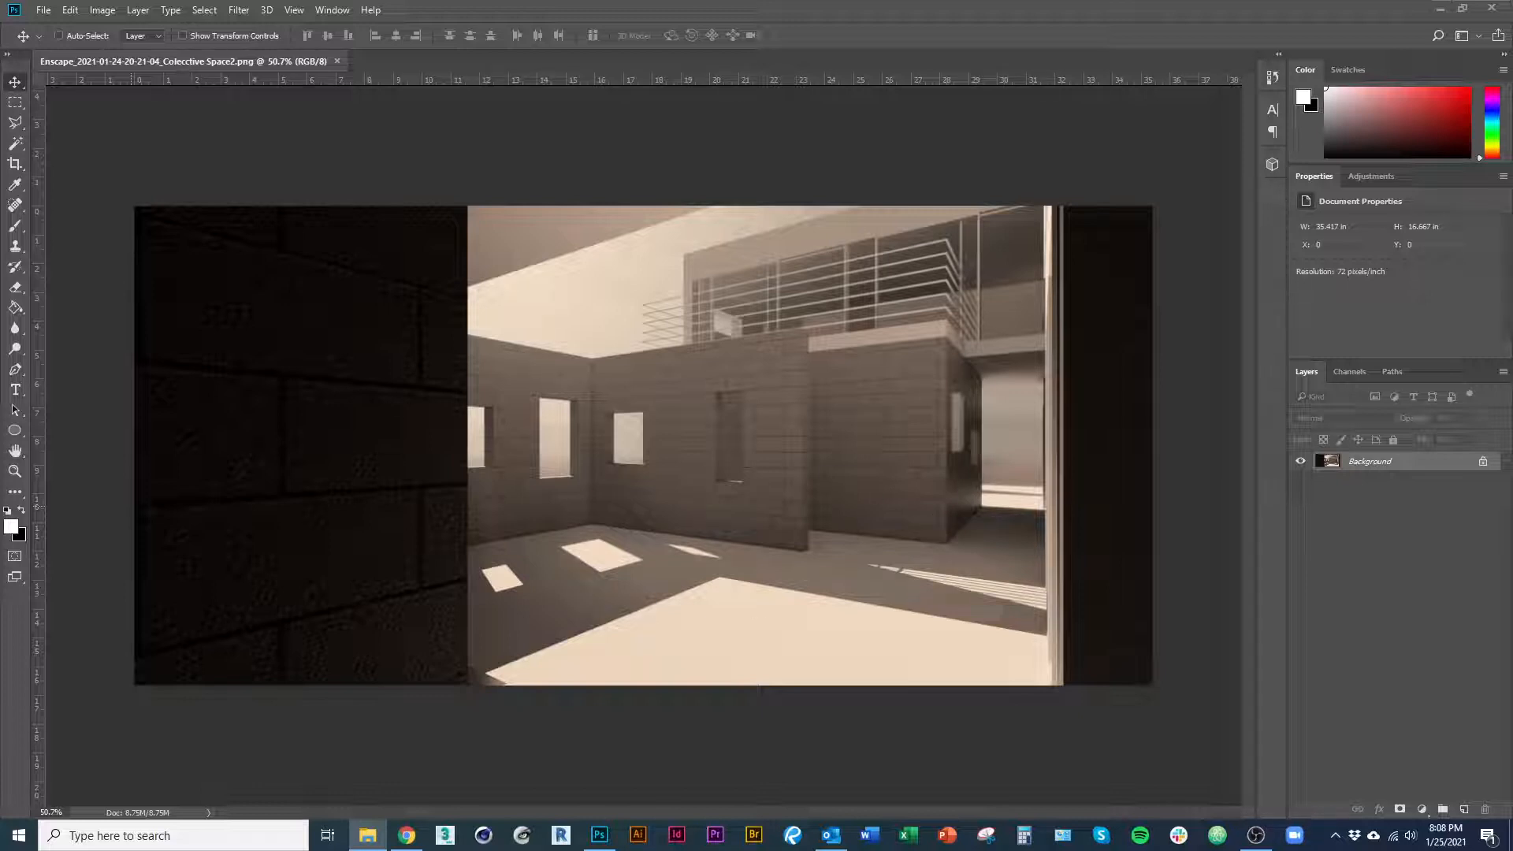
Place the depth, material ID and object ID images from the Enscape Render folder into the open rendering as separate layers.
key("alt+Tab")
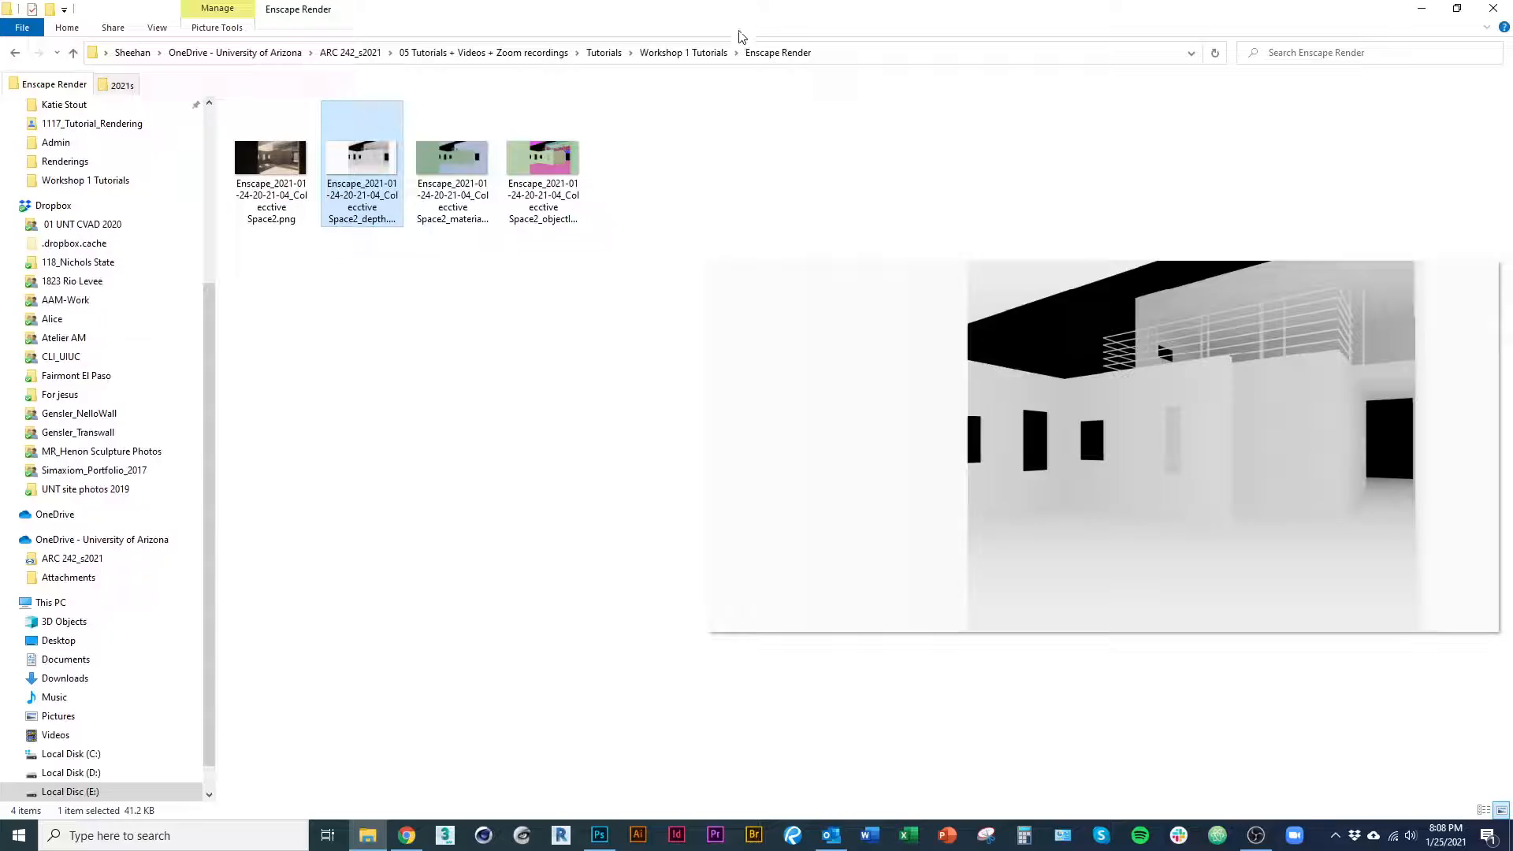
left_click(543, 170)
left_click(453, 169)
left_click(364, 169)
key("alt+Tab")
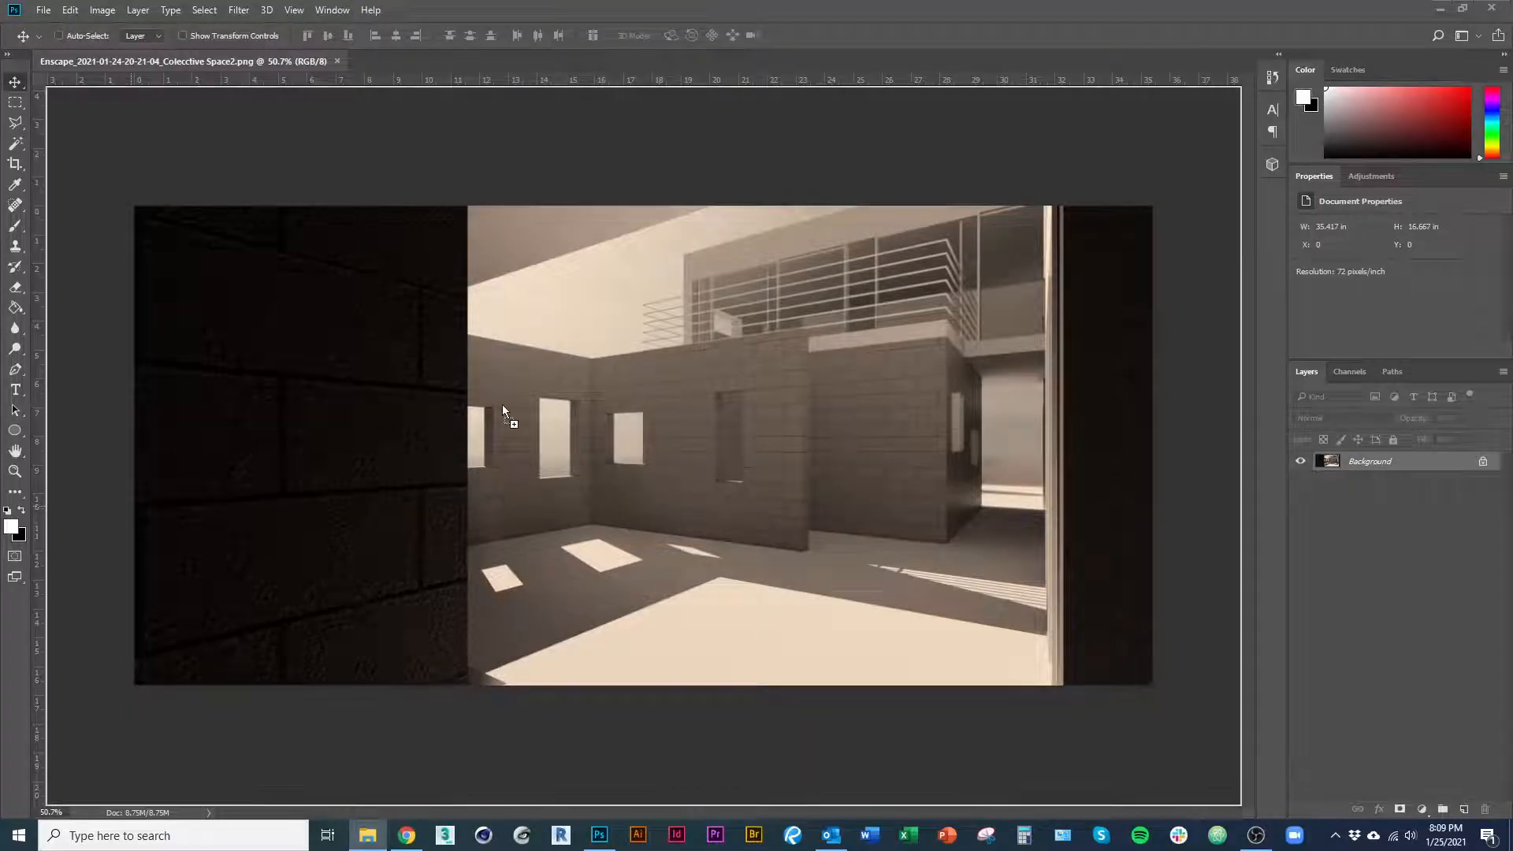
left_click_drag(503, 404, 468, 457)
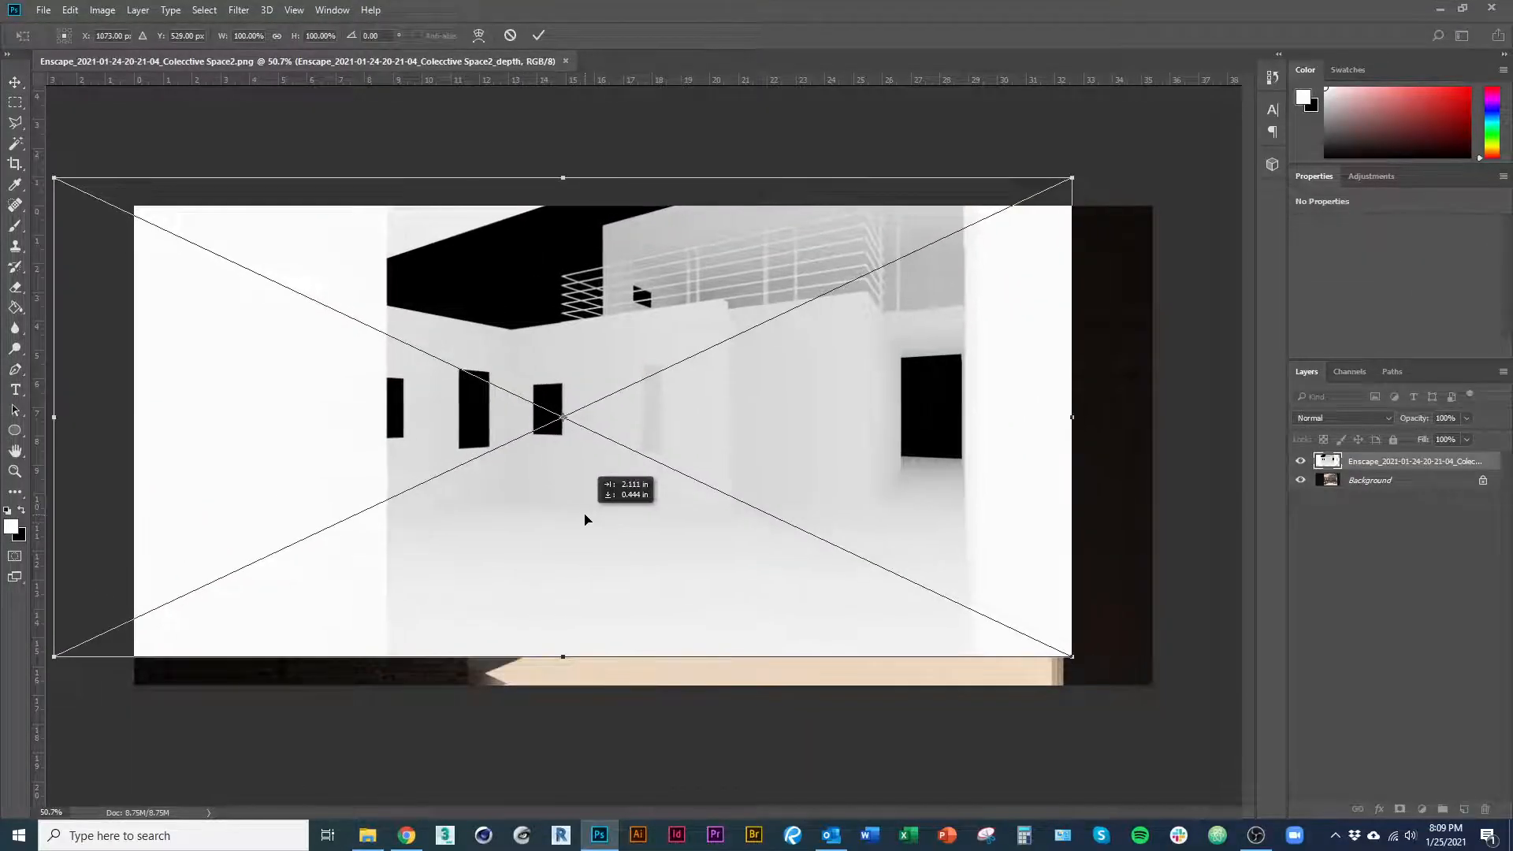
key("Return")
key("Return")
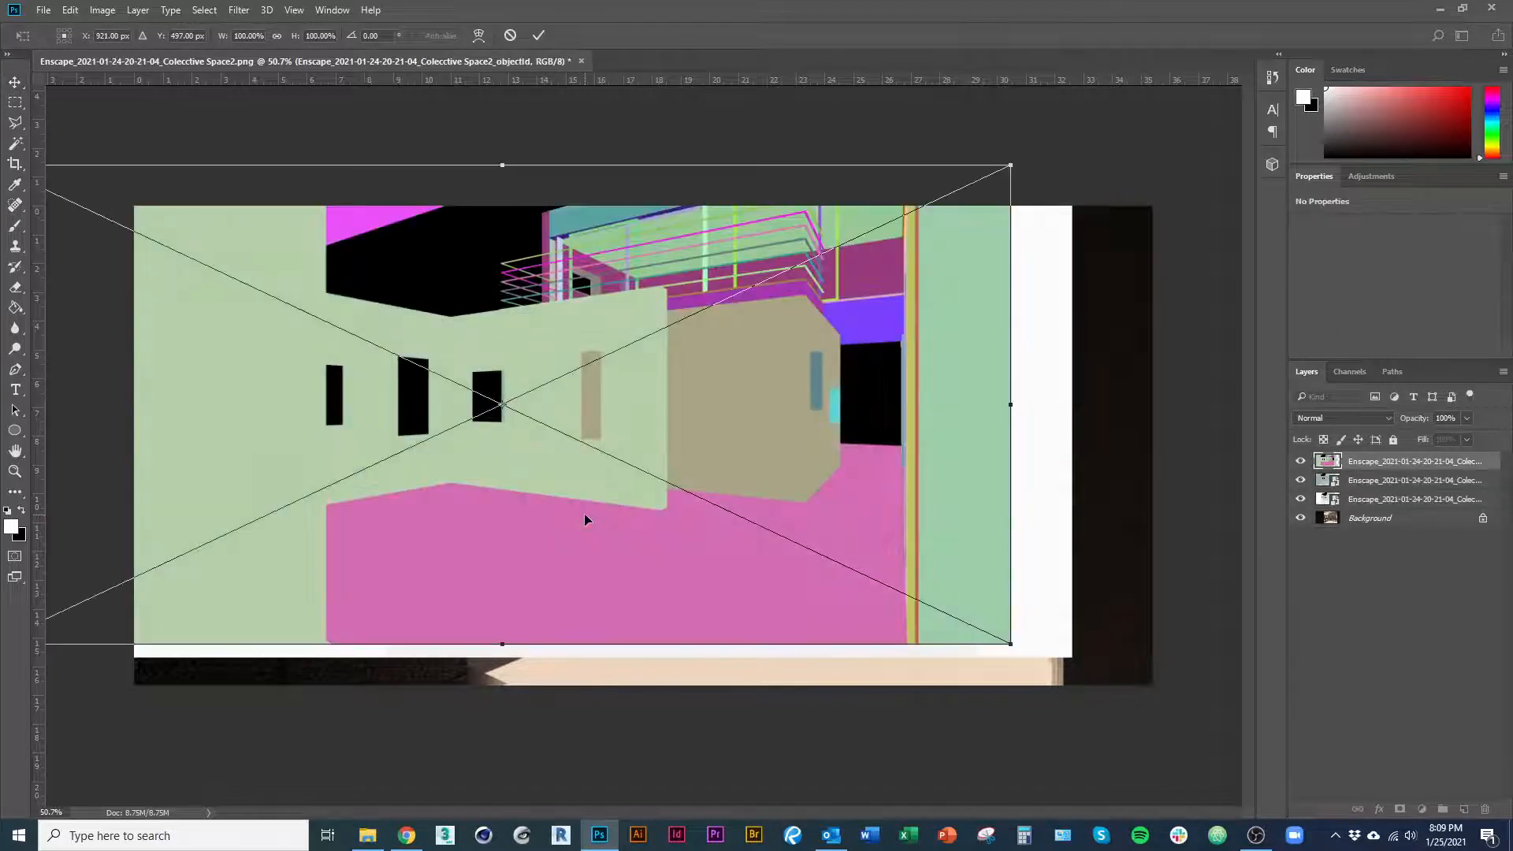
key("Return")
Align the object ID, material ID and depth layers with the canvas edges, hiding each layer once it is in place.
left_click_drag(629, 482, 773, 504)
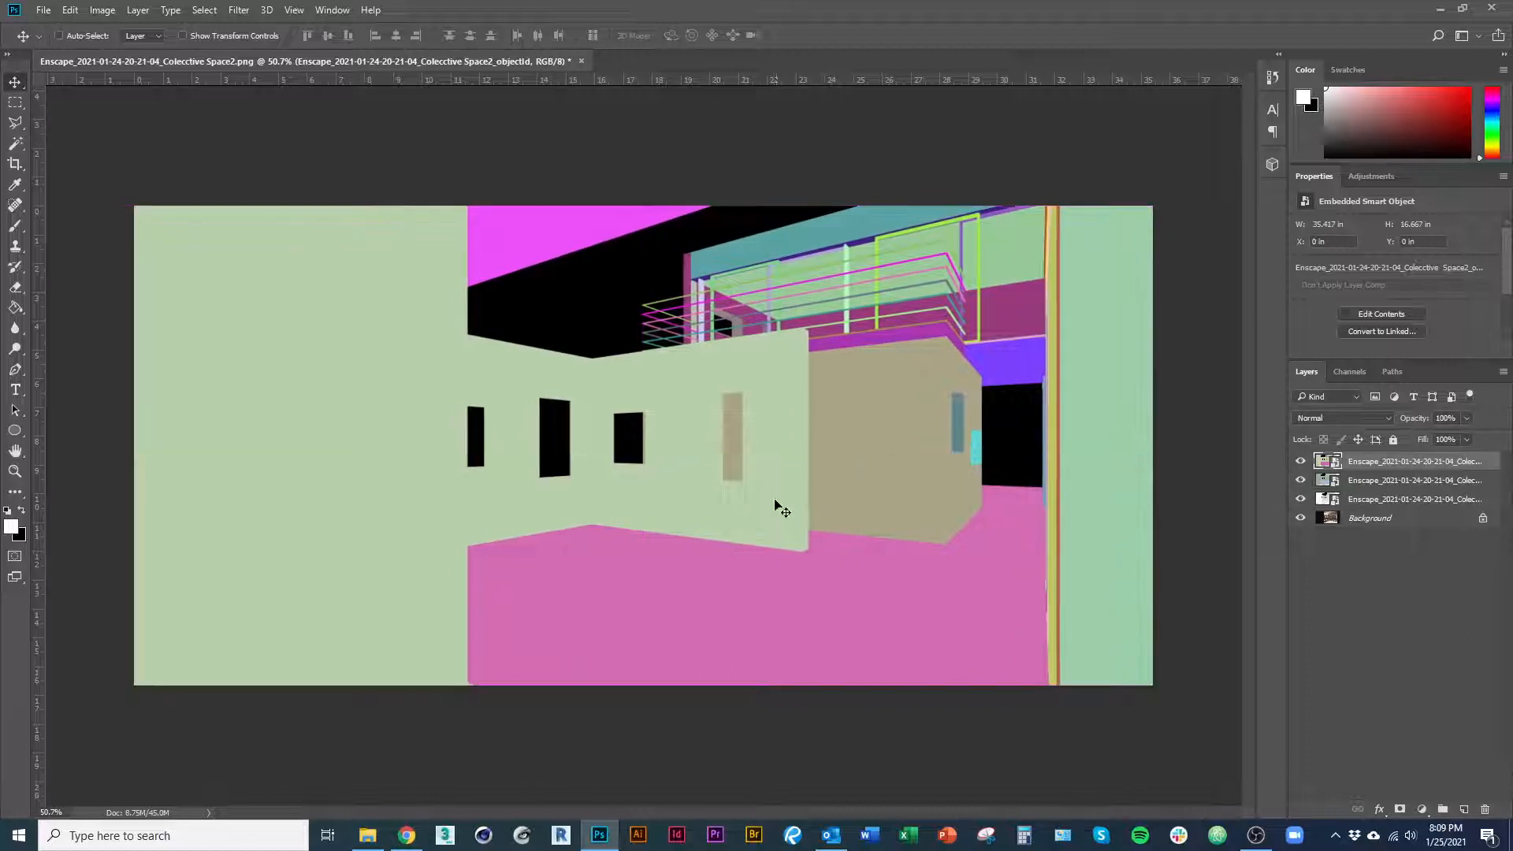
left_click(1300, 461)
left_click(1411, 480)
left_click_drag(905, 459, 1040, 502)
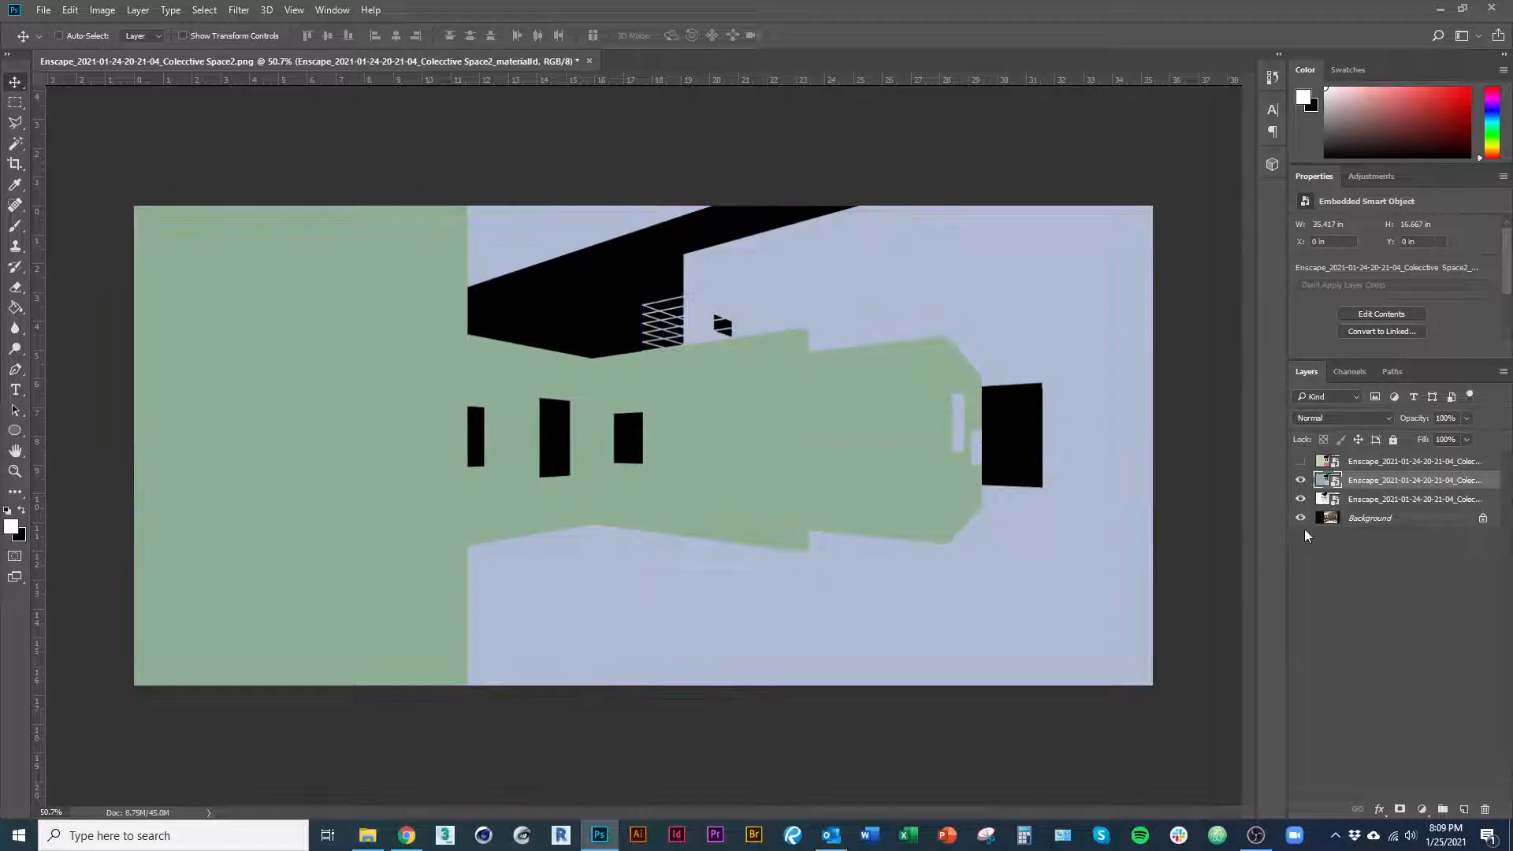
left_click(1300, 480)
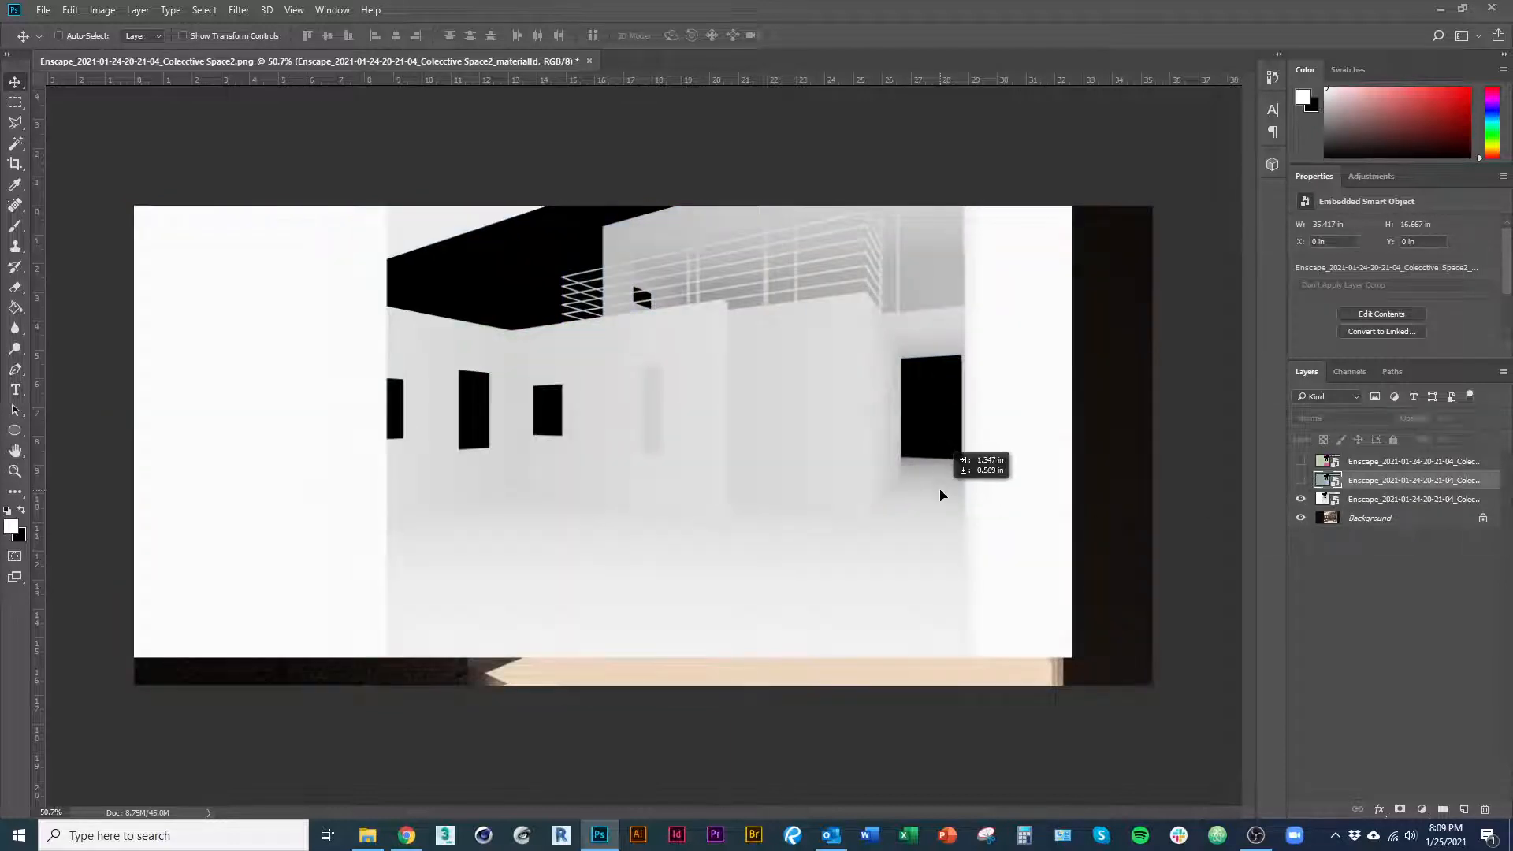
left_click(1387, 499)
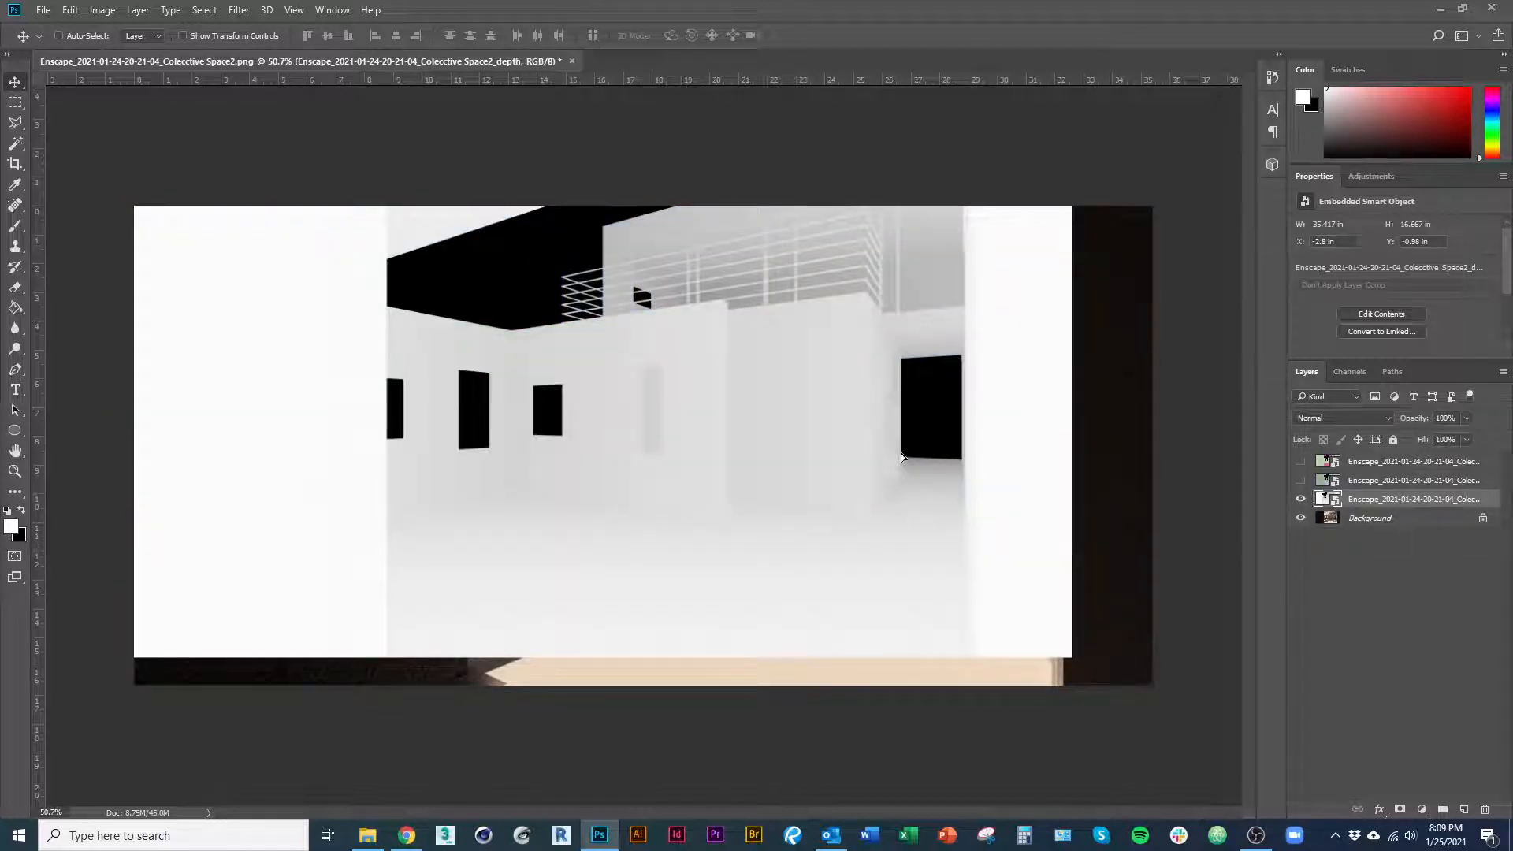
left_click_drag(901, 454, 976, 486)
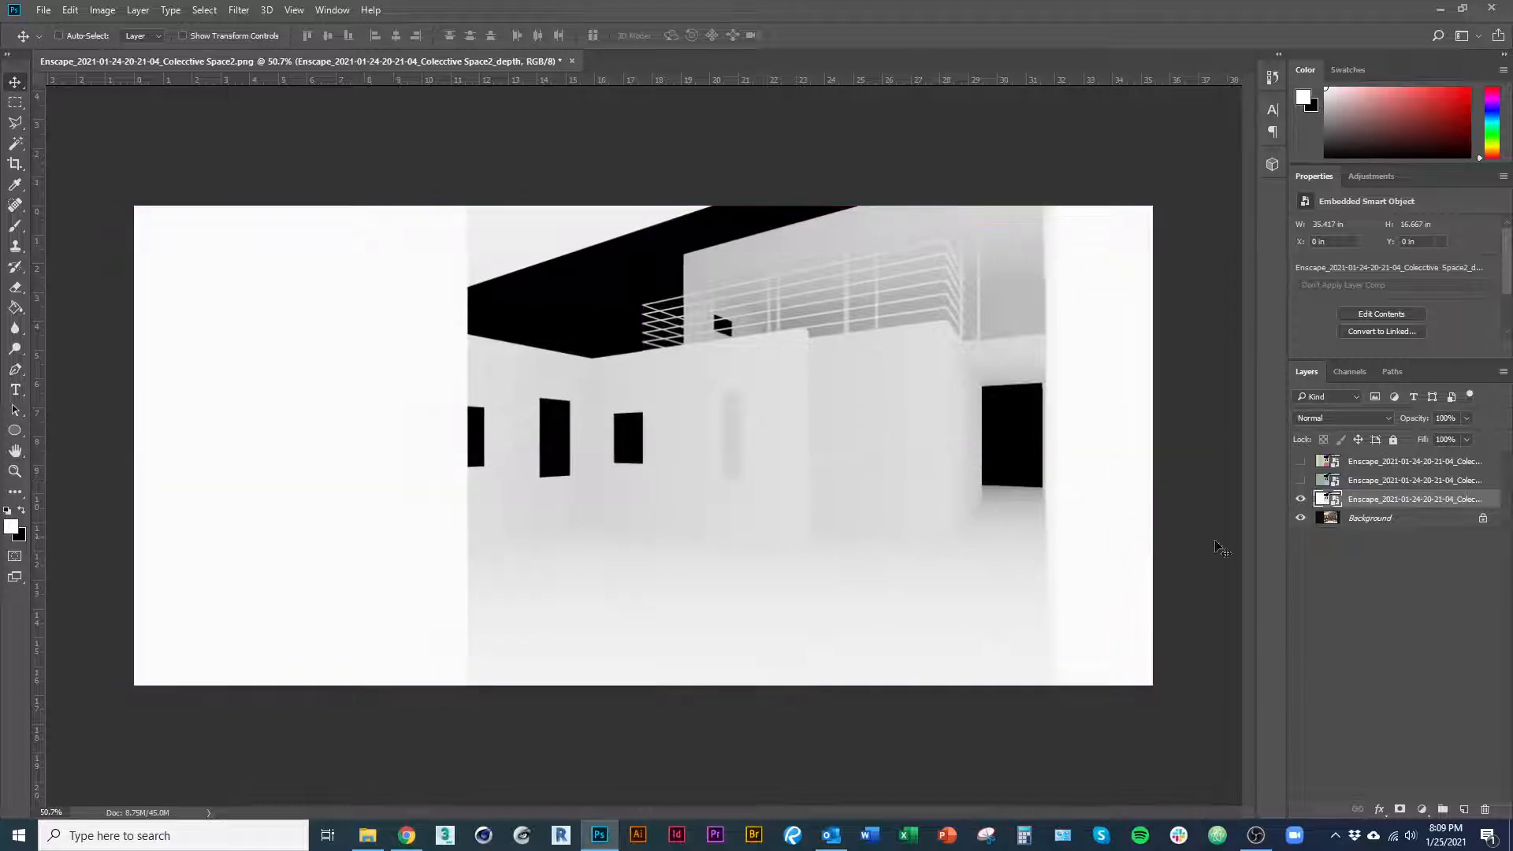
left_click(1301, 499)
Toggle the visibility of the material ID, object ID and Background layers to compare the passes with the base rendering.
left_click(1301, 479)
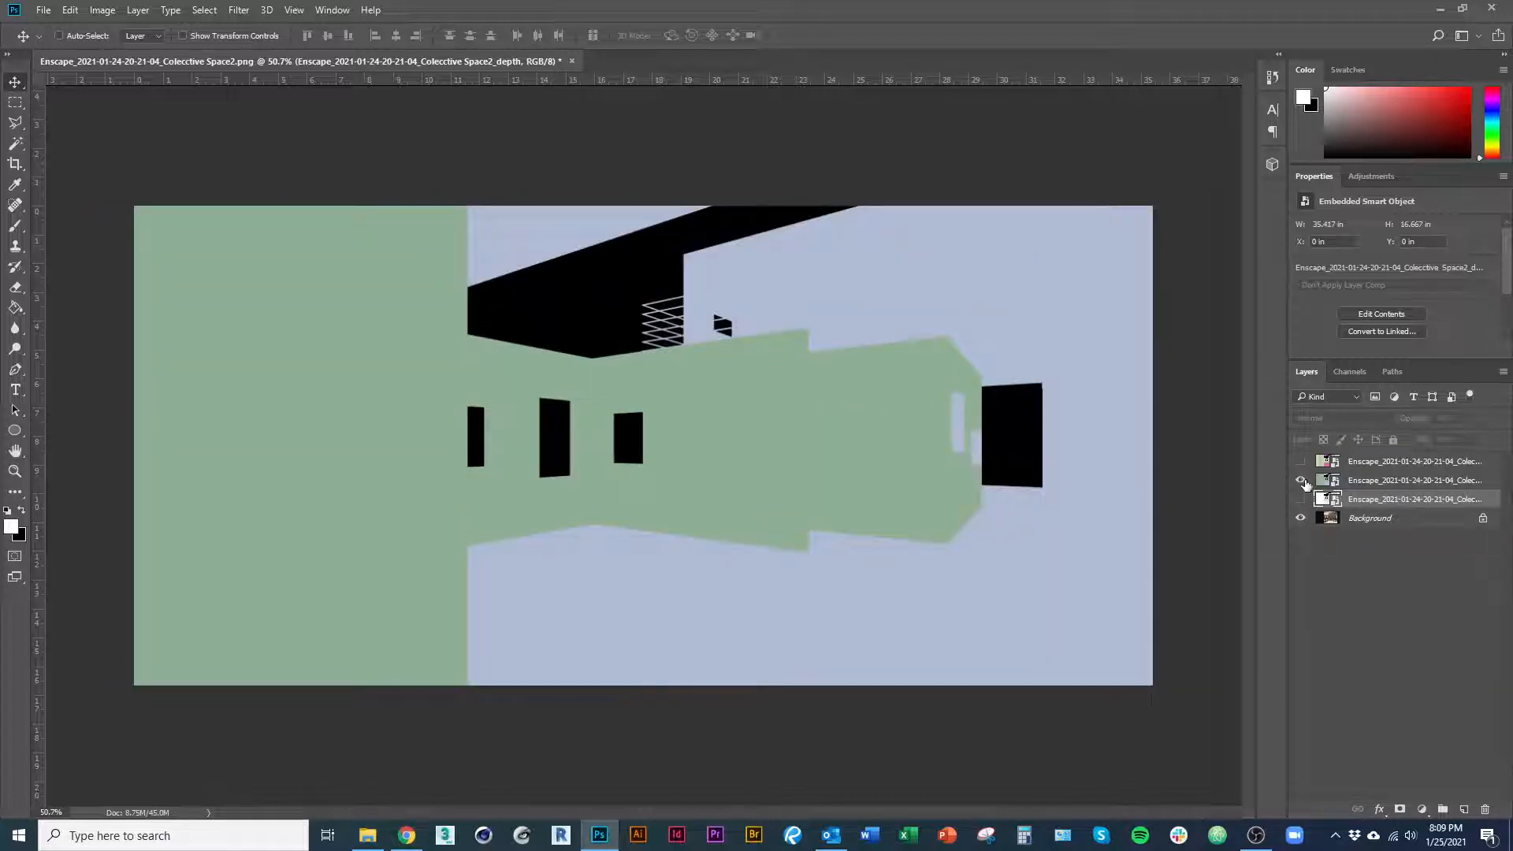
left_click(1300, 480)
left_click(1301, 461)
left_click(1300, 461)
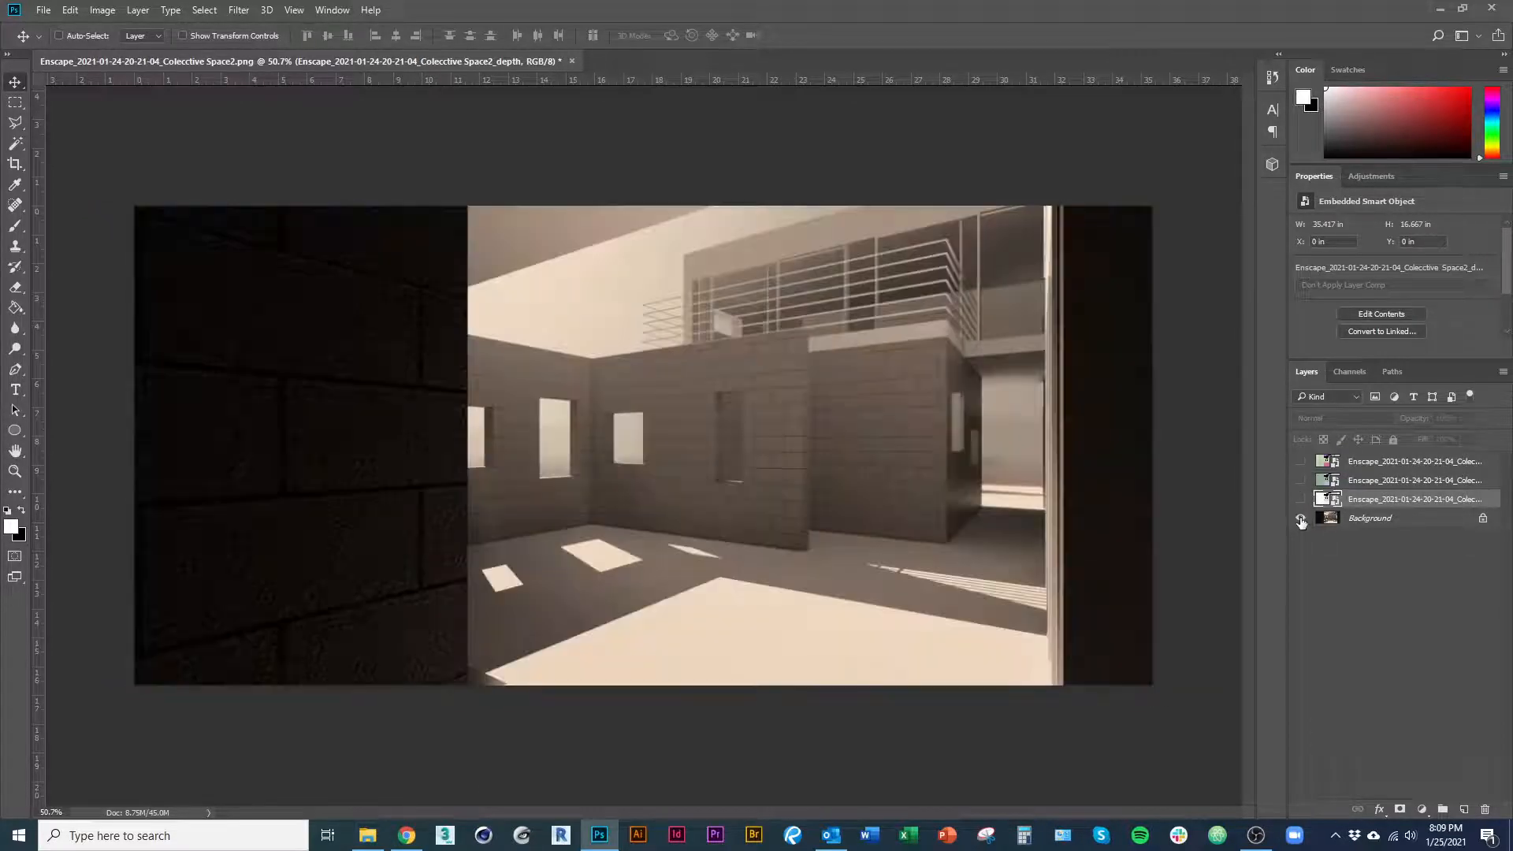
left_click(1300, 518)
left_click(1300, 518)
Crop both sides of the rendering to a width of about 24.3 in, trimming the dark wall and the far pillar.
scroll(654, 496, "up", 3)
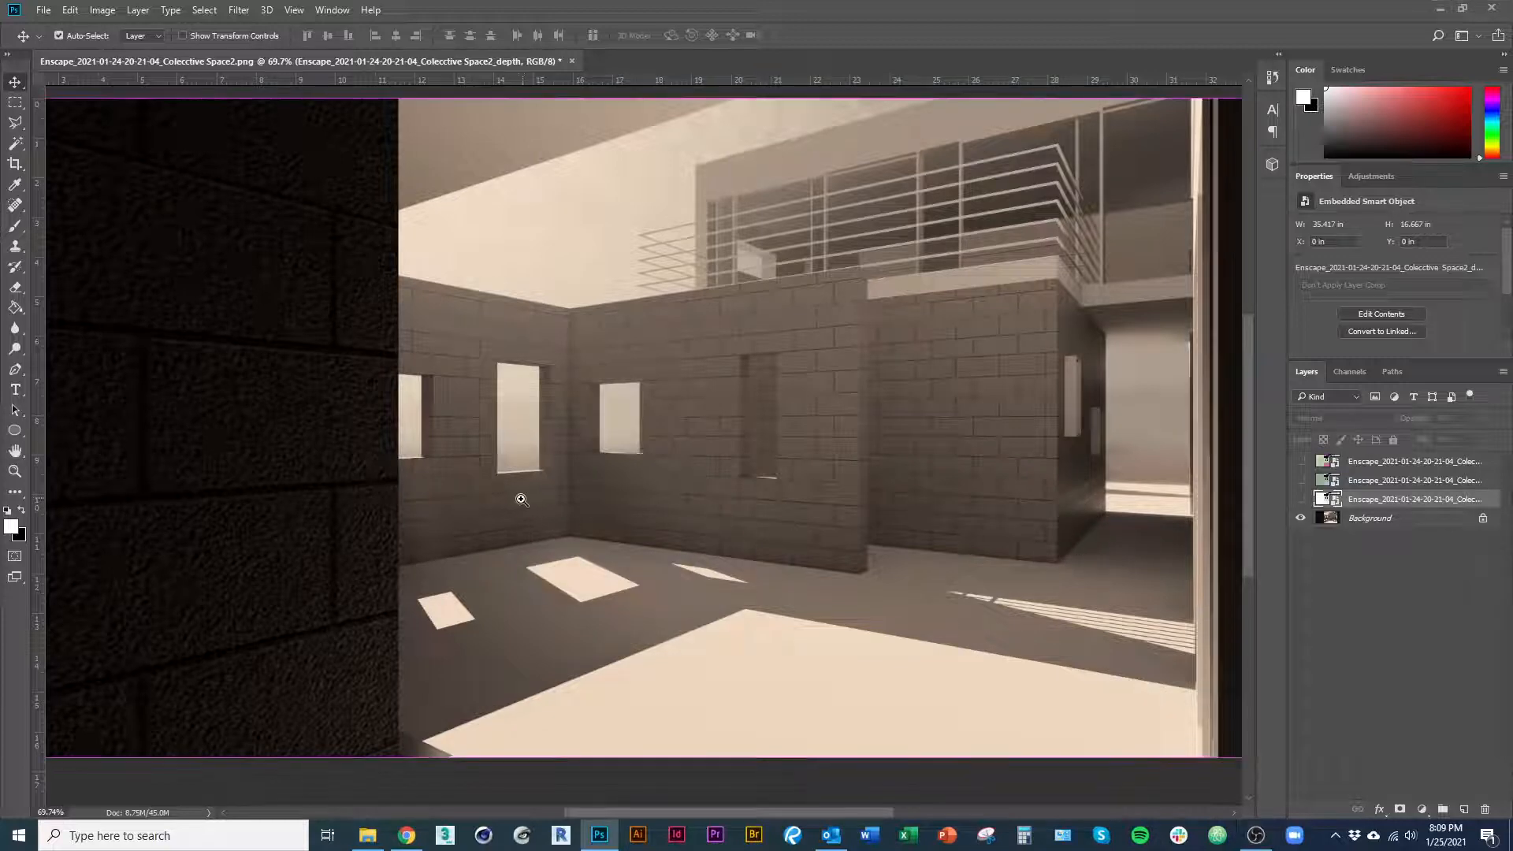
scroll(552, 495, "down", 3)
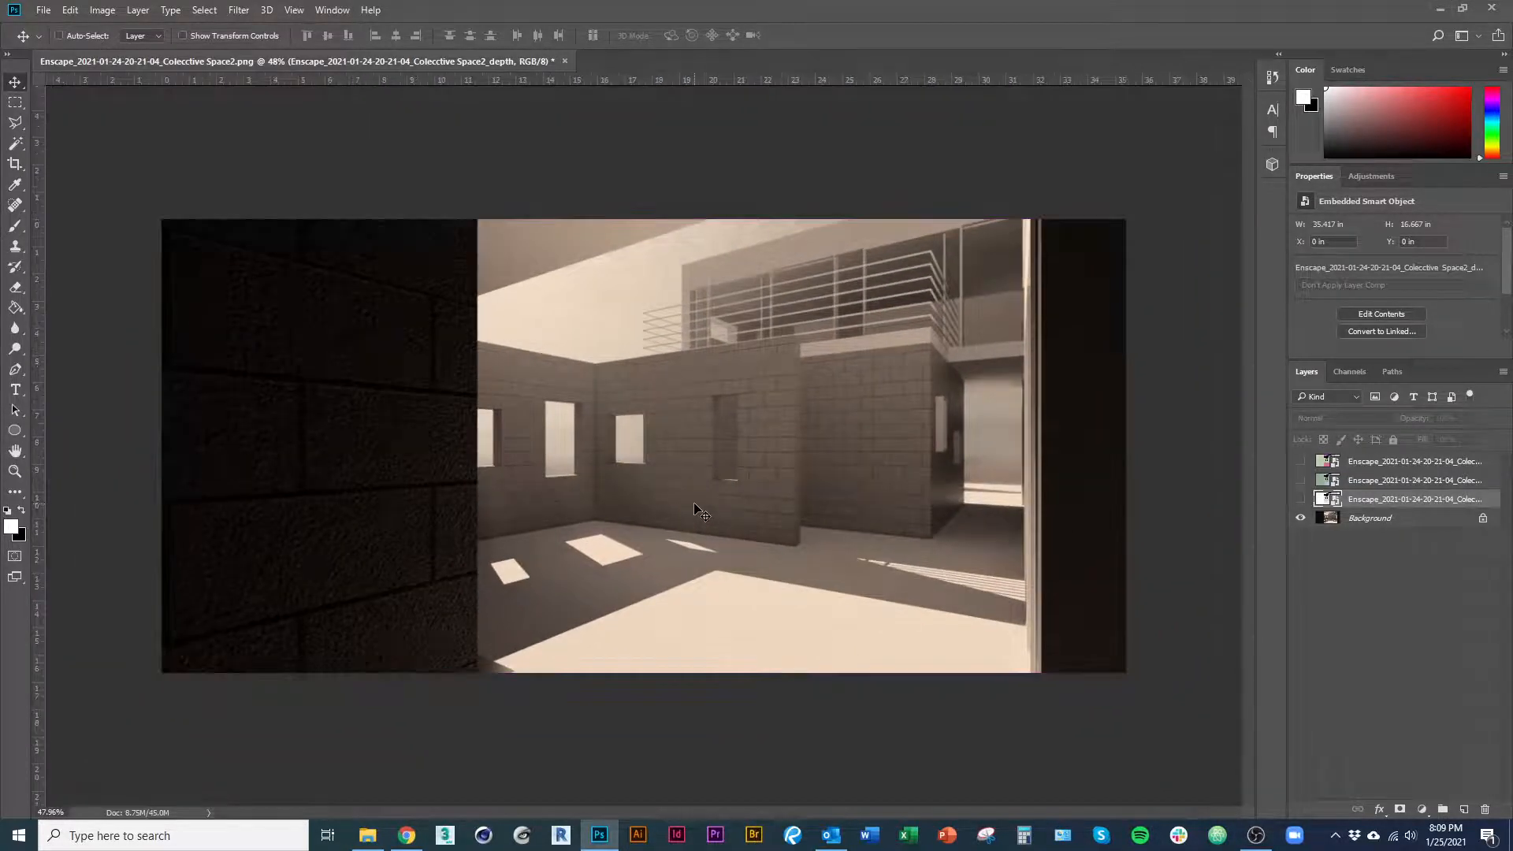
key("c")
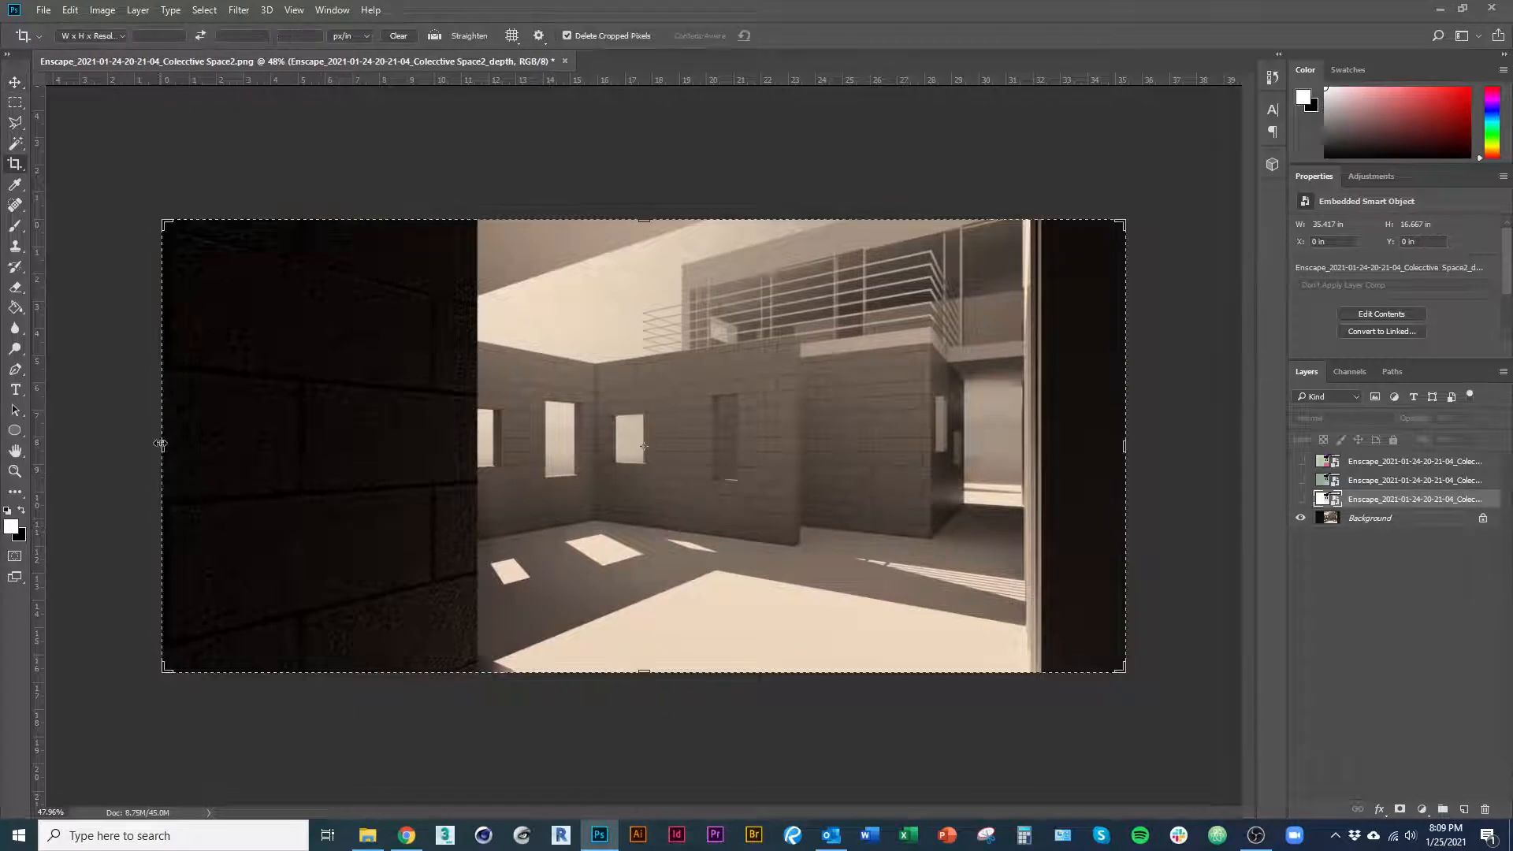
left_click_drag(160, 444, 244, 447)
left_click_drag(1042, 447, 999, 455)
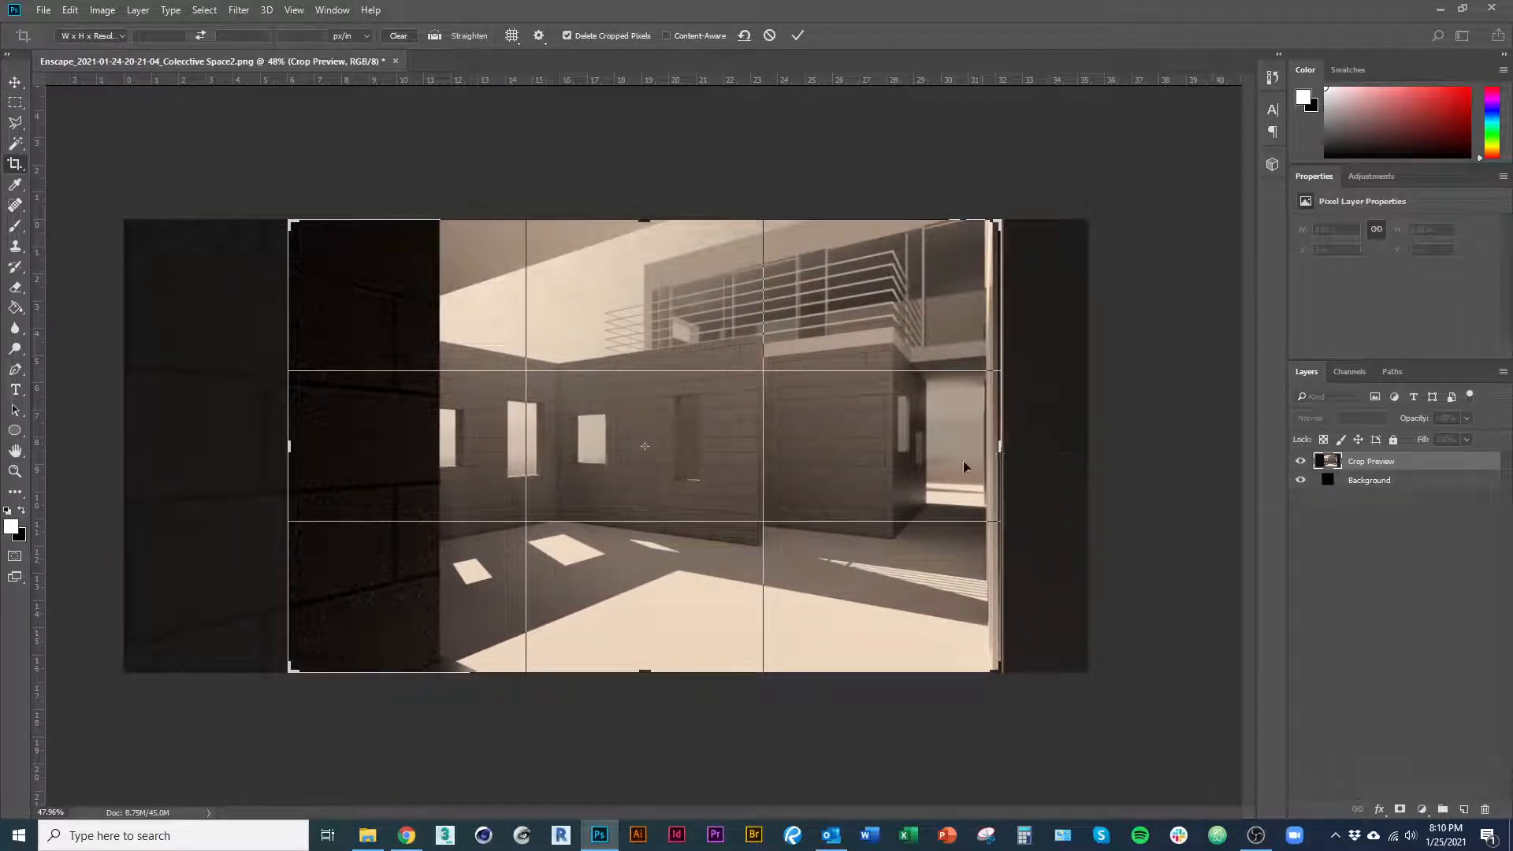
left_click_drag(287, 446, 312, 446)
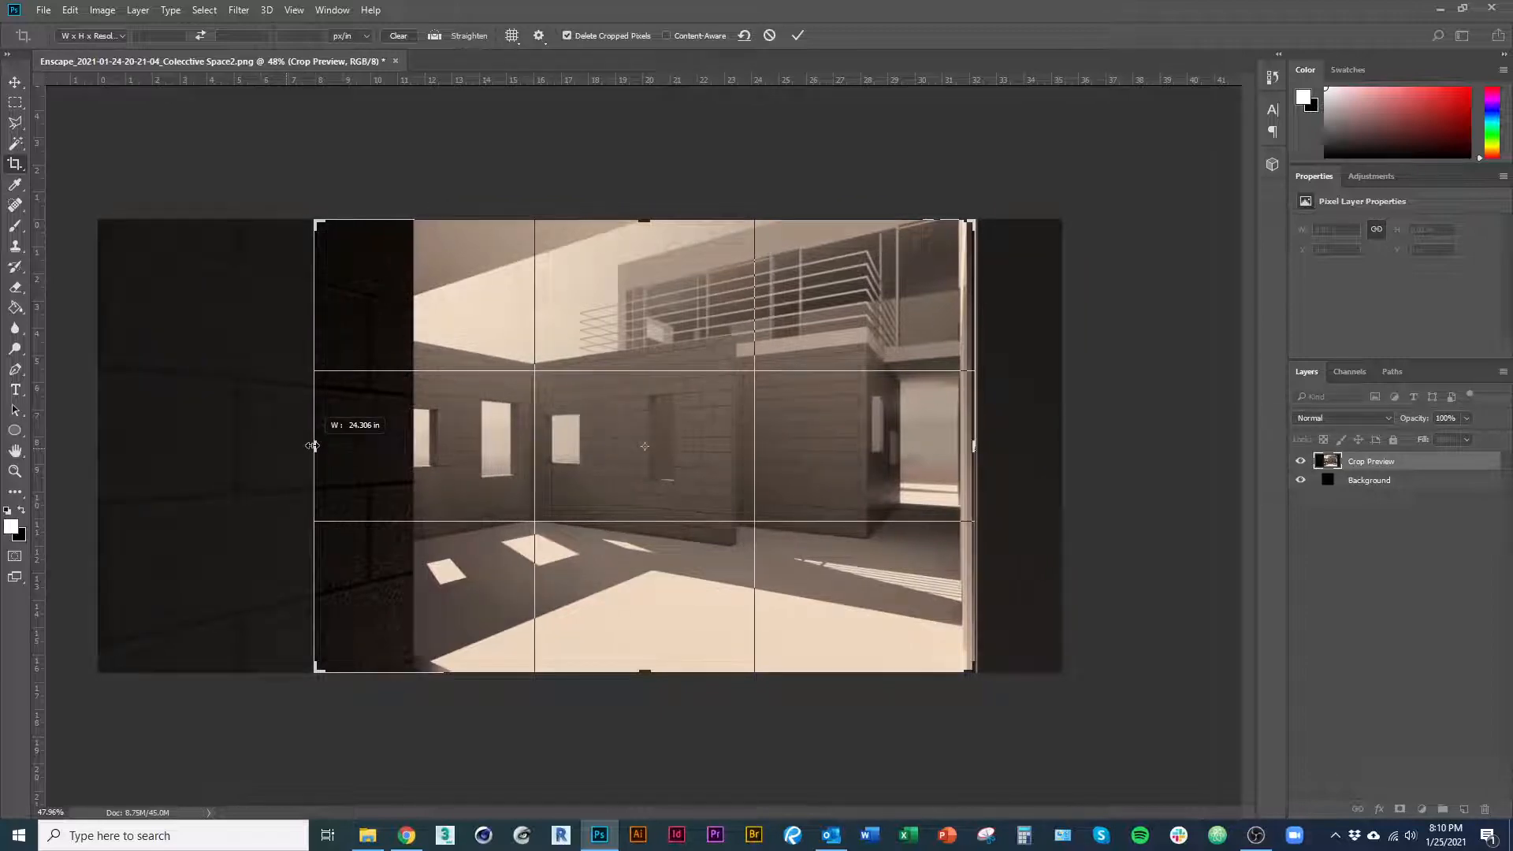
left_click_drag(313, 446, 314, 446)
key("Return")
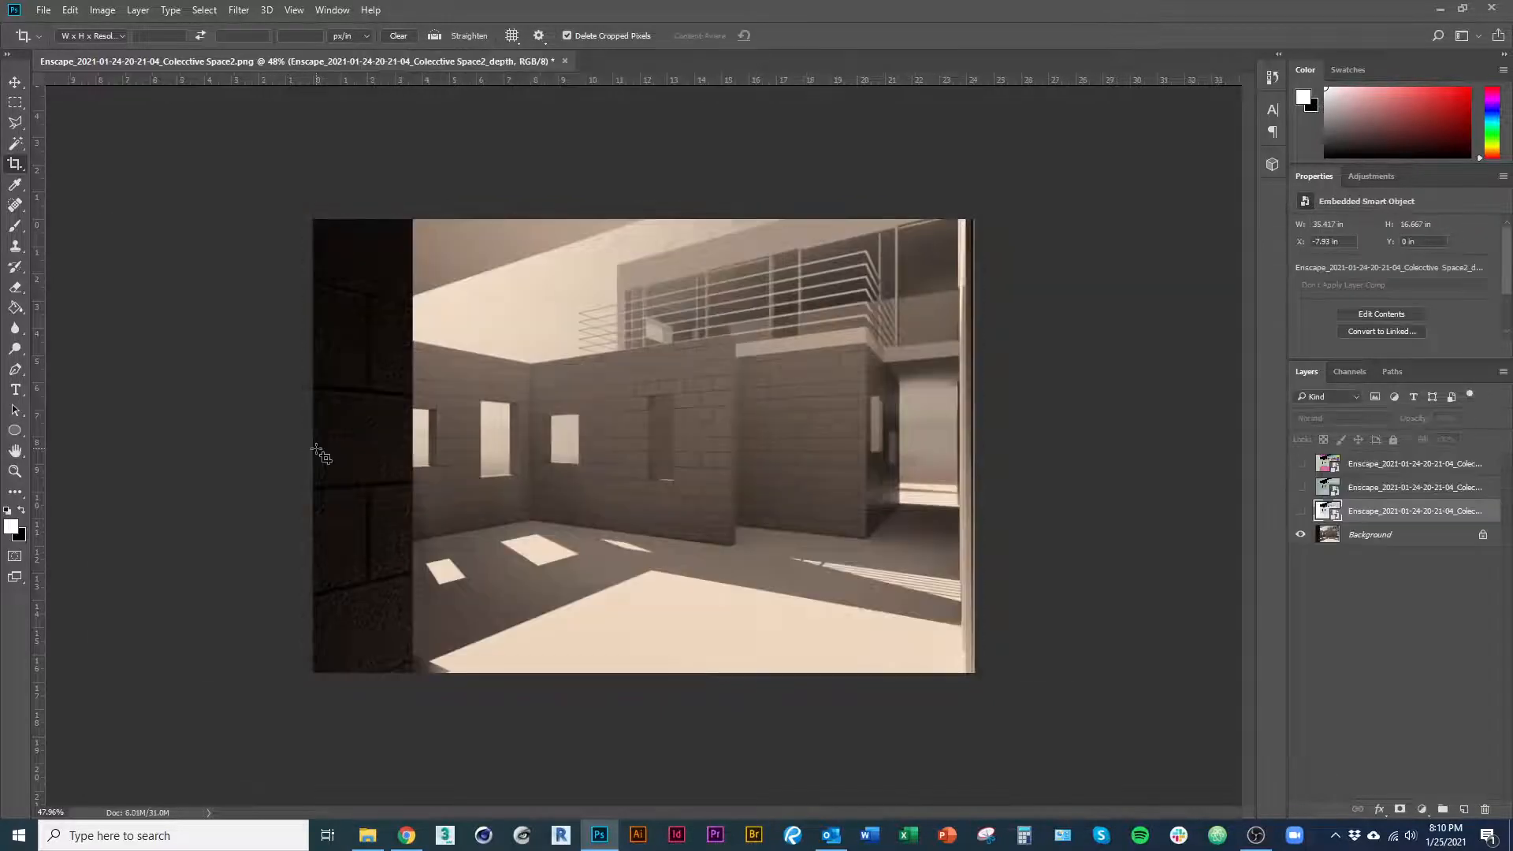
scroll(788, 551, "up", 3)
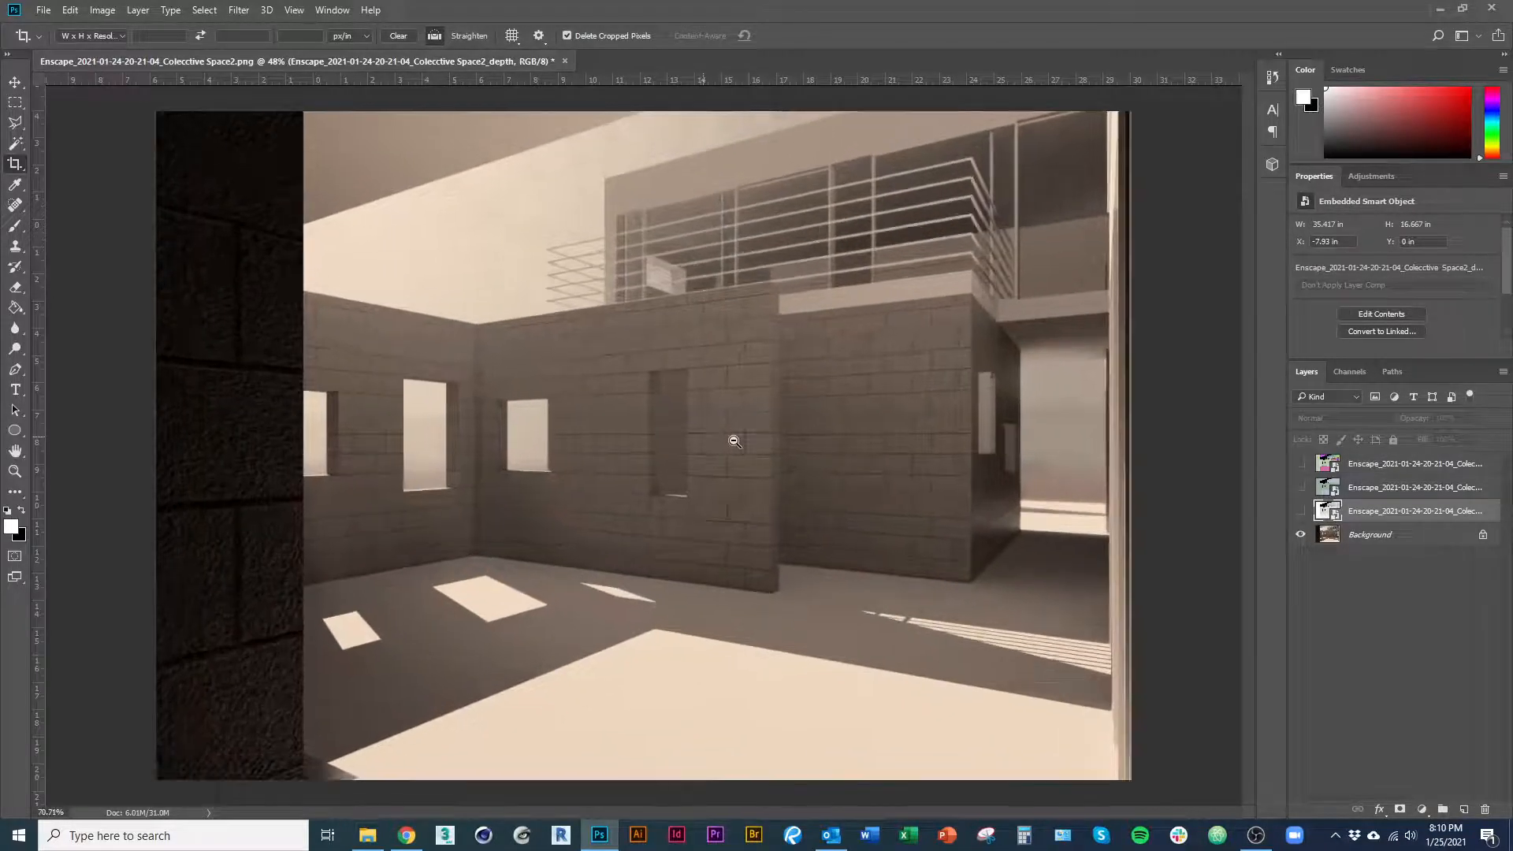
scroll(895, 573, "down", 2)
scroll(652, 582, "up", 3)
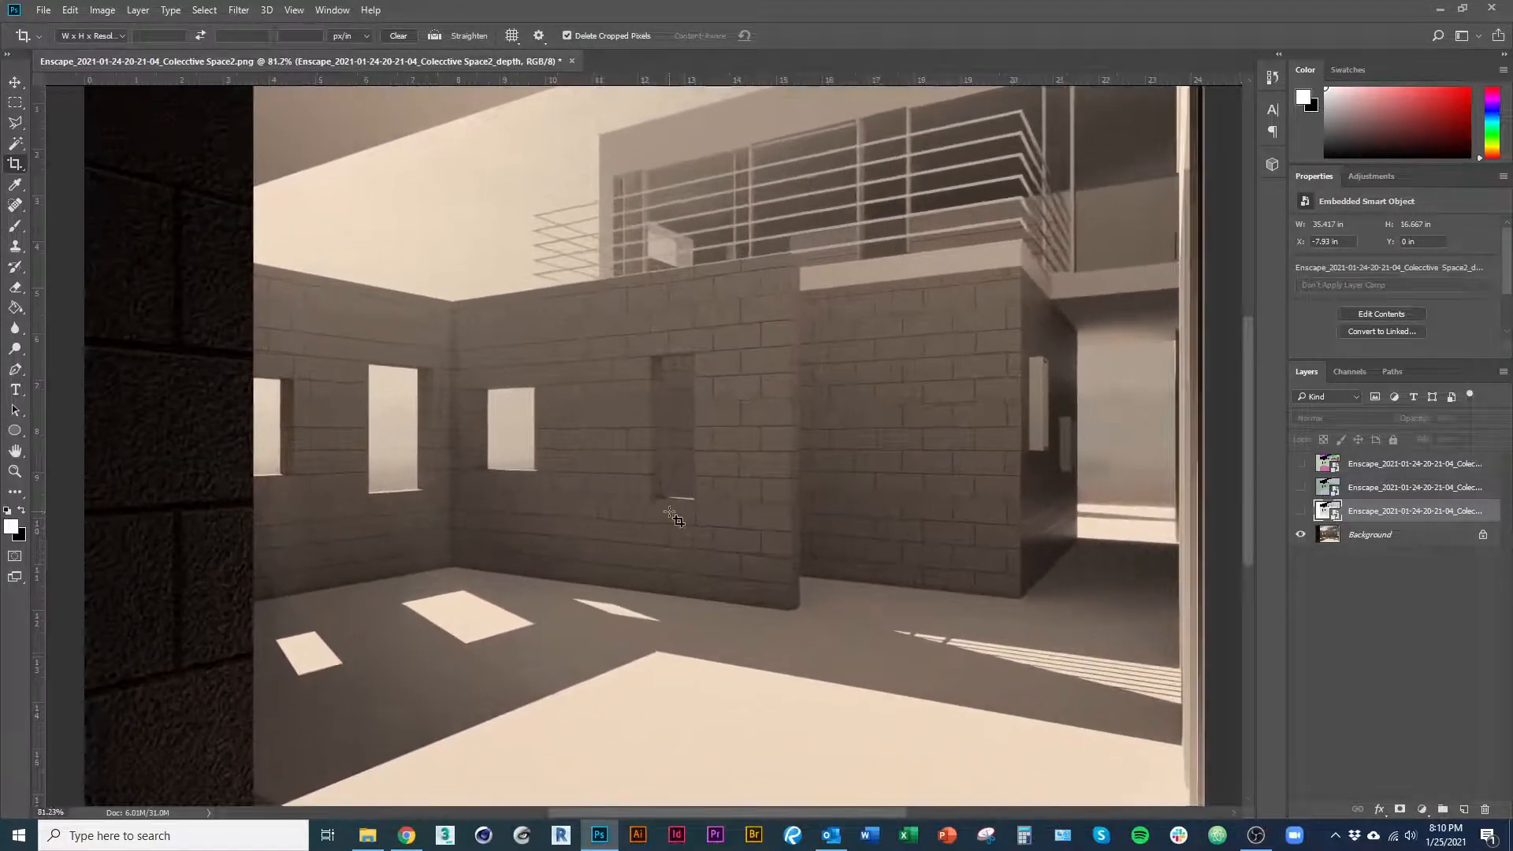
scroll(623, 544, "down", 2)
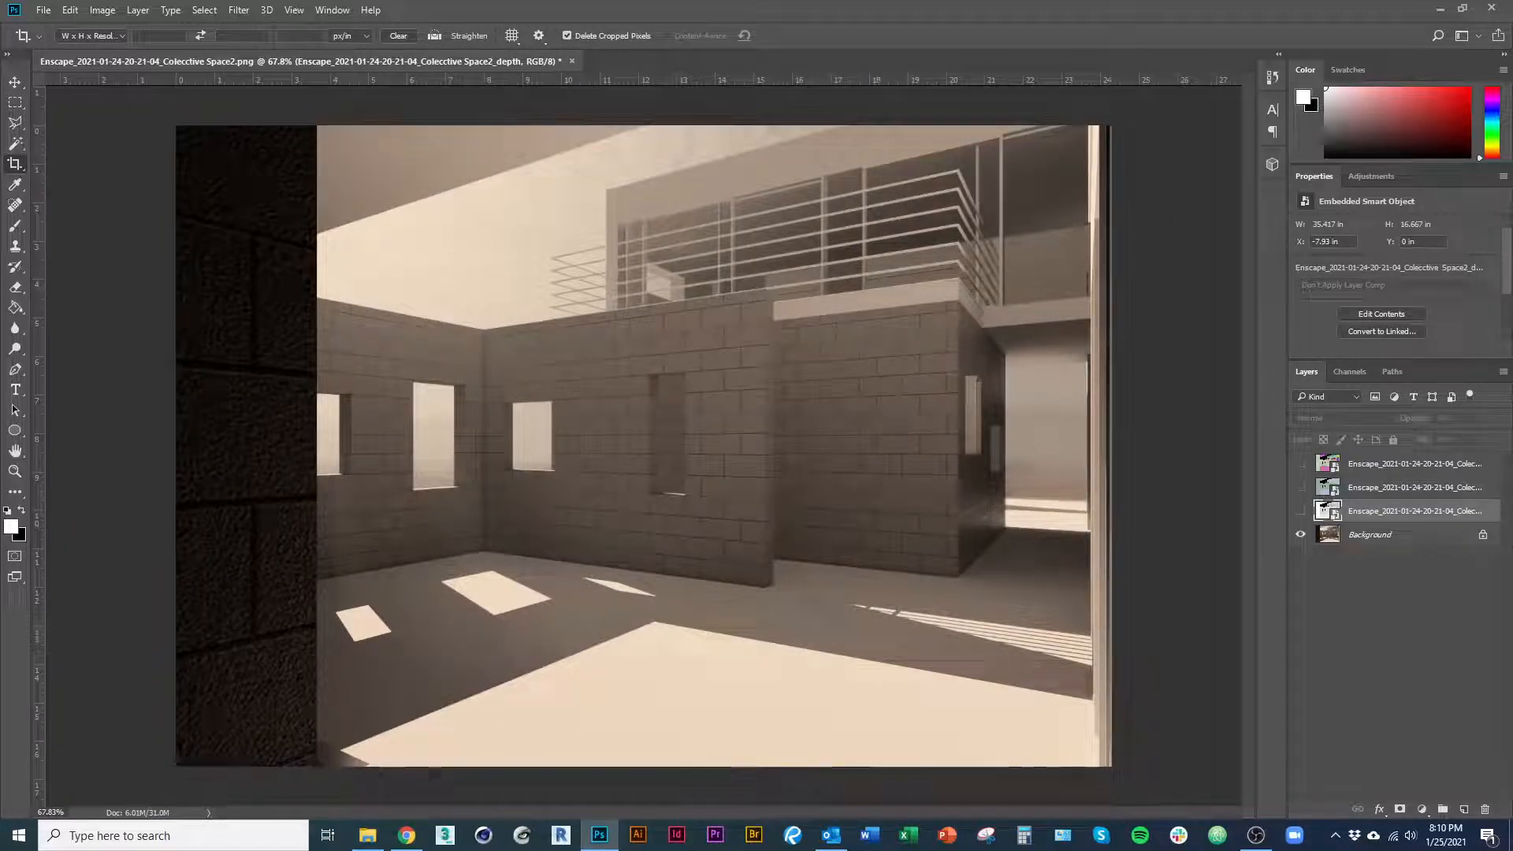
key("alt+Tab")
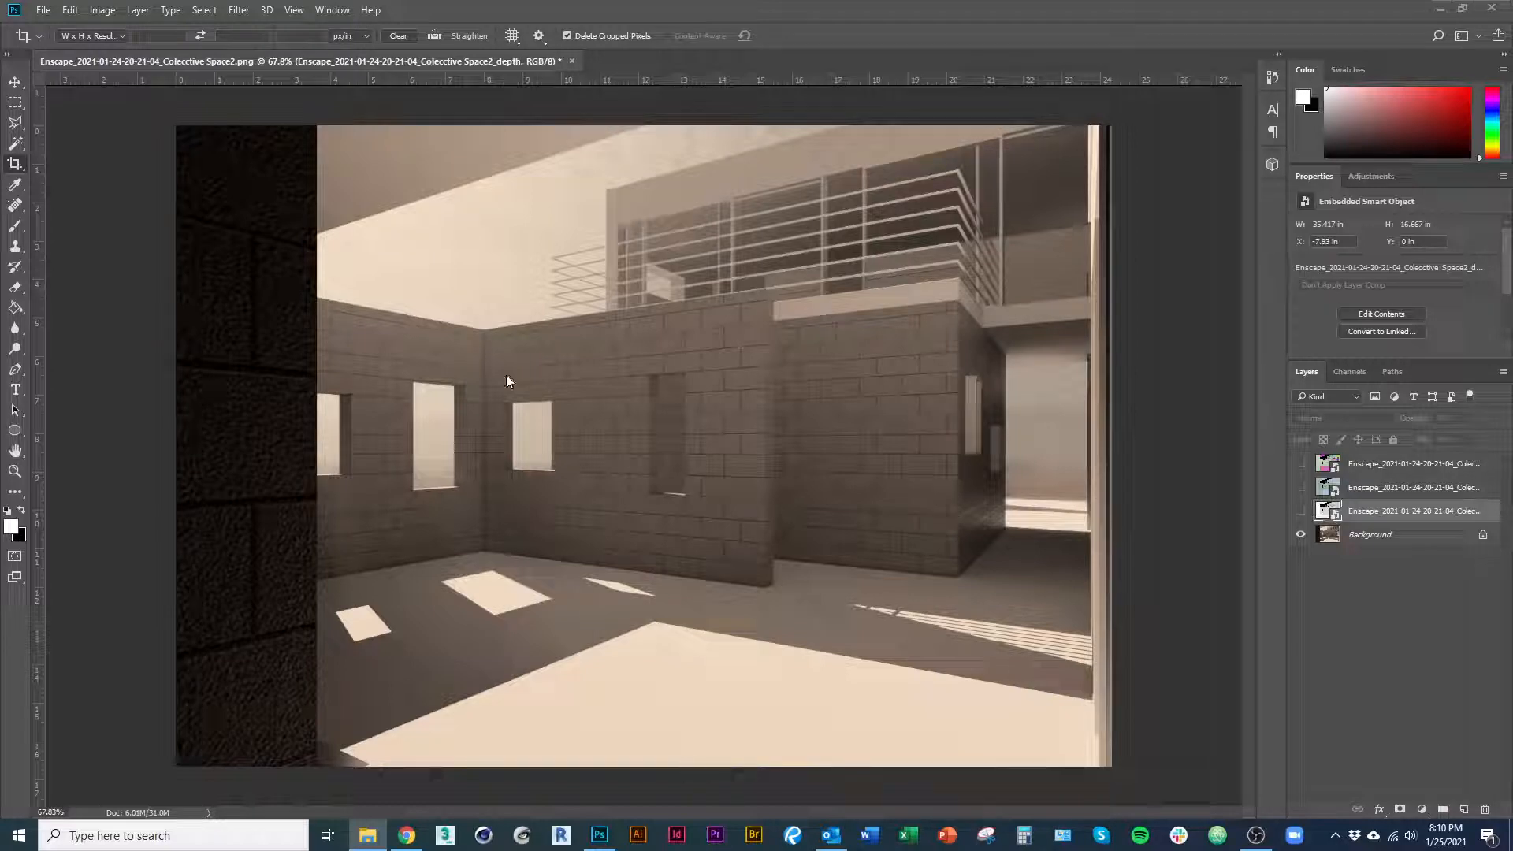
Open the Image Size settings and examine the cropped image's pixel width, height and resolution.
left_click(107, 11)
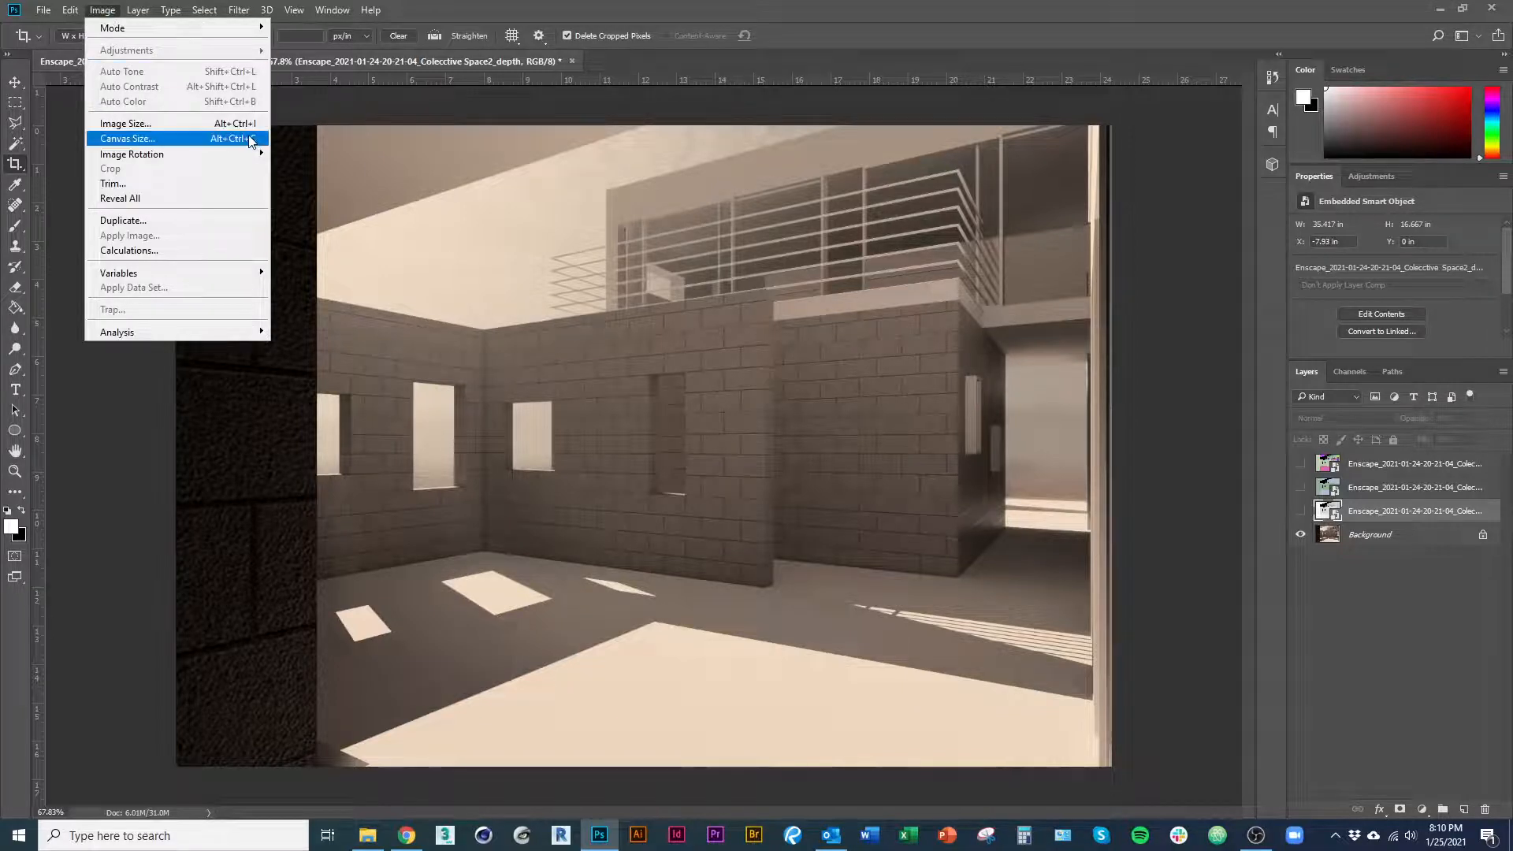
left_click(228, 124)
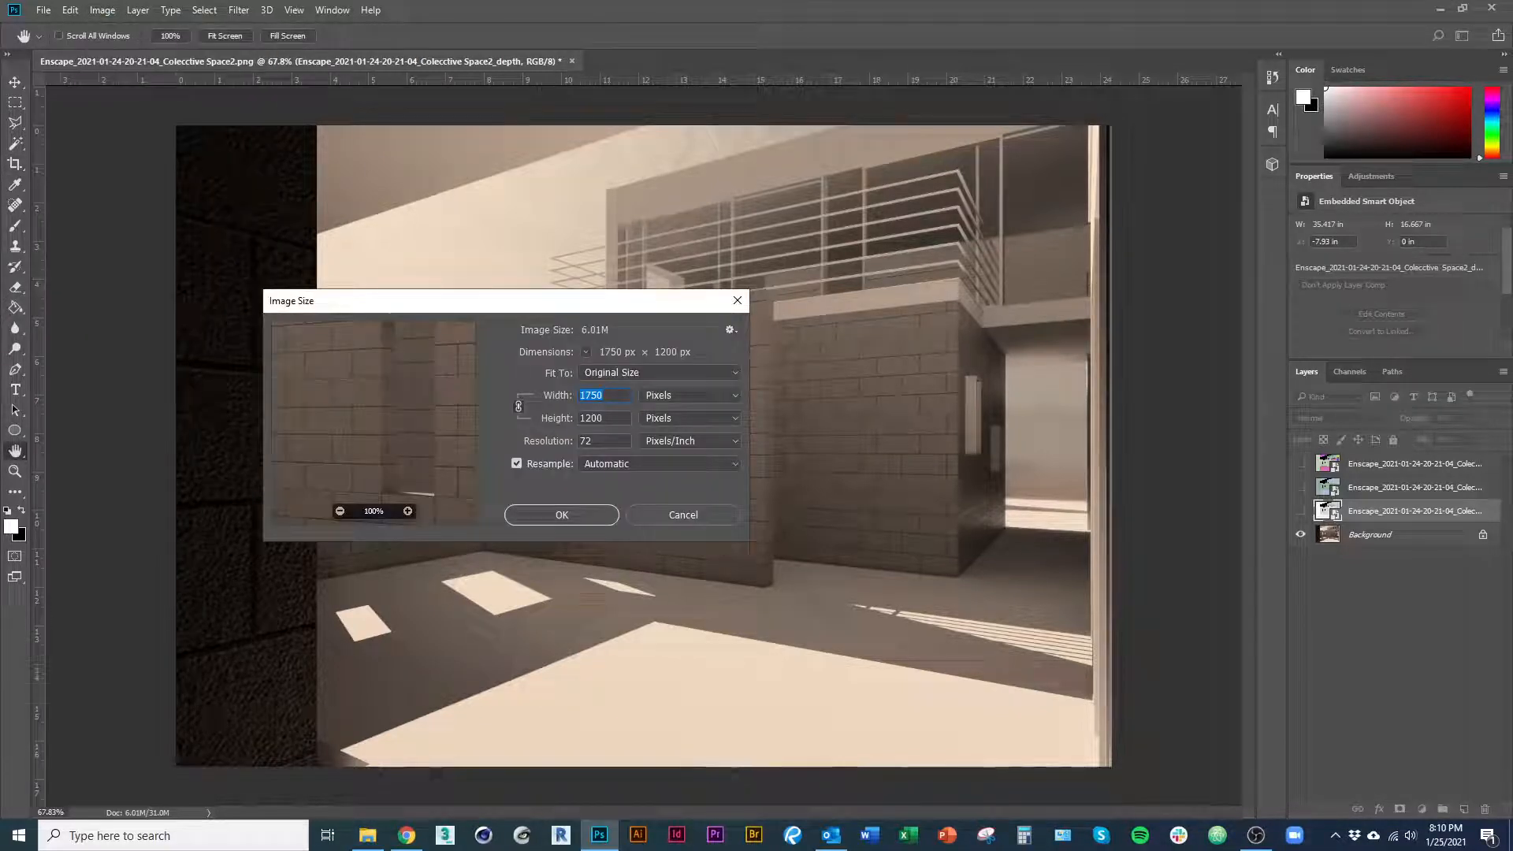
left_click(690, 395)
left_click(684, 416)
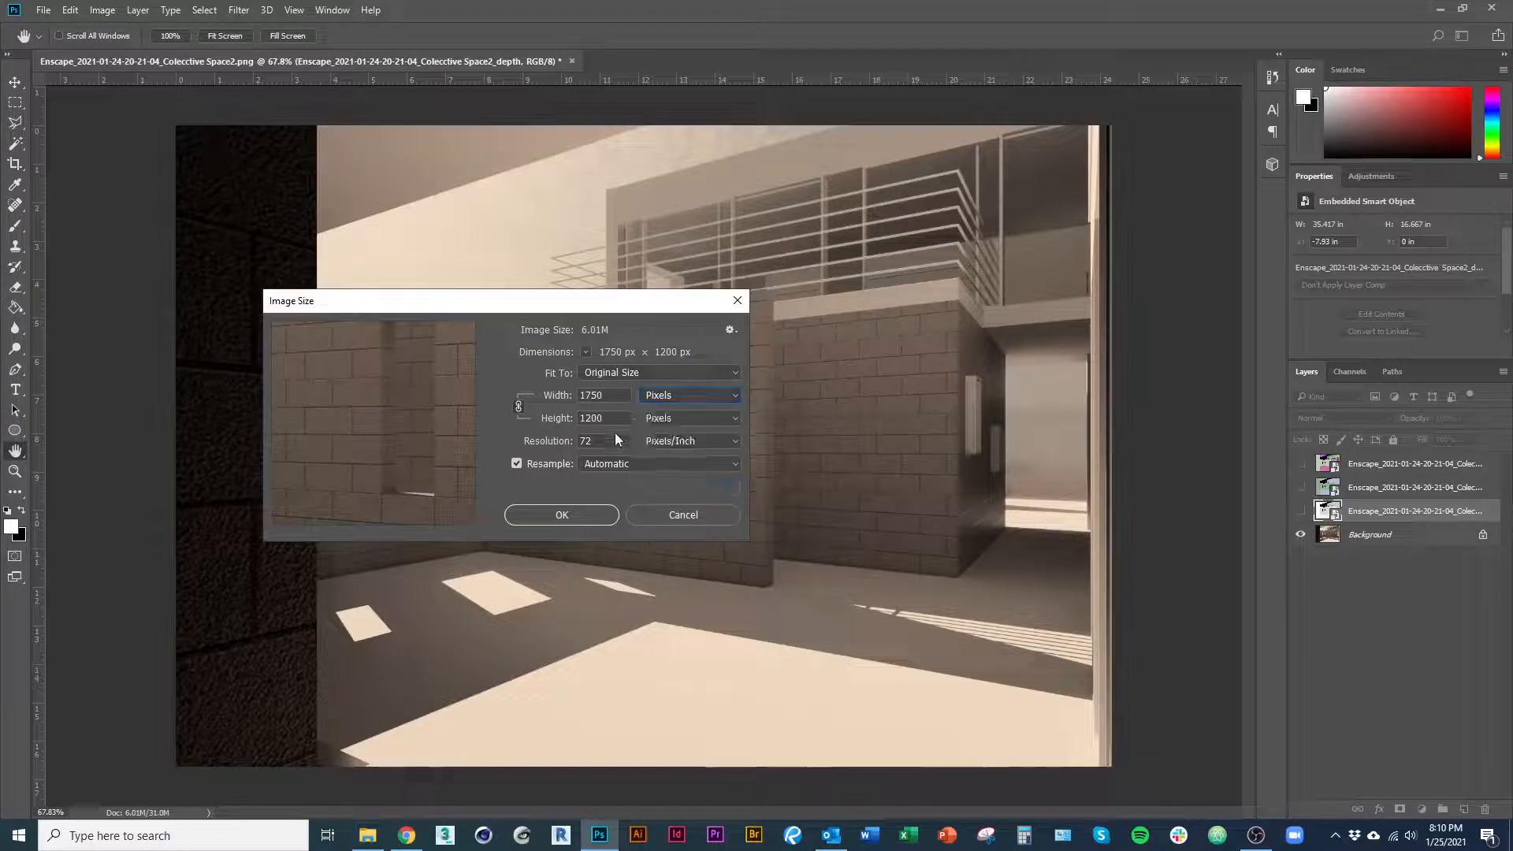
key("shift+Tab")
left_click_drag(607, 305, 688, 313)
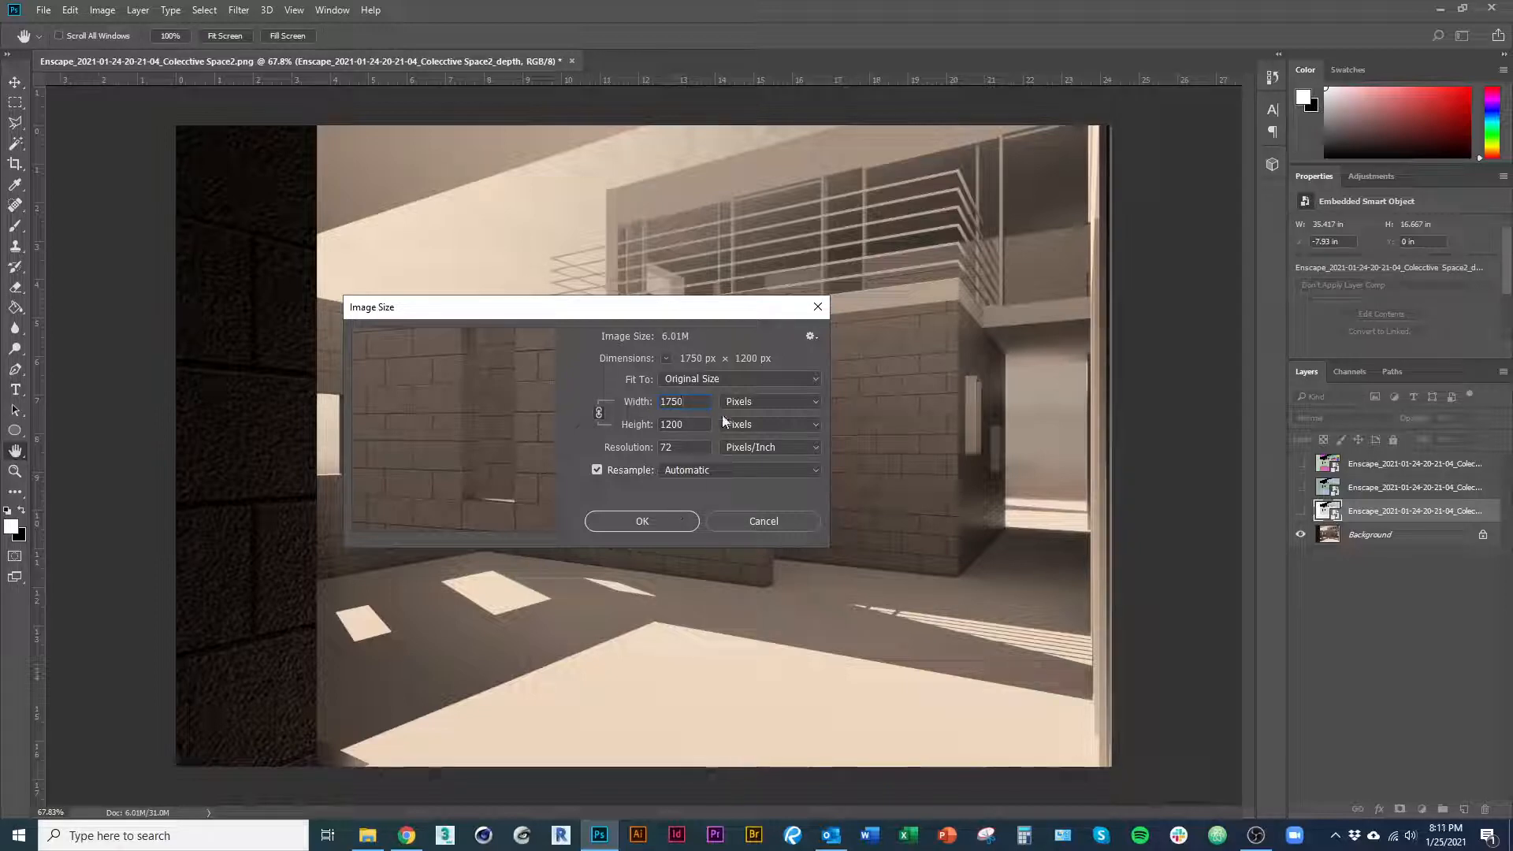
Calculate 11 × 150 in Calculator to check the required pixel size, and close the Image Size settings.
left_click(1023, 837)
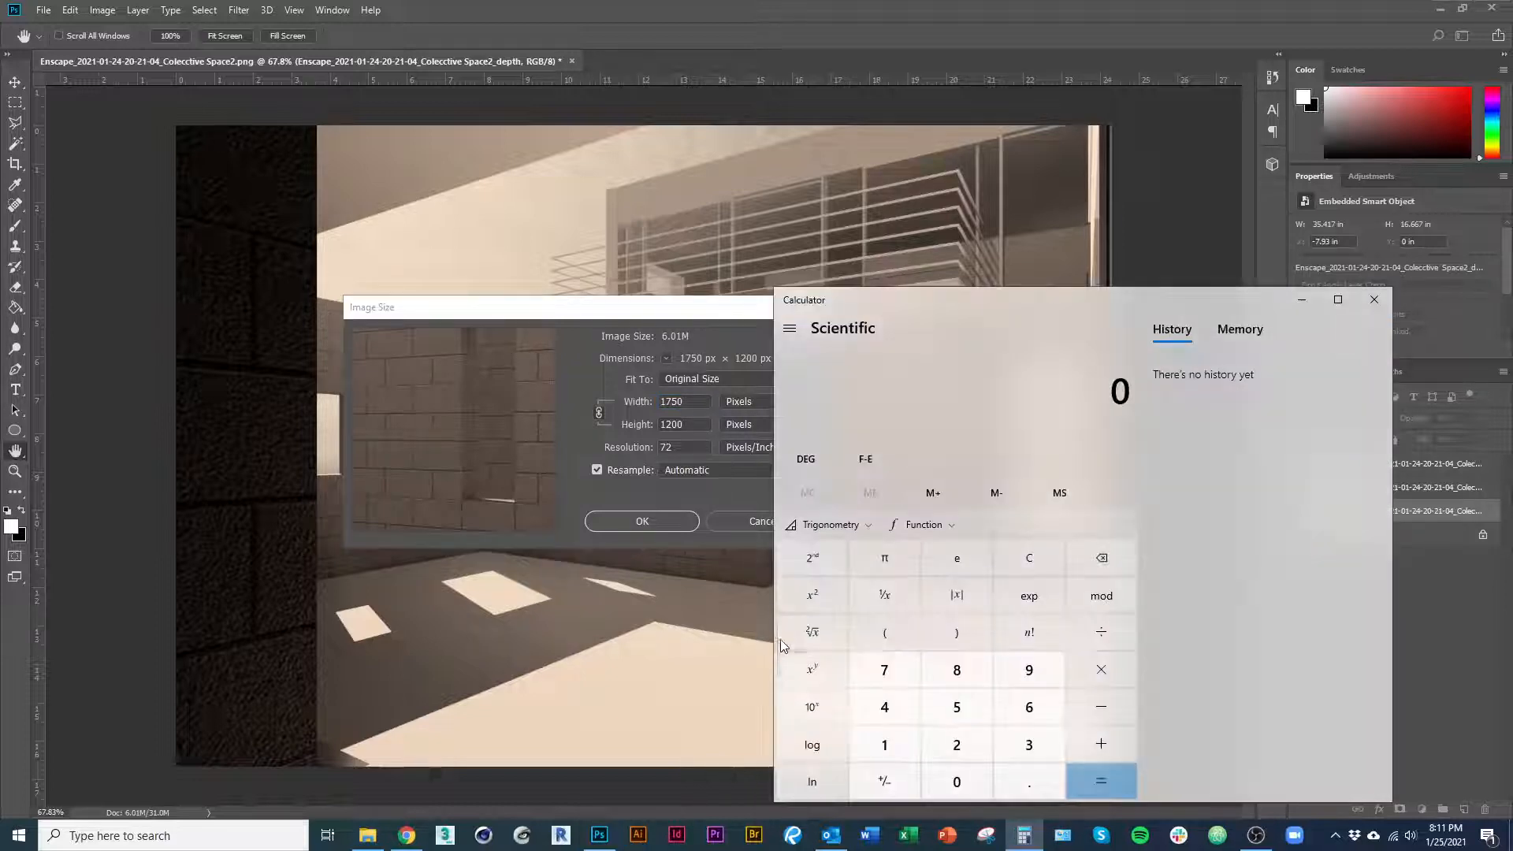
left_click_drag(1033, 300, 913, 216)
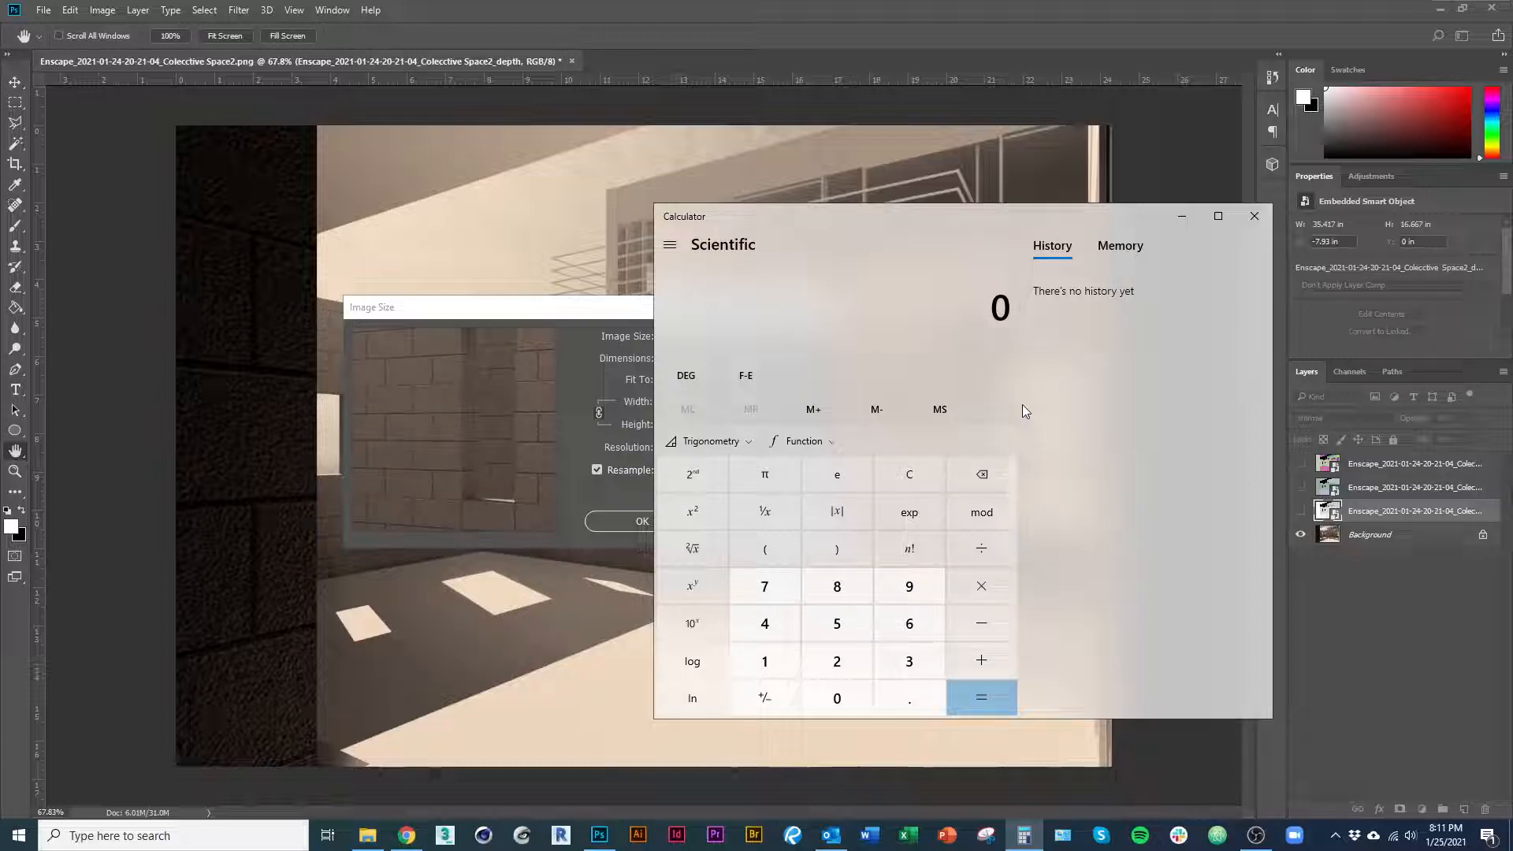
type("11")
type("*150")
key("Return")
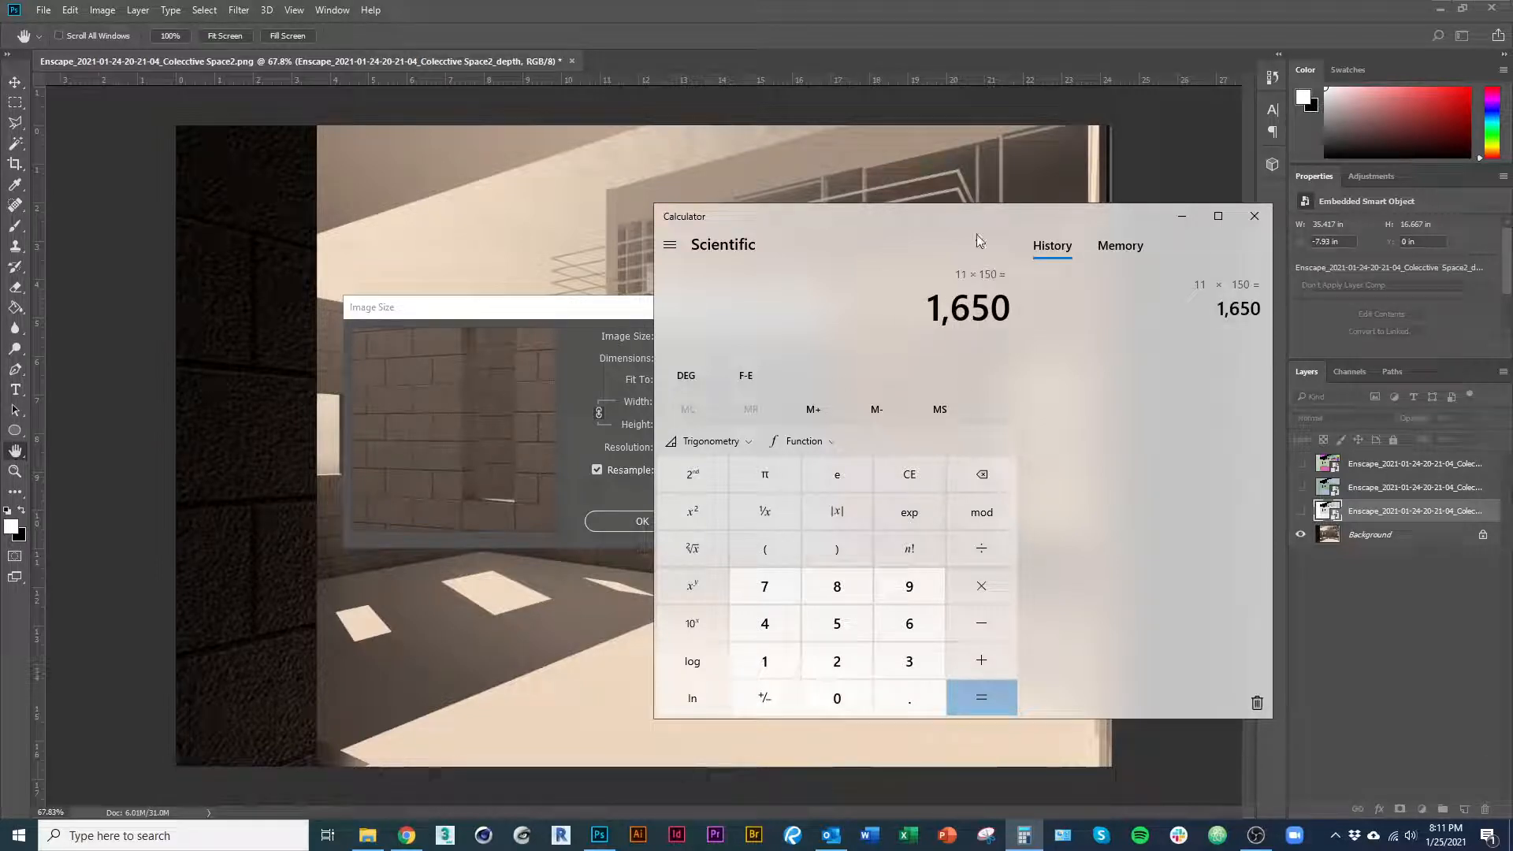
left_click(1254, 215)
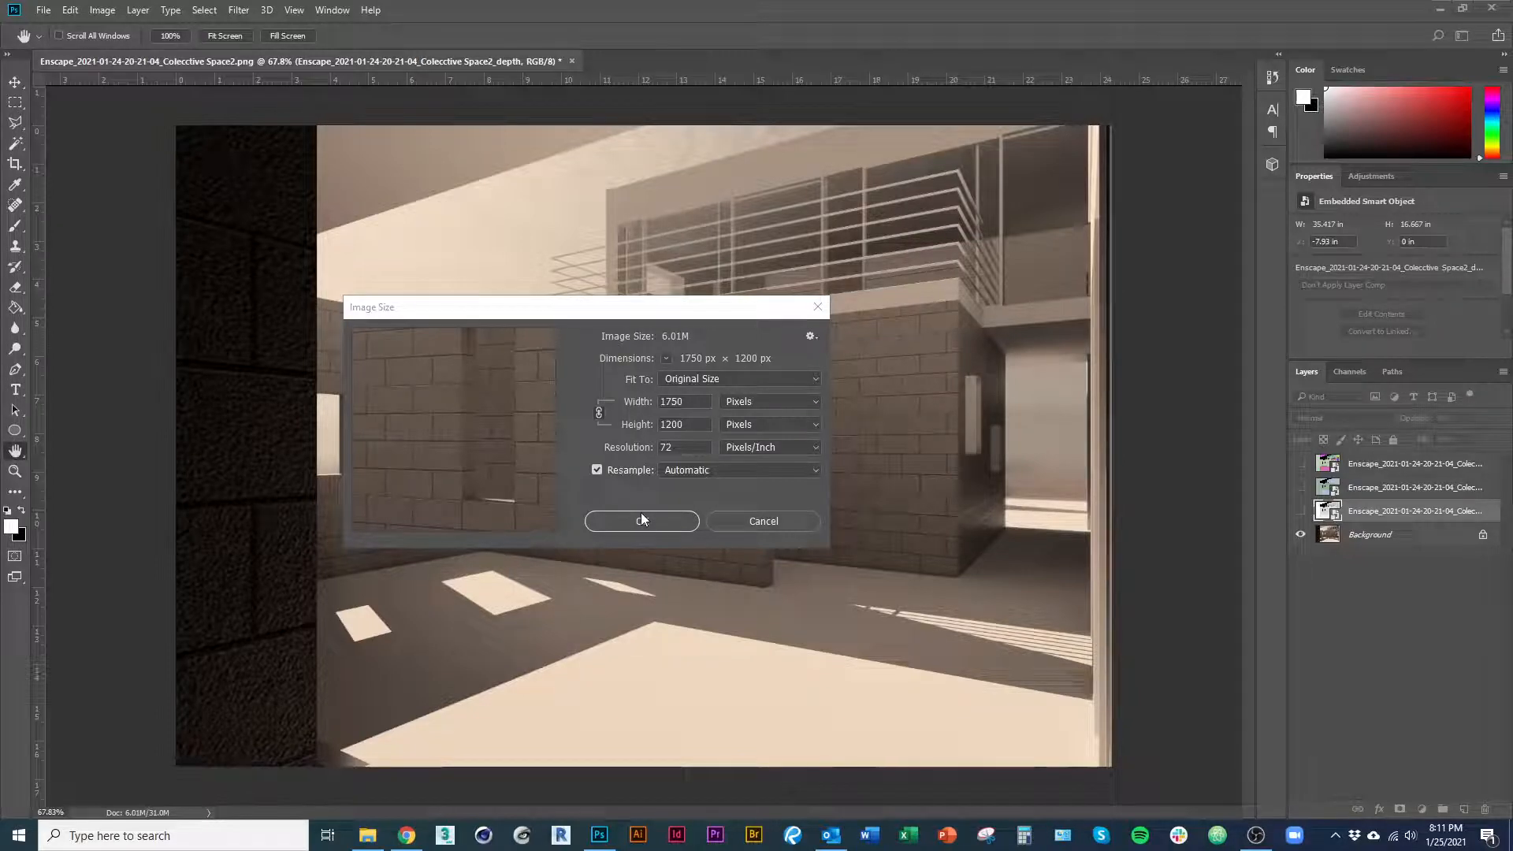
key("alt+Tab")
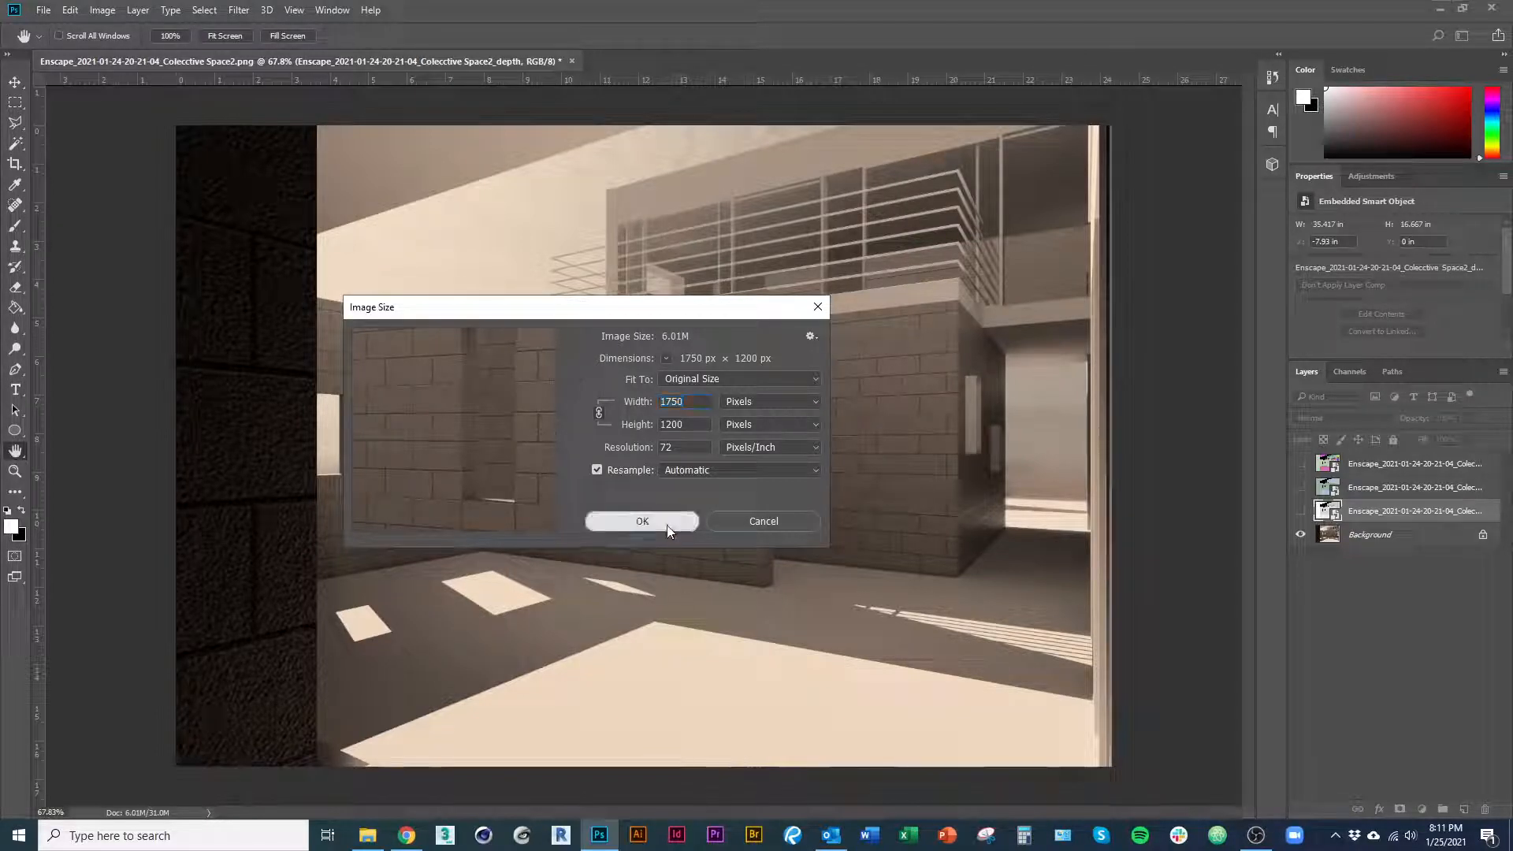
left_click(671, 519)
key("c")
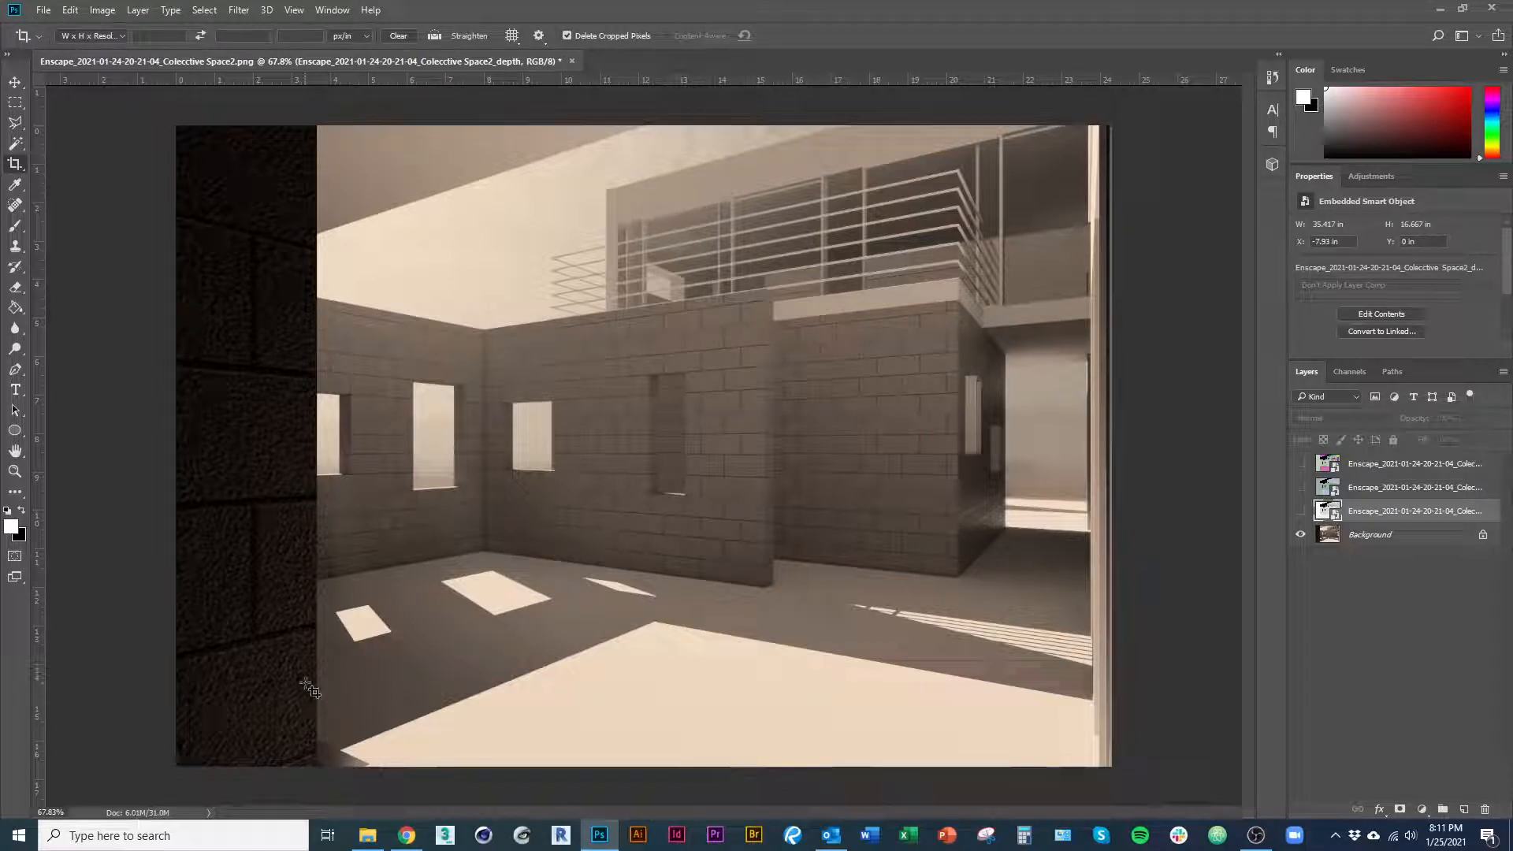
left_click(387, 696)
key("Return")
key("alt+Tab")
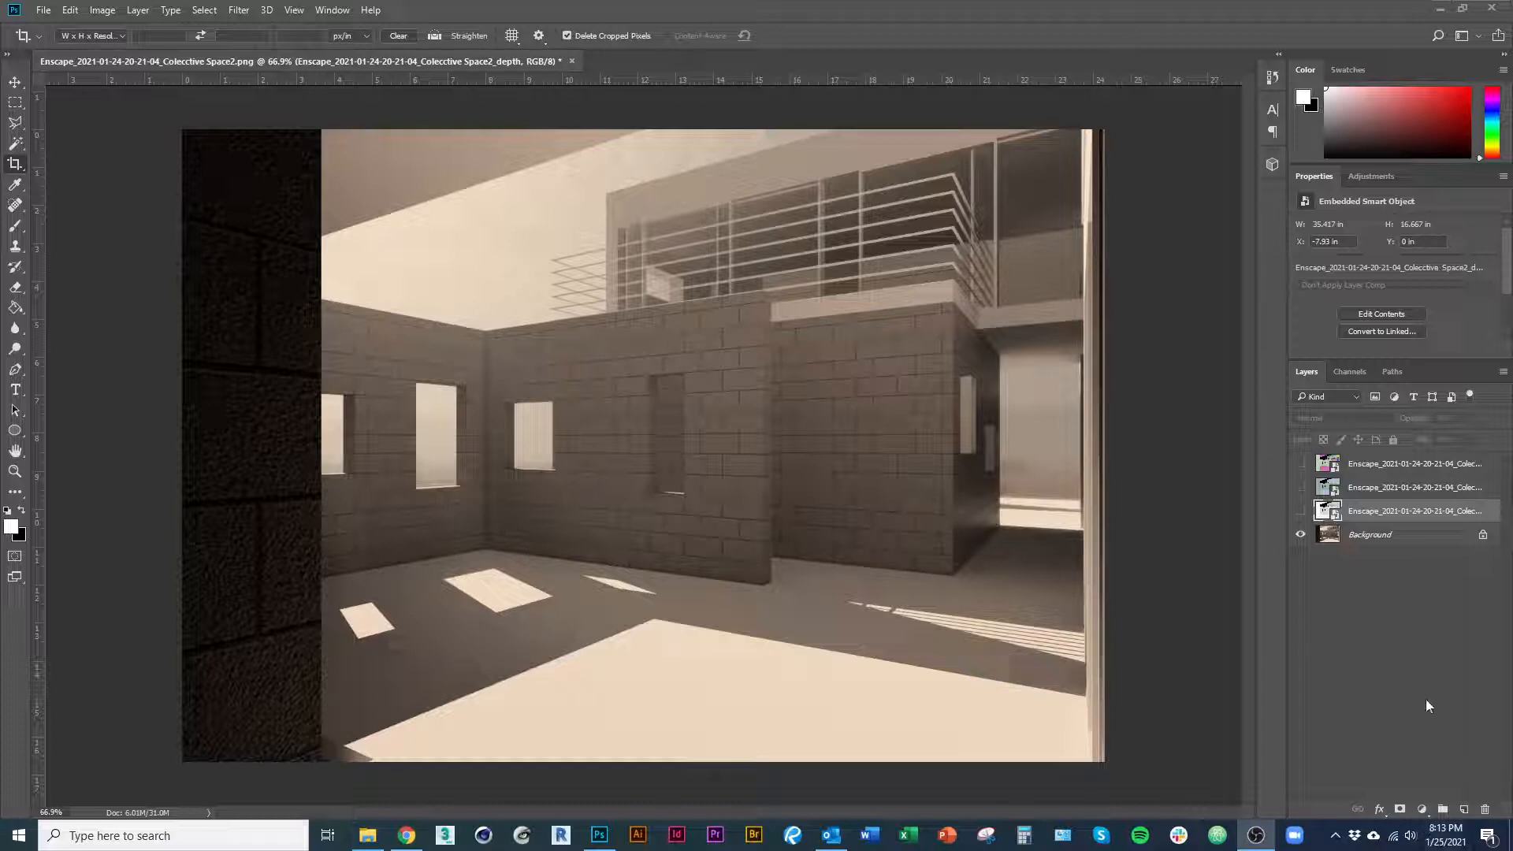
left_click(1386, 622)
left_click(1381, 536)
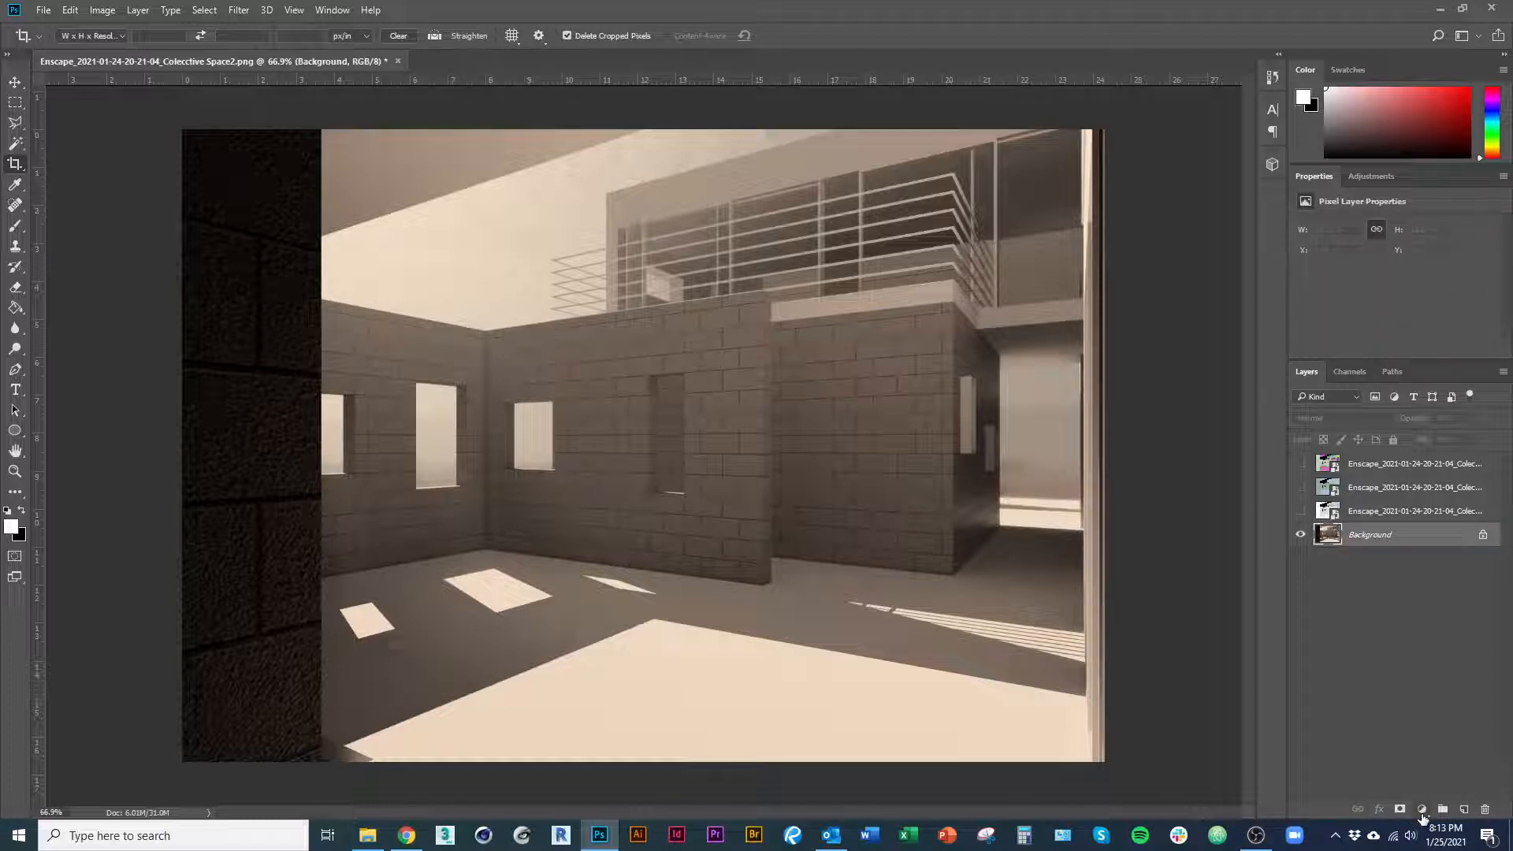
left_click(1420, 812)
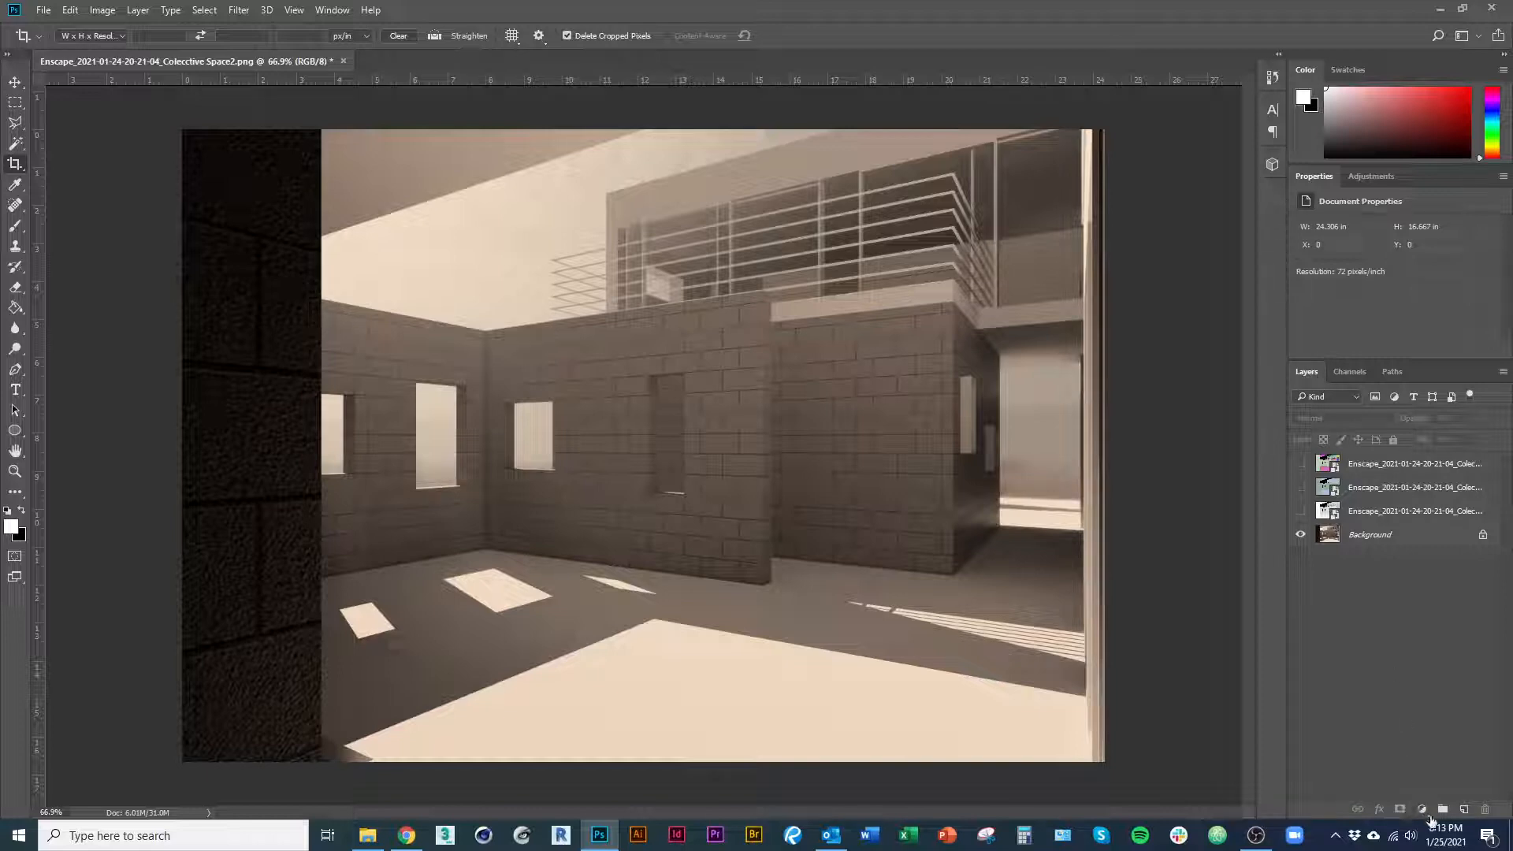
left_click(1423, 811)
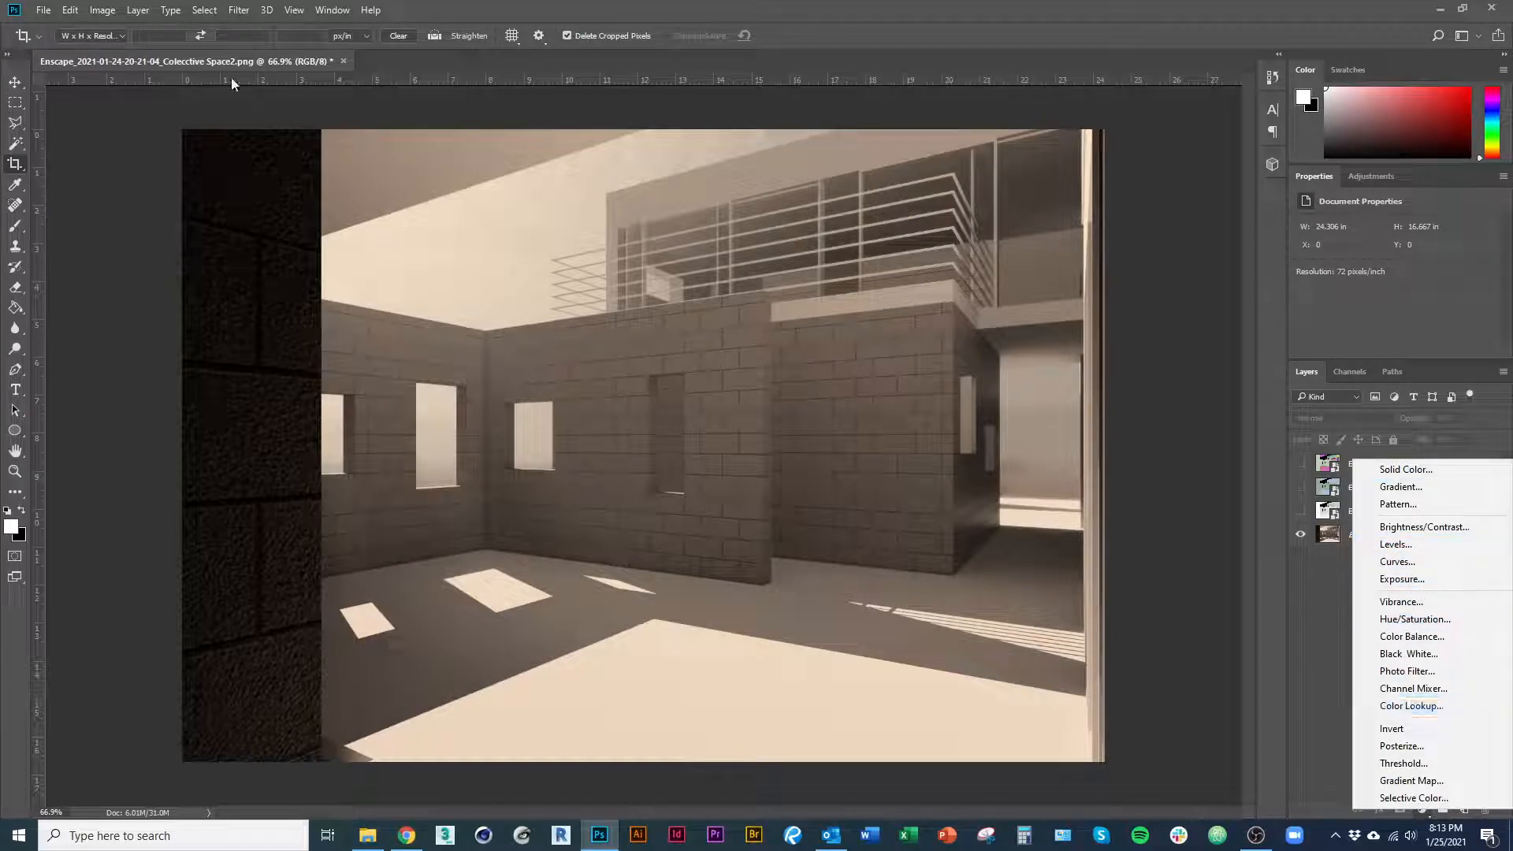
left_click(139, 12)
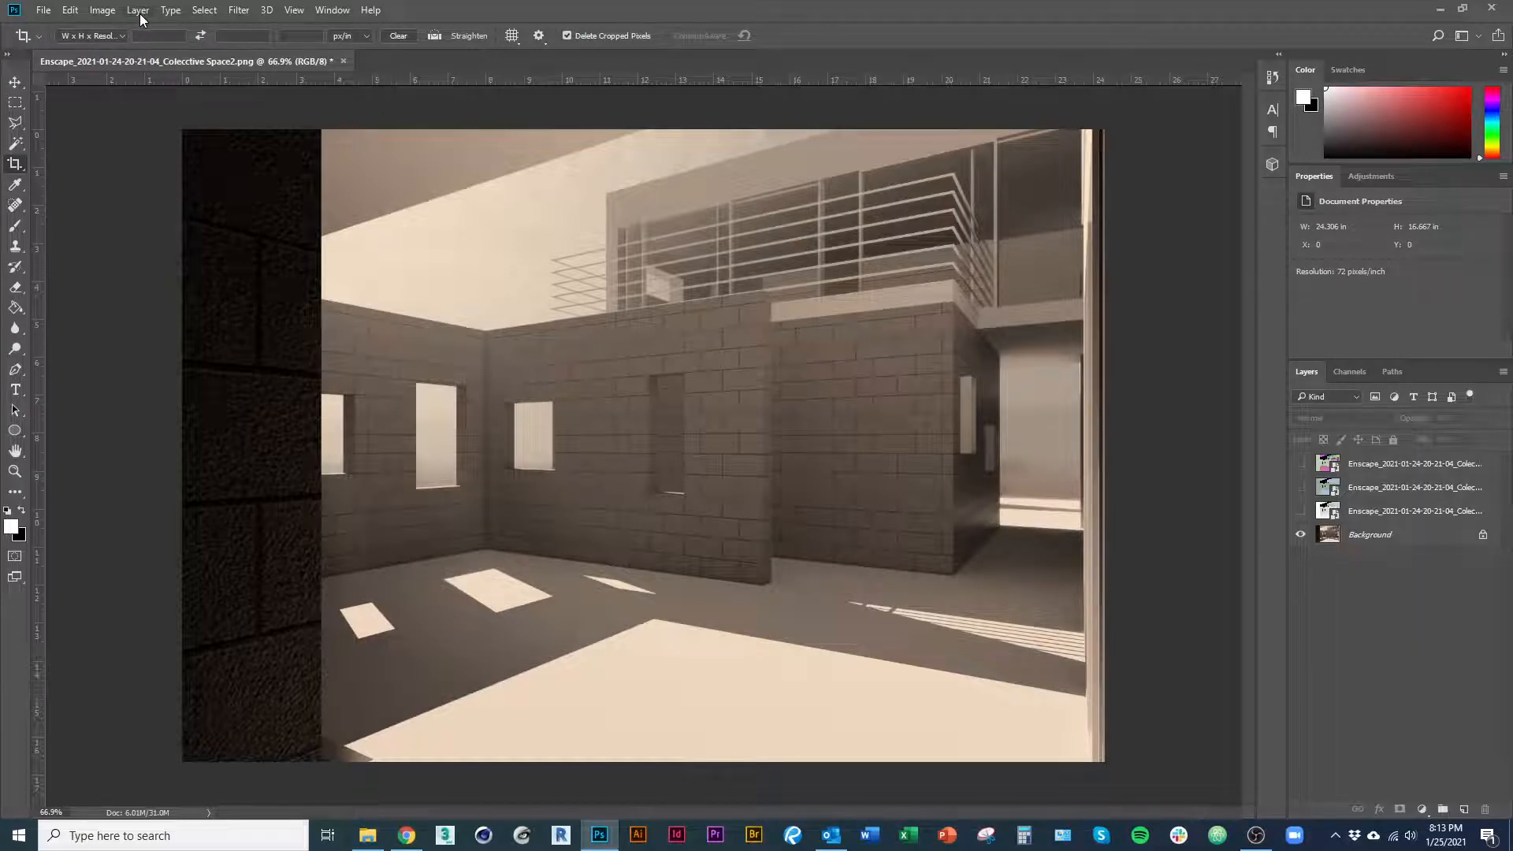
left_click(140, 13)
mouse_move(103, 10)
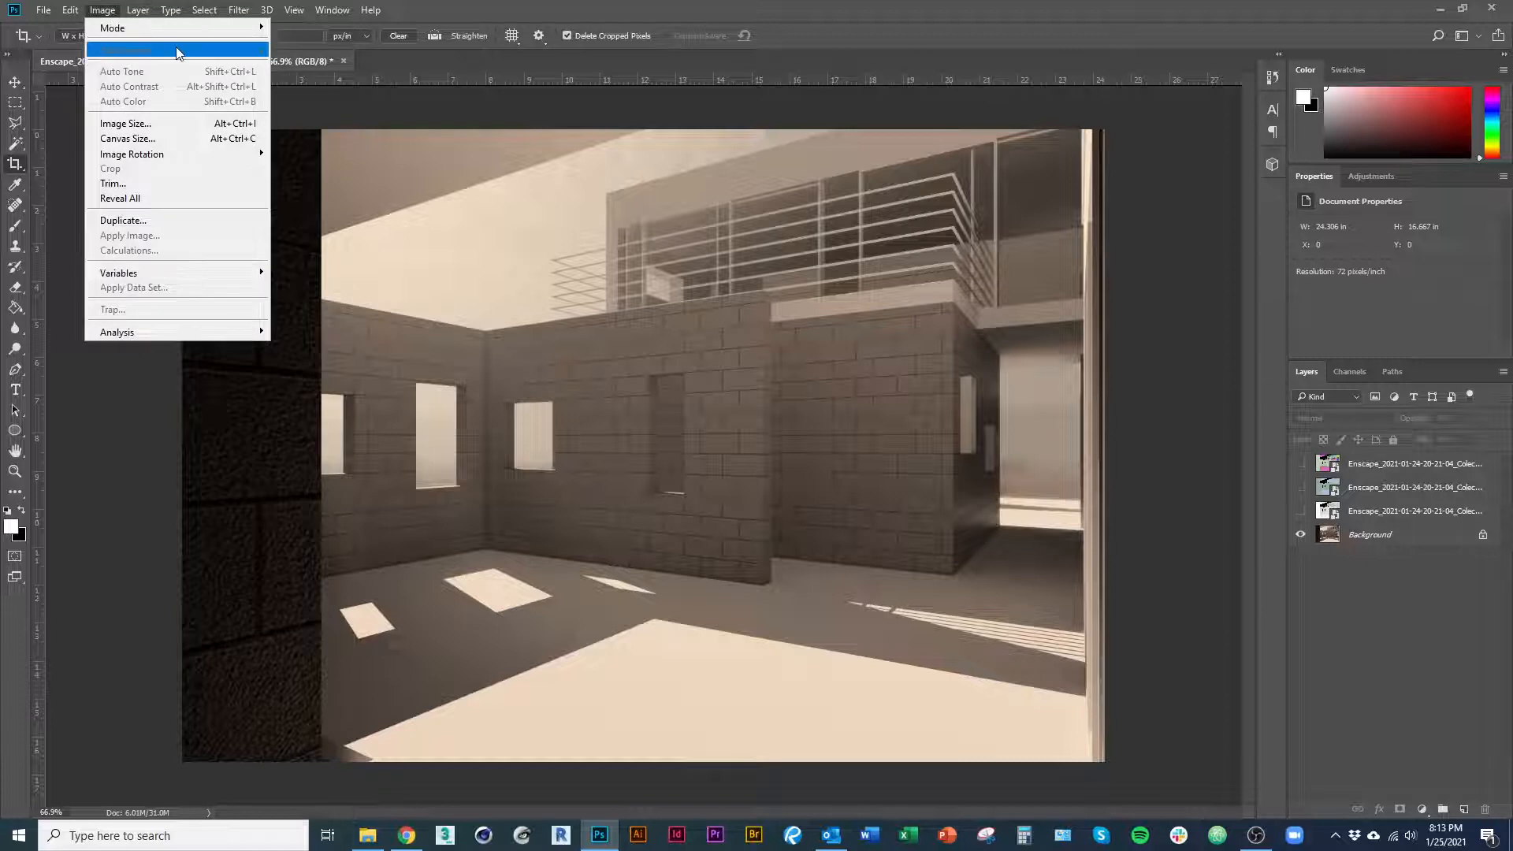
Add a Curves adjustment layer directly above the depth pass layer, and keep the depth pass hidden.
left_click(1405, 511)
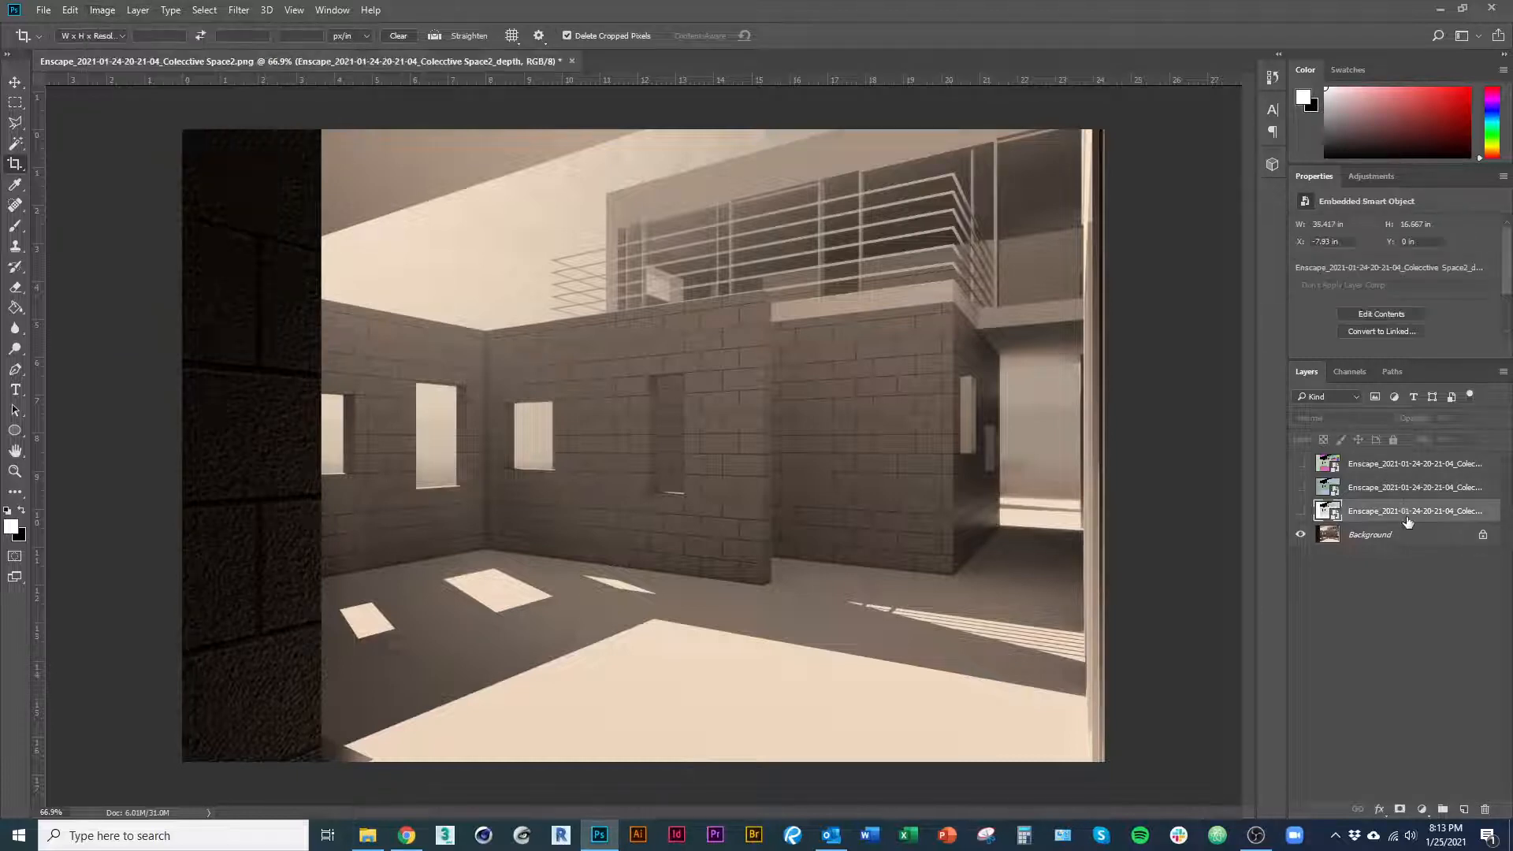
left_click(109, 11)
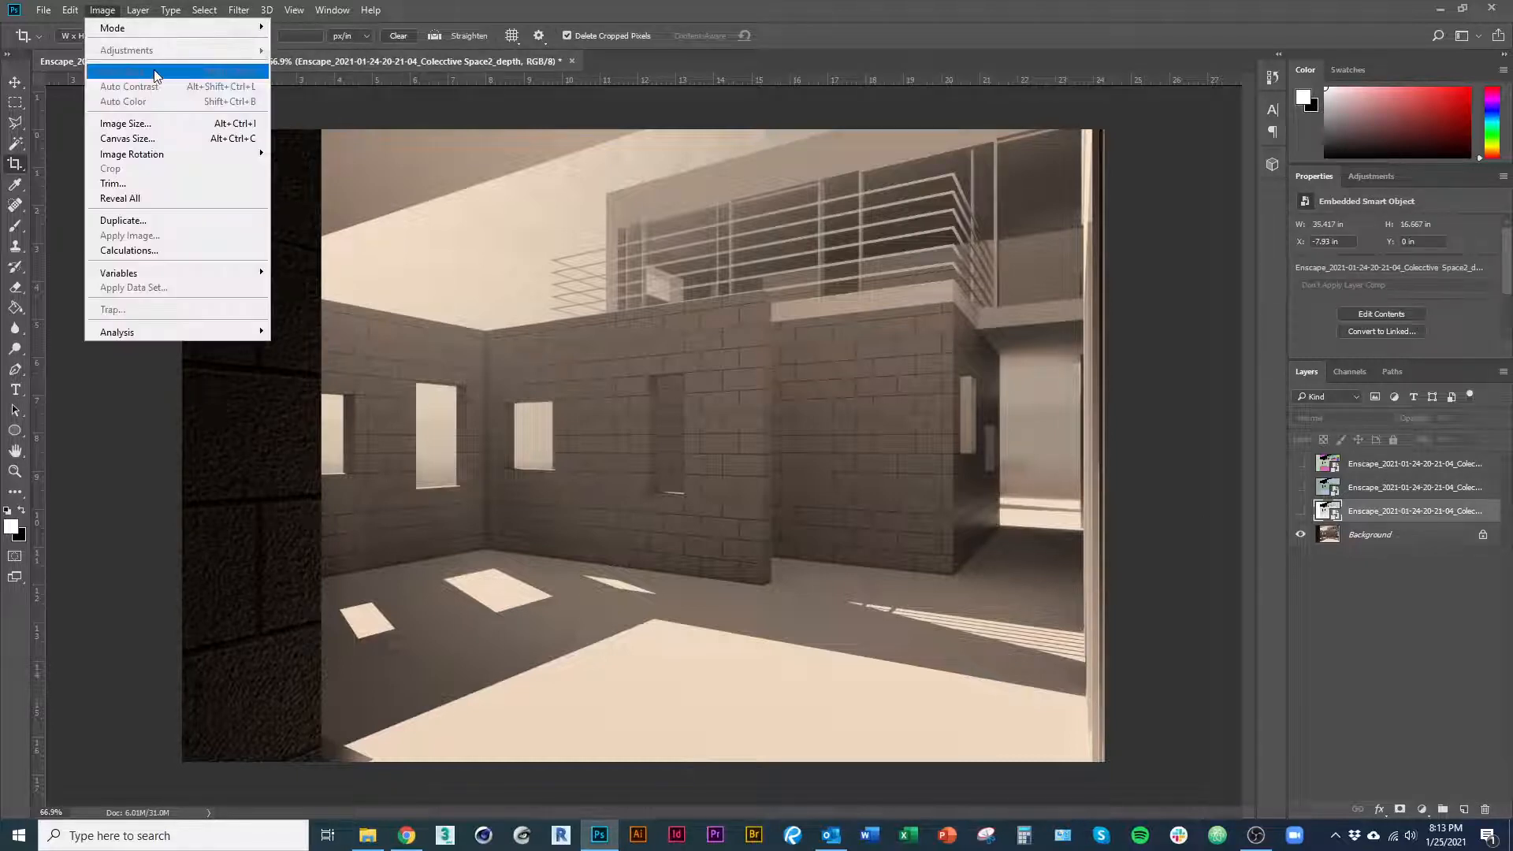
left_click(1301, 510)
left_click(1300, 510)
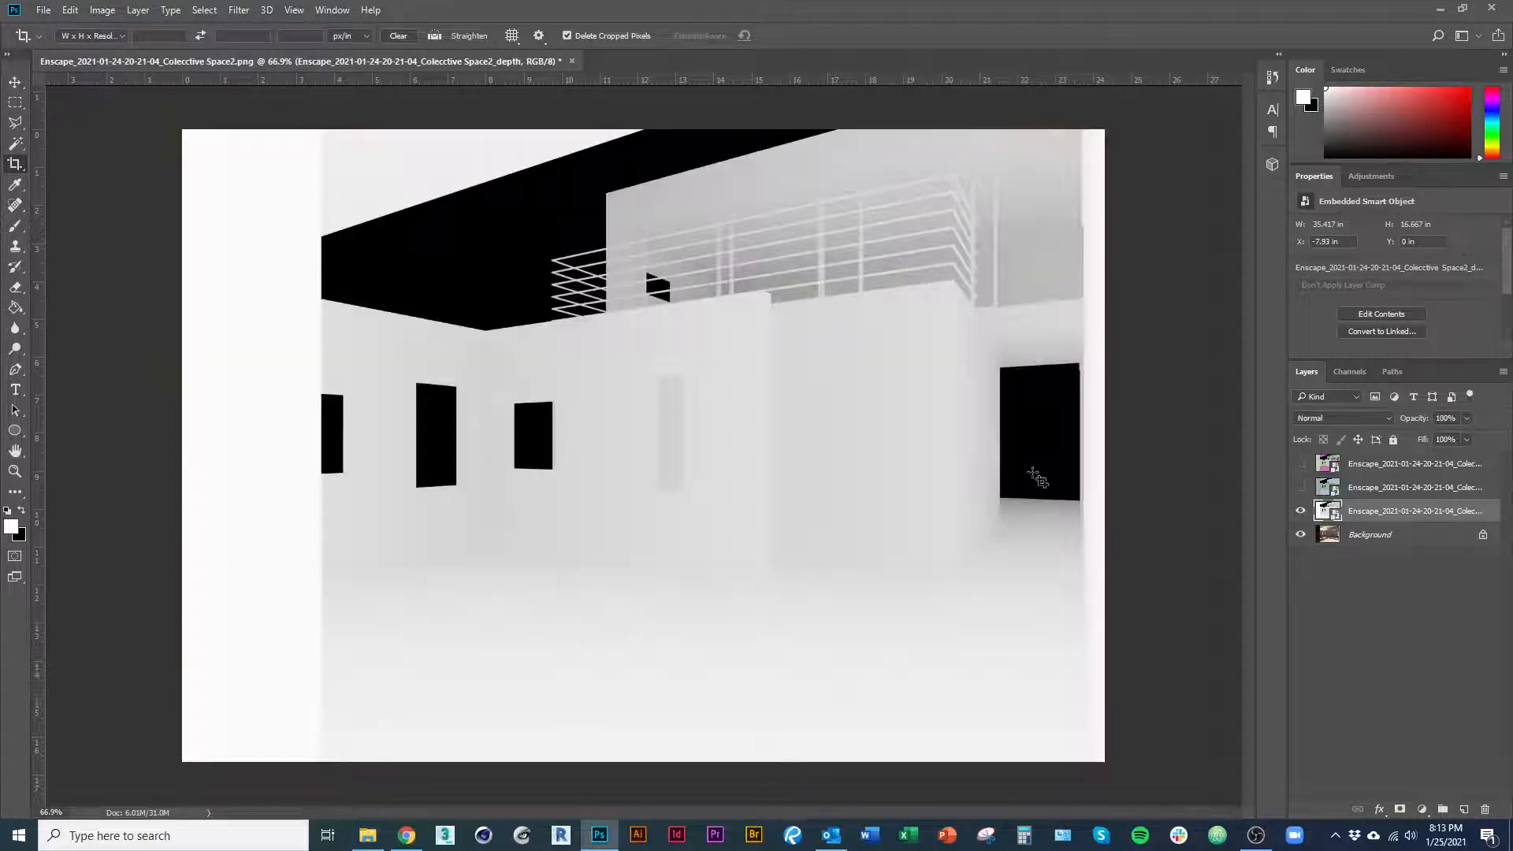
left_click(102, 9)
mouse_move(153, 50)
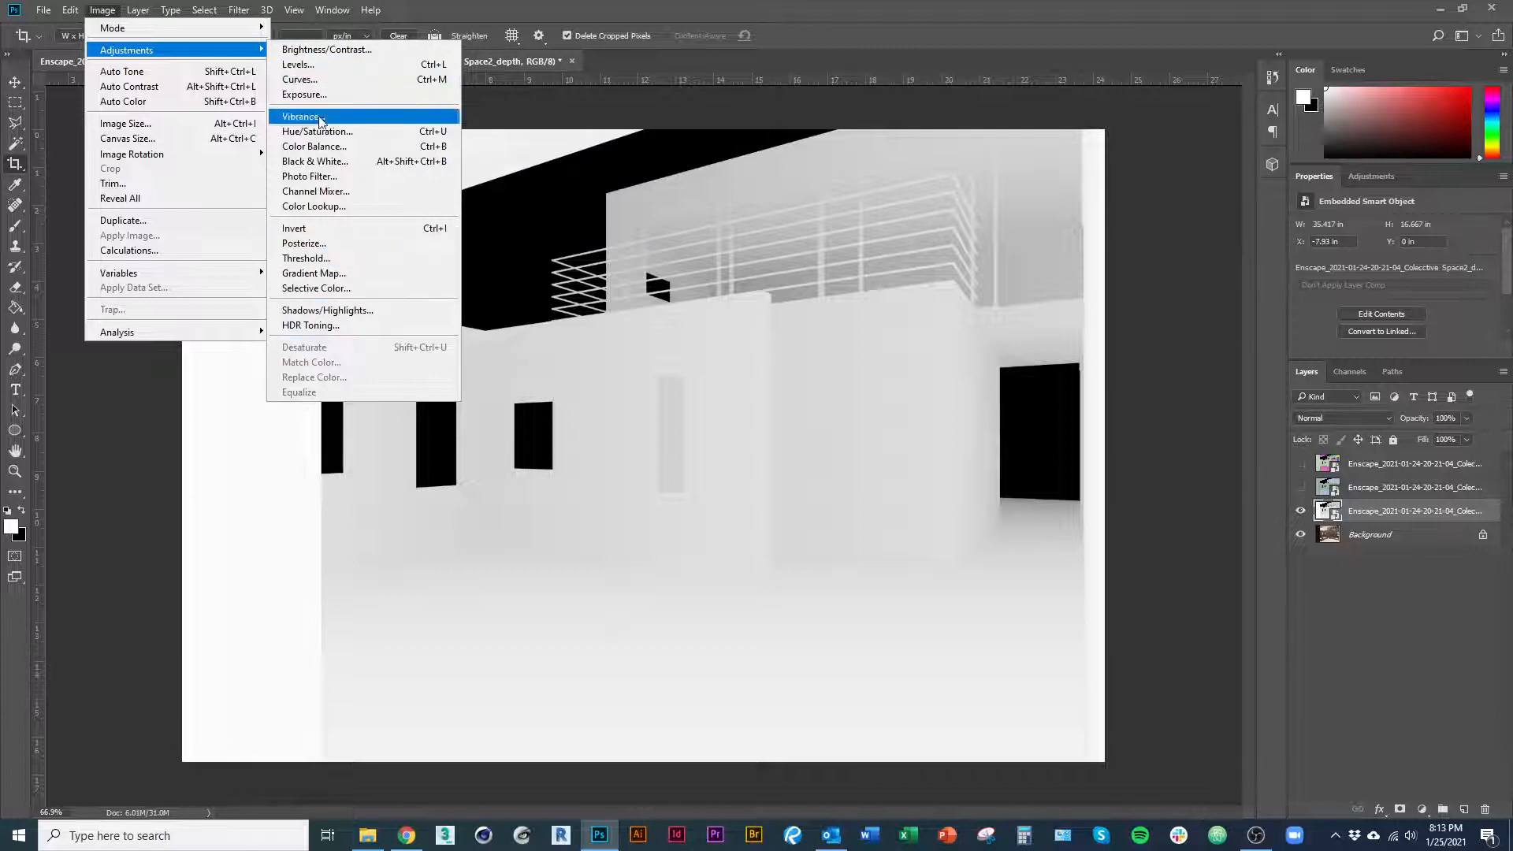
left_click(1424, 812)
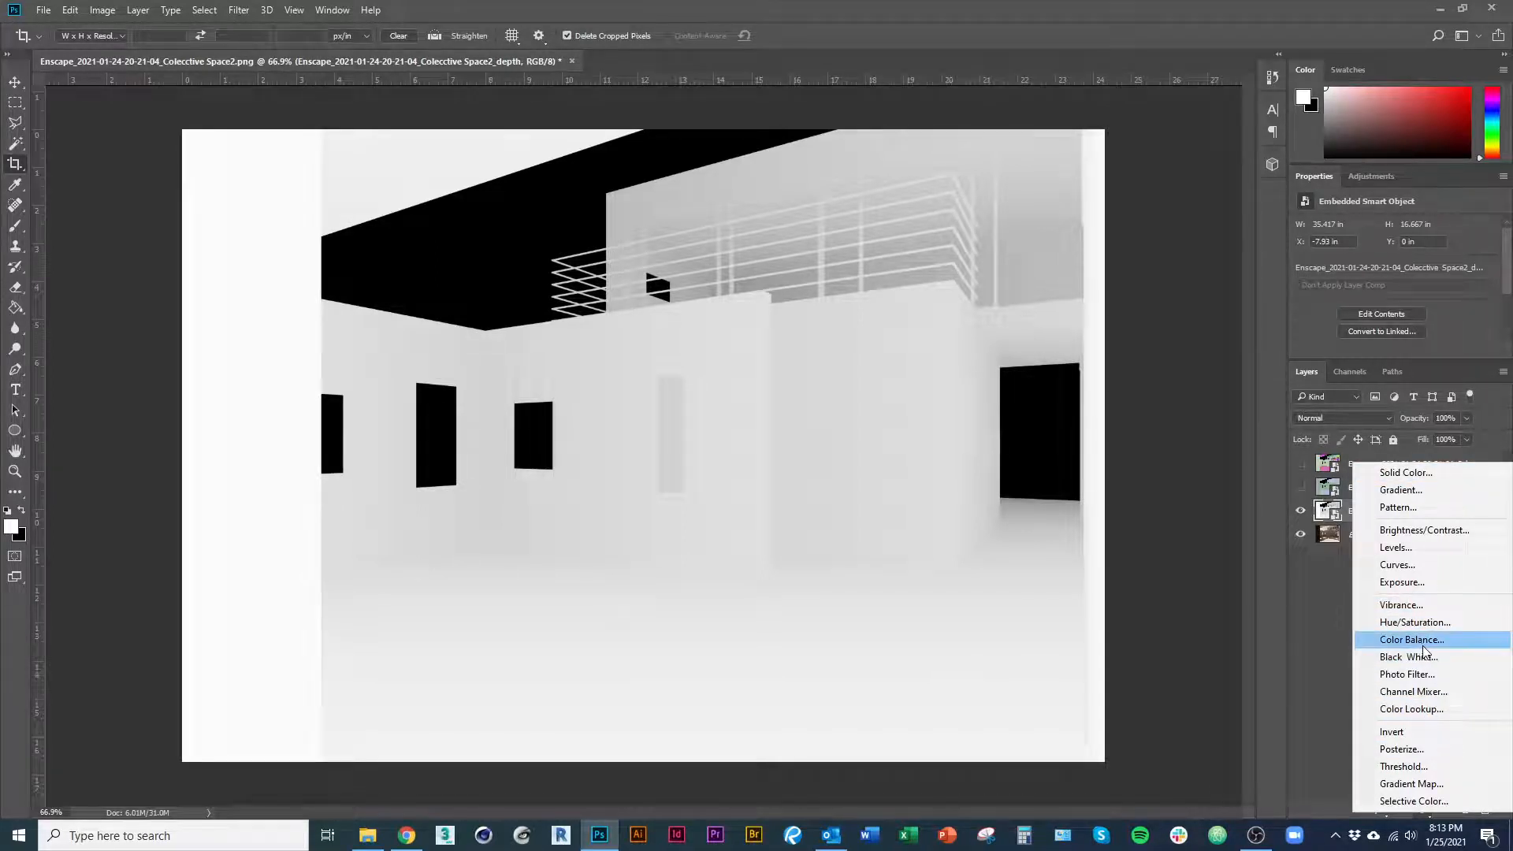
left_click(1408, 565)
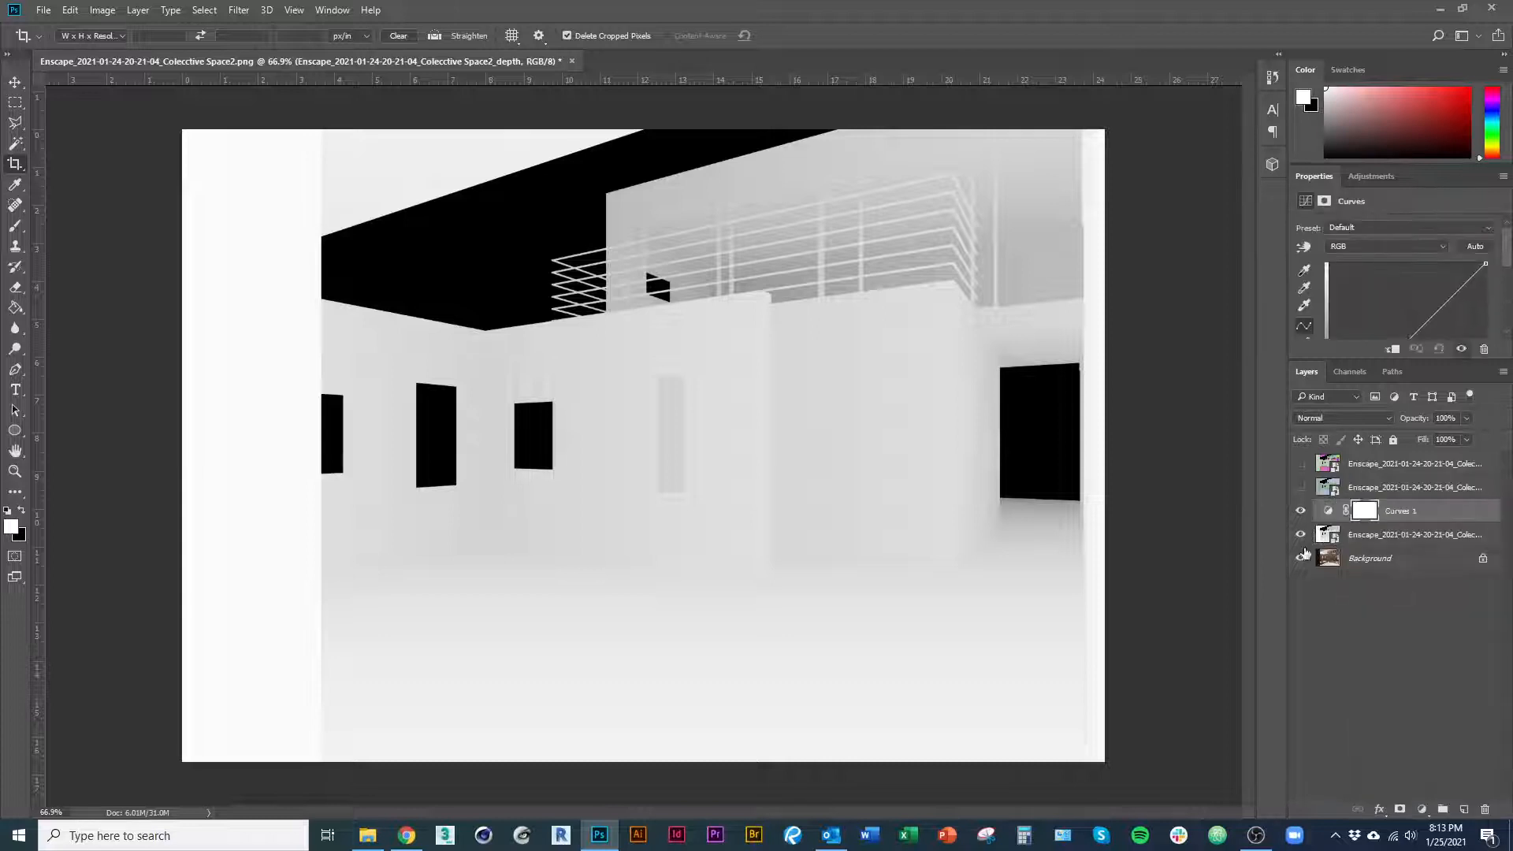
left_click(1300, 534)
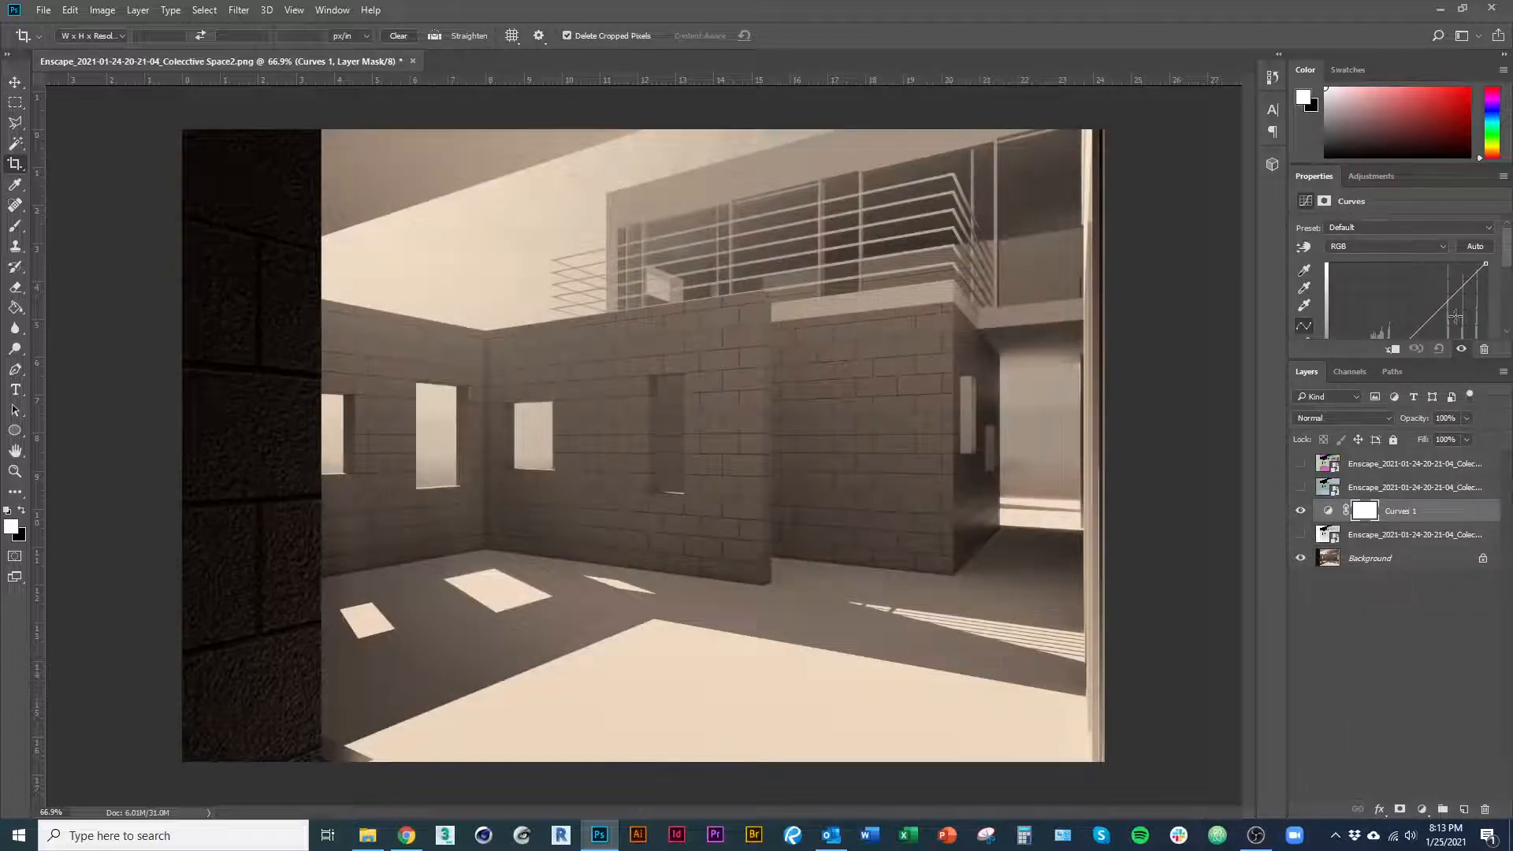
Raise the highlights of the Curves adjustment with a point at input 202, output 214, and enlarge the curve's display.
left_click_drag(1463, 290, 1461, 282)
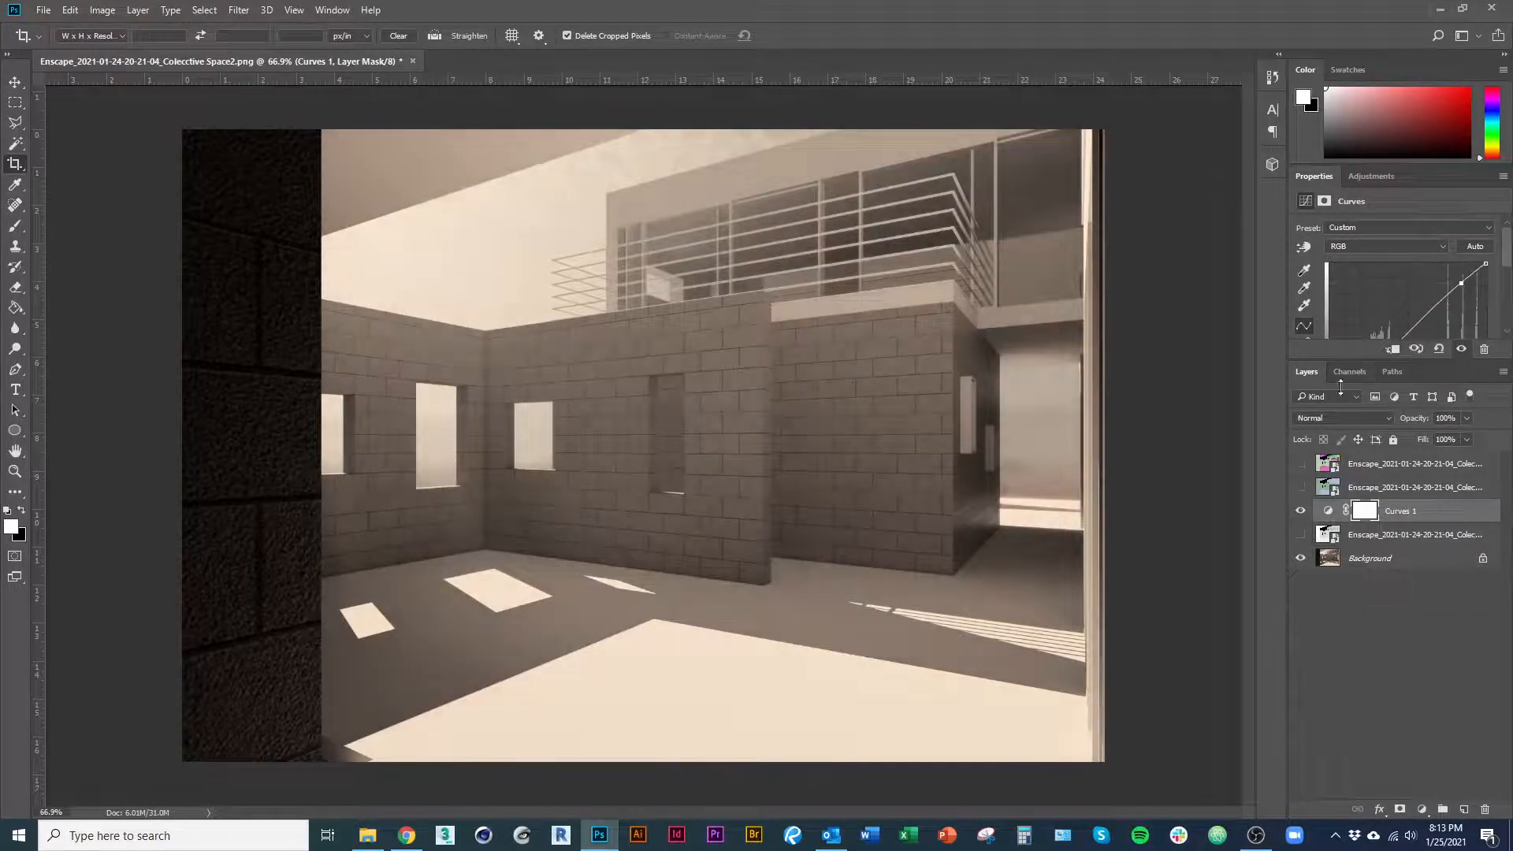
left_click_drag(1341, 386, 1341, 508)
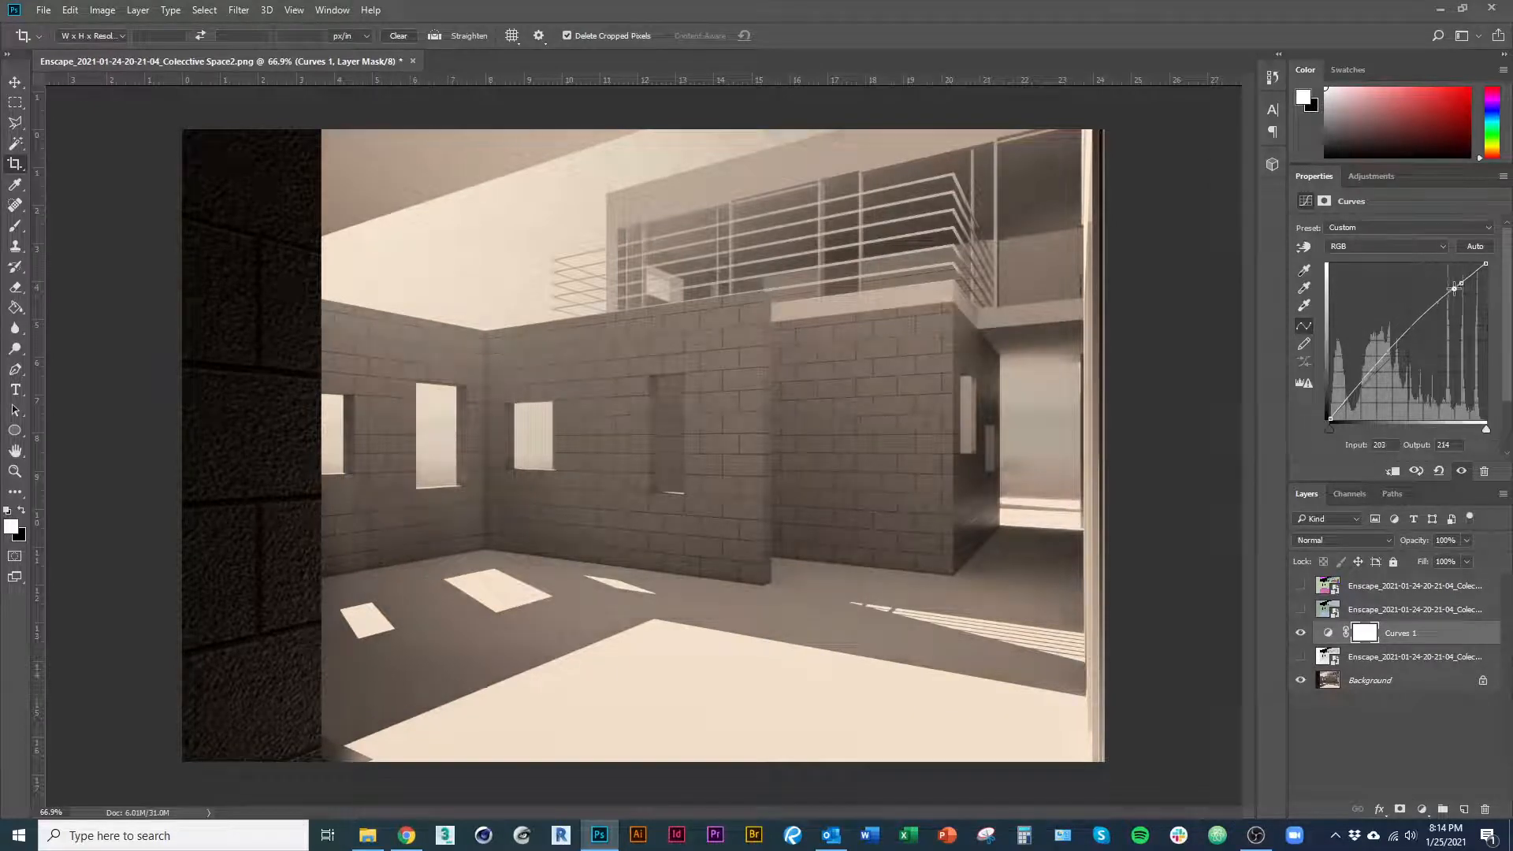
left_click(1454, 288)
left_click(1424, 809)
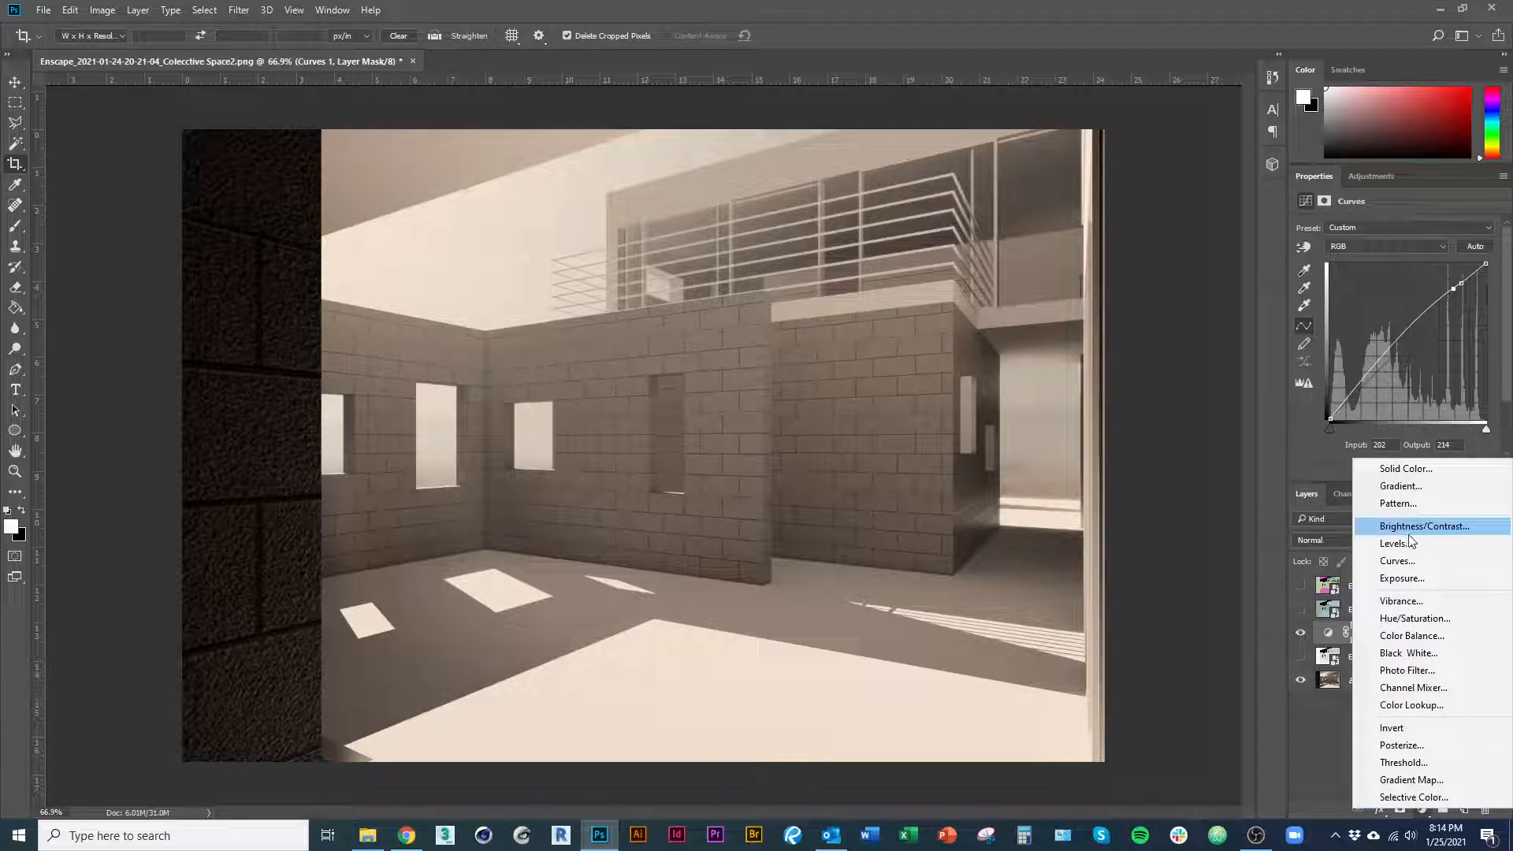
Shape the curve into an S by lowering the shadows to output 66 at input 79 and setting the highlight point's output to 211.
left_click(1379, 352)
left_click_drag(1376, 372, 1377, 375)
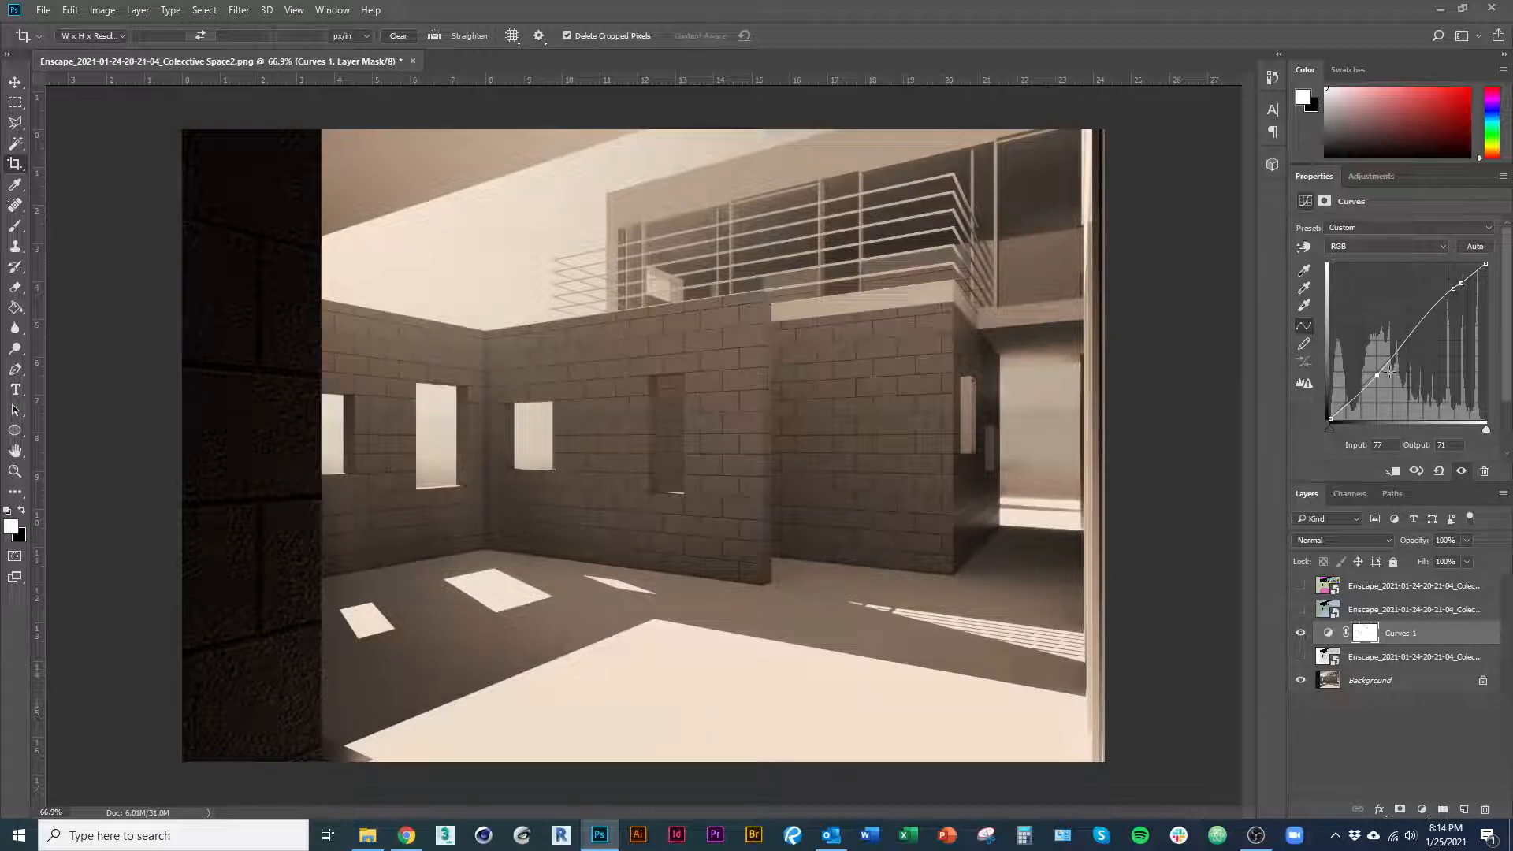
left_click_drag(1381, 377, 1383, 379)
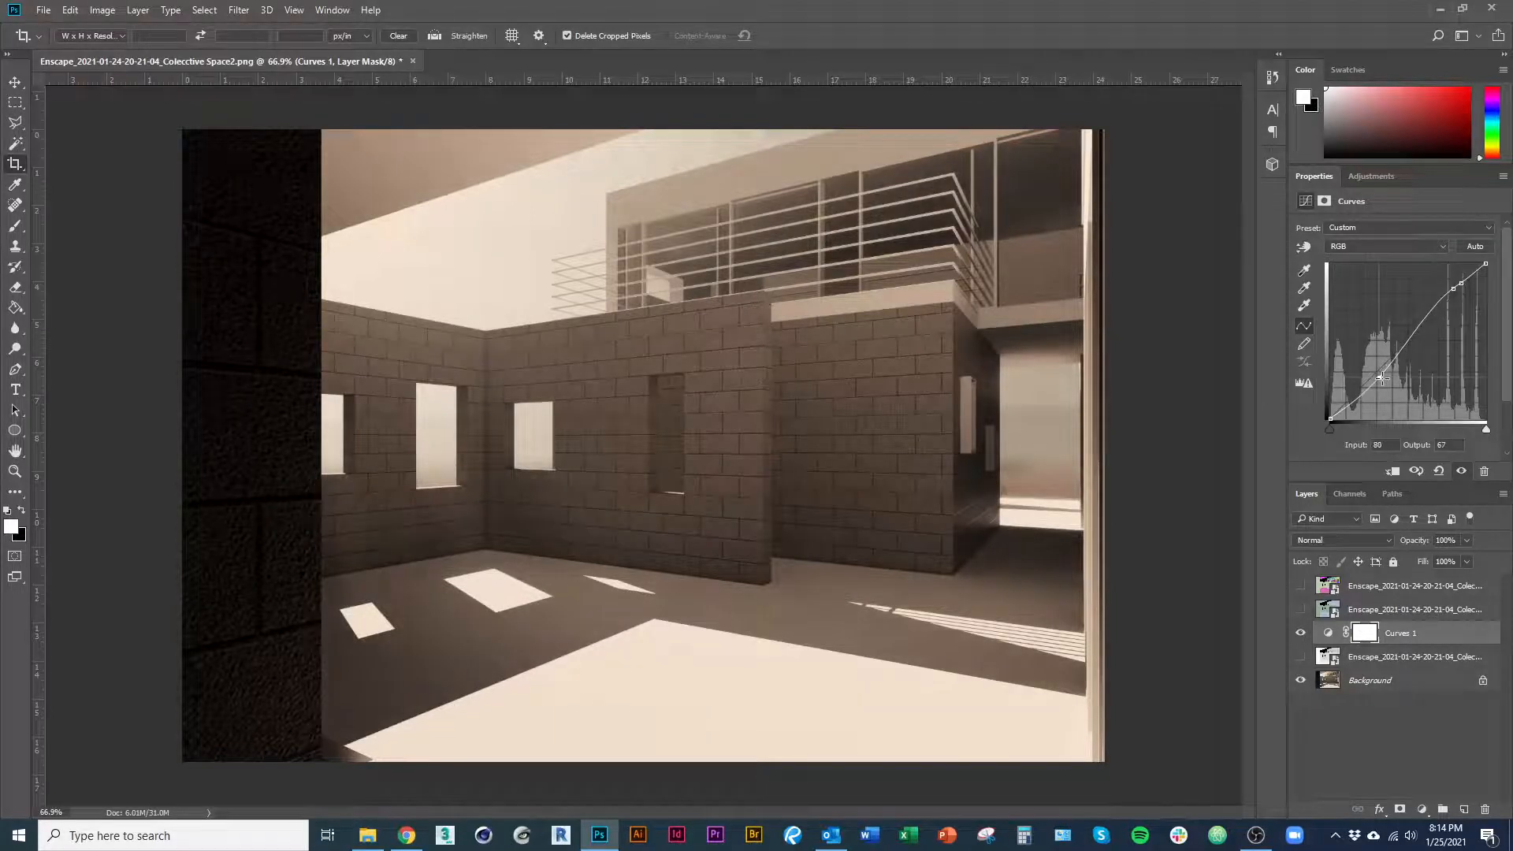
left_click_drag(1460, 280, 1446, 291)
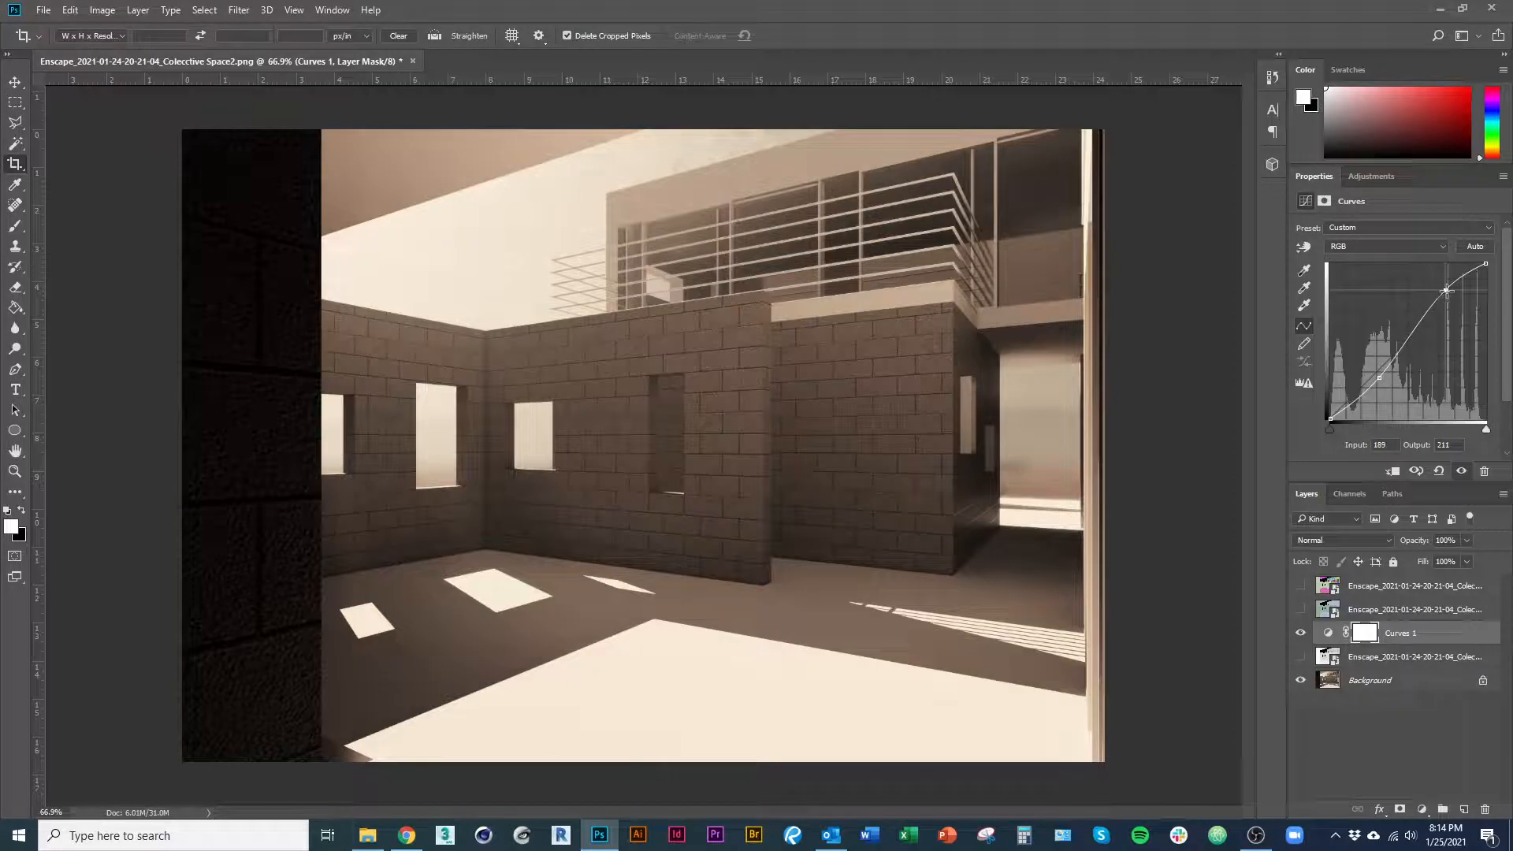
left_click_drag(1379, 378, 1379, 378)
Toggle the visibility of the Curves 1 layer to compare the rendering with and without the adjustment.
left_click(1301, 634)
left_click(1301, 633)
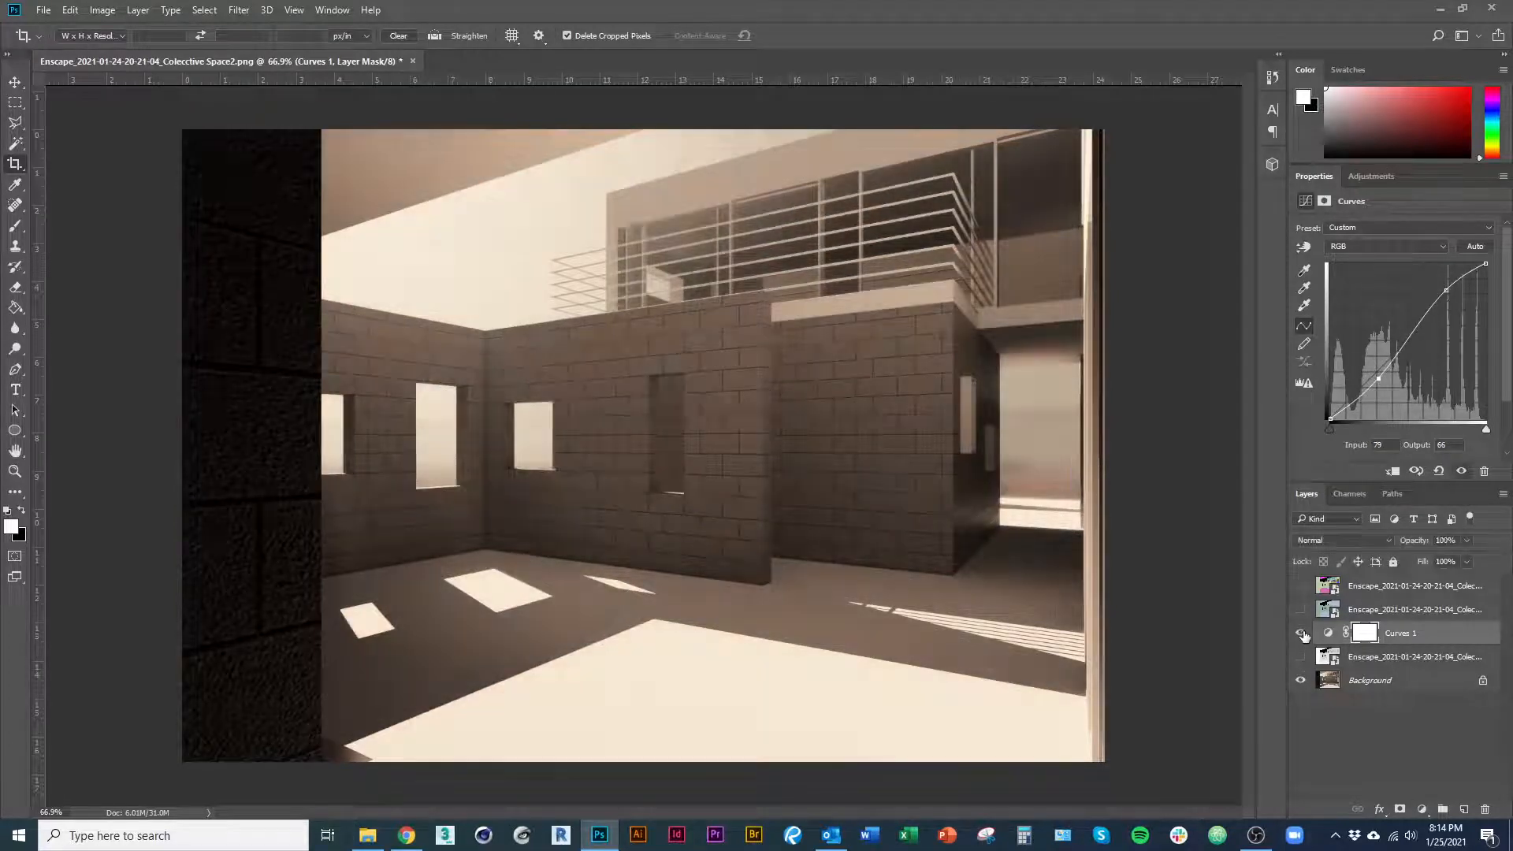
left_click(1301, 633)
left_click(1301, 634)
left_click(1301, 634)
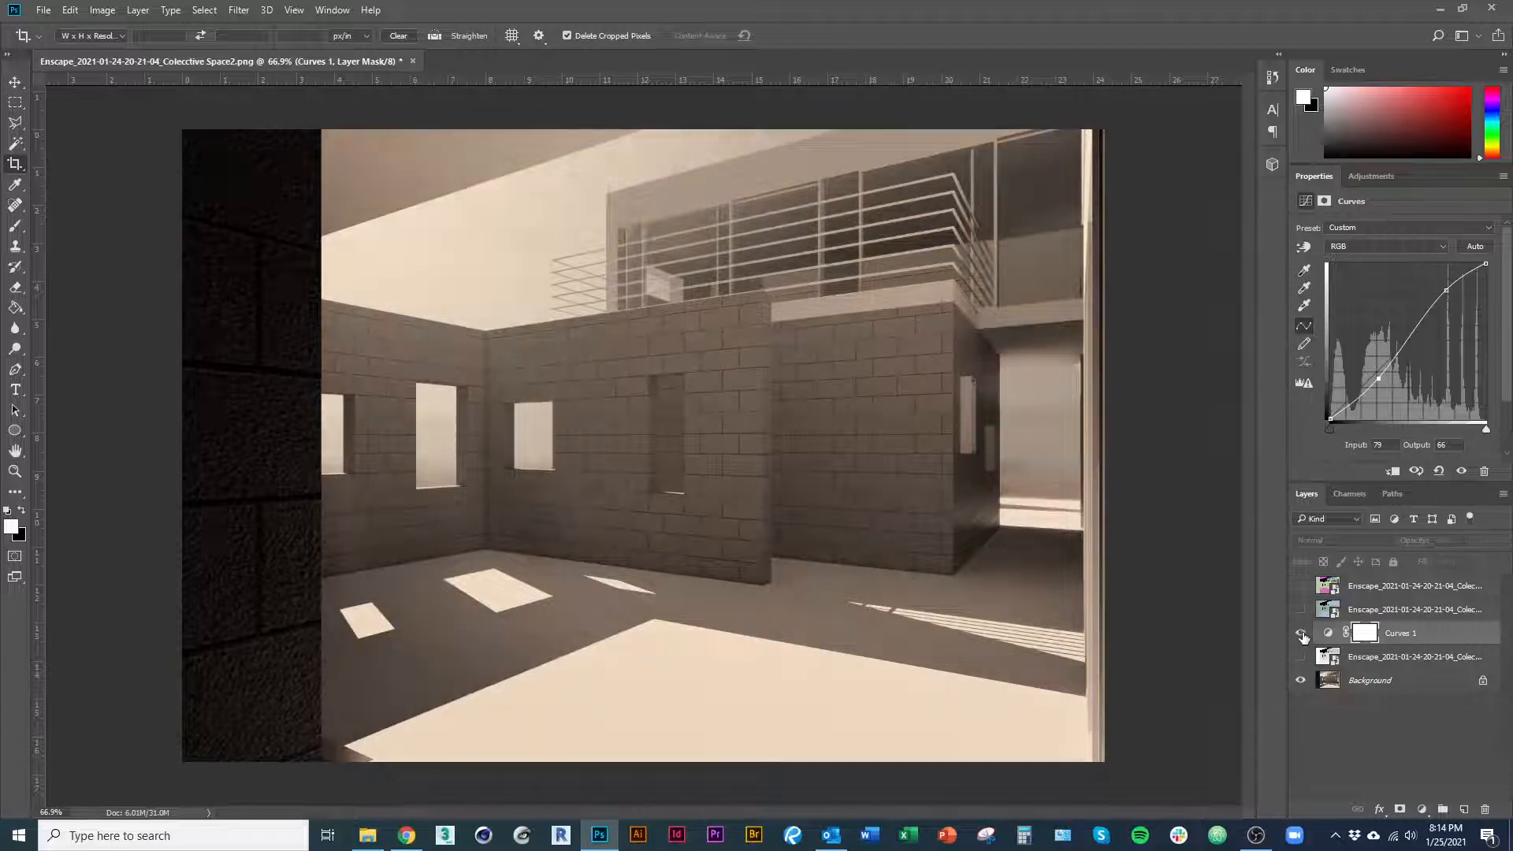
left_click(1302, 633)
left_click(1302, 634)
left_click(1302, 635)
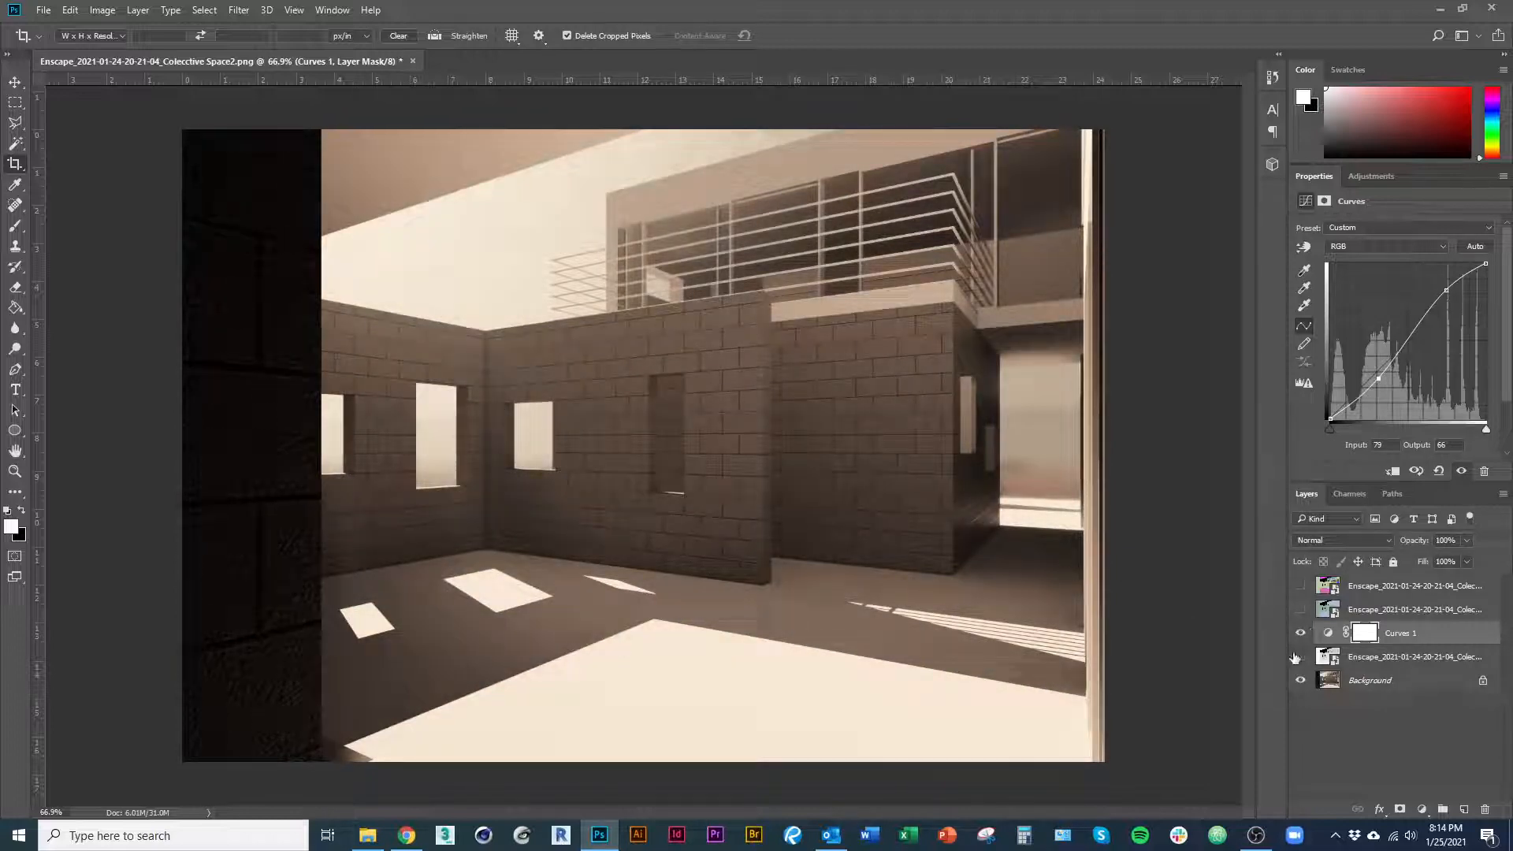
Add a Hue/Saturation adjustment layer above the Curves 1 layer.
left_click(1422, 810)
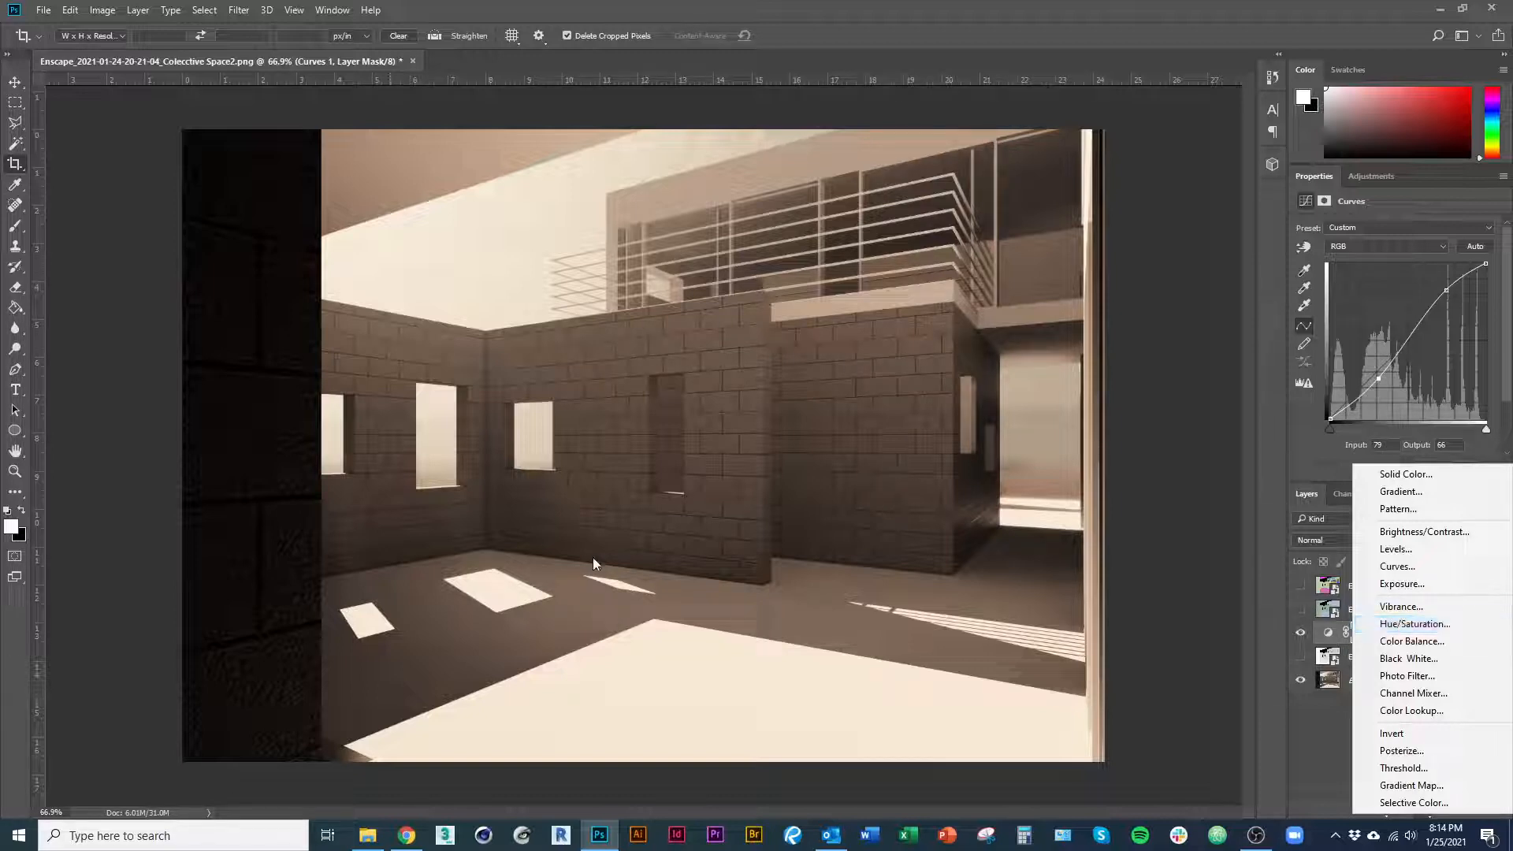
left_click(1422, 625)
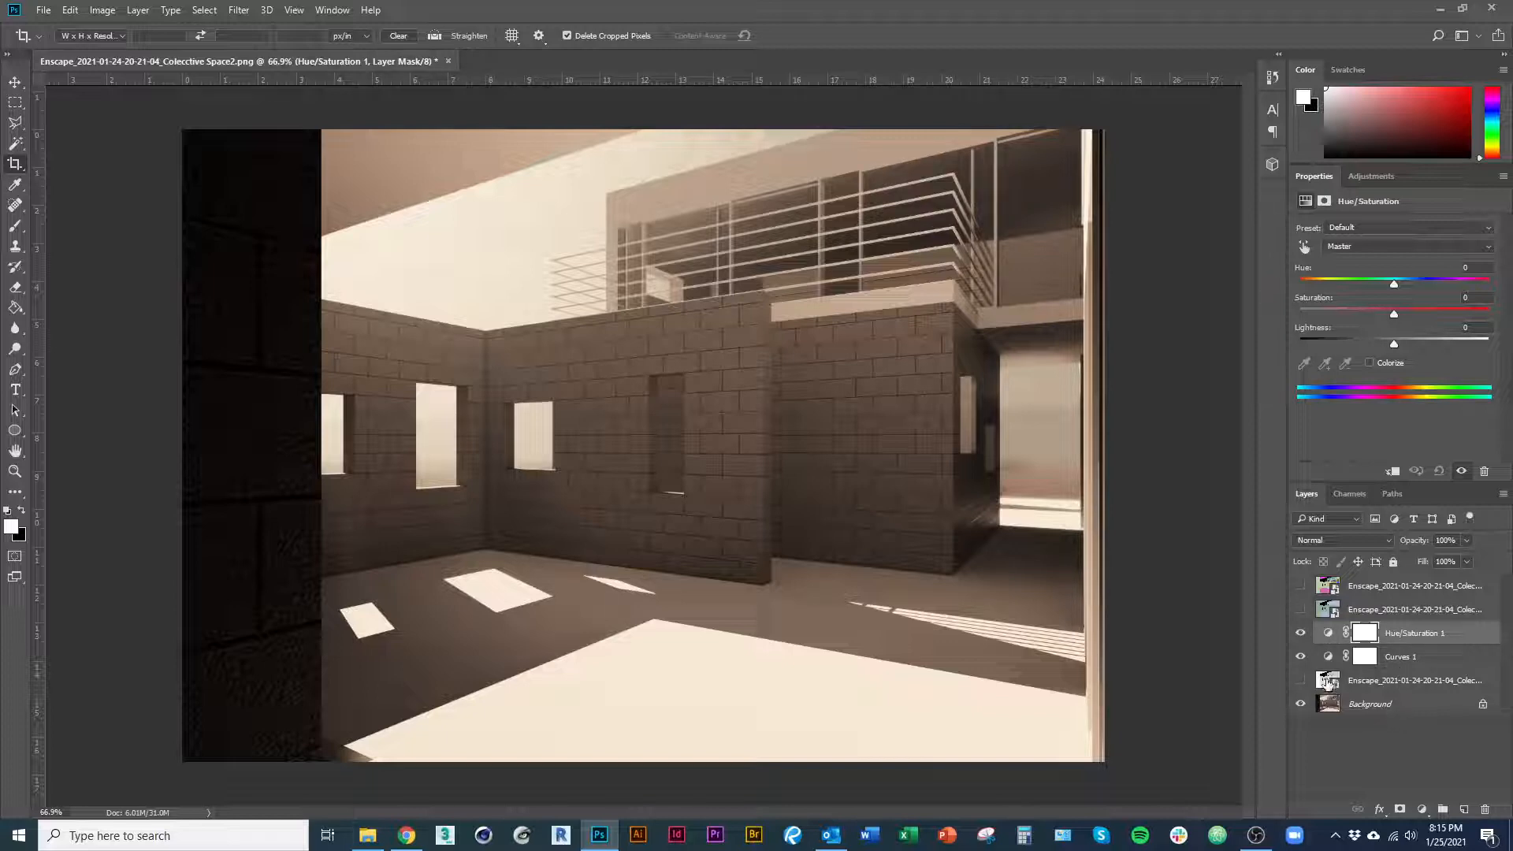
Try clipping Curves 1 to the Background from below the depth layer, and undo the clipping and the reordering.
left_click_drag(1392, 662, 1411, 686)
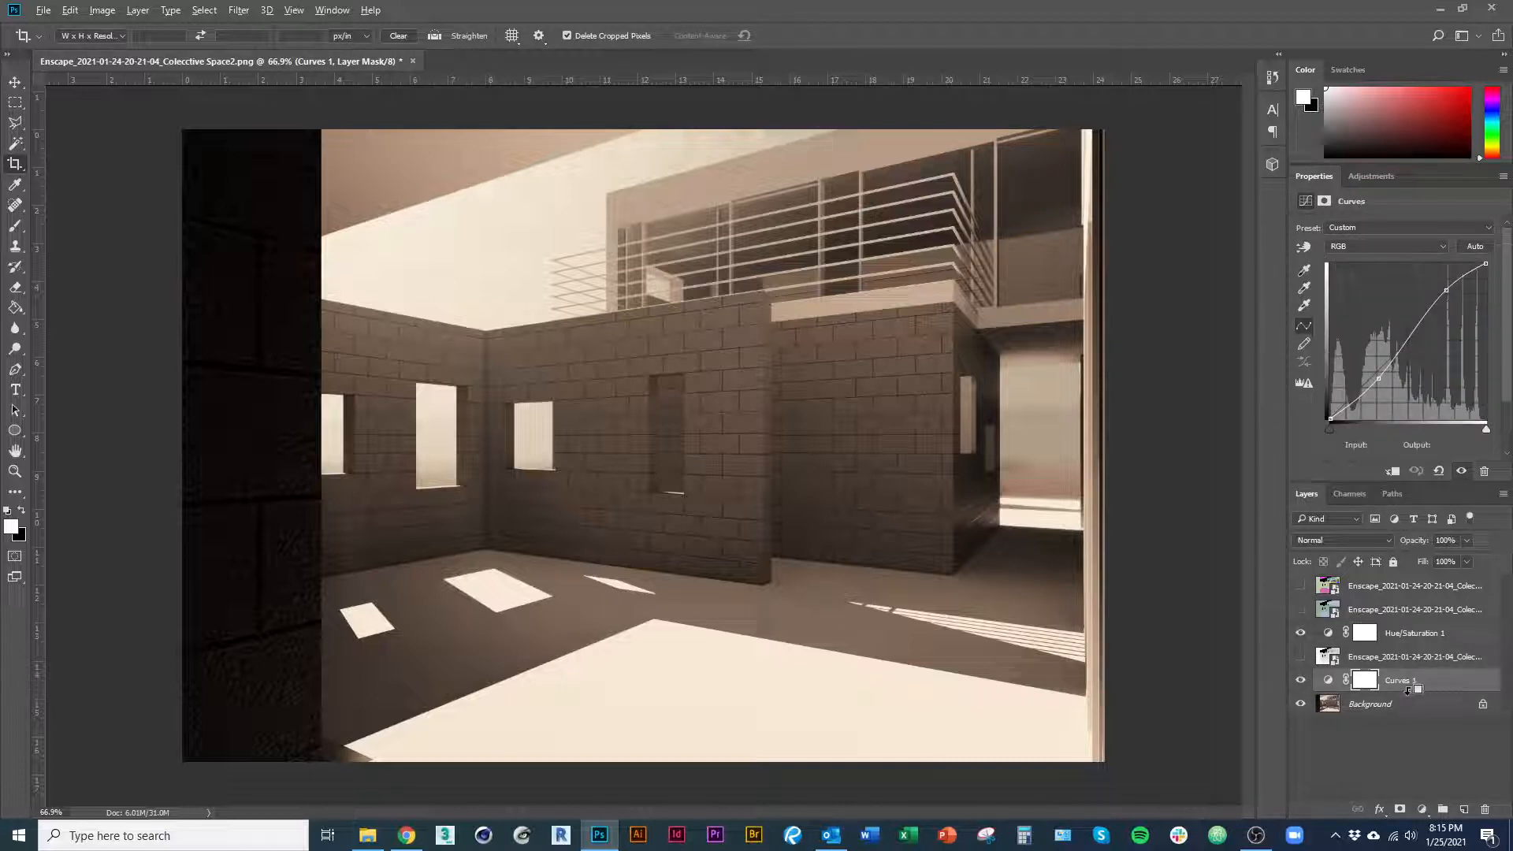
left_click(1408, 691, "alt")
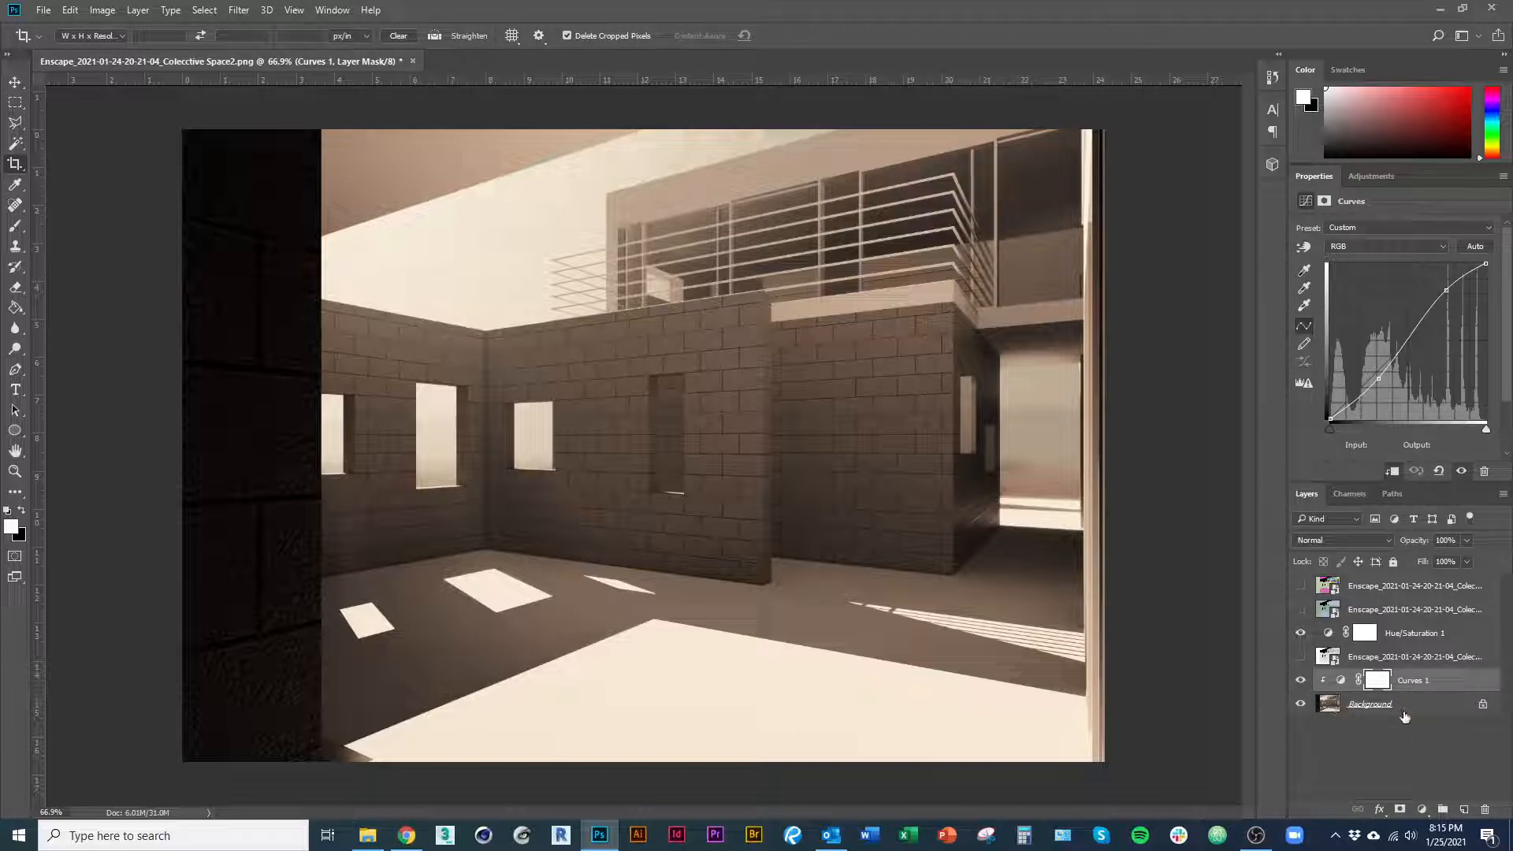
left_click(1357, 693, "alt")
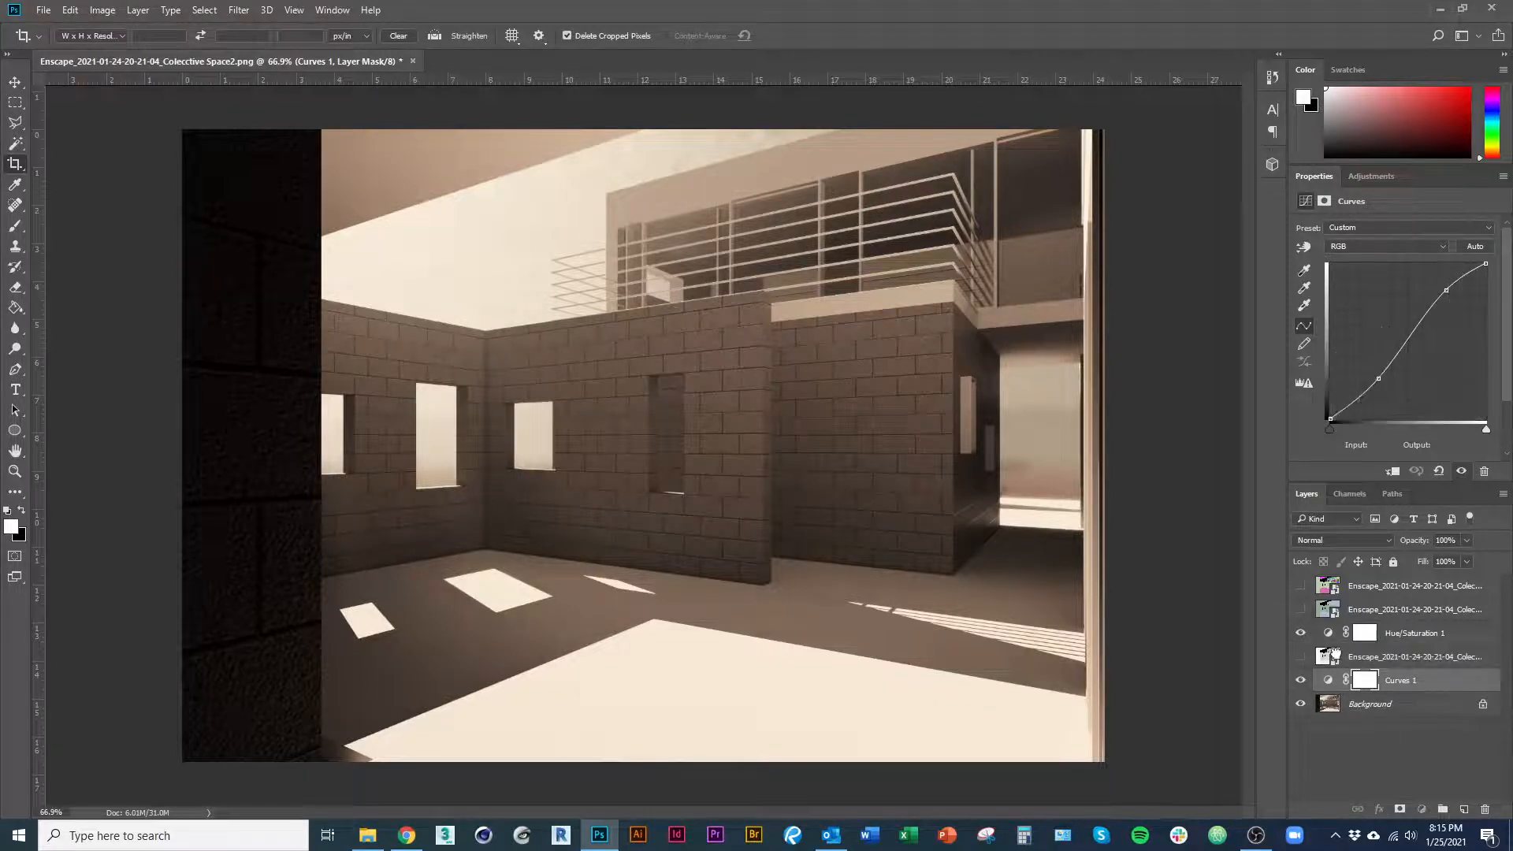
left_click_drag(1395, 680, 1395, 650)
Try a saturation of +100 on the Hue/Saturation 1 layer and bring it back to -2.
left_click(1410, 633)
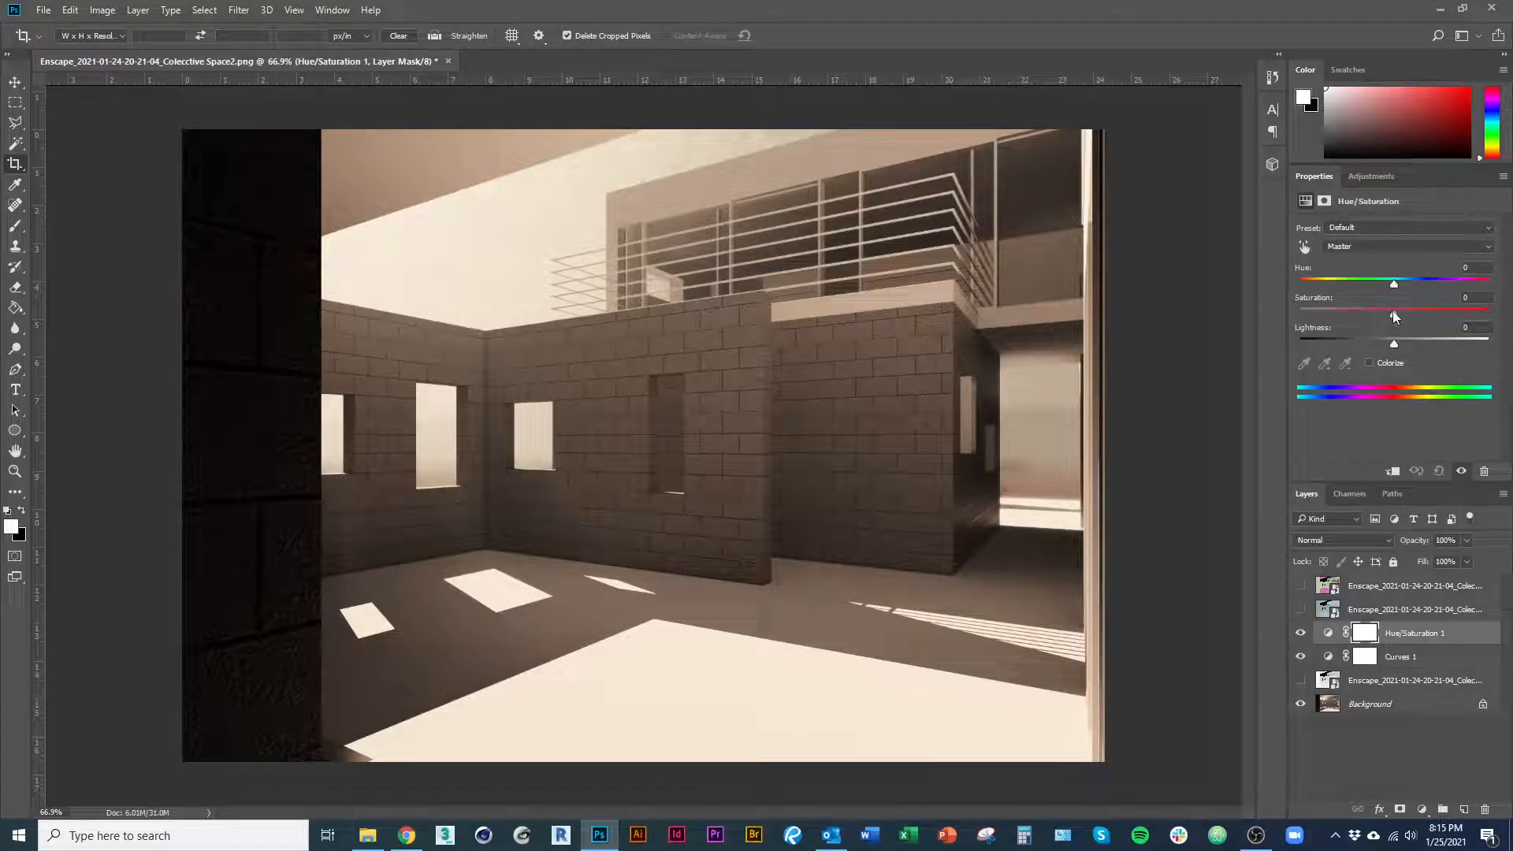
left_click_drag(1394, 310, 1498, 317)
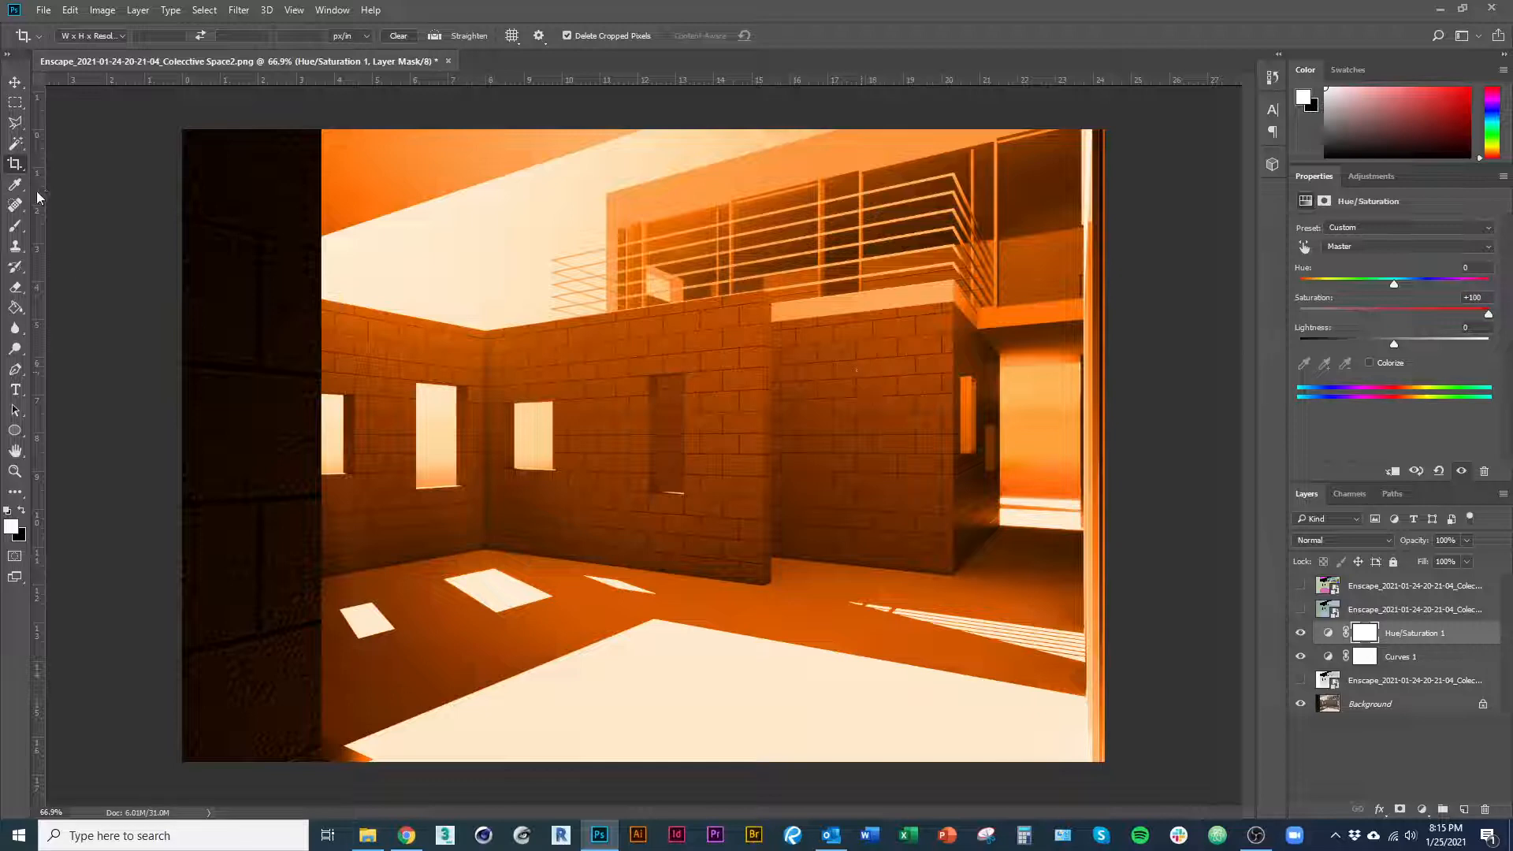
left_click(15, 82)
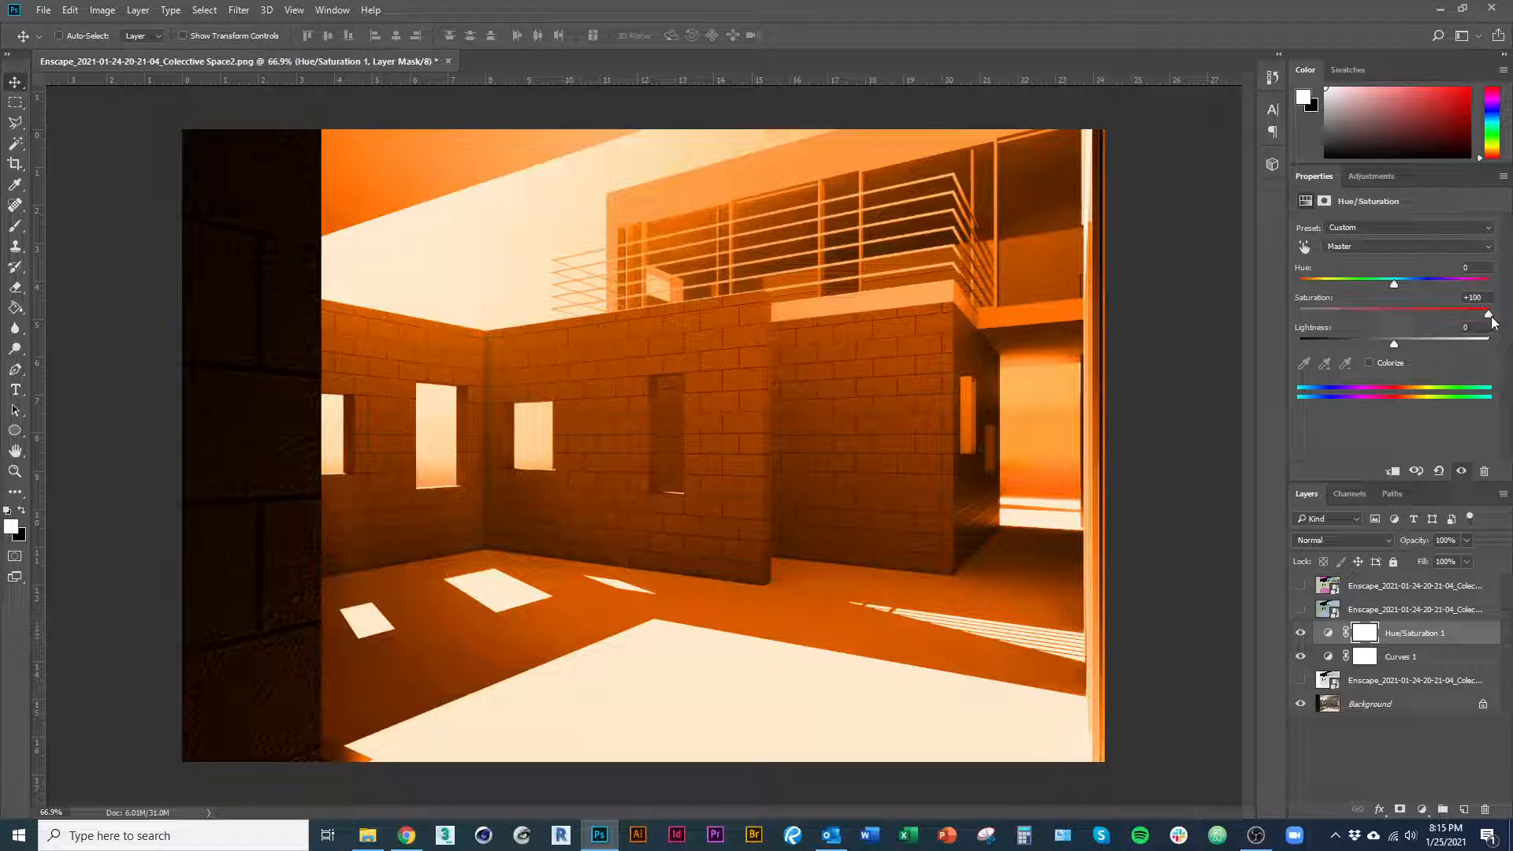
mouse_move(1489, 315)
left_mouse_down()
mouse_move(1420, 319)
mouse_move(1488, 315)
left_mouse_up()
left_click_drag(1489, 315, 1392, 313)
Give the rendering a cool bluish tone by setting the Hue/Saturation layer's hue to +160 and saturation to -48.
left_click_drag(1471, 285, 1476, 291)
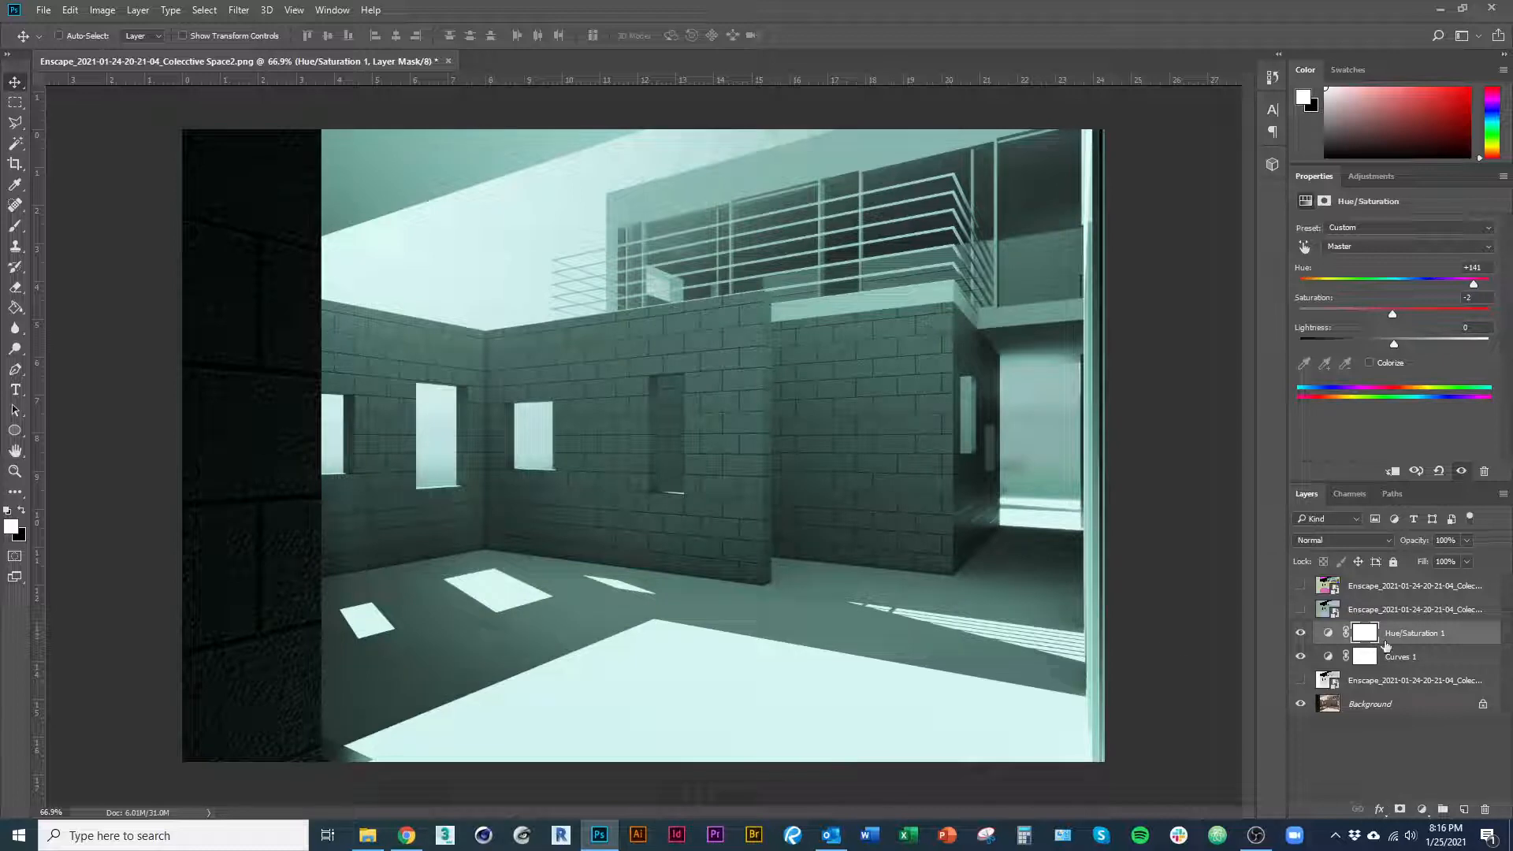
left_click_drag(1366, 323, 1347, 325)
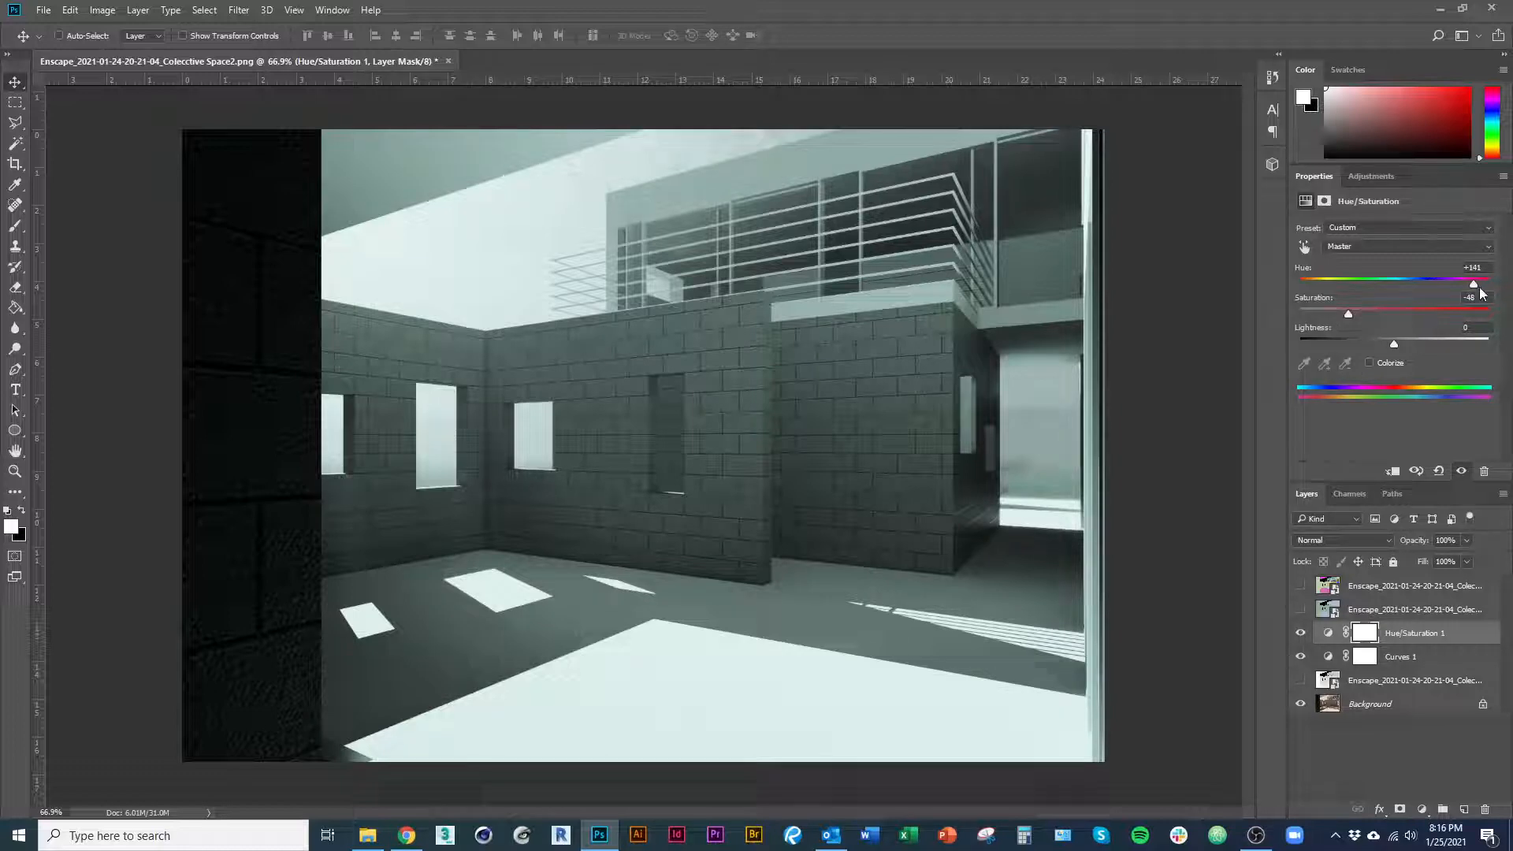
left_click_drag(1474, 288, 1485, 287)
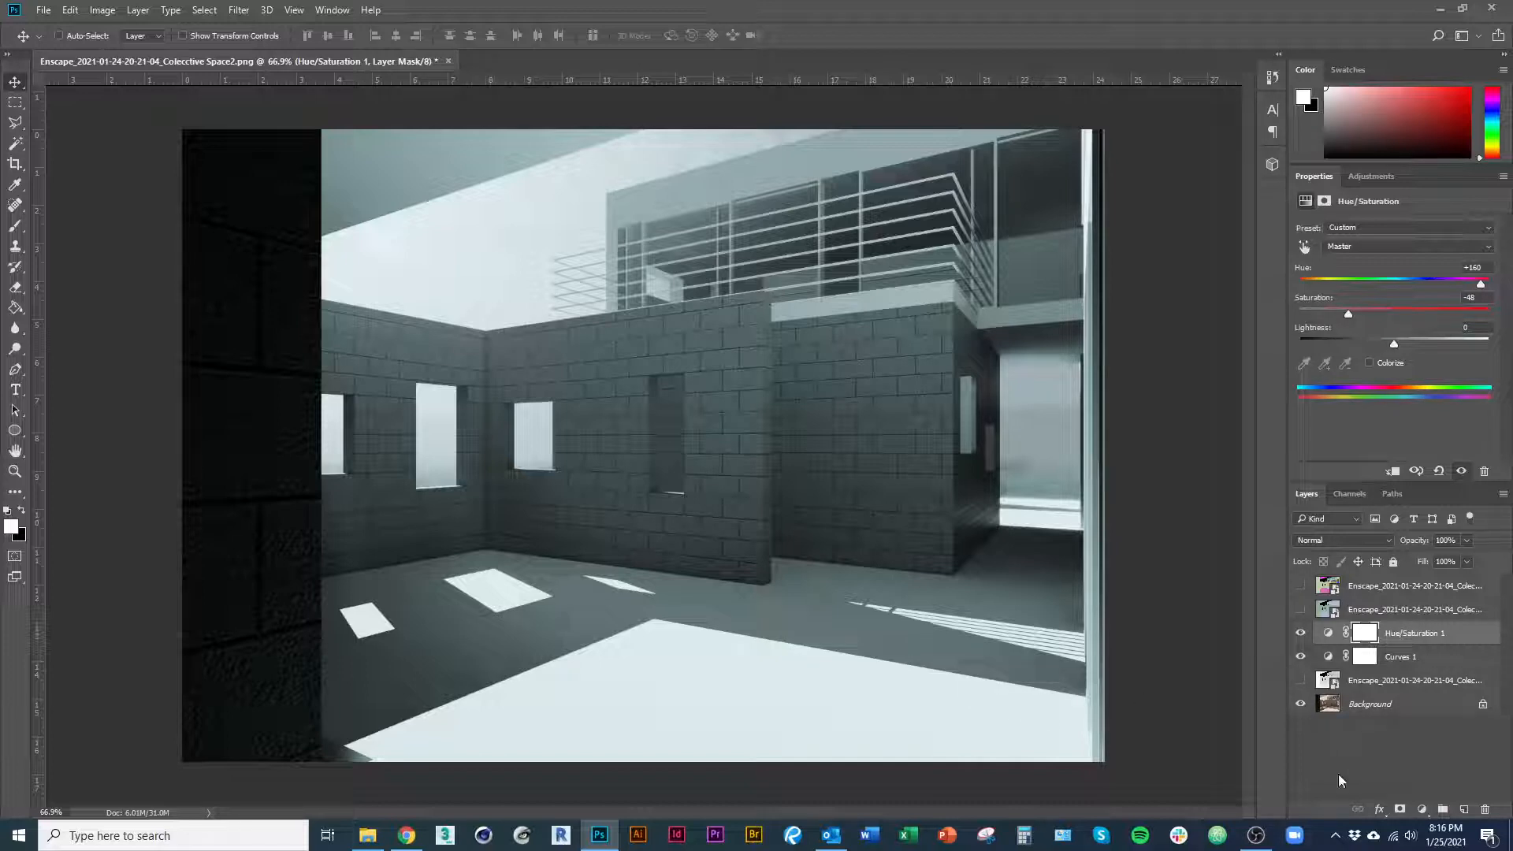
Add an Exposure adjustment layer above Hue/Saturation 1 and set its exposure to +0.44.
left_click(1423, 811)
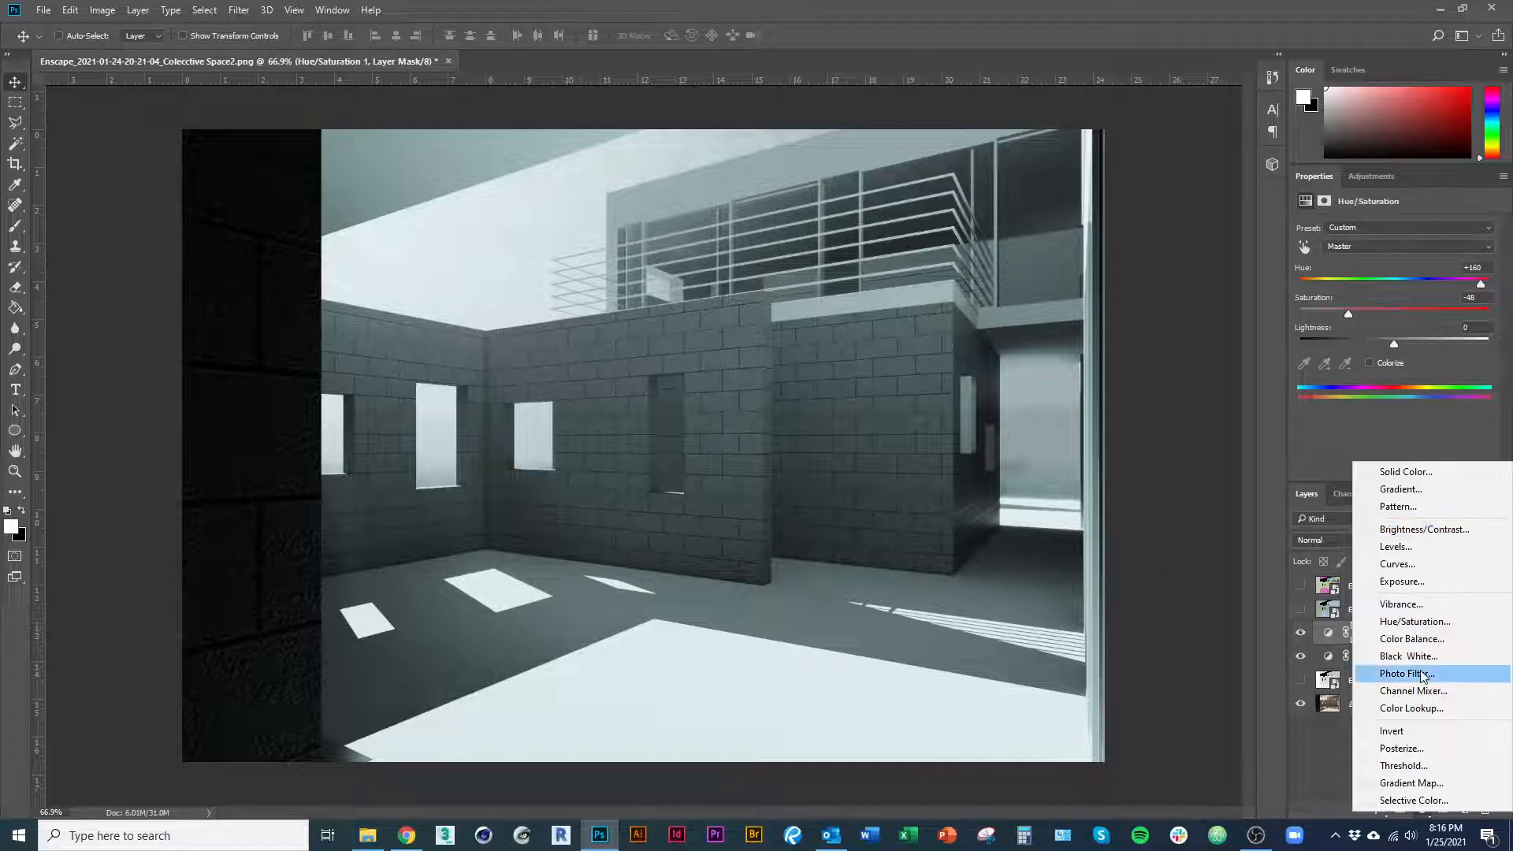
left_click(1410, 582)
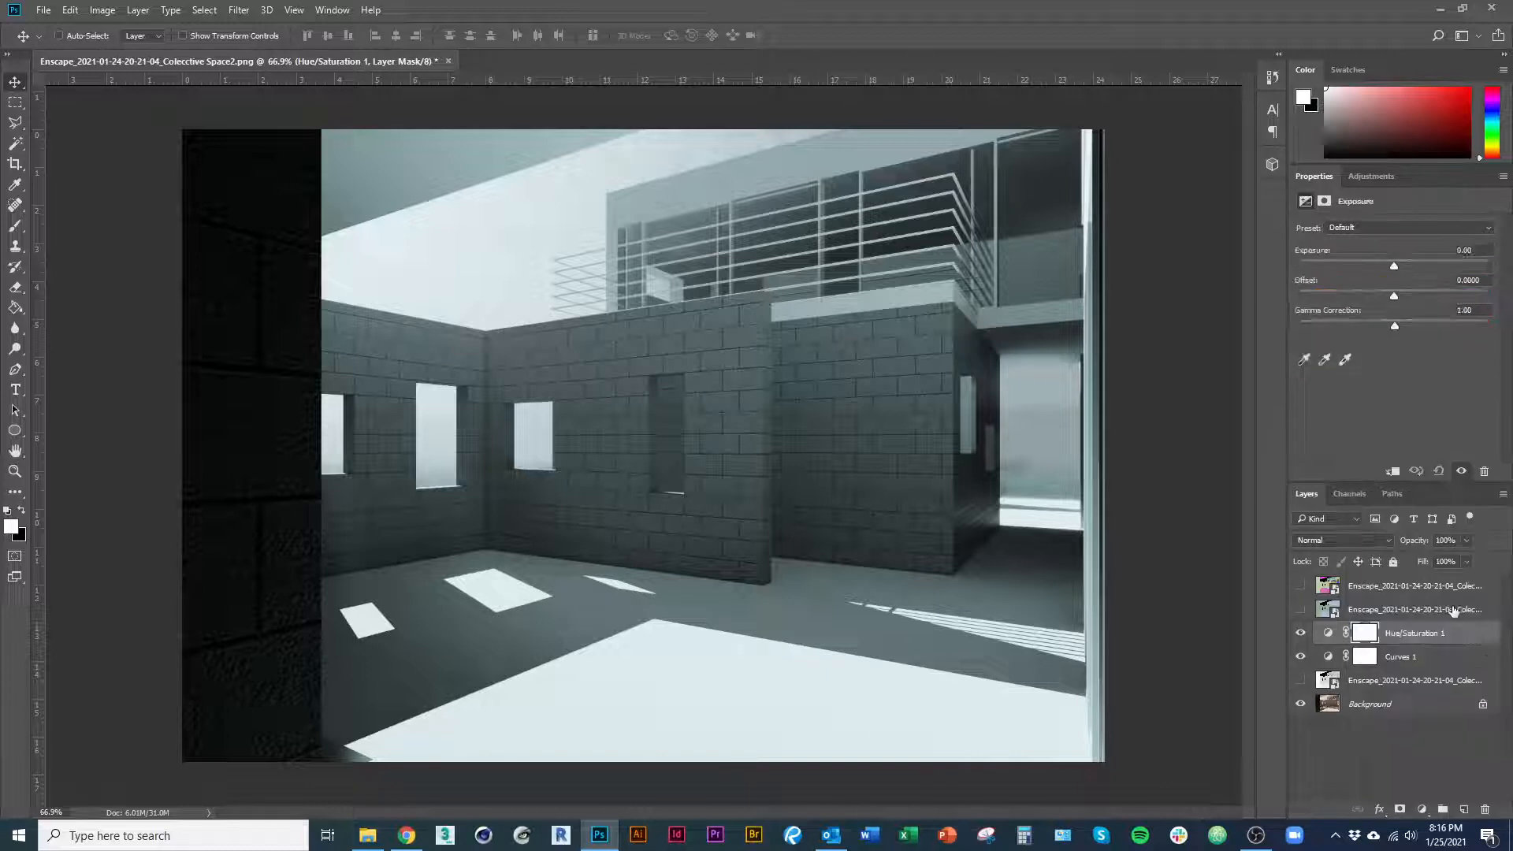
left_click(1401, 266)
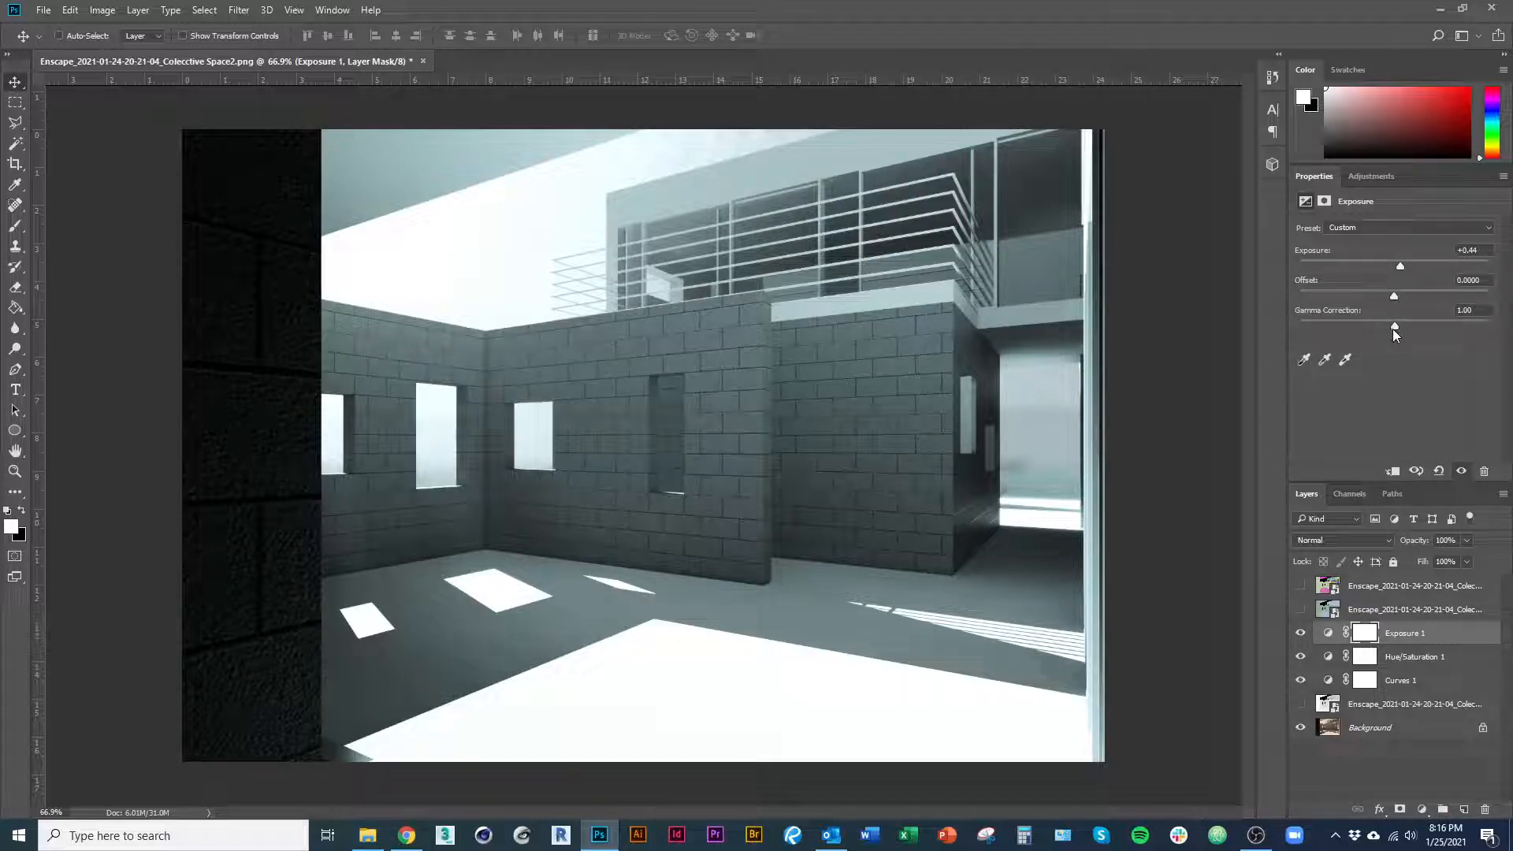
Raise the exposure of the Exposure 1 layer to +0.72 and hide the layer.
left_click_drag(1402, 266, 1405, 264)
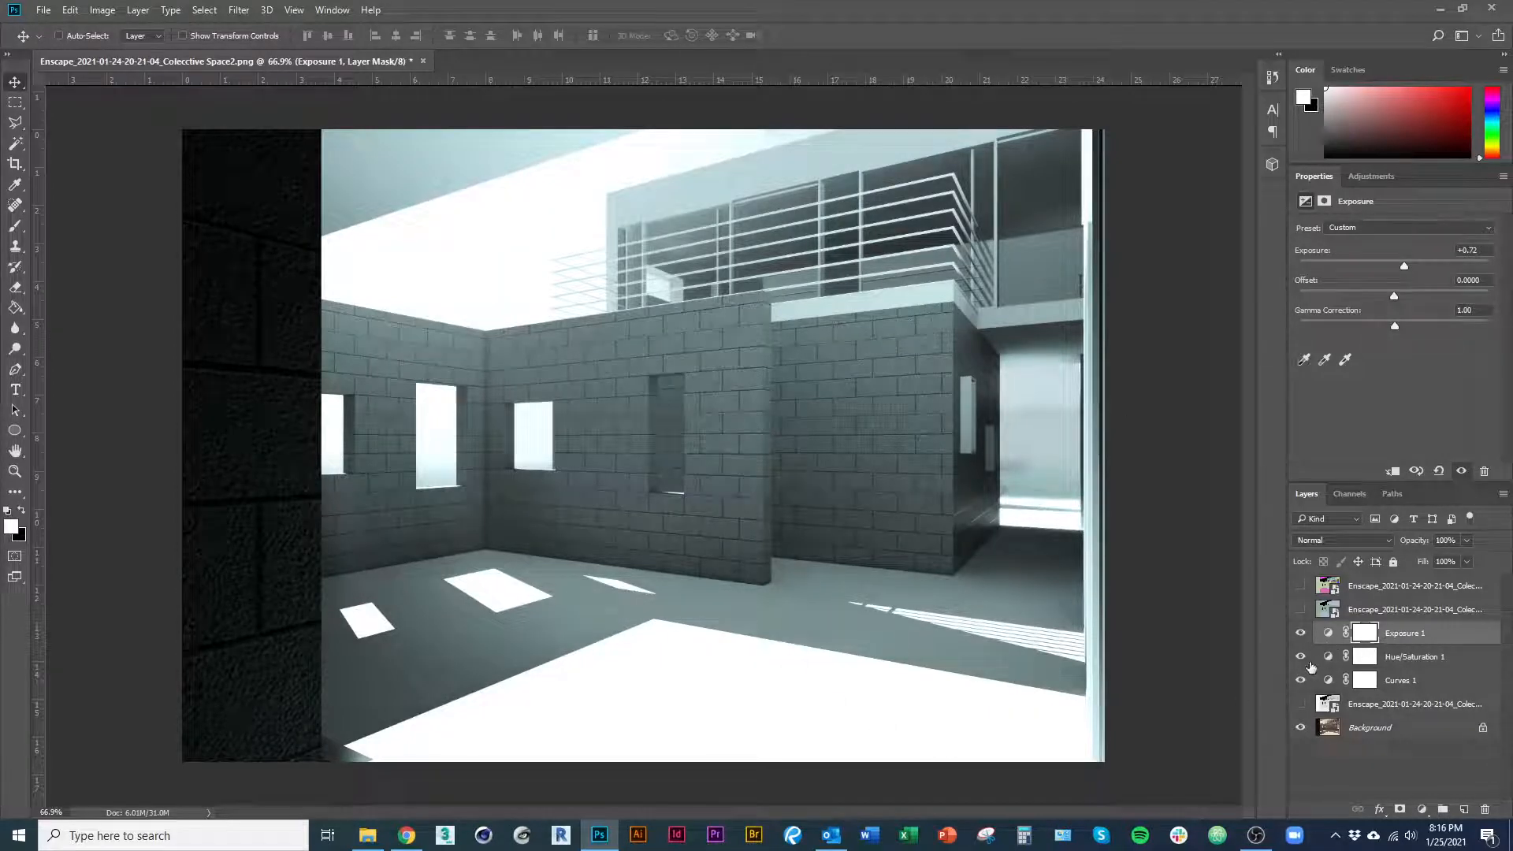
left_click(1301, 633)
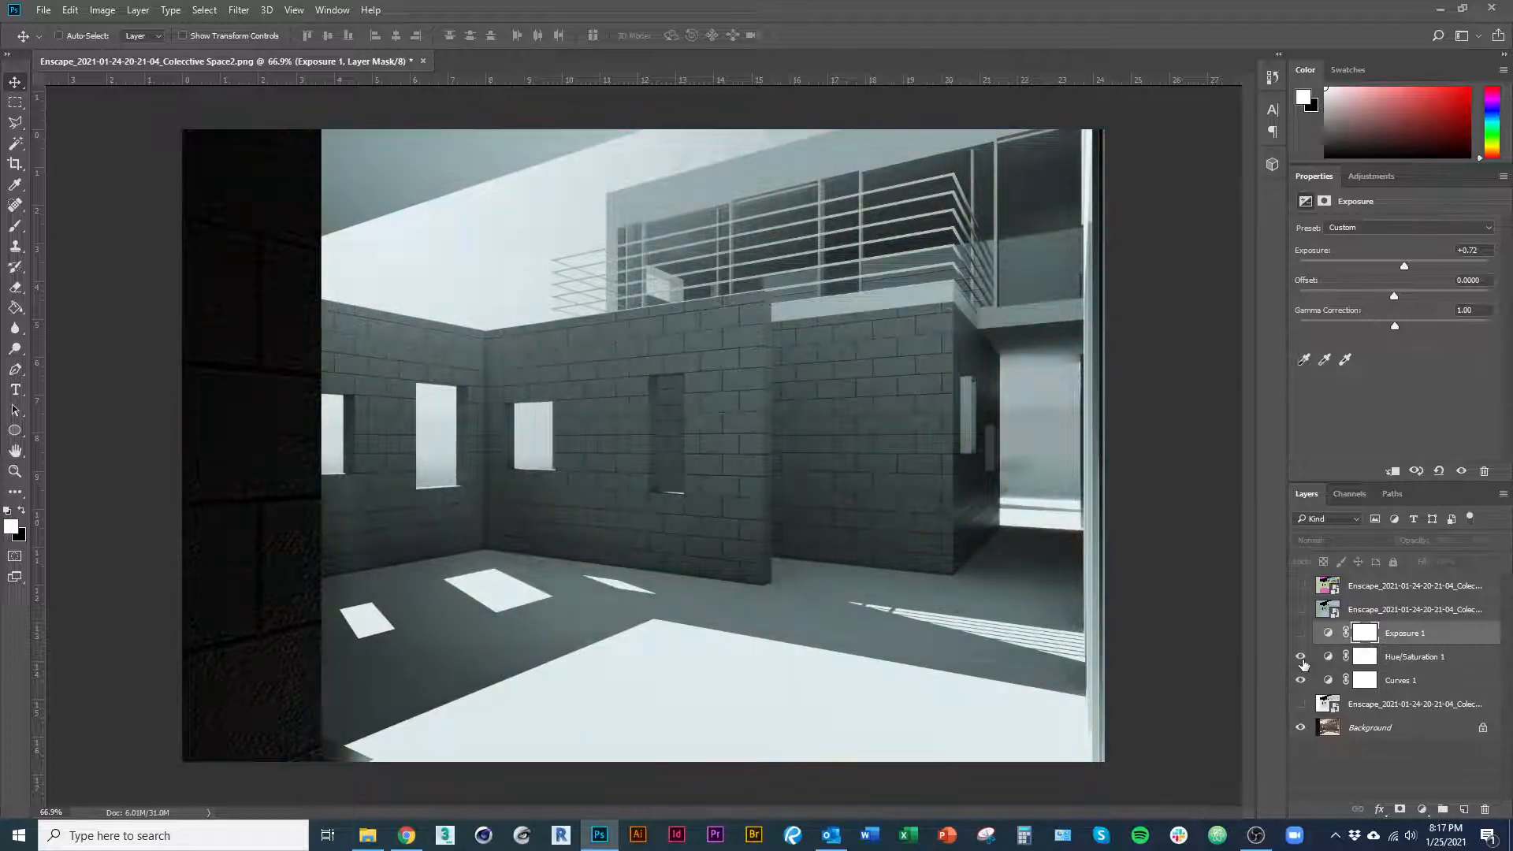
Try a hue of +168 and a saturation of -39 on the Hue/Saturation 1 layer.
left_click(1302, 659)
left_click(1332, 658)
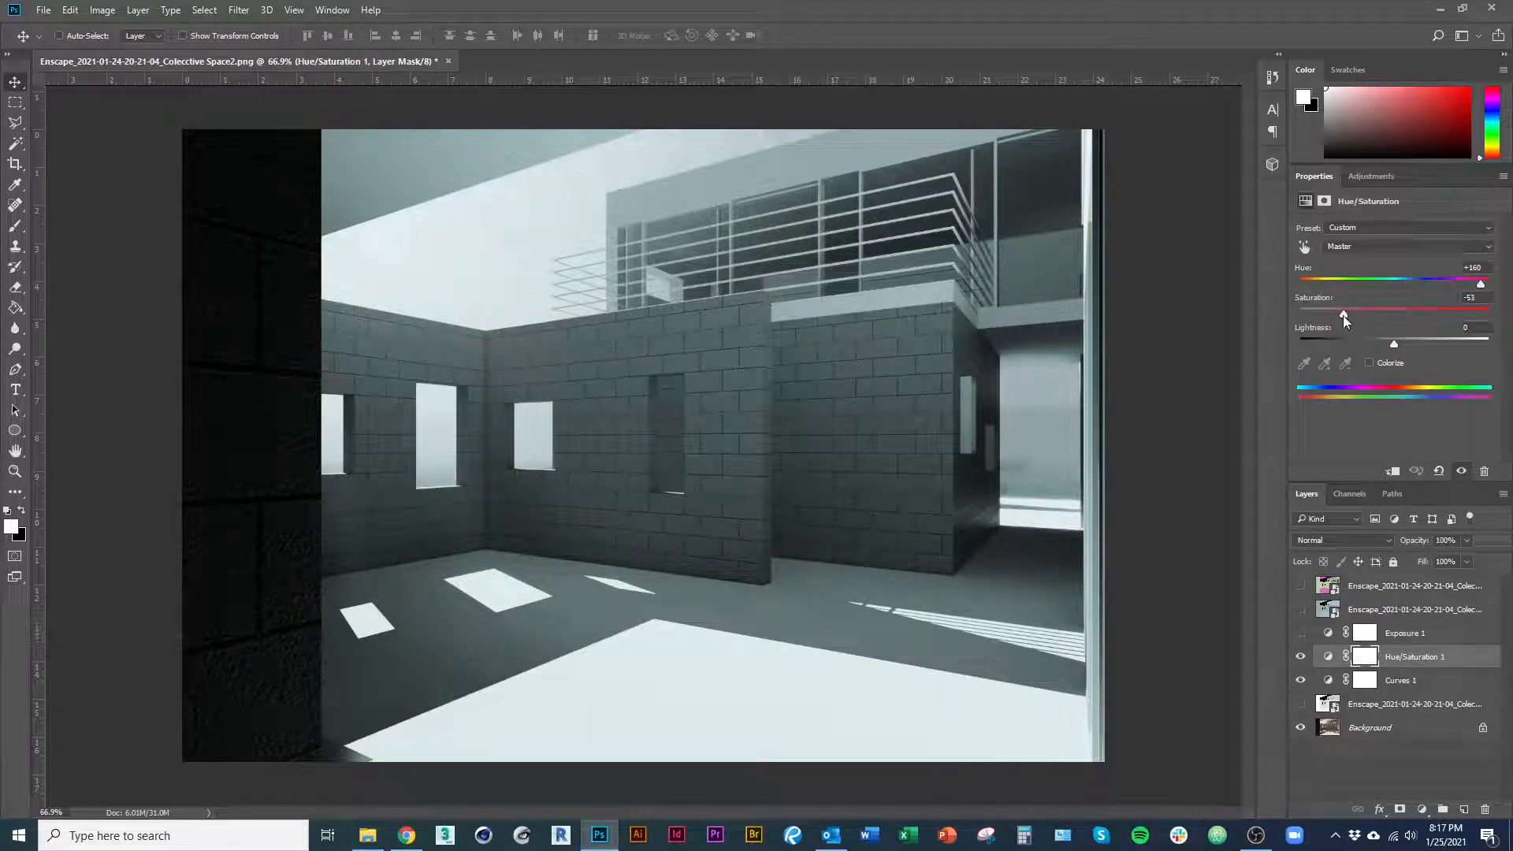
mouse_move(1343, 315)
left_mouse_down()
mouse_move(1365, 314)
mouse_move(1358, 330)
left_mouse_up()
left_click_drag(1481, 285, 1488, 290)
Delete the Hue/Saturation 1 adjustment layer.
left_click(1488, 811)
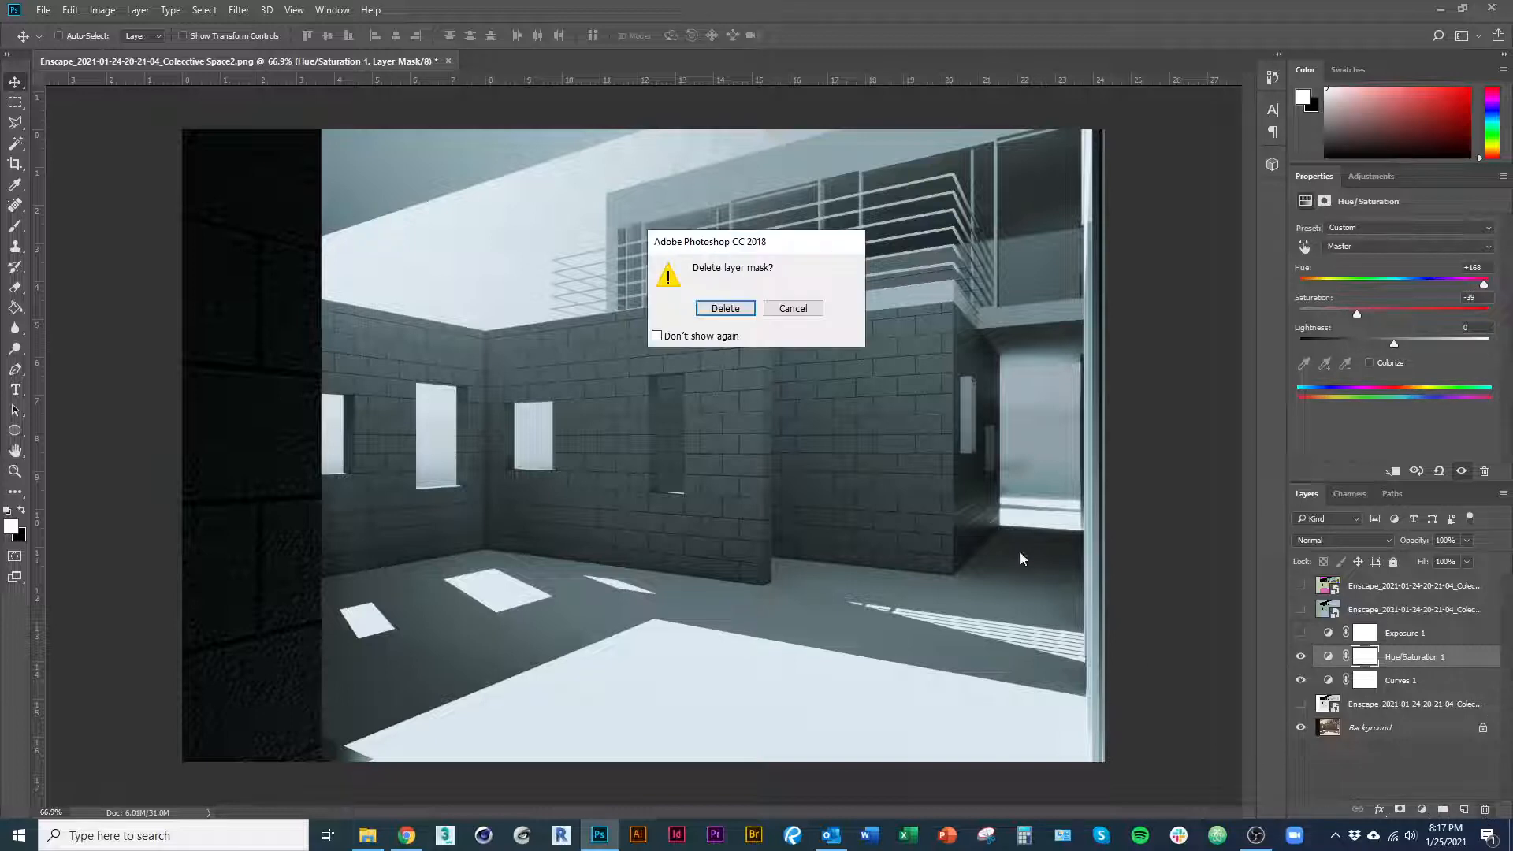
left_click(725, 308)
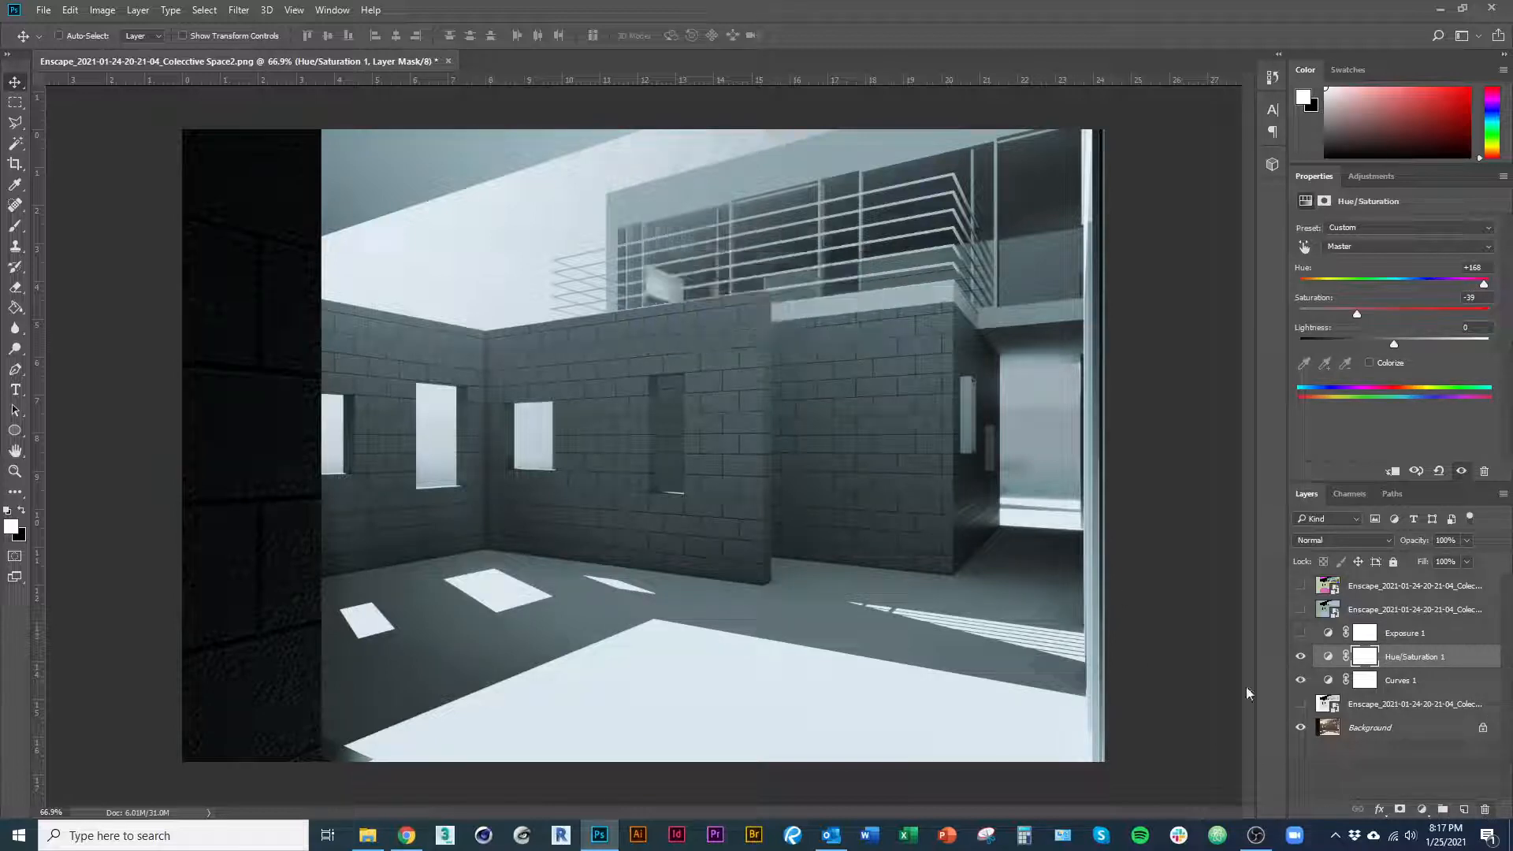
left_click(1484, 810)
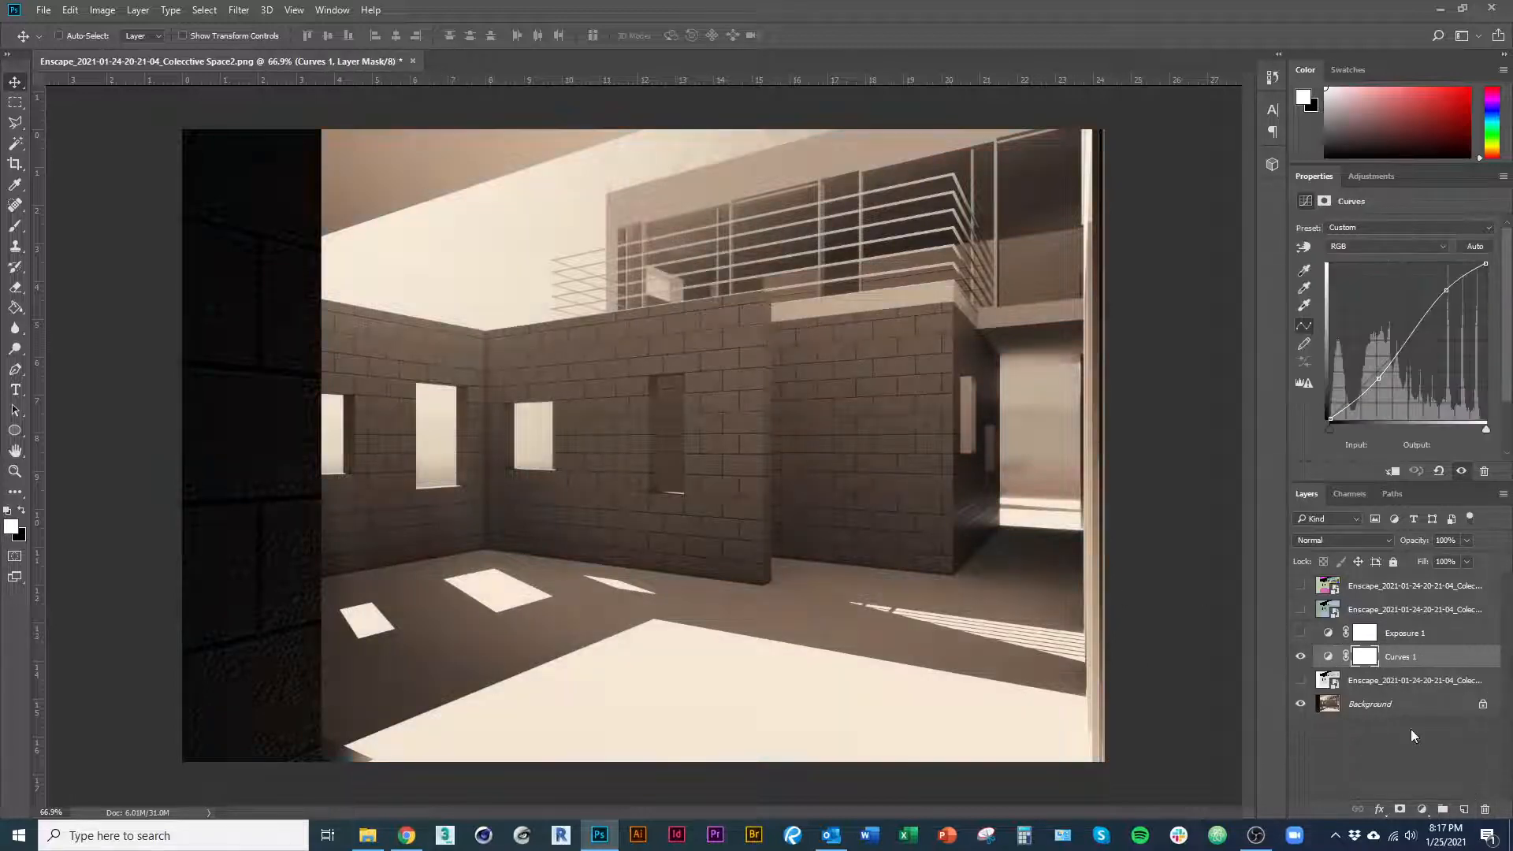
Add a Photo Filter adjustment layer above Curves 1, try the cooling filters, and set it to Cooling Filter (82).
left_click(1419, 811)
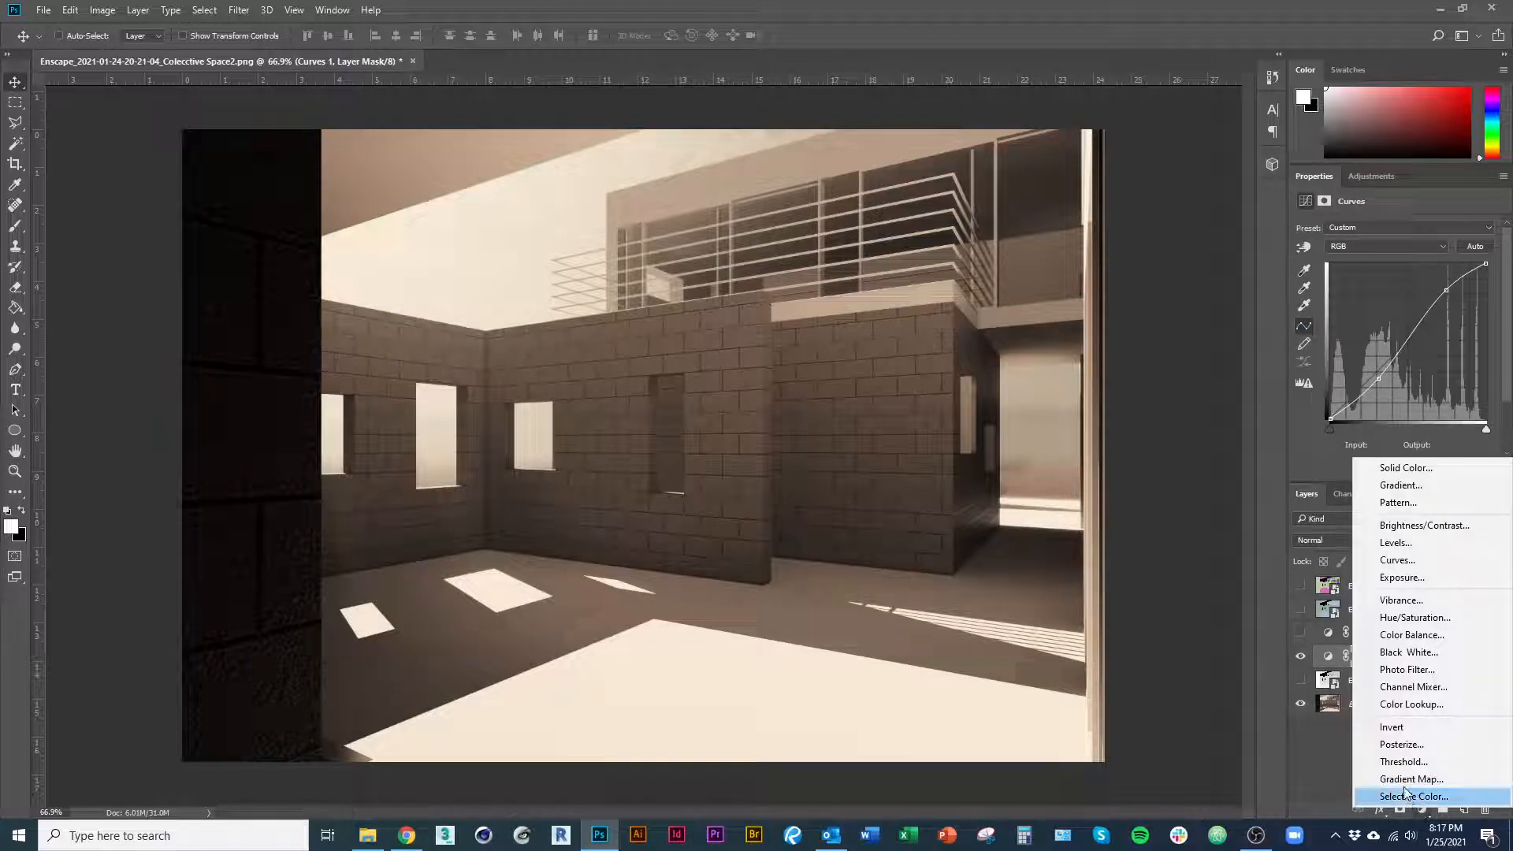
left_click(1428, 672)
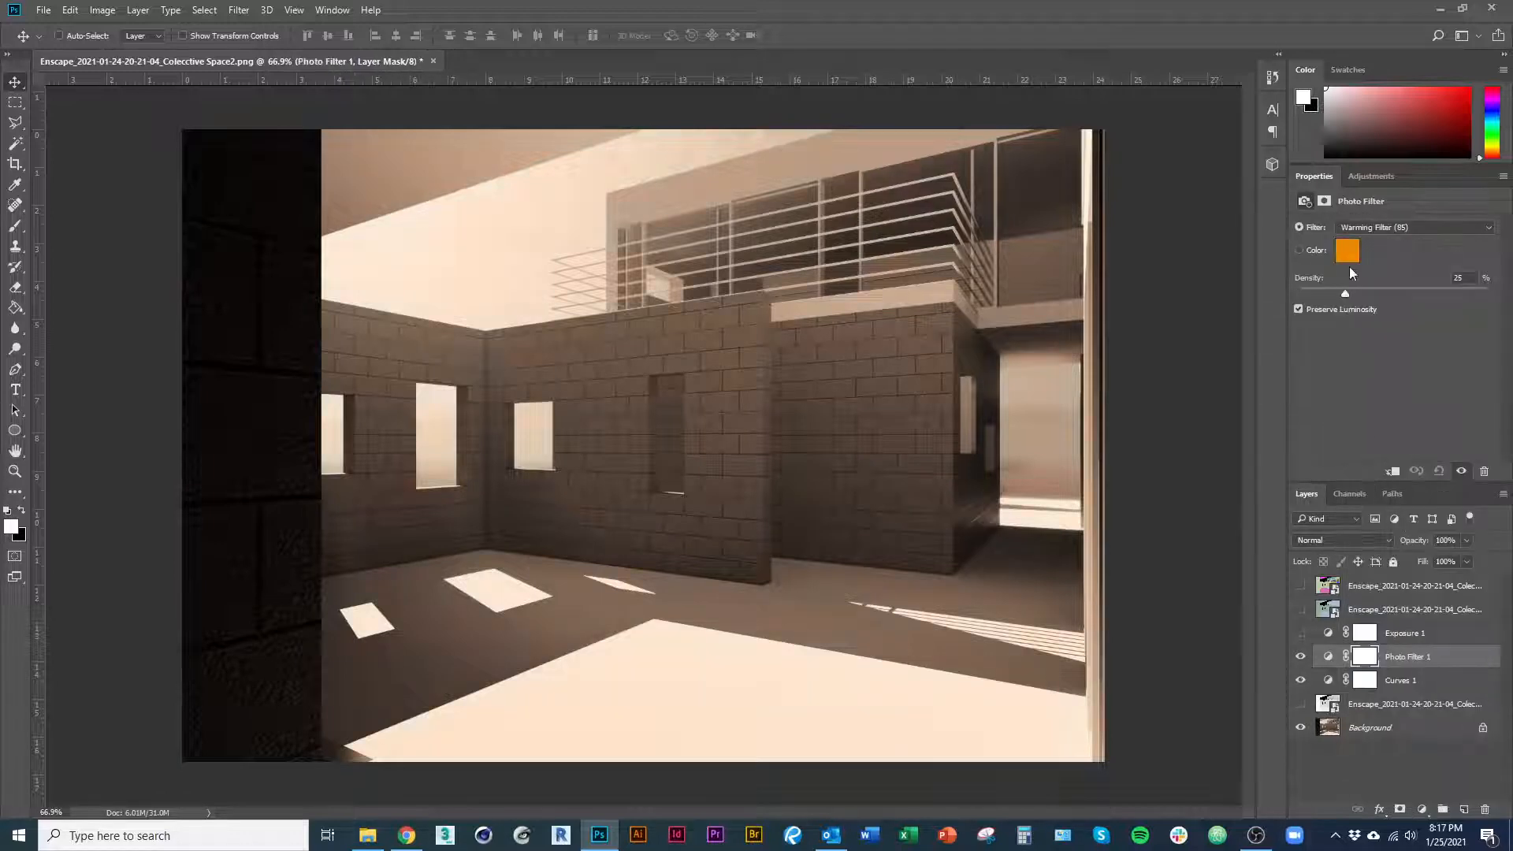
left_click(1384, 227)
left_click(1392, 282)
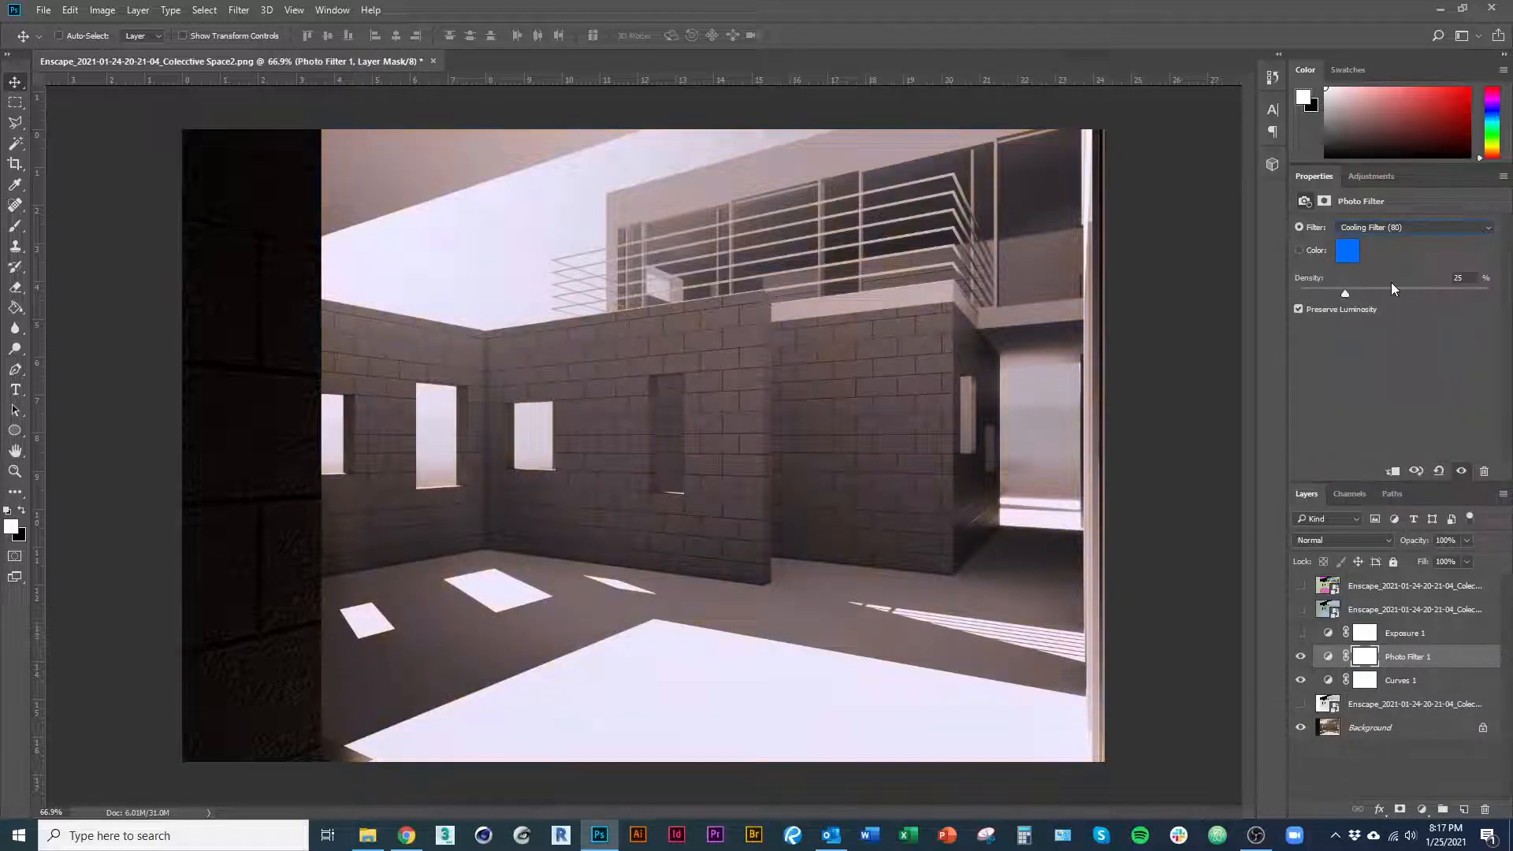
left_click(1383, 229)
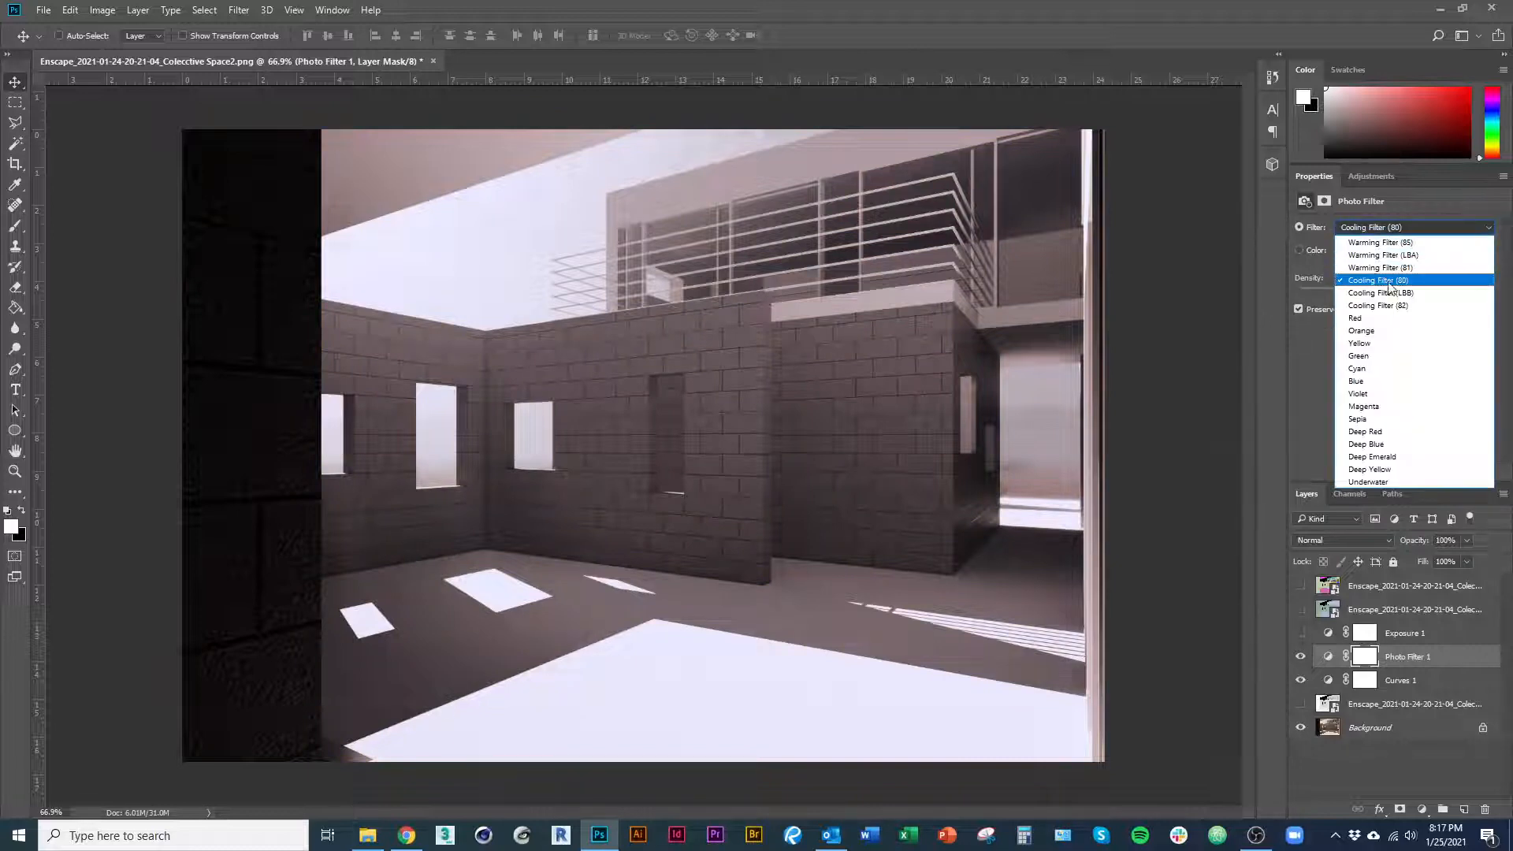
left_click(1392, 298)
left_click(1391, 228)
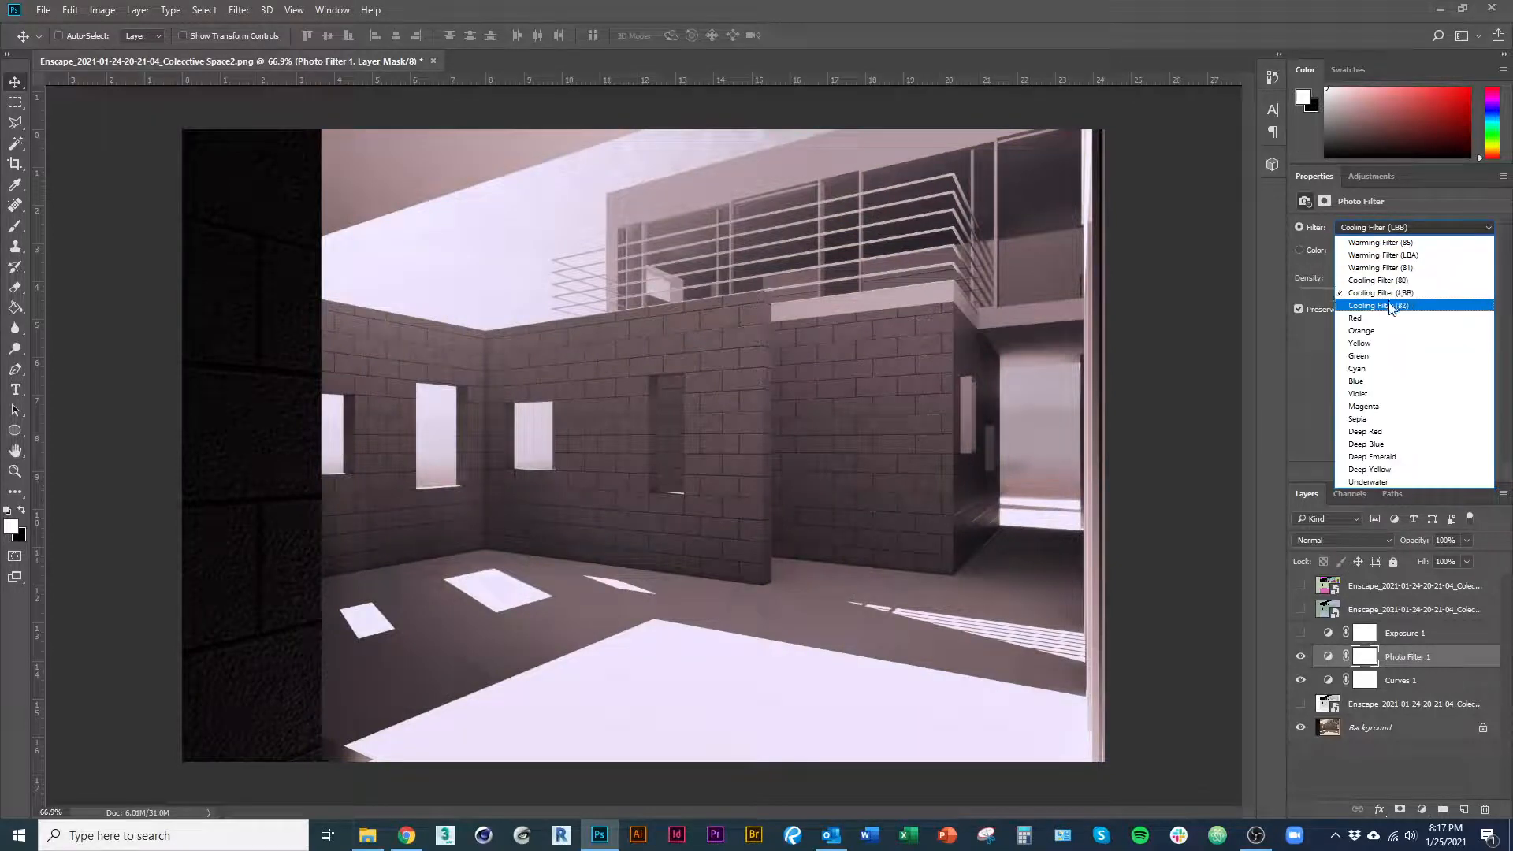
left_click(1392, 312)
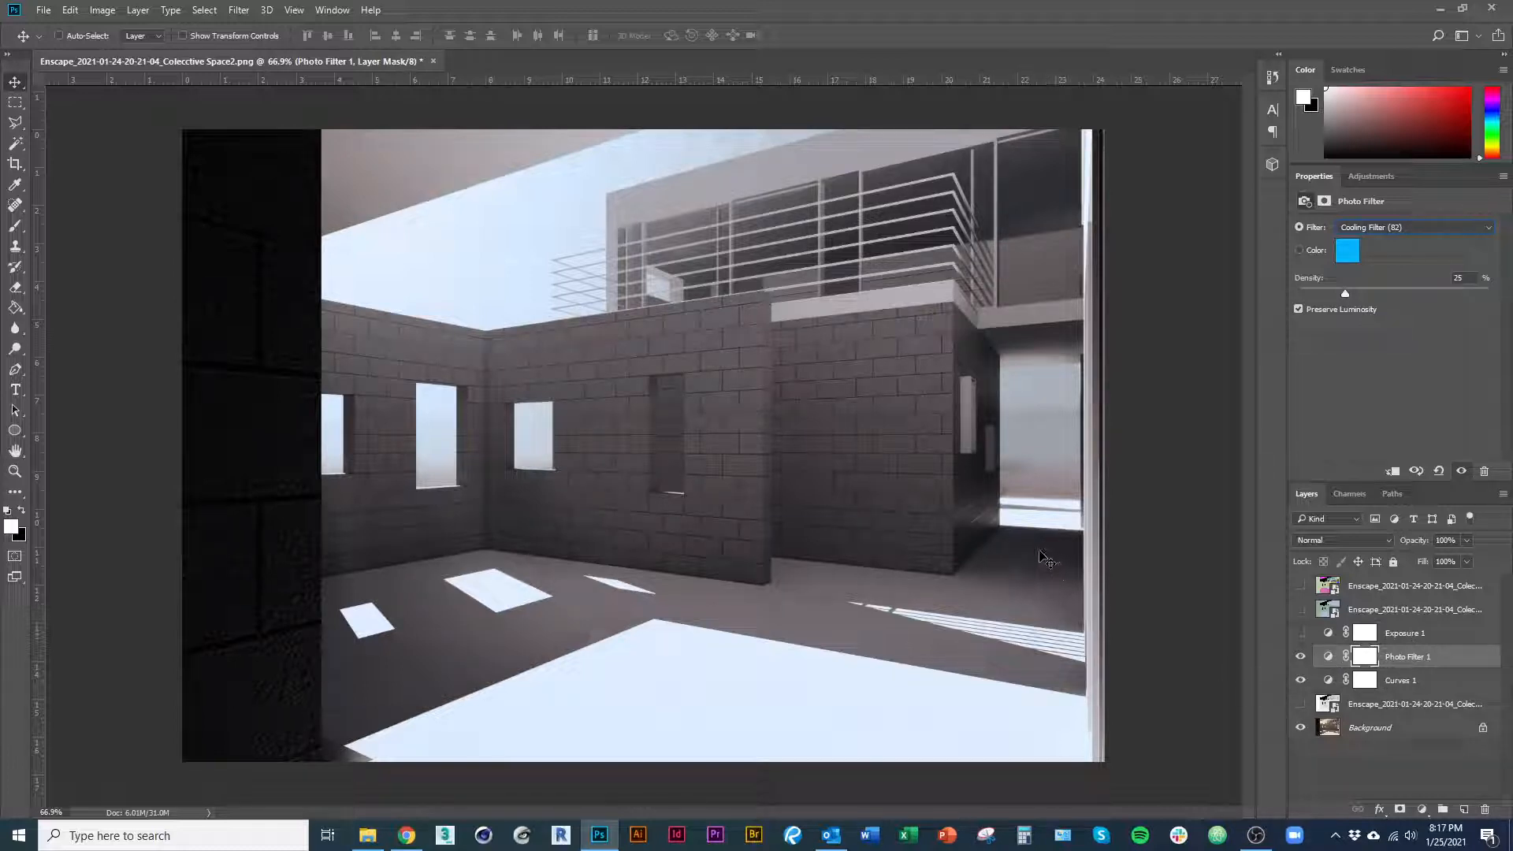
Compare the two color ID passes over the rendering, leaving only the object ID pass shown and its layer active.
left_click(1300, 610)
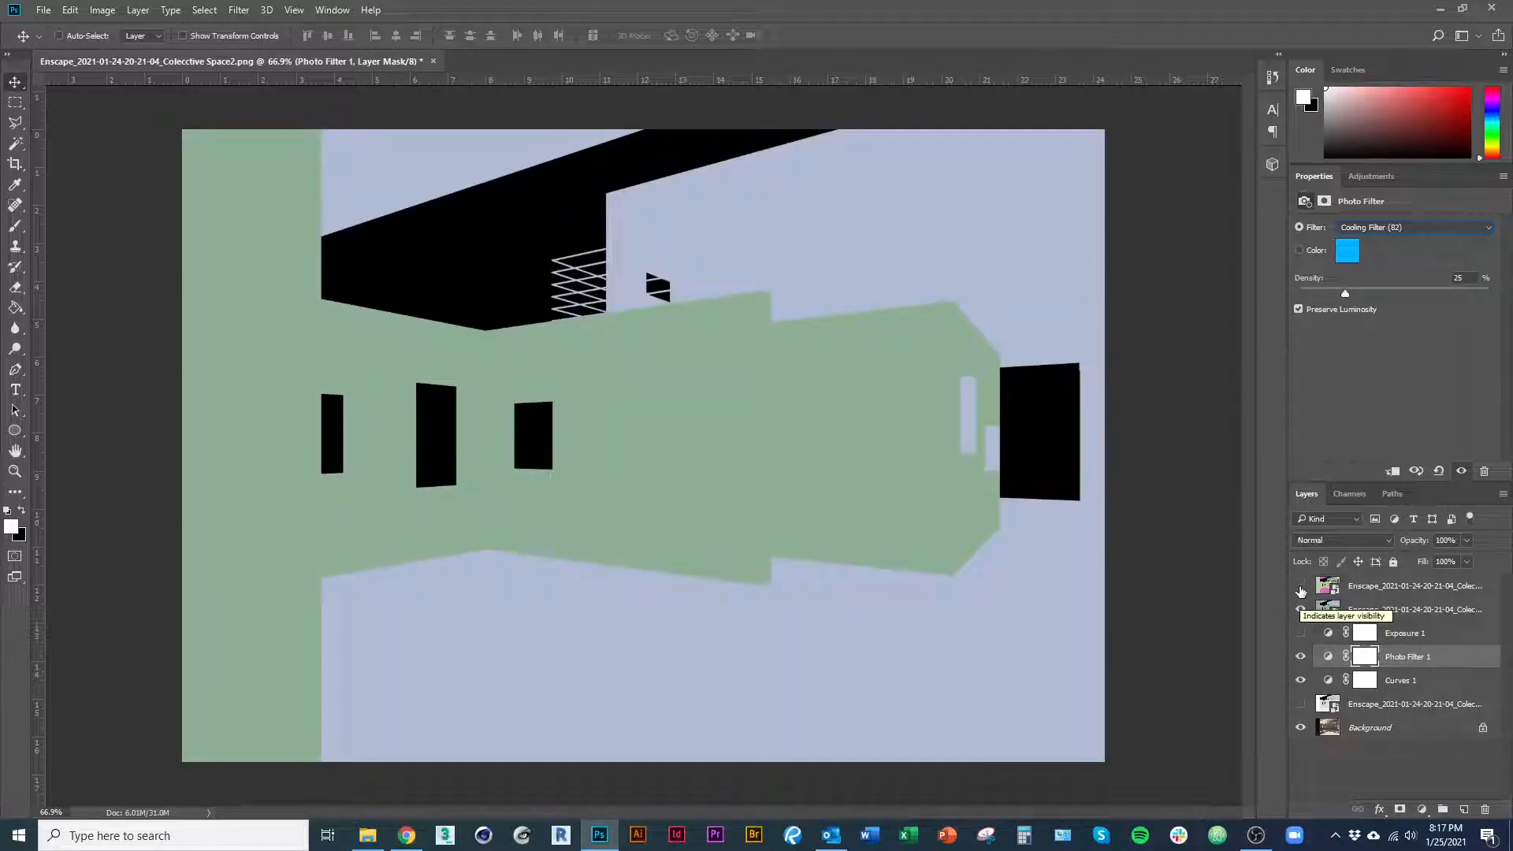
left_click(1300, 587)
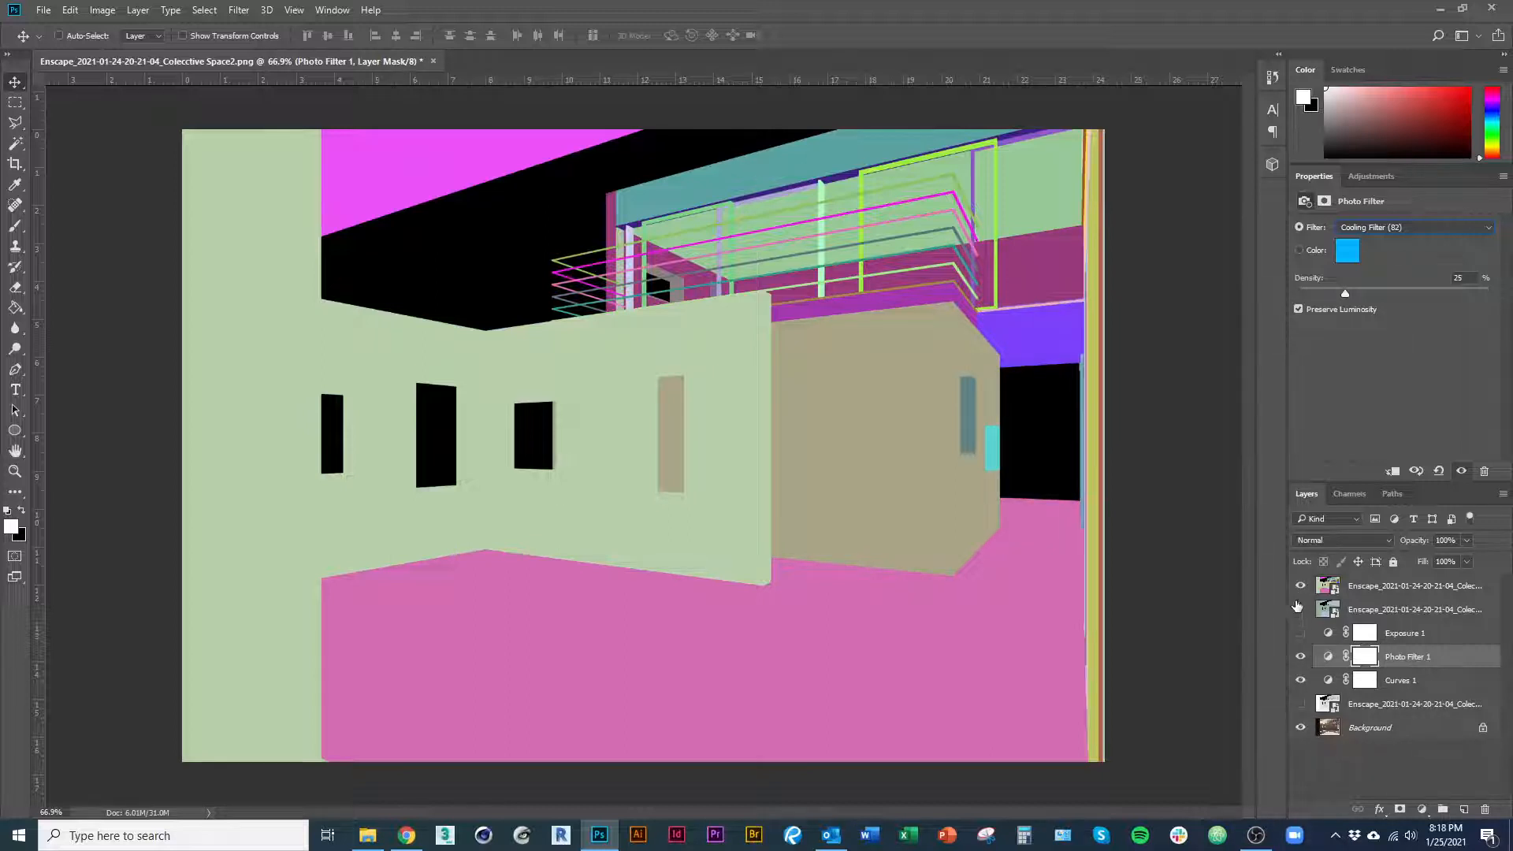
left_click(1300, 585)
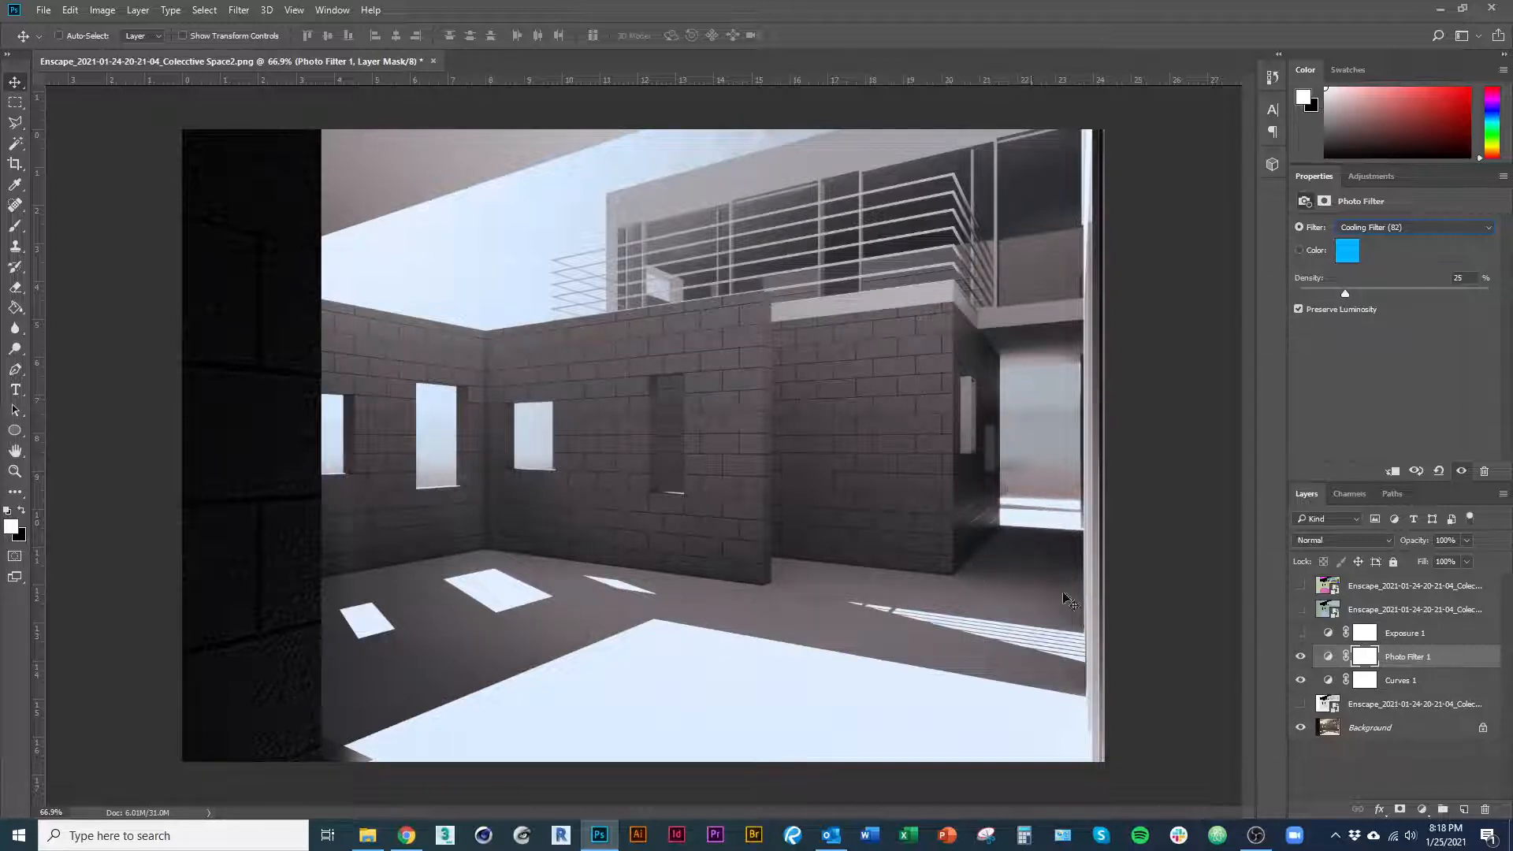
left_click(1301, 609)
left_click(1300, 586)
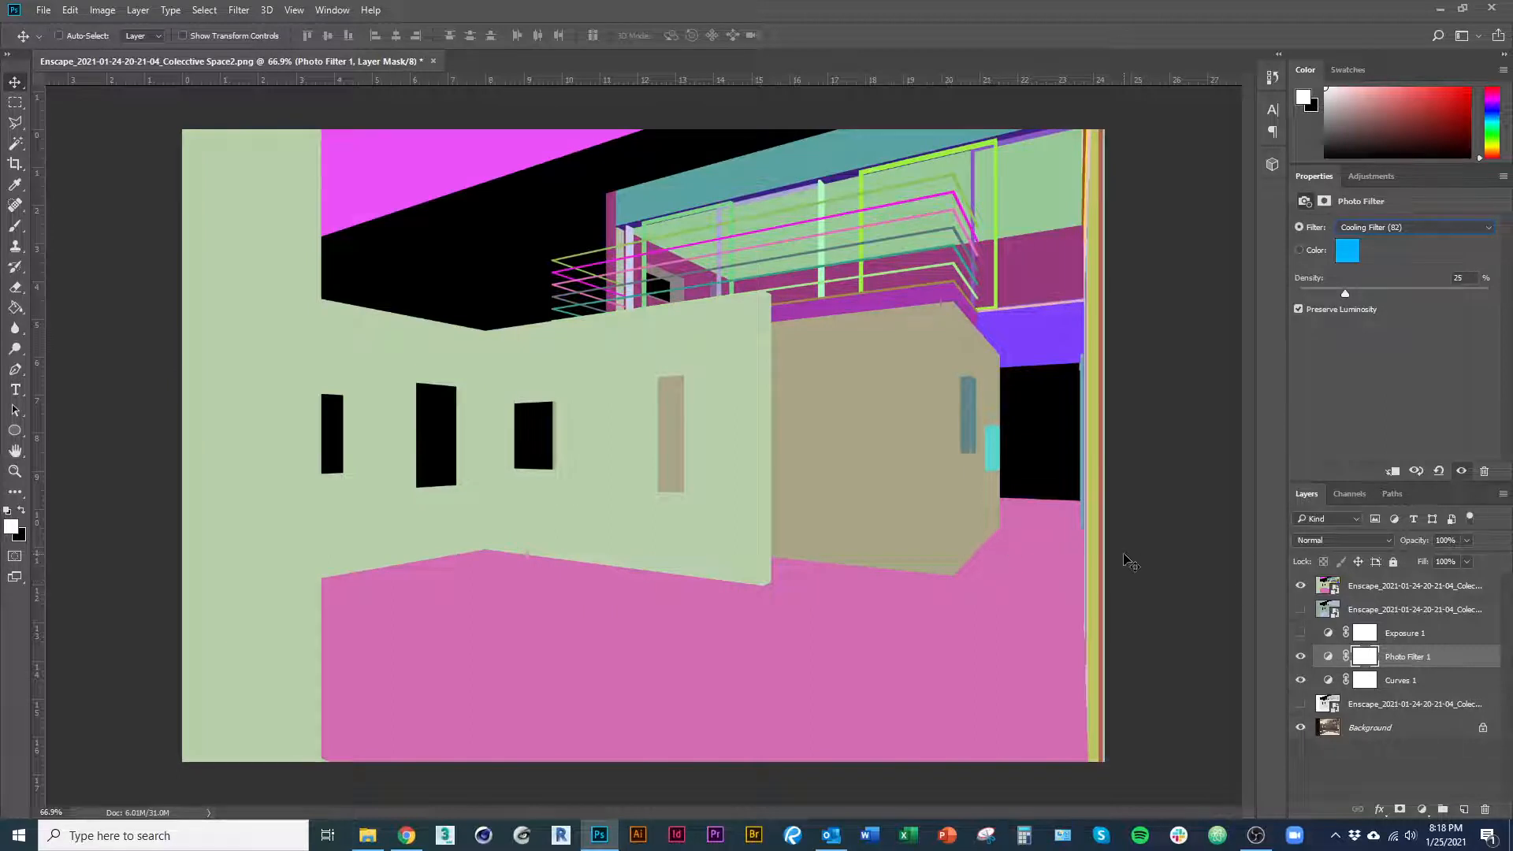
left_click(1330, 587)
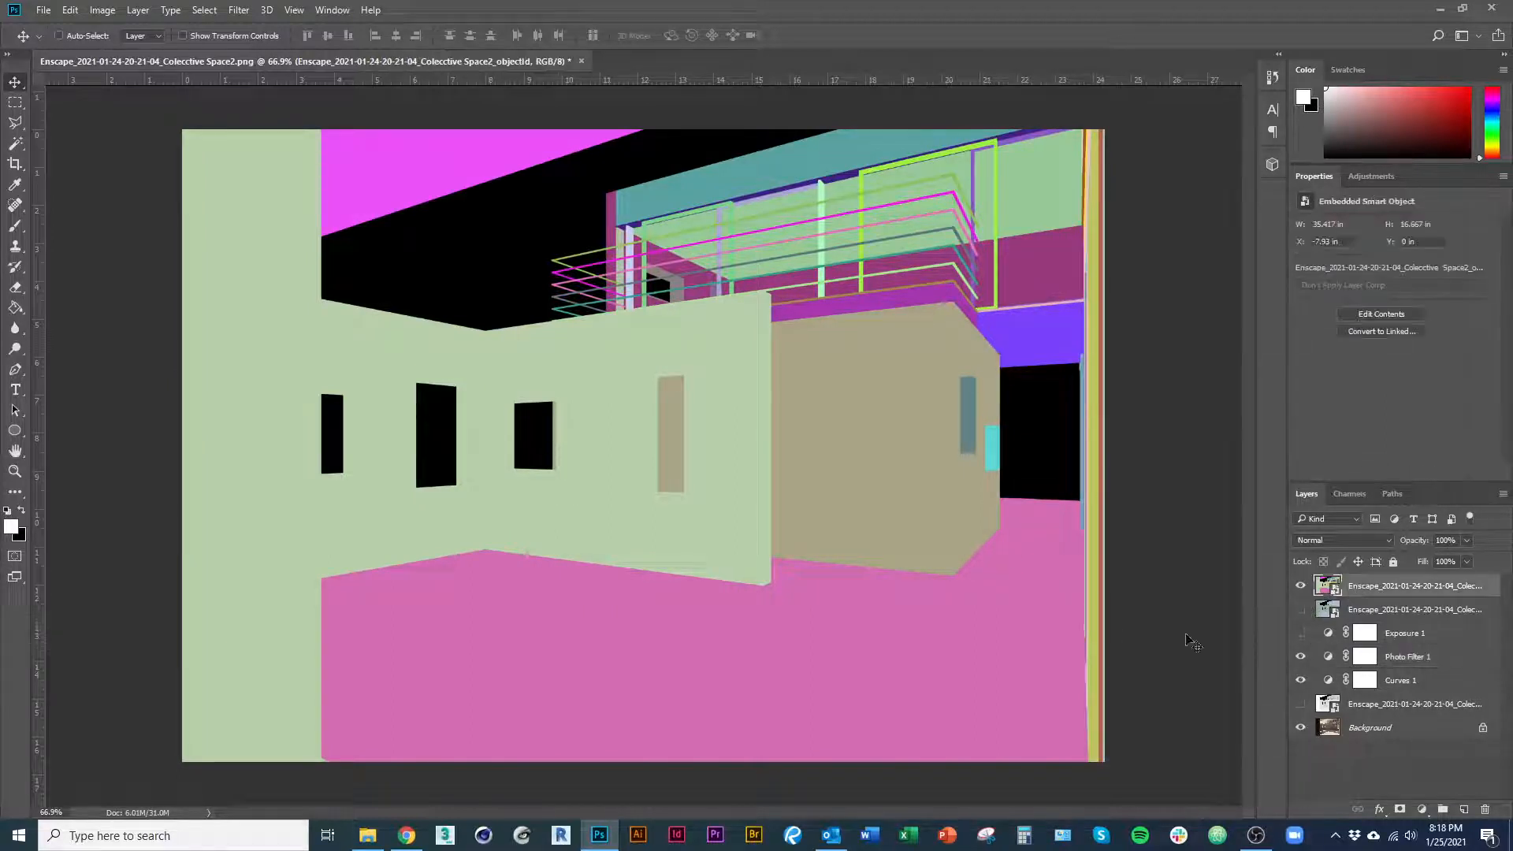
Try selecting the tan block by its color in the object ID pass with the Magic Wand.
key("e")
key("w")
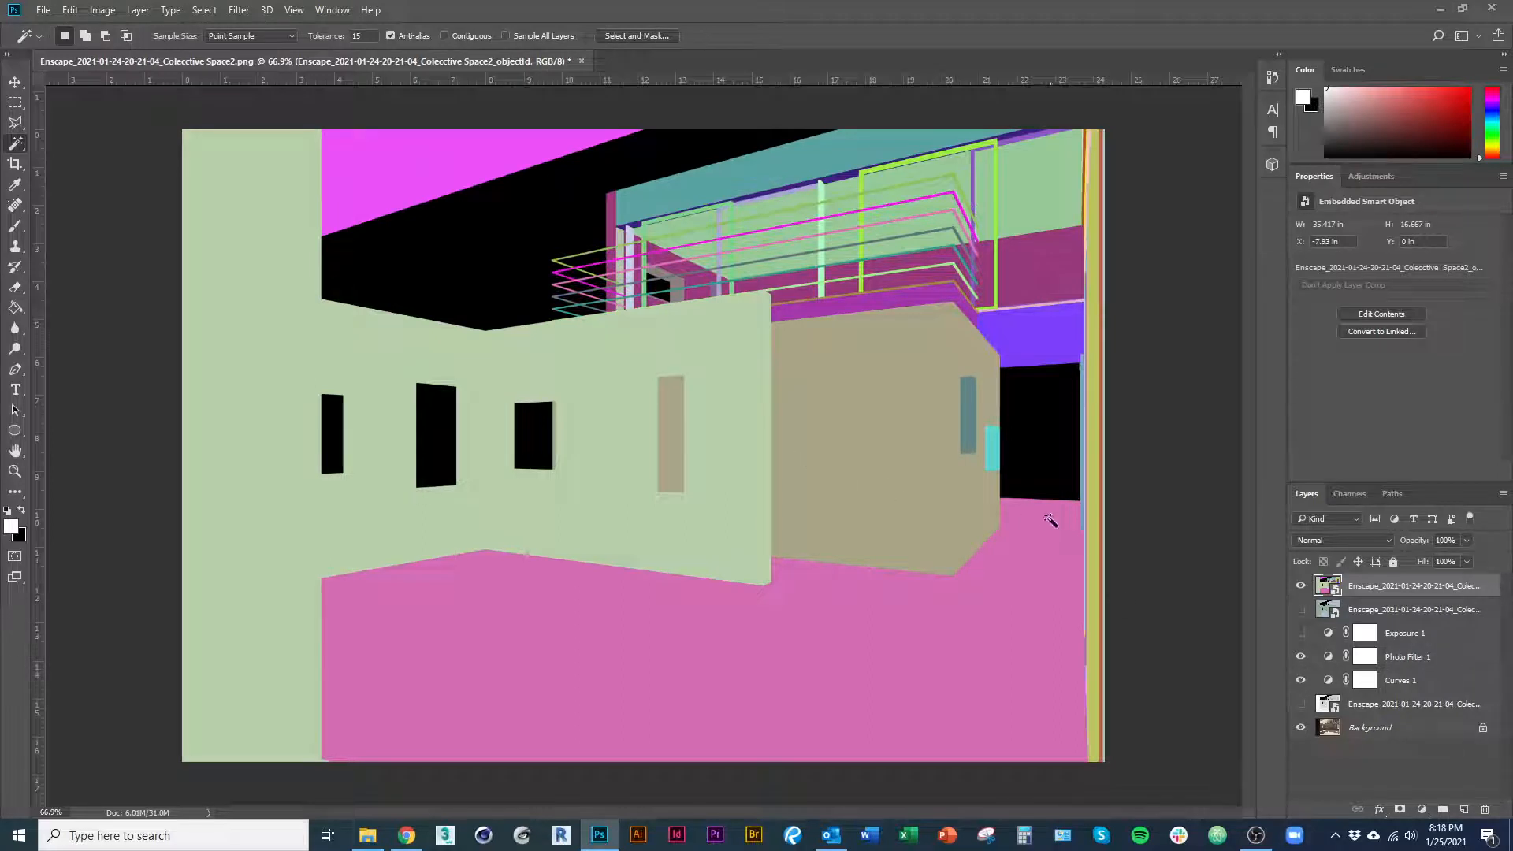
left_click(877, 431)
scroll(1077, 536, "up", 4)
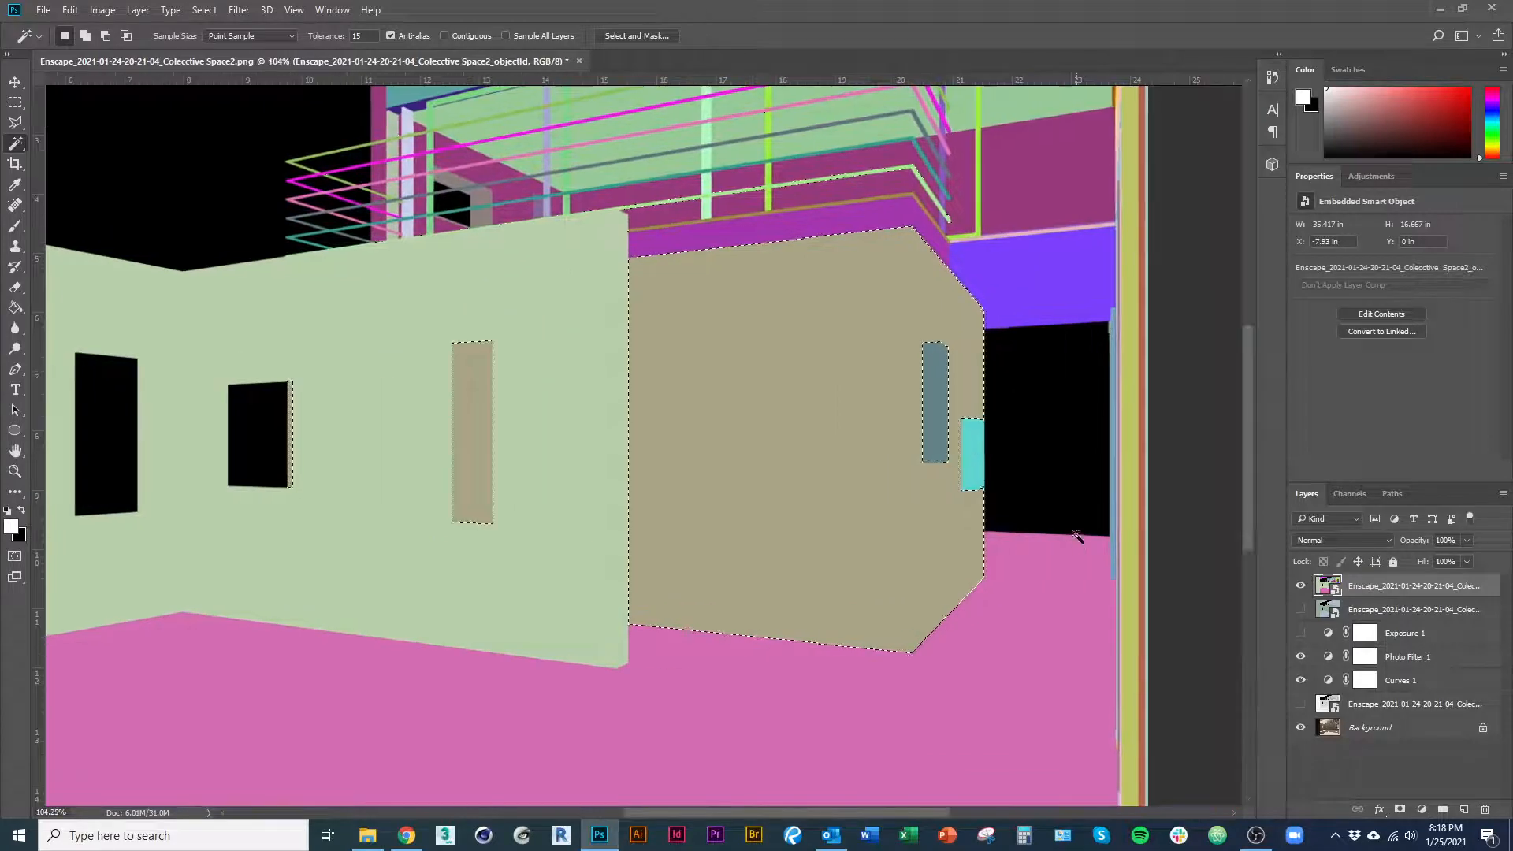
key("m")
key("ctrl+d")
scroll(631, 485, "down", 3)
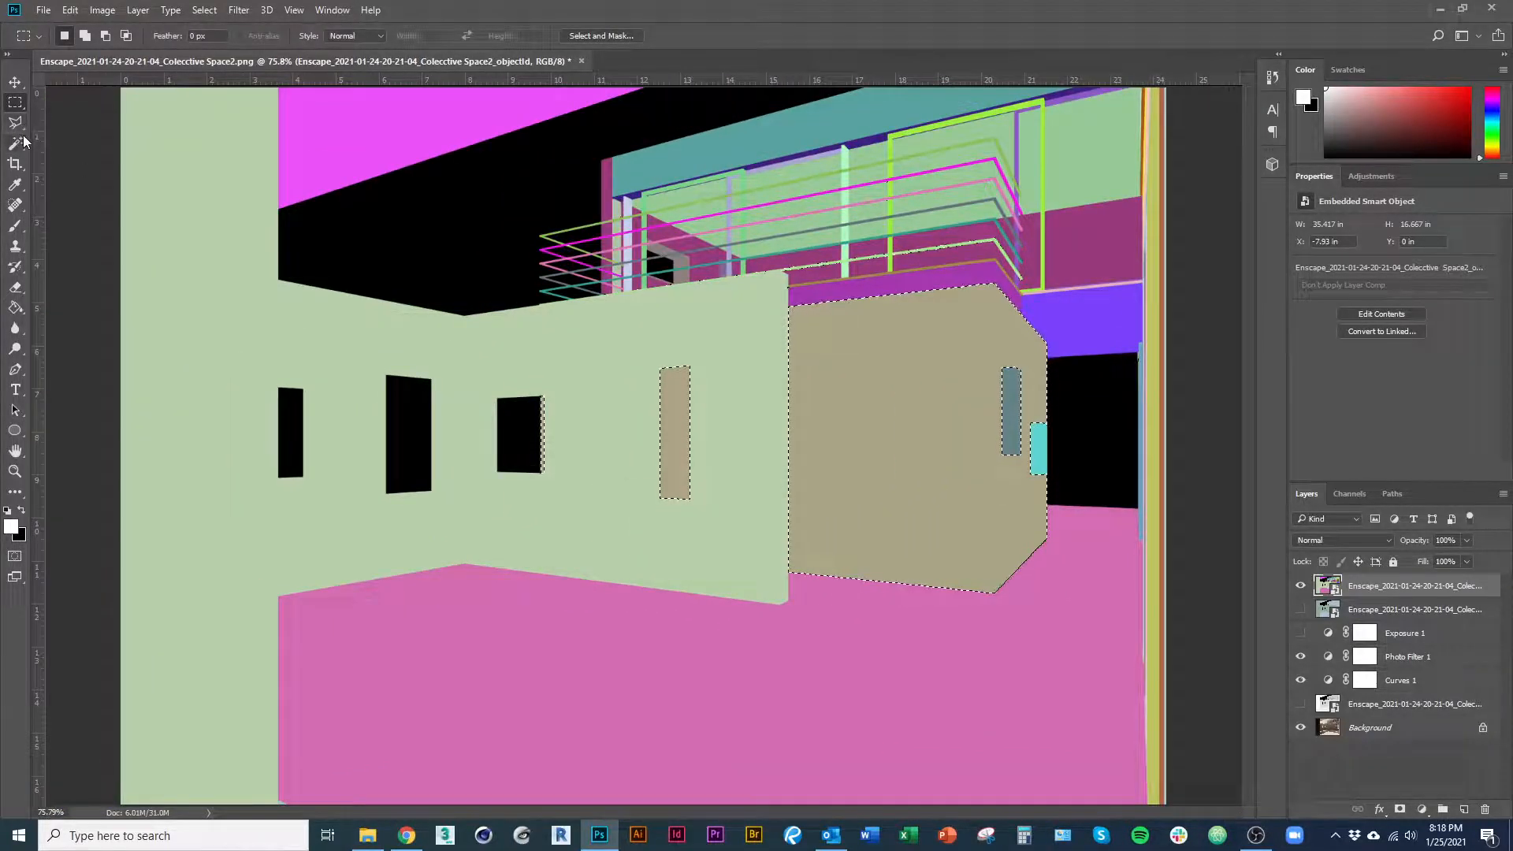
Clear the selection and select the tan block in the object ID pass afresh with the Magic Wand.
left_click(19, 143)
key("ctrl+d")
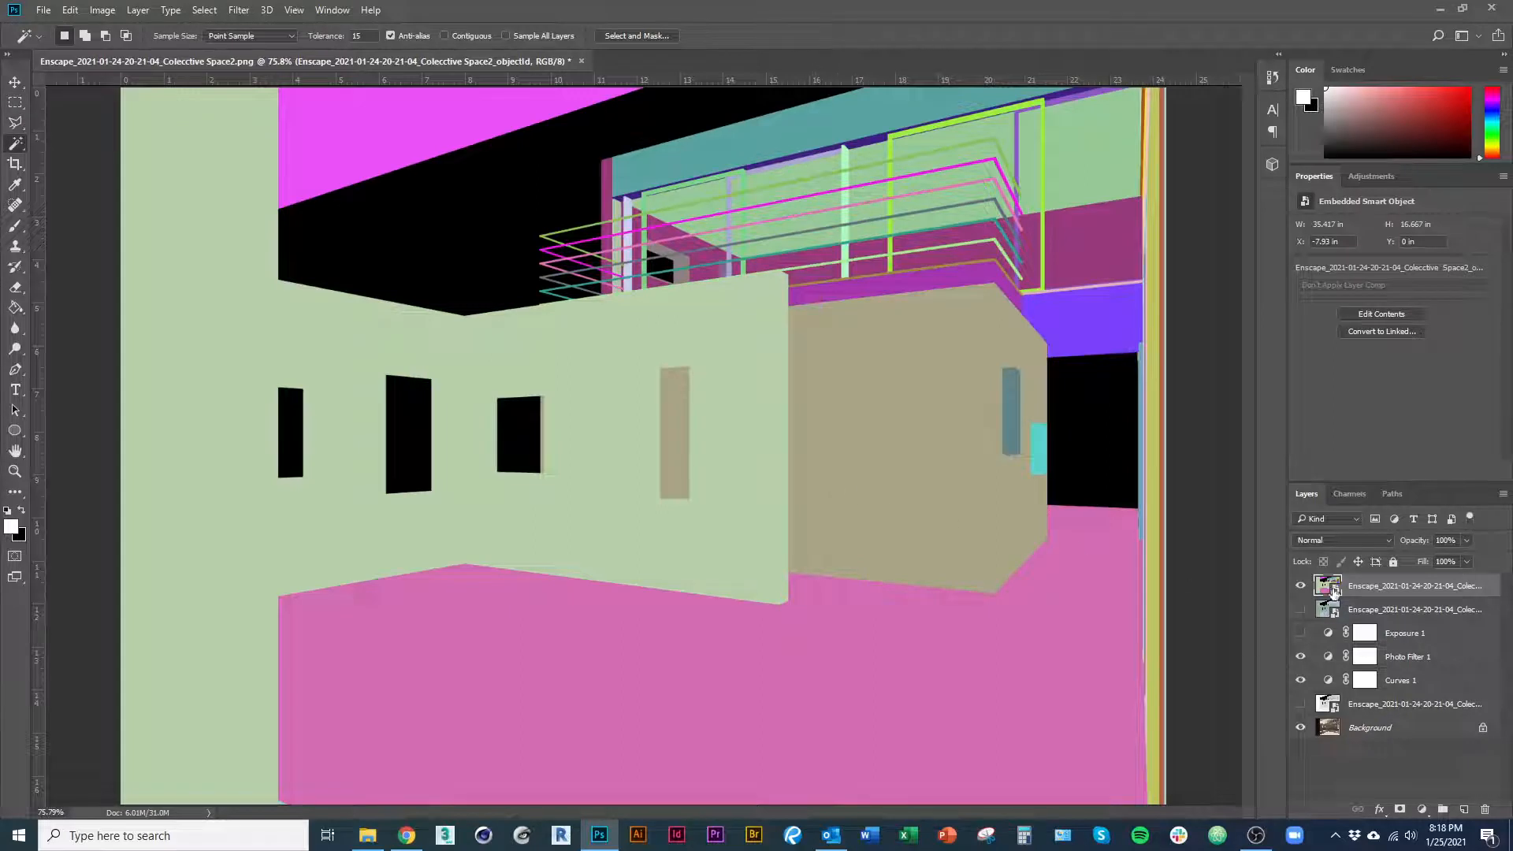
left_click(940, 534)
Subtract everything left of the tan block's corner from the selection with the Rectangular Marquee, keeping only its narrow side face.
left_click(14, 103)
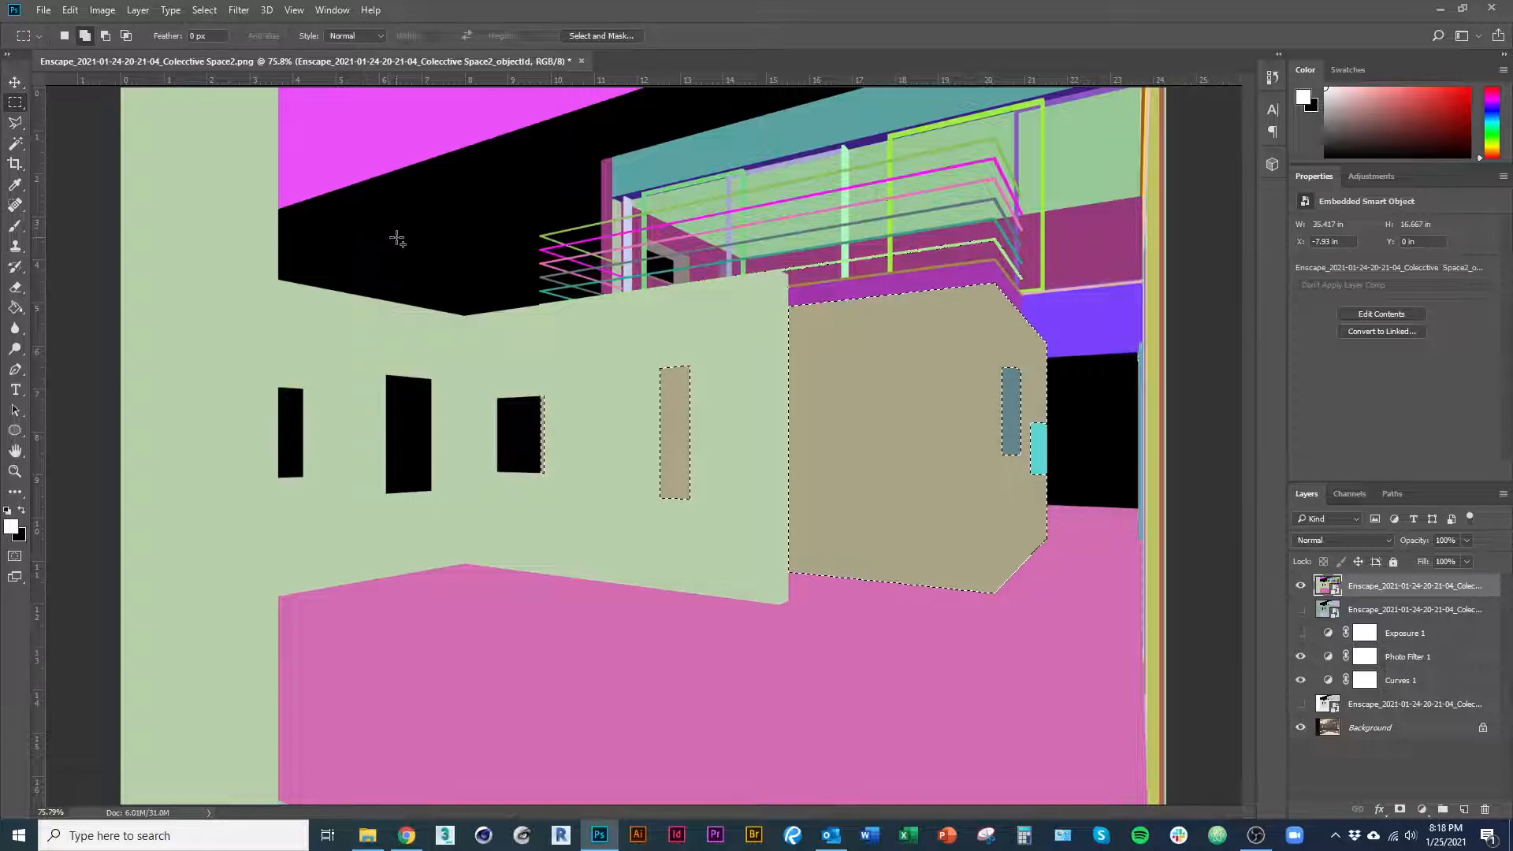
left_click_drag(384, 211, 925, 707)
key("ctrl+z")
key("alt")
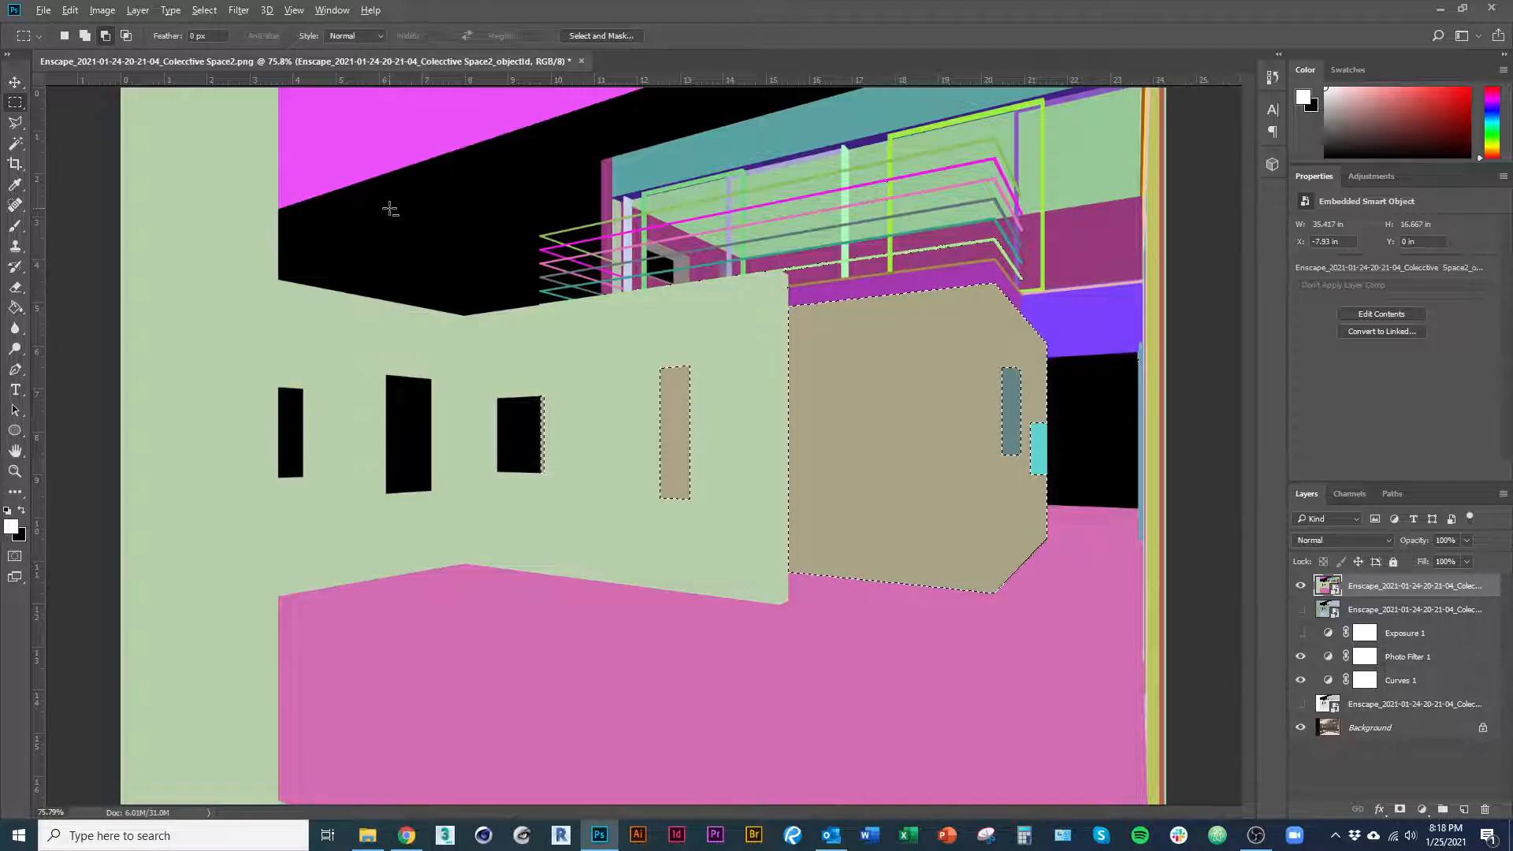
left_click(126, 36)
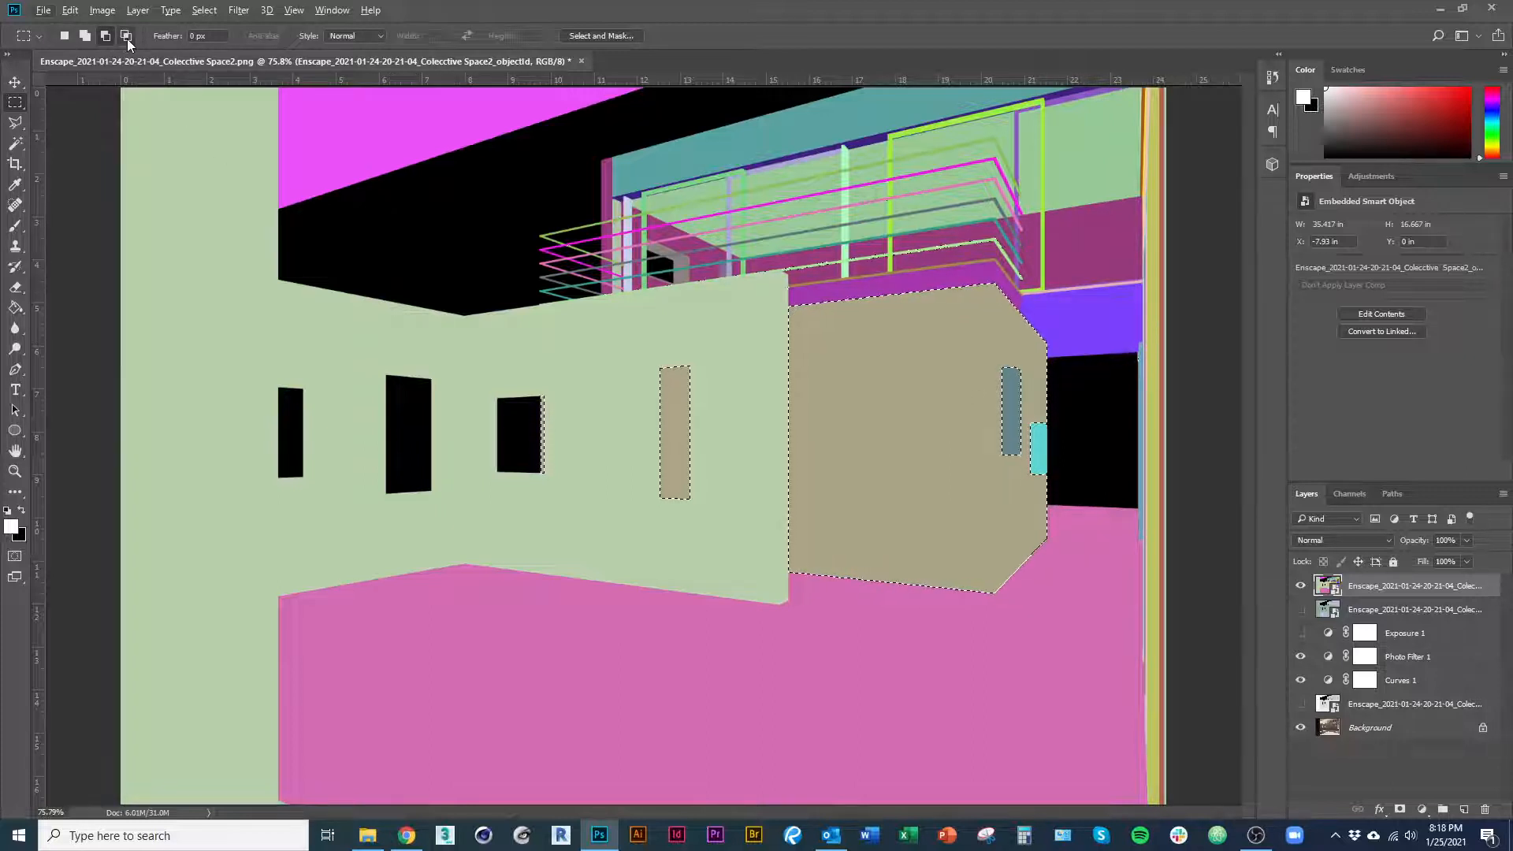
left_click_drag(424, 207, 995, 657)
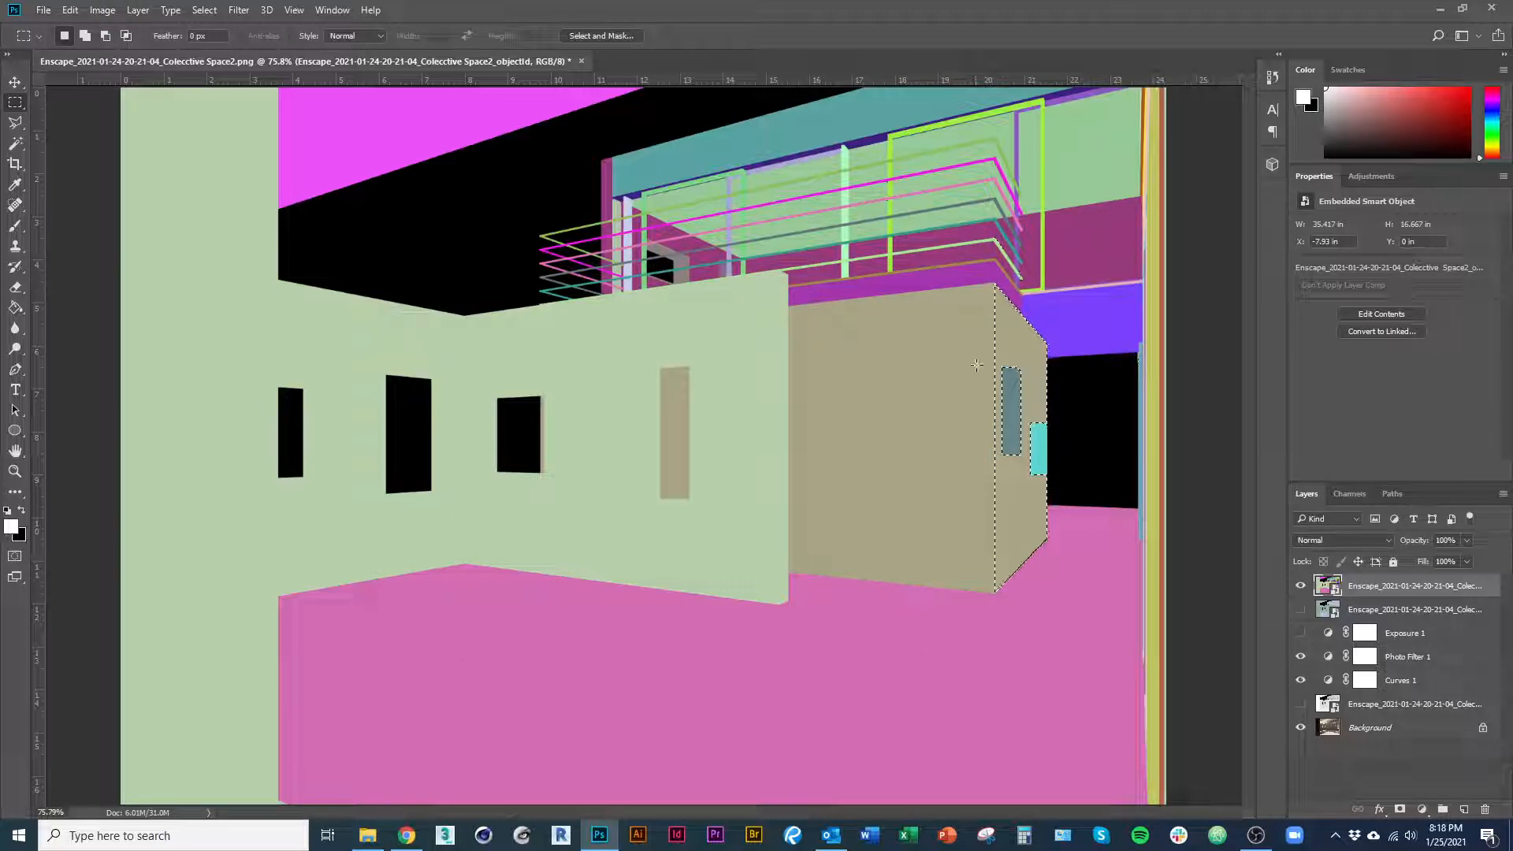
left_click_drag(1008, 232, 844, 398)
left_click_drag(818, 296, 616, 128)
scroll(769, 315, "down", 5)
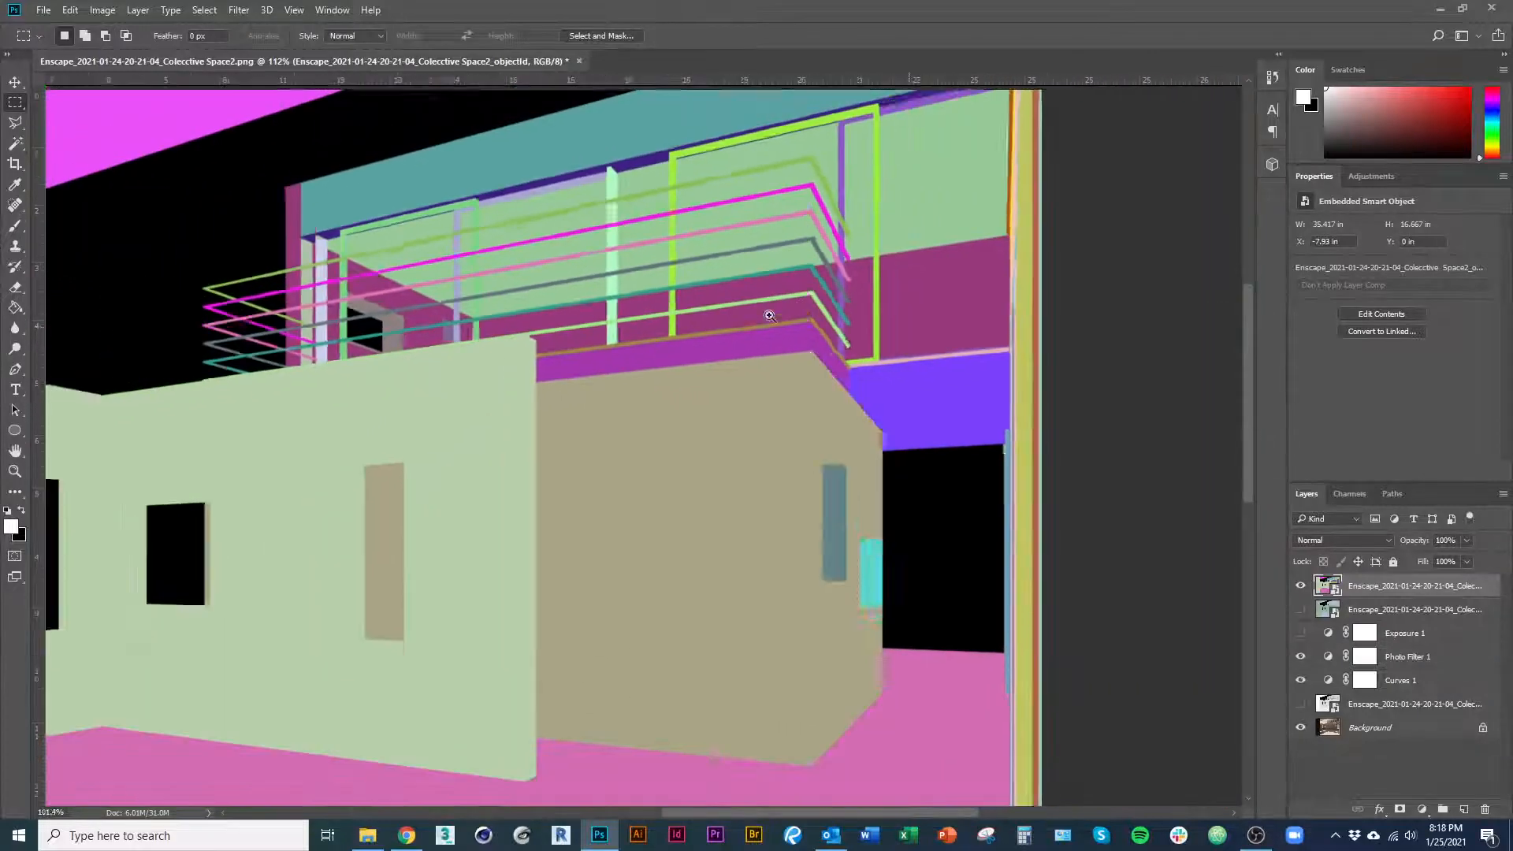
scroll(769, 315, "down", 4)
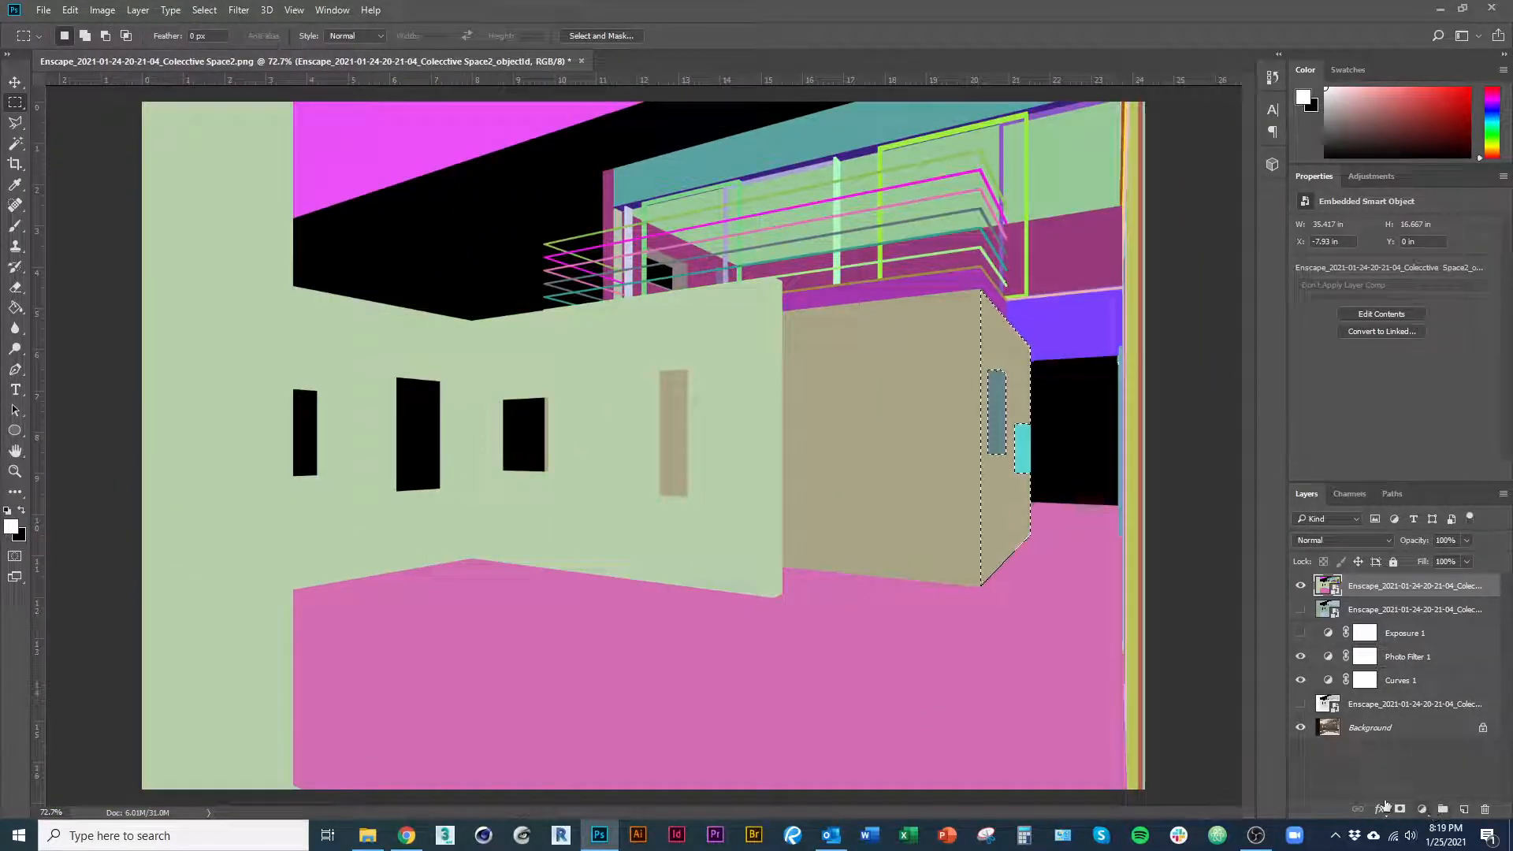
Hide the object ID pass and add an Exposure adjustment layer masked to the selected side face.
left_click(1300, 585)
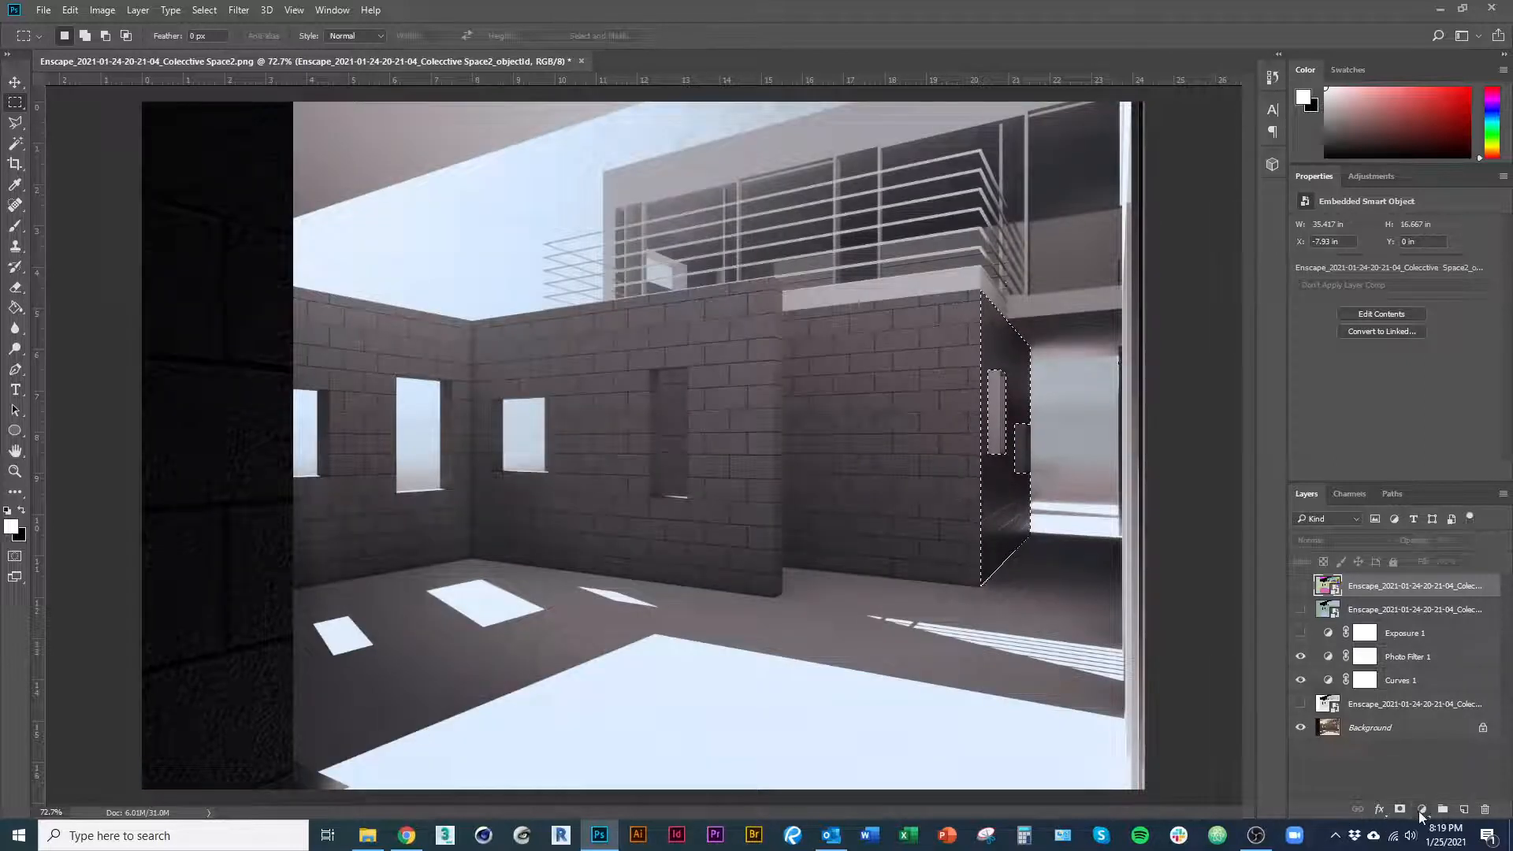
left_click(1421, 809)
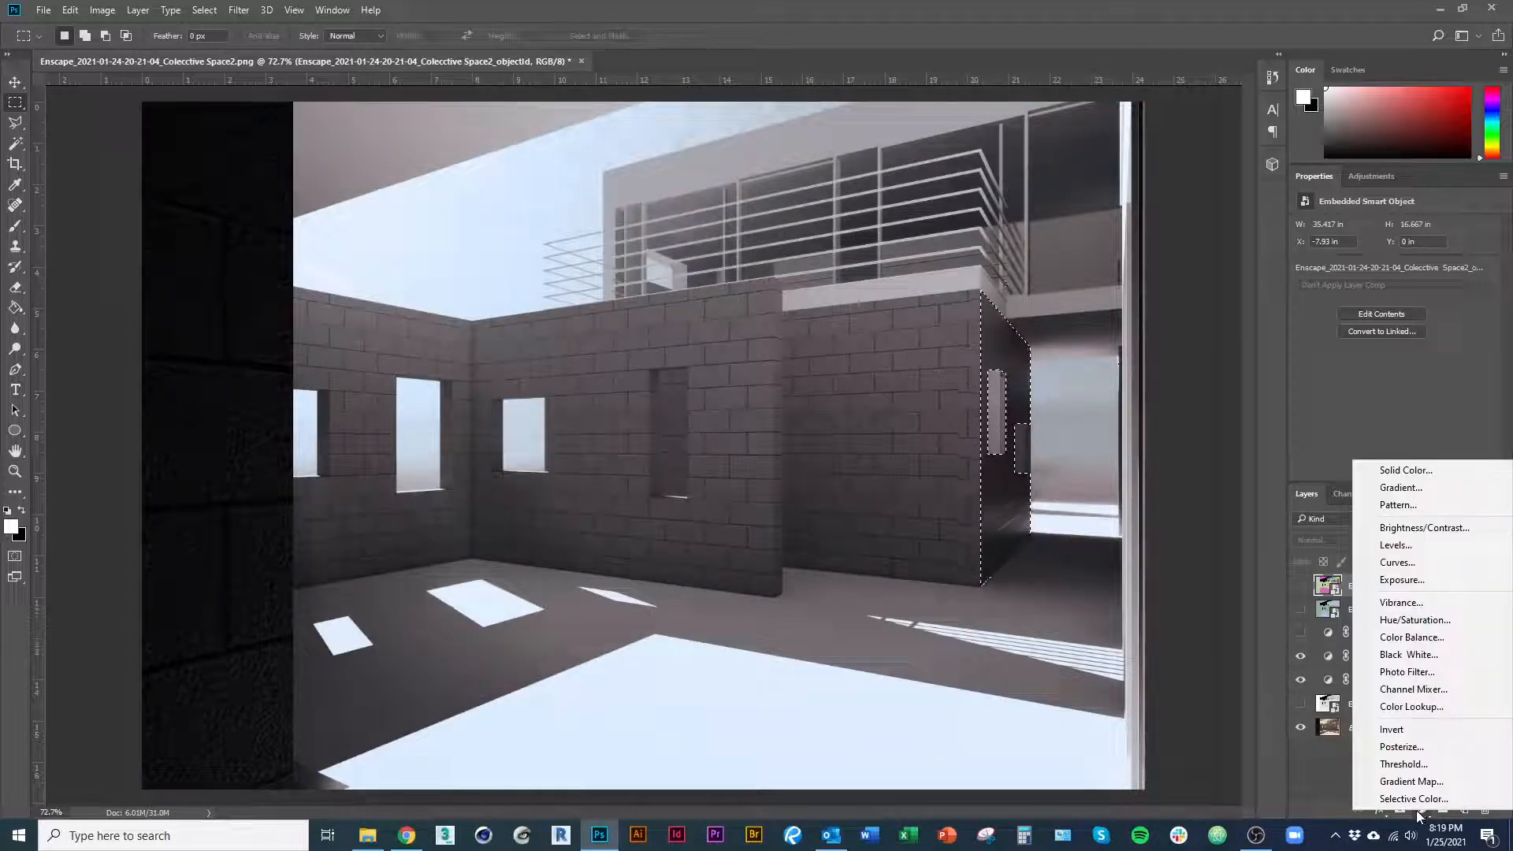
left_click(1403, 581)
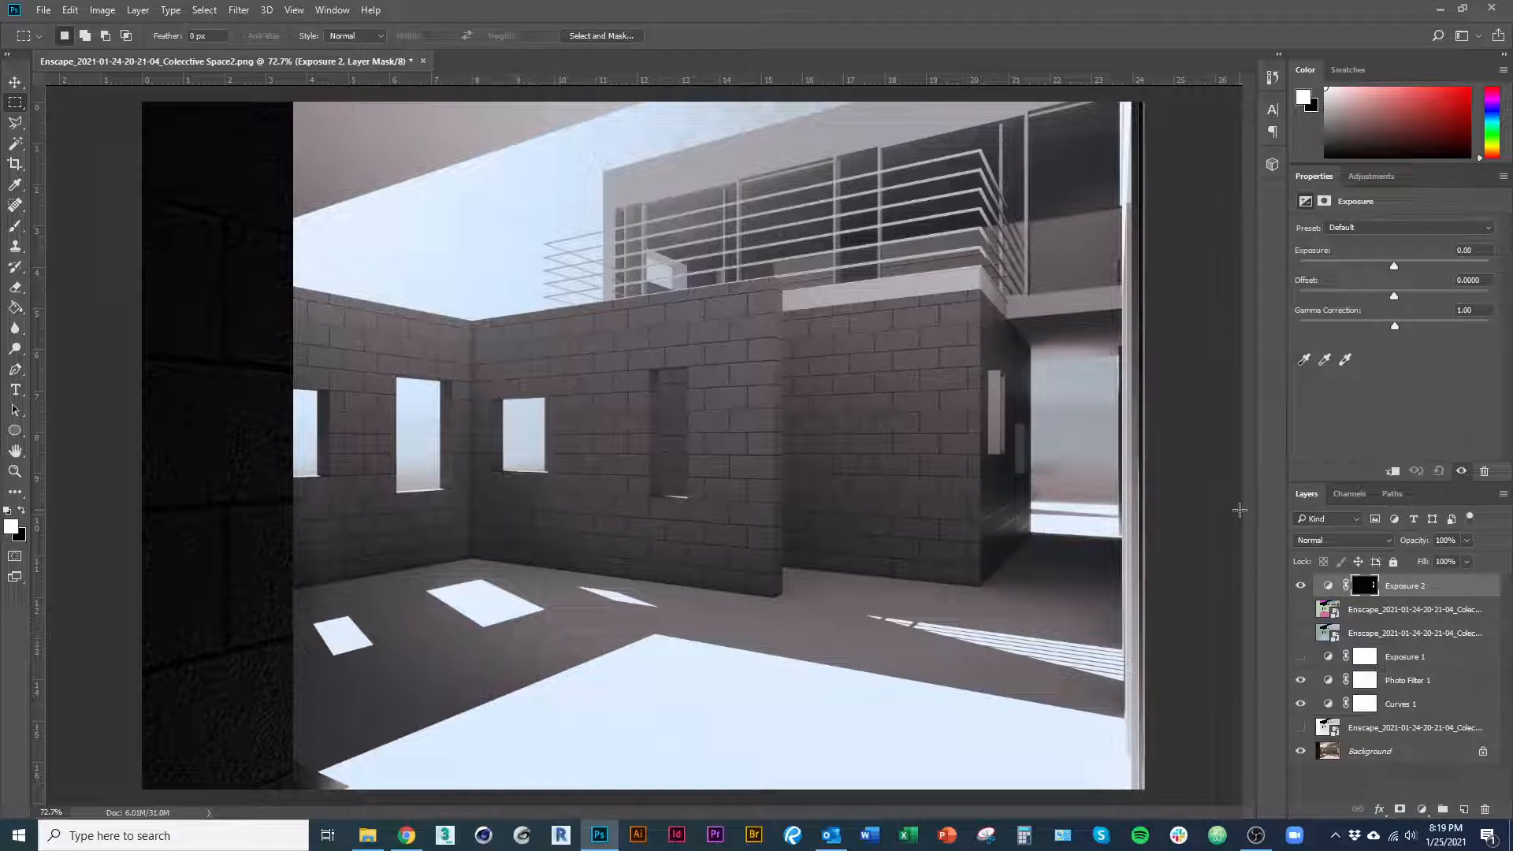
Brighten the masked side face by setting the new Exposure layer's exposure to +0.83 and offset to +0.0167.
left_click(1413, 268)
left_click_drag(1413, 271, 1408, 272)
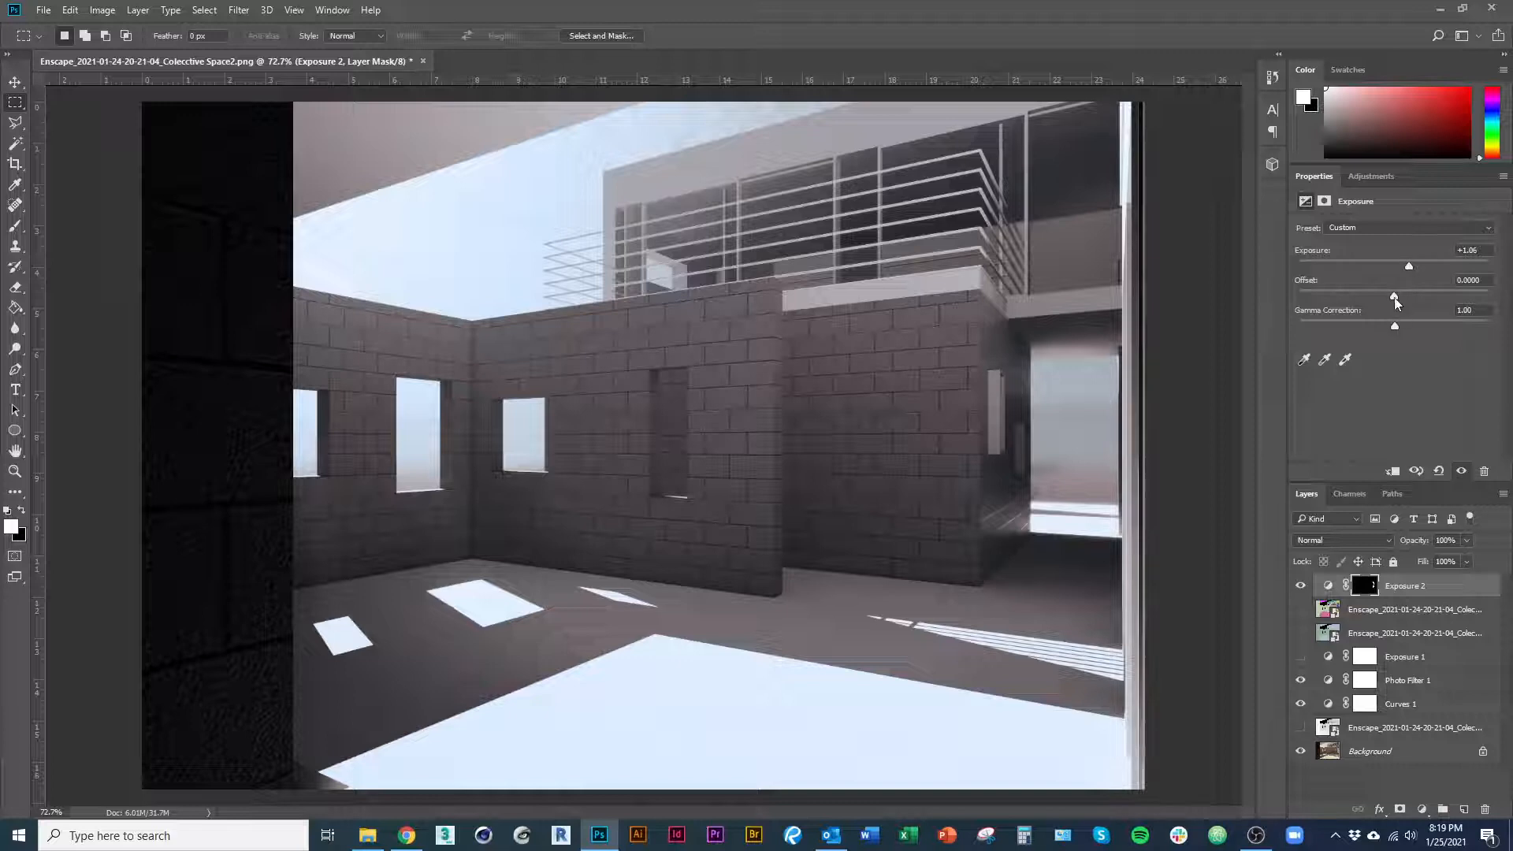
left_click_drag(1395, 298, 1406, 268)
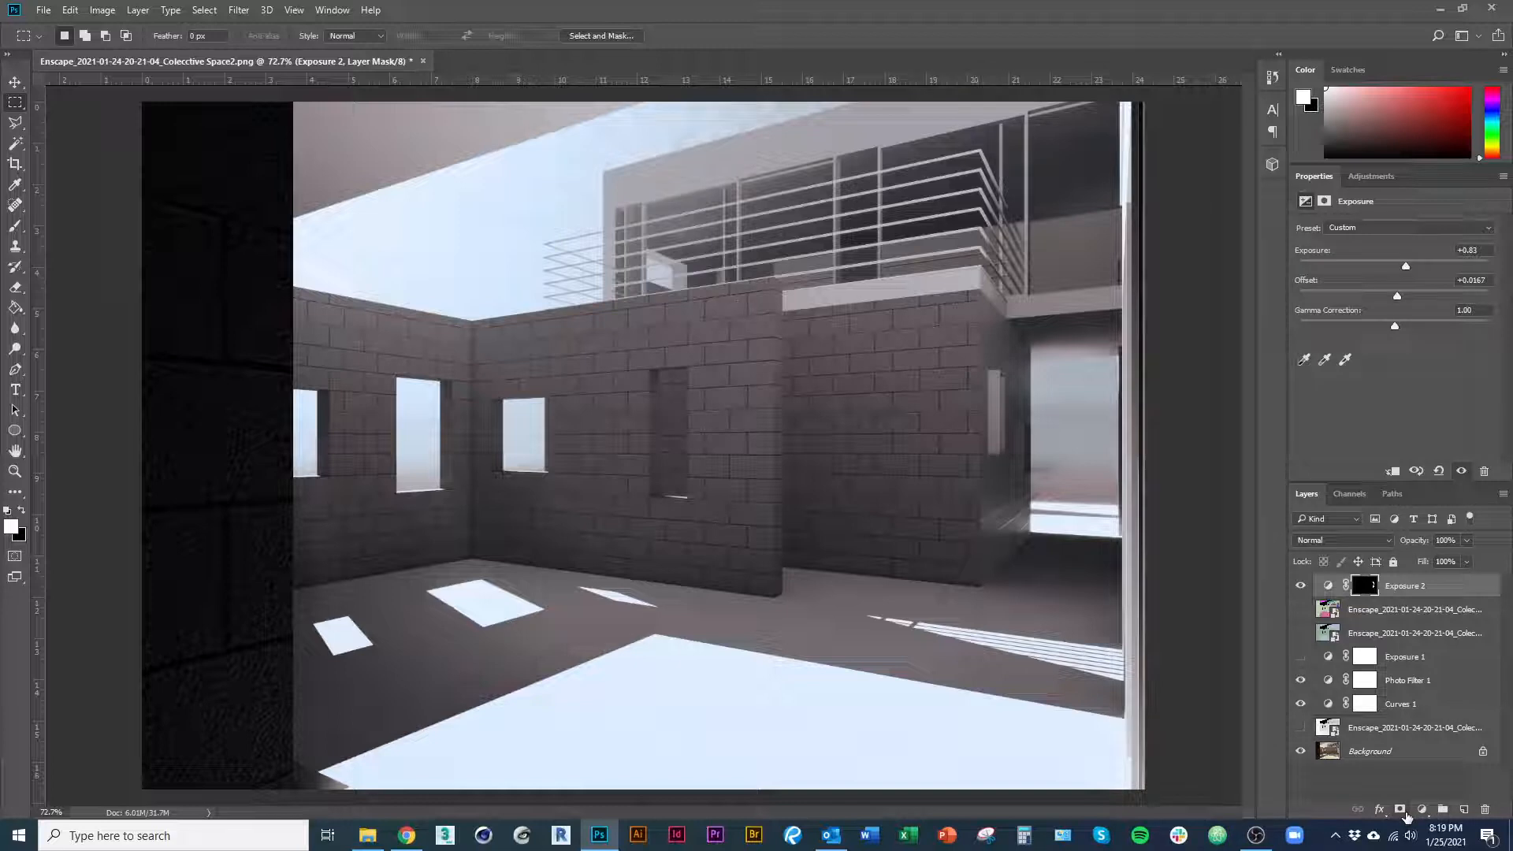
View the layer mask properties of Exposure 2, and make the object ID layer active.
left_click(1411, 793)
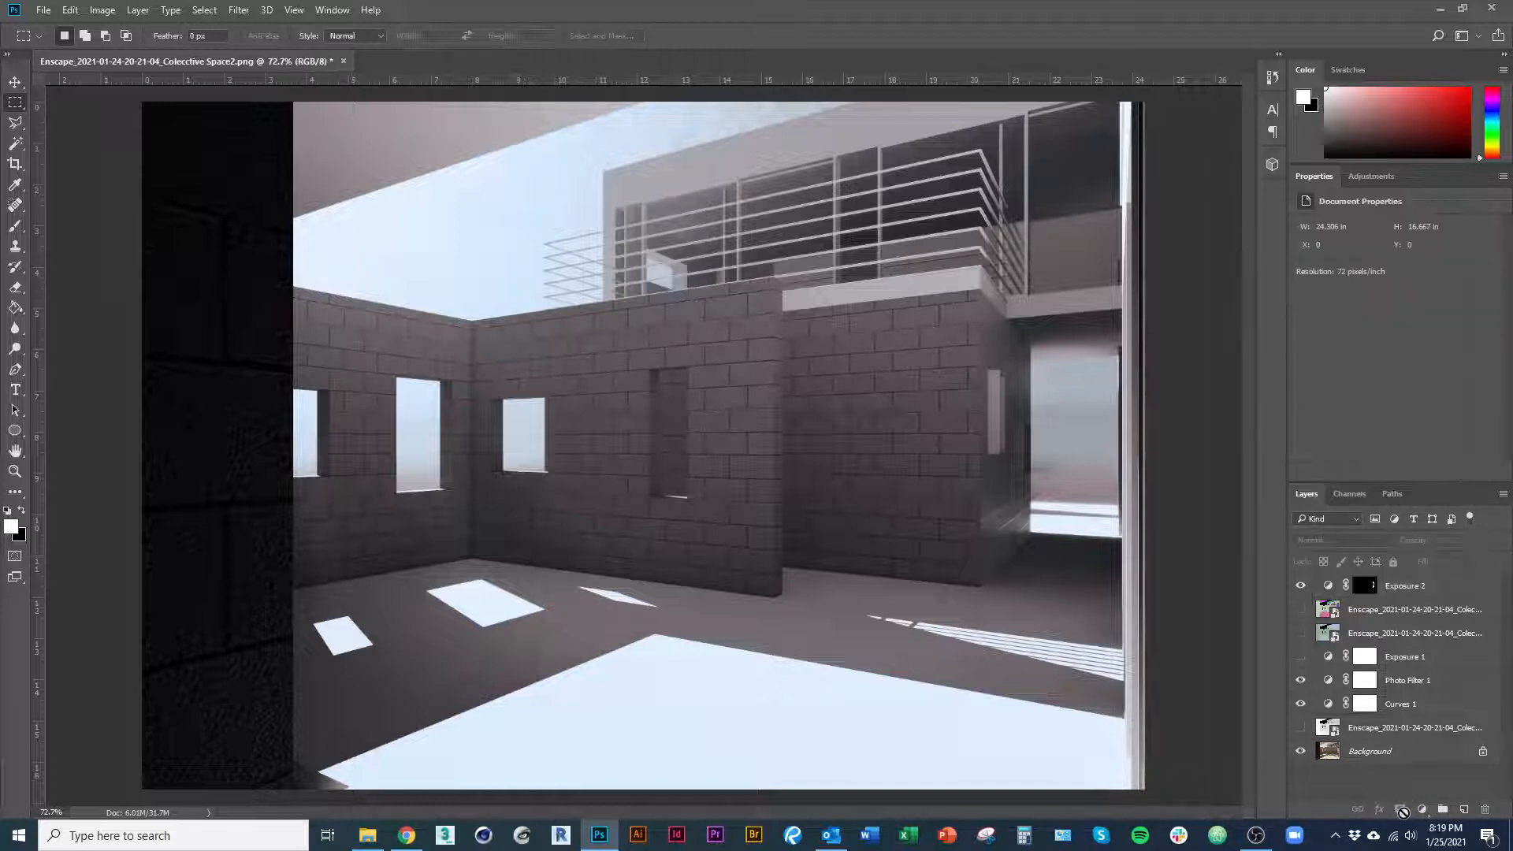
left_click(1403, 587)
left_click(1365, 586)
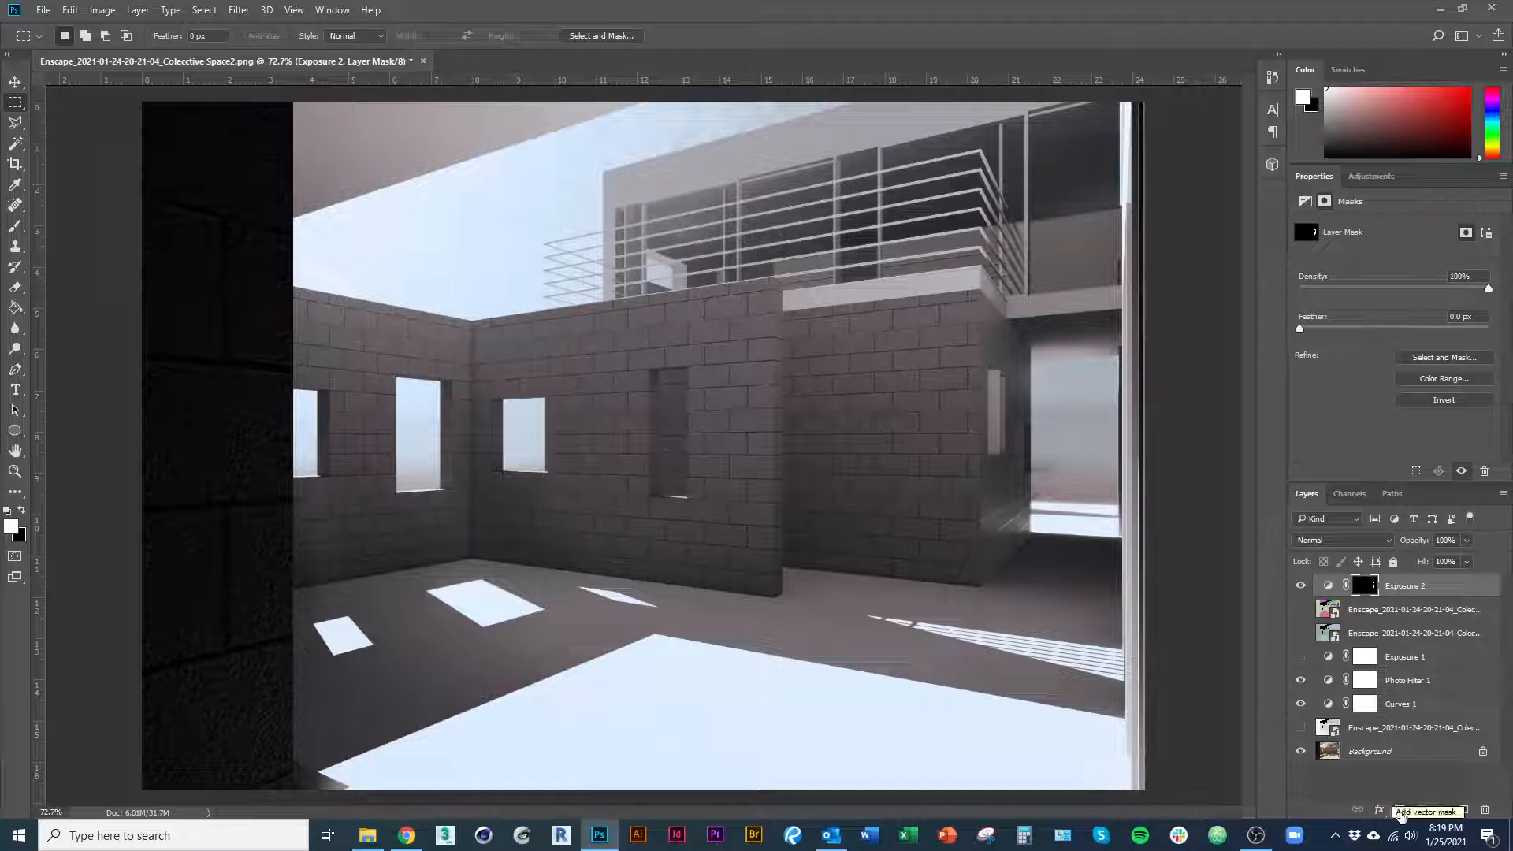
left_click(1367, 613)
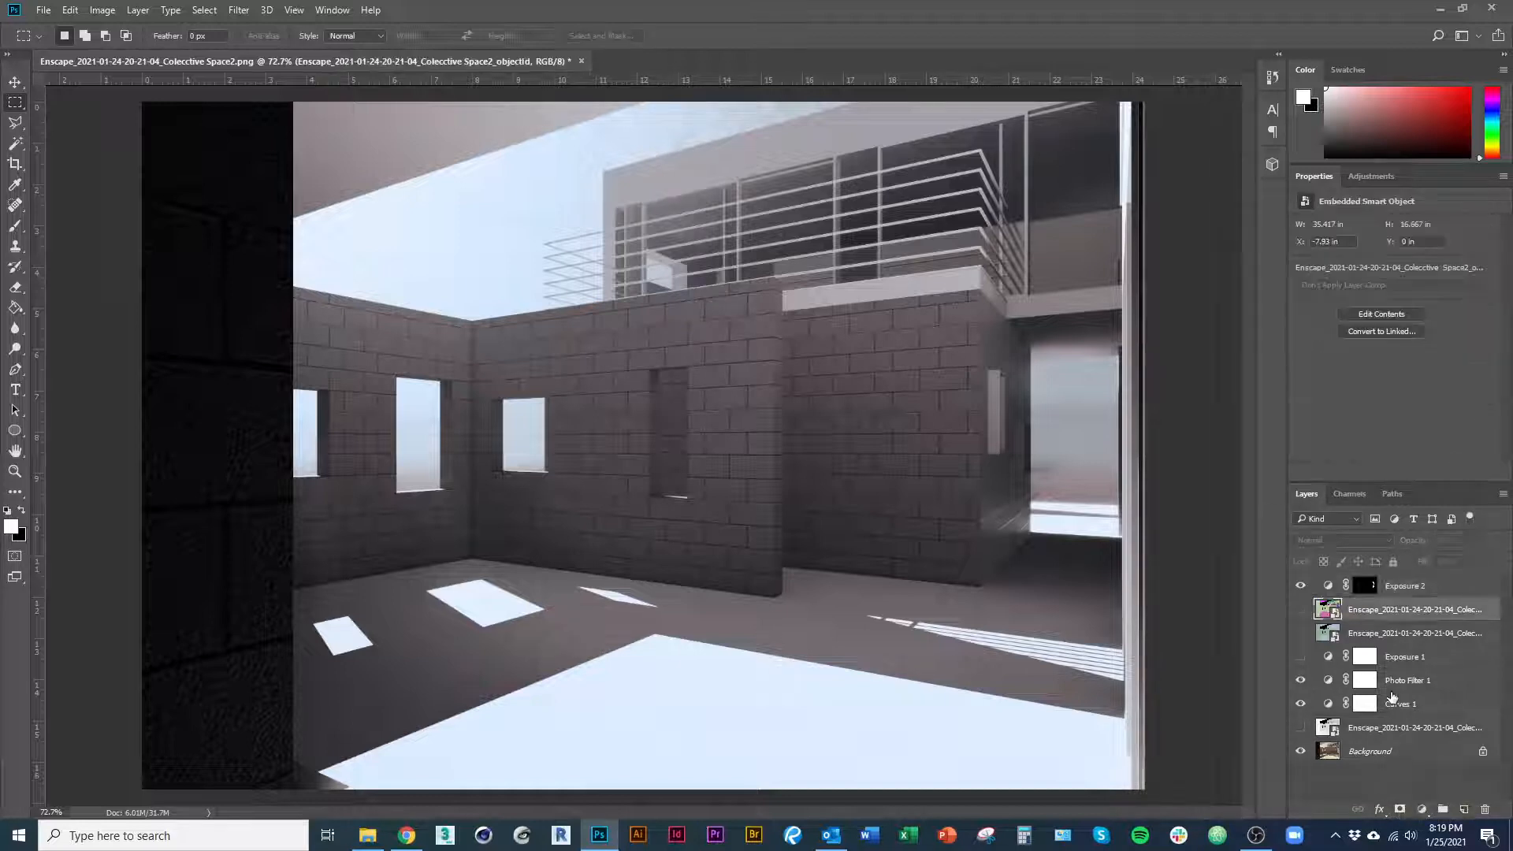
Display the layer mask of Exposure 2 alone on the canvas and examine the stray specks around the white side face.
left_click(1399, 785)
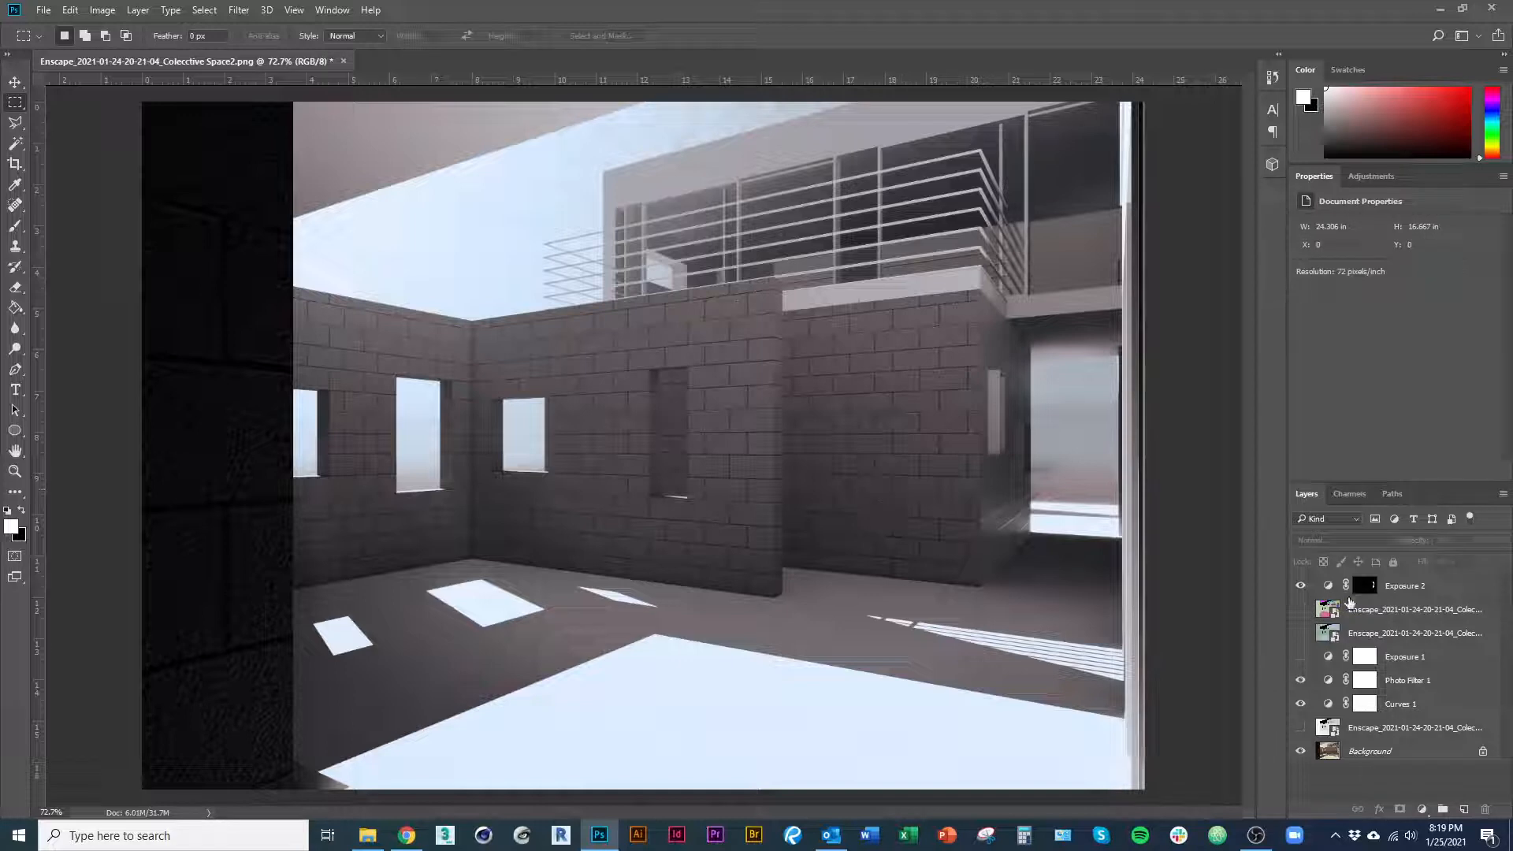
left_click(1368, 587)
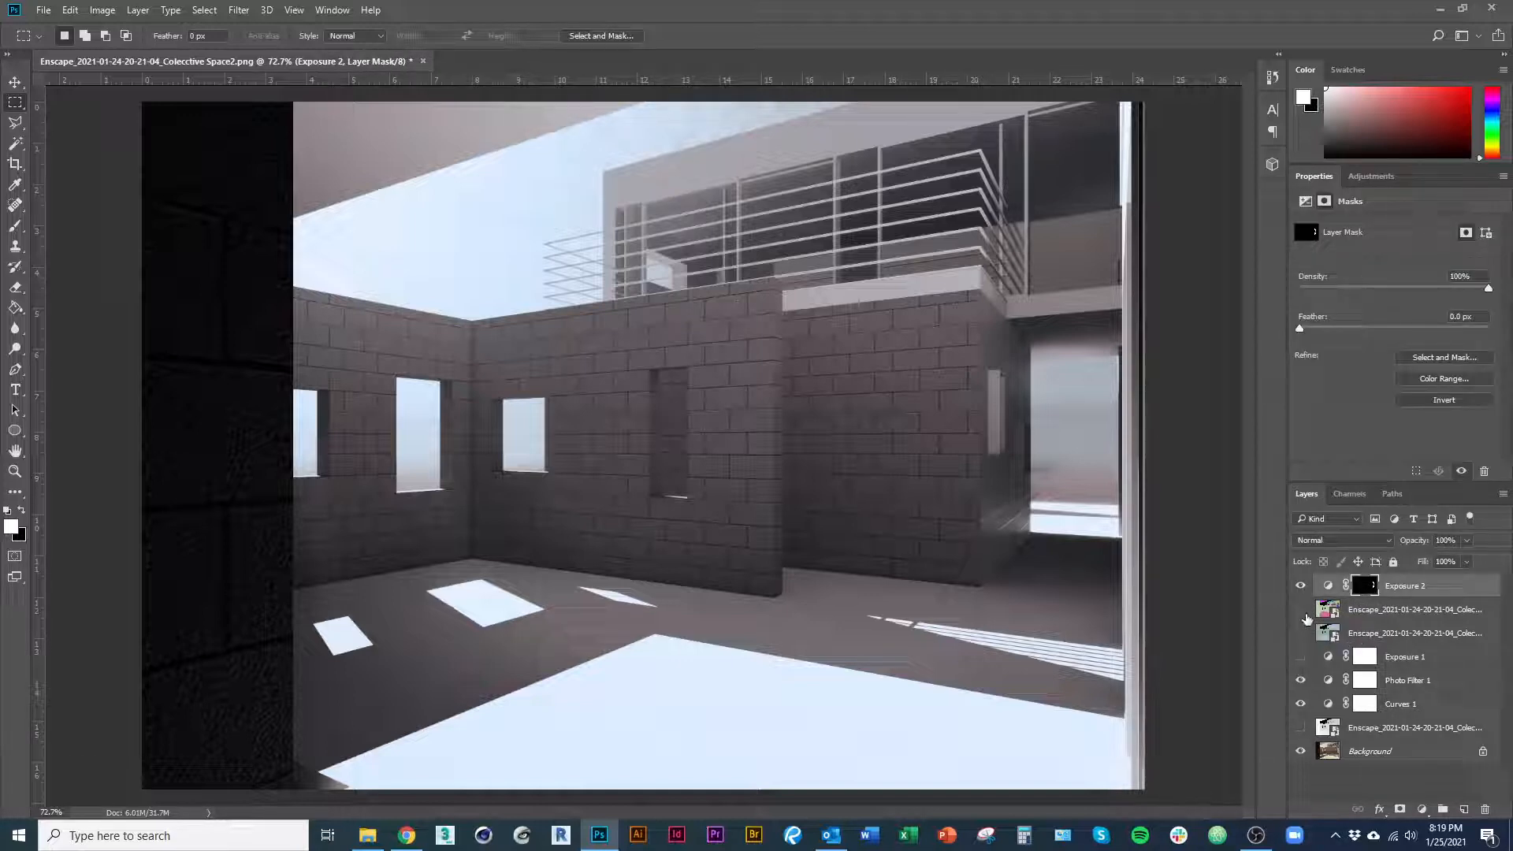
left_click(1367, 590, "alt")
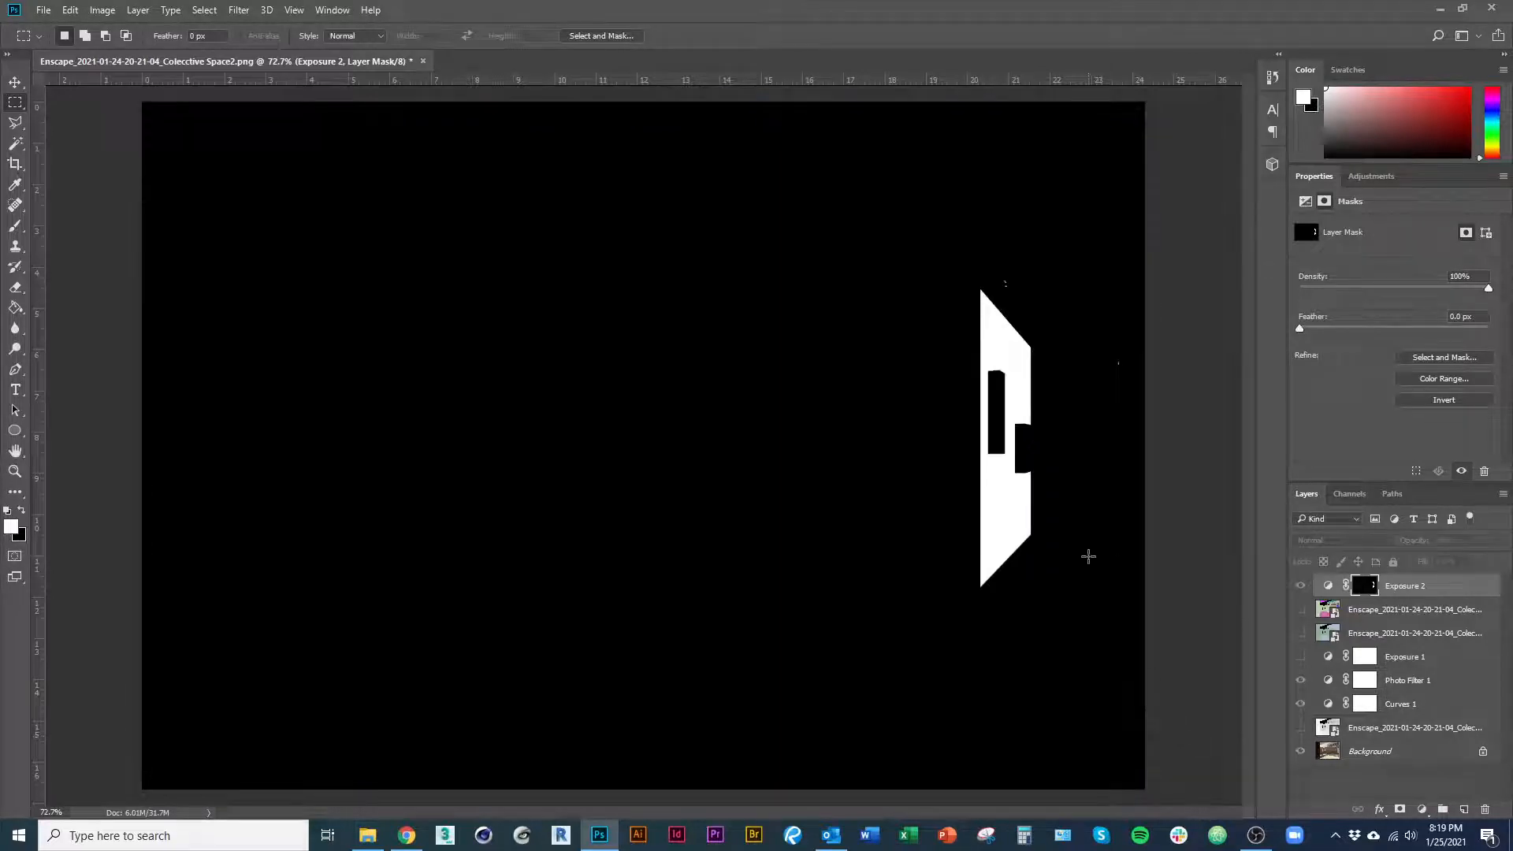
key("ctrl+space")
left_click_drag(1112, 330, 834, 273)
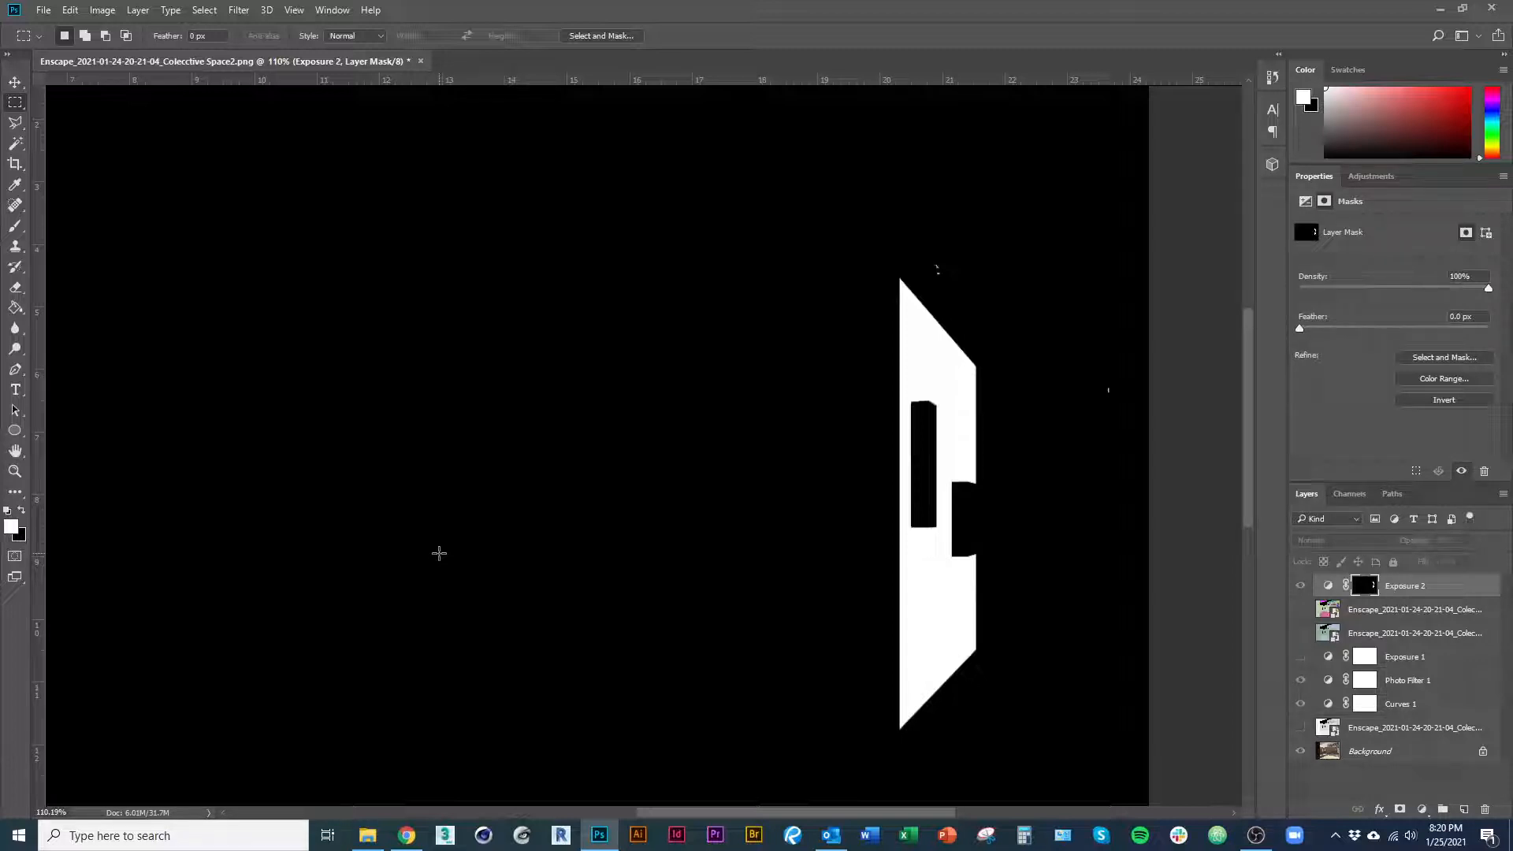
Paint out the stray white specks around the side face in the Exposure 2 mask with a hard 44 px black brush.
key("b")
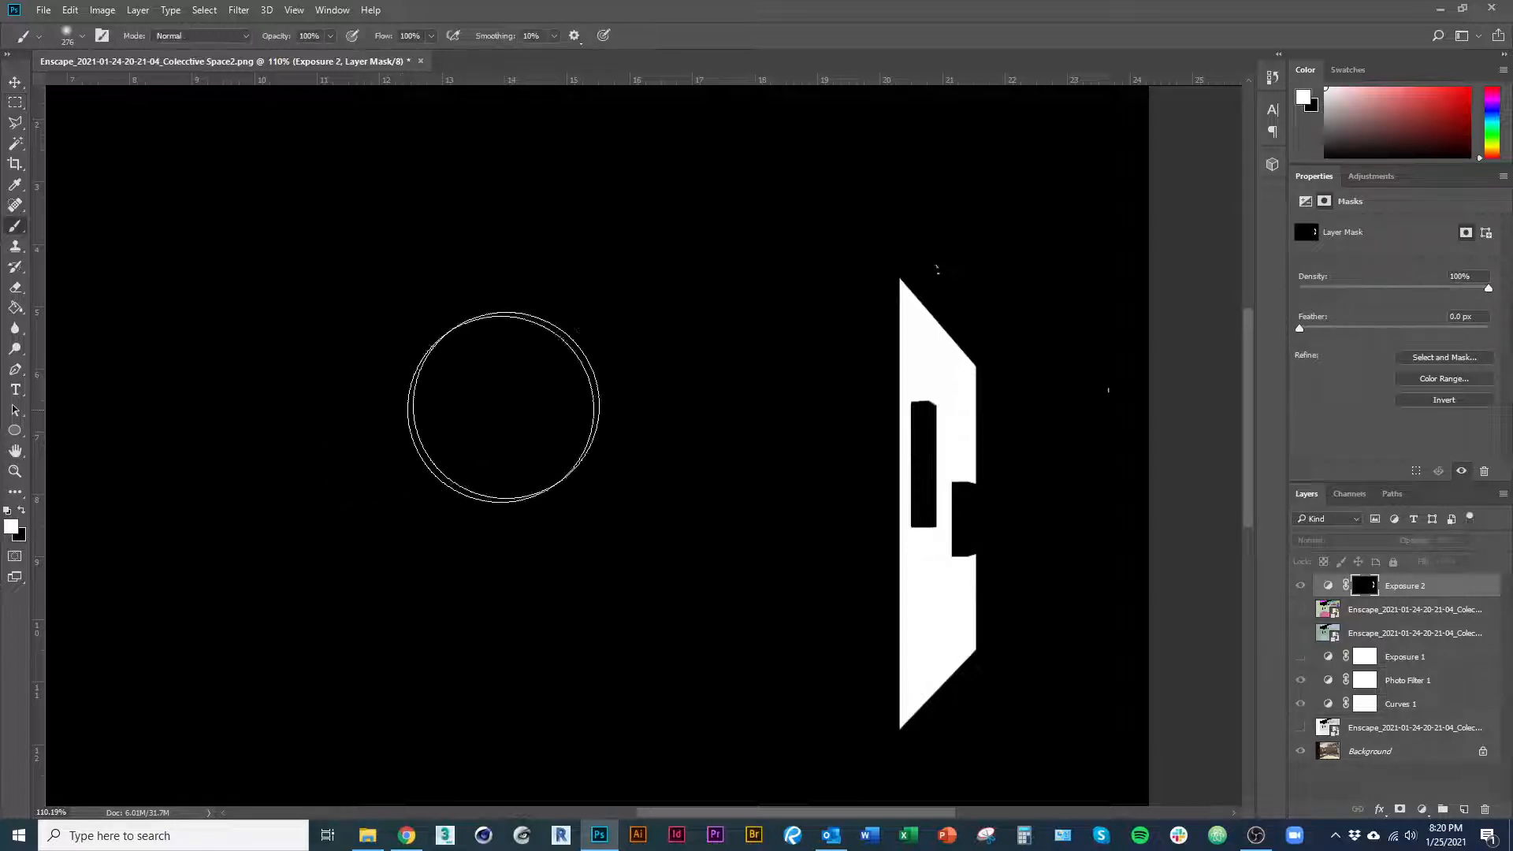
right_click(685, 227, "alt")
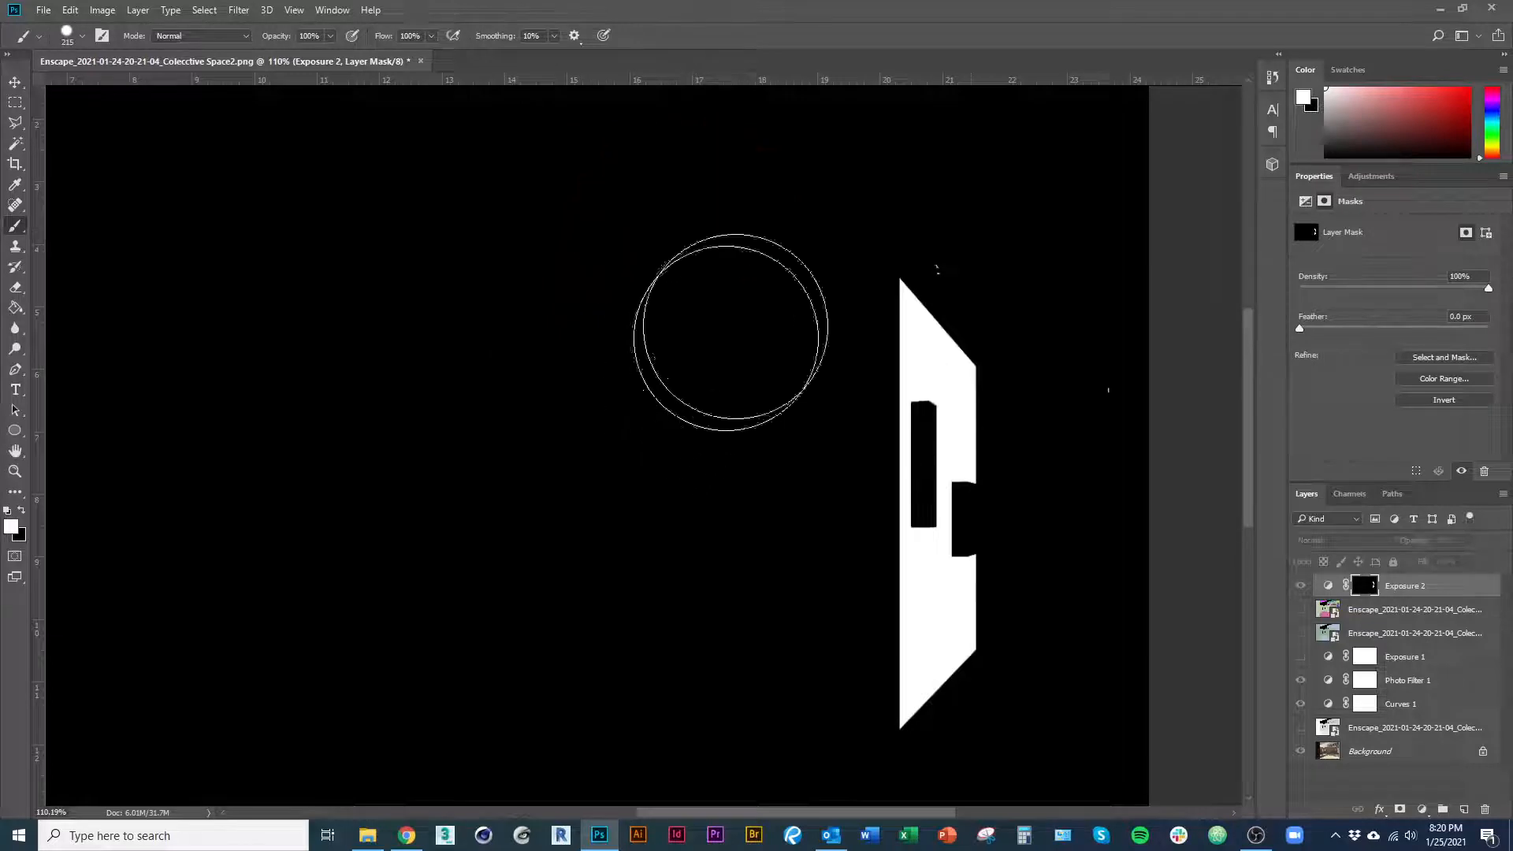
right_click(397, 319, "alt")
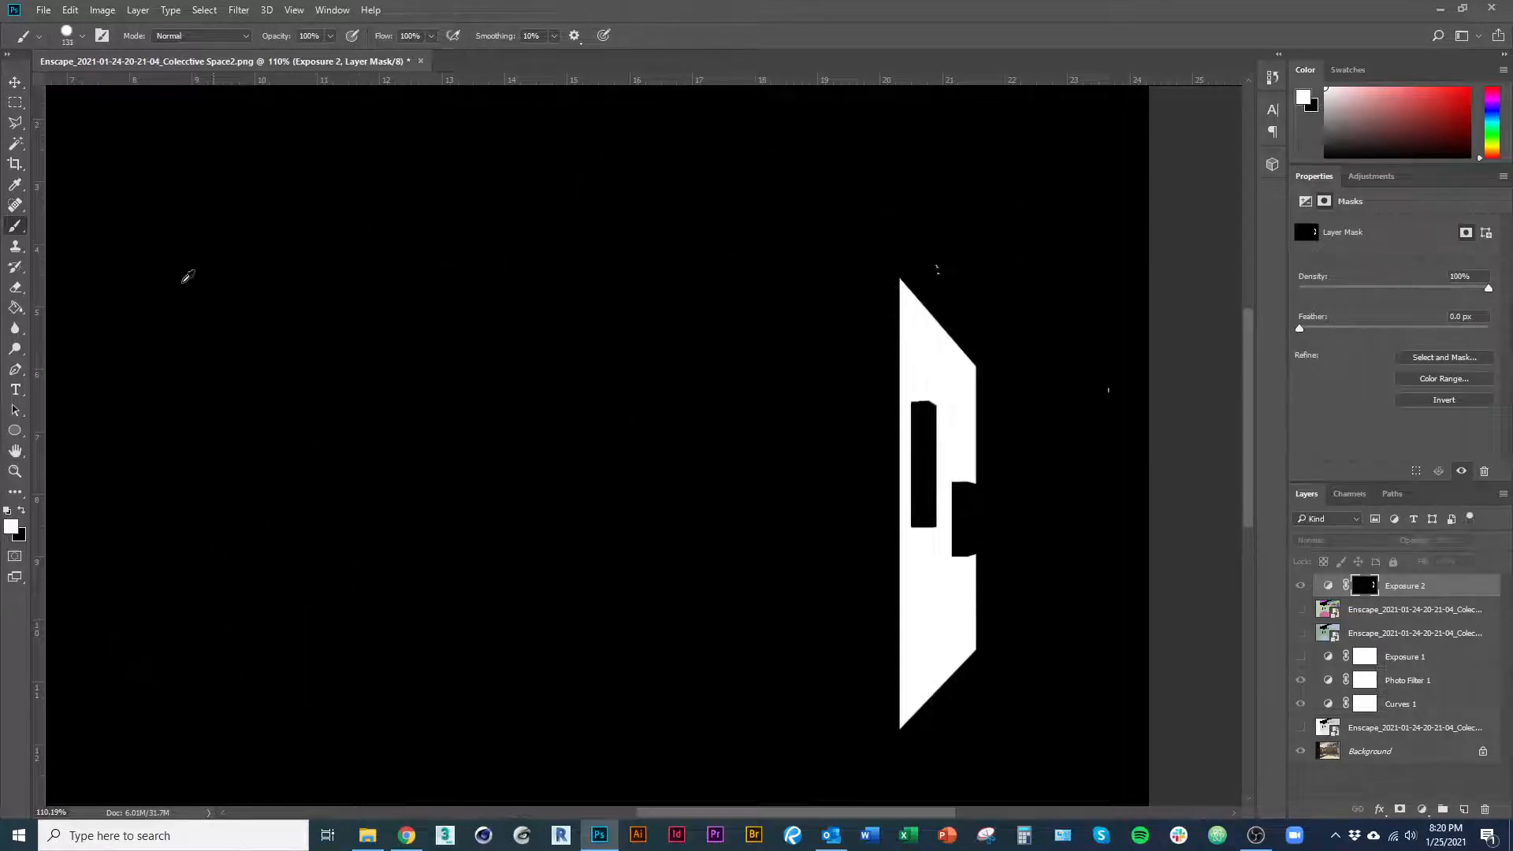
right_click(520, 335, "alt")
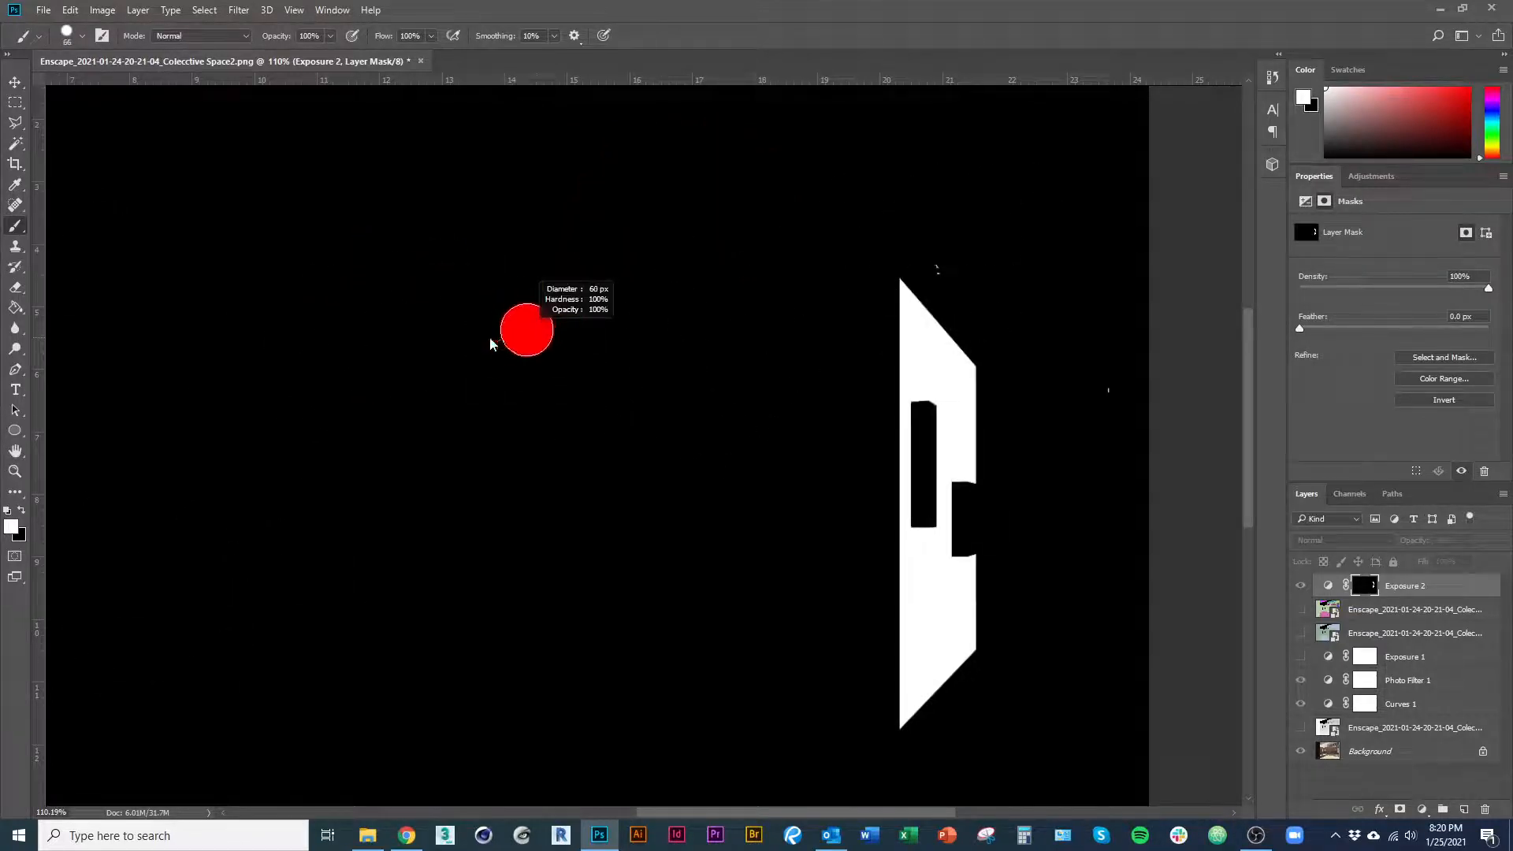
left_click(21, 510)
left_click(11, 526)
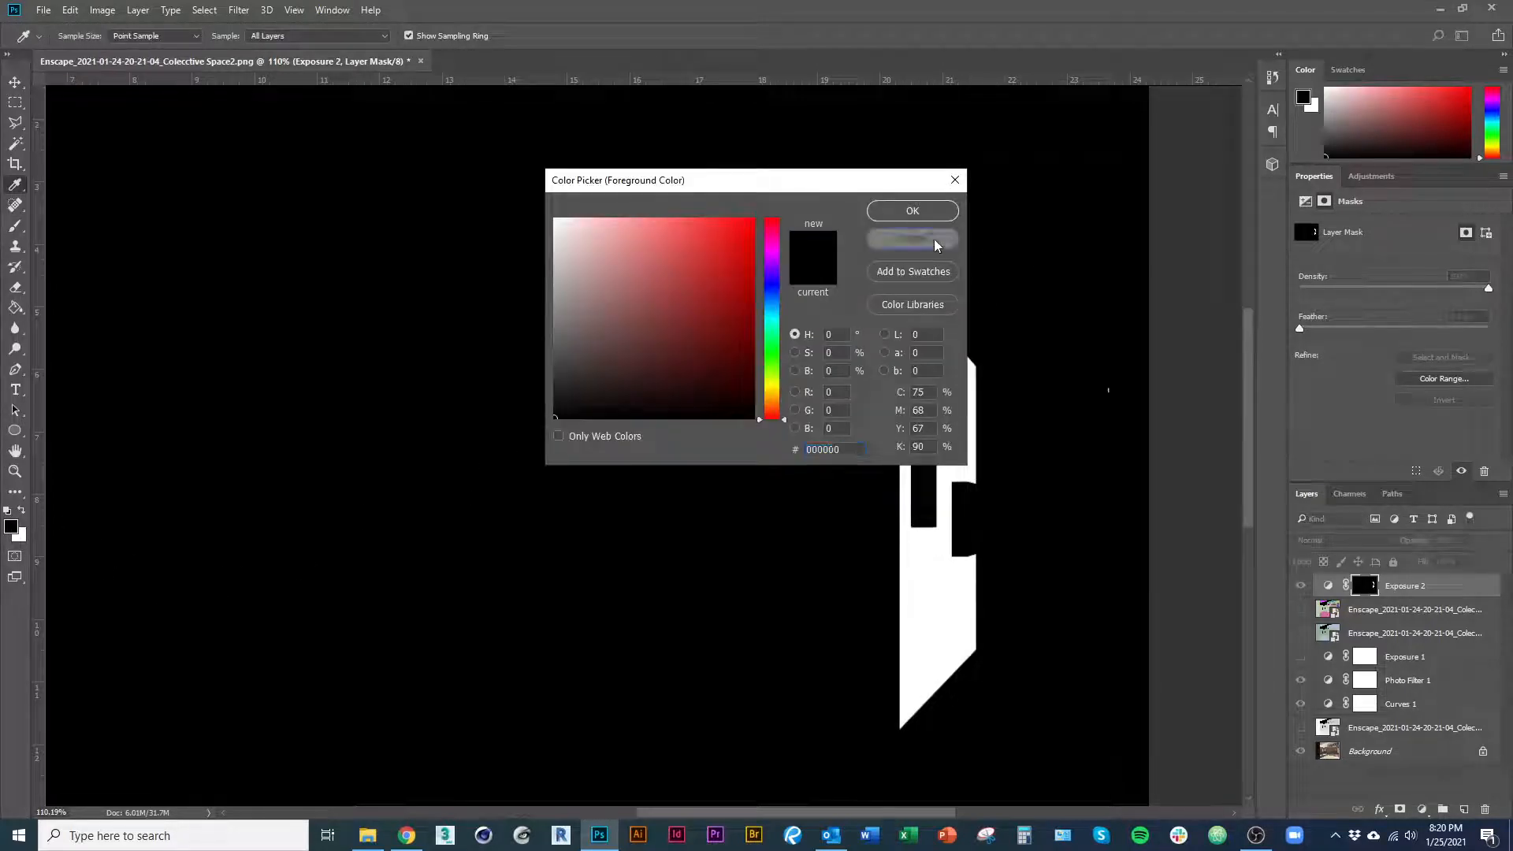
left_click(916, 238)
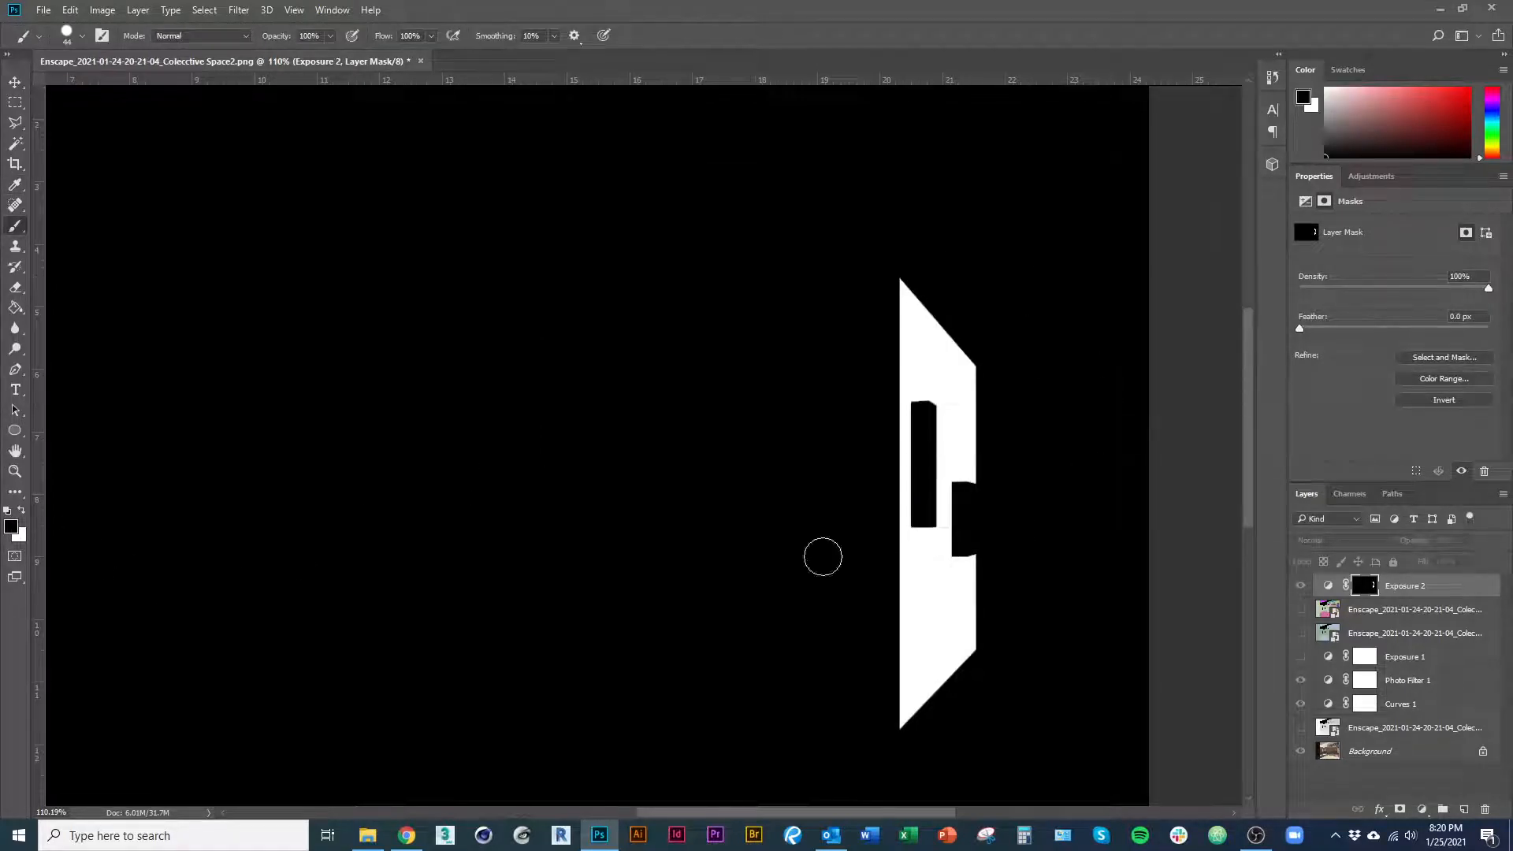
scroll(872, 362, "down", 5)
scroll(889, 357, "up", 1)
scroll(889, 357, "up", 4)
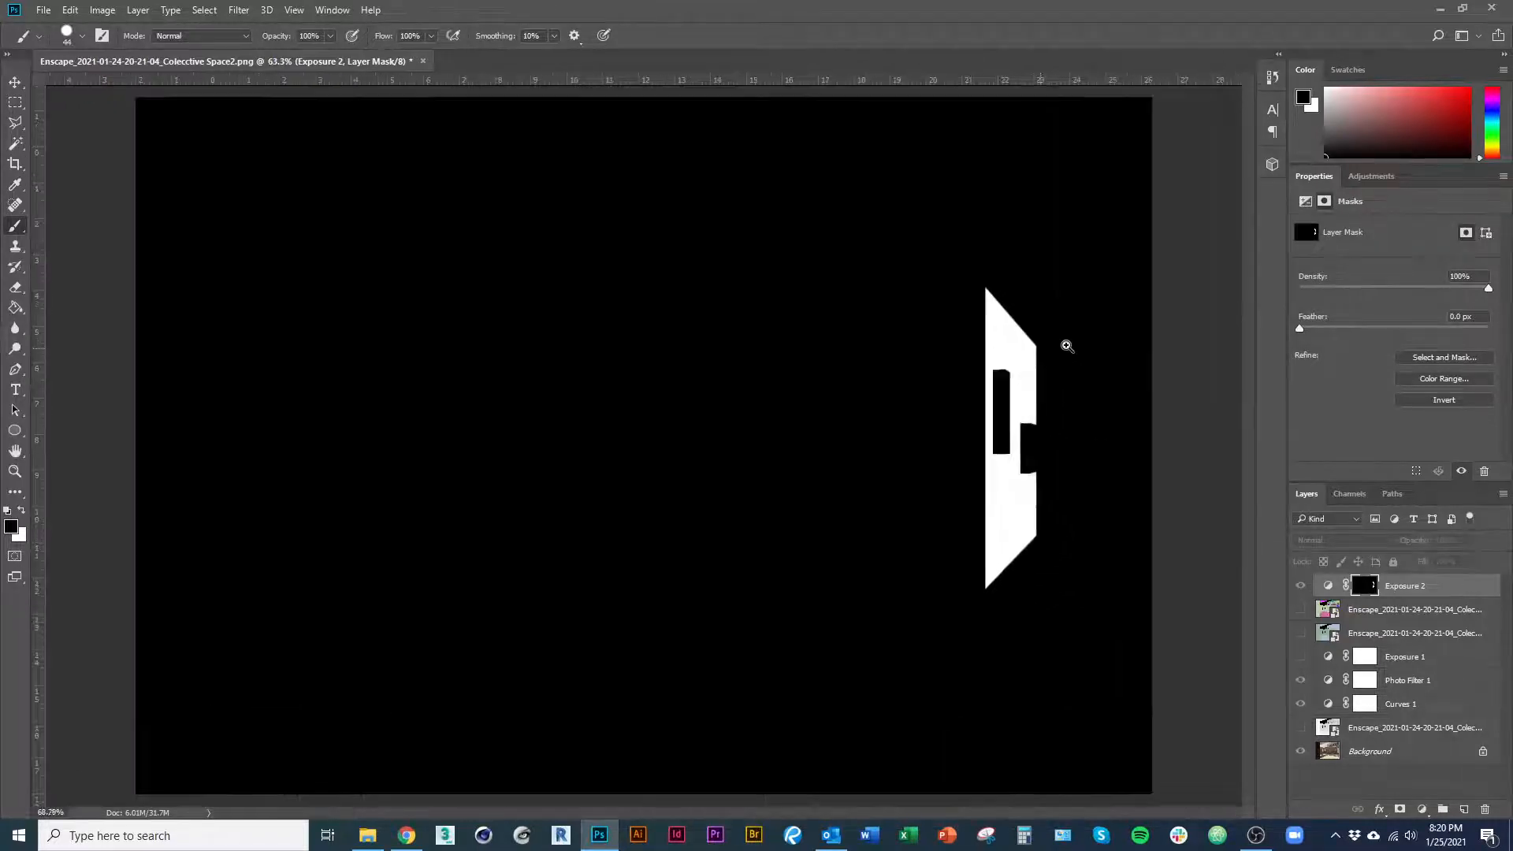
scroll(1108, 348, "down", 1)
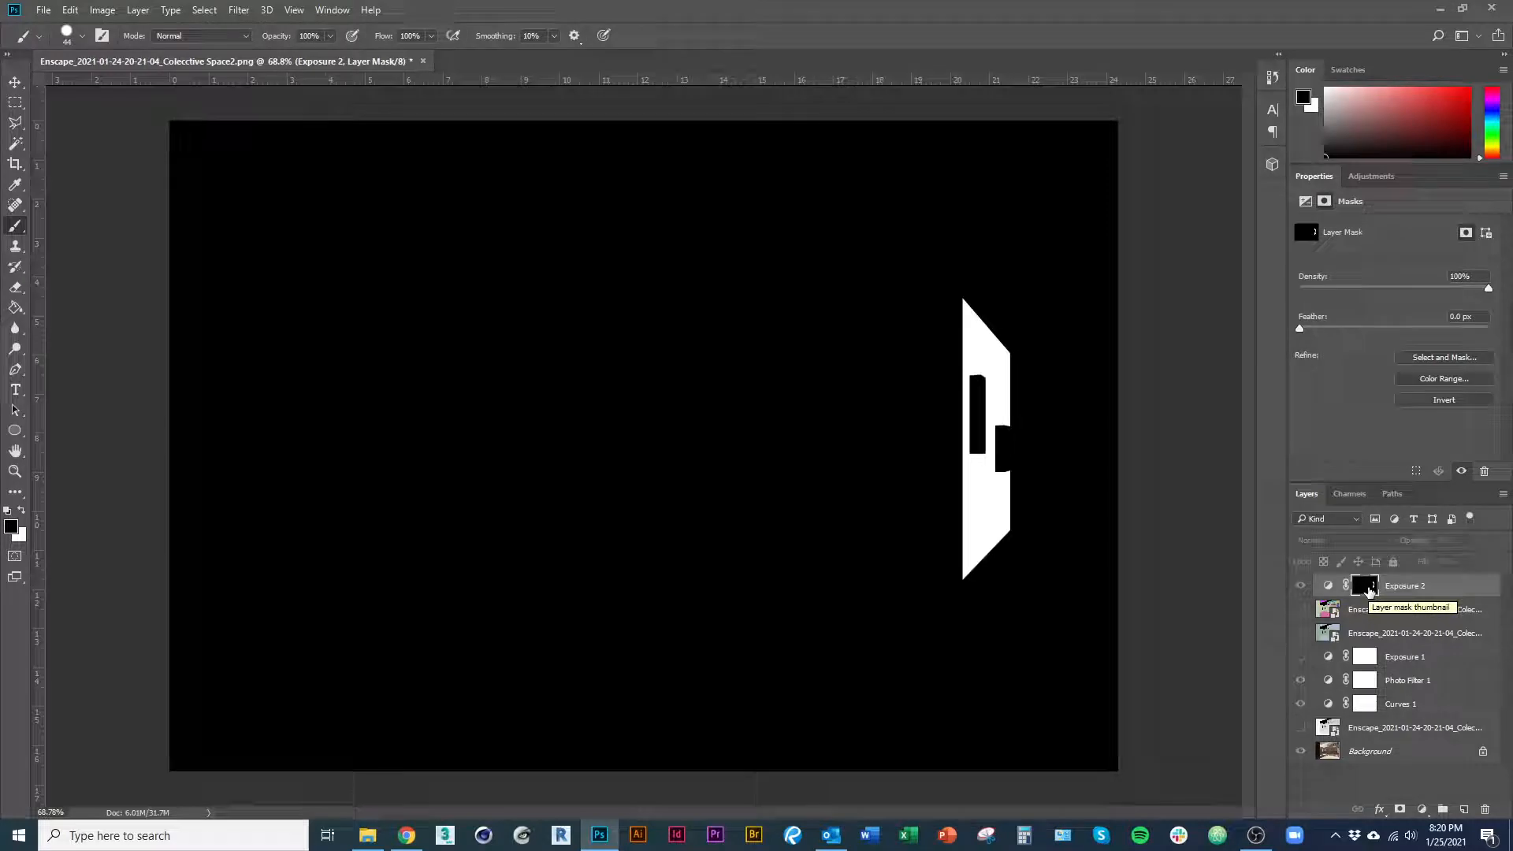
Return to the image view and compare it with the Exposure 2 layer mask disabled and enabled.
left_click(1369, 591, "alt")
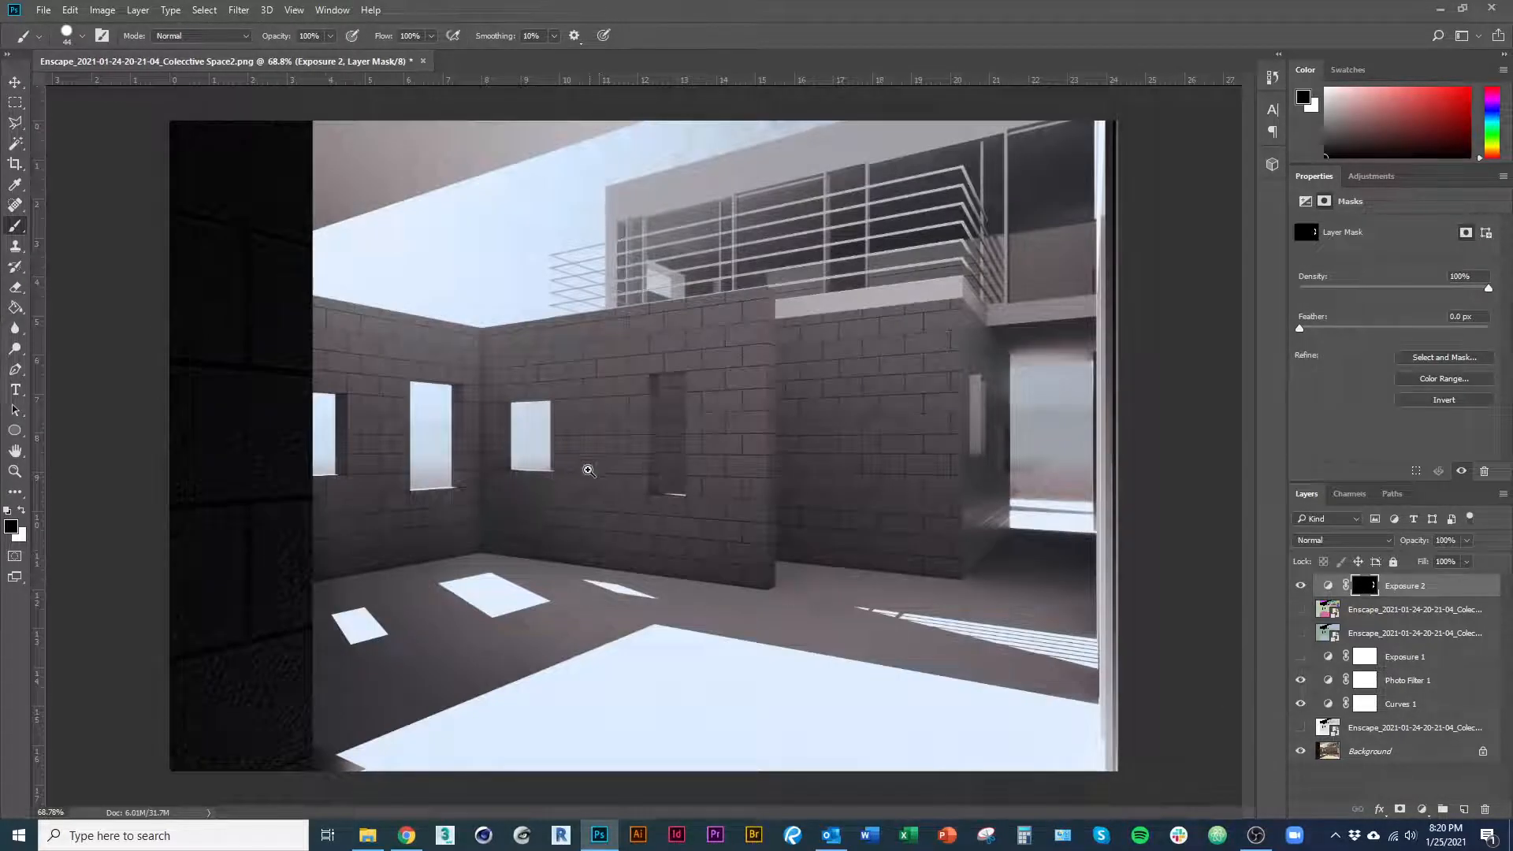
scroll(757, 573, "down", 2)
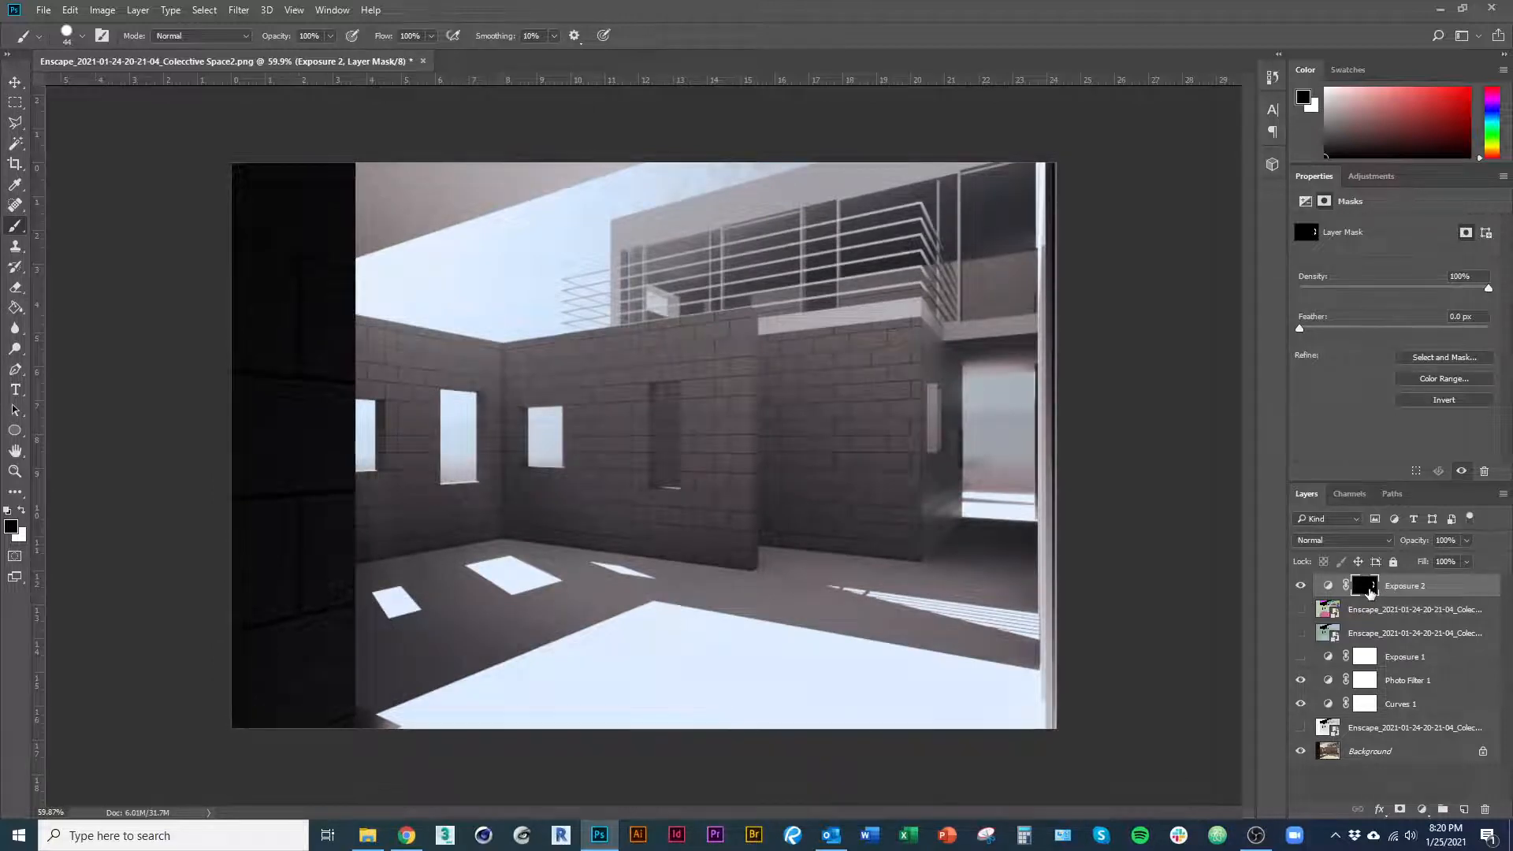
left_click(1369, 591, "shift")
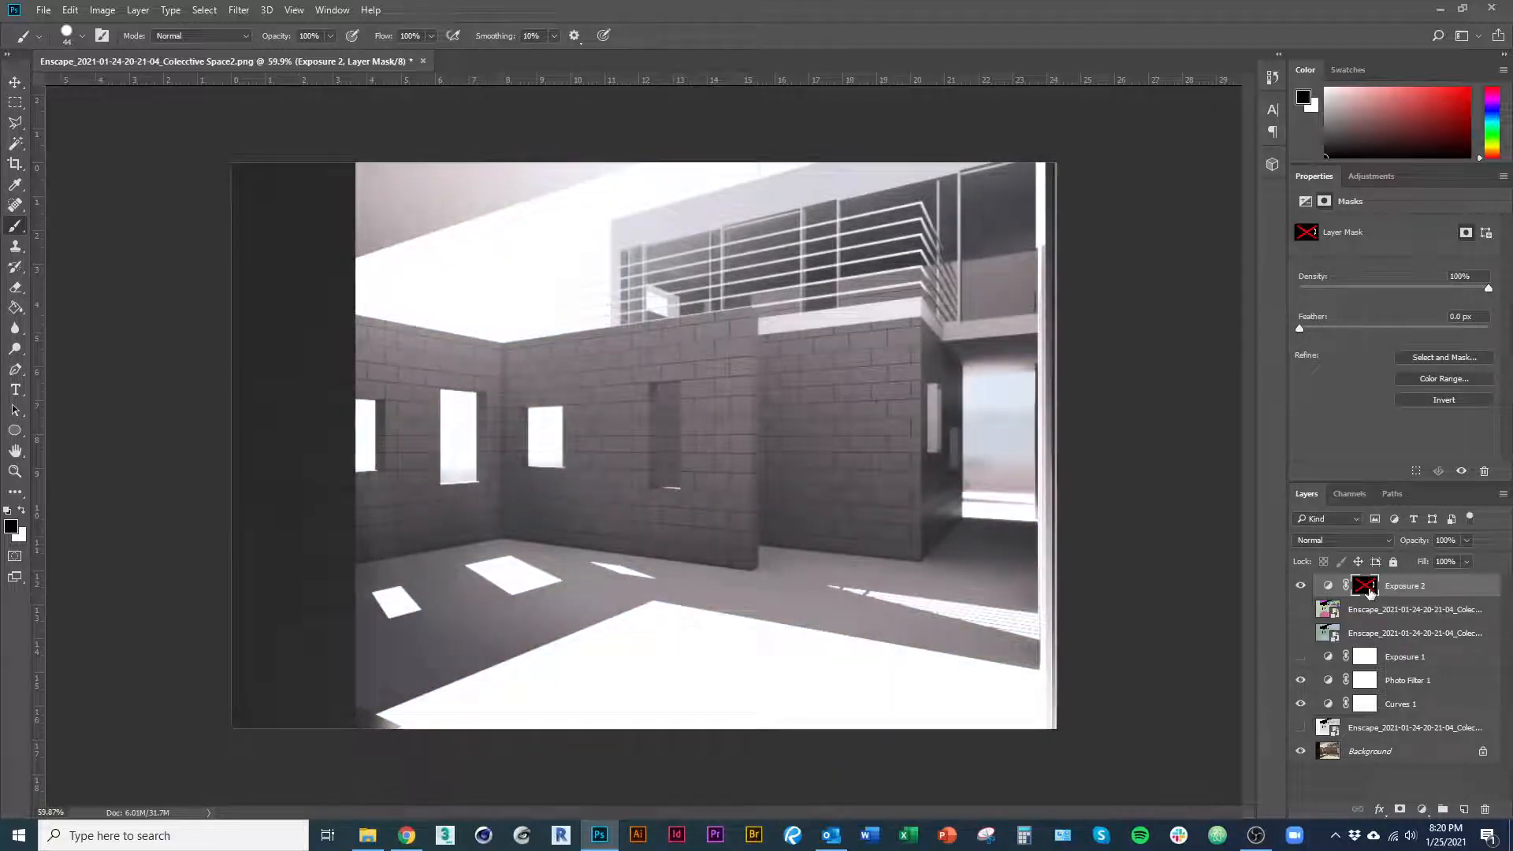
left_click(1369, 591, "shift")
left_click(1369, 591, "shift")
left_click(1369, 591, "shift")
left_click(1369, 591, "shift")
left_click(1368, 592, "shift")
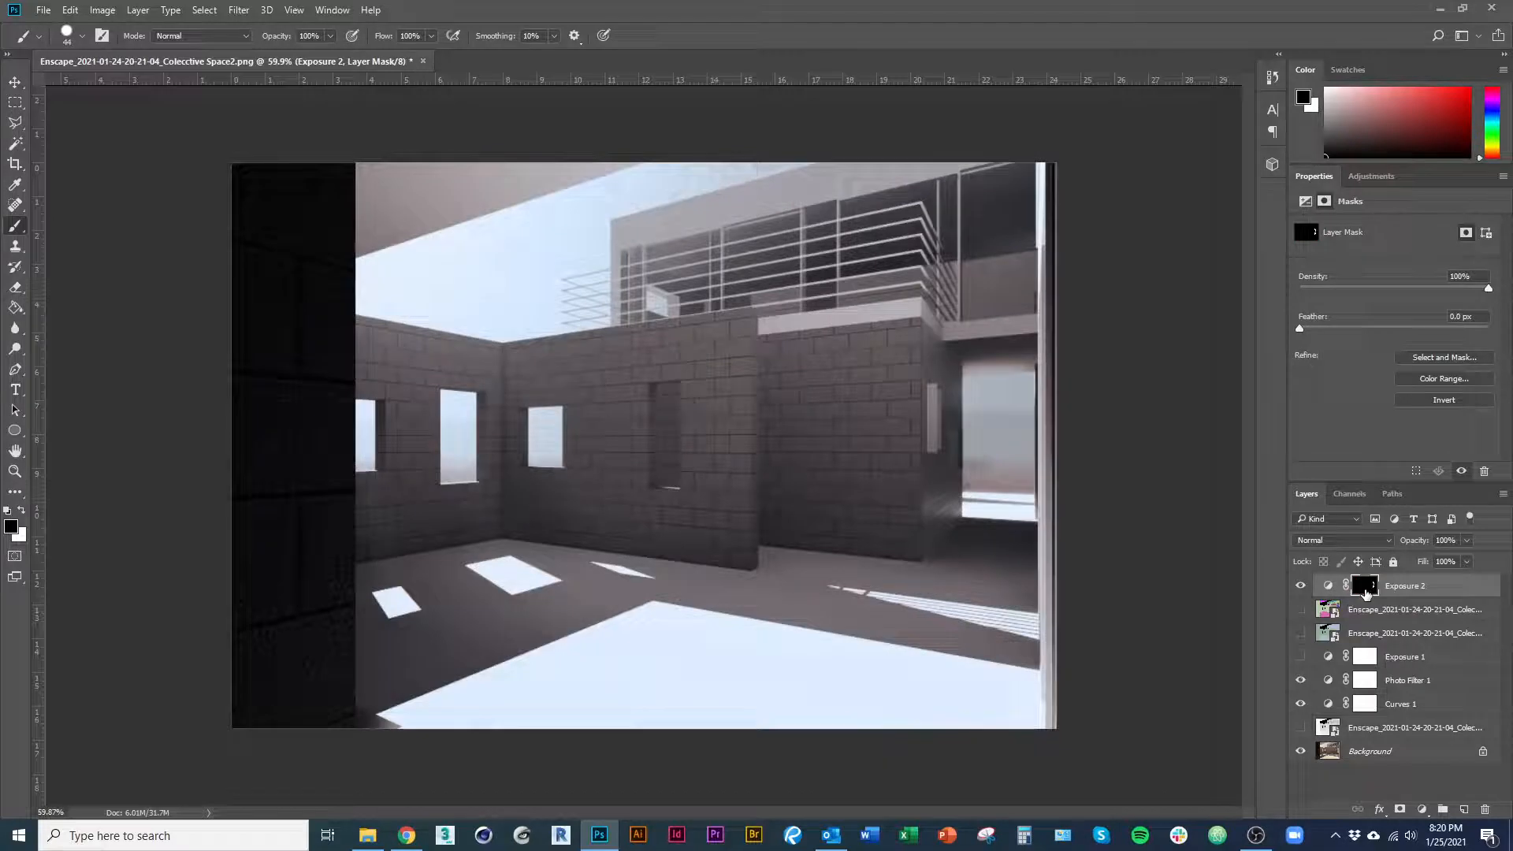
left_click(1367, 592, "shift")
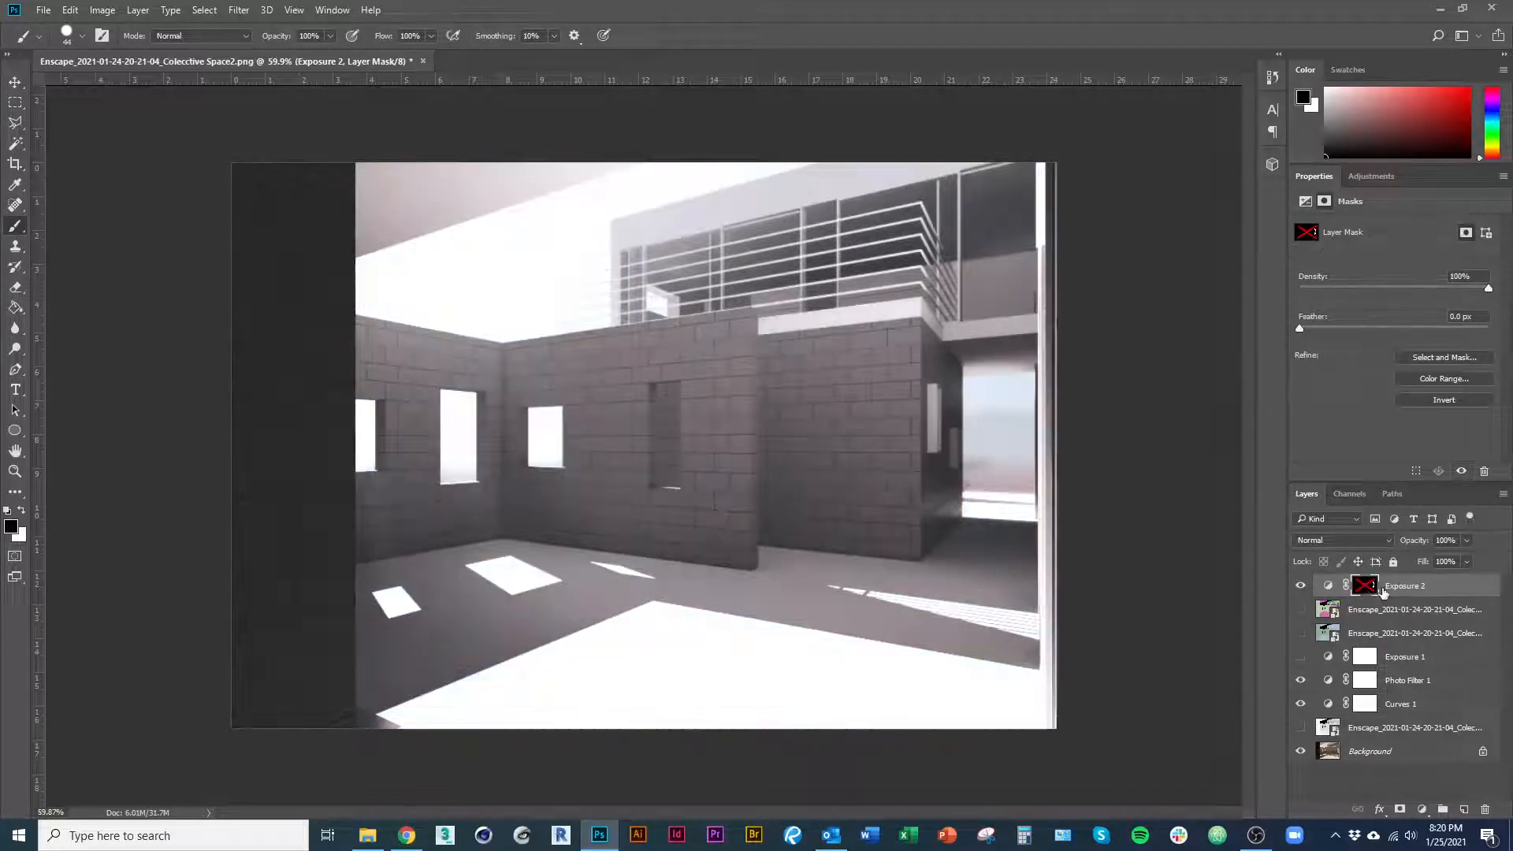
left_click(1372, 592, "shift")
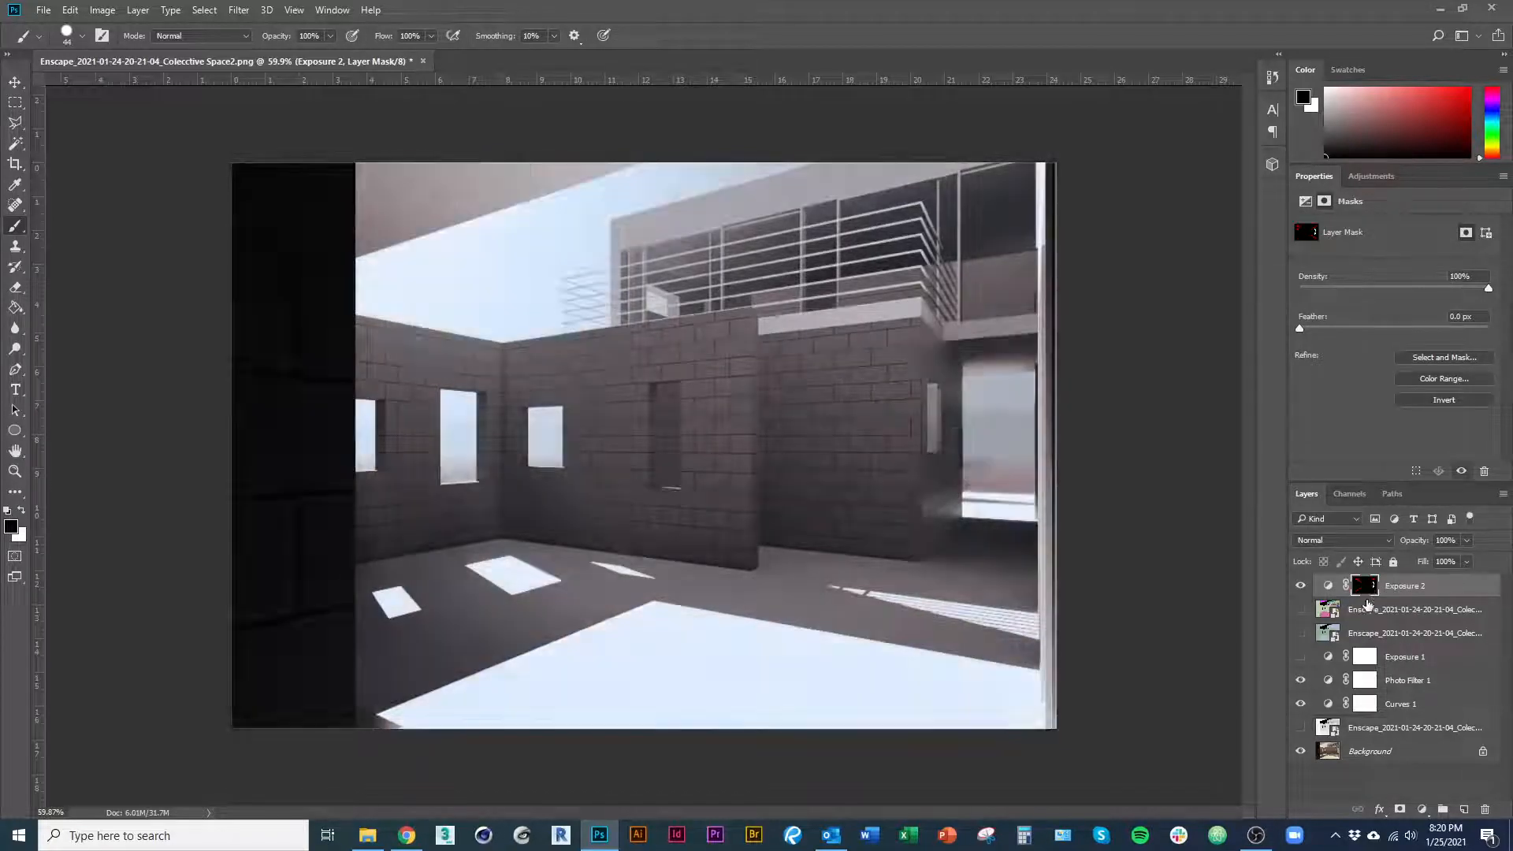
Hide Exposure 2, delete its layer mask and remove the adjustment layer.
left_click(1301, 586)
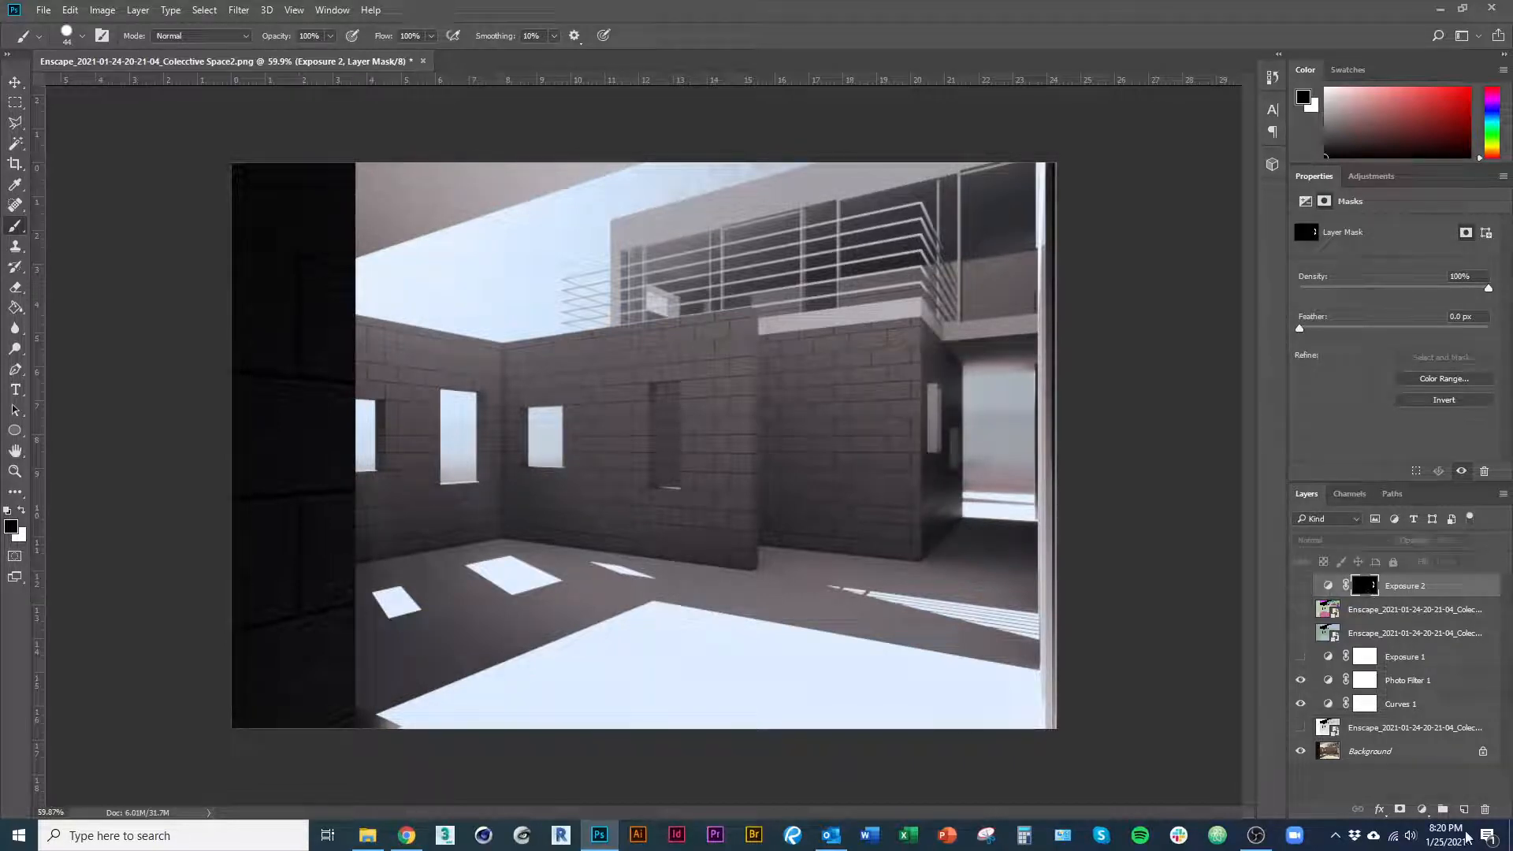
left_click(1487, 811)
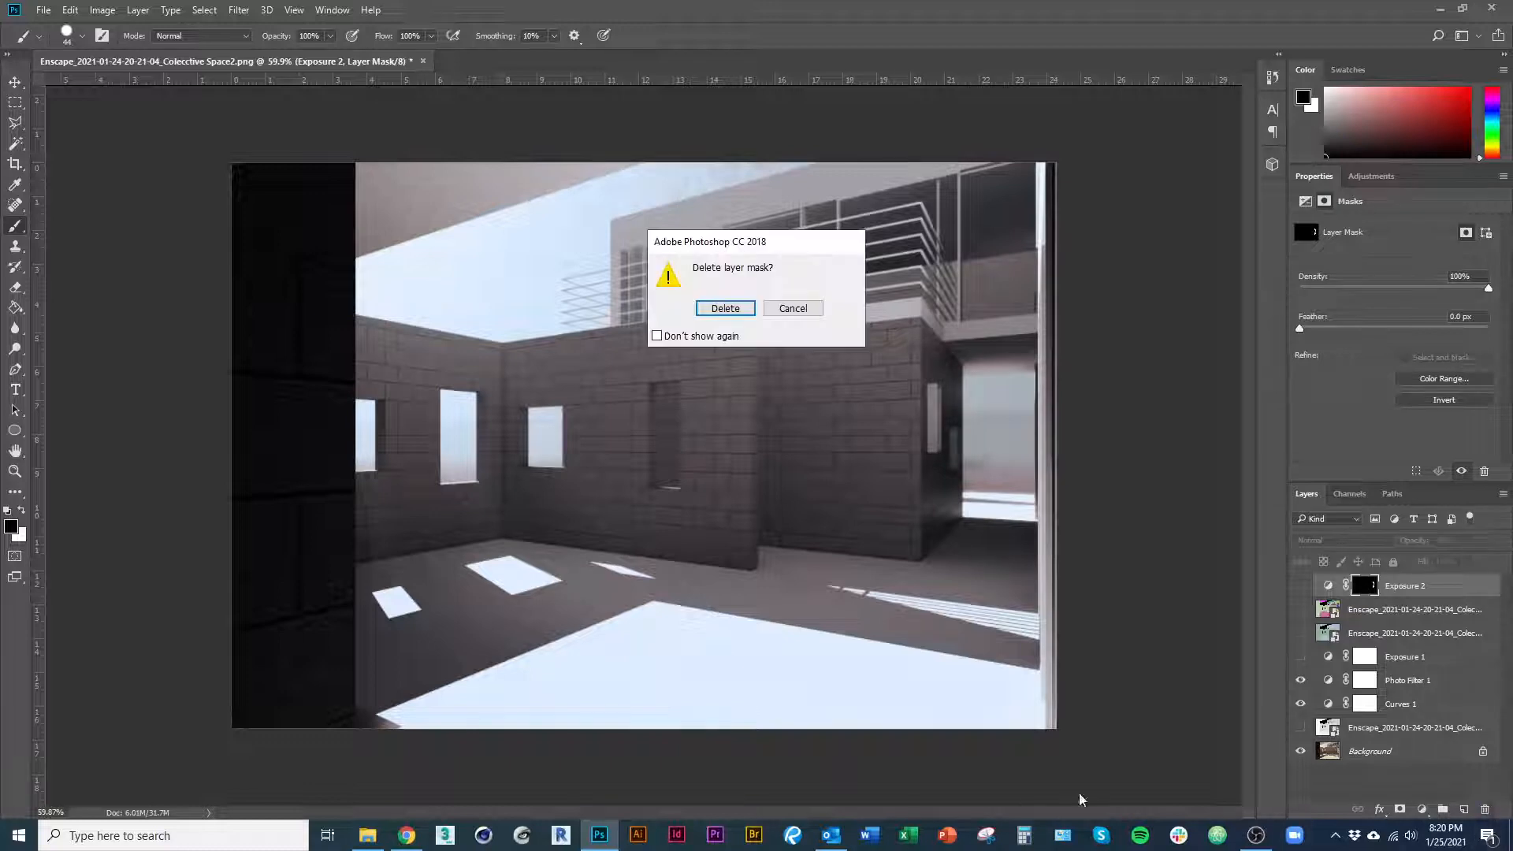
left_click(725, 308)
left_click_drag(1337, 599, 1487, 811)
Show the object ID pass over the whole image, activate the Magic Wand tool, and hide the pass again.
scroll(654, 467, "down", 2)
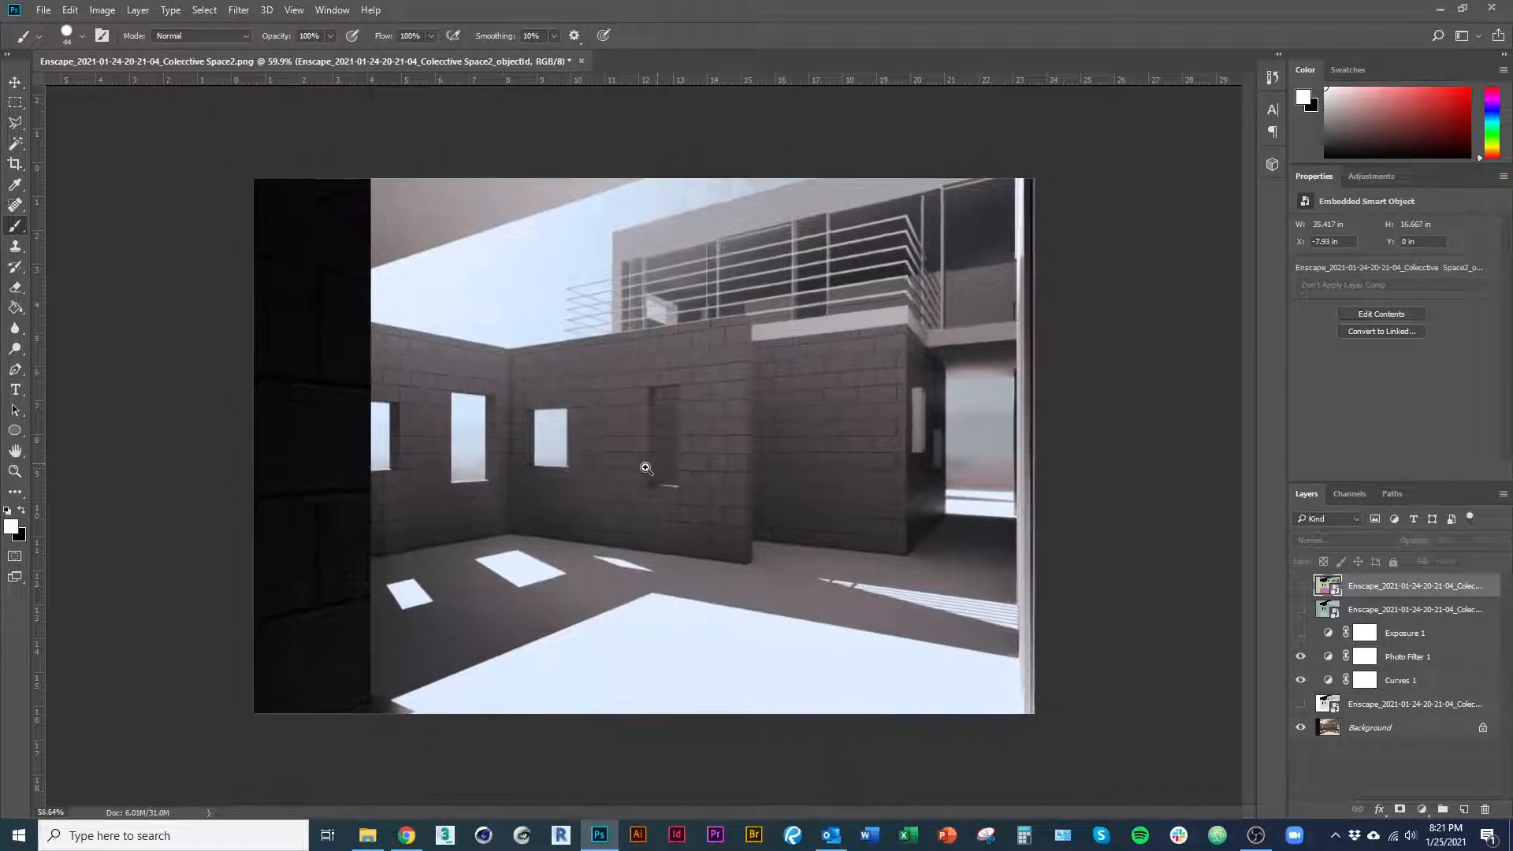
left_click(1301, 585)
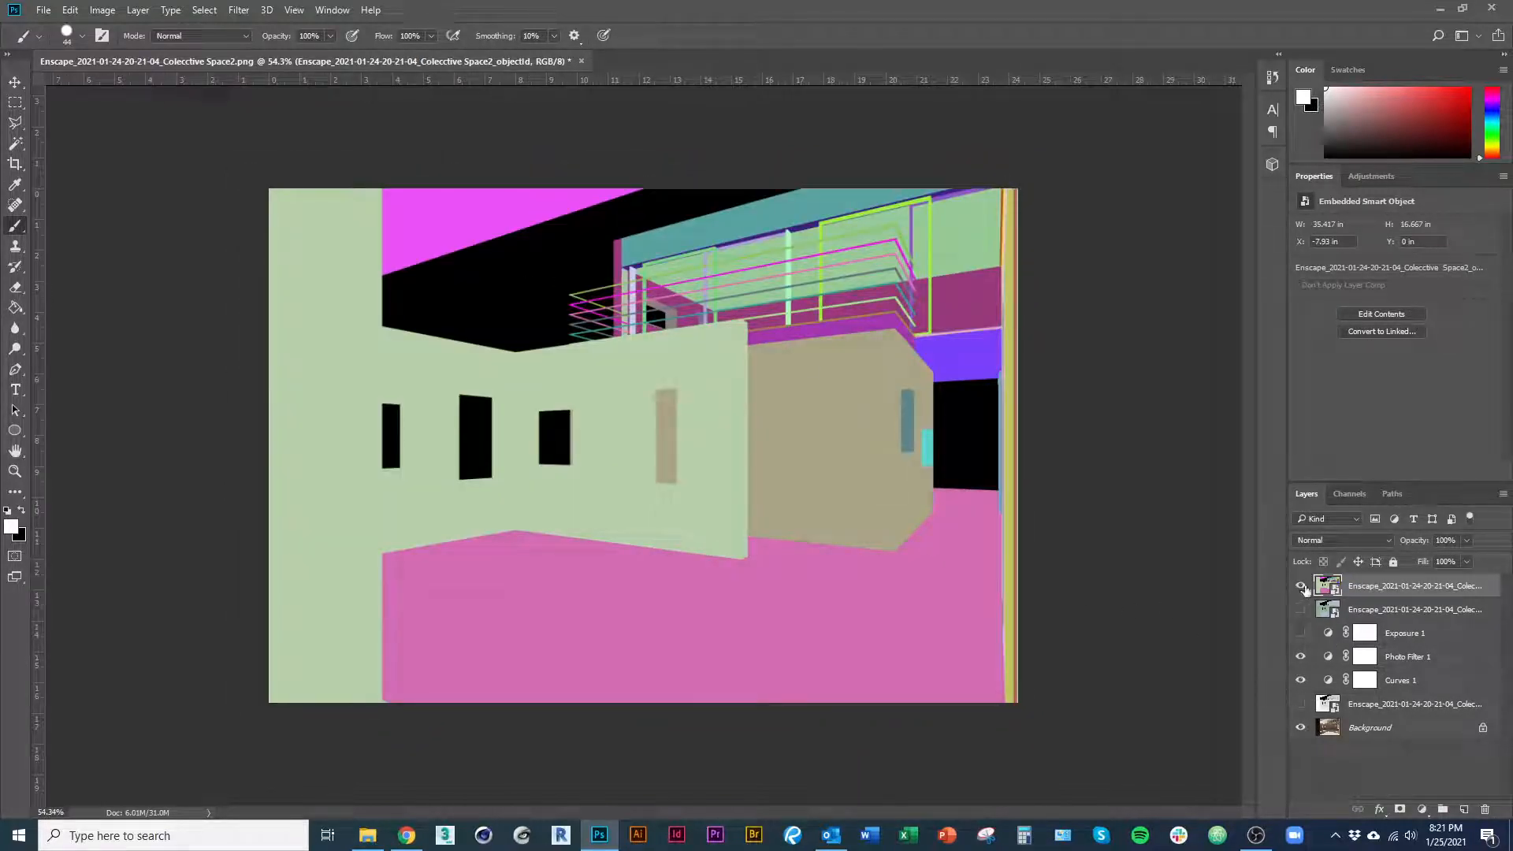
key("w")
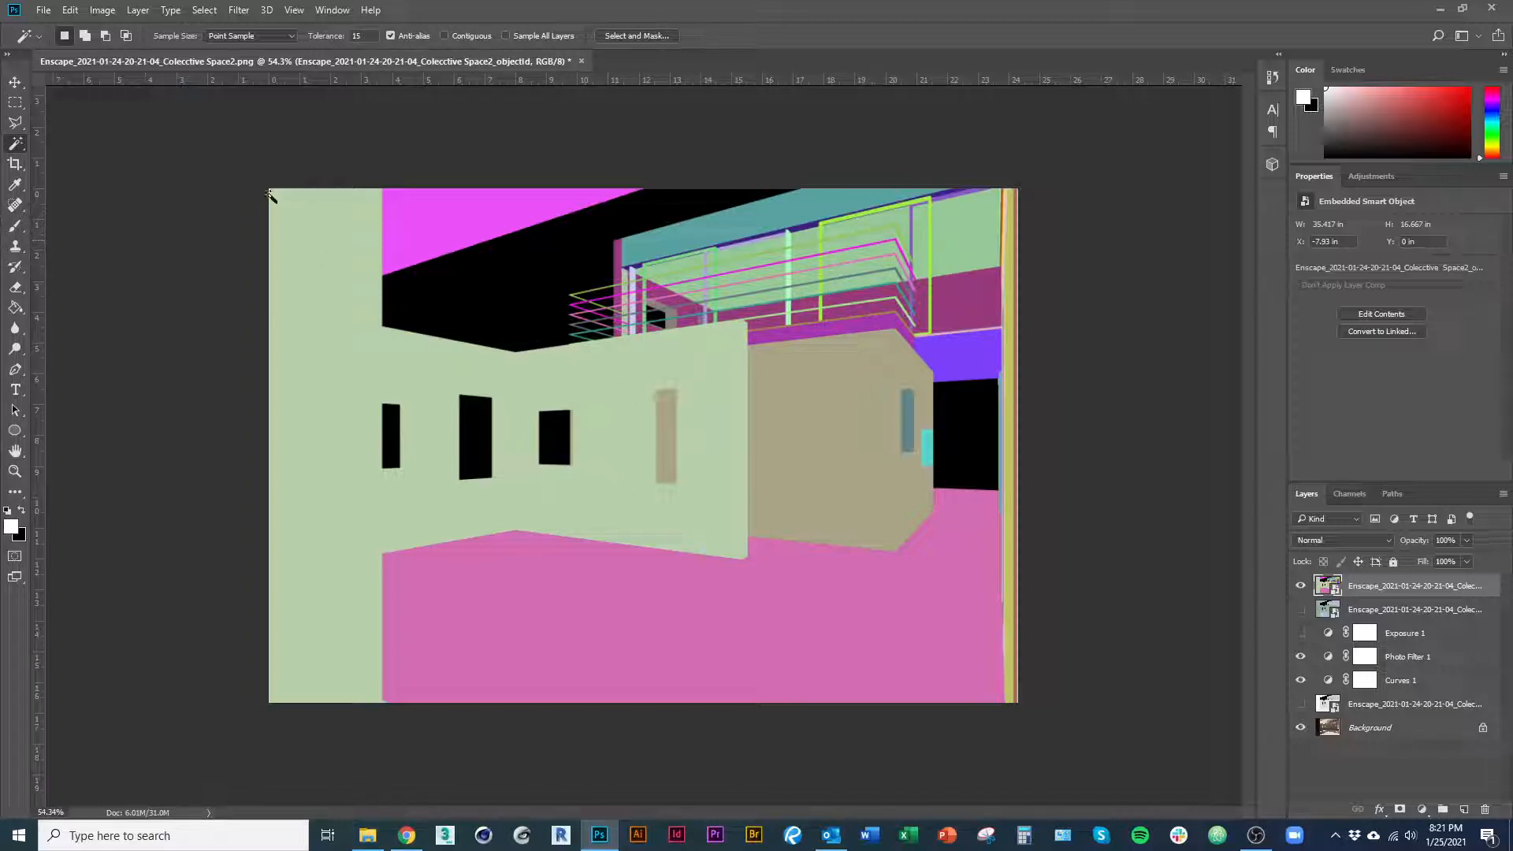
left_click(1301, 586)
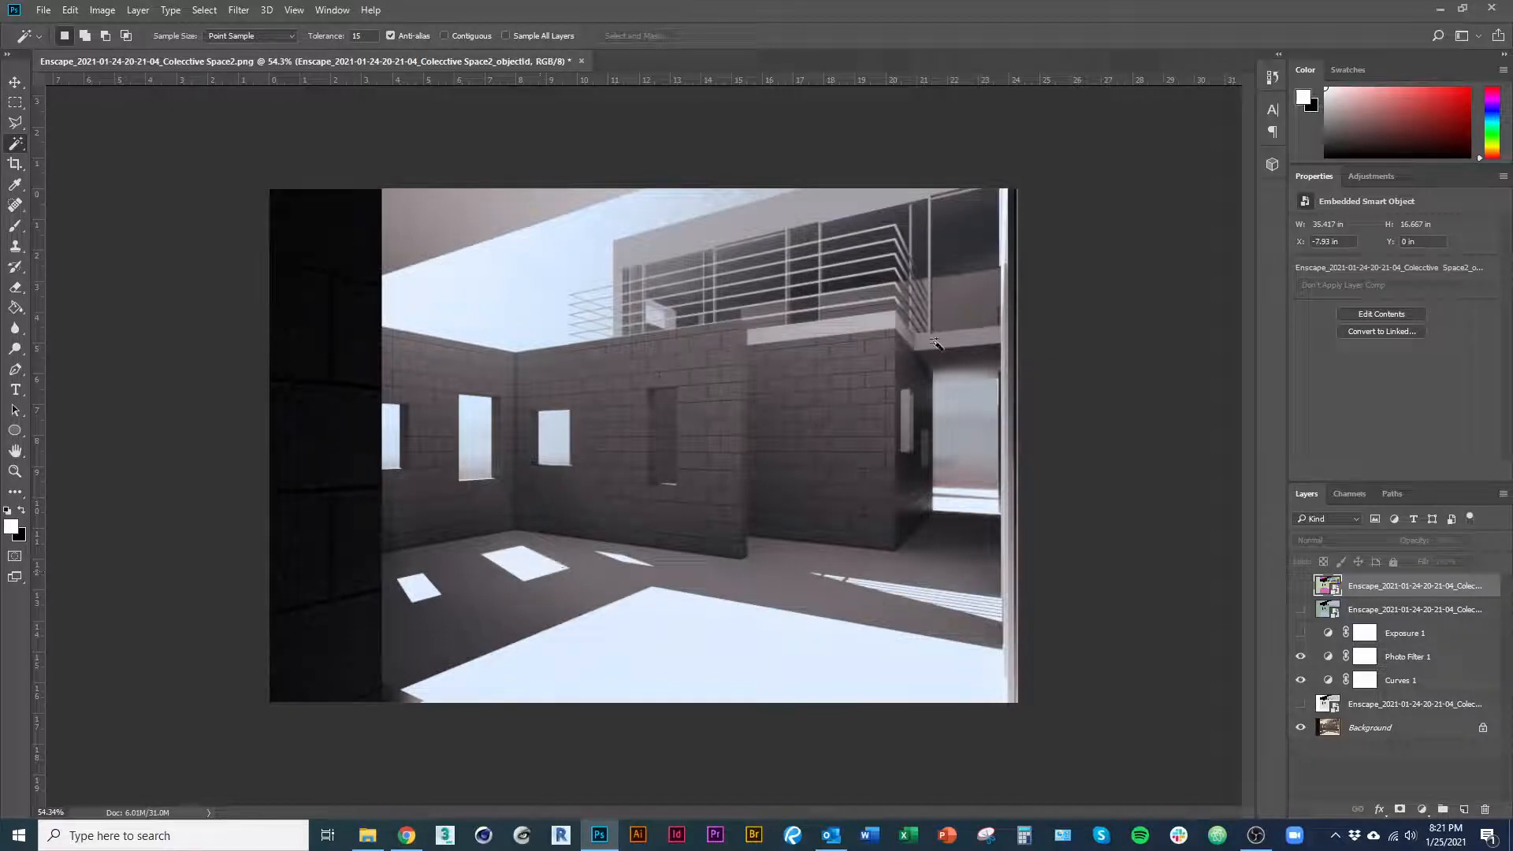
Switch to Chrome and search Google for "cutout people" in a new tab.
mouse_move(407, 842)
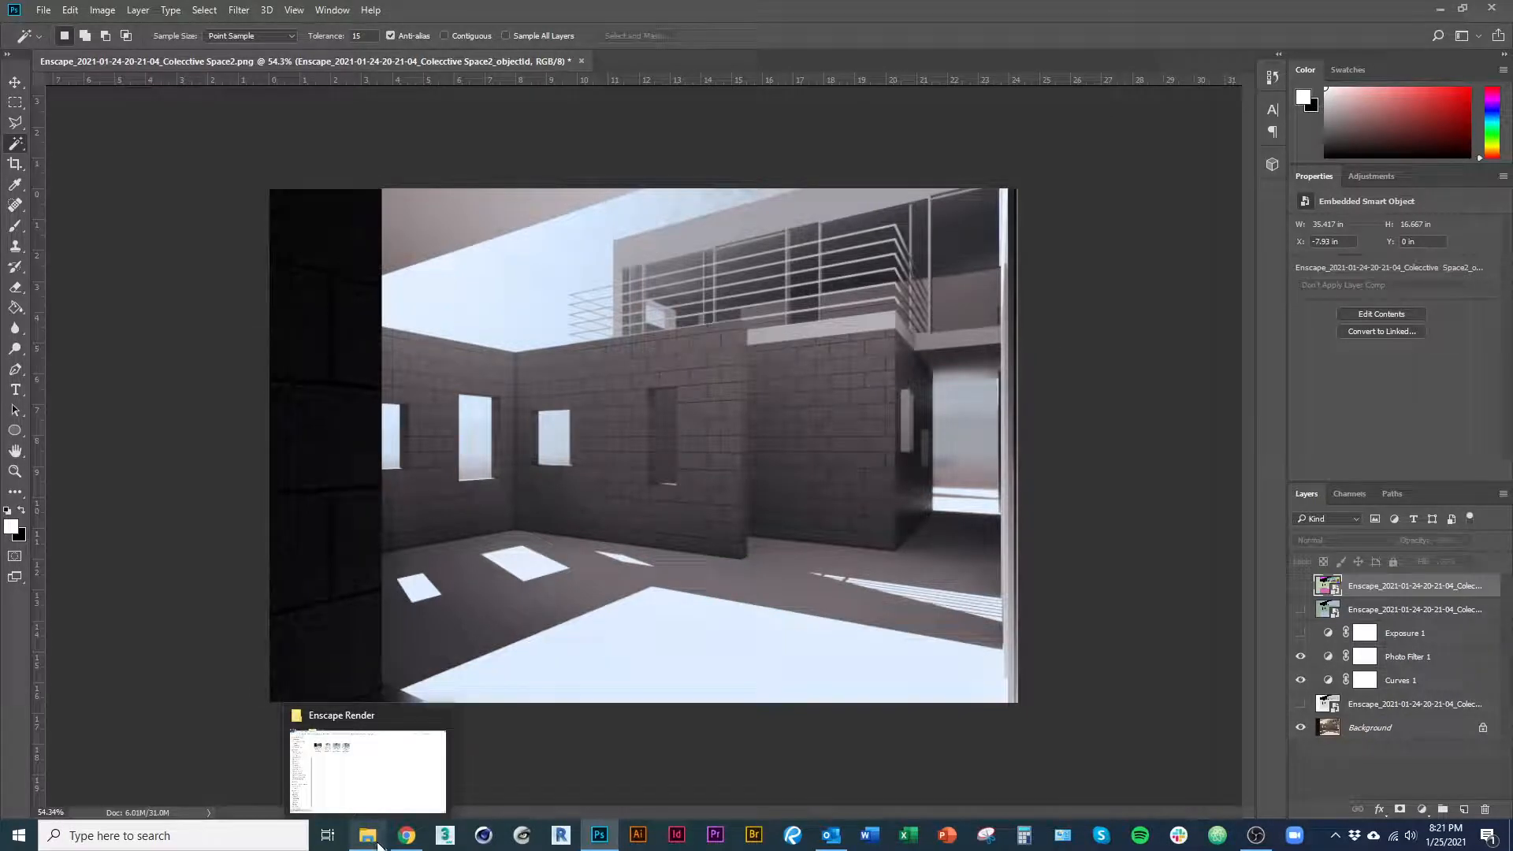
left_click(406, 837)
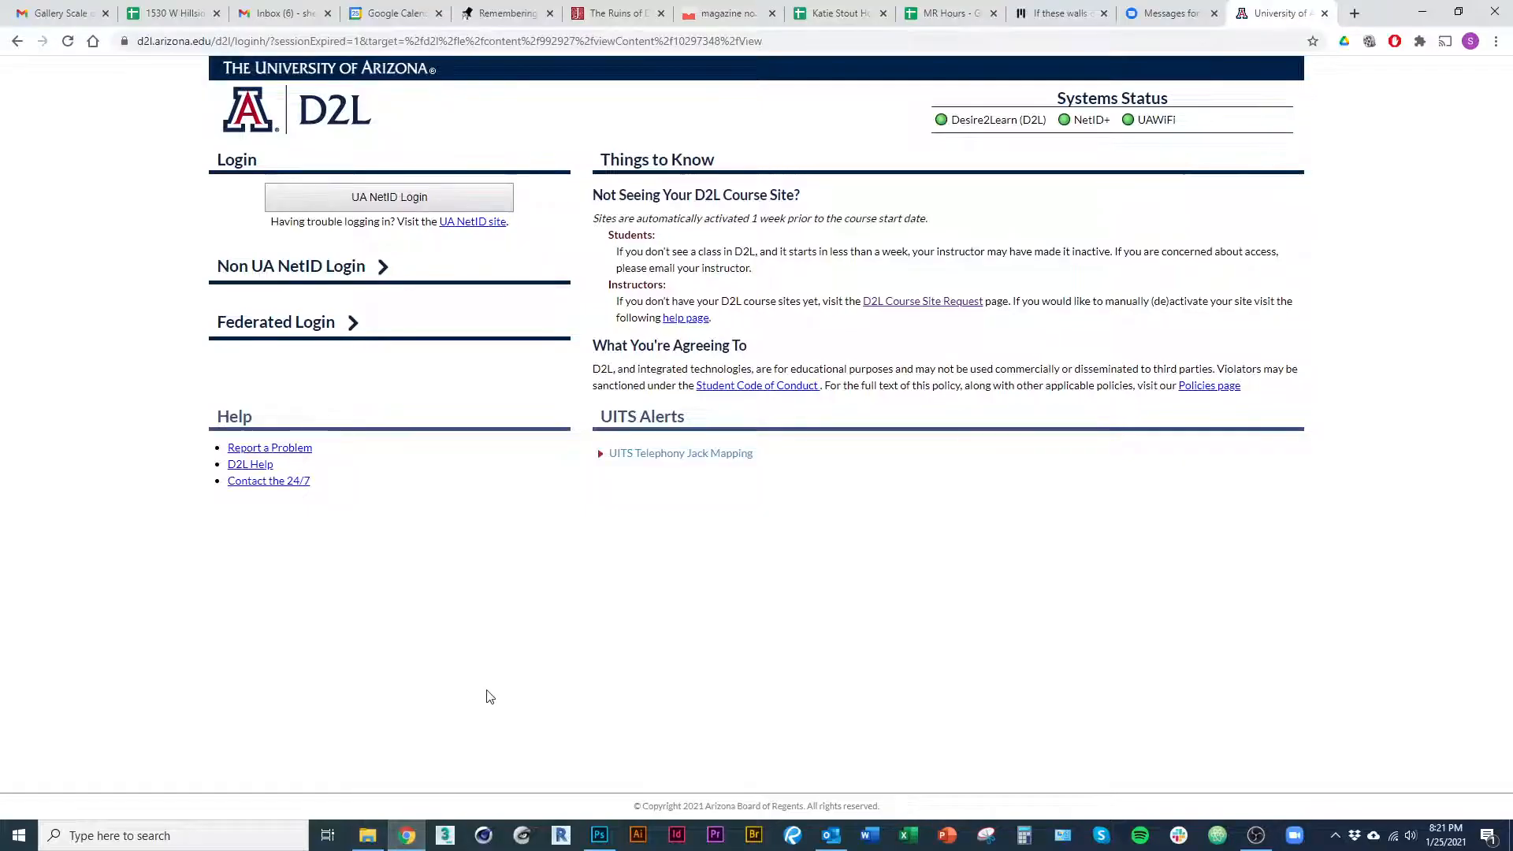
key("ctrl+t")
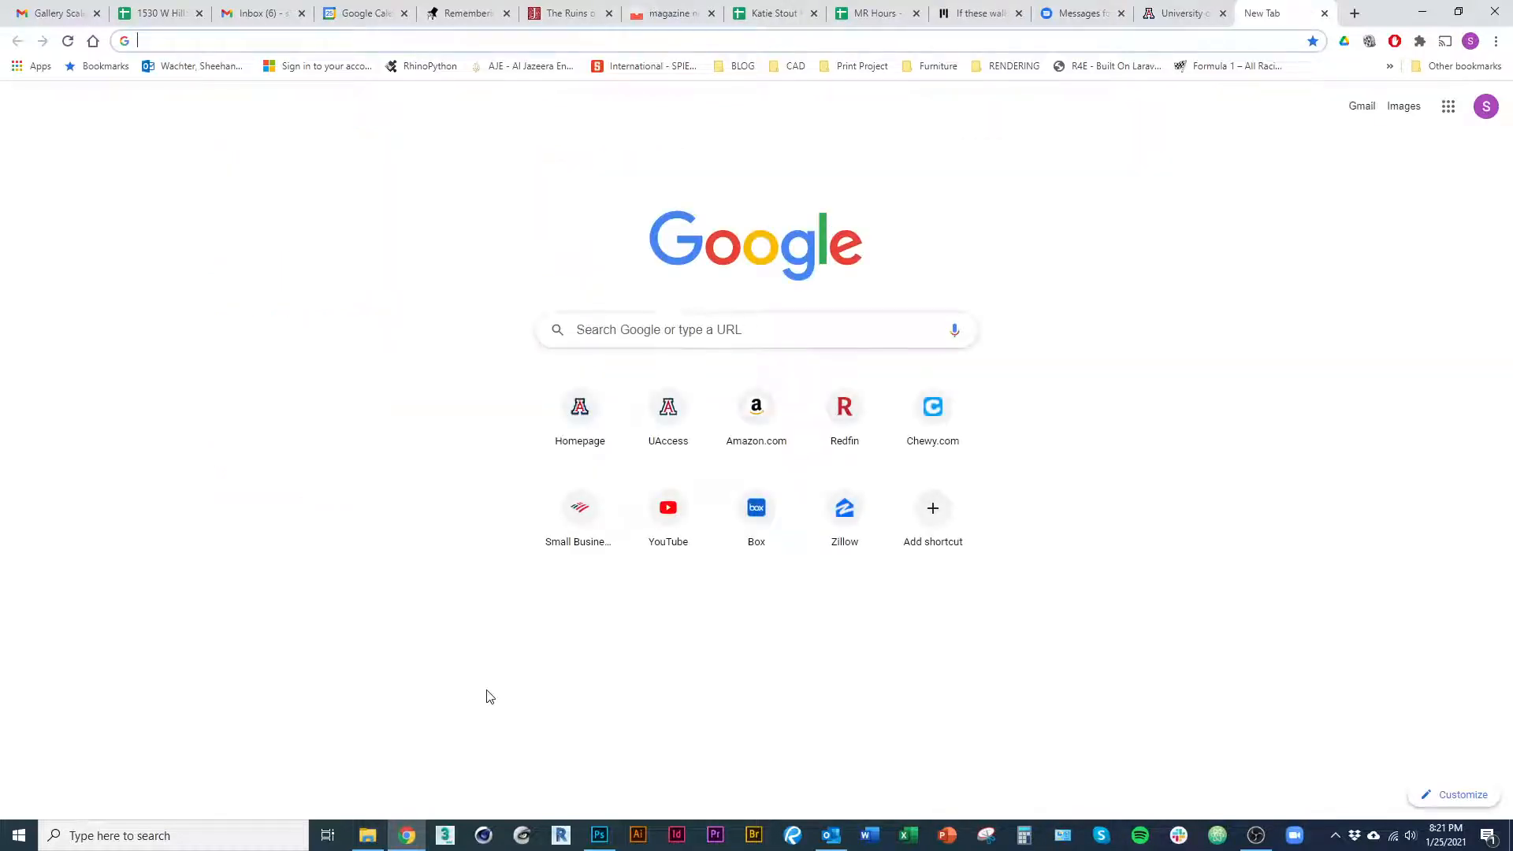
type("cutout people")
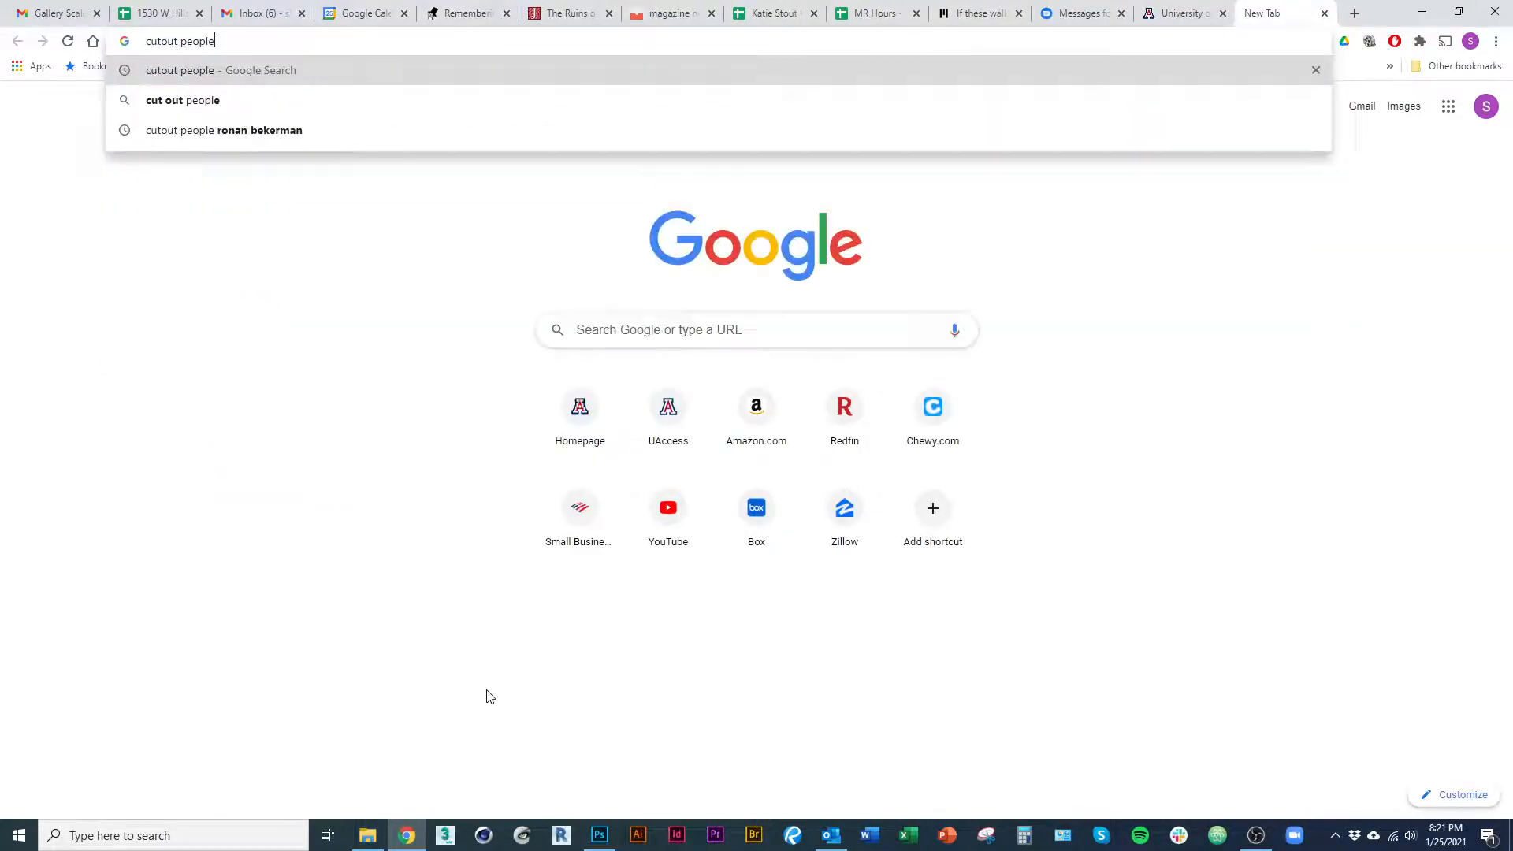
key("Return")
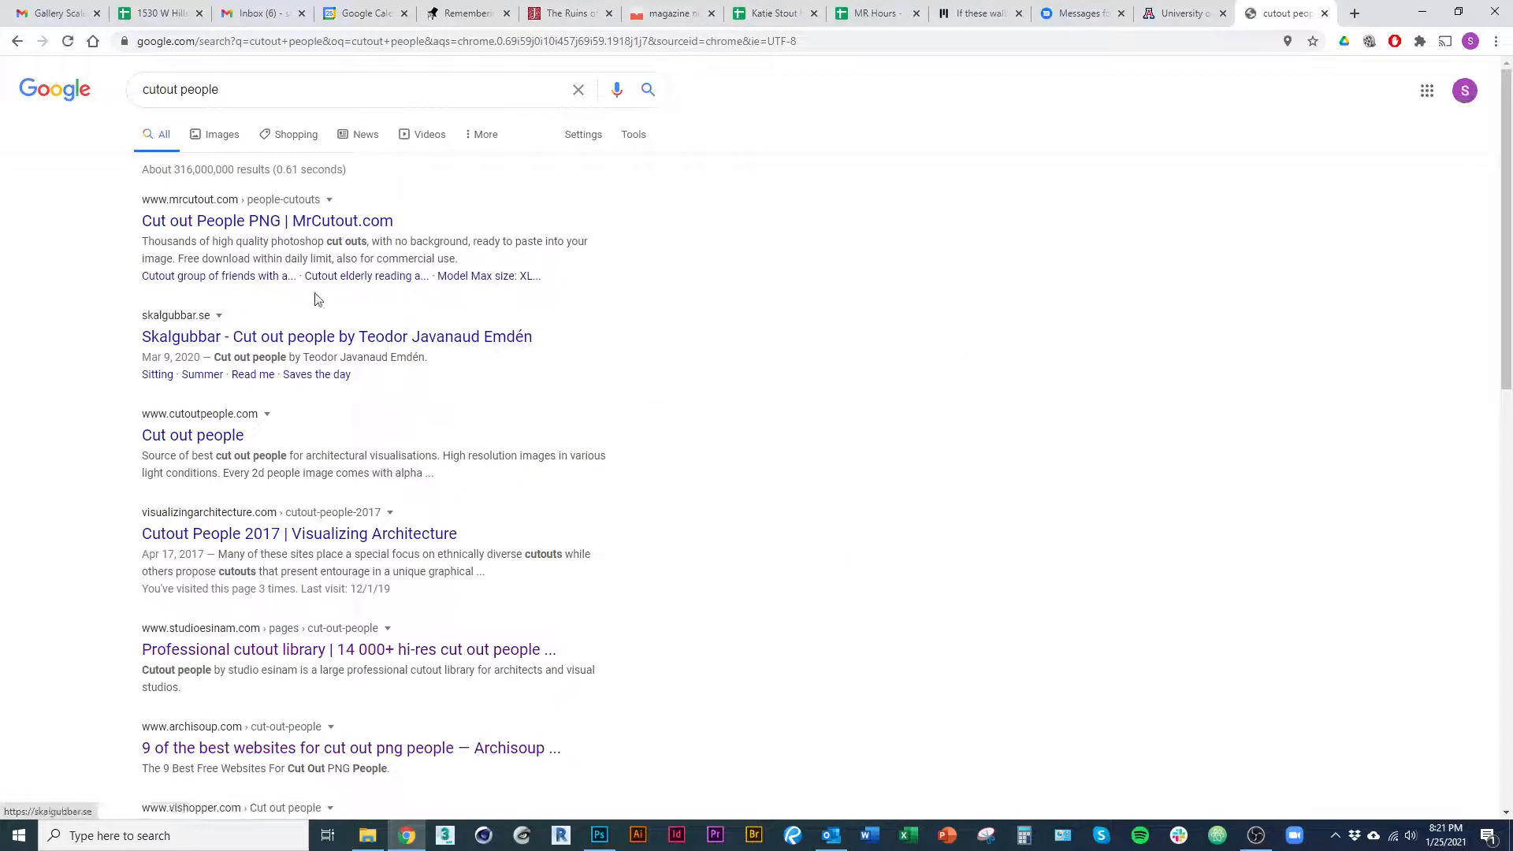
Show the image results for the search and open the size filter options.
left_click(216, 148)
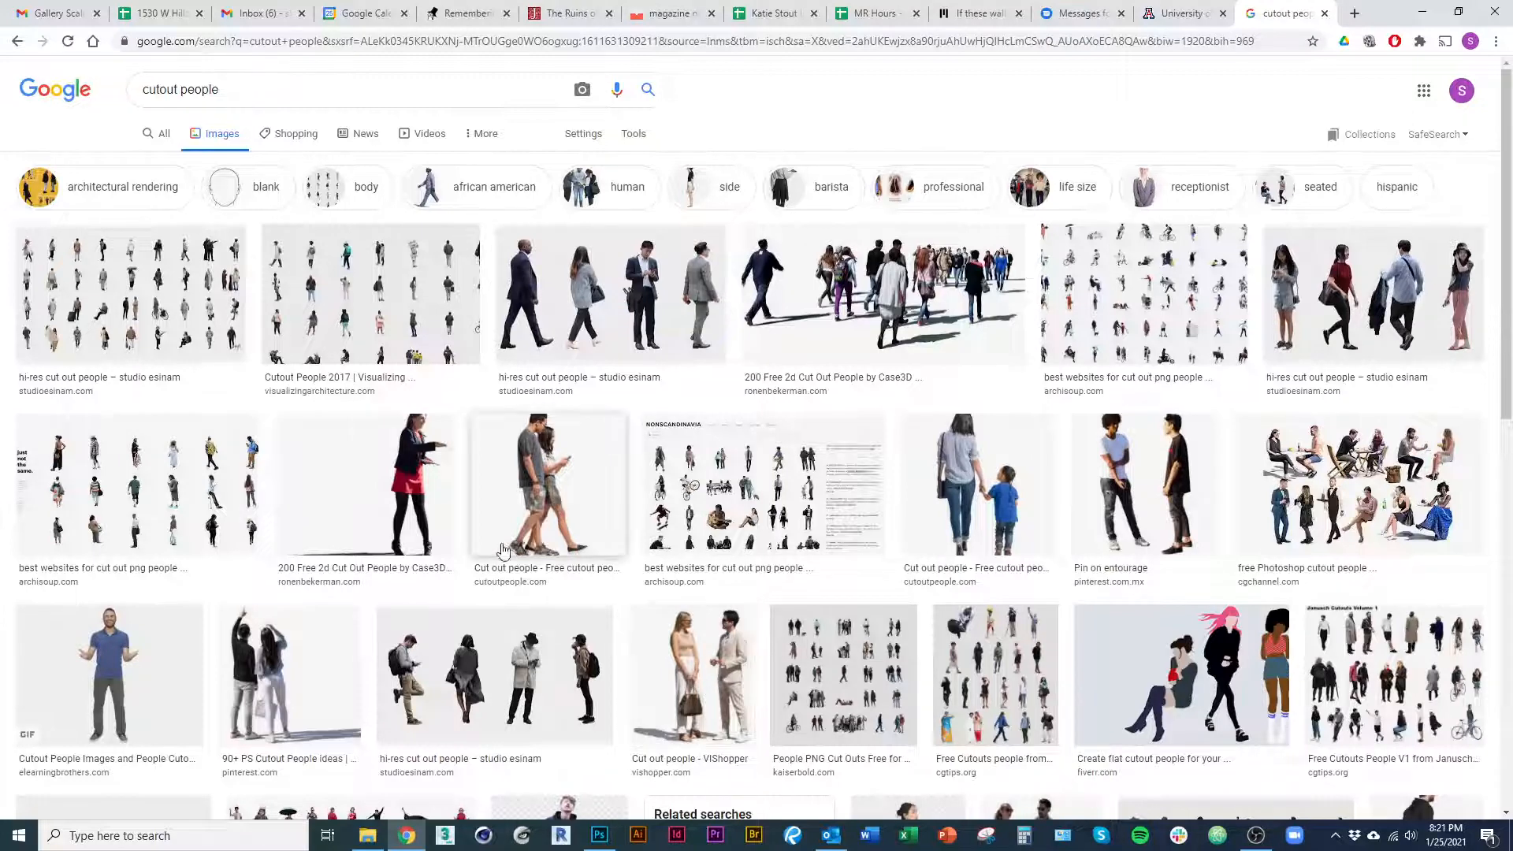
left_click(633, 134)
left_click(136, 163)
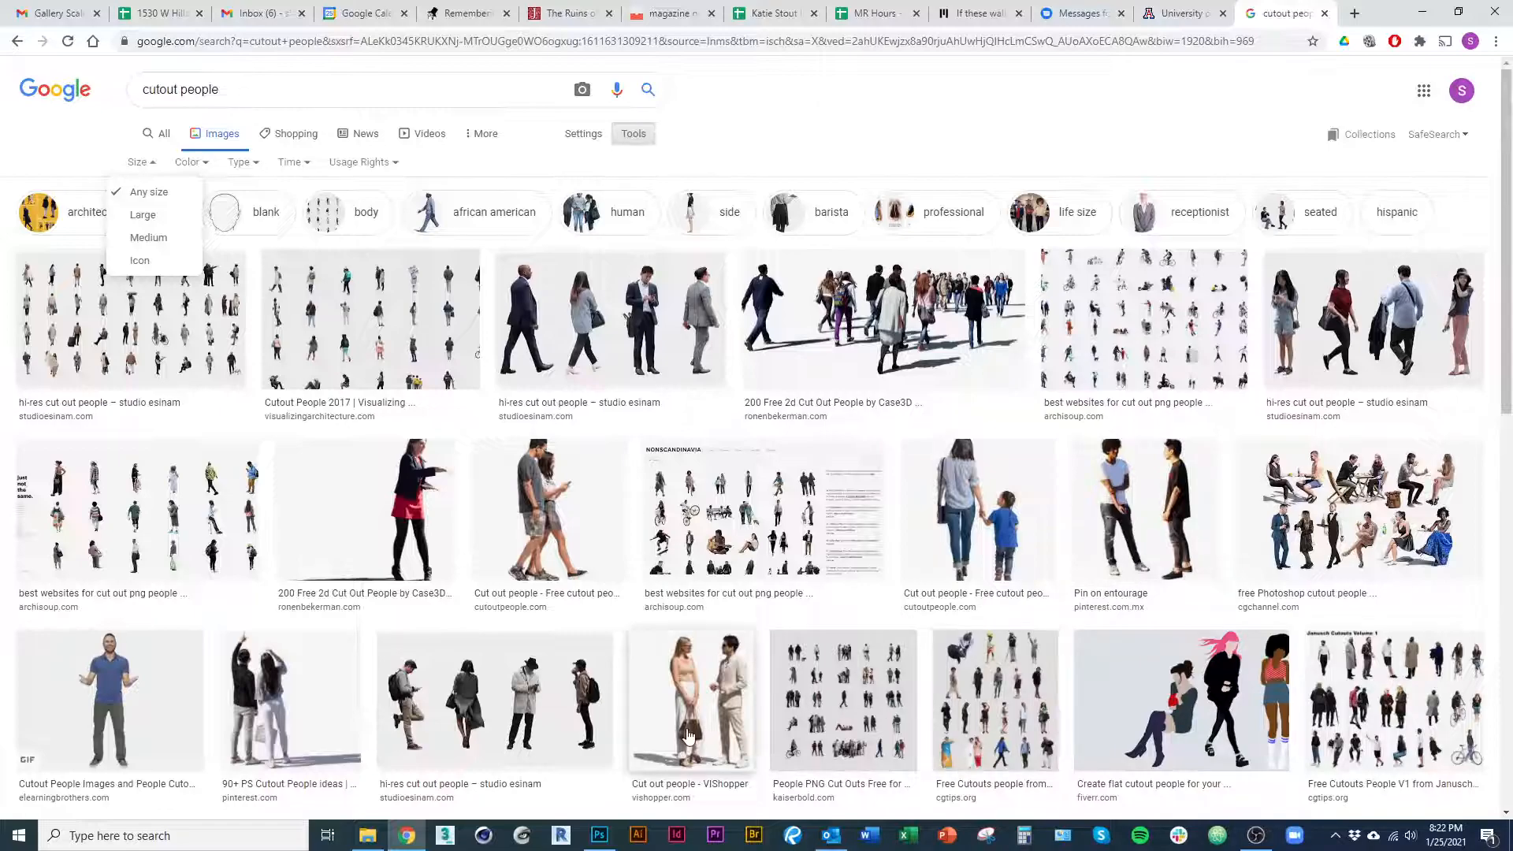
Check the rendering in Photoshop, return to Chrome, and look through the cutout people image results for suitable figures.
left_click(599, 836)
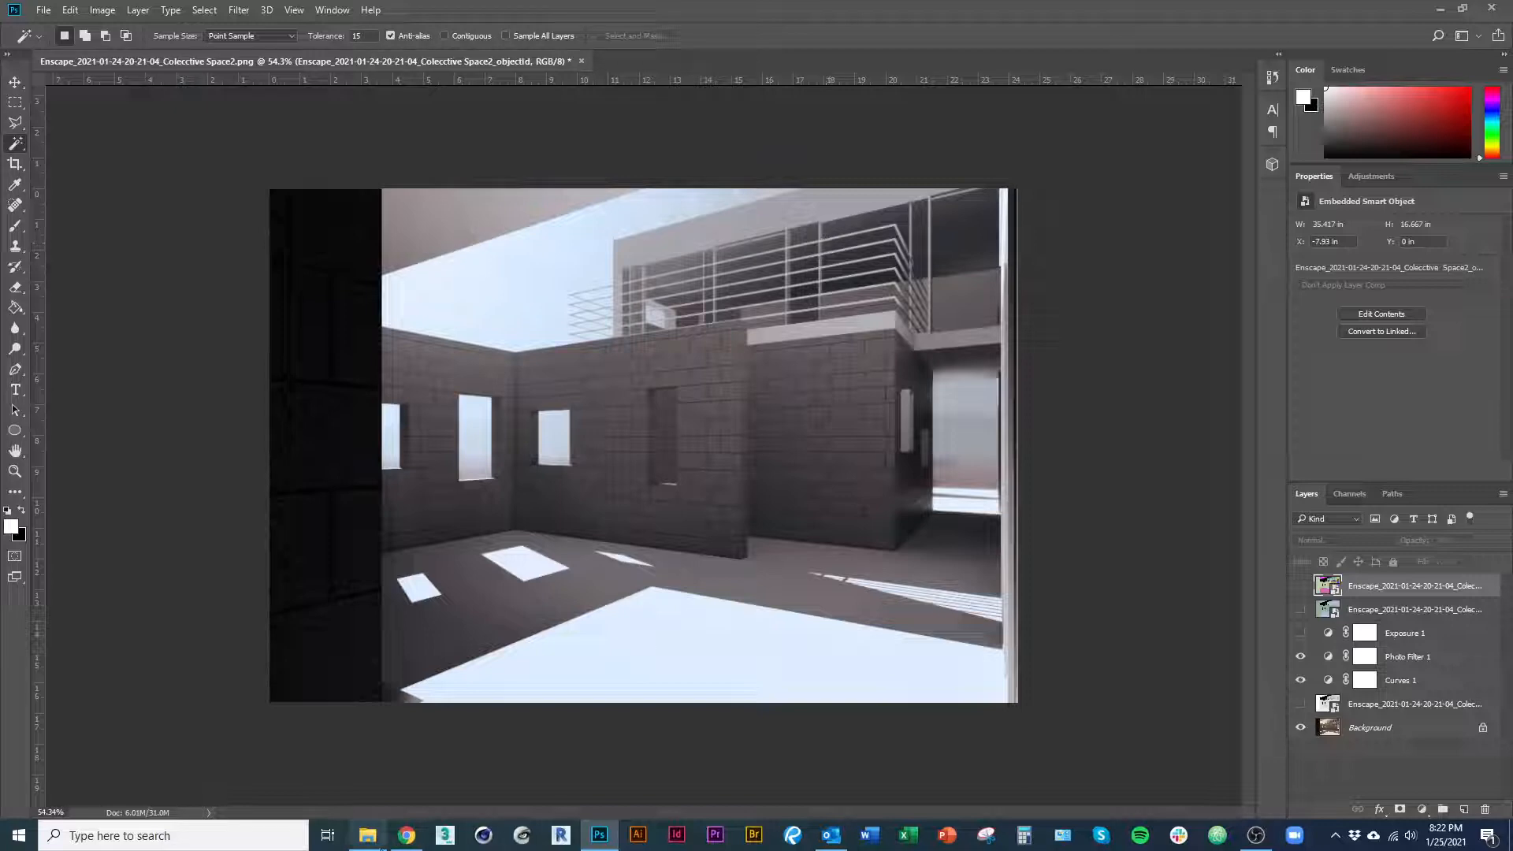
left_click(407, 835)
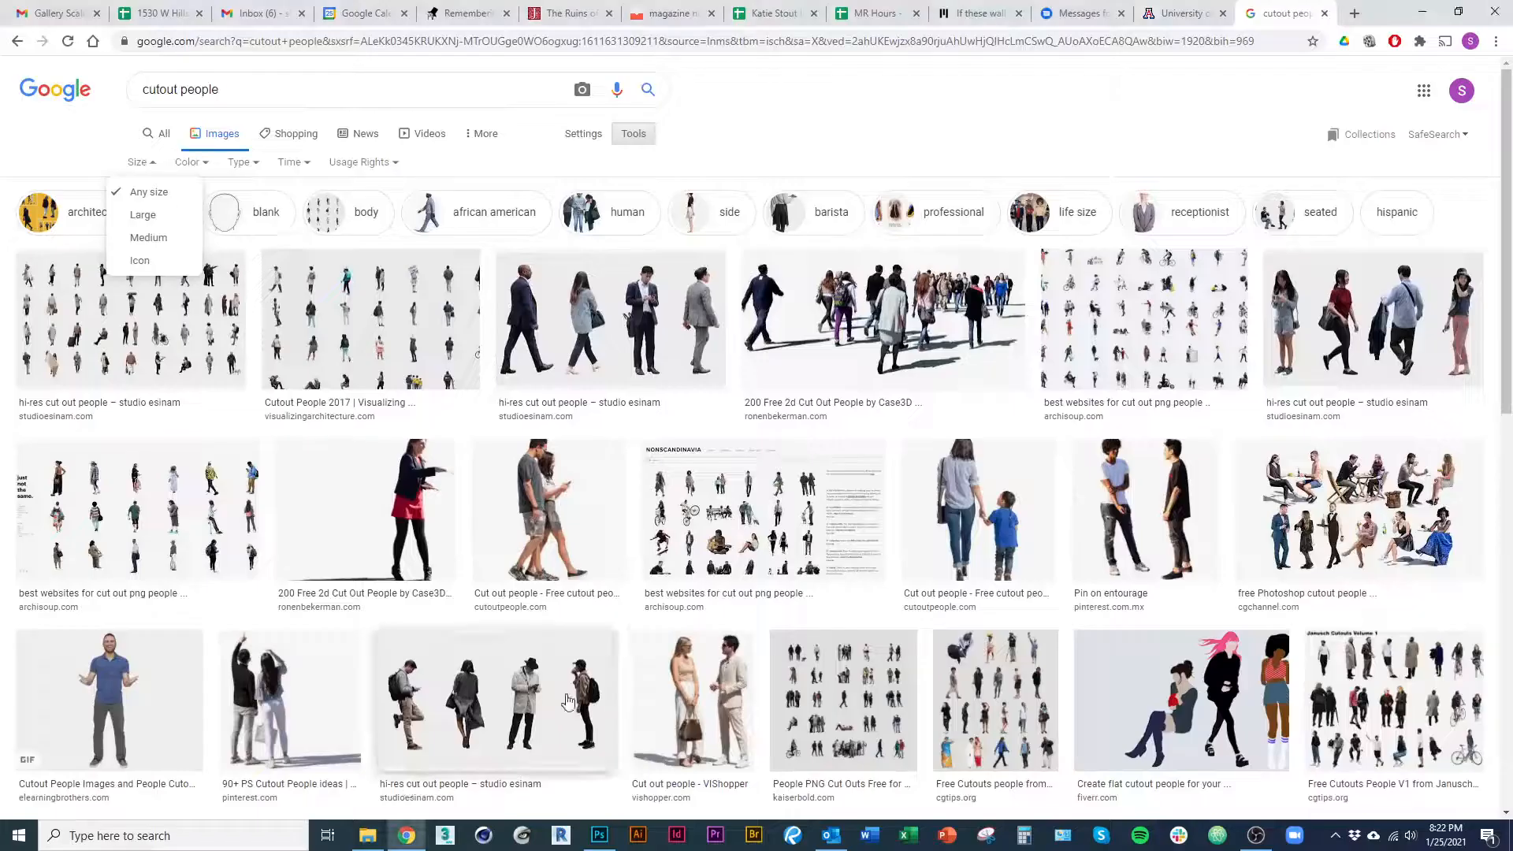
scroll(543, 679, "down", 2)
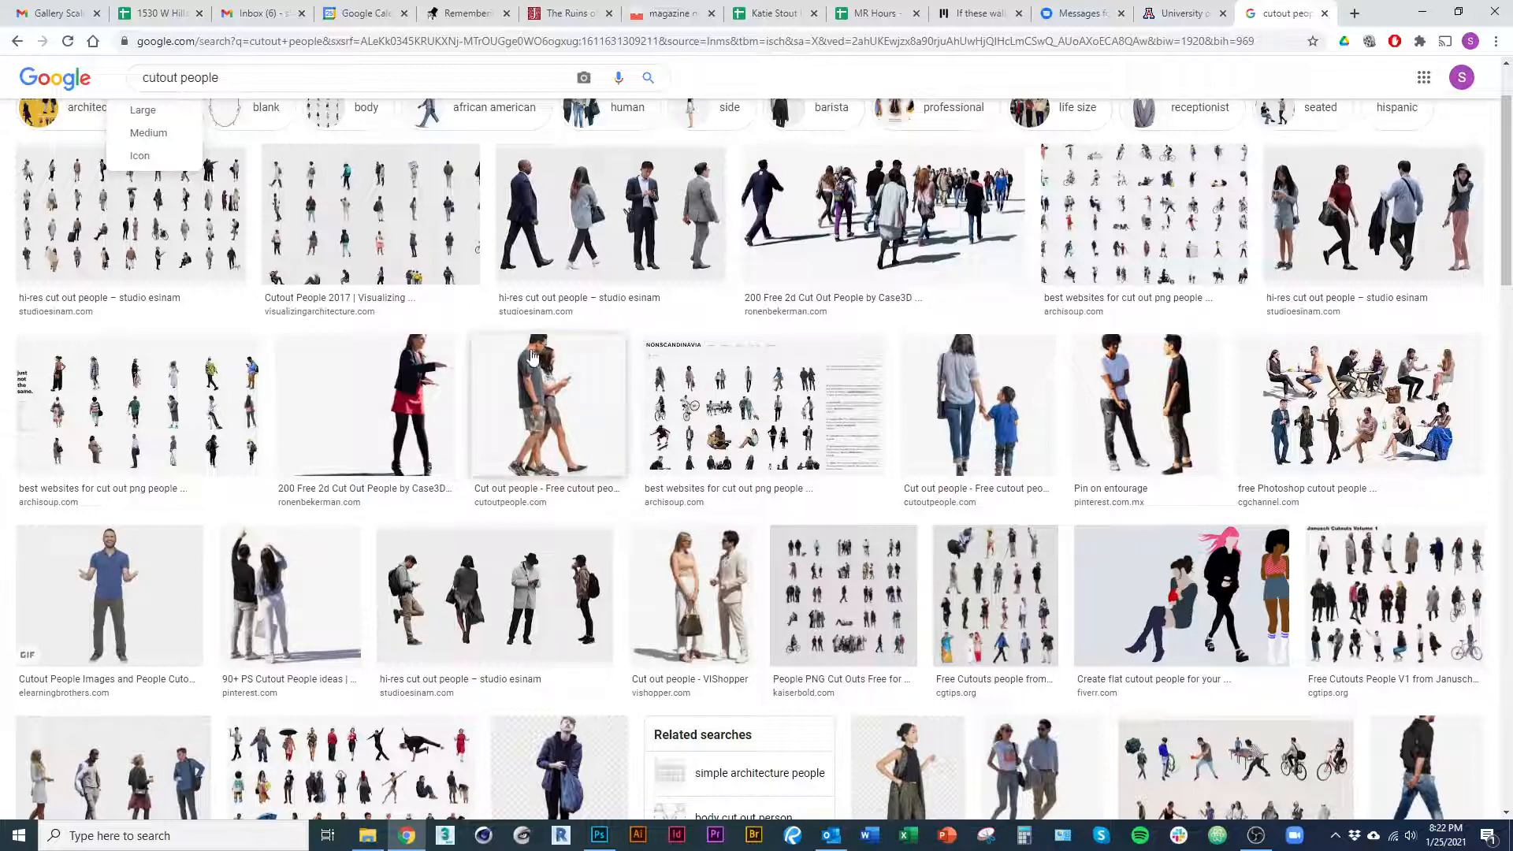
scroll(670, 410, "down", 1)
scroll(754, 676, "down", 4)
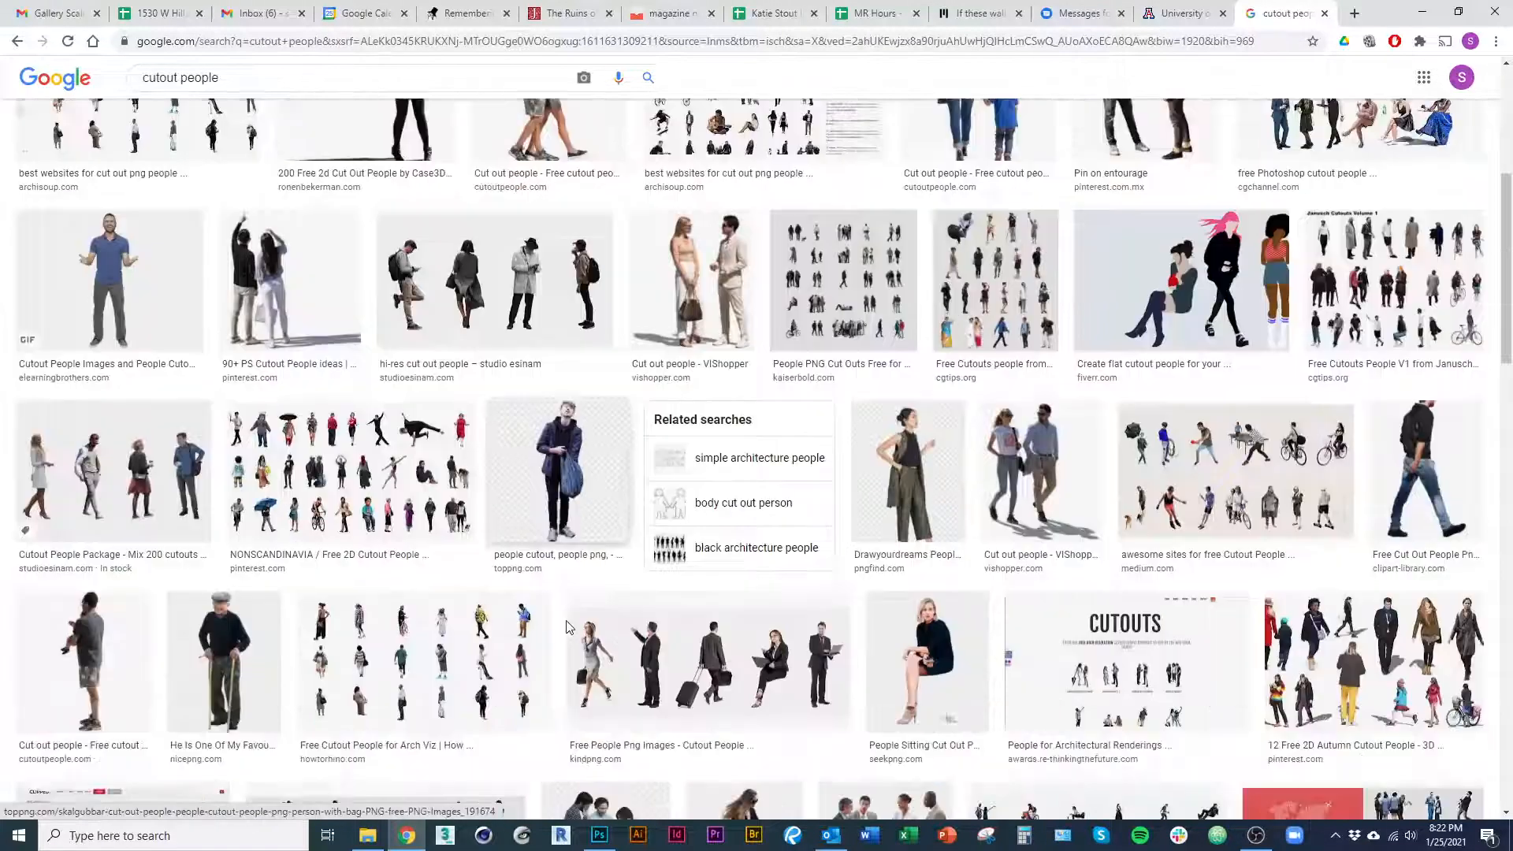
scroll(441, 607, "down", 2)
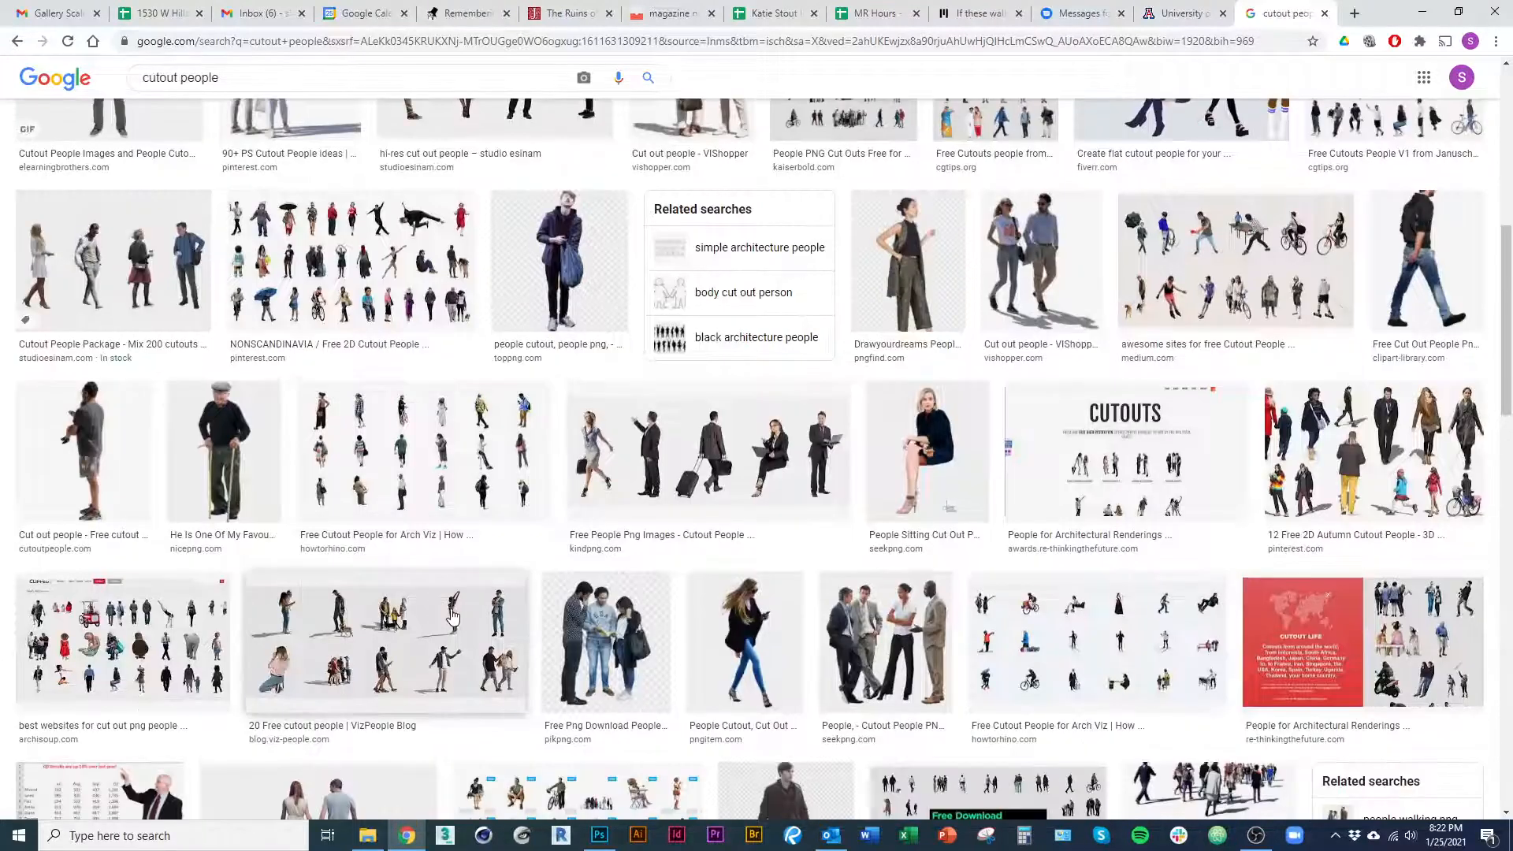
scroll(388, 625, "down", 3)
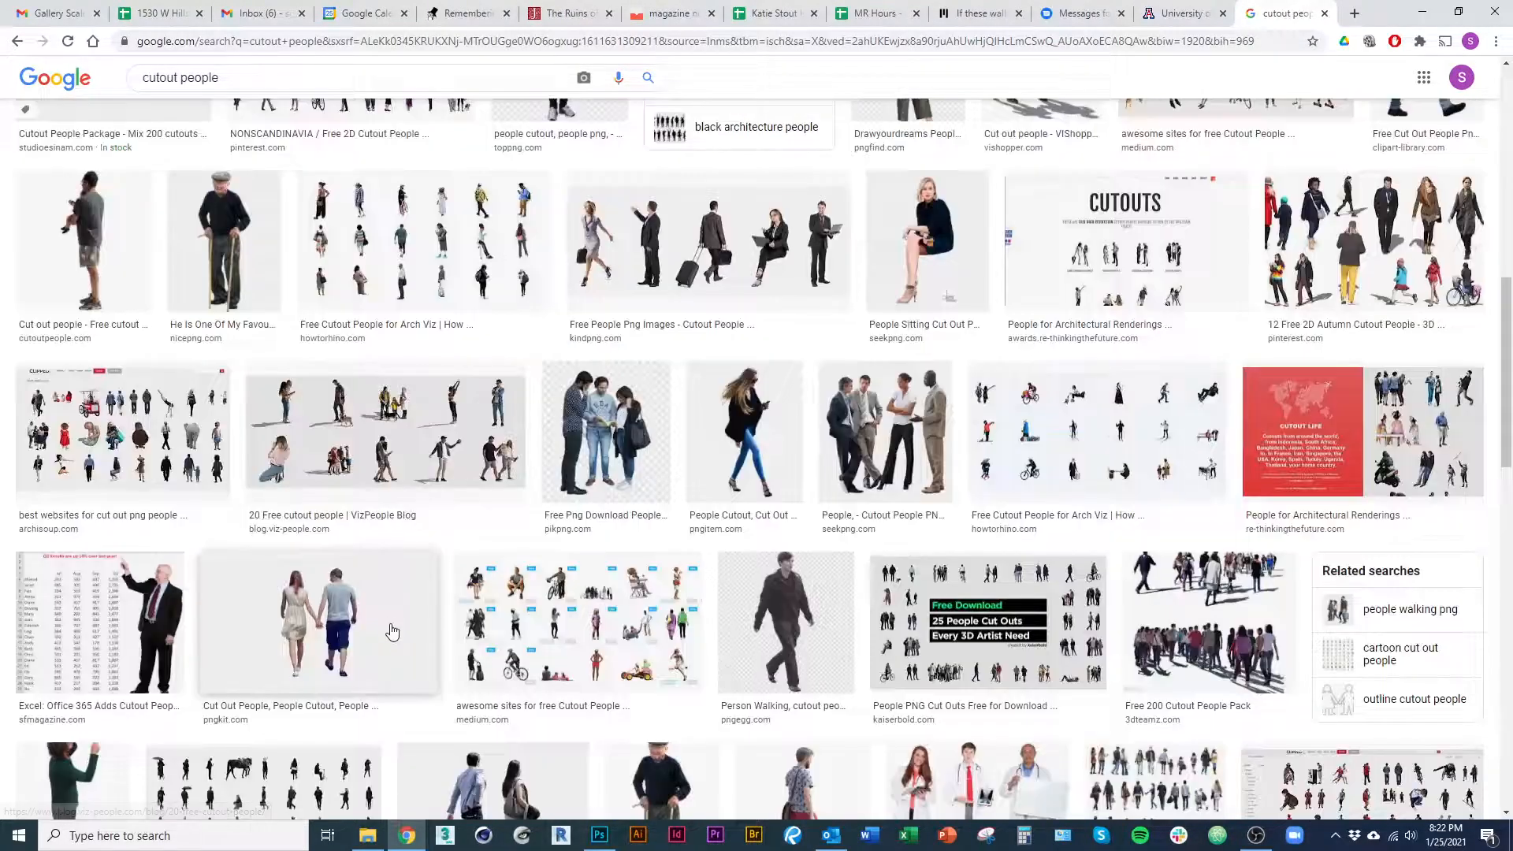
scroll(339, 675, "down", 2)
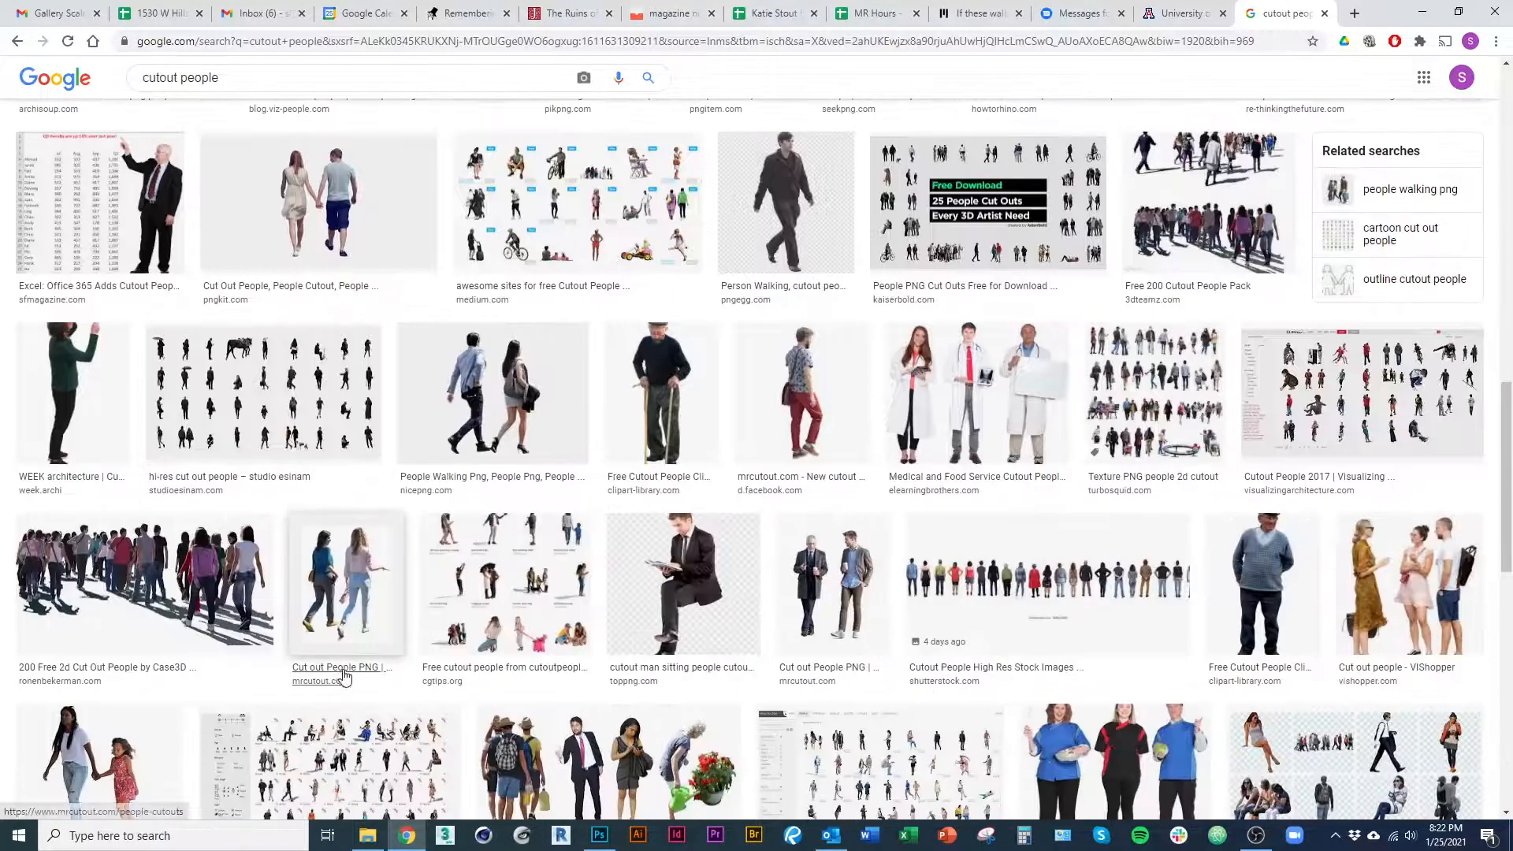
scroll(361, 676, "down", 2)
scroll(361, 676, "down", 5)
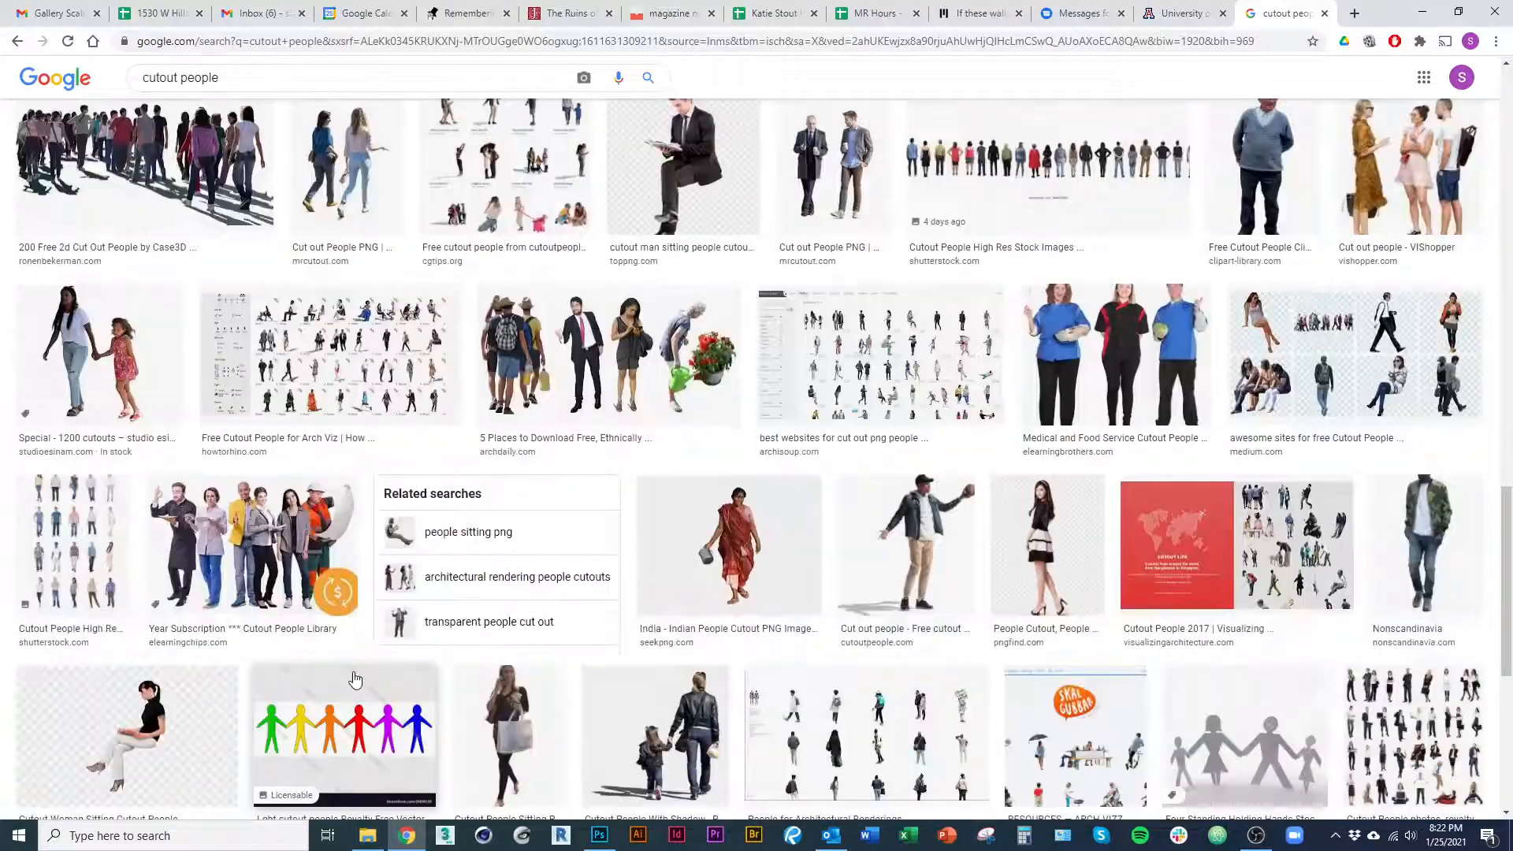
scroll(569, 692, "down", 10)
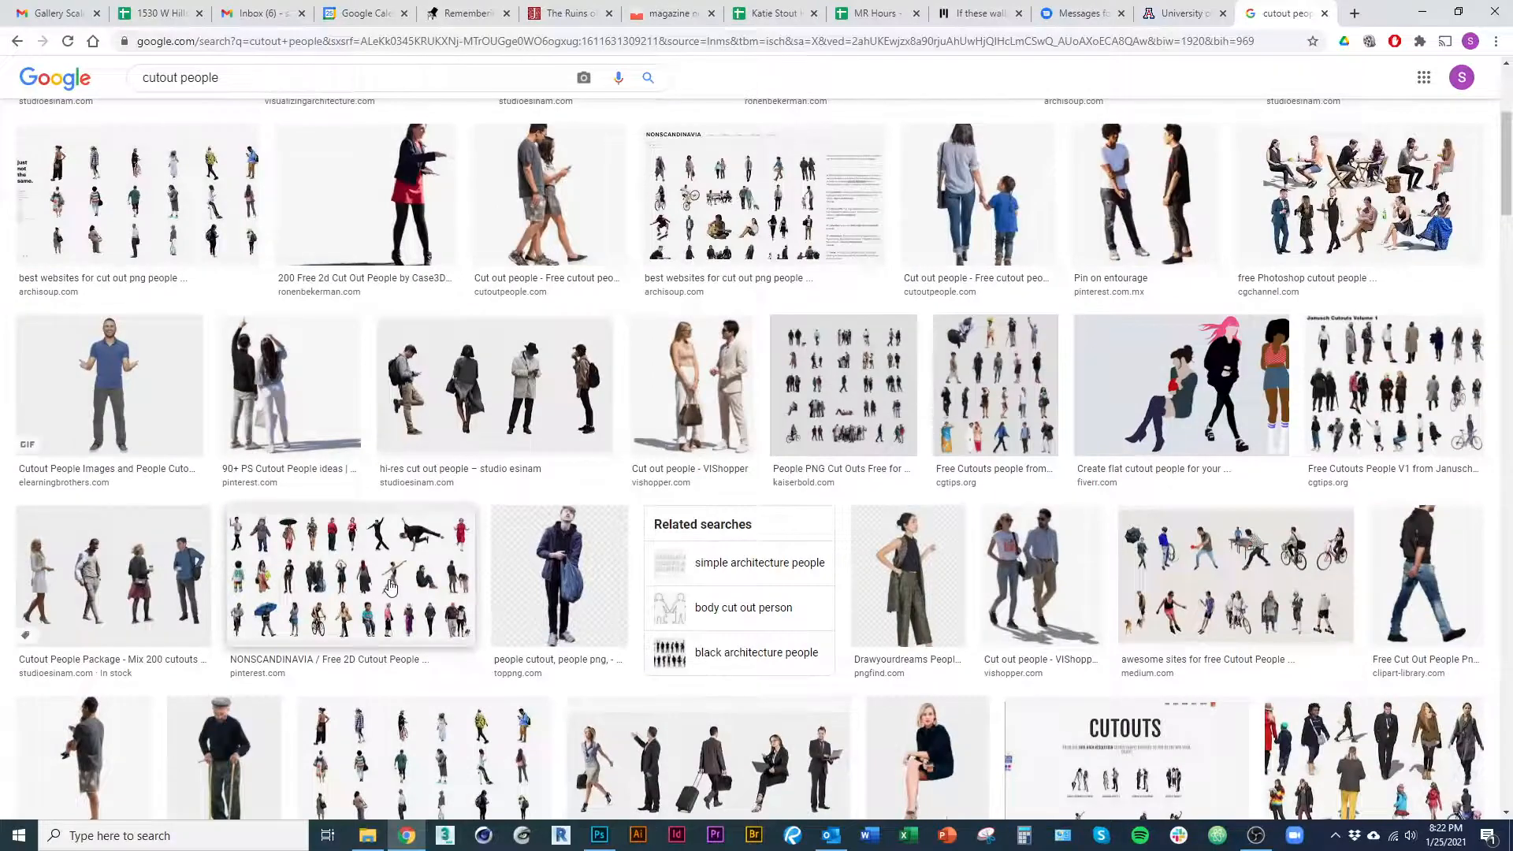
Open the NONSCANDINAVIA image result, follow it through Pinterest to the source article, and enlarge the first sample sheet.
left_click(390, 587)
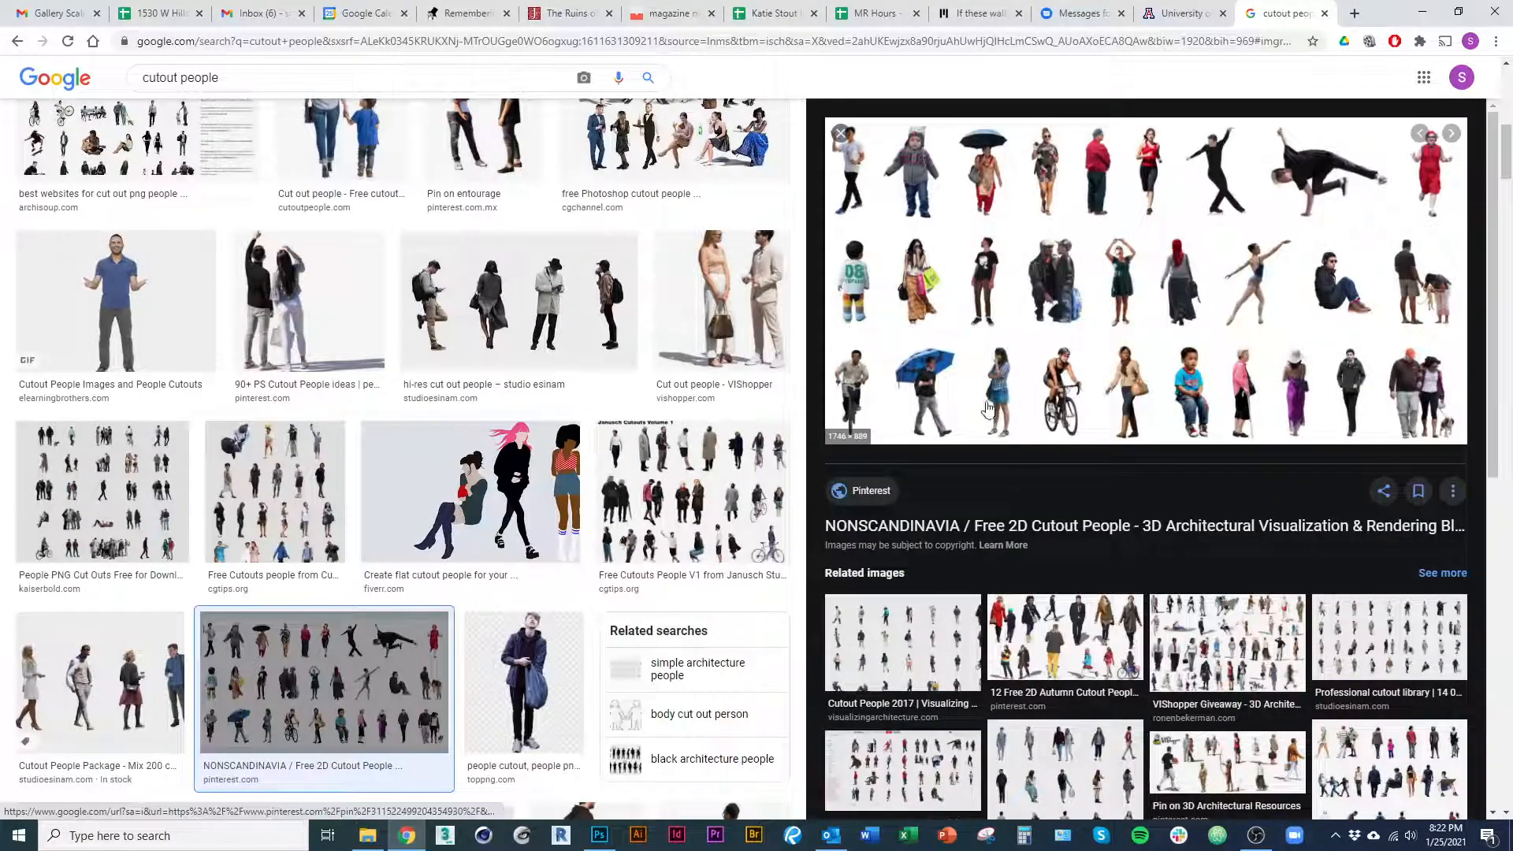
left_click(986, 408)
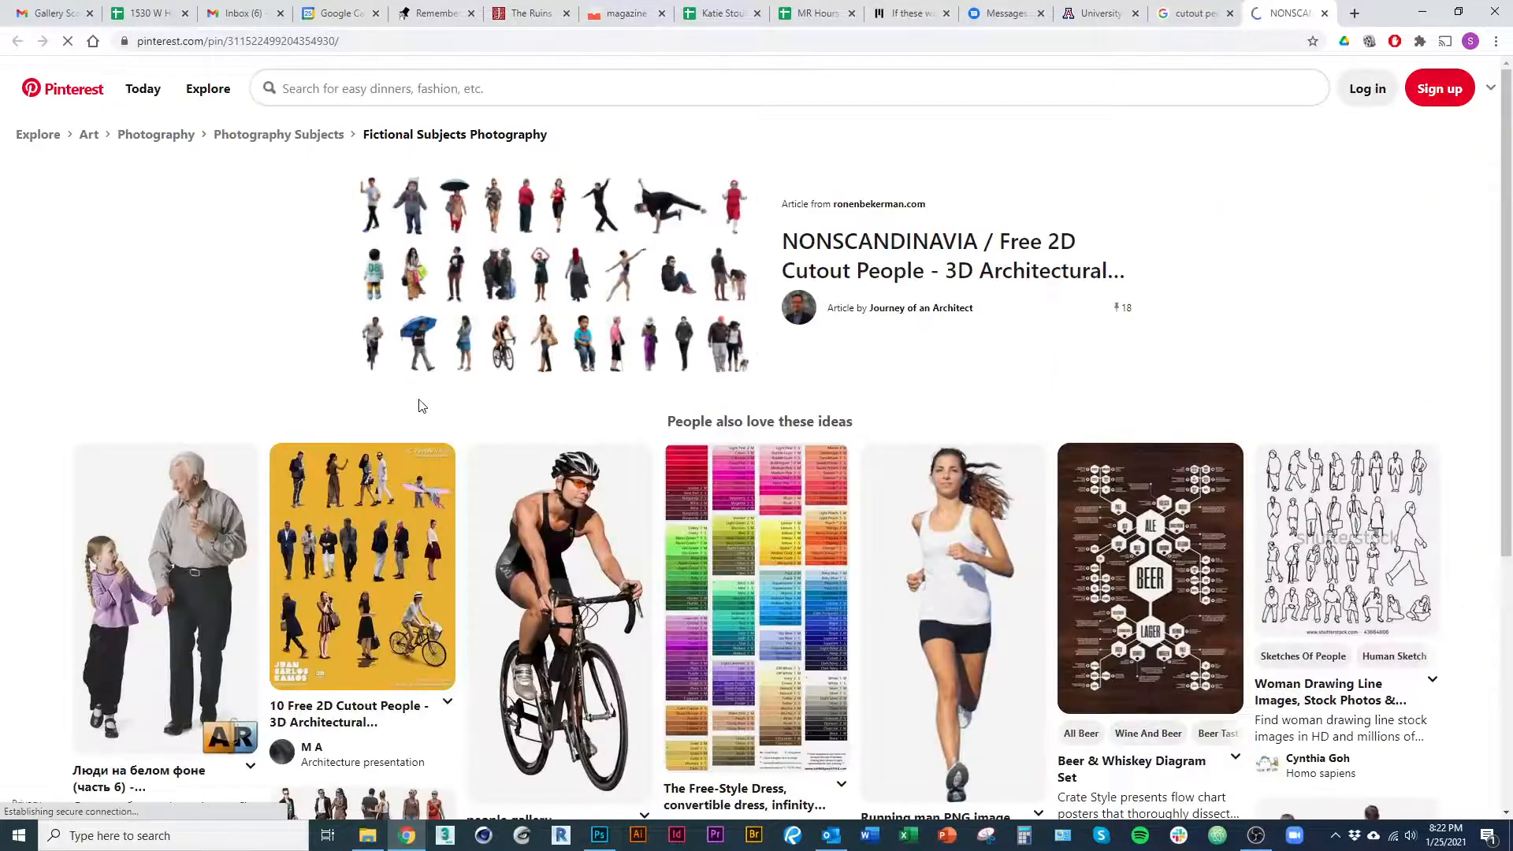
left_click(433, 345)
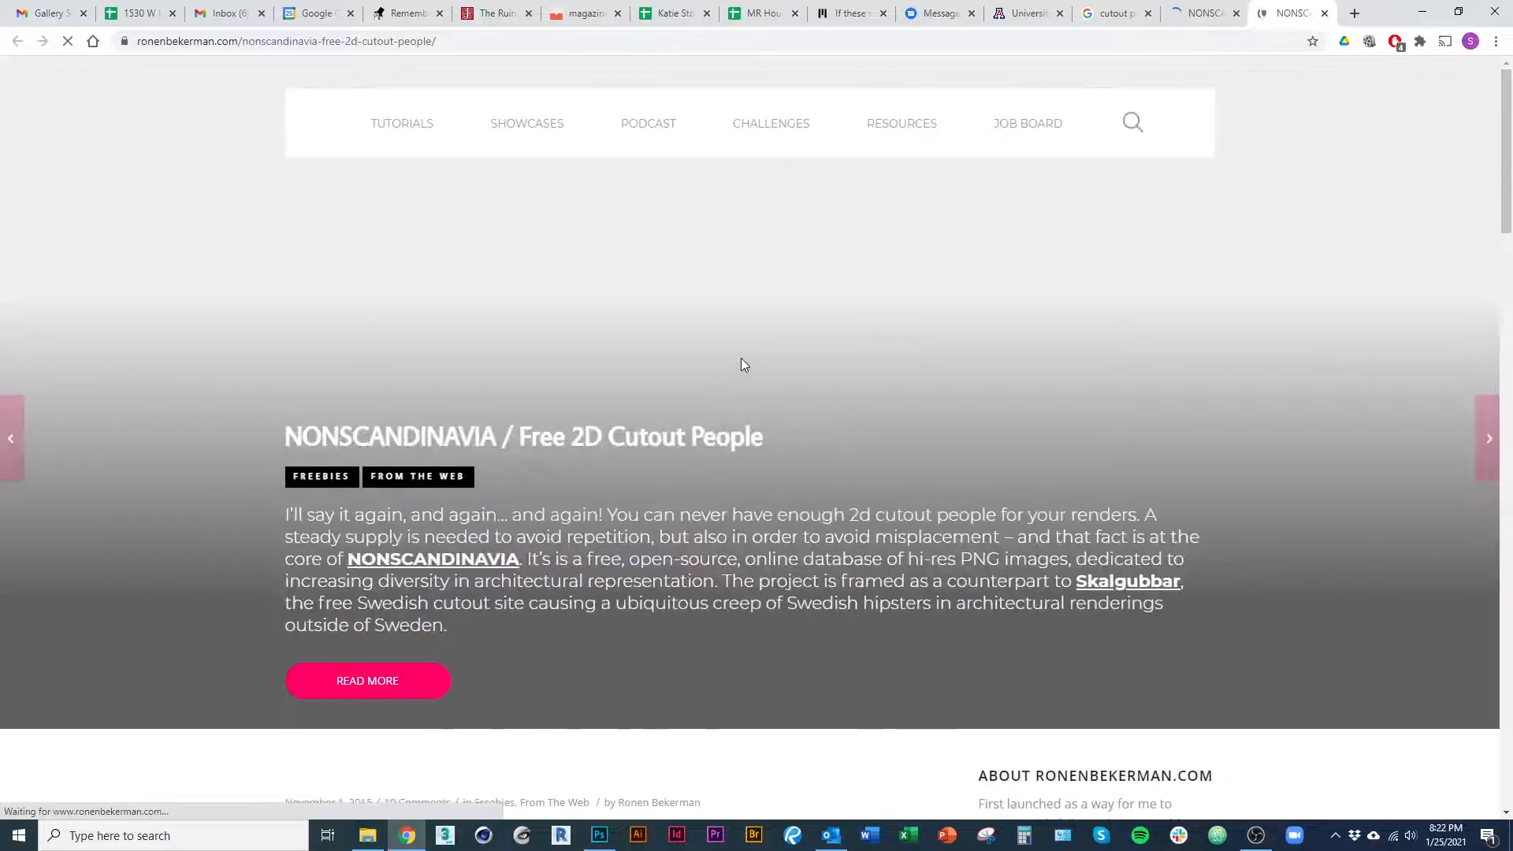
scroll(619, 390, "down", 8)
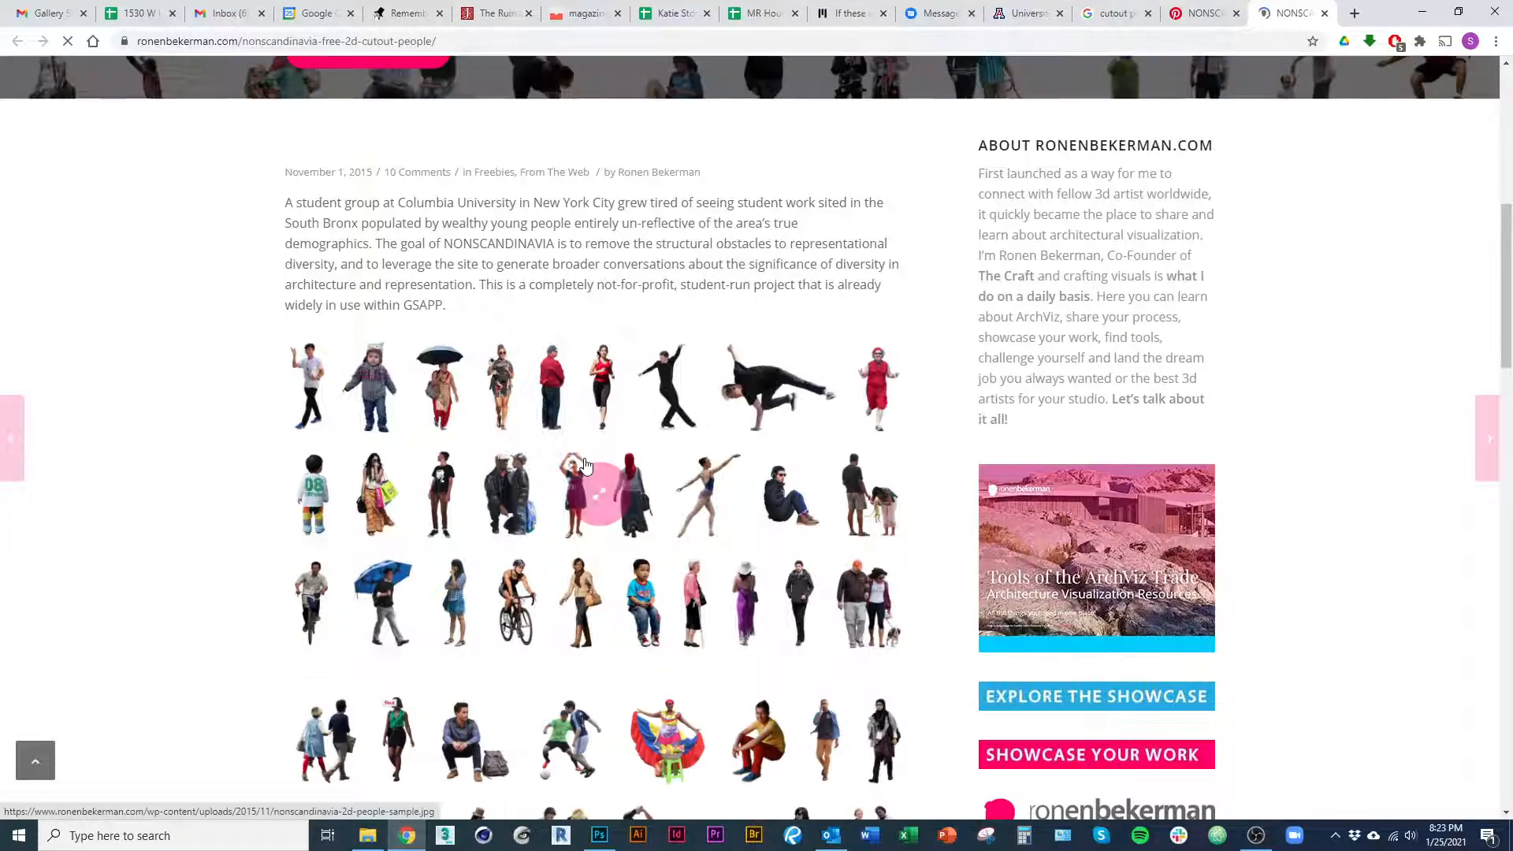
left_click(586, 465)
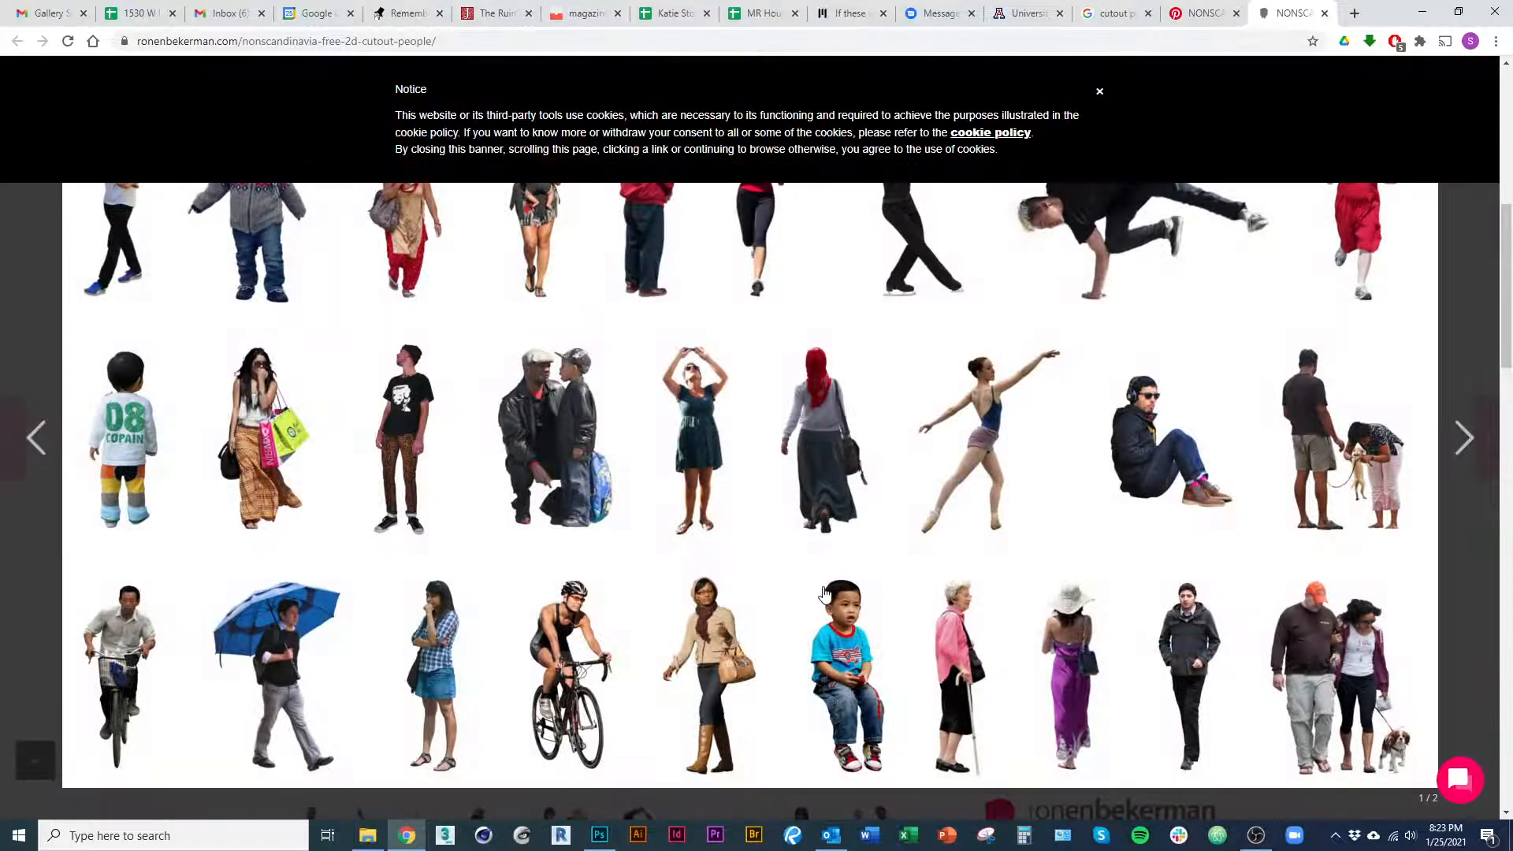
Compare the two NONSCANDINAVIA sample sheets, close the enlarged view, and look through the rest of the article.
left_click(1463, 438)
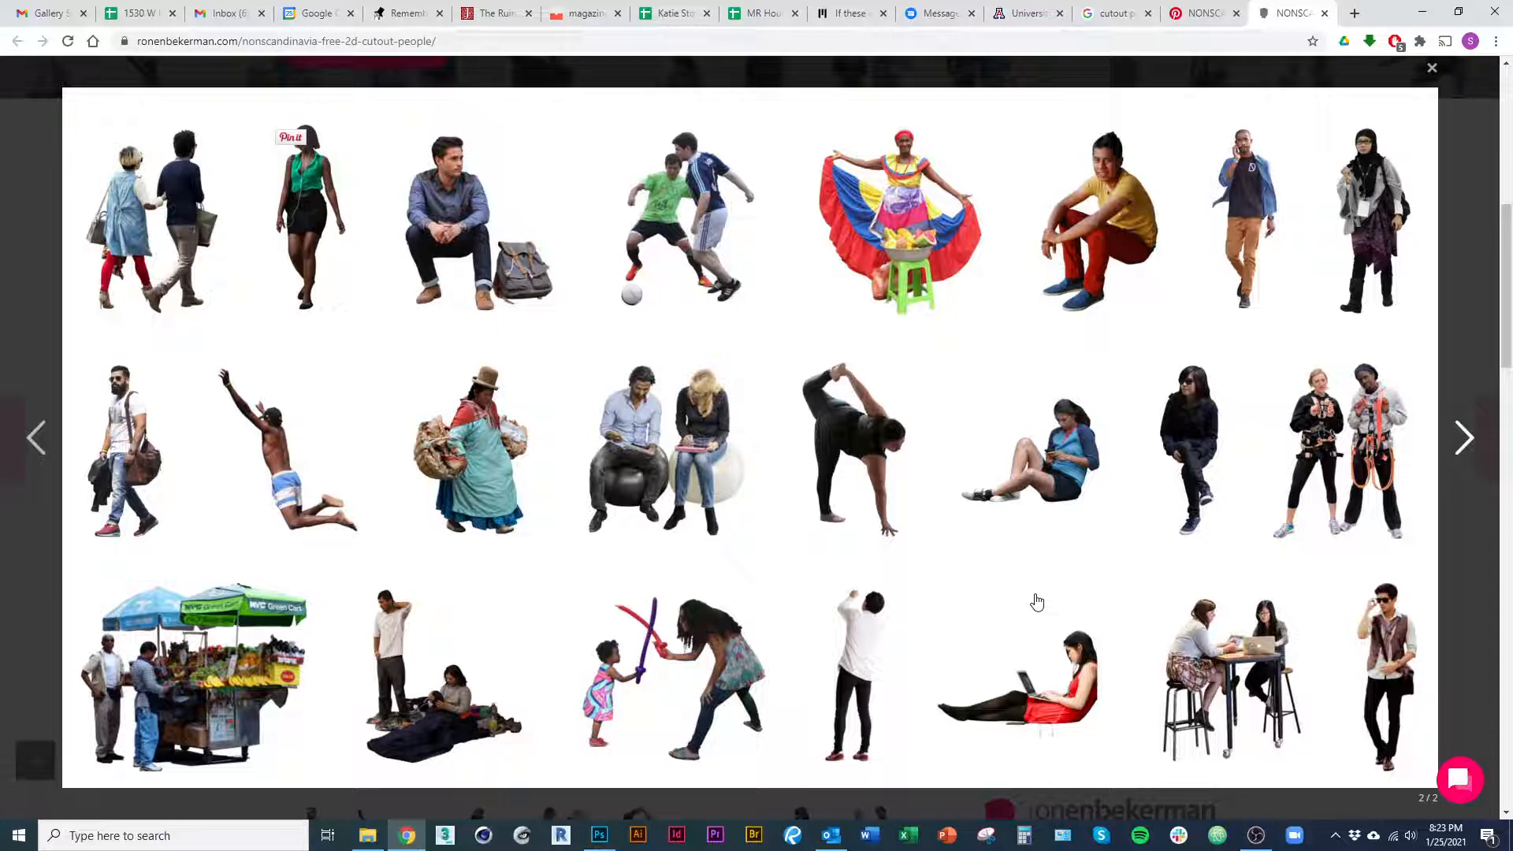
left_click(1464, 442)
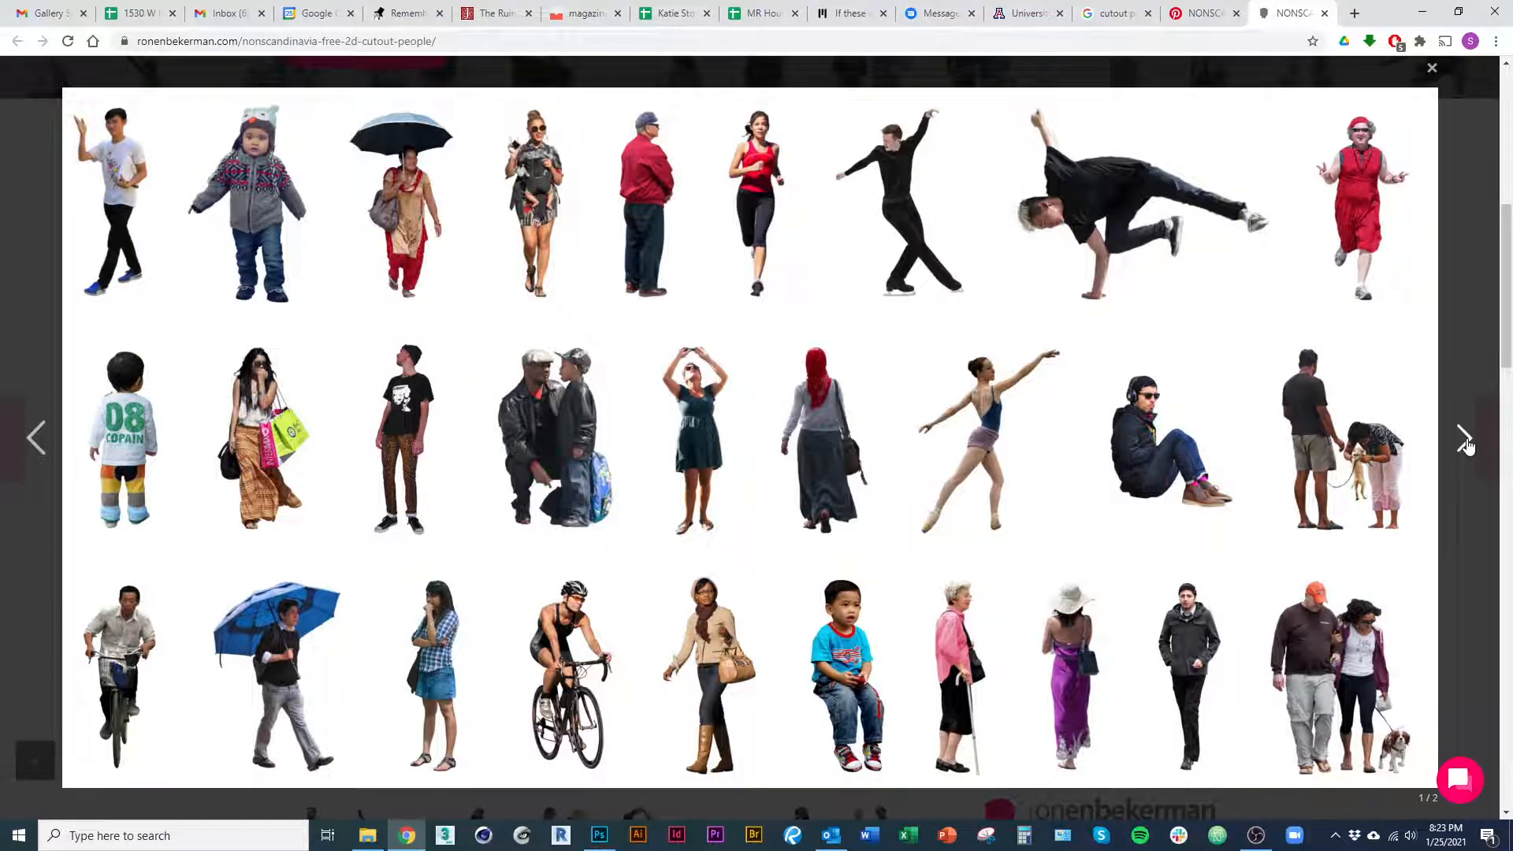
left_click(1464, 441)
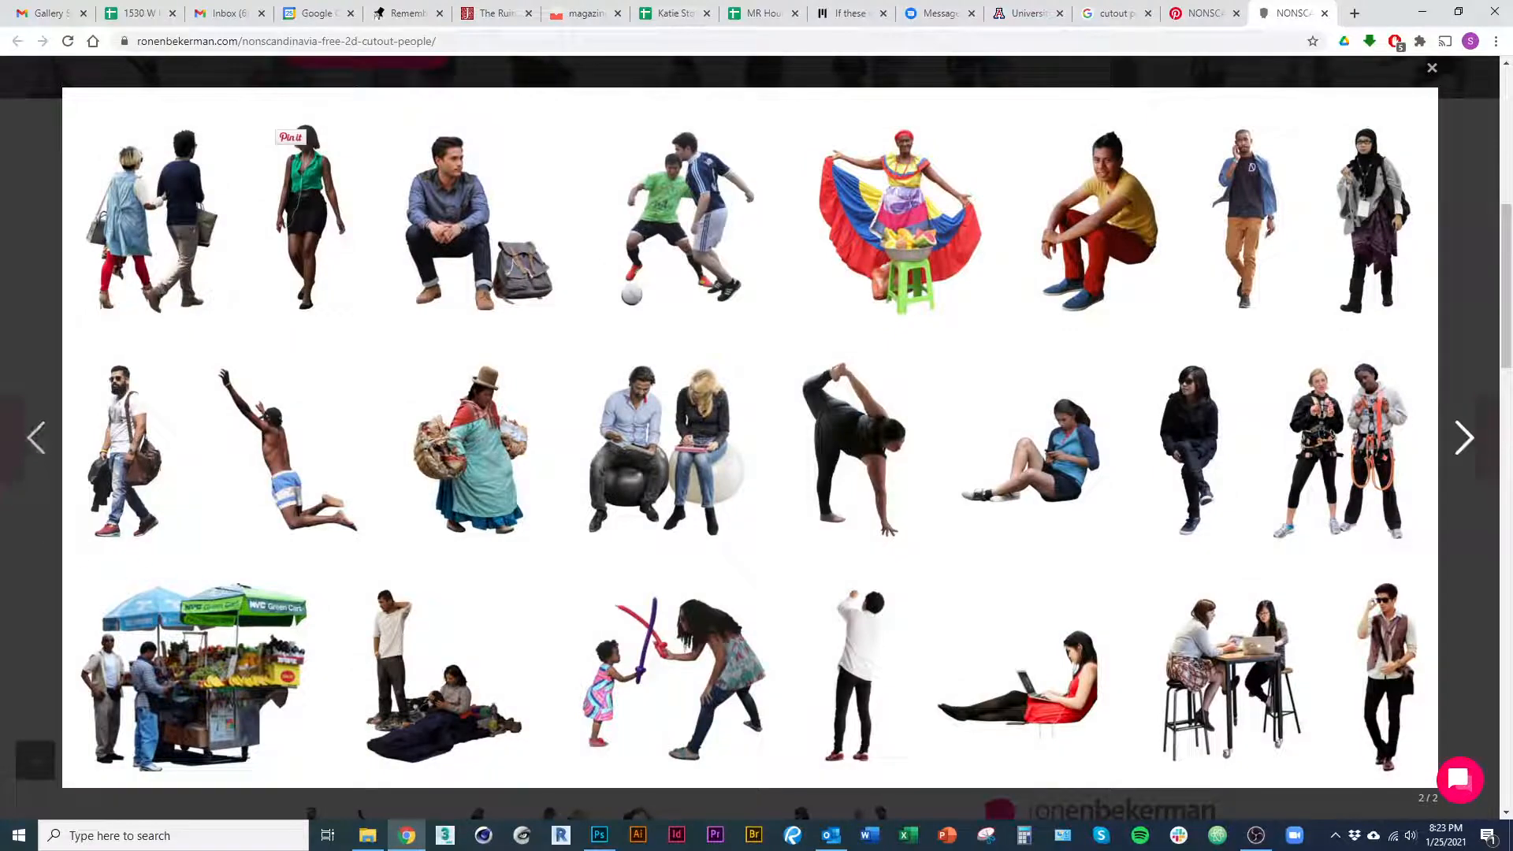
left_click(37, 611)
scroll(962, 290, "down", 15)
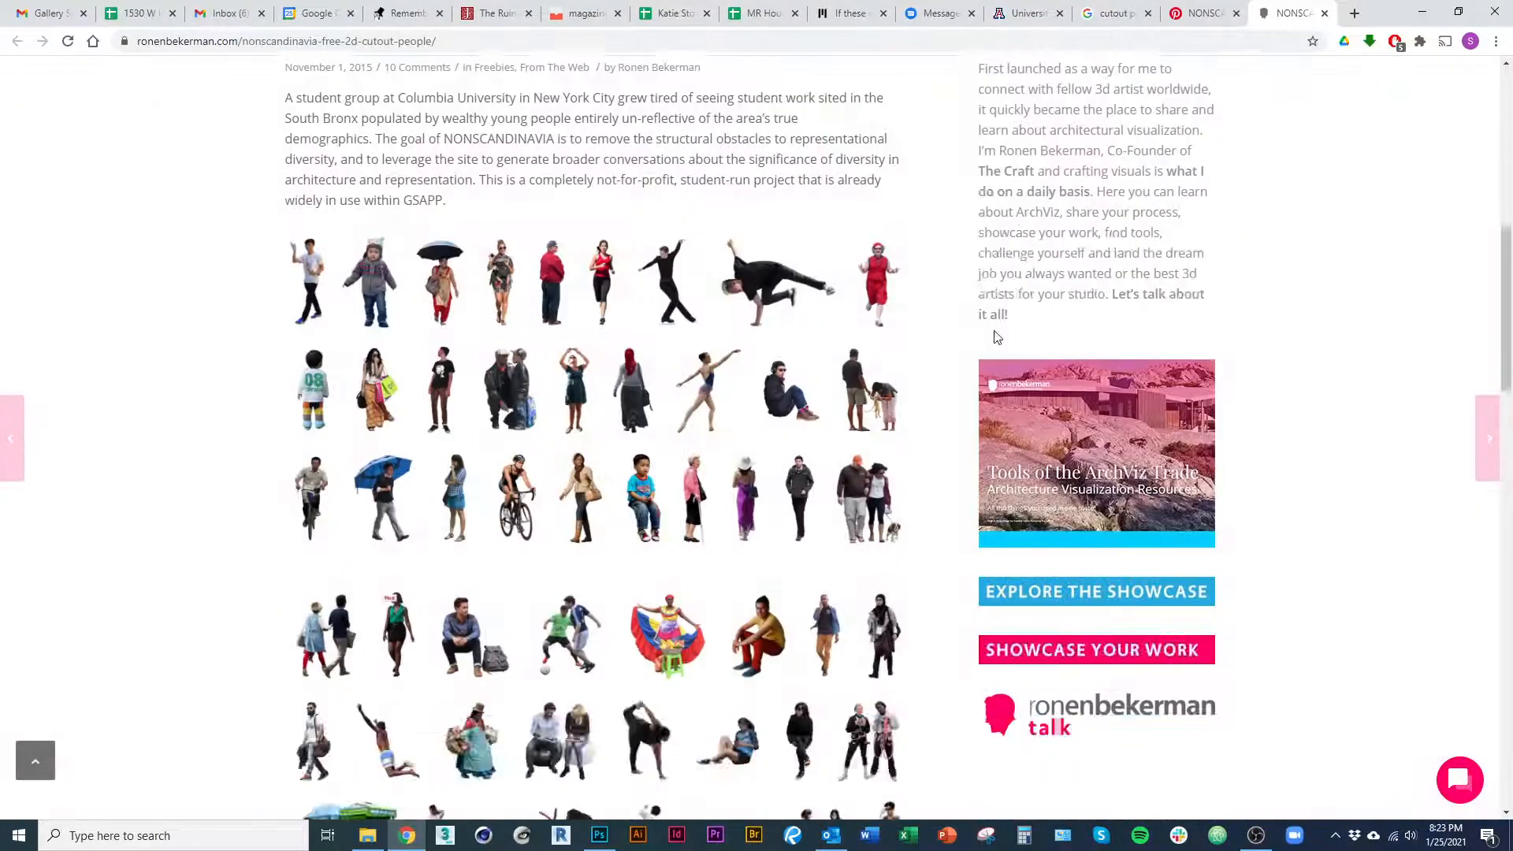
scroll(495, 471, "up", 9)
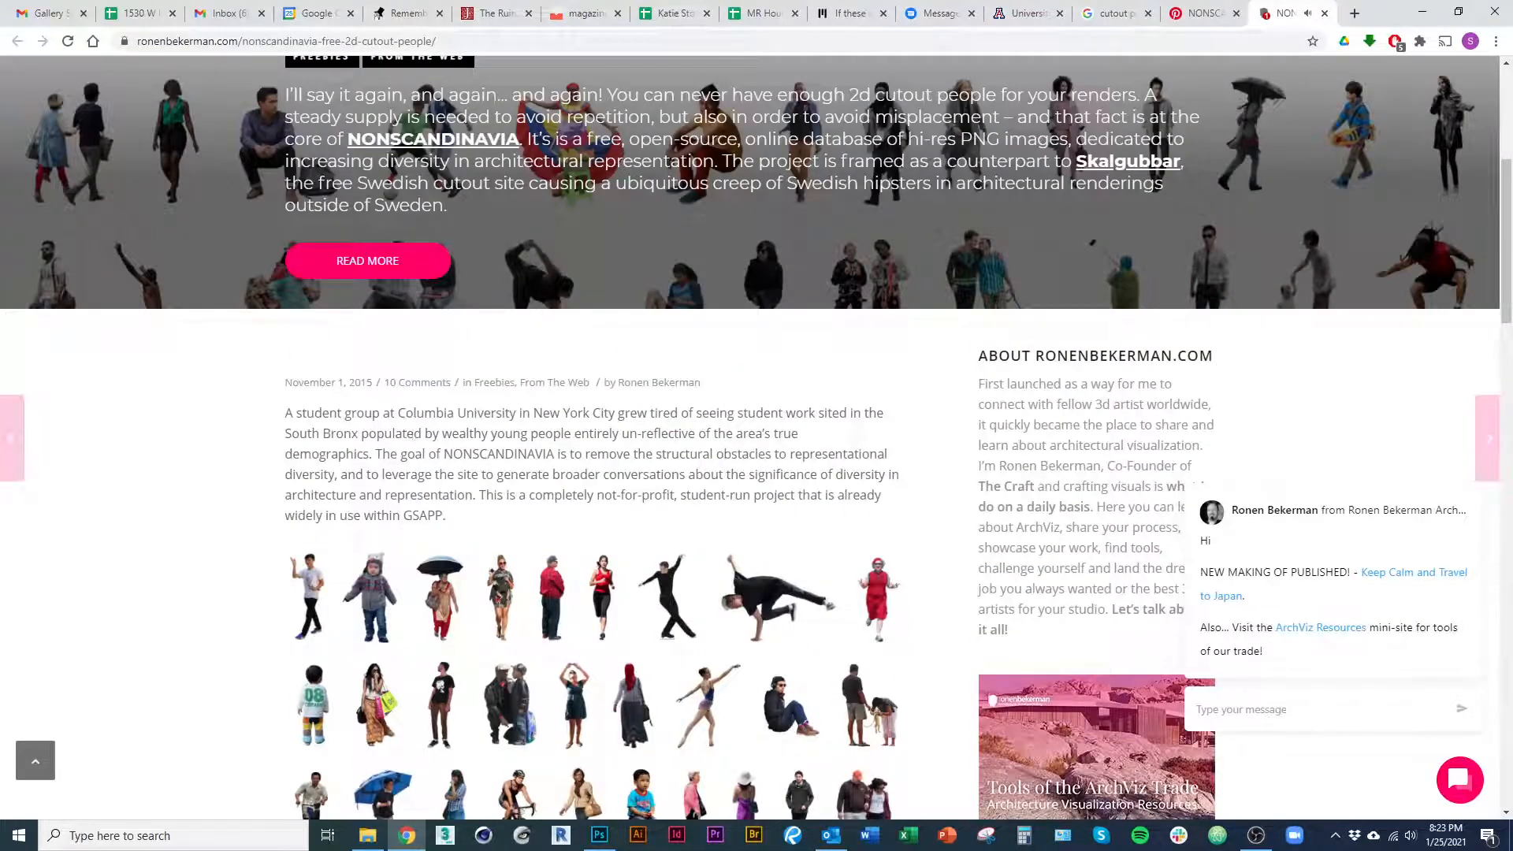
scroll(285, 512, "down", 1)
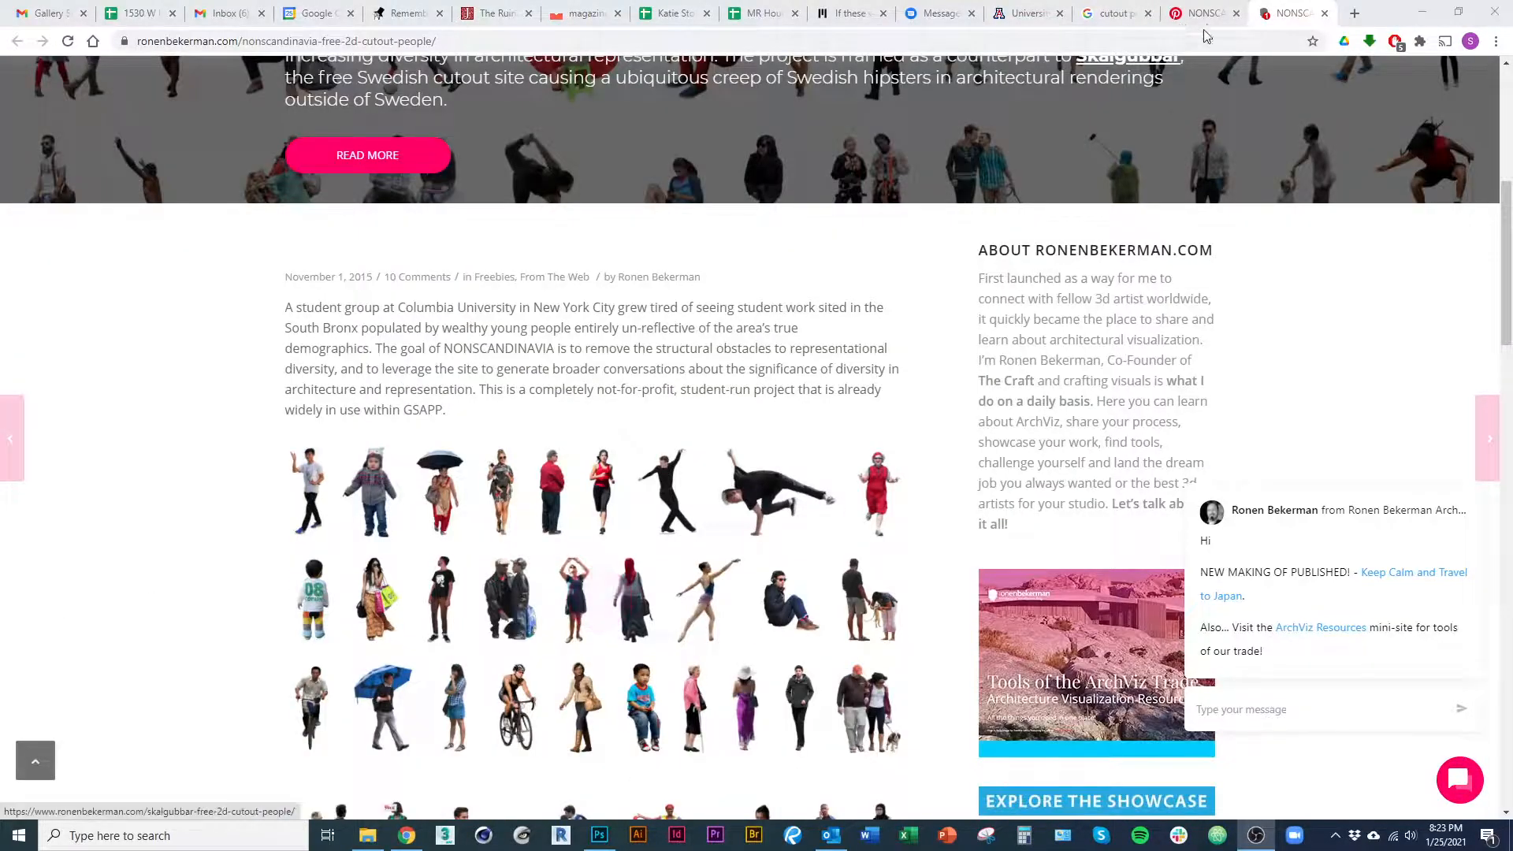
Return to the Google image results, open the CG Tips page for the Janusch Studio cutouts, and decline its notifications.
left_click(1112, 13)
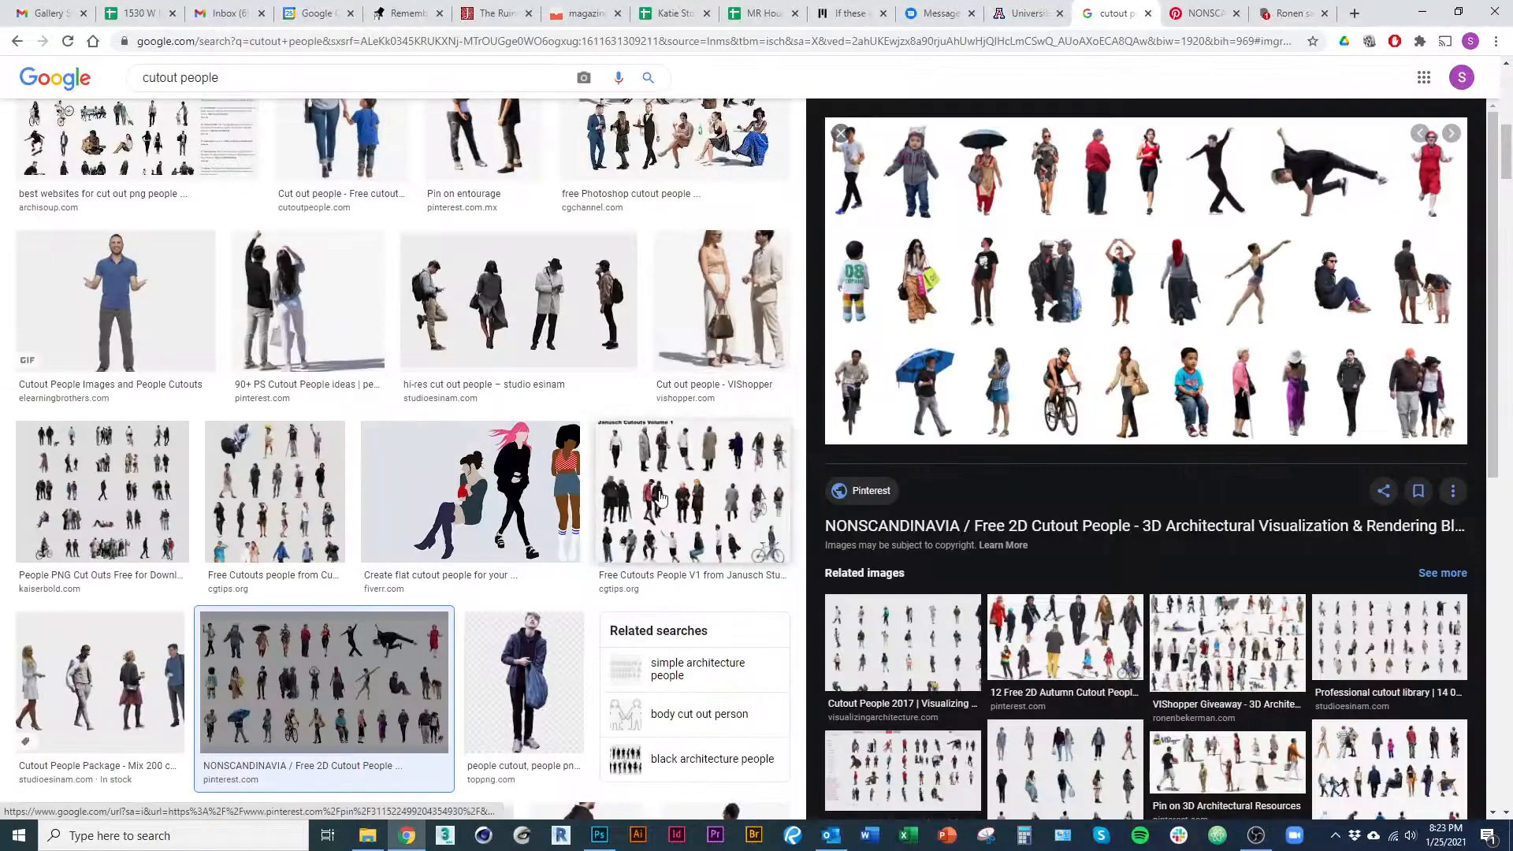
left_click(771, 538)
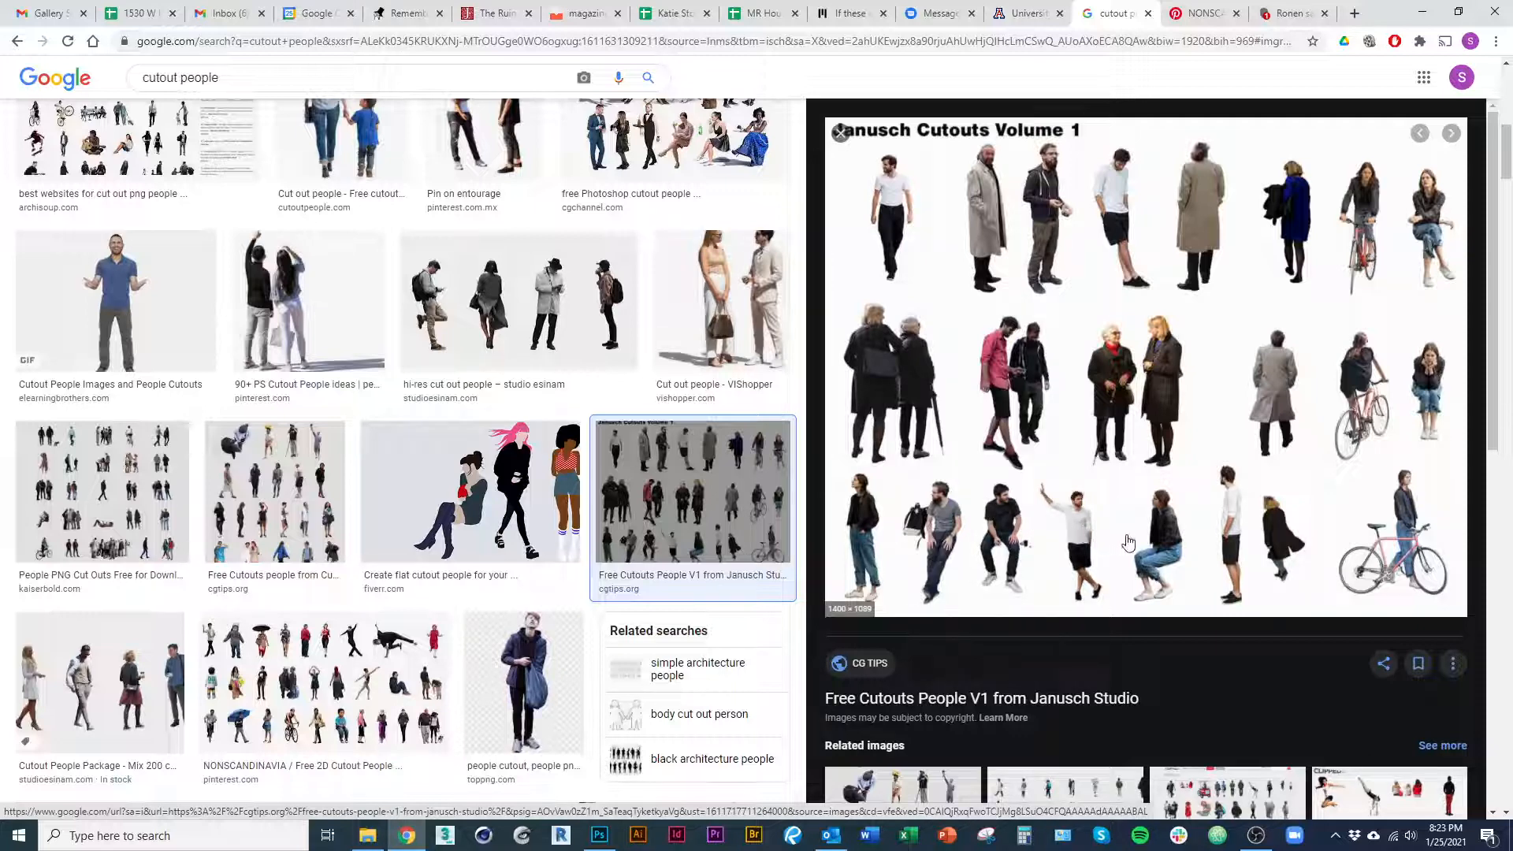
left_click(1052, 501)
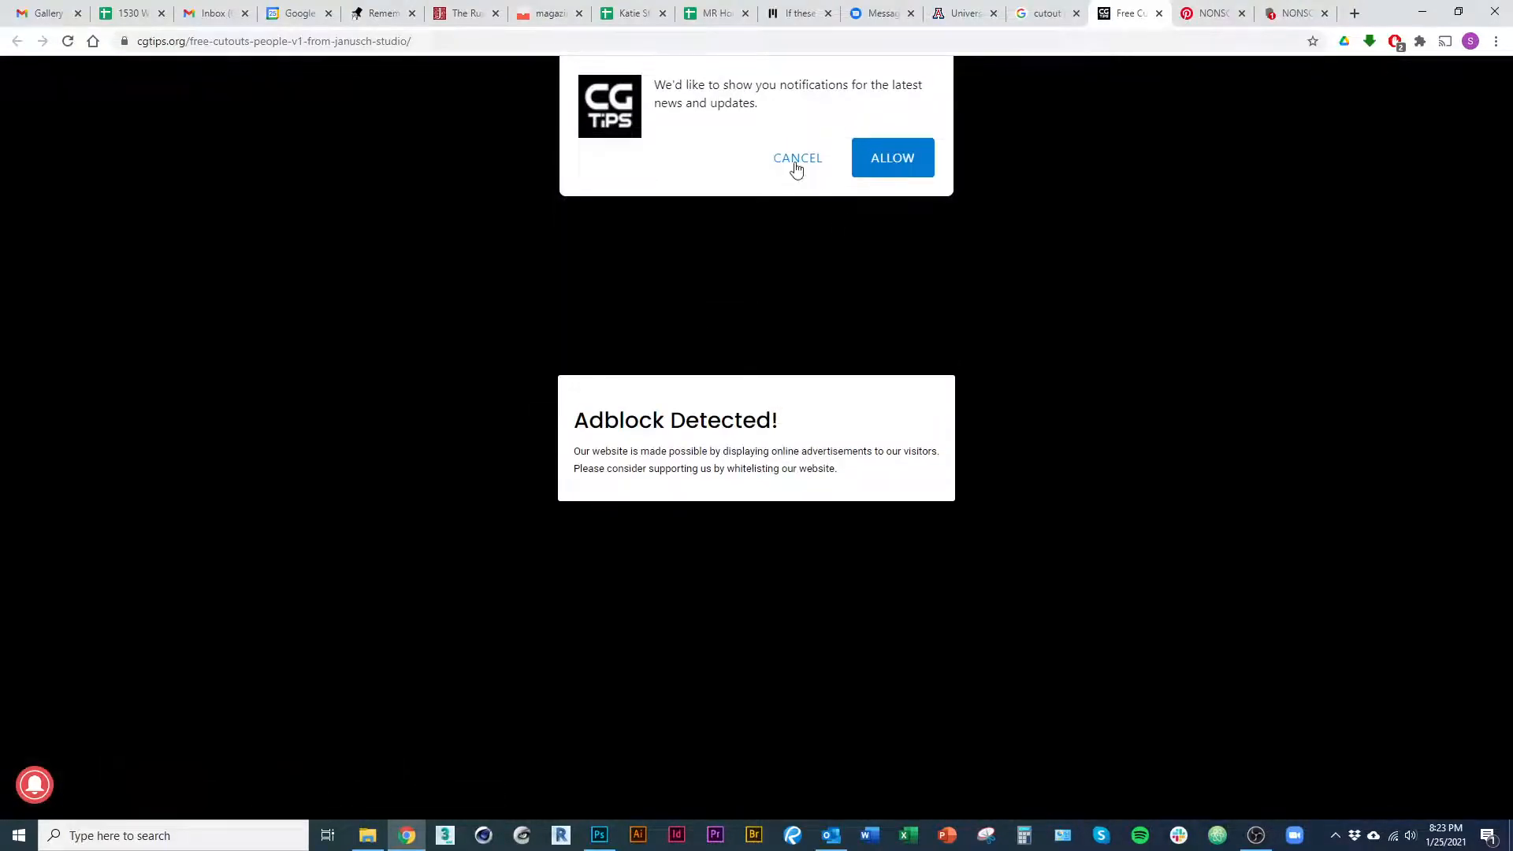
left_click(794, 158)
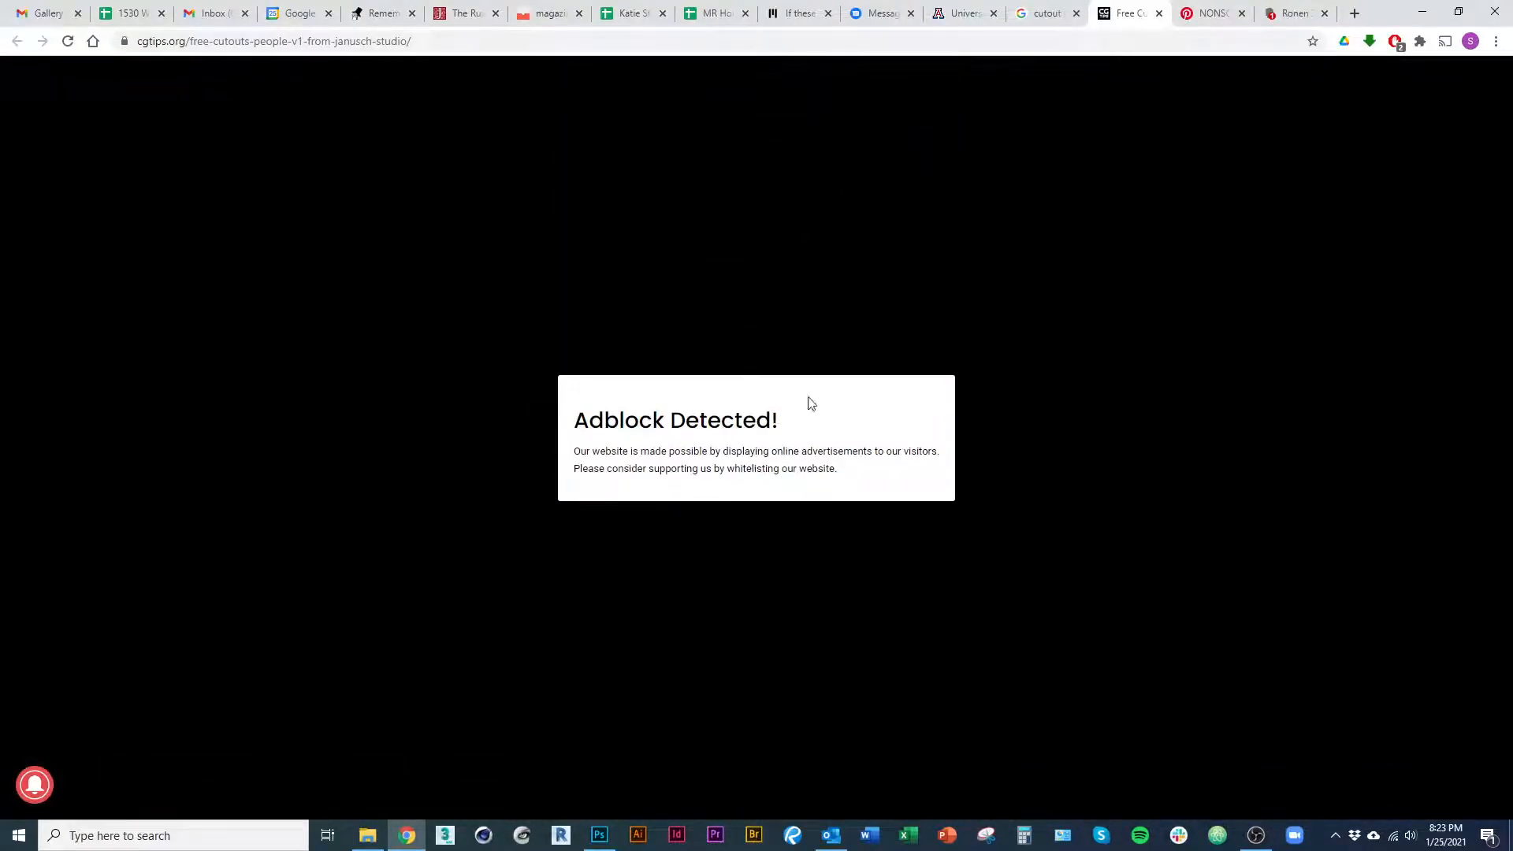
Pause ad blocking for the CG Tips site and reload the Free Cutouts People V1 page.
left_click(1395, 41)
left_click(1219, 291)
left_click(68, 41)
Open the Janusch Cutouts Volume 1 image from the article in its own browser tab.
scroll(577, 524, "down", 3)
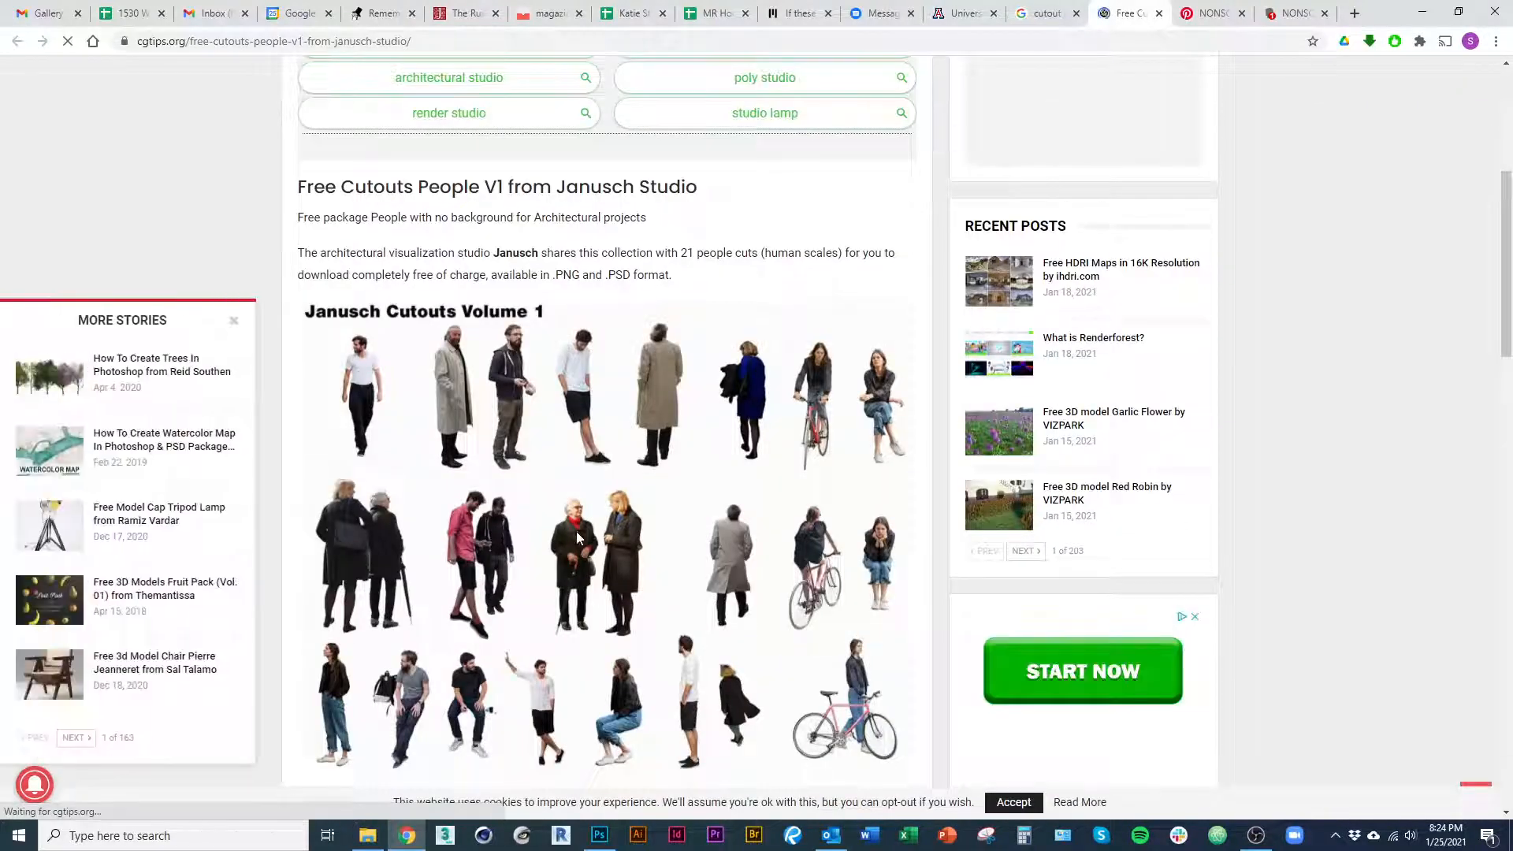
right_click(582, 535)
left_click(653, 544)
left_click(1139, 13)
Save the Janusch cutouts image as Free-Cutouts-People-V1-from-Janusch-Studio.jpg in the Enscape Render folder of Workshop 1 Tutorials.
right_click(692, 393)
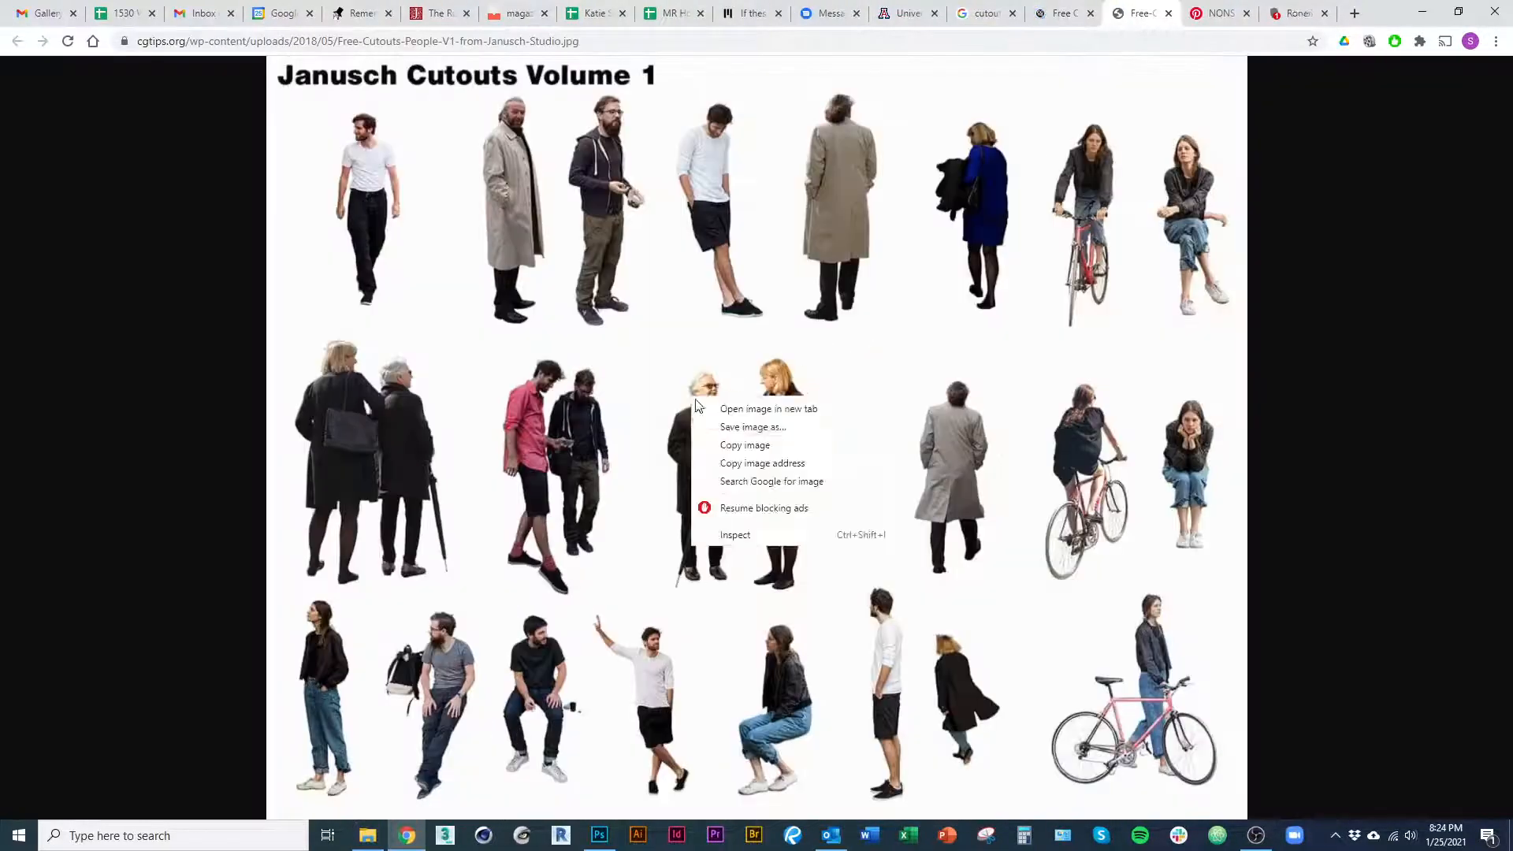
left_click(725, 428)
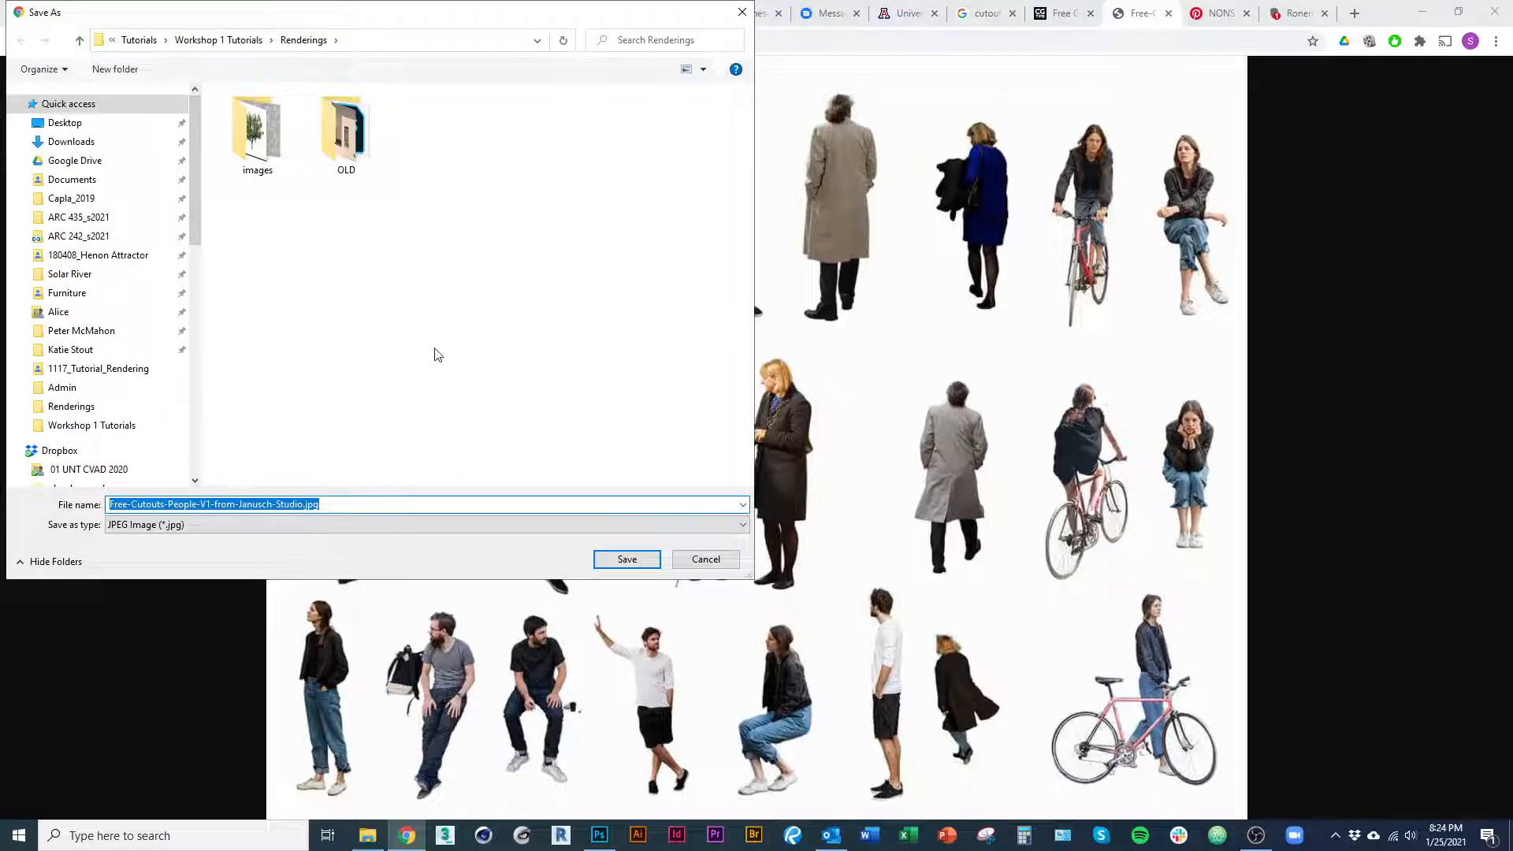
key("alt+Tab")
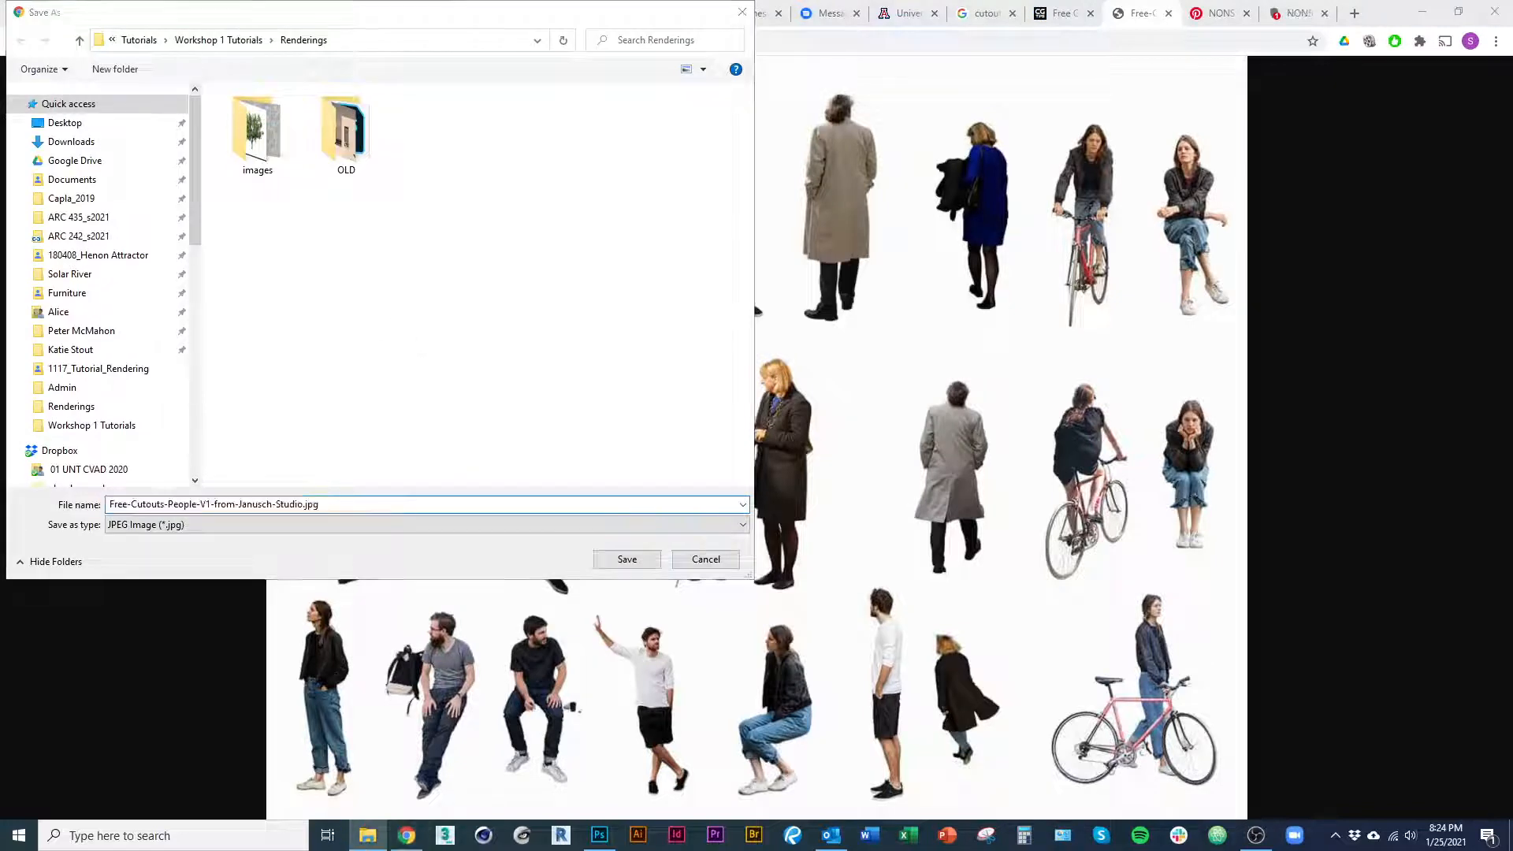
key("alt+Tab")
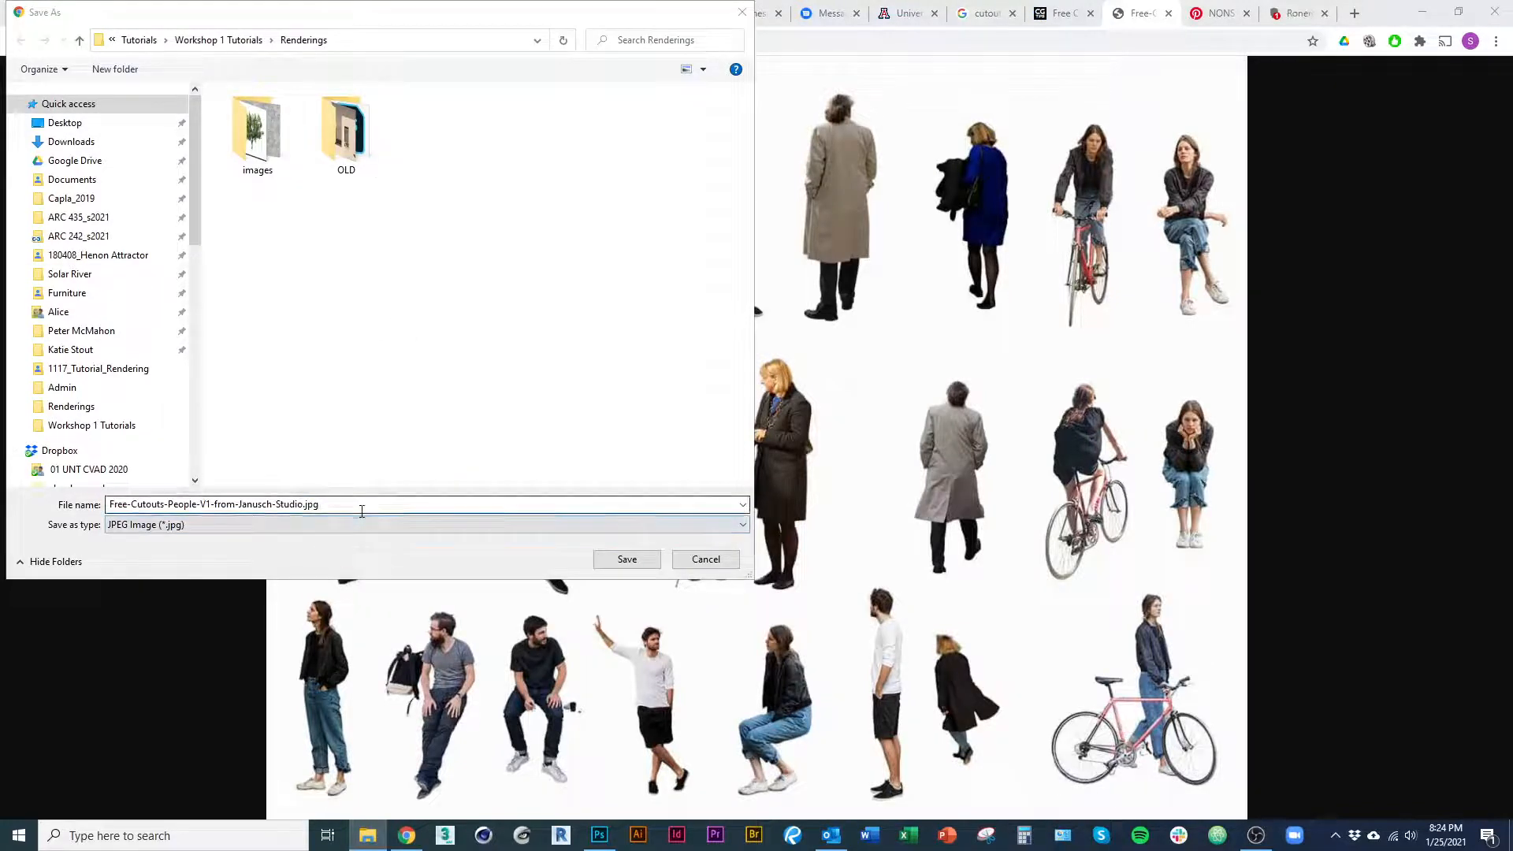
key("ctrl+a")
type("C:\\Users\\Sheehan\\OneDrive - University of Arizona\\ARC 242_s2021\\05 Tutorials + Videos + Zoom recordings\\Tutorials\\Workshop 1 Tutorials\\Enscape Render")
key("Return")
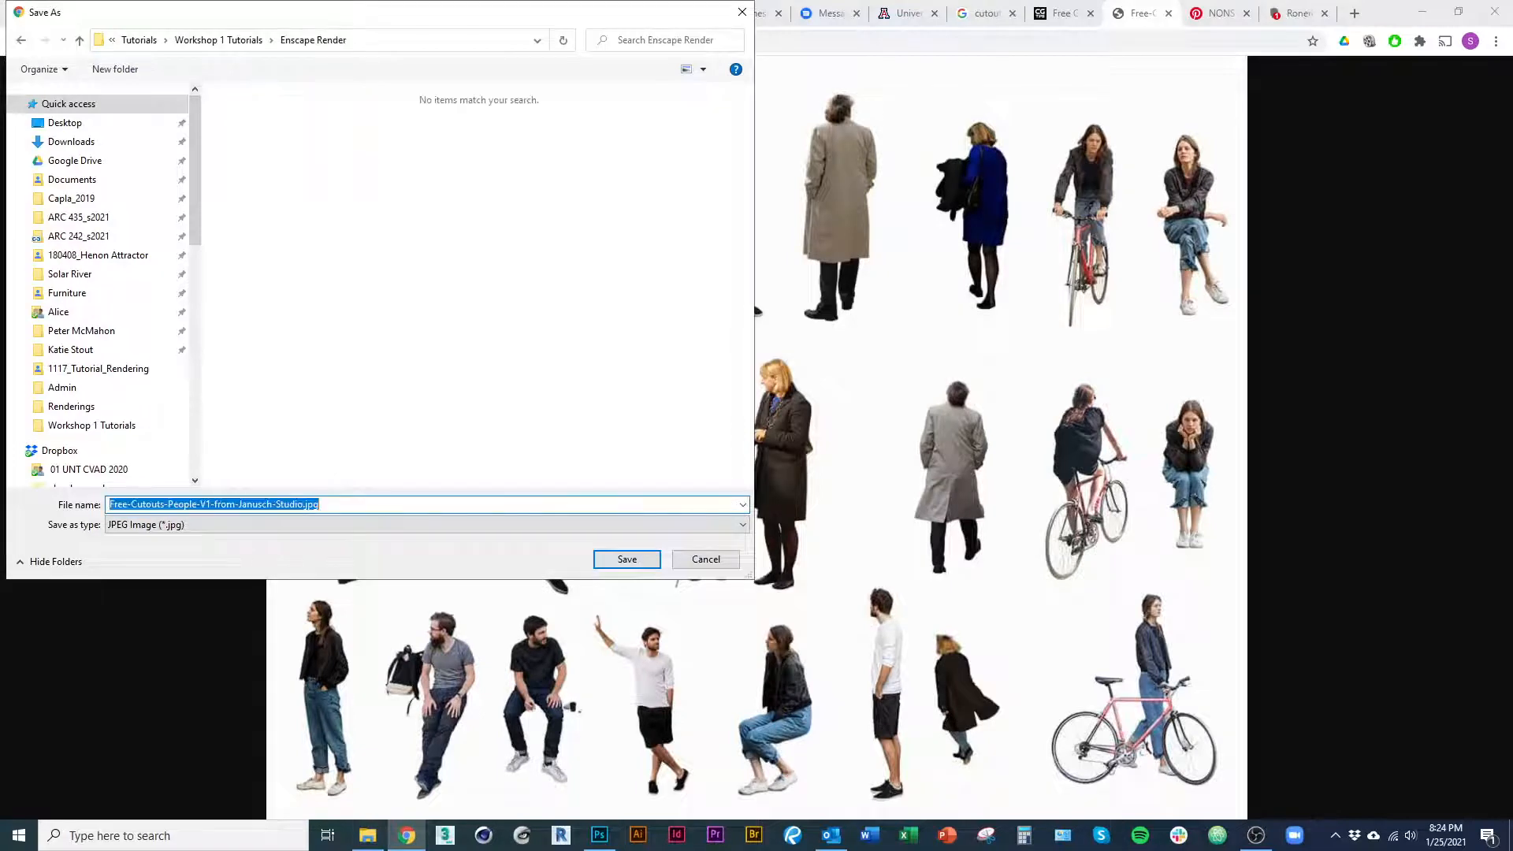
left_click(628, 560)
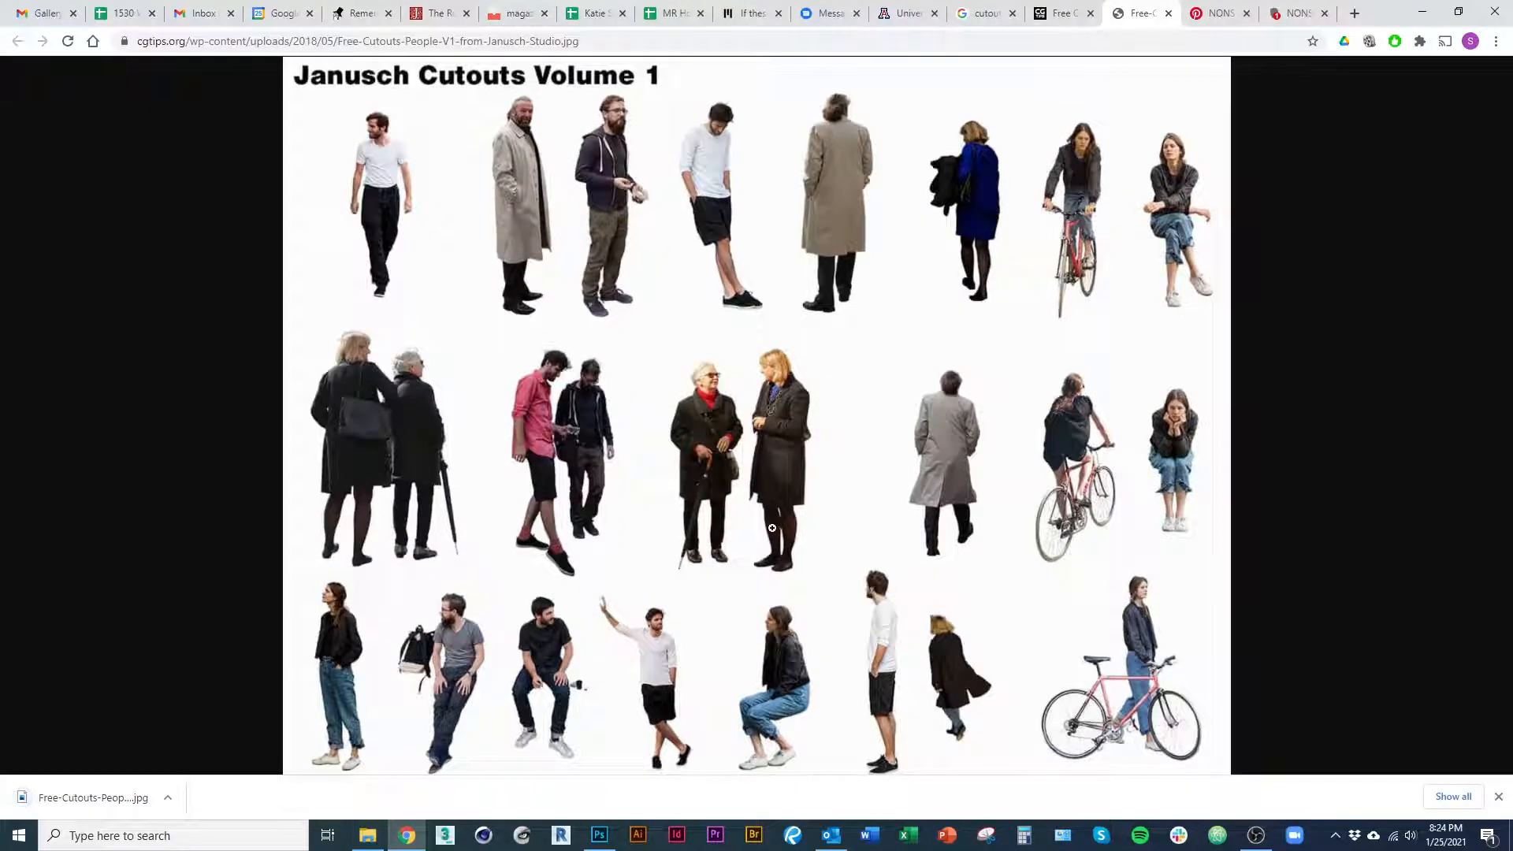
Switch to Photoshop and hide the Photo Filter 1 adjustment layer.
key("alt+Tab")
left_click(862, 426)
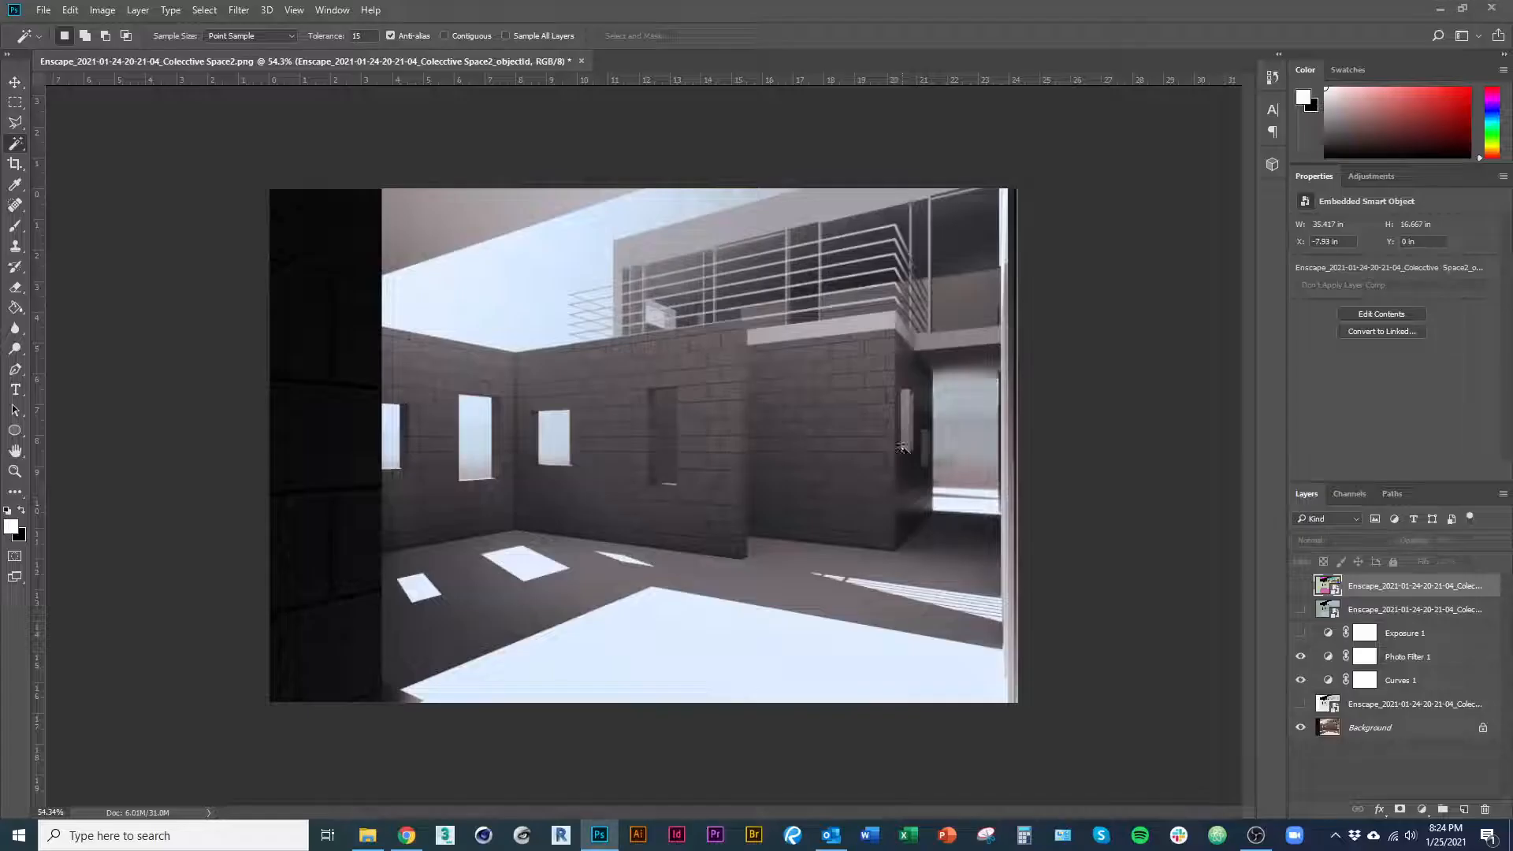
left_click(1301, 656)
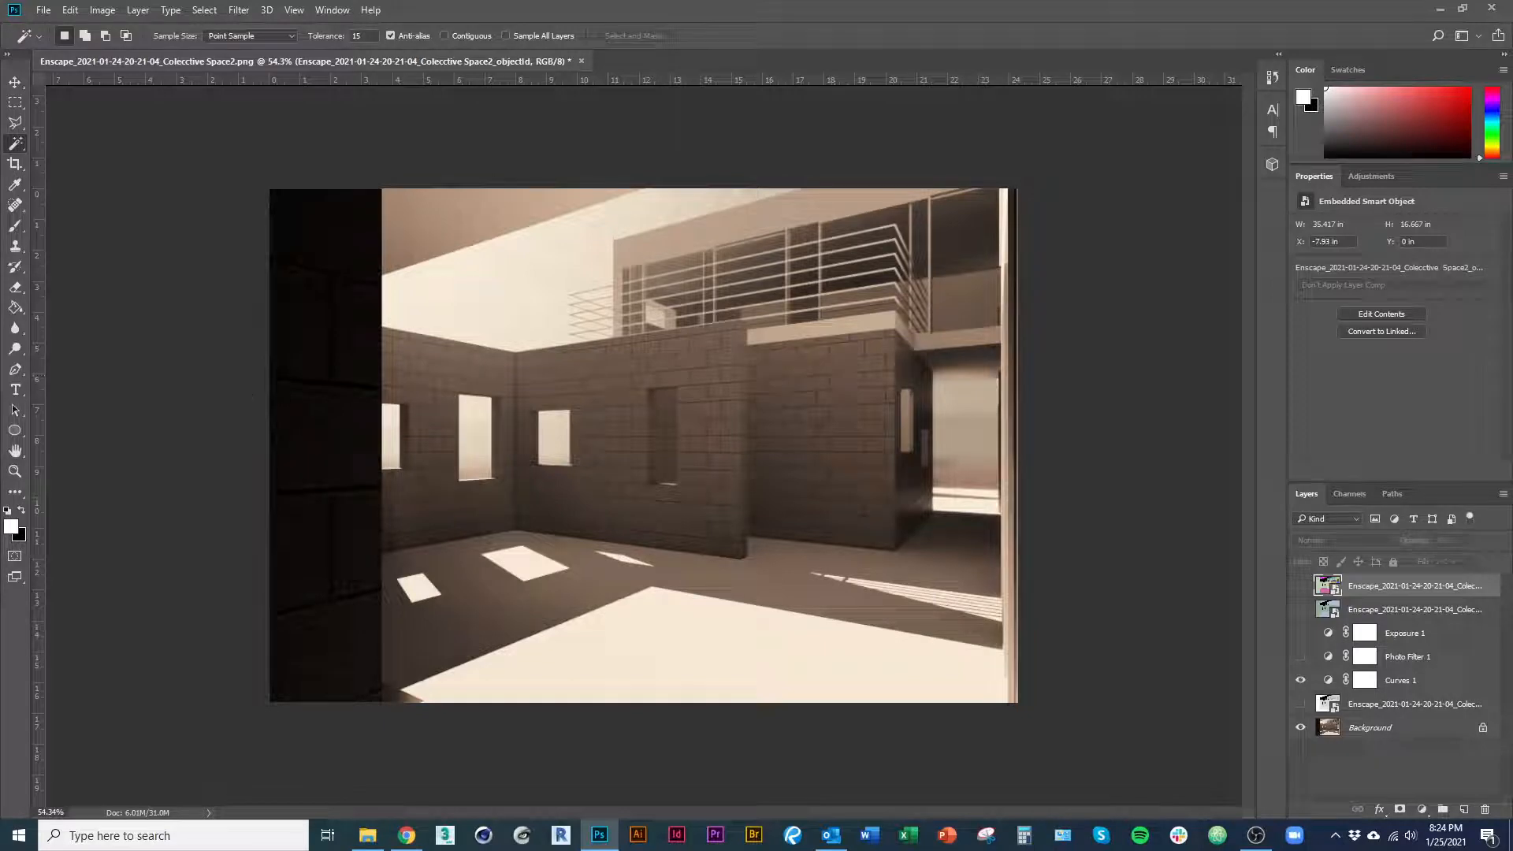
key("alt+Tab")
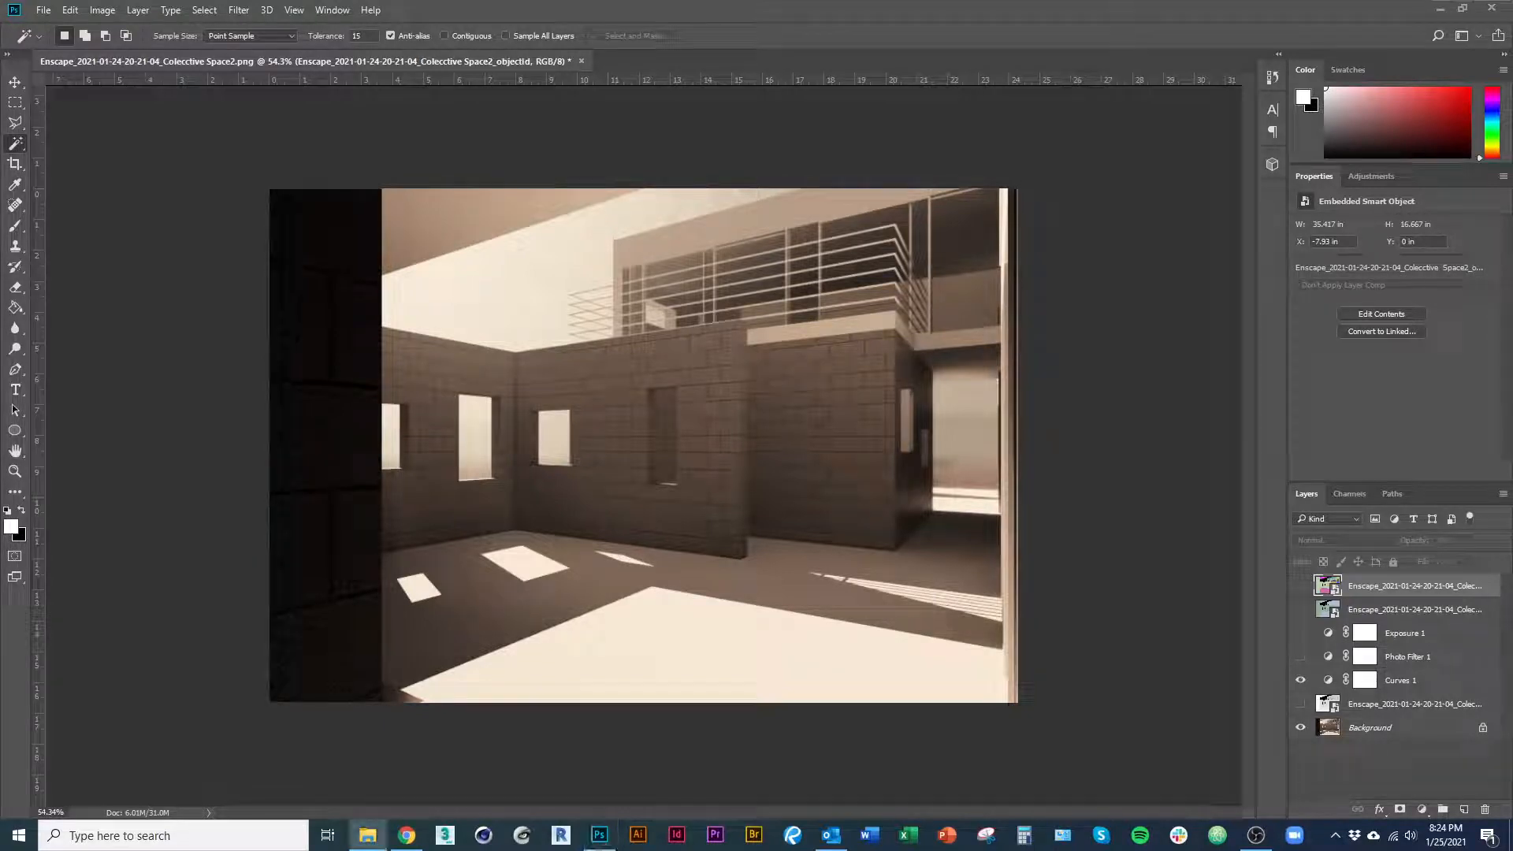
key("alt+Tab")
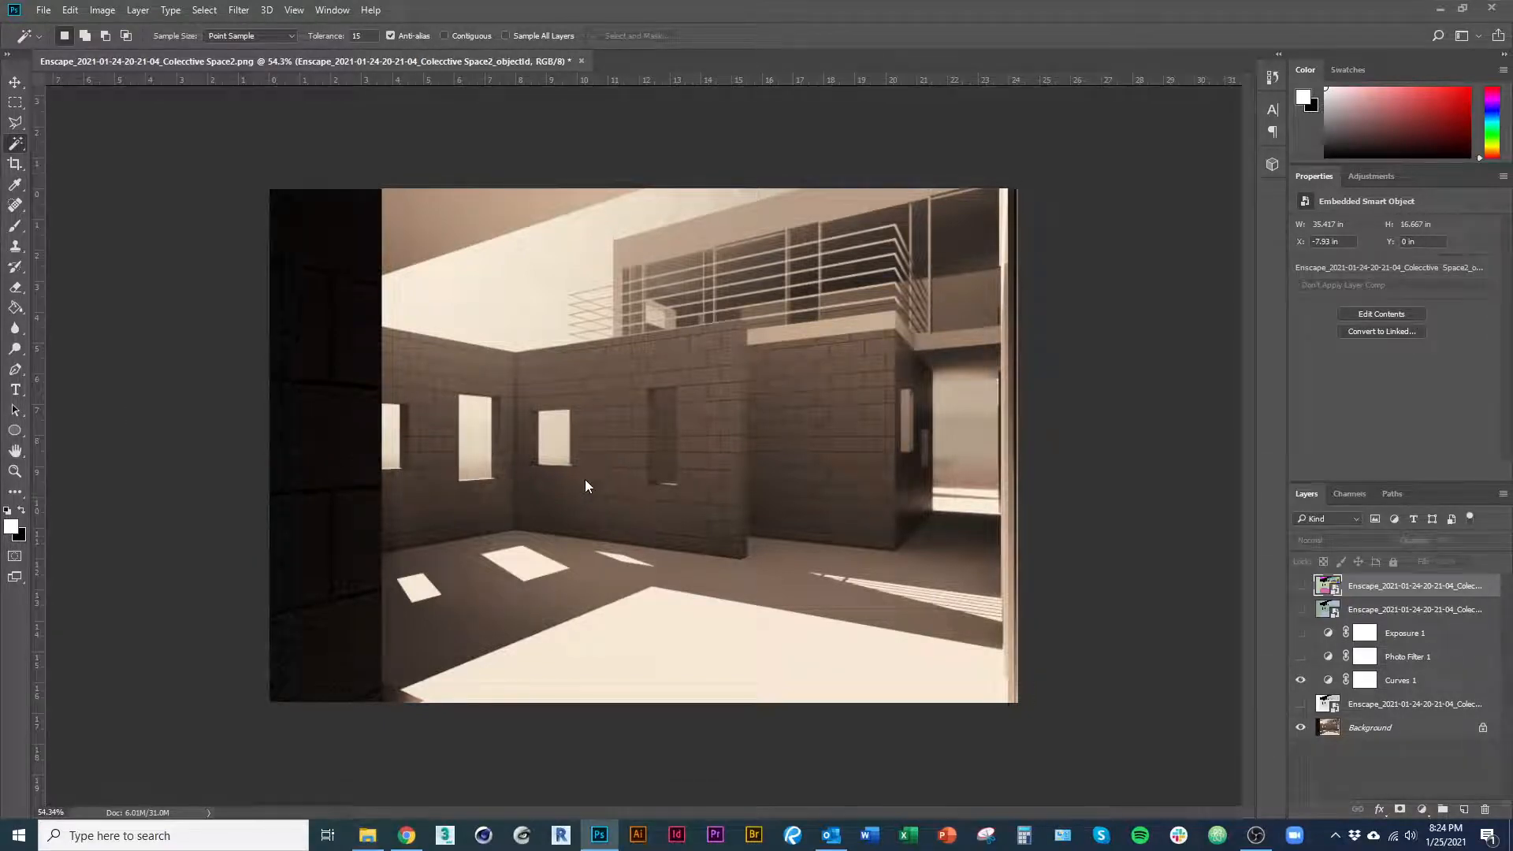
Place the Free-Cutouts-People-V1-from-Janusch-Studio image into the rendering as the top layer at its default size.
left_click_drag(585, 486, 585, 487)
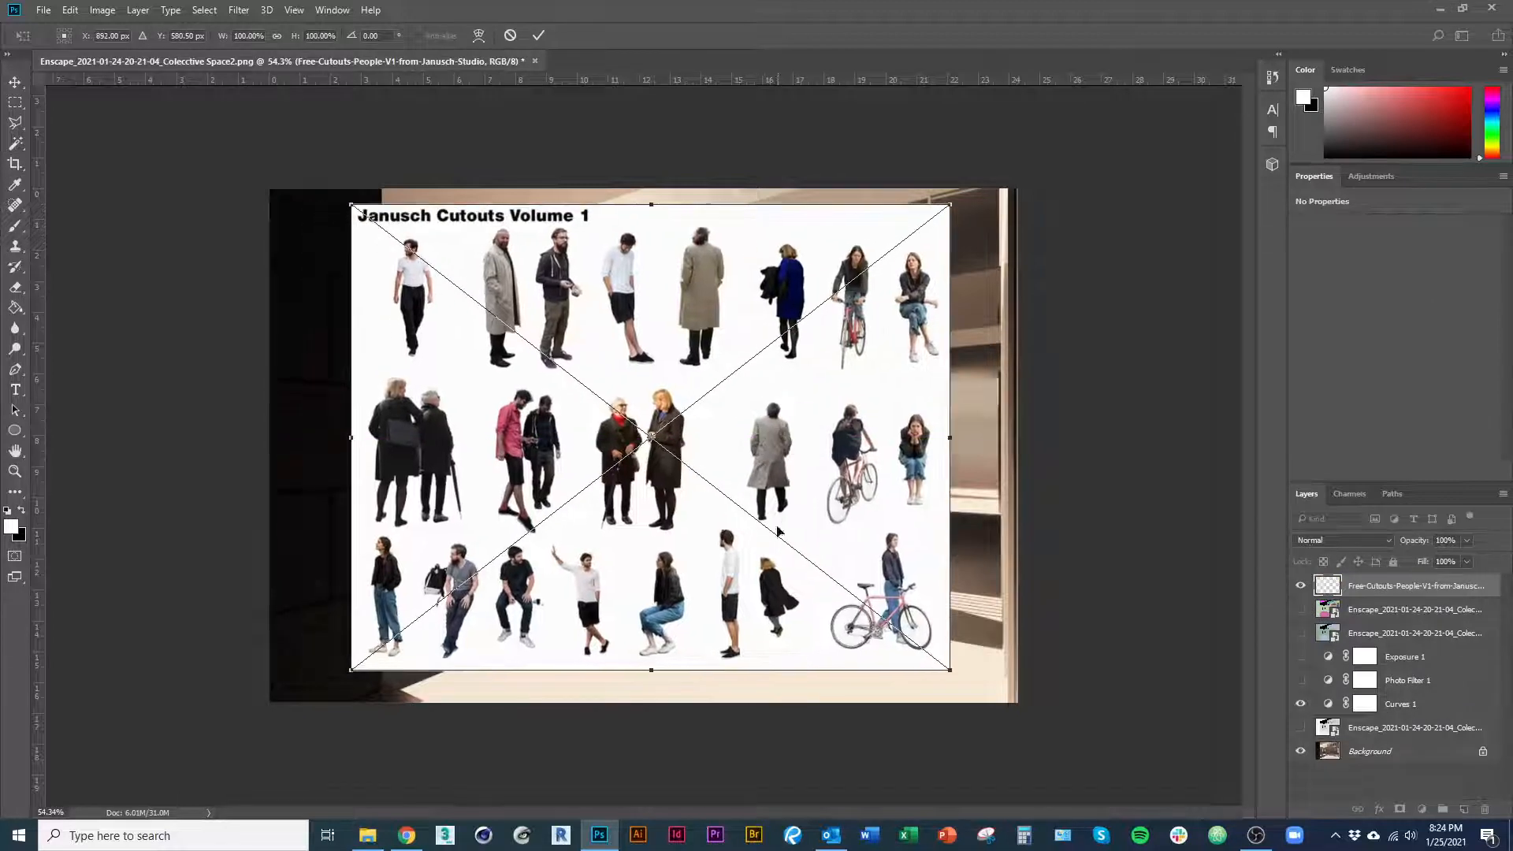
key("Return")
scroll(757, 441, "up", 2)
key("w")
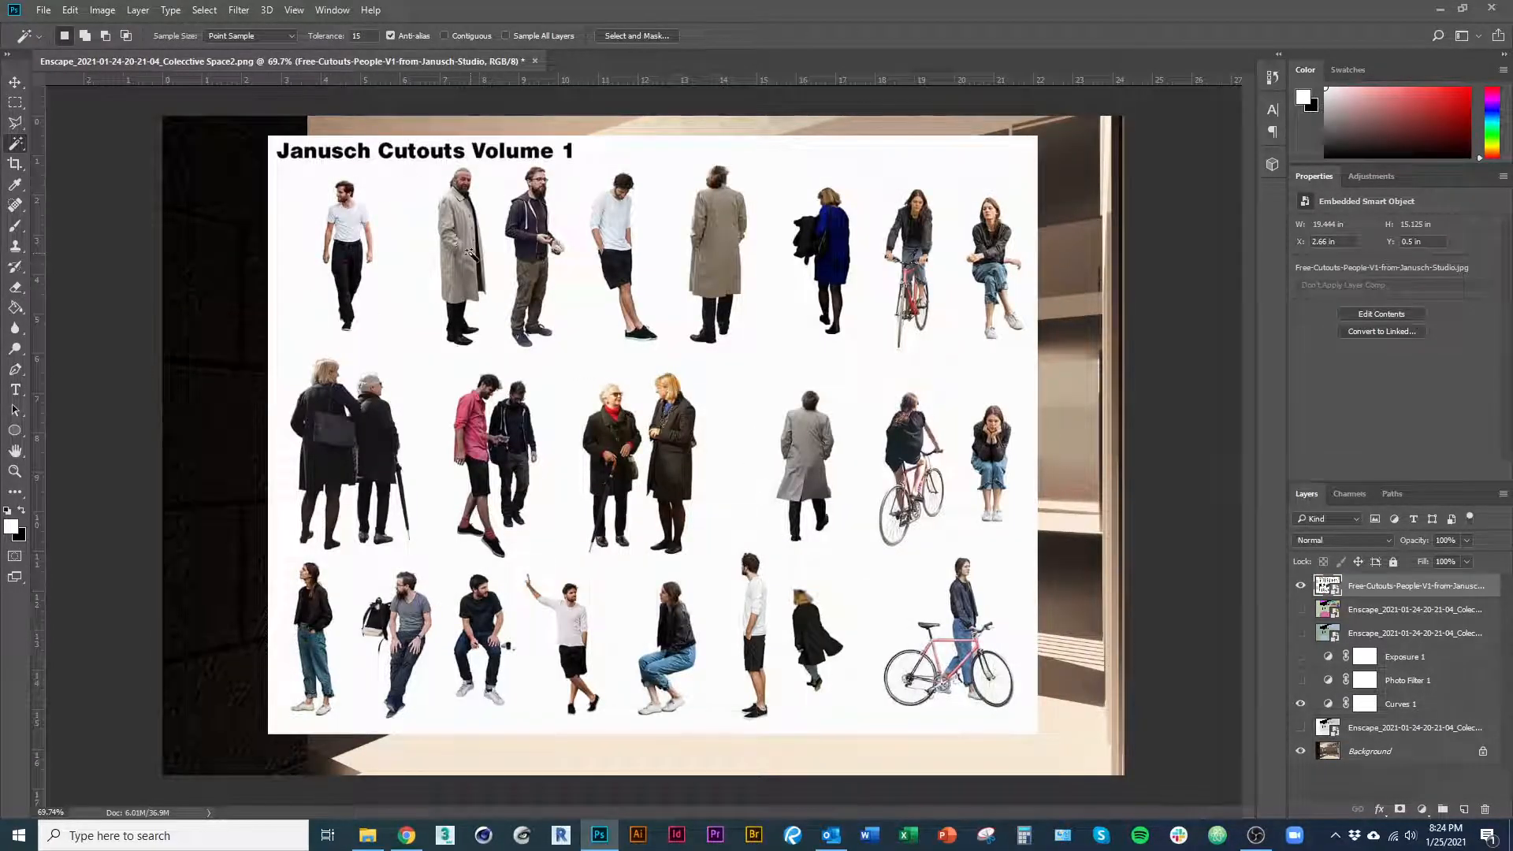
key("m")
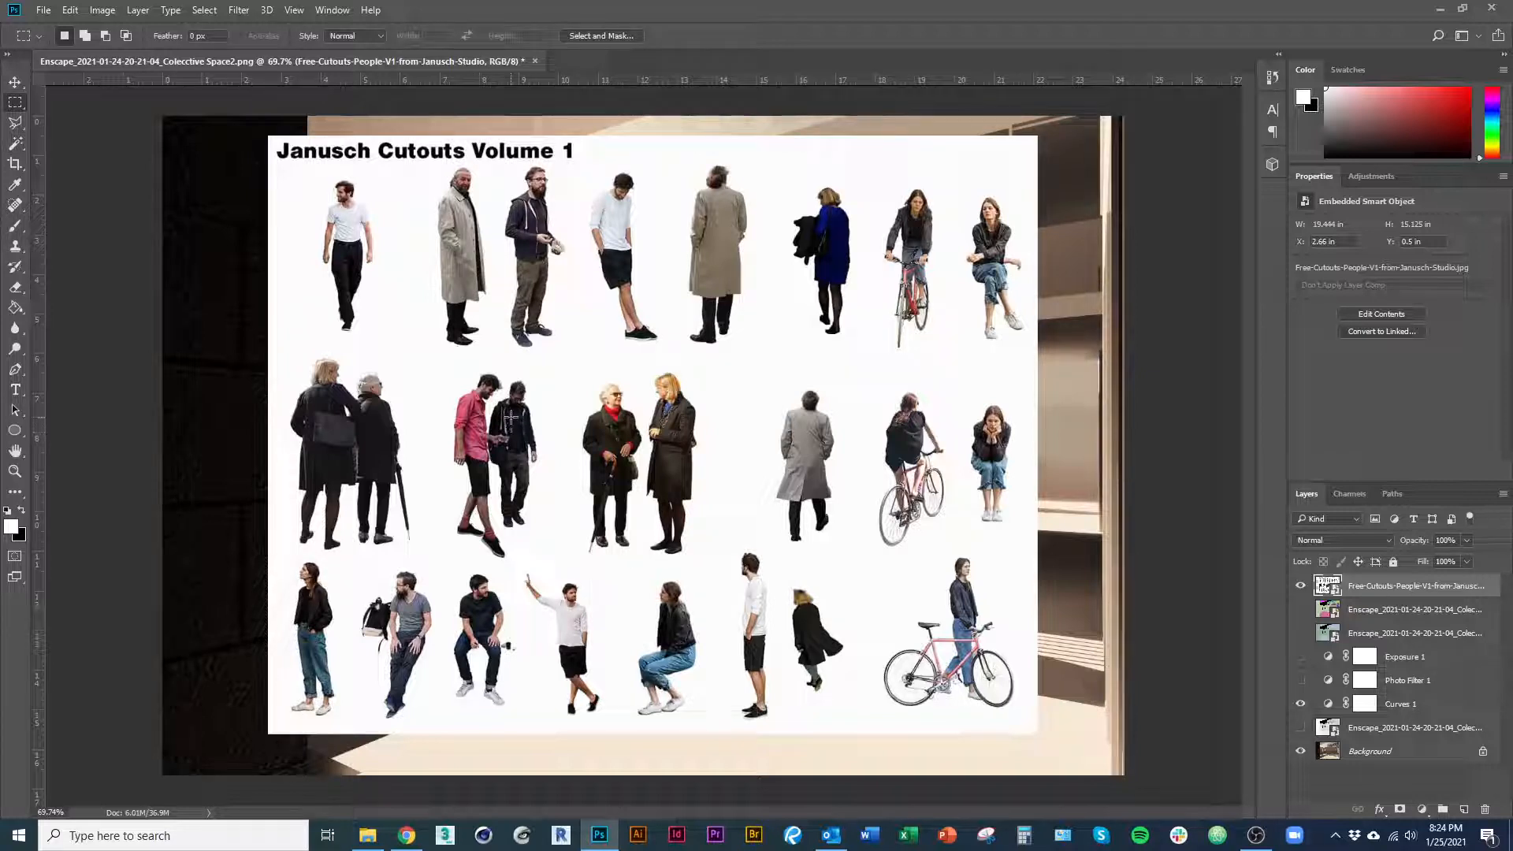
key("v")
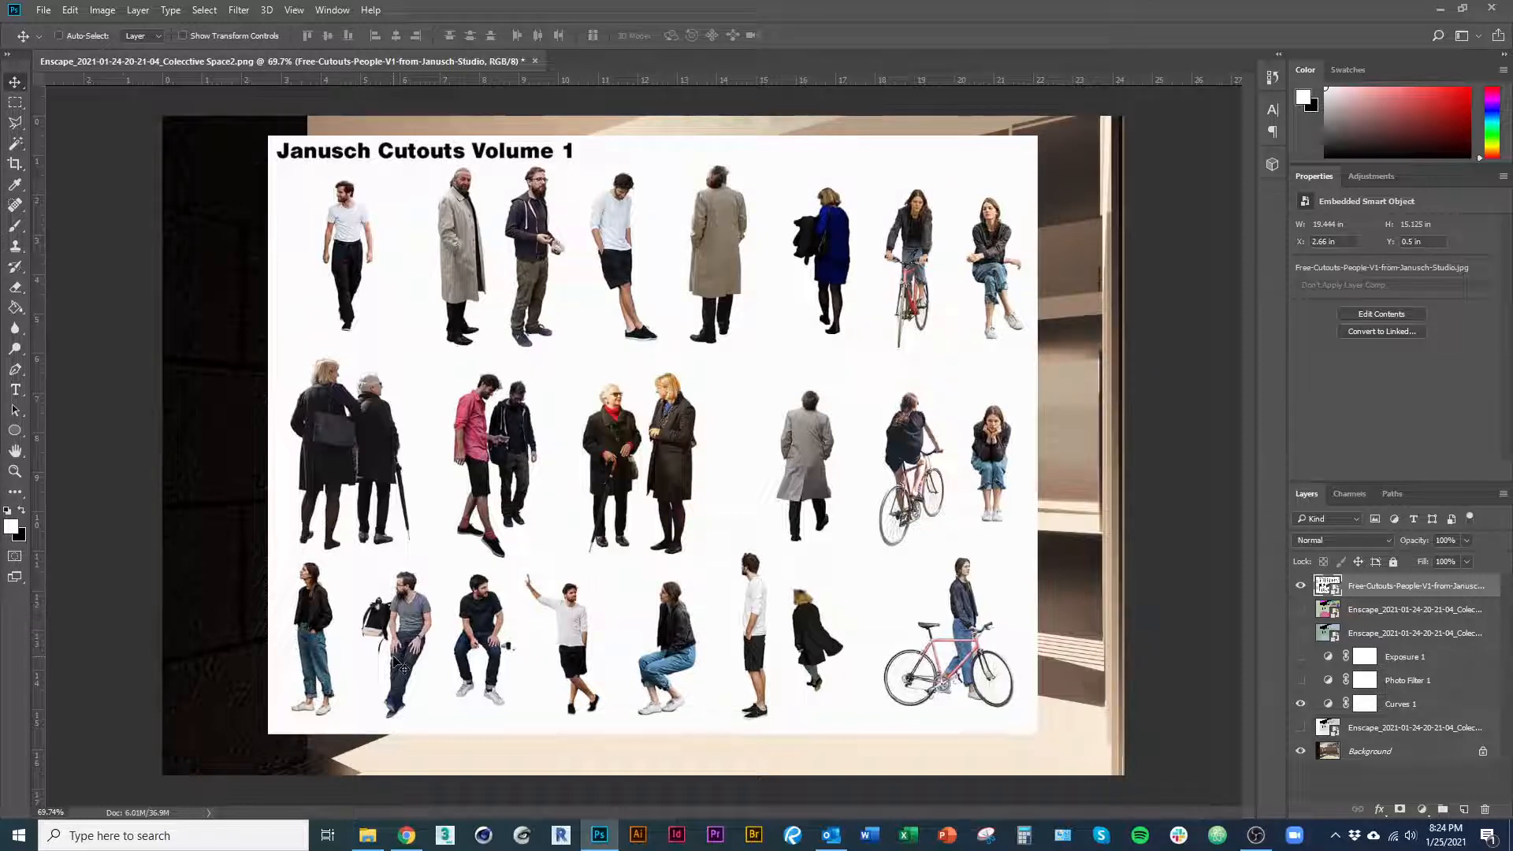
left_click_drag(379, 674, 343, 678)
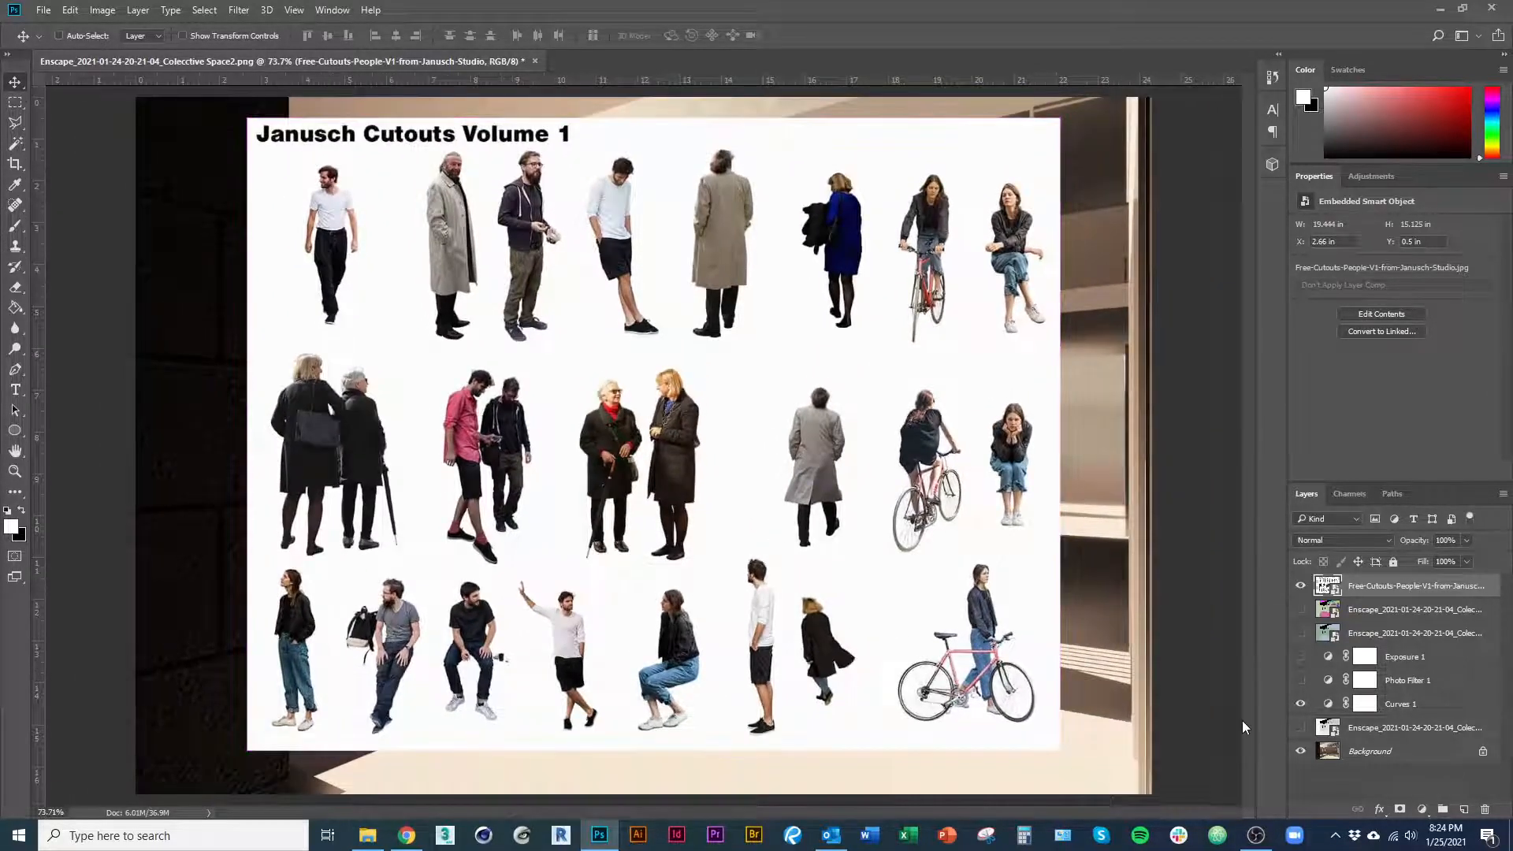
Rasterize the placed cutouts smart object so its pixels can be edited directly.
key("m")
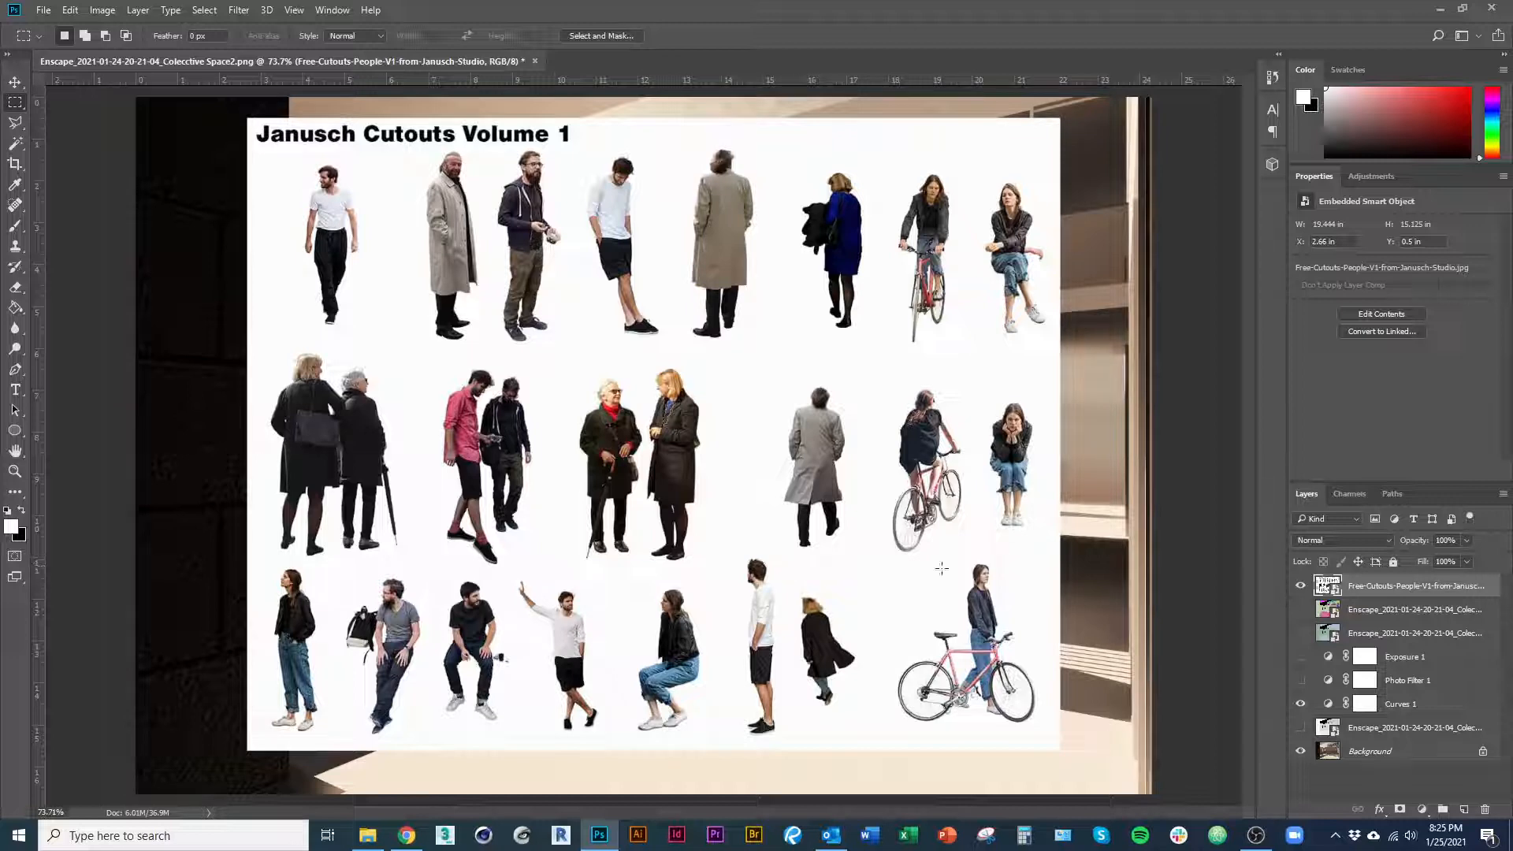
right_click(1452, 602)
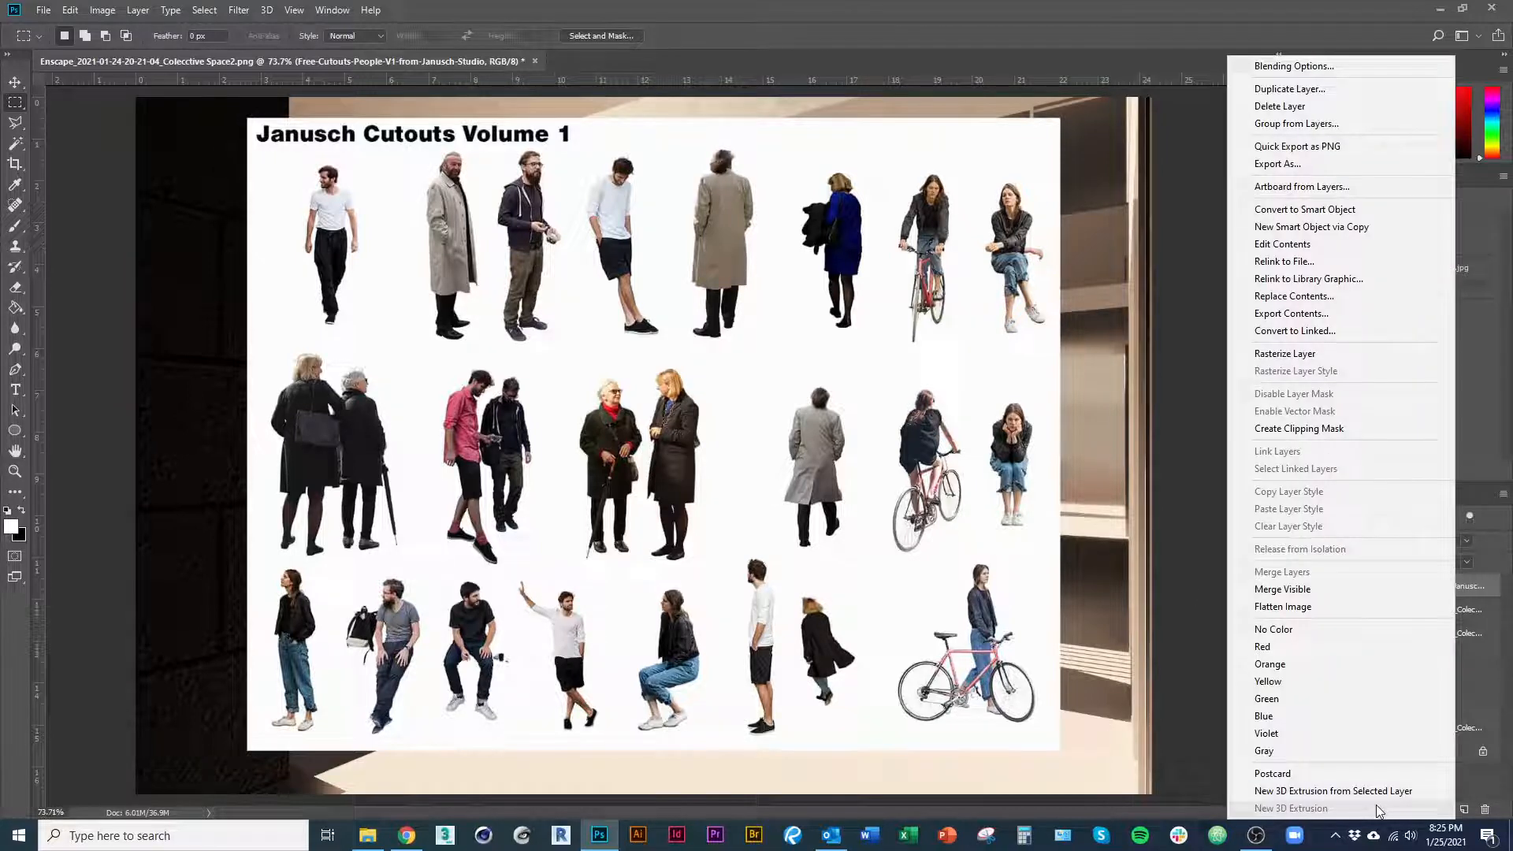
left_click(1311, 356)
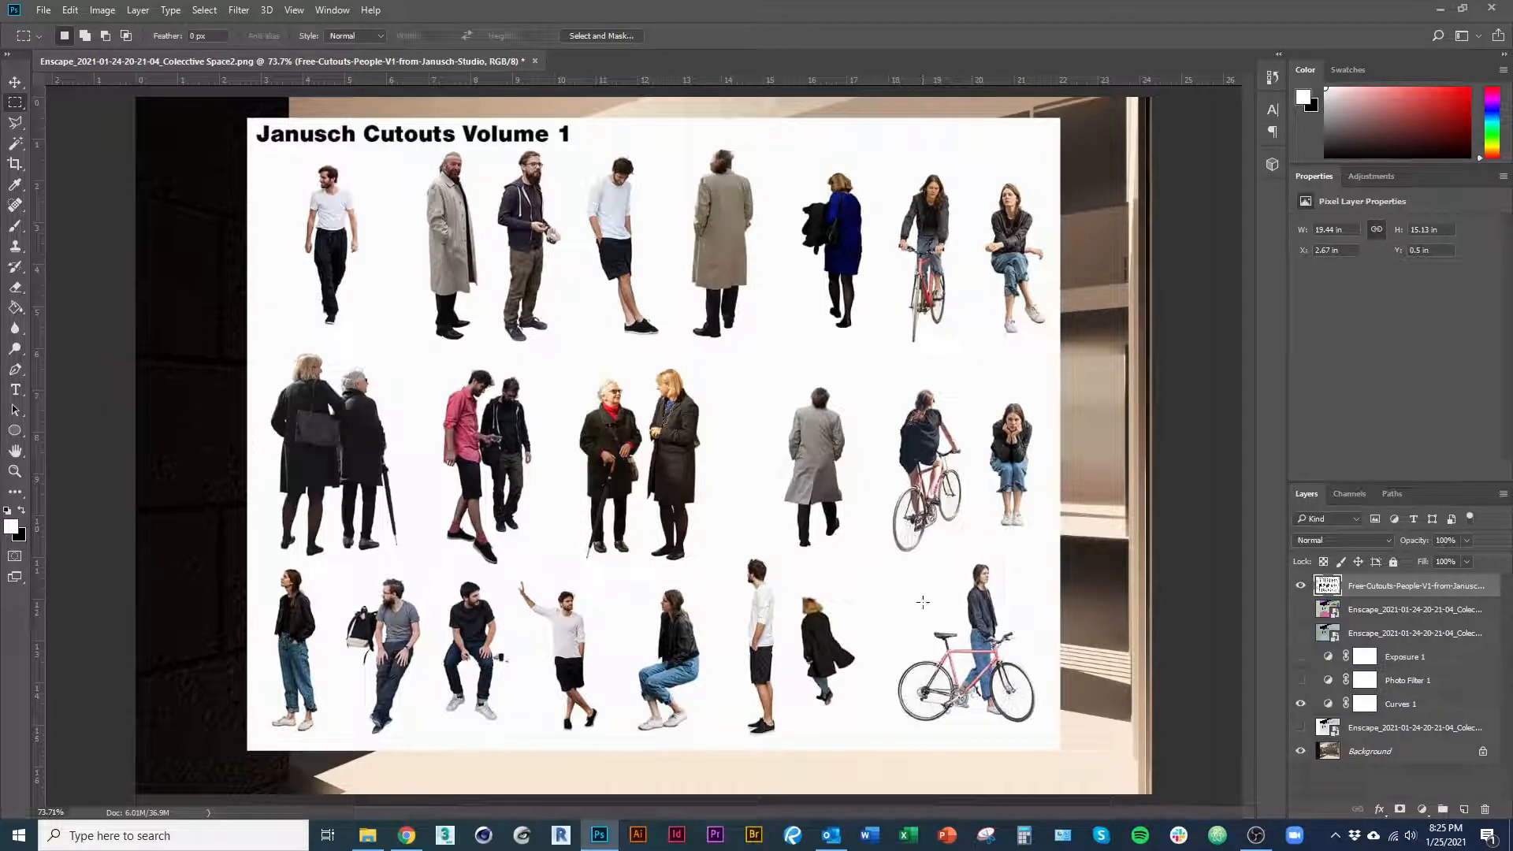
Delete all figures and the title from the cutouts layer except the woman in black jacket and jeans in the bottom-left corner, and deselect.
left_click_drag(1073, 763, 347, 118)
left_click(341, 133)
key("Delete")
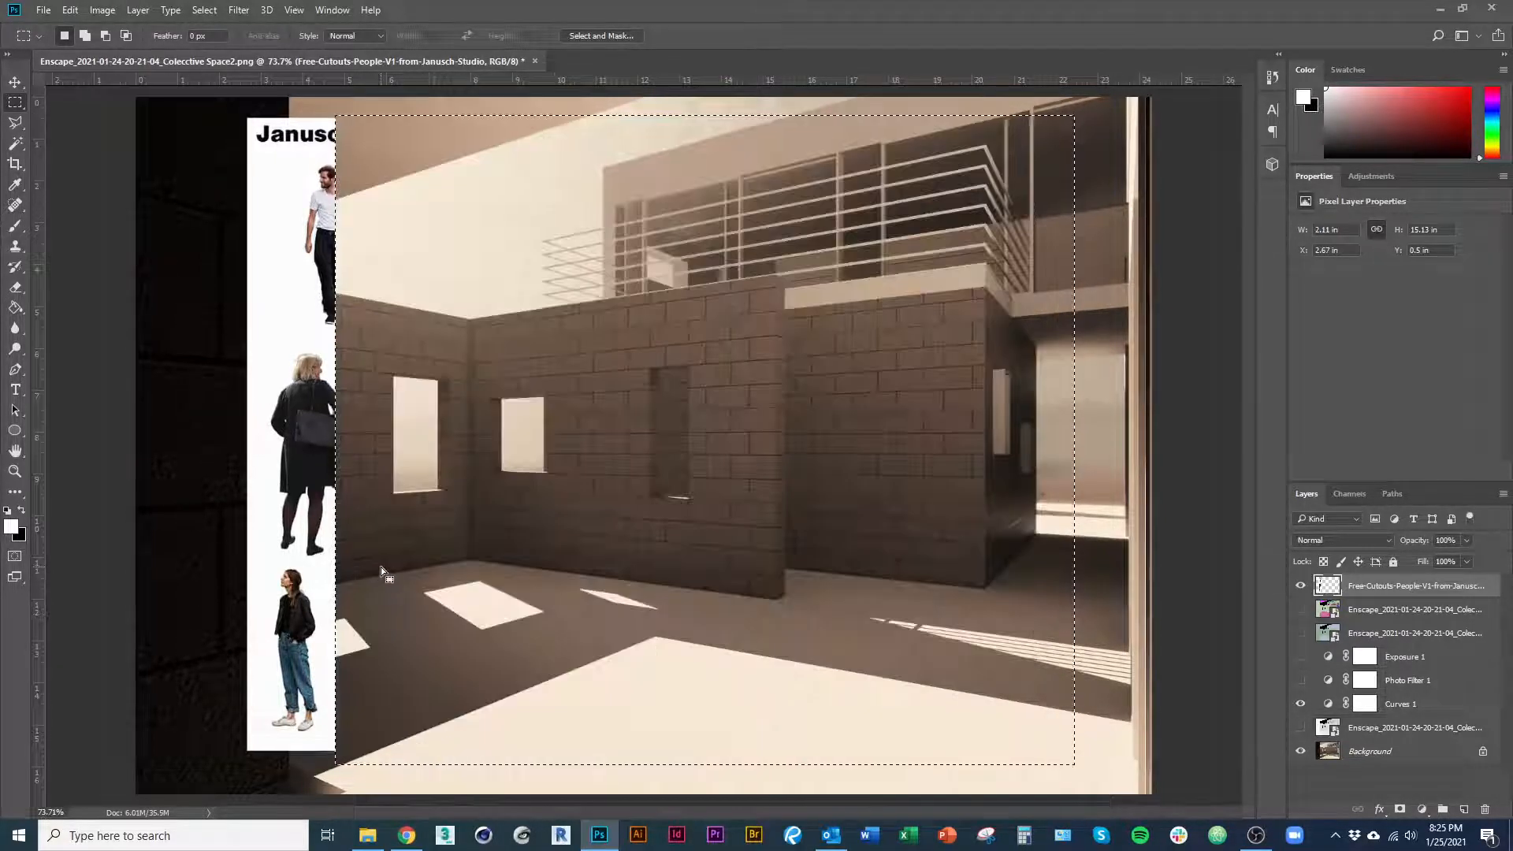
left_click_drag(367, 572, 233, 111)
key("Delete")
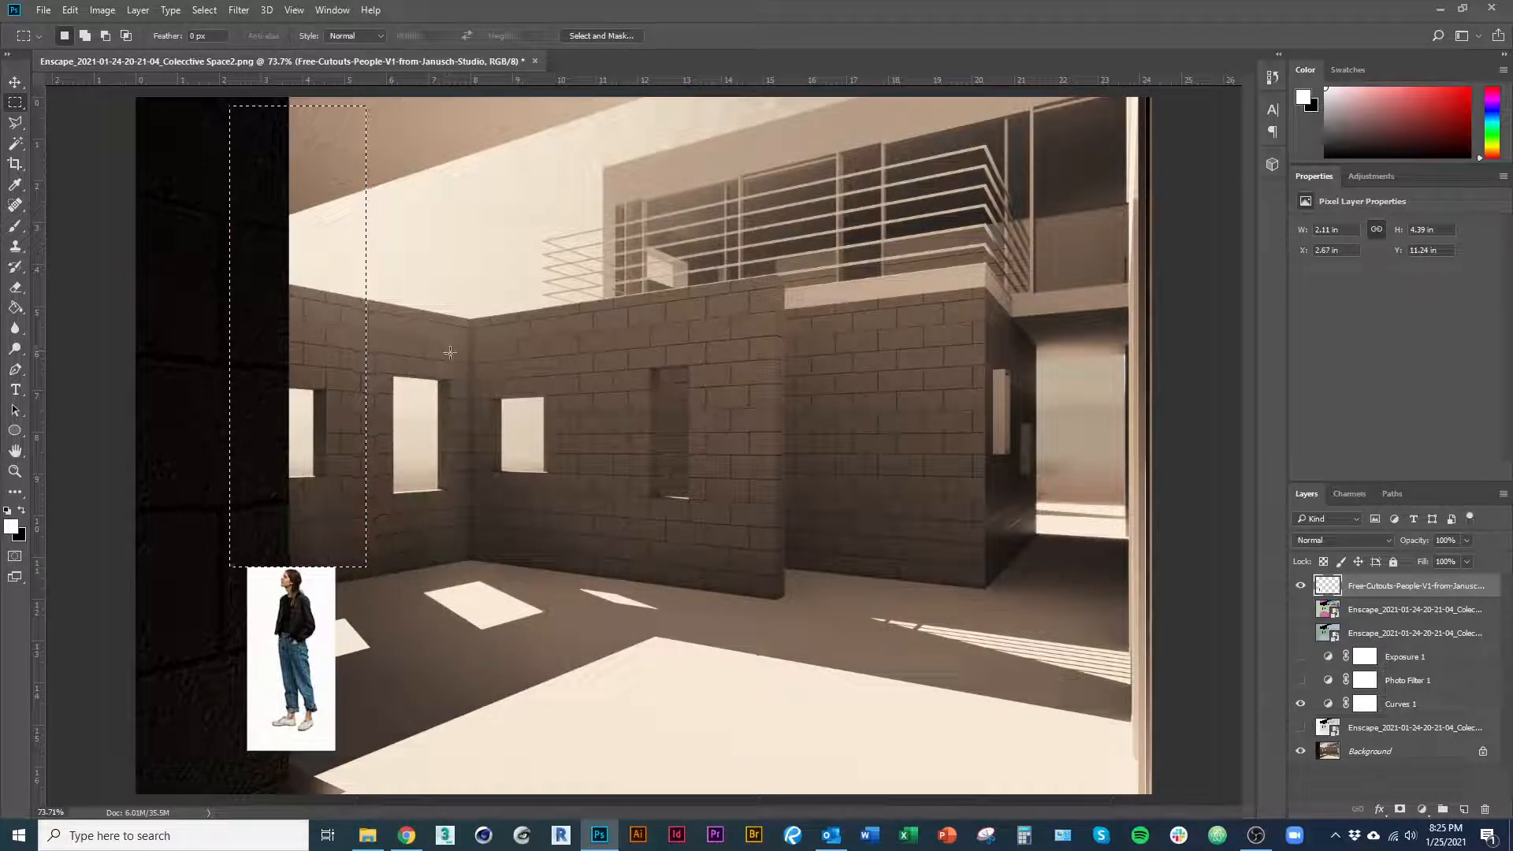
key("ctrl+d")
Move the remaining woman cutout onto the brick wall near the centre of the rendering, overlapping the balcony railing.
key("v")
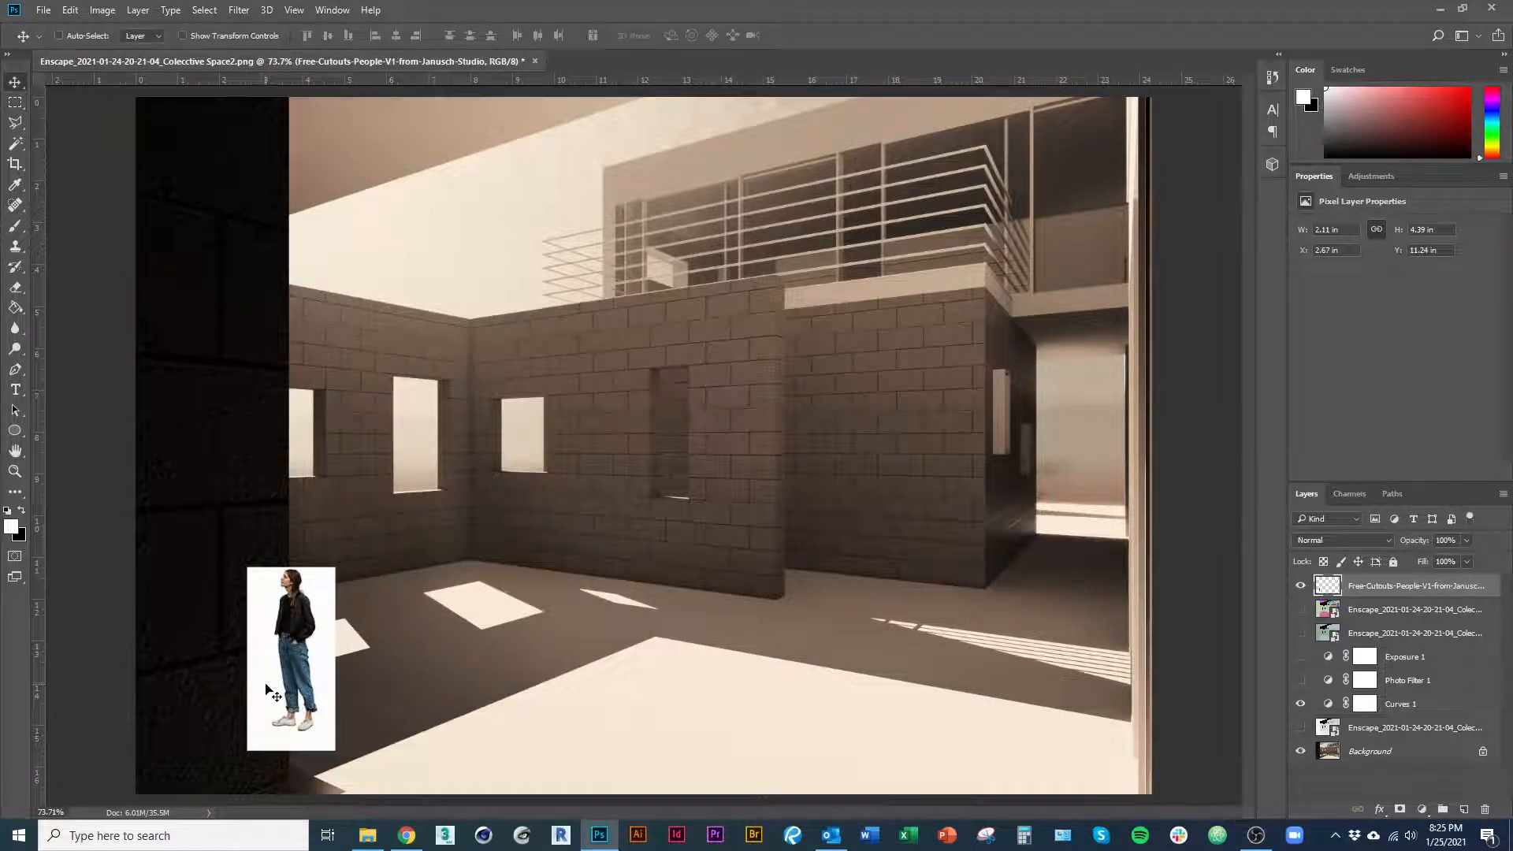
left_click_drag(273, 687, 738, 314)
scroll(788, 244, "up", 3)
left_click_drag(751, 489, 543, 629)
Select the white background around the woman with the Magic Wand at tolerance 15.
key("w")
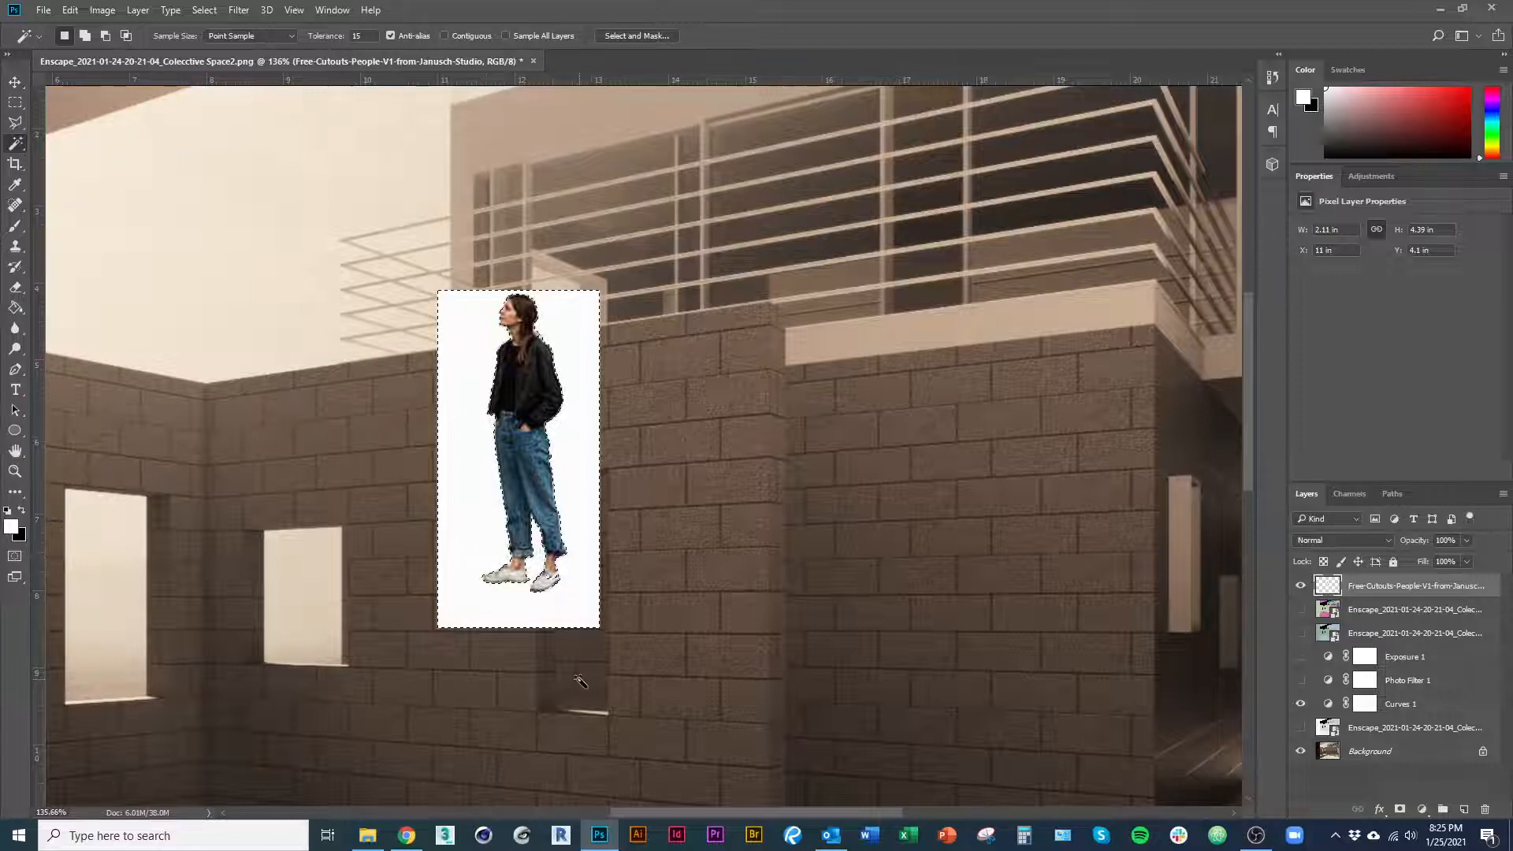
scroll(539, 581, "up", 4)
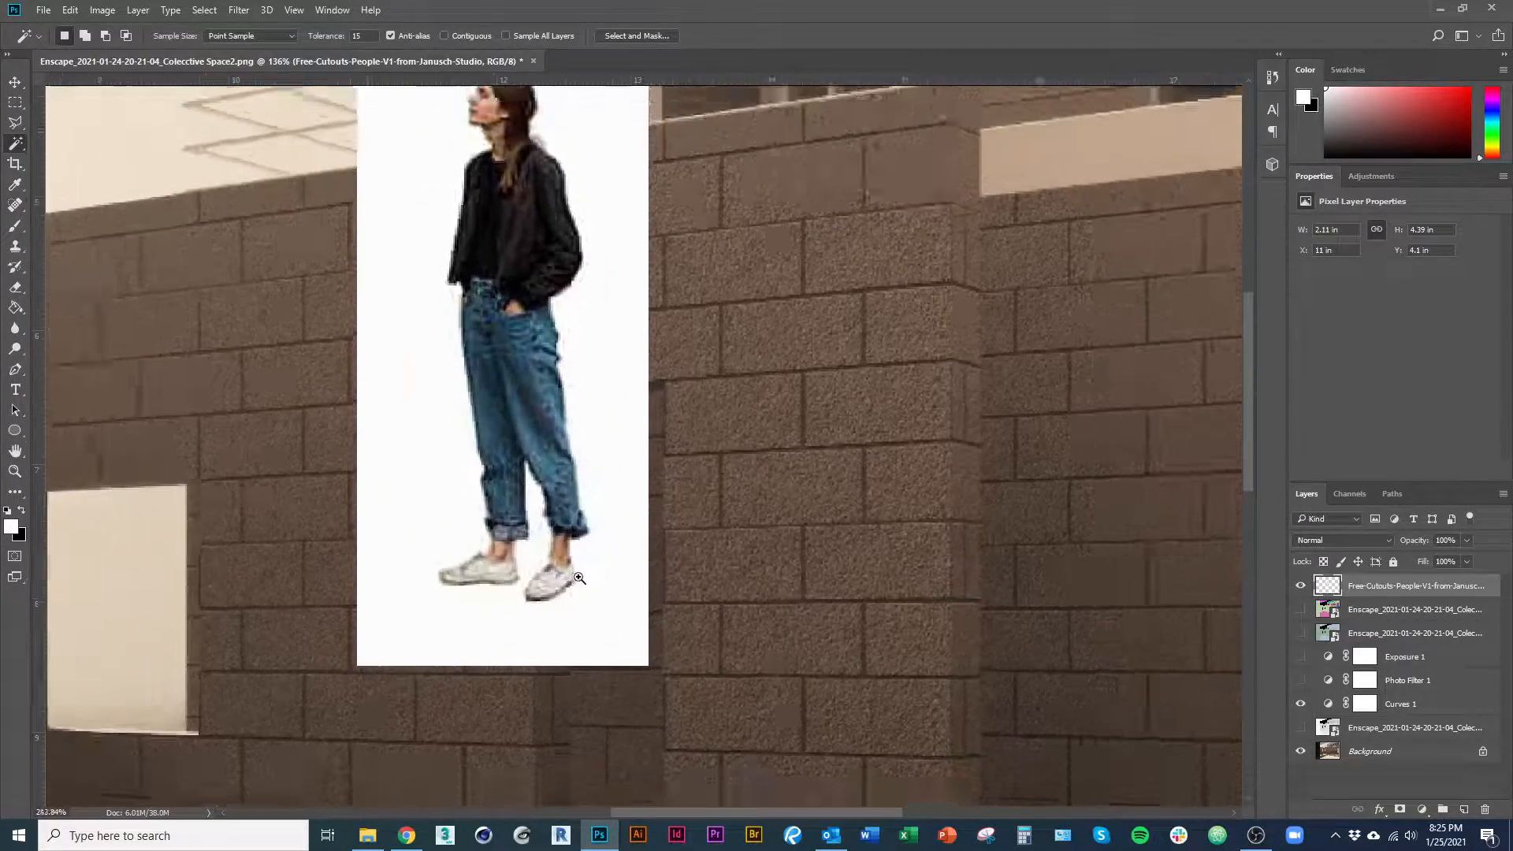
scroll(544, 599, "down", 2)
left_click(549, 609)
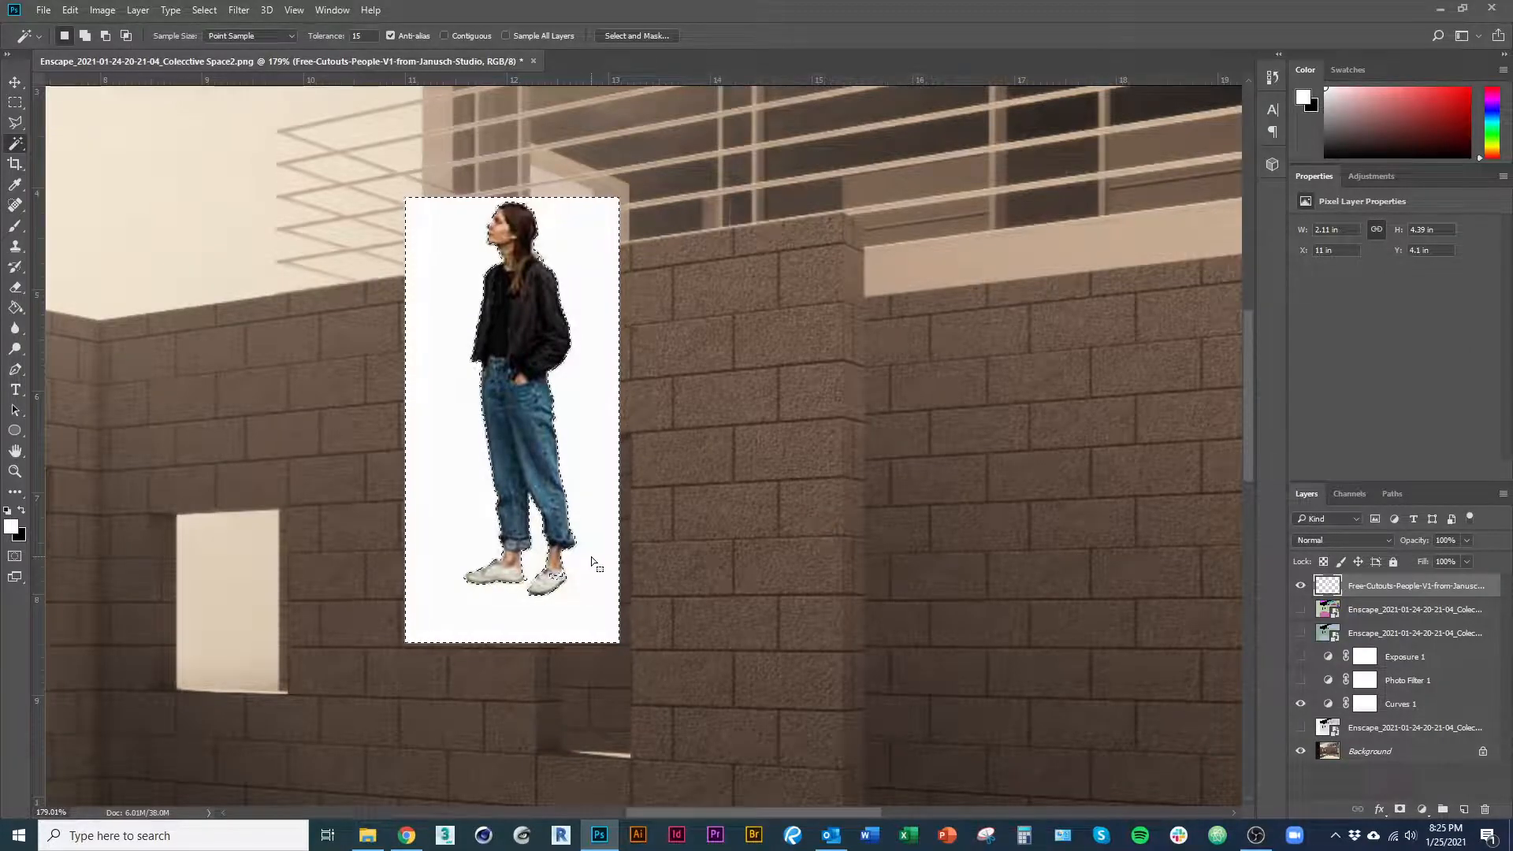
Subtract the stray selected patches on the woman's front shoe from the background selection with the rectangular marquee.
scroll(539, 557, "up", 5)
key("b")
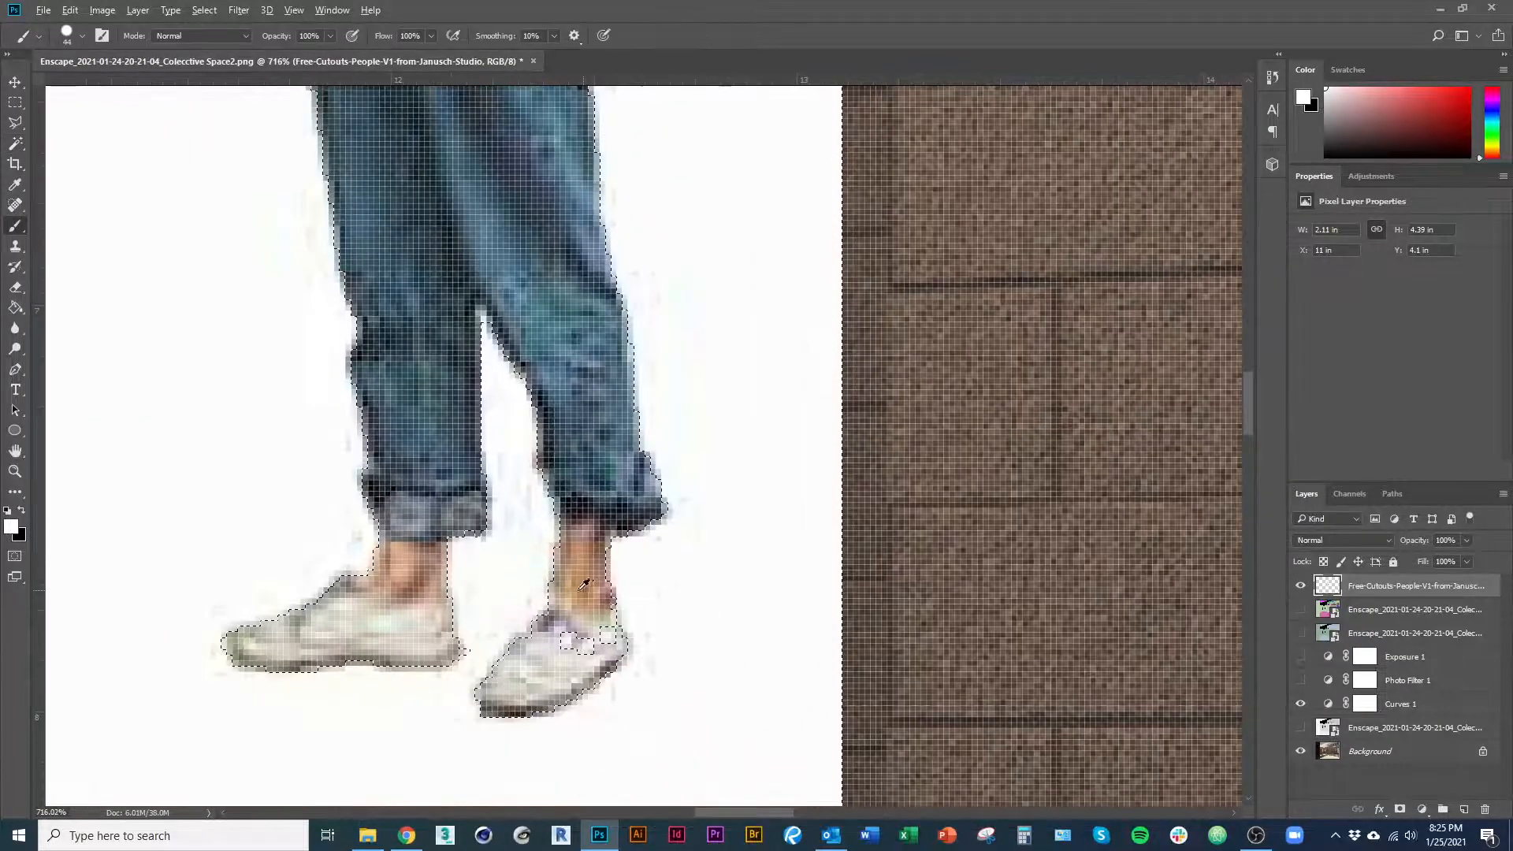
scroll(331, 317, "down", 3)
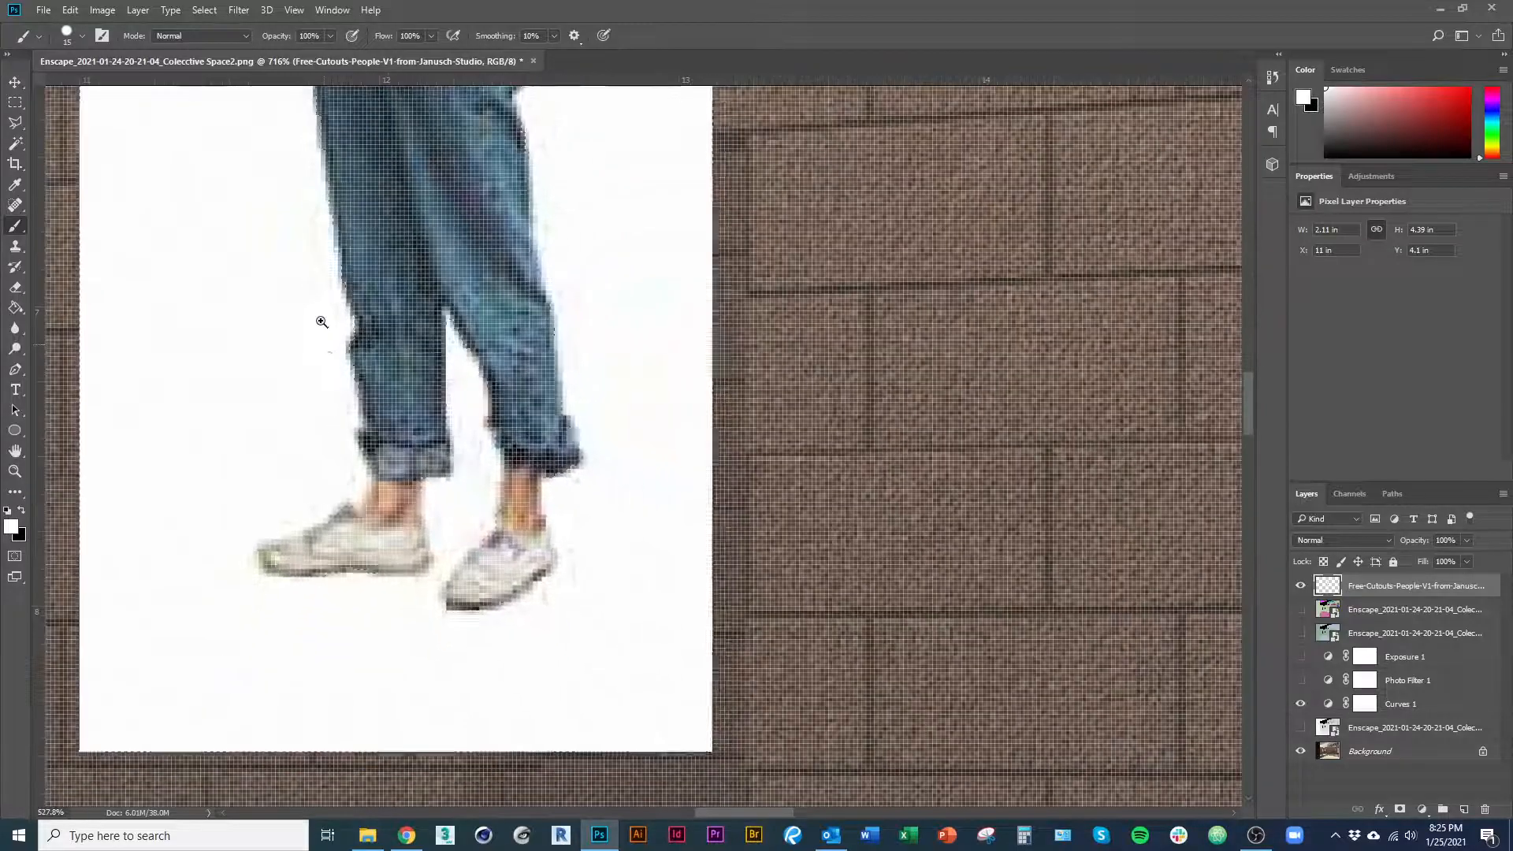
scroll(556, 561, "down", 1)
key("m")
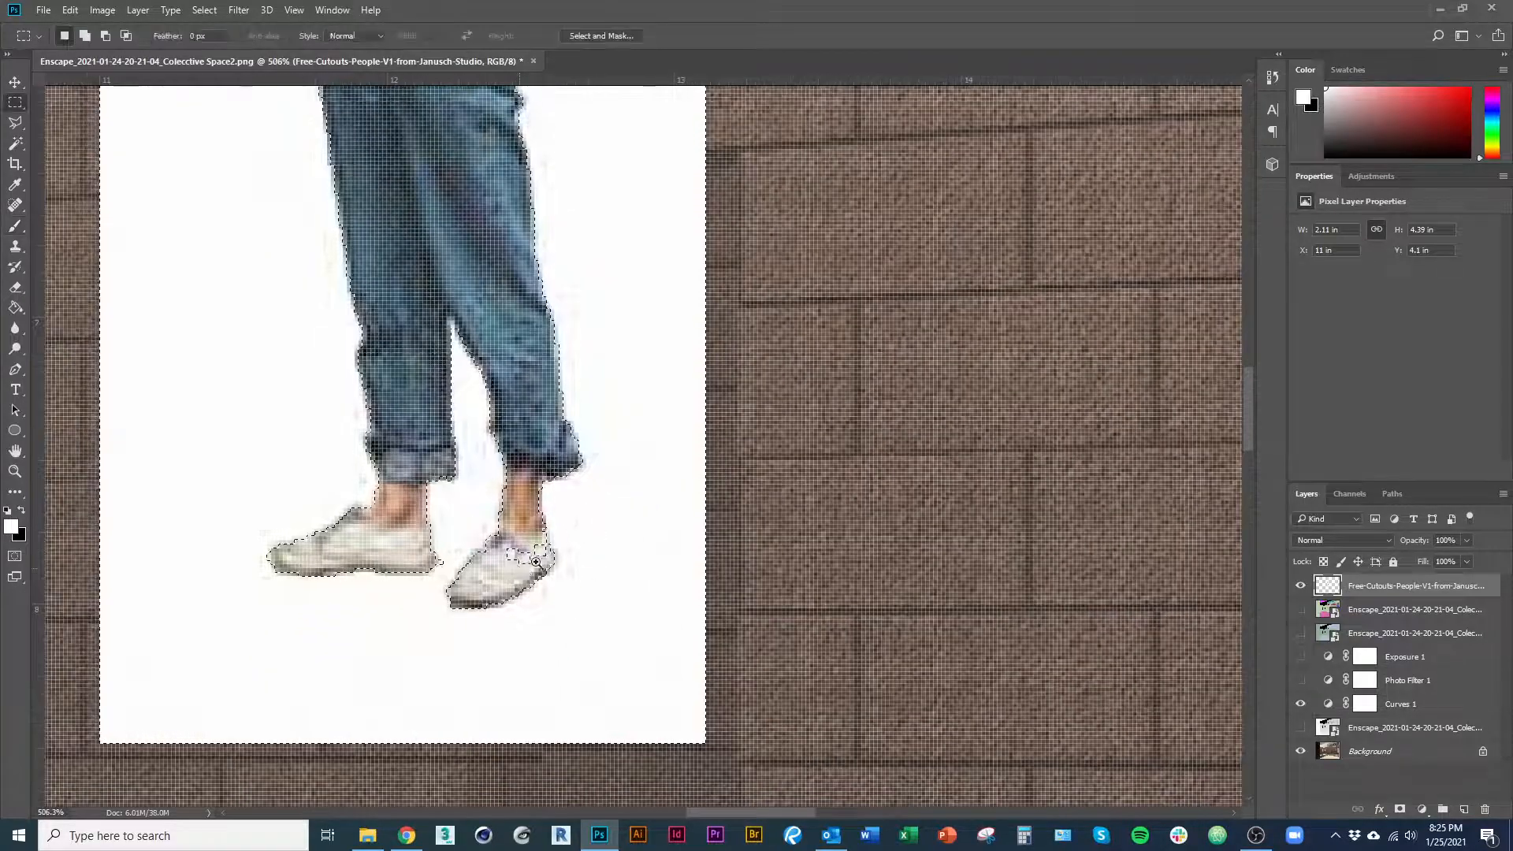
scroll(568, 581, "up", 4)
left_click_drag(568, 581, 522, 526)
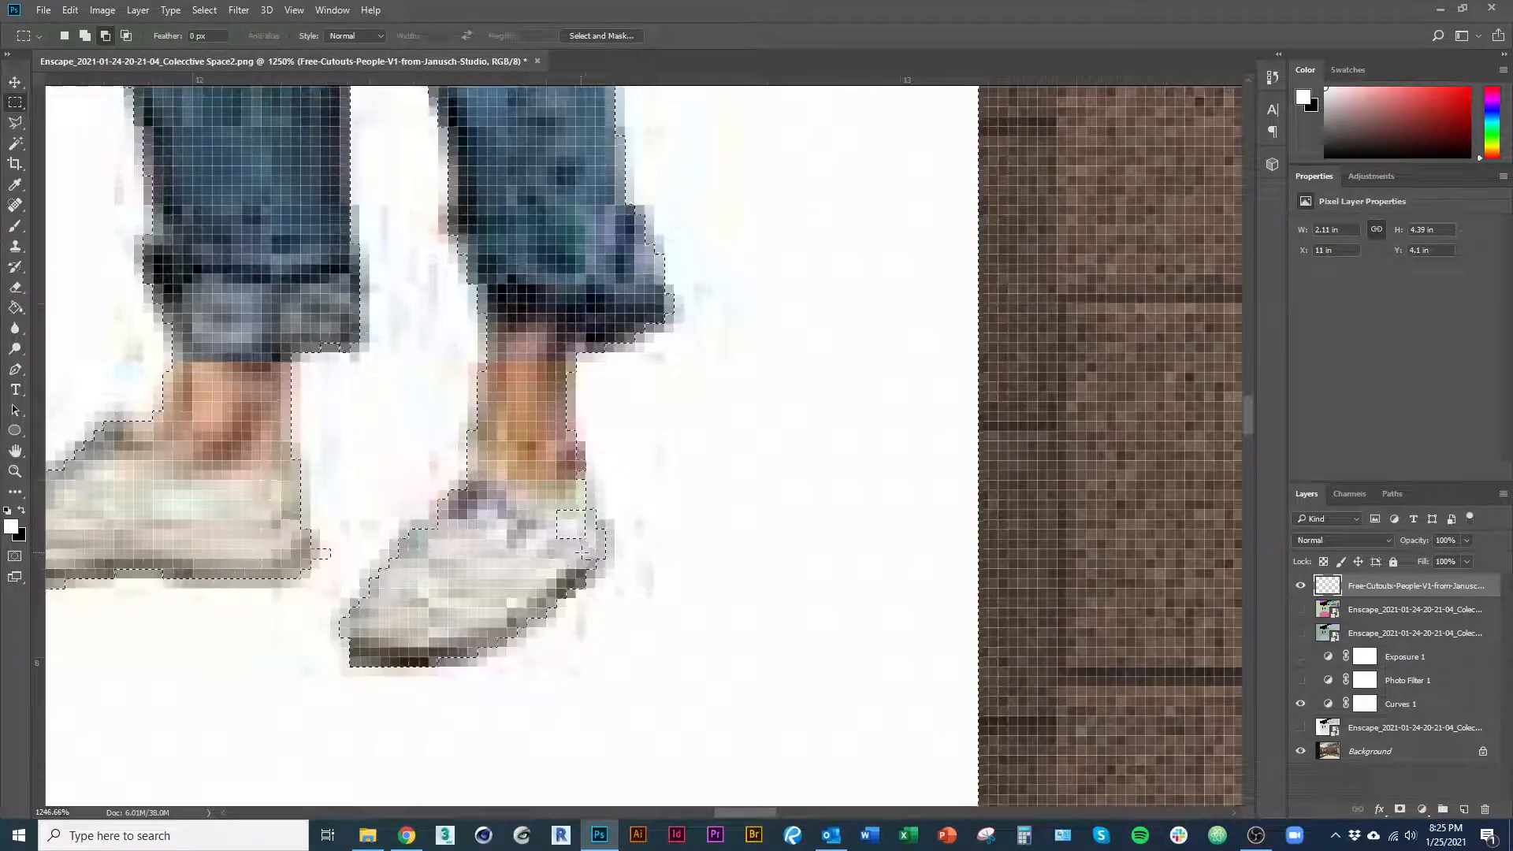
left_click_drag(606, 558, 556, 514)
scroll(557, 517, "down", 8)
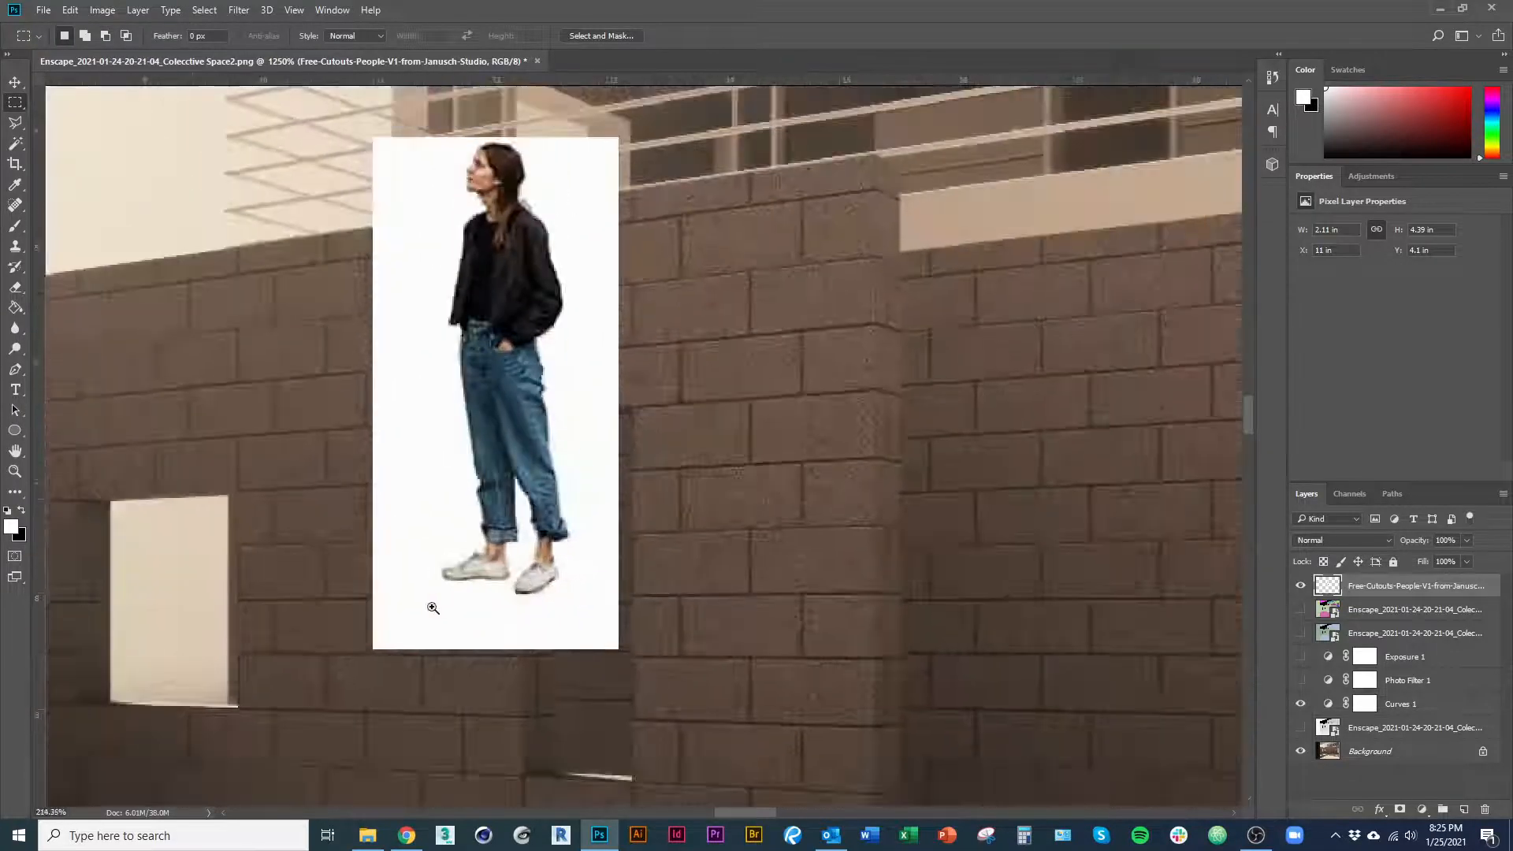
scroll(526, 355, "up", 1)
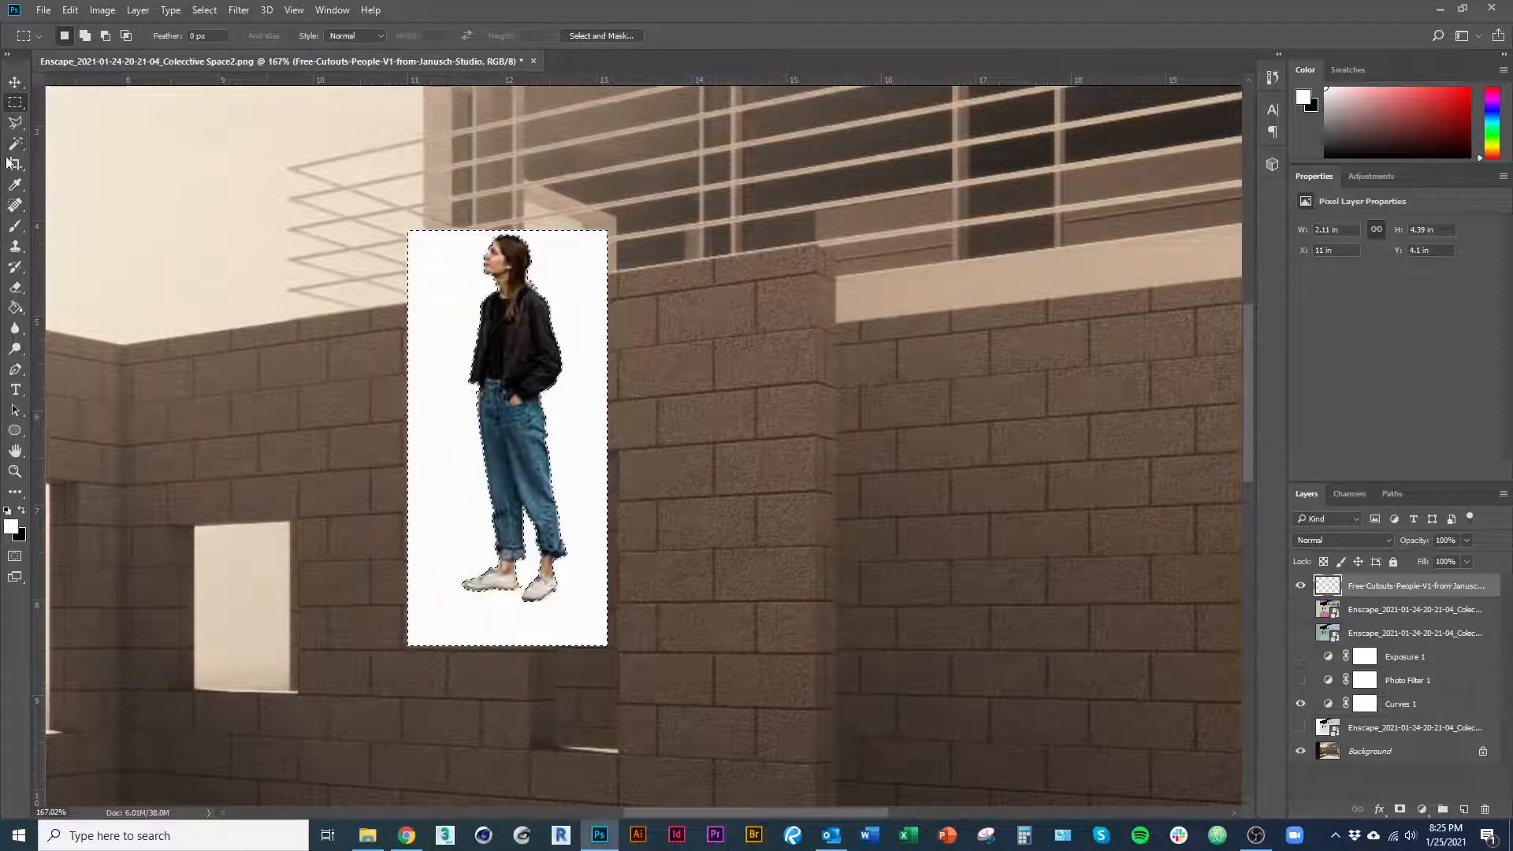
Invert the selection and add it as a layer mask to hide the white background around the woman.
right_click(410, 439)
right_click(442, 413)
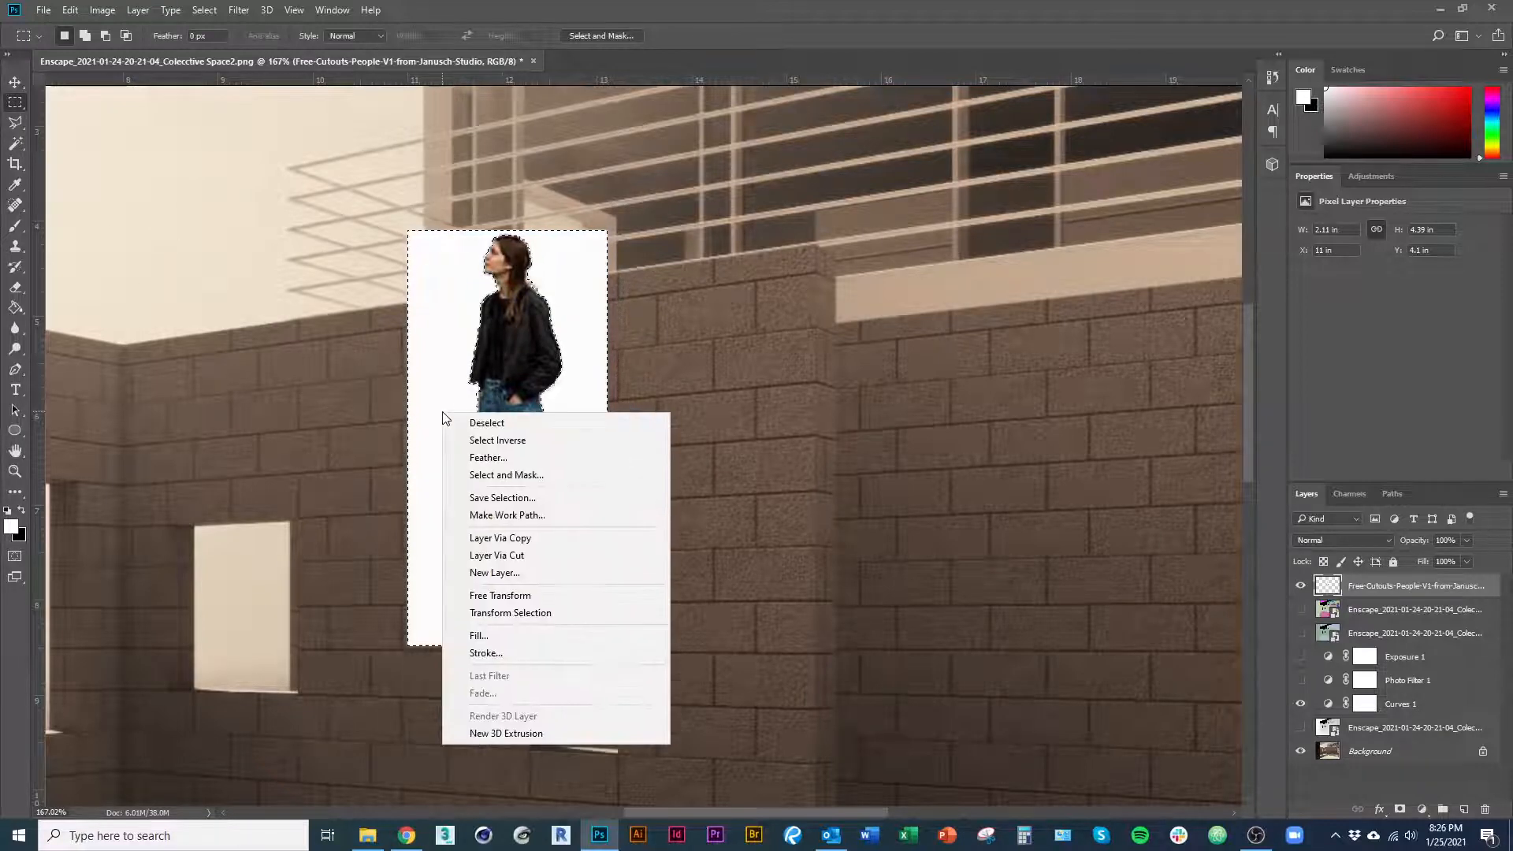
left_click(482, 443)
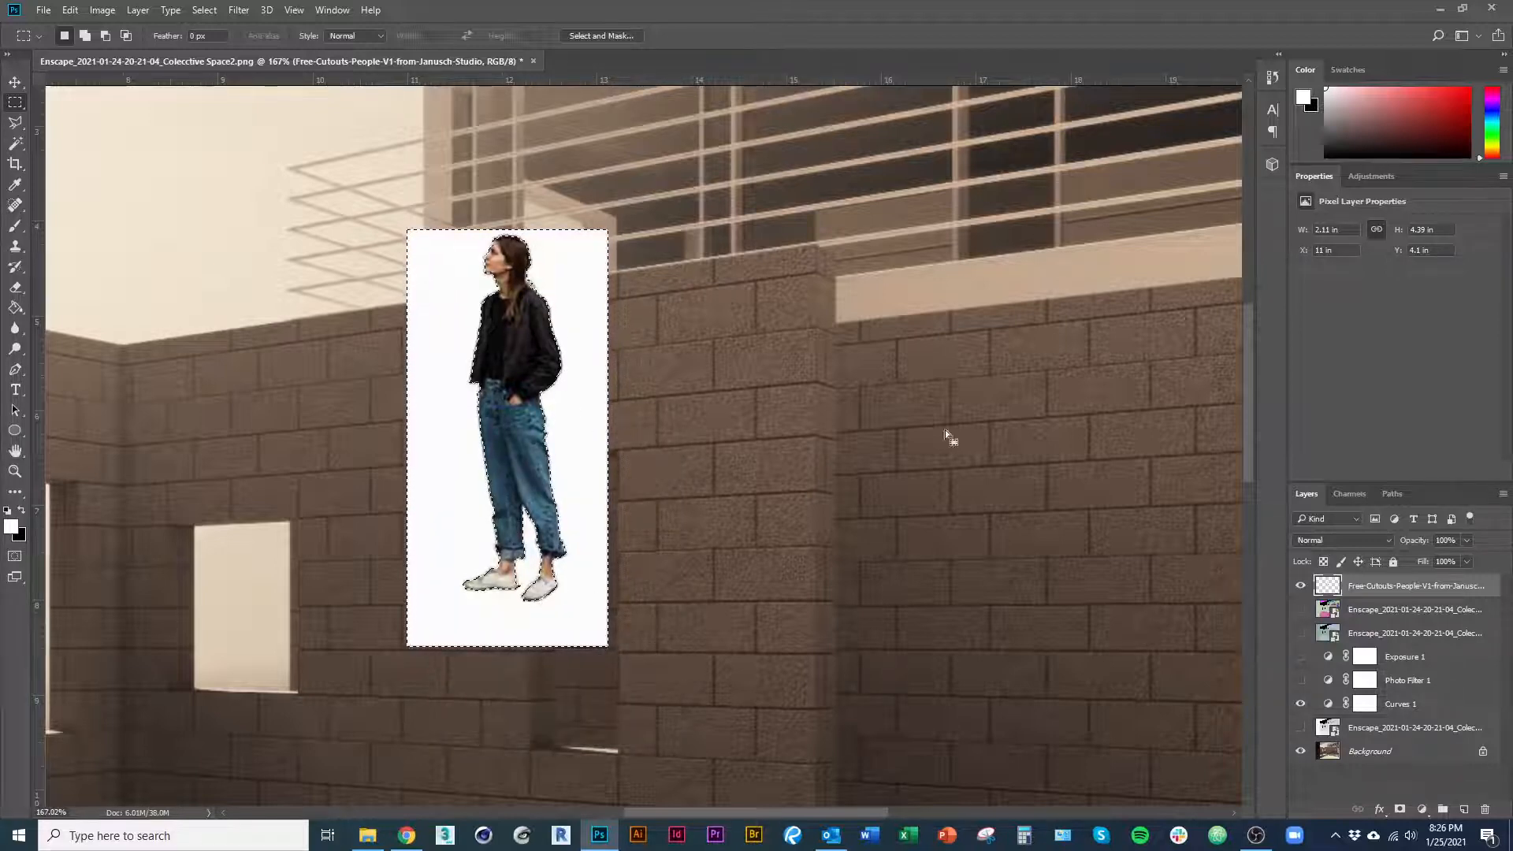
left_click(1401, 810)
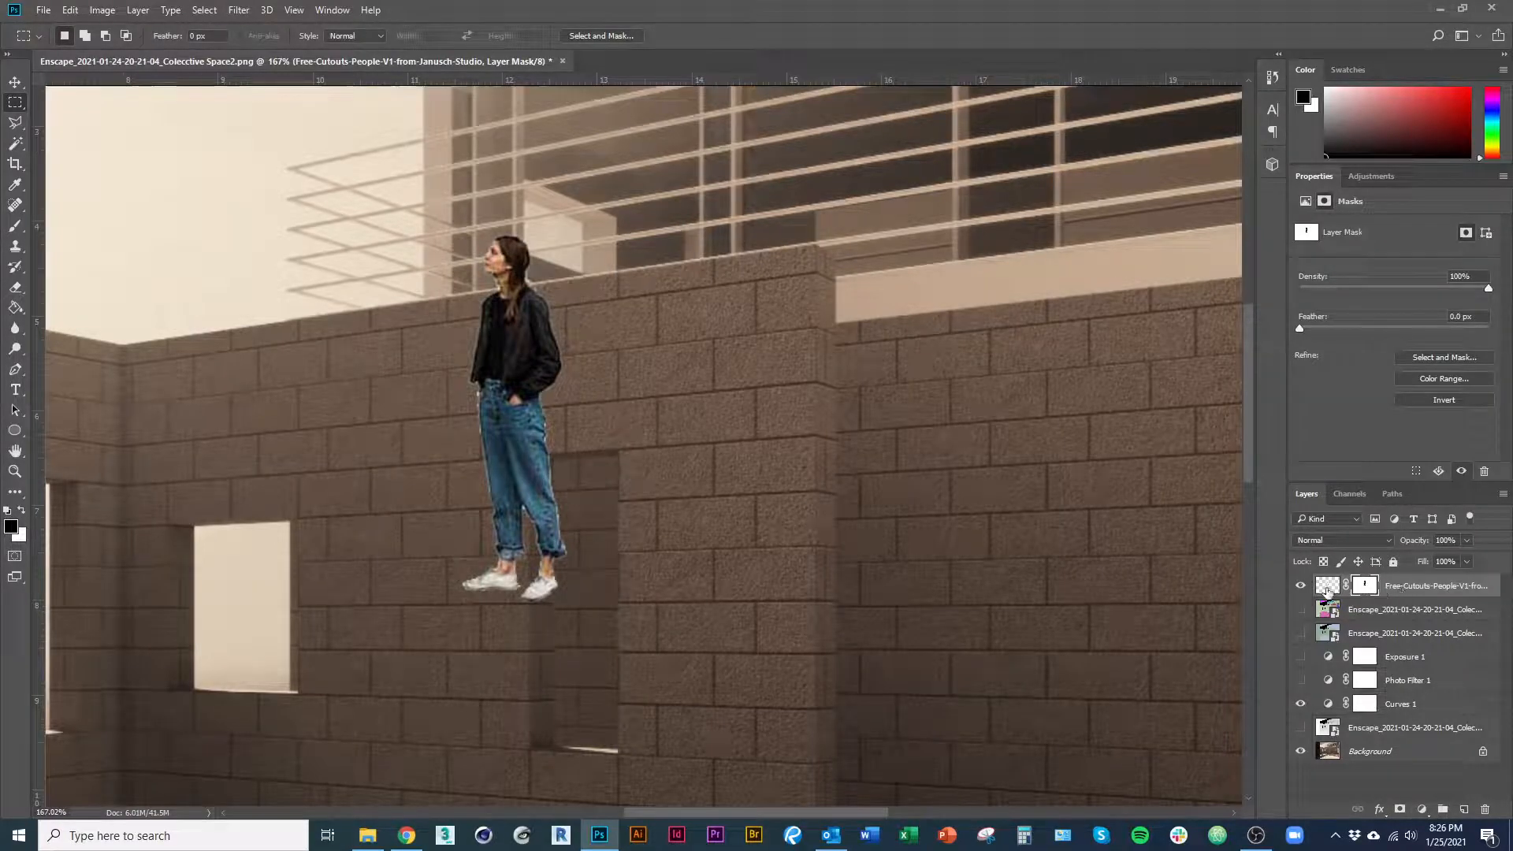
Refine the woman's layer mask with Select and Mask, shifting the edge inward to trim the white fringe.
scroll(521, 418, "up", 3)
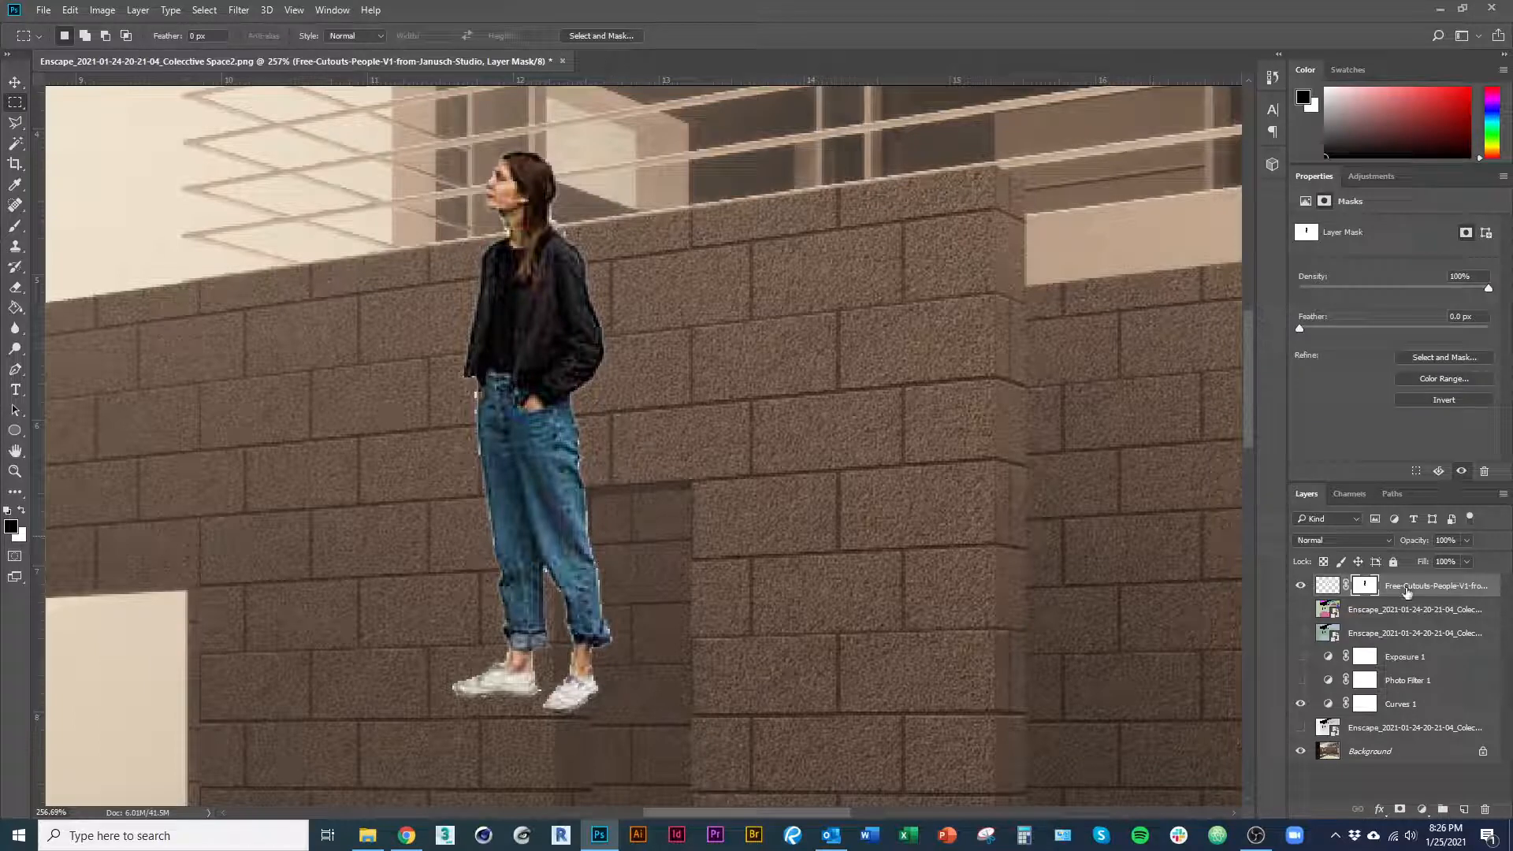
right_click(1364, 590)
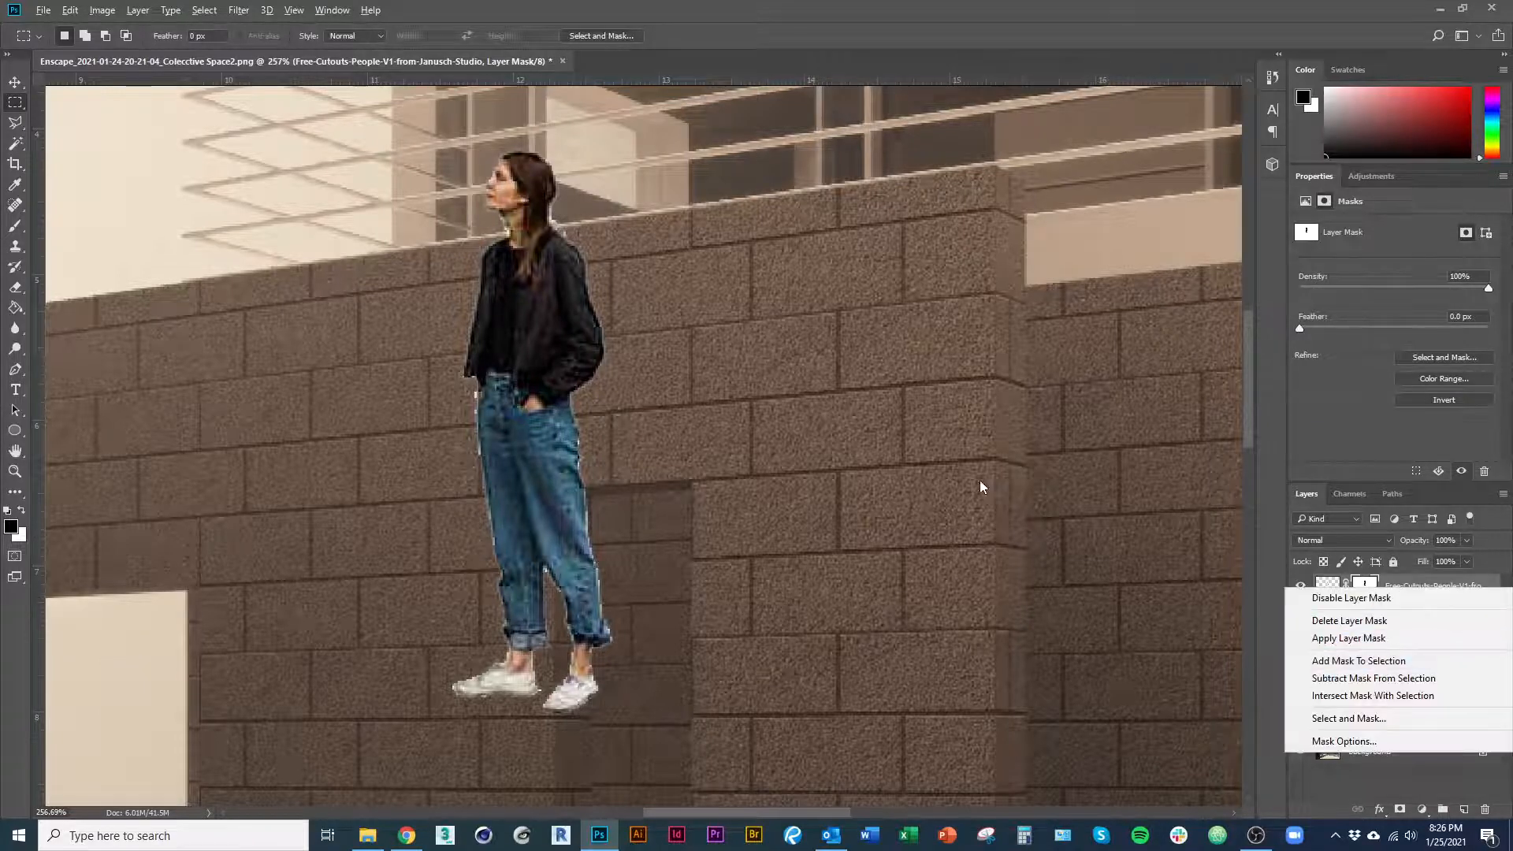
left_click(898, 508)
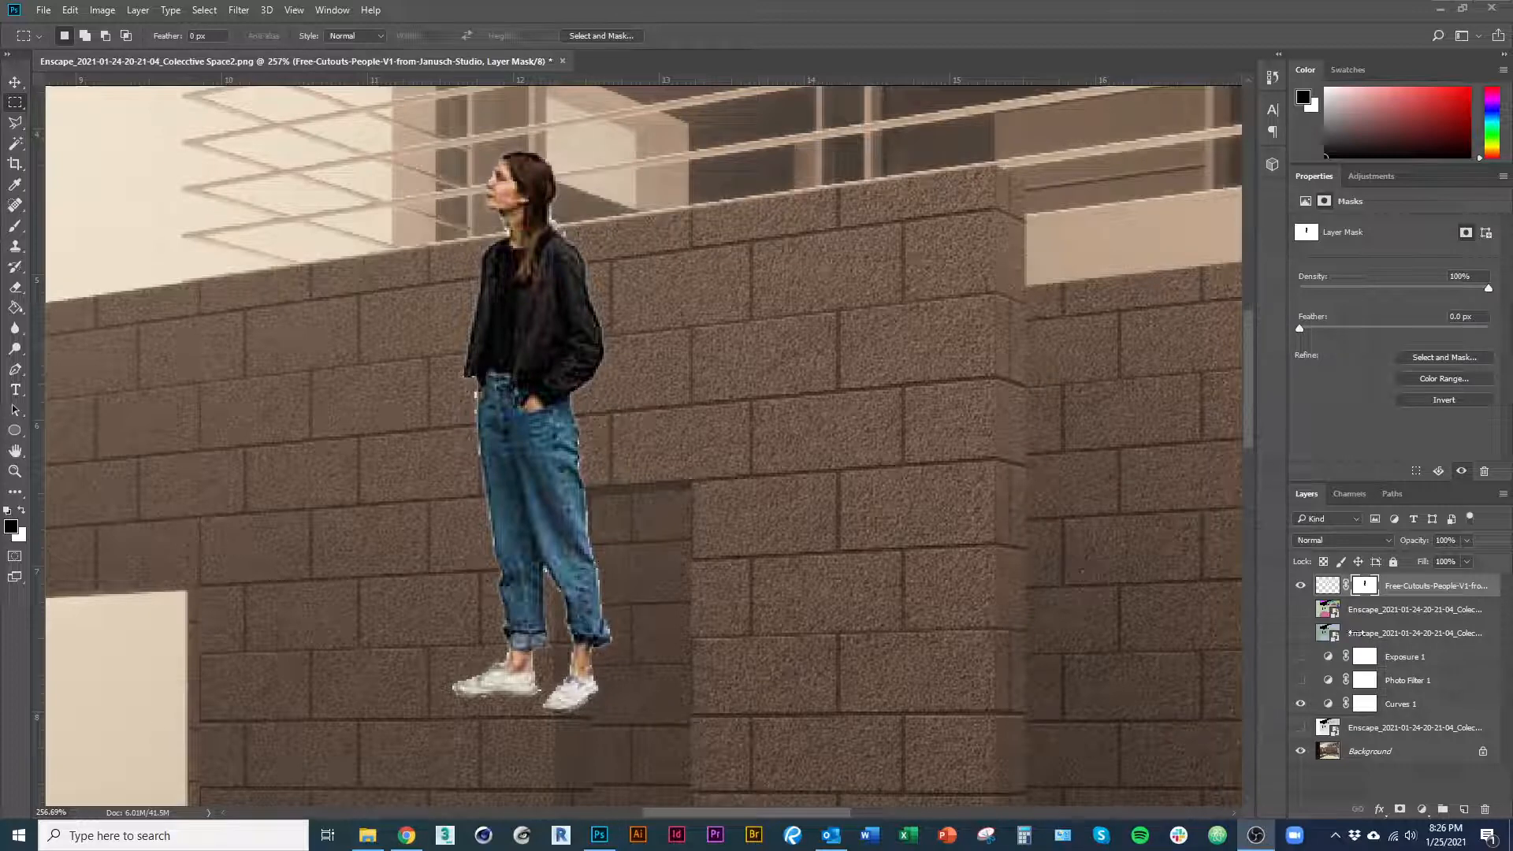
left_click(1363, 587)
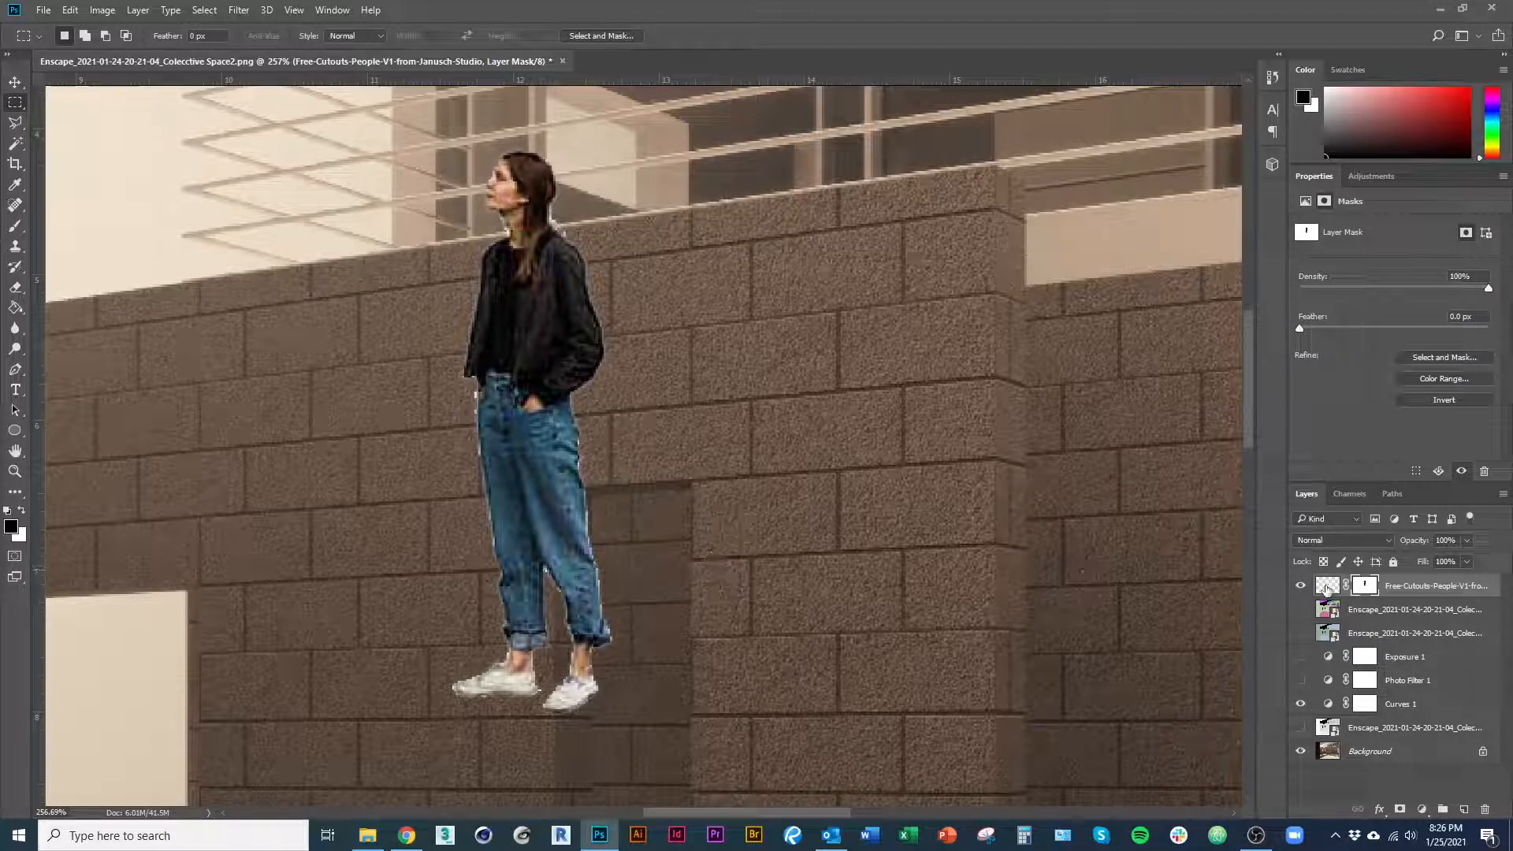
right_click(1368, 589)
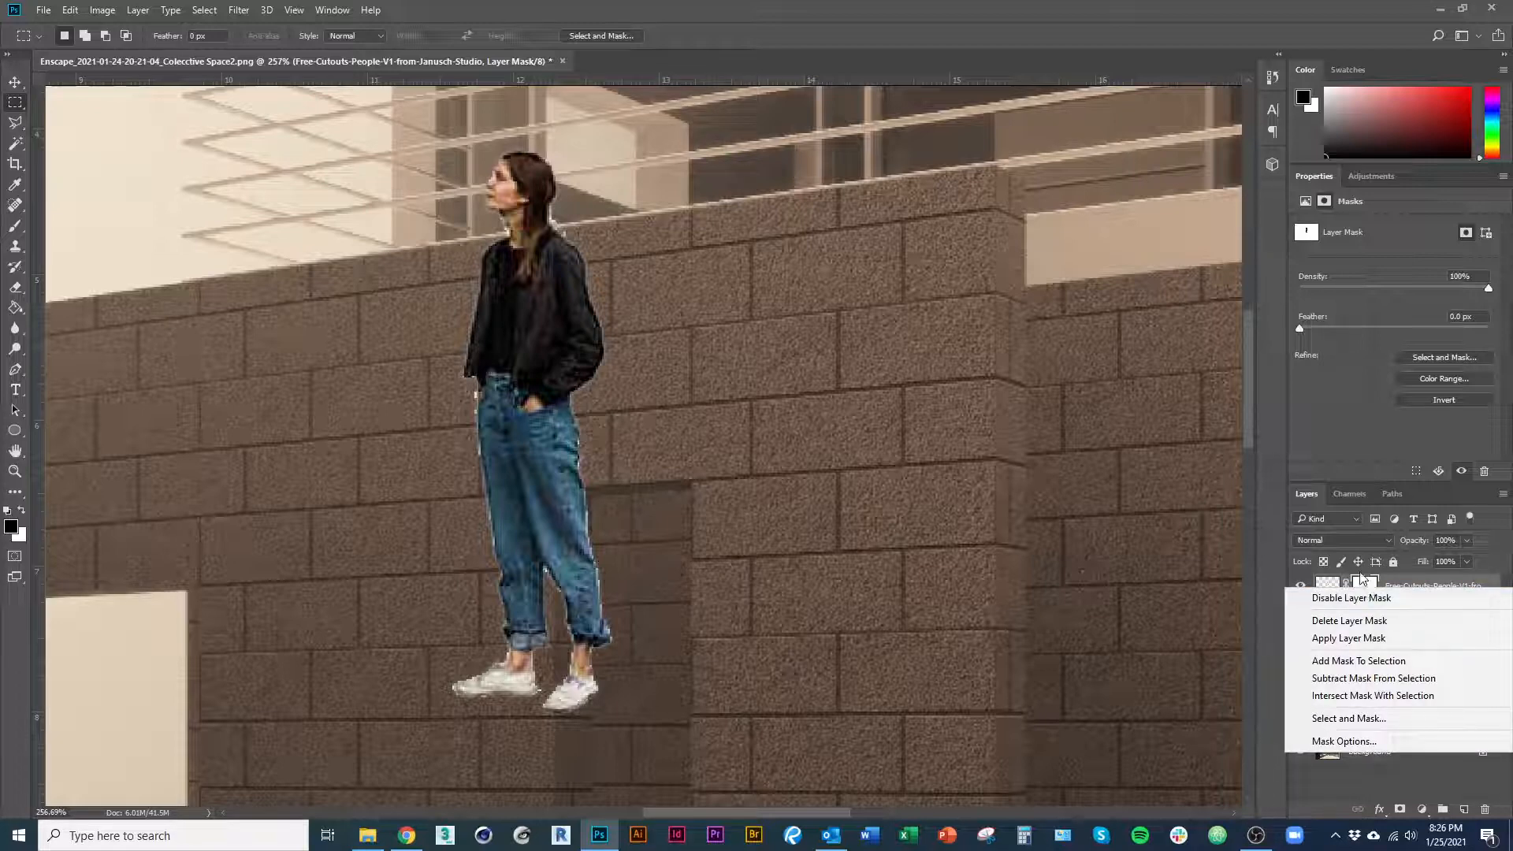
left_click(1364, 718)
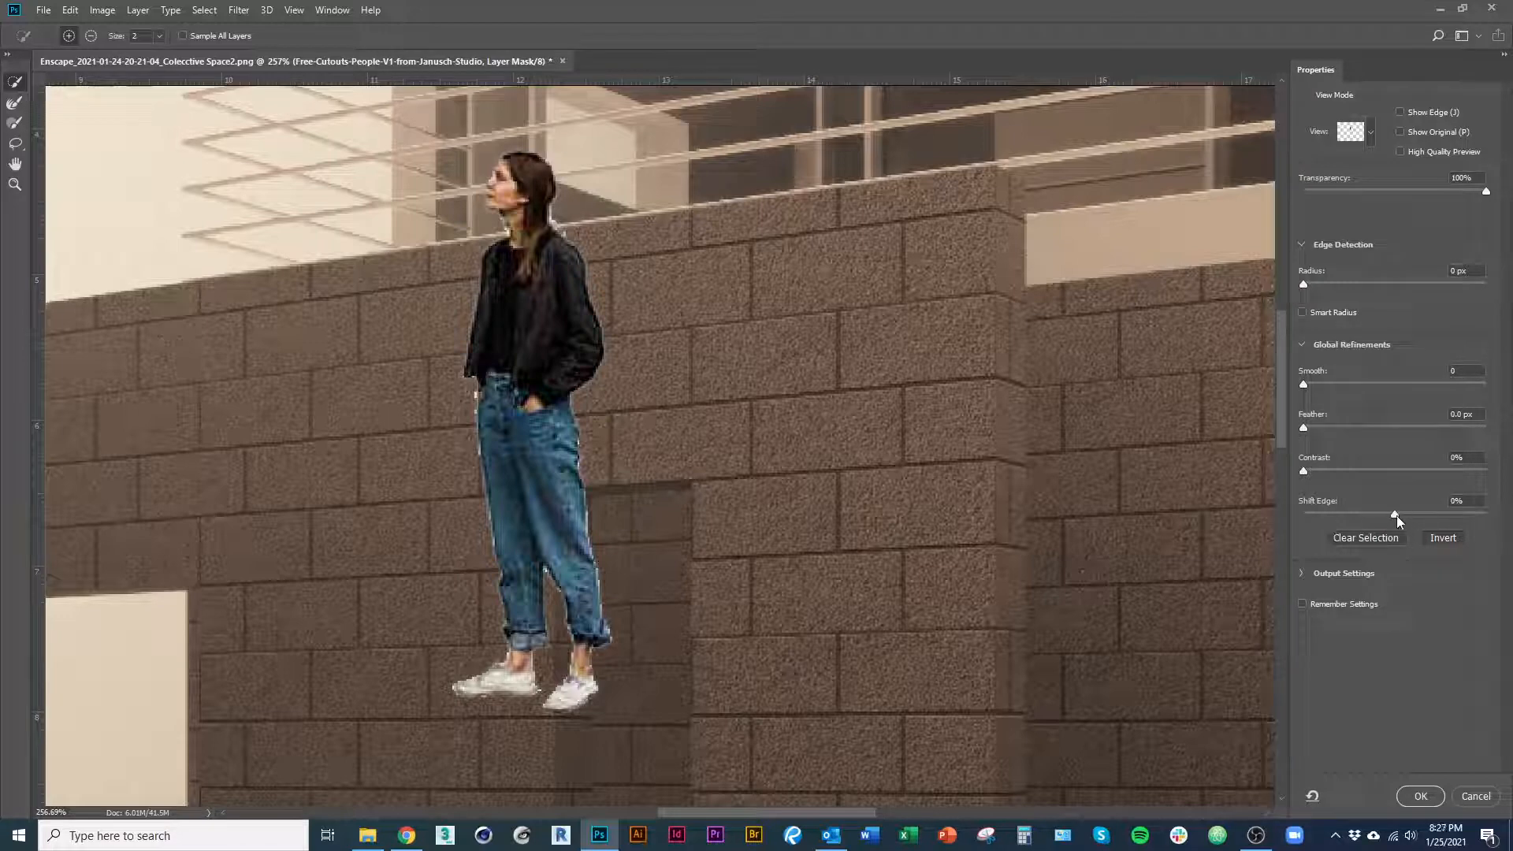
left_click_drag(1396, 516, 1344, 515)
key("Return")
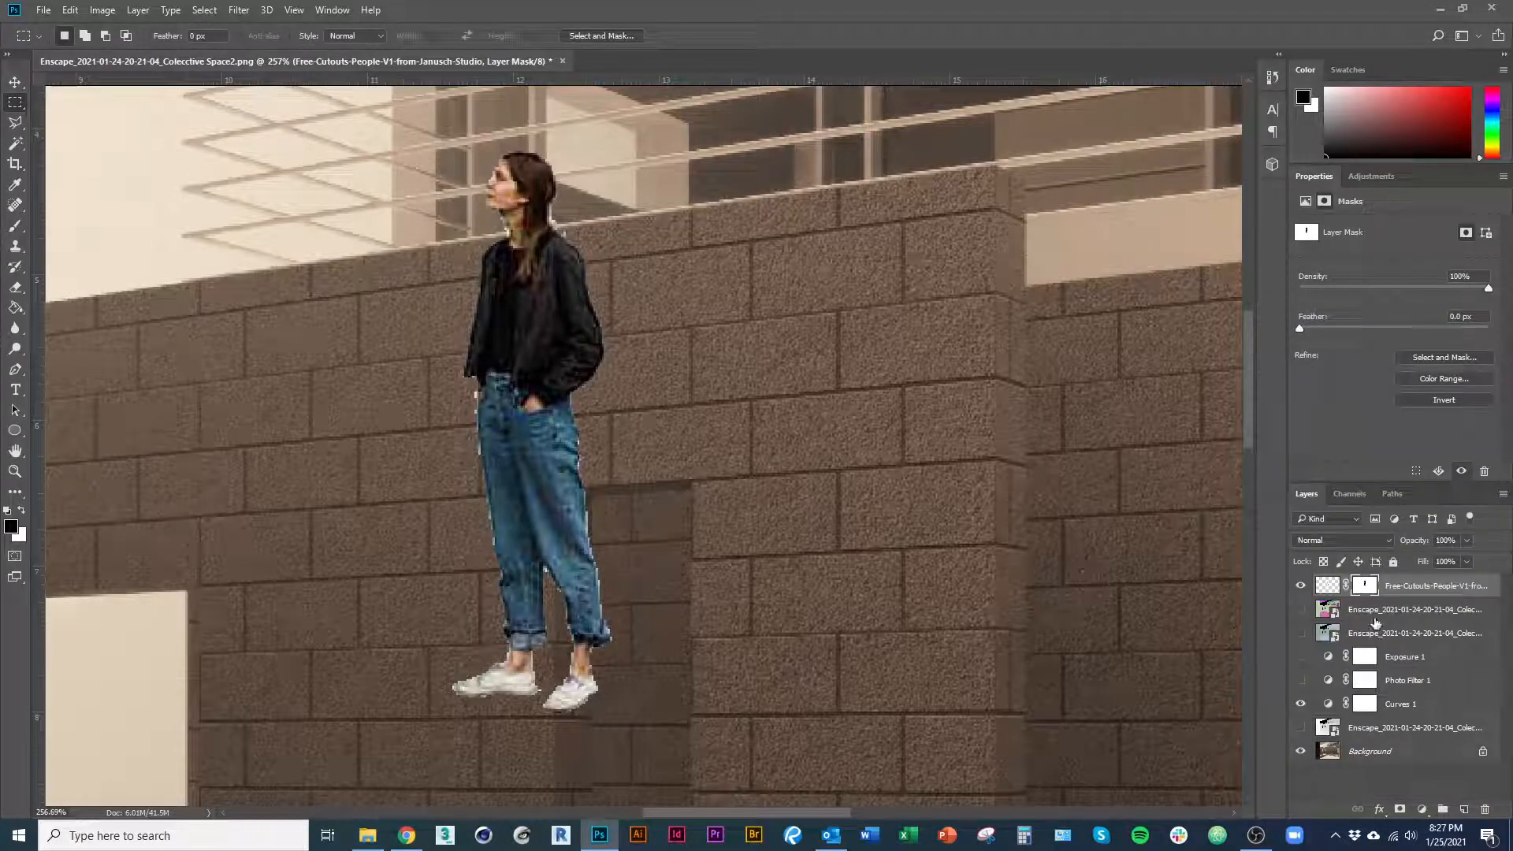
Display the woman's layer mask by itself and examine its silhouette edges up close.
left_click(1379, 588, "alt")
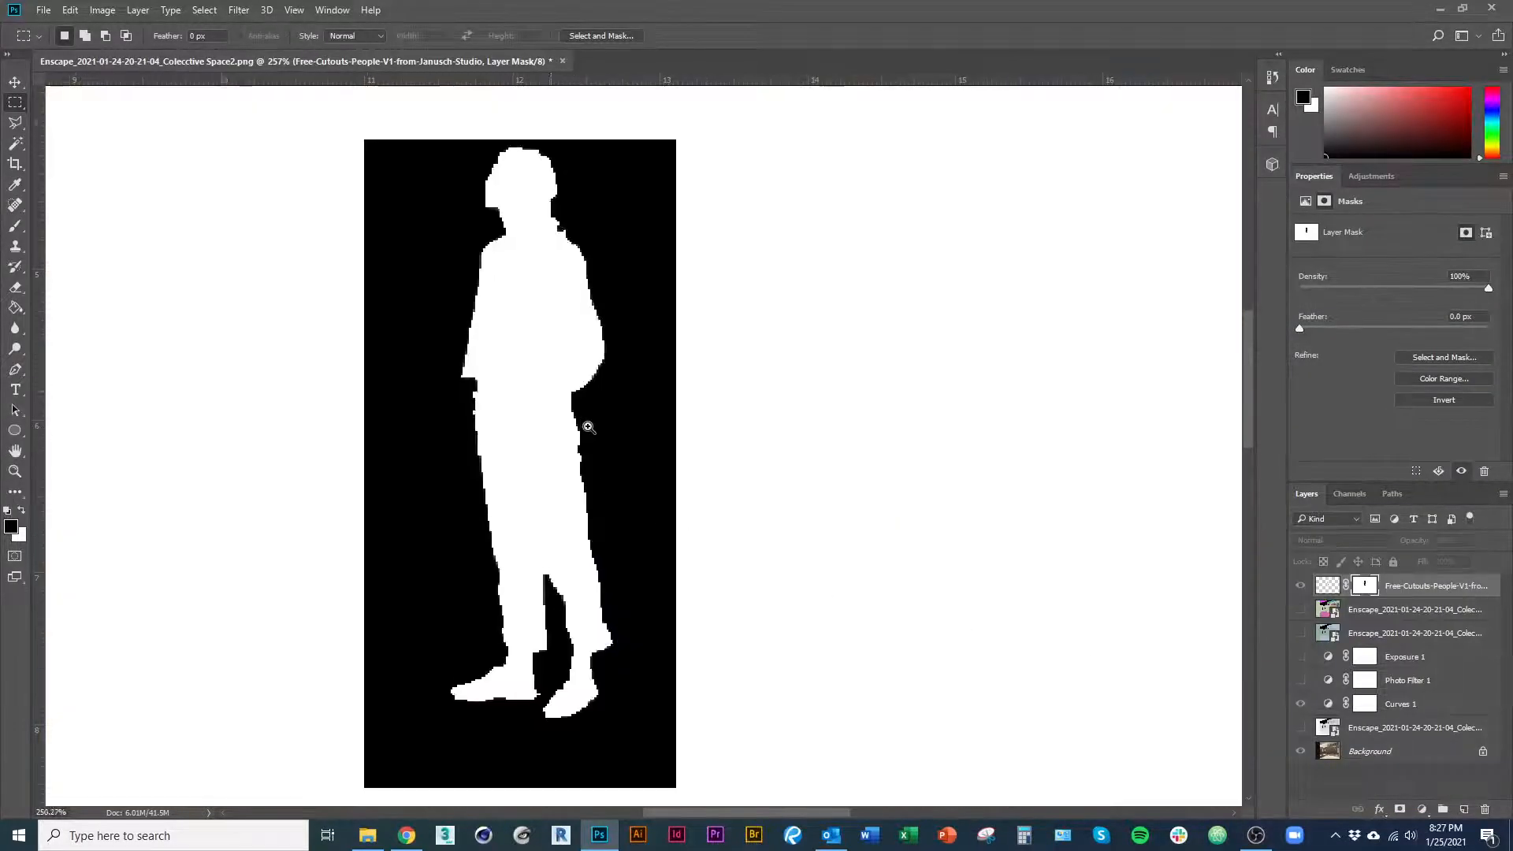
left_click_drag(591, 433, 619, 429)
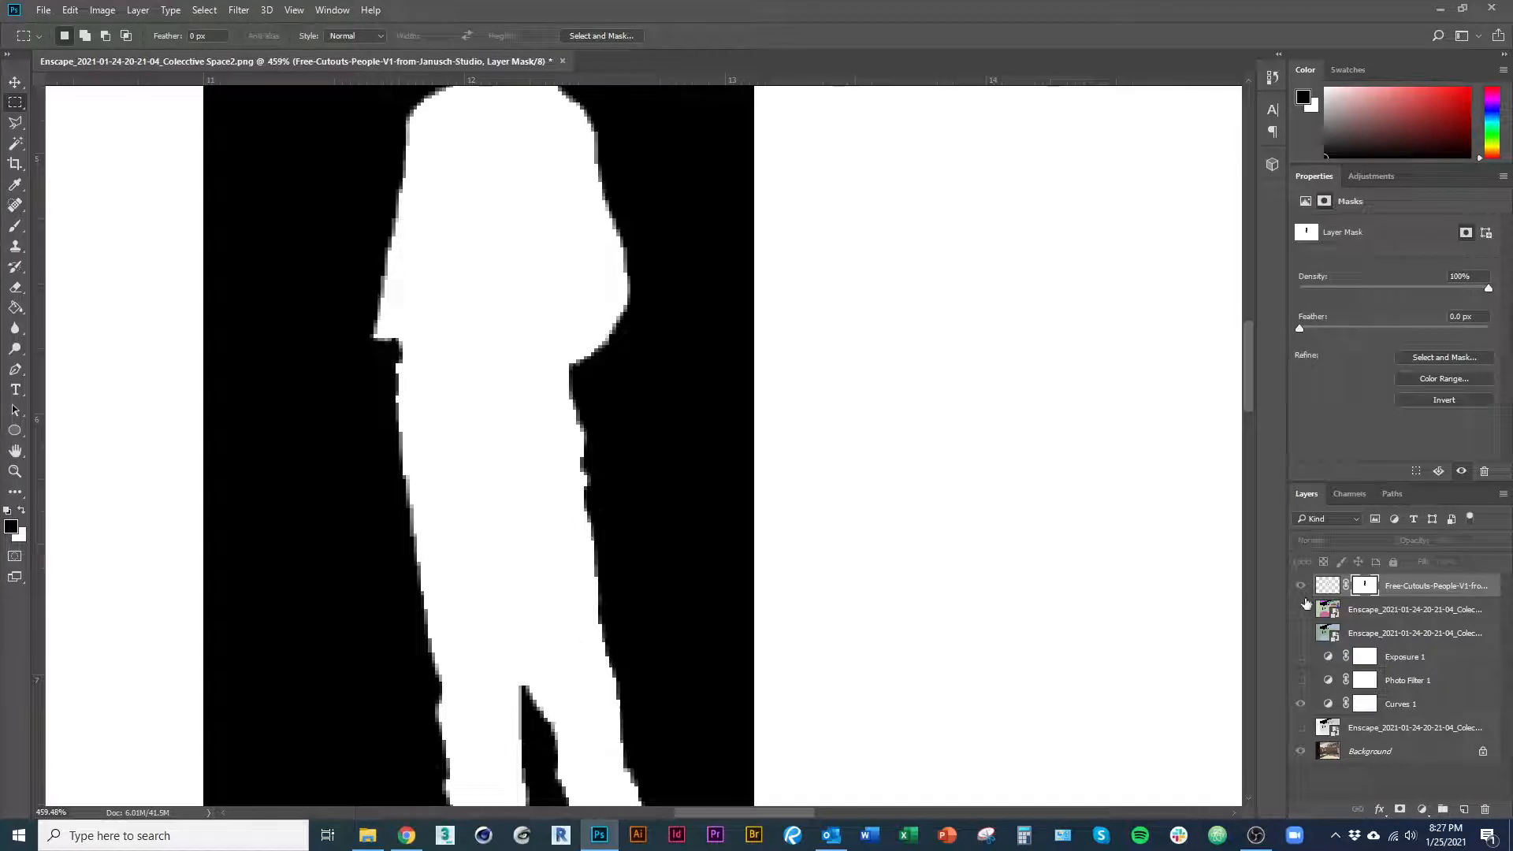
scroll(628, 429, "down", 5)
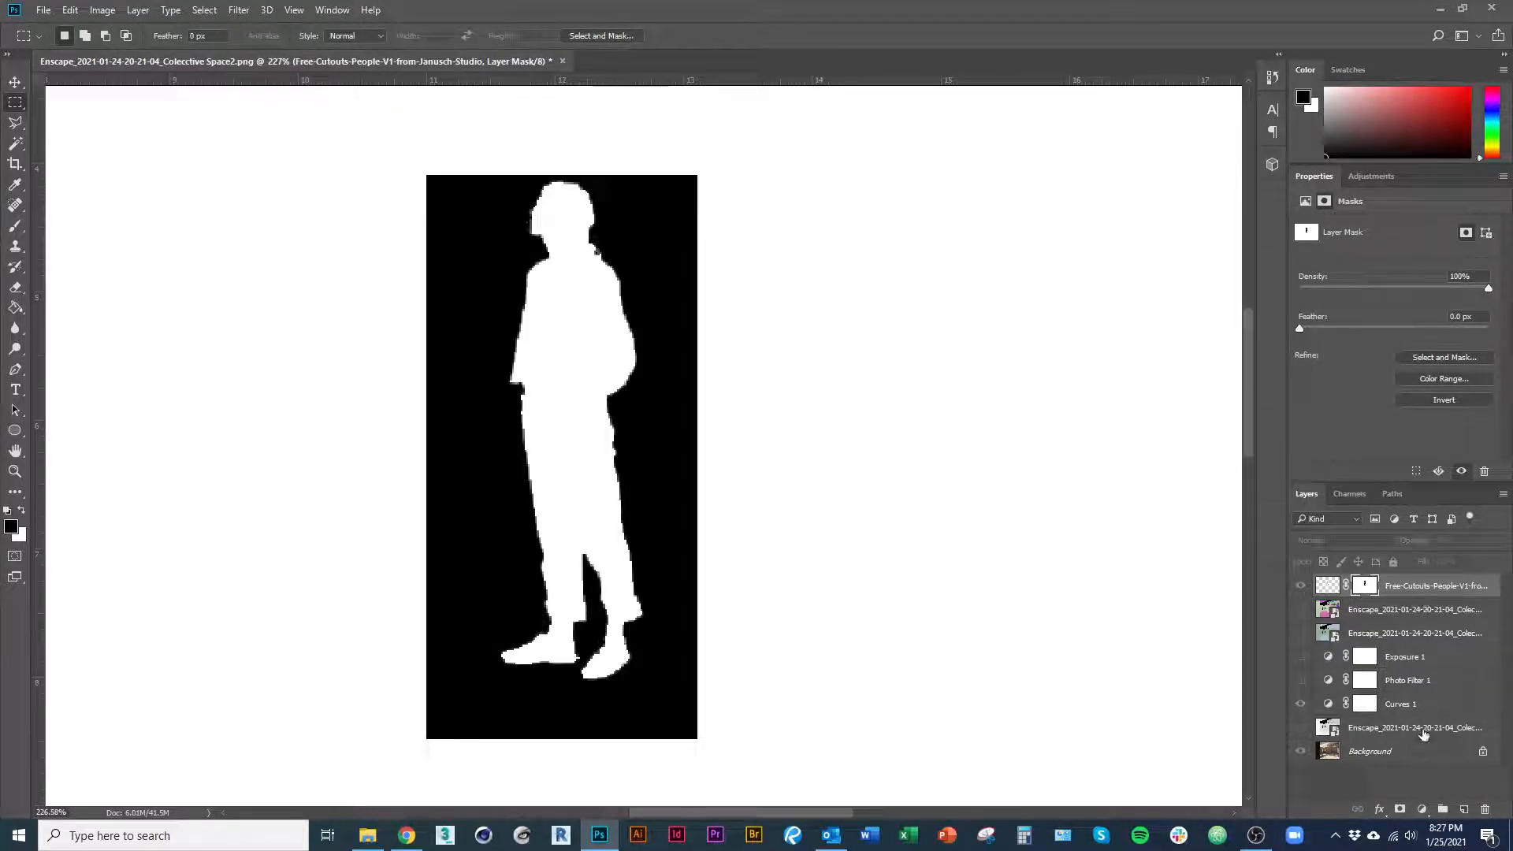
Refine the woman's layer mask with Select and Mask using Shift Edge -59% and Smooth 3, and return to the normal image view.
right_click(1368, 589)
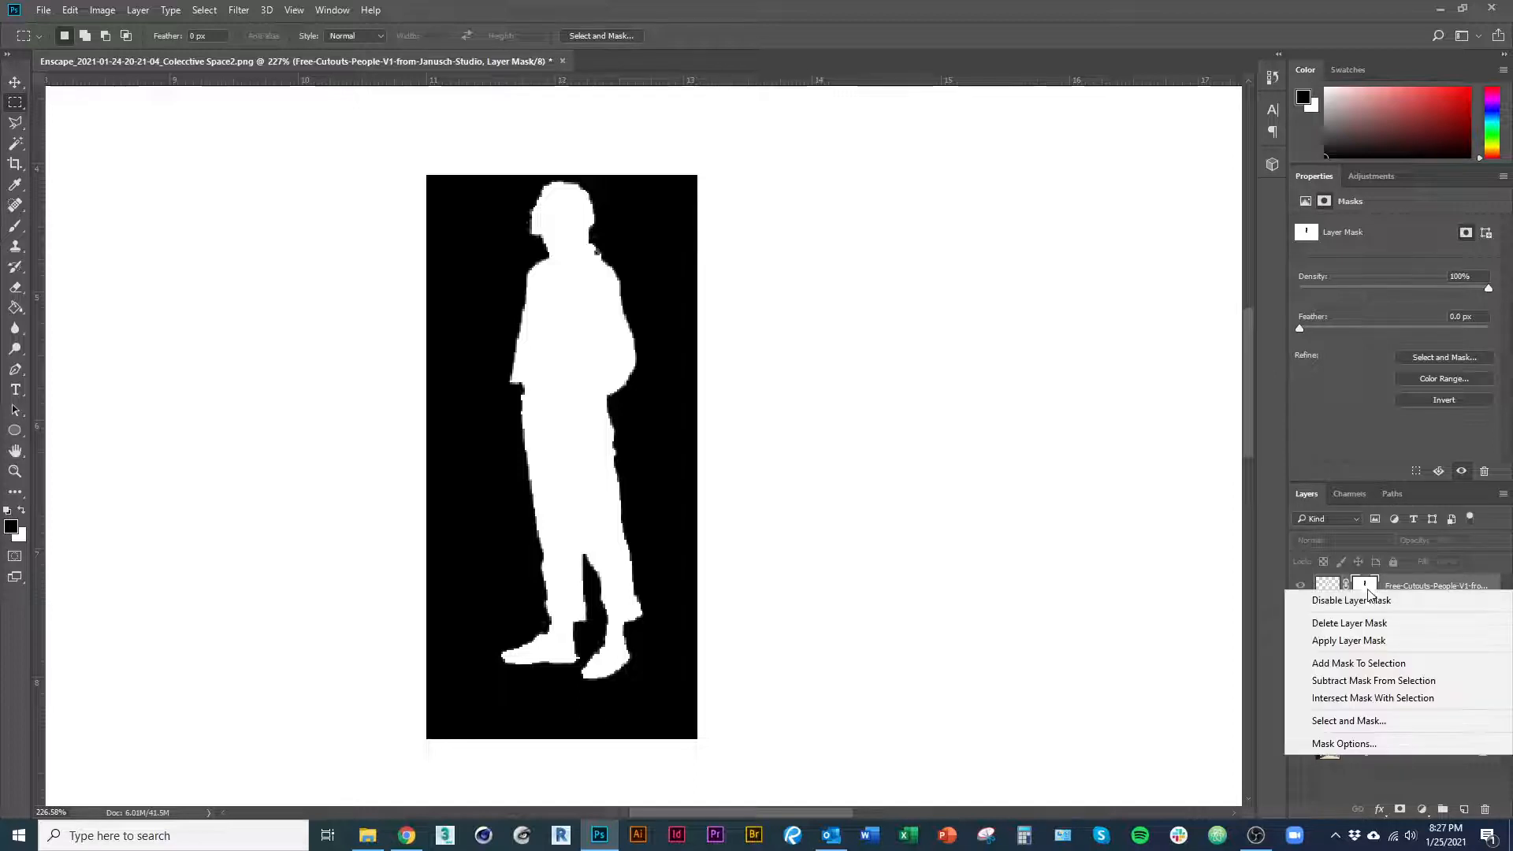
left_click(1377, 717)
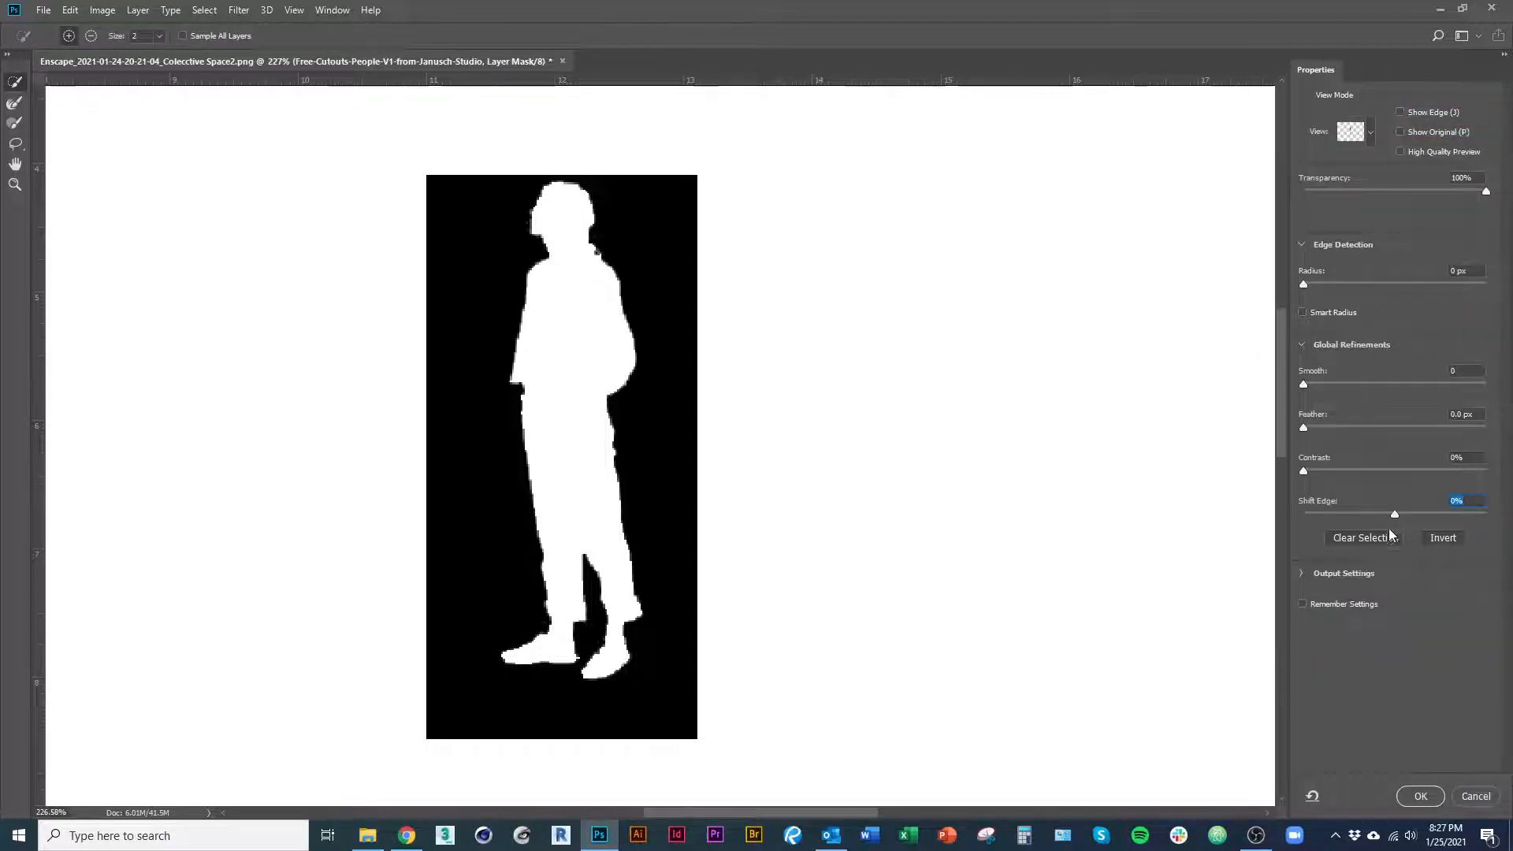
left_click_drag(1395, 514, 1341, 518)
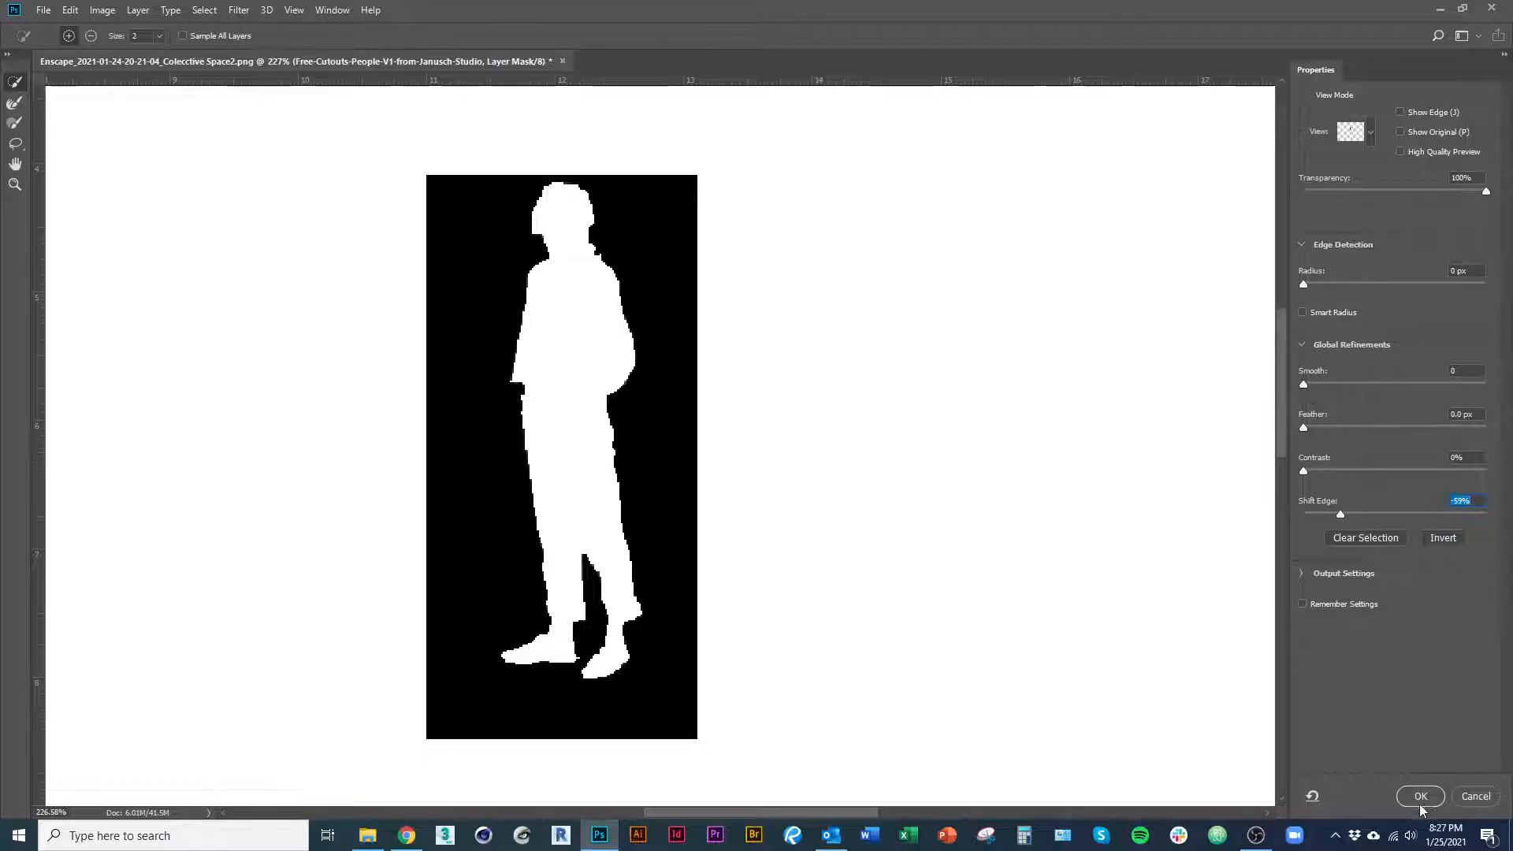
left_click_drag(1308, 384, 1308, 386)
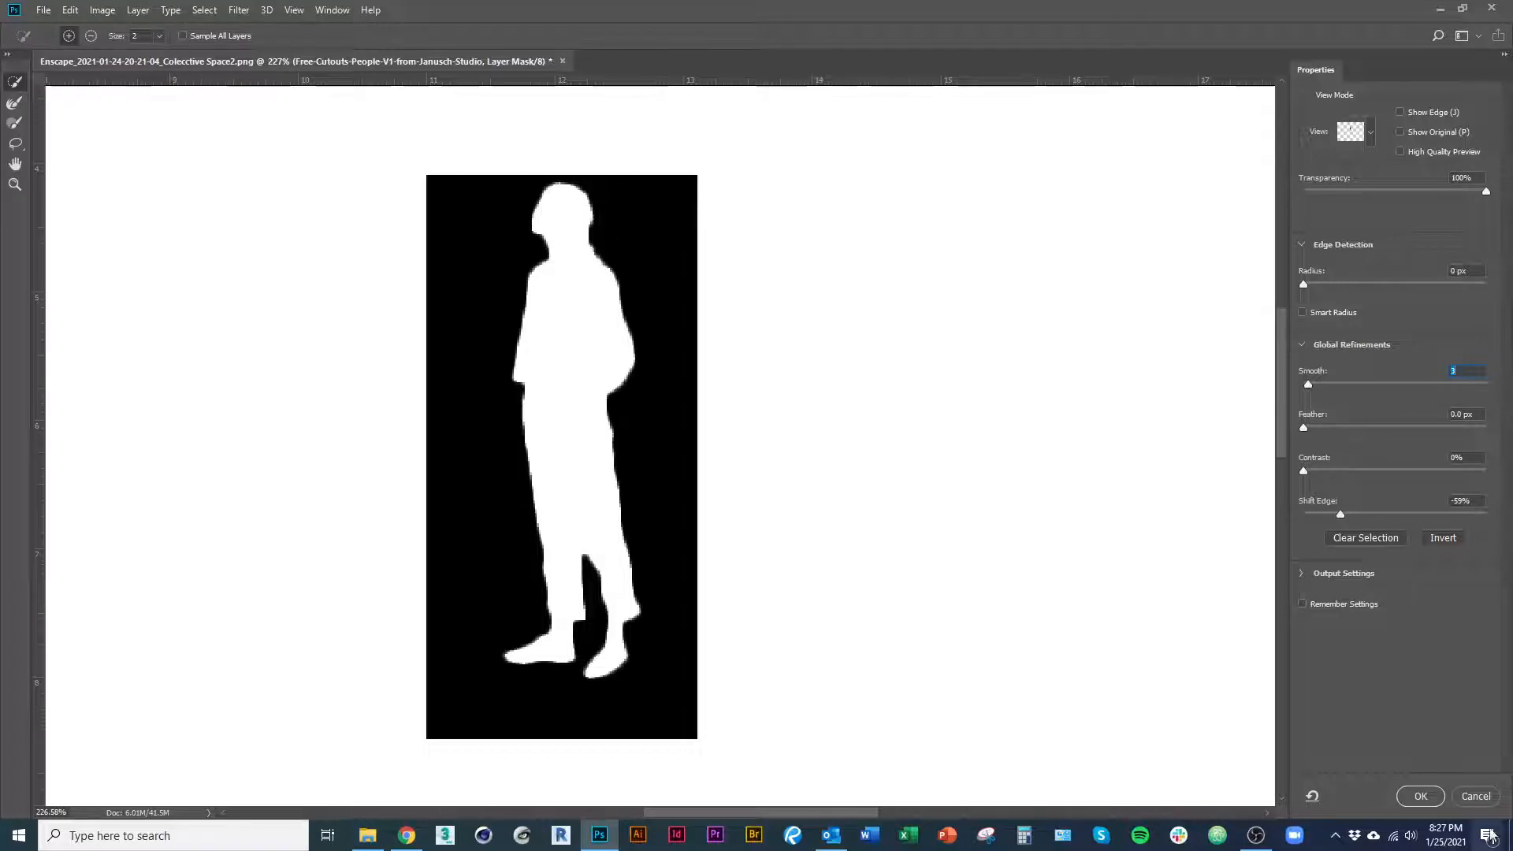
left_click(1421, 796)
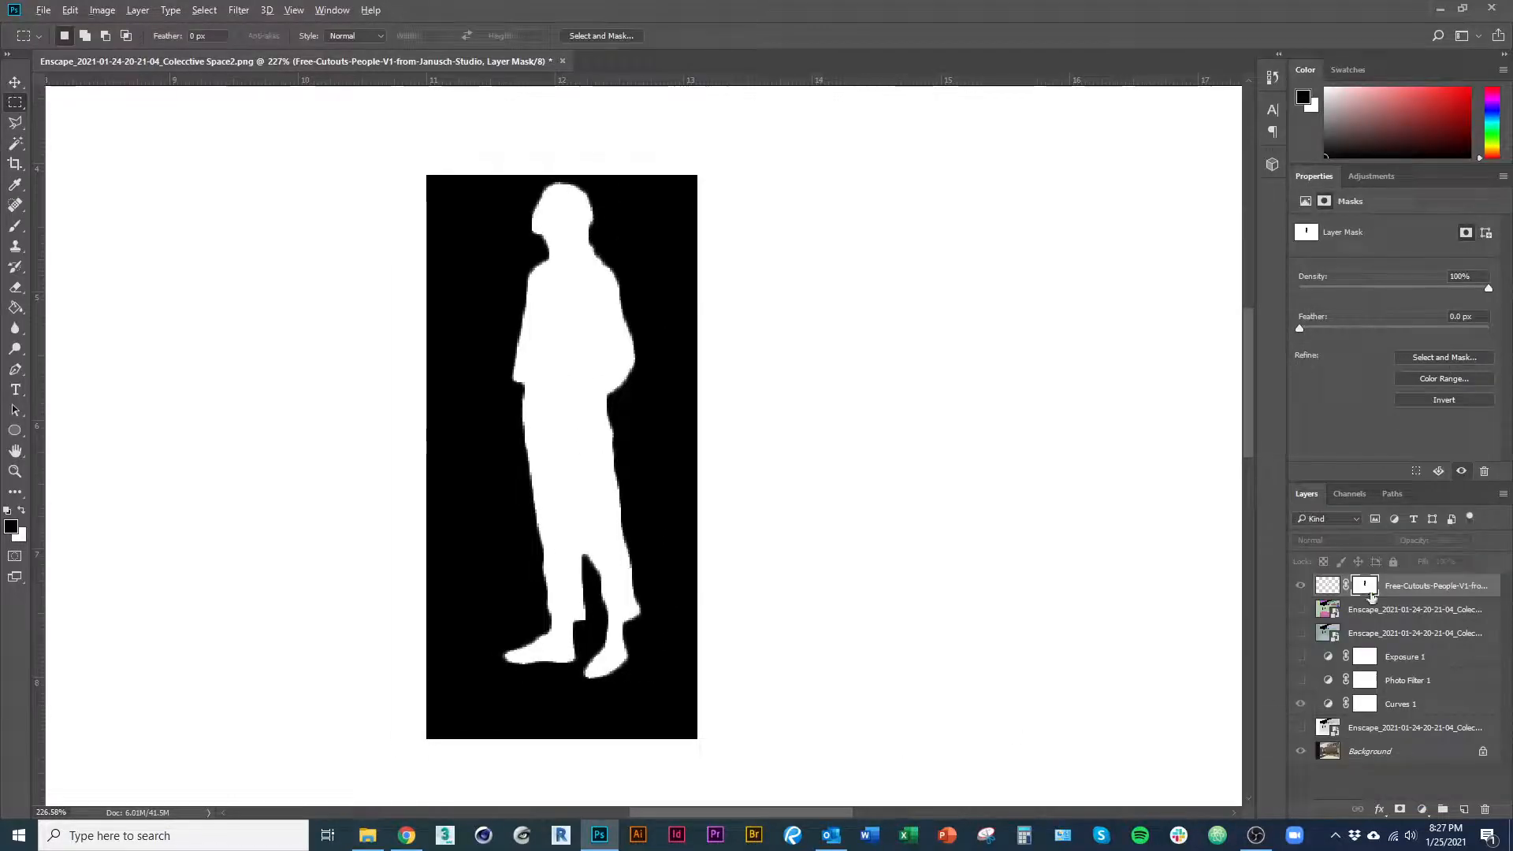
left_click(1365, 585, "alt")
scroll(605, 546, "down", 2)
scroll(605, 546, "up", 2)
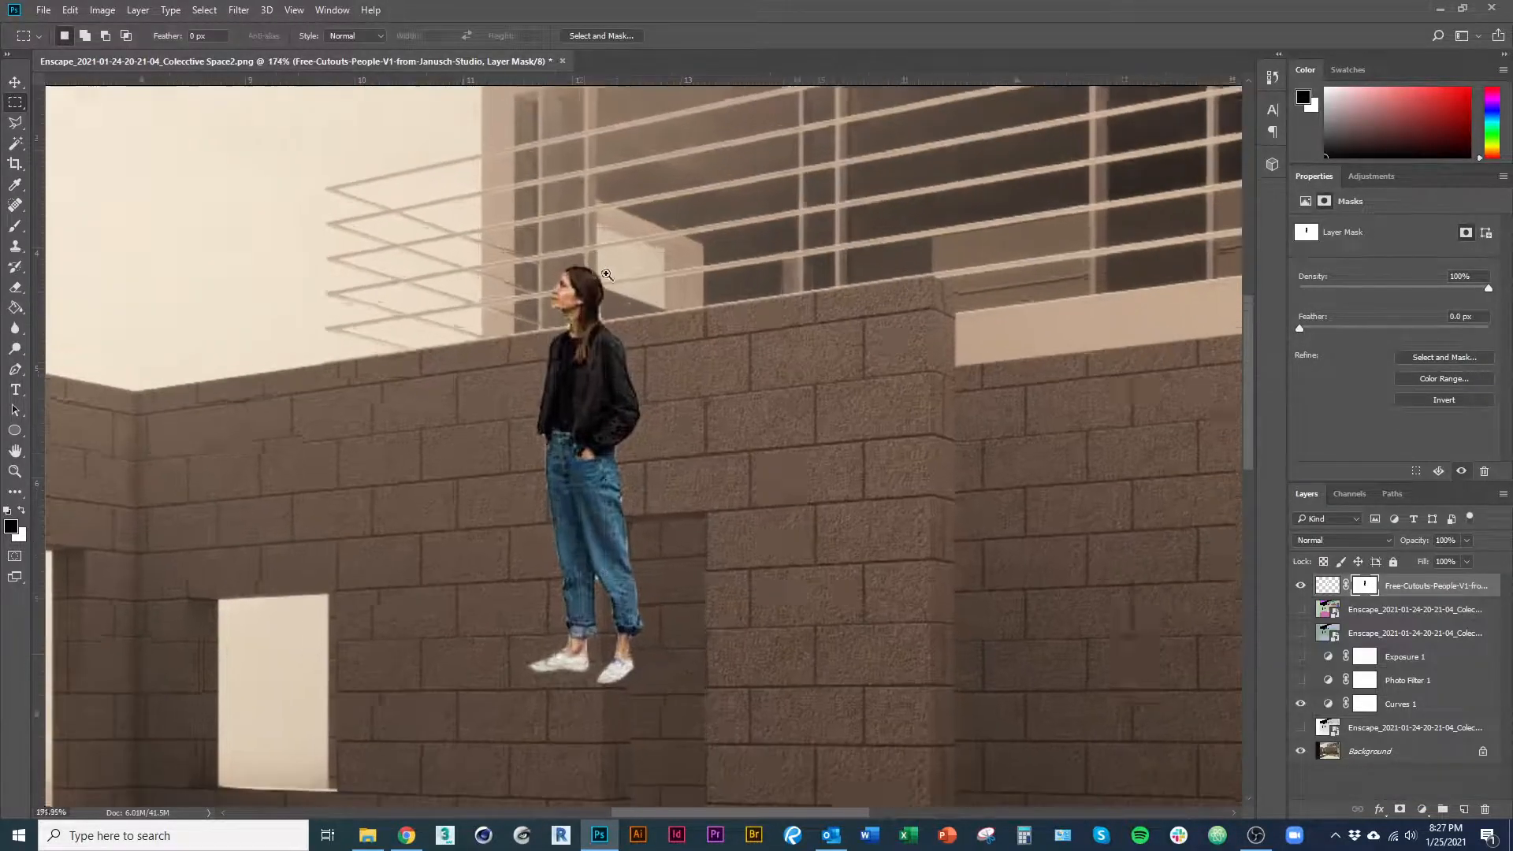
Paint black with a small brush on the woman's layer mask to hide the white fringe between her legs.
scroll(608, 583, "down", 4)
key("v")
scroll(608, 592, "up", 6)
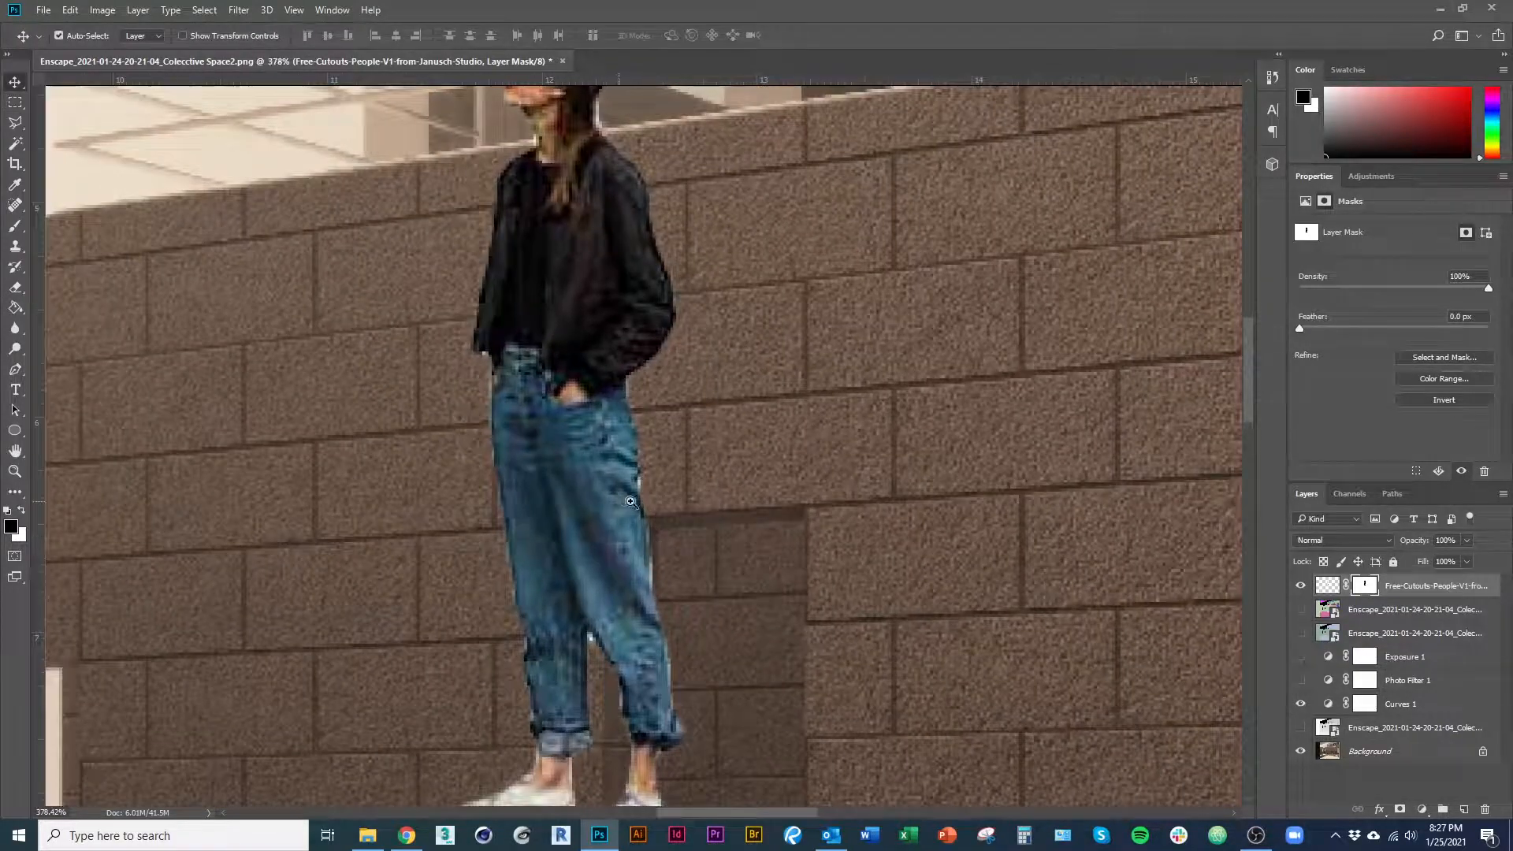
scroll(626, 504, "up", 1)
key("b")
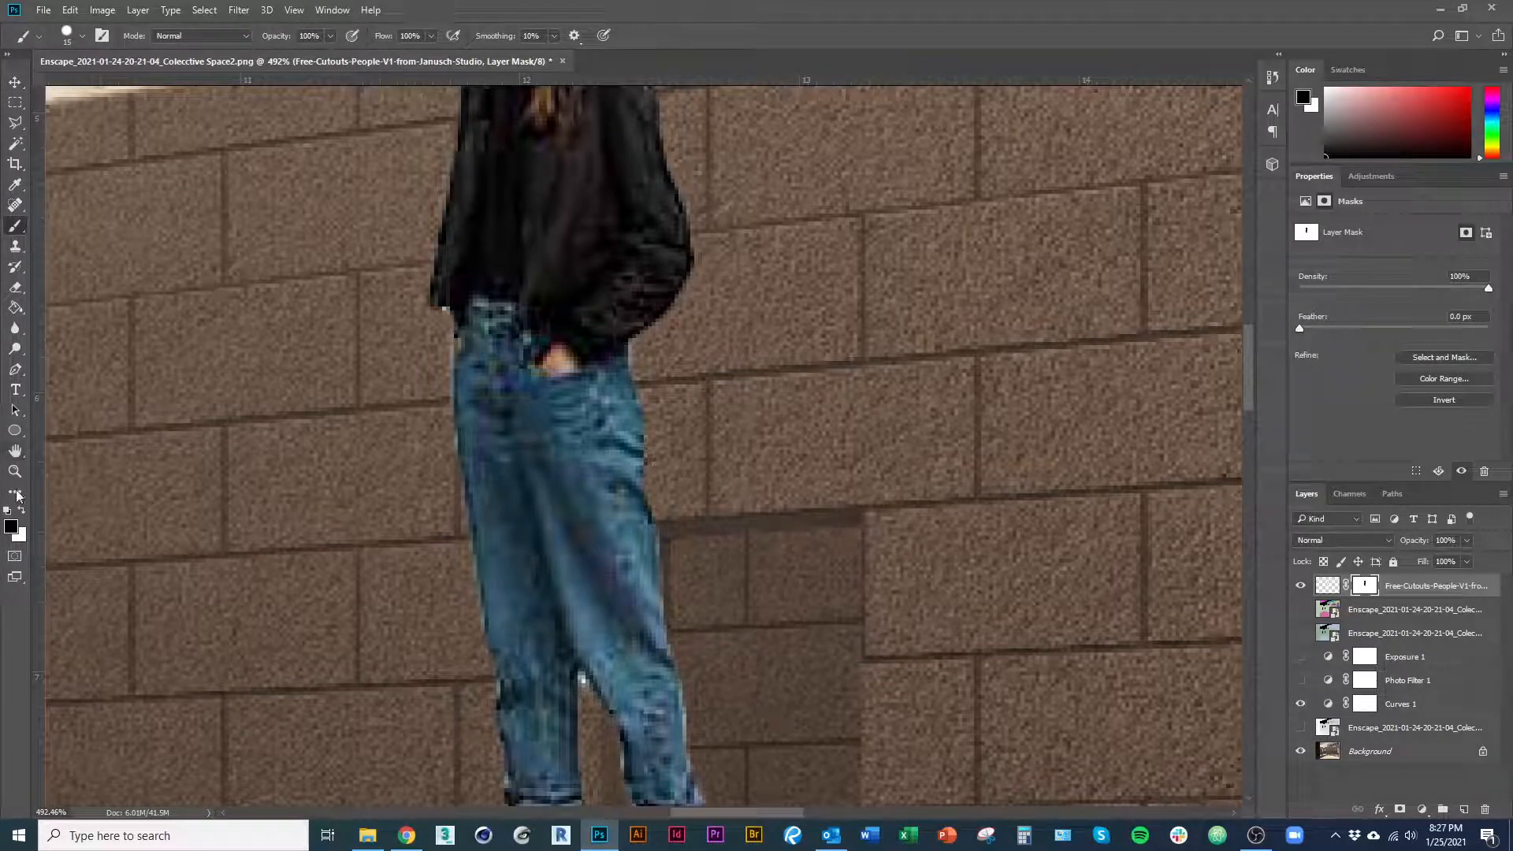
left_click(12, 530)
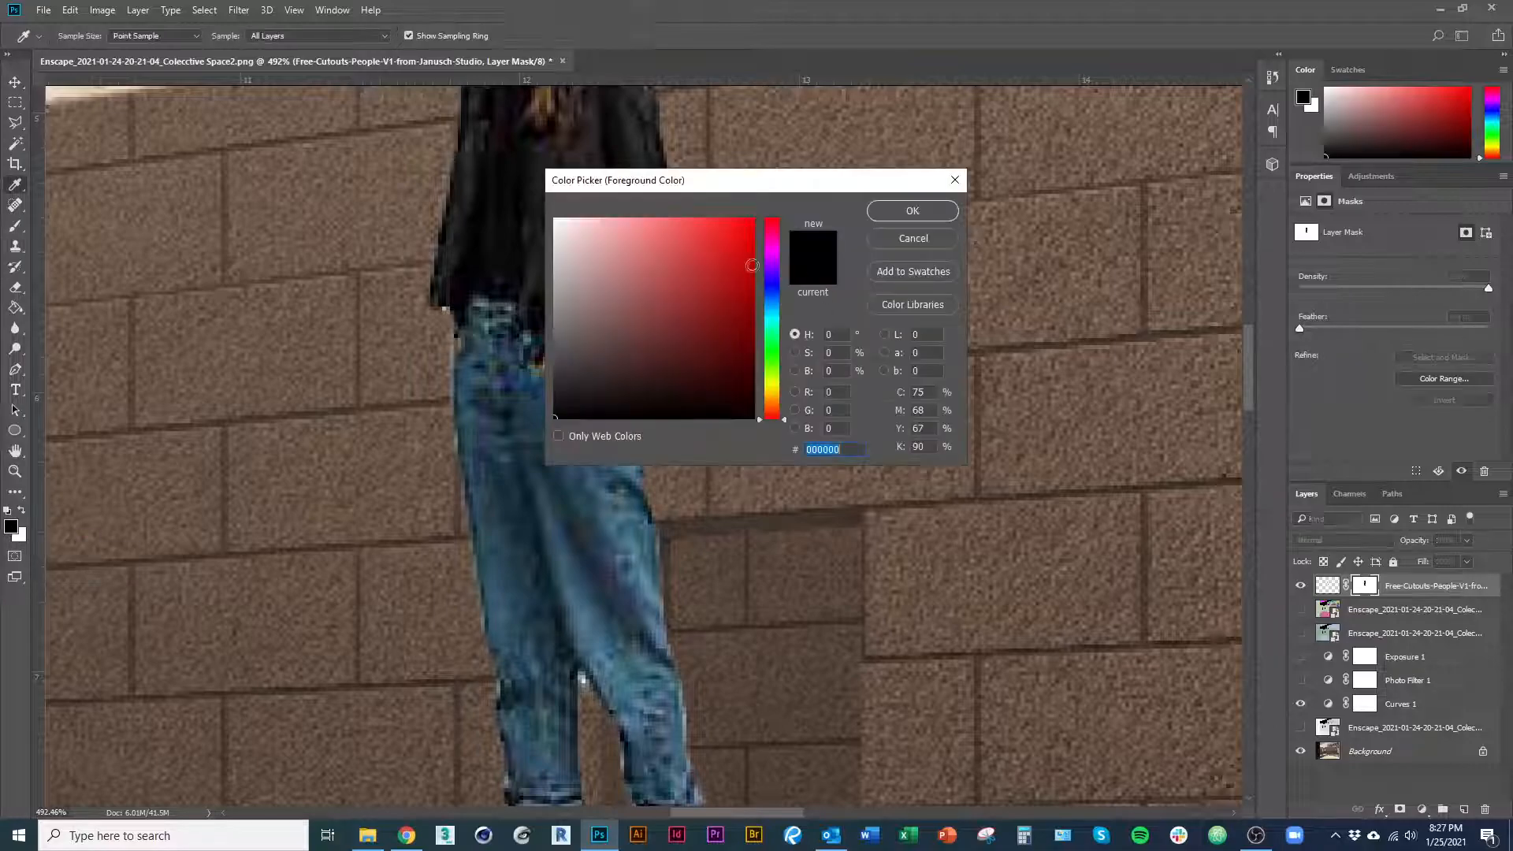
left_click(912, 211)
scroll(722, 546, "down", 2)
scroll(726, 412, "up", 6)
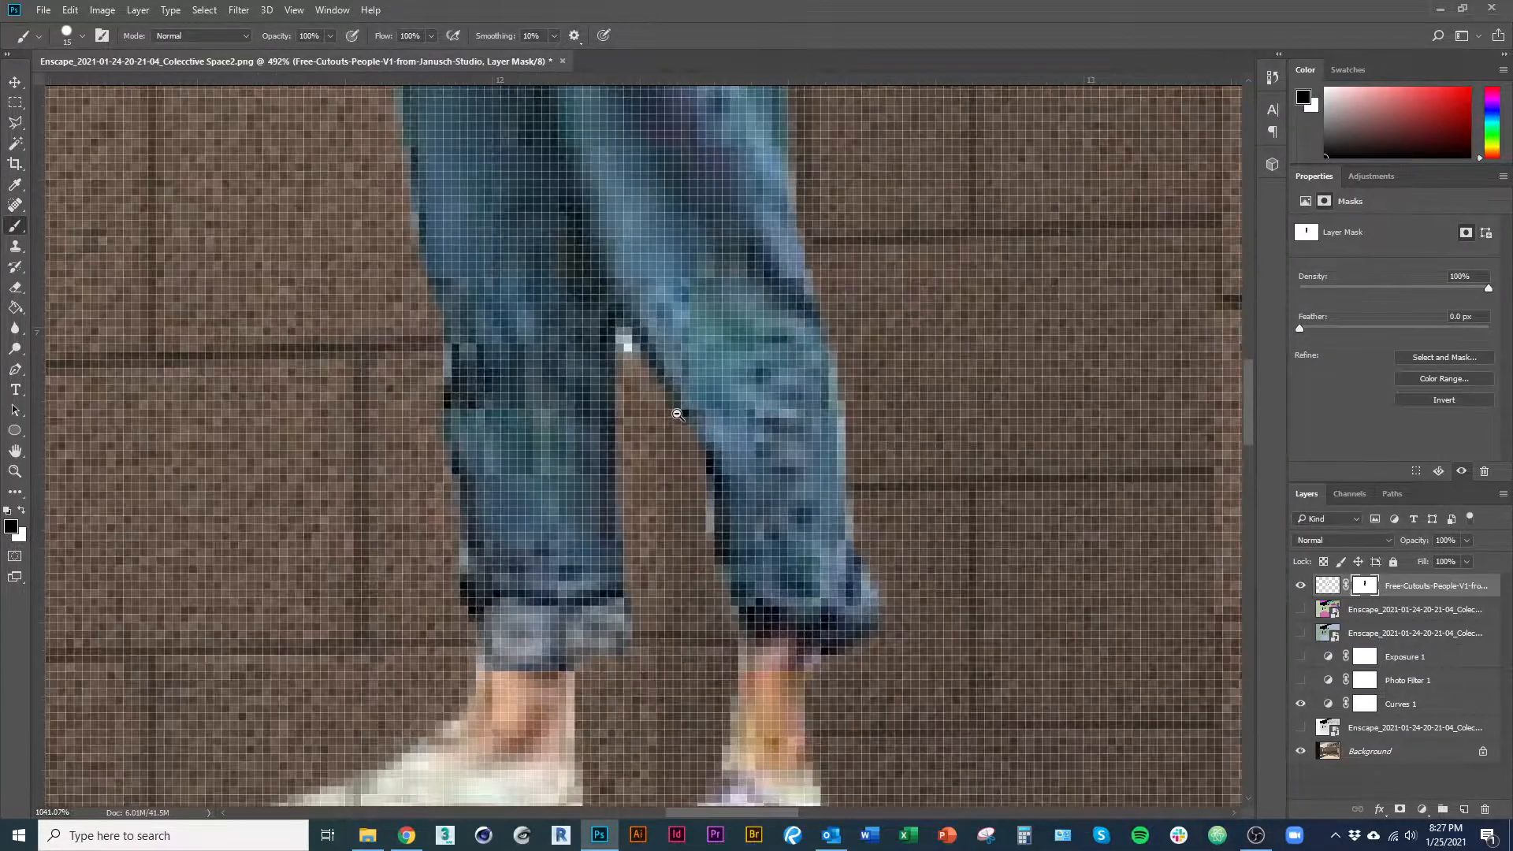
mouse_move(622, 439)
left_mouse_down()
mouse_move(579, 427)
mouse_move(622, 337)
mouse_move(632, 371)
left_mouse_up()
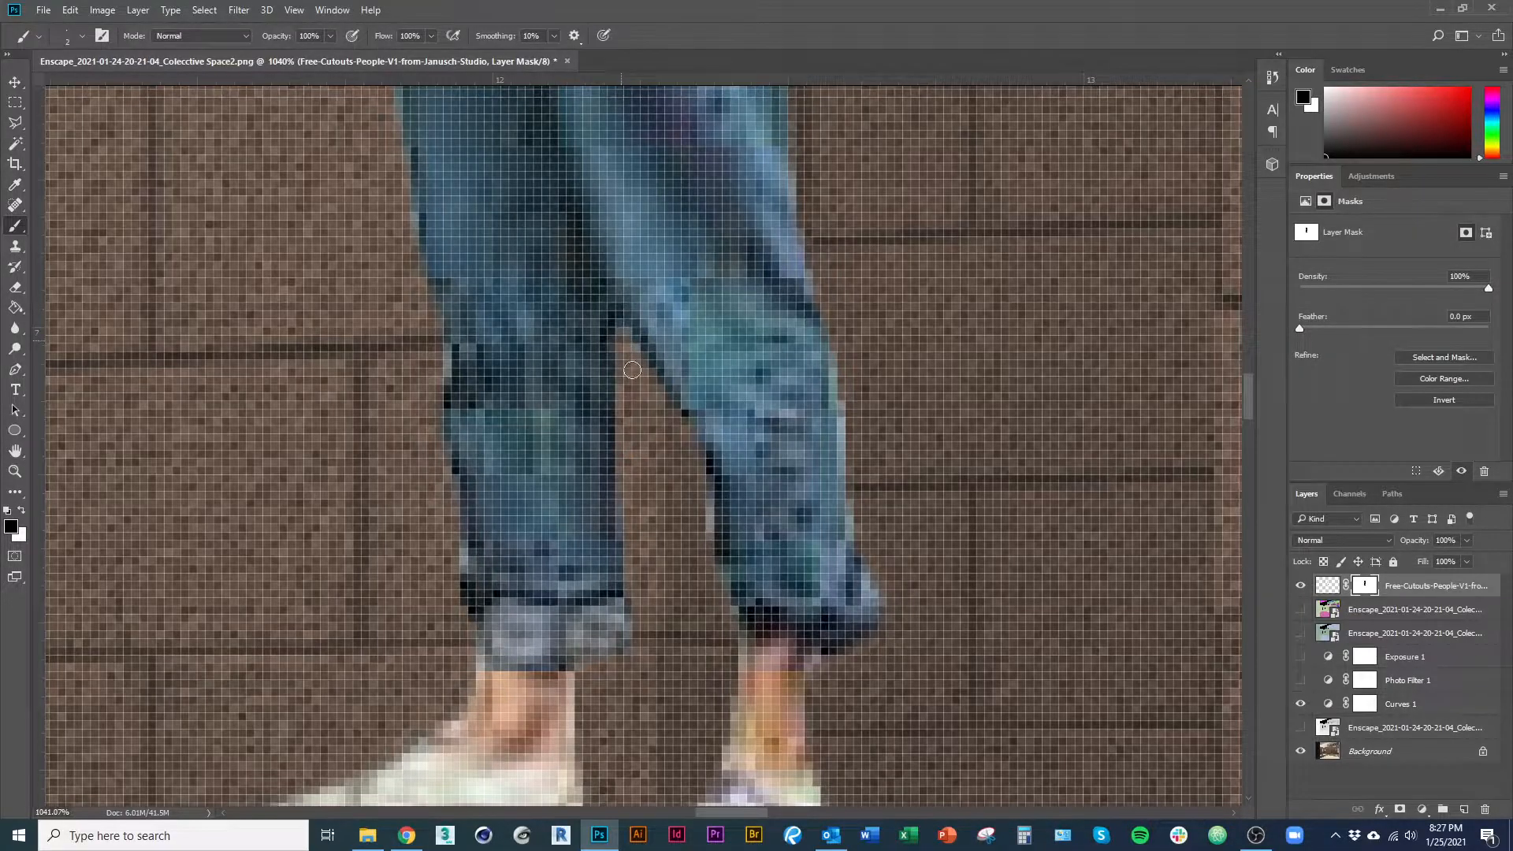
Paint black on the layer mask to hide the white fringe behind the woman's neck.
scroll(661, 619, "down", 1)
scroll(661, 619, "down", 5)
scroll(699, 419, "up", 8)
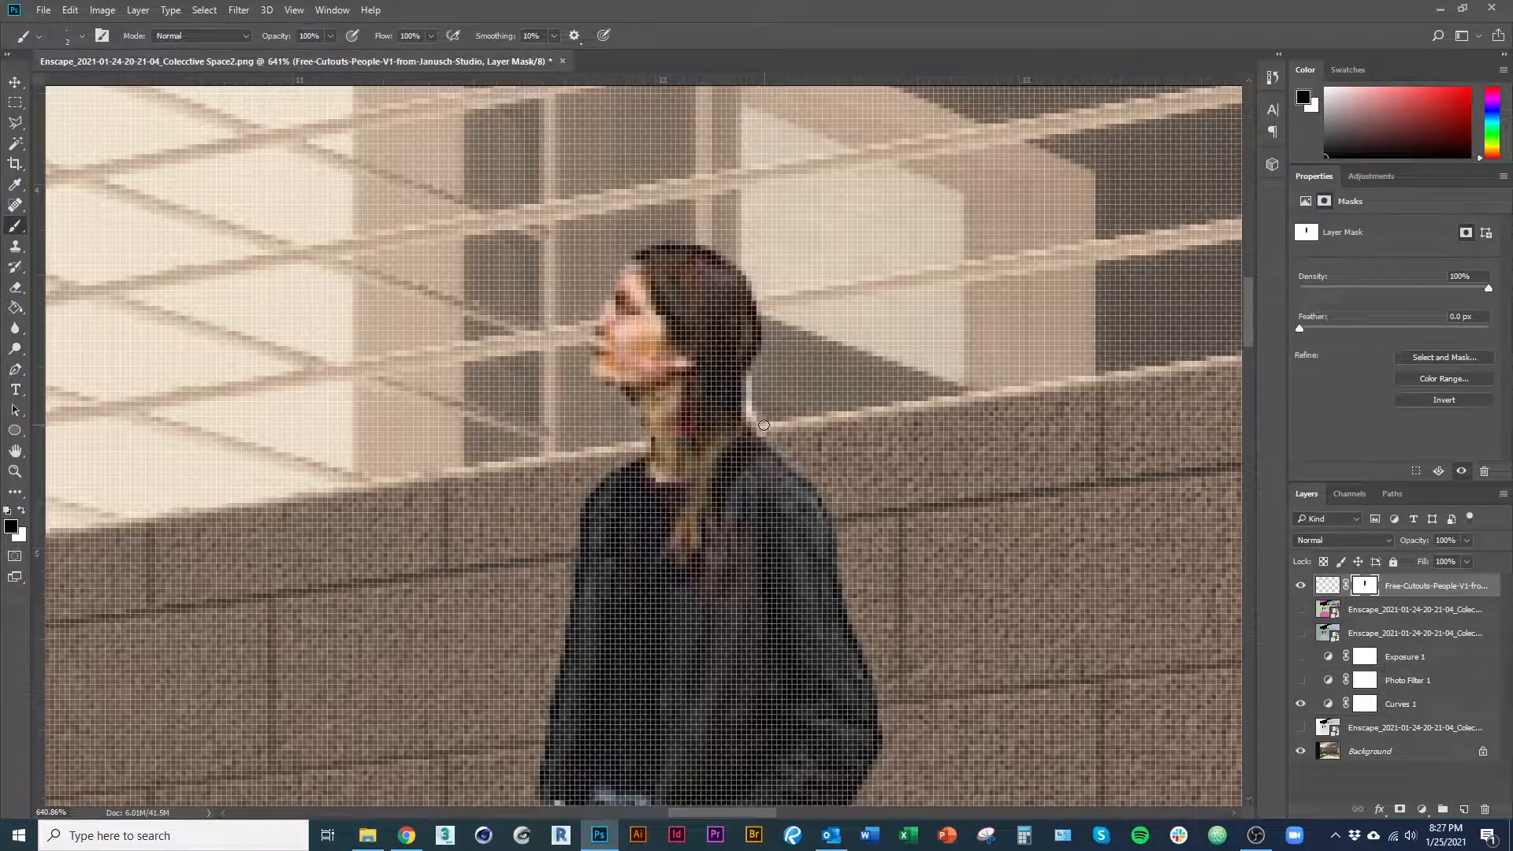
mouse_move(763, 425)
left_mouse_down()
mouse_move(748, 372)
mouse_move(751, 403)
left_mouse_up()
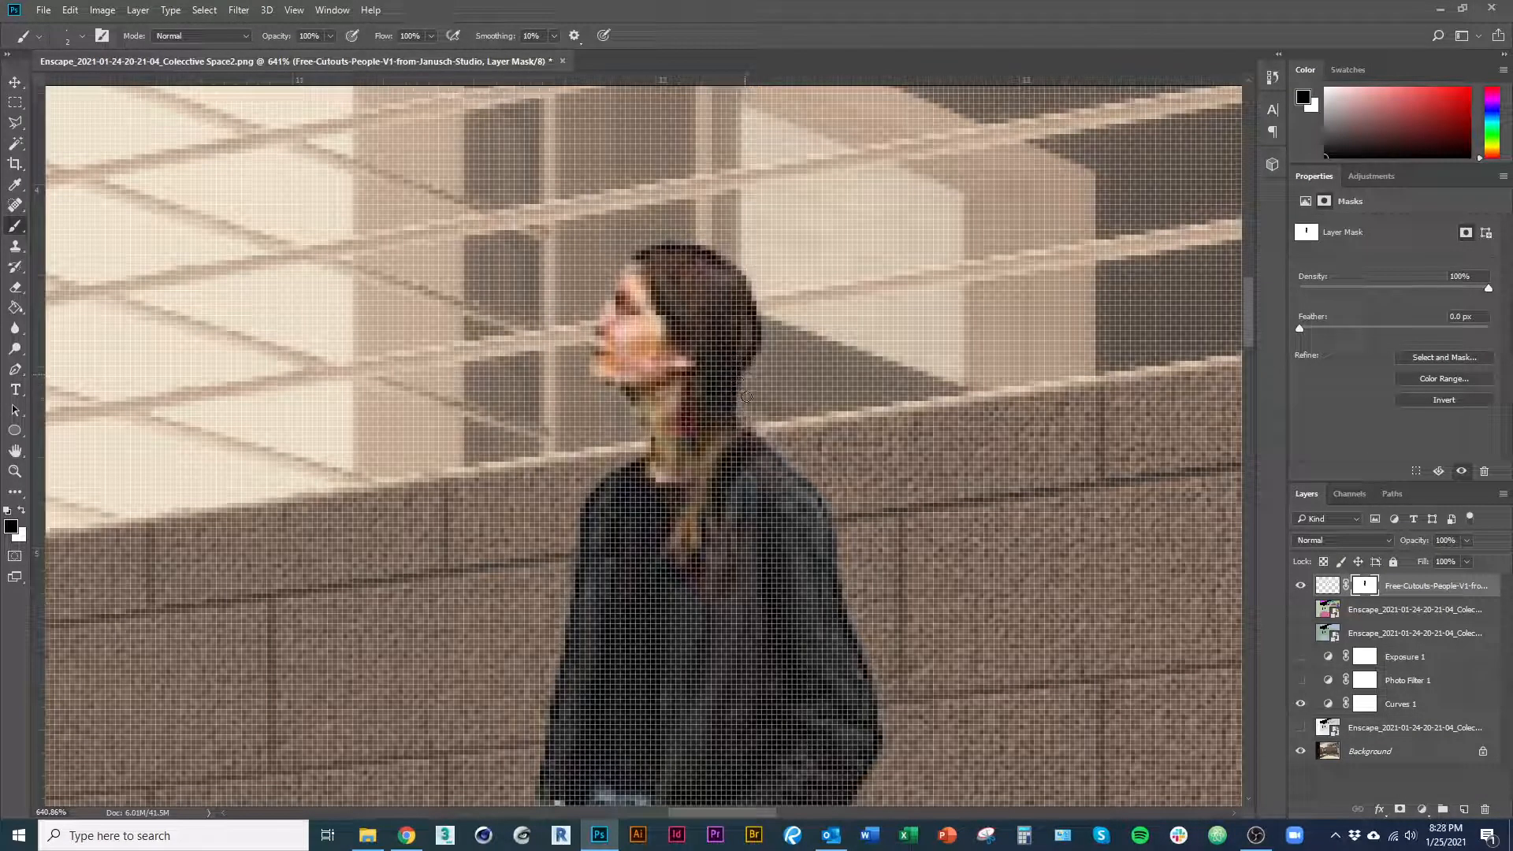
Move the woman up so that she stands at the top edge of the brick wall beside the railing.
scroll(746, 396, "down", 6)
key("v")
scroll(488, 575, "up", 2)
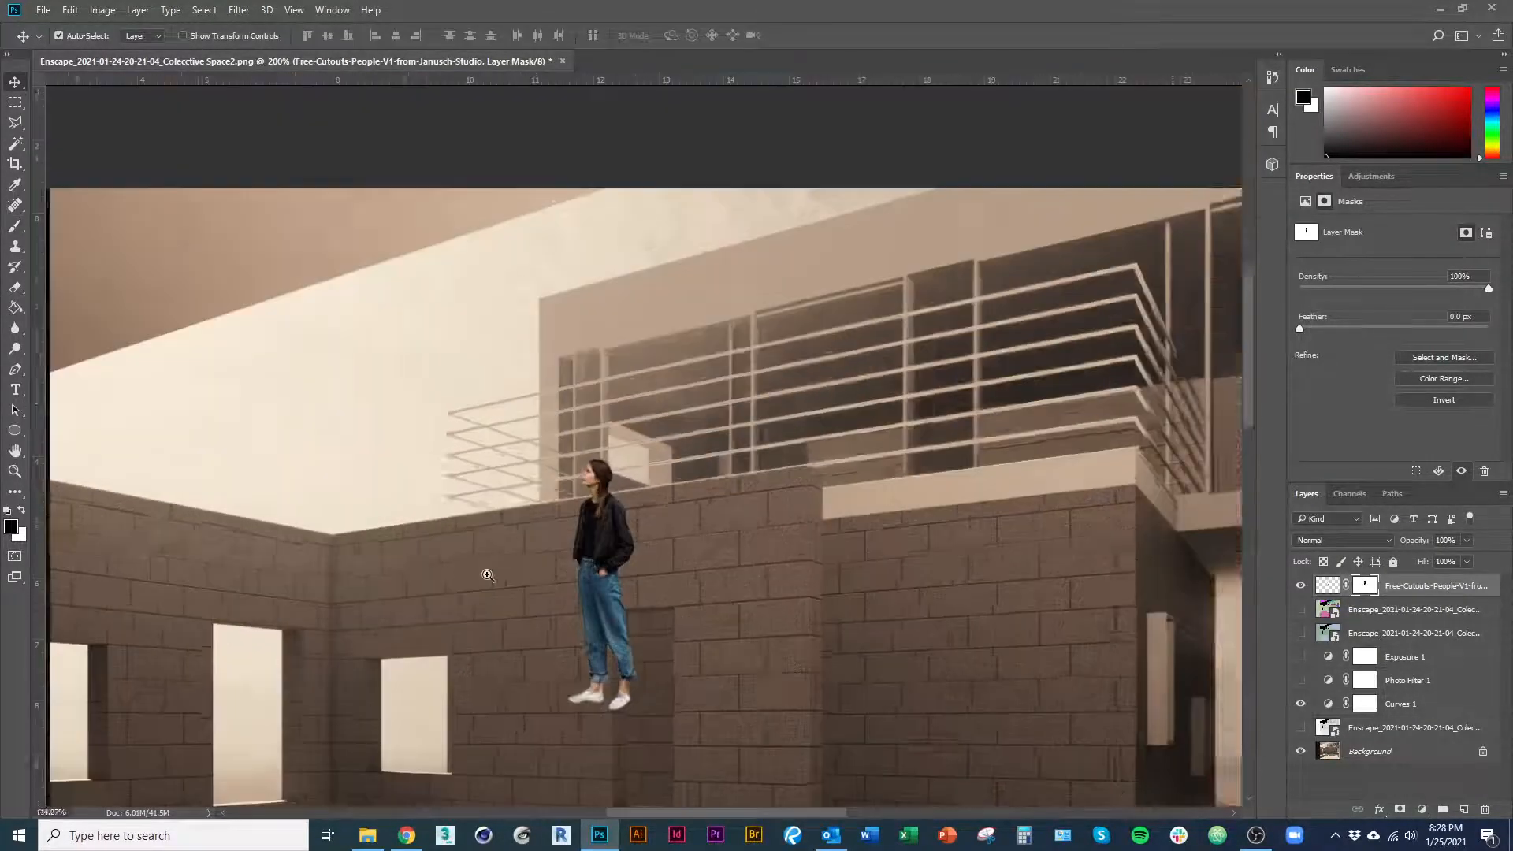
scroll(488, 575, "down", 3)
left_click_drag(594, 631, 622, 485)
Transform the woman, nudging her upward and scaling her down proportionally to about 83% to fit the balcony.
key("ctrl+t")
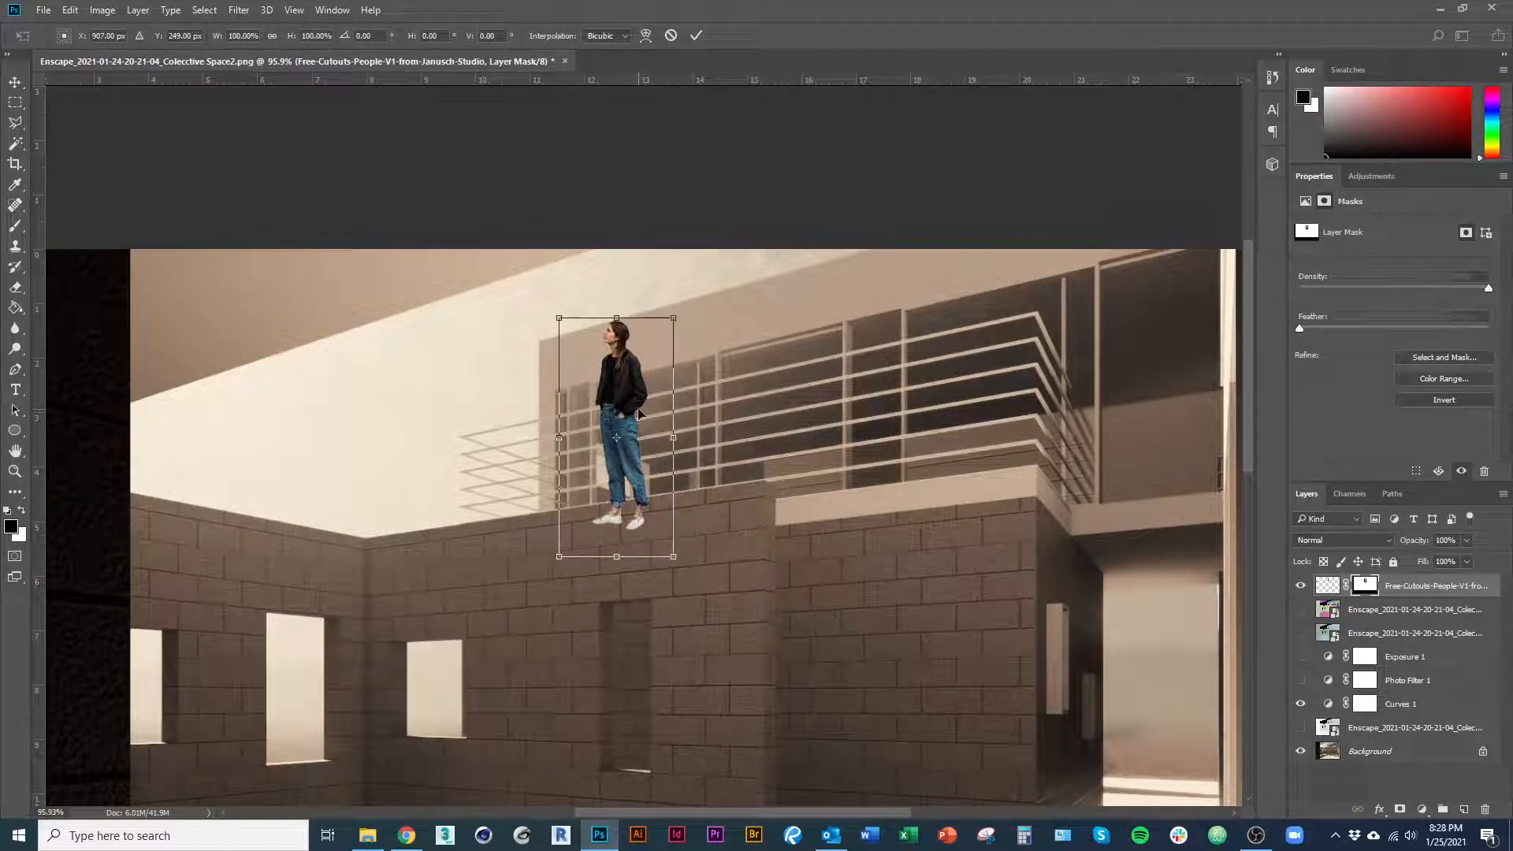
left_click_drag(639, 413, 632, 399)
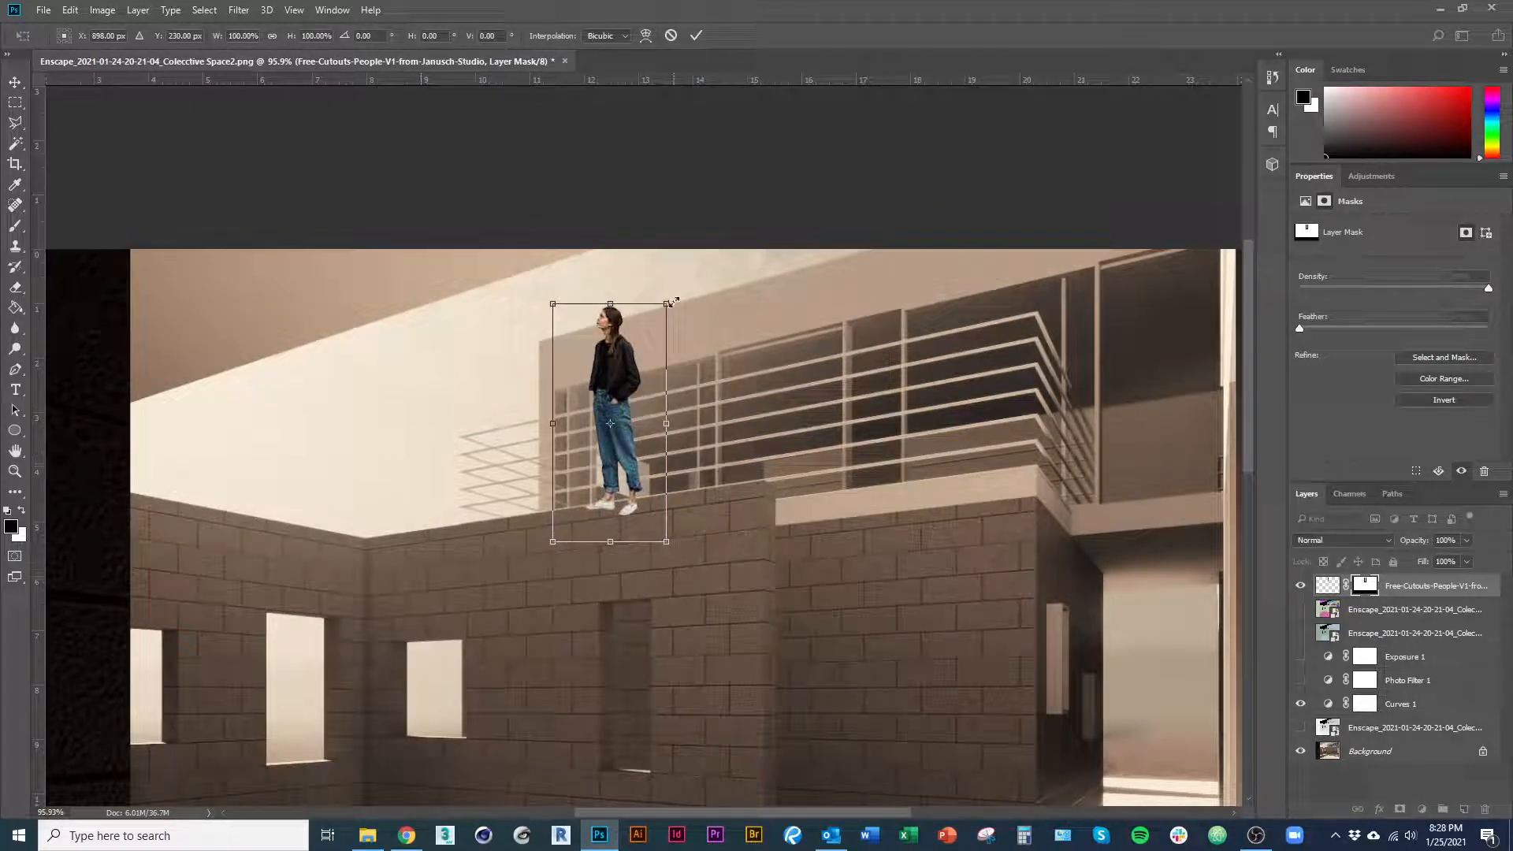
left_click_drag(669, 301, 630, 334)
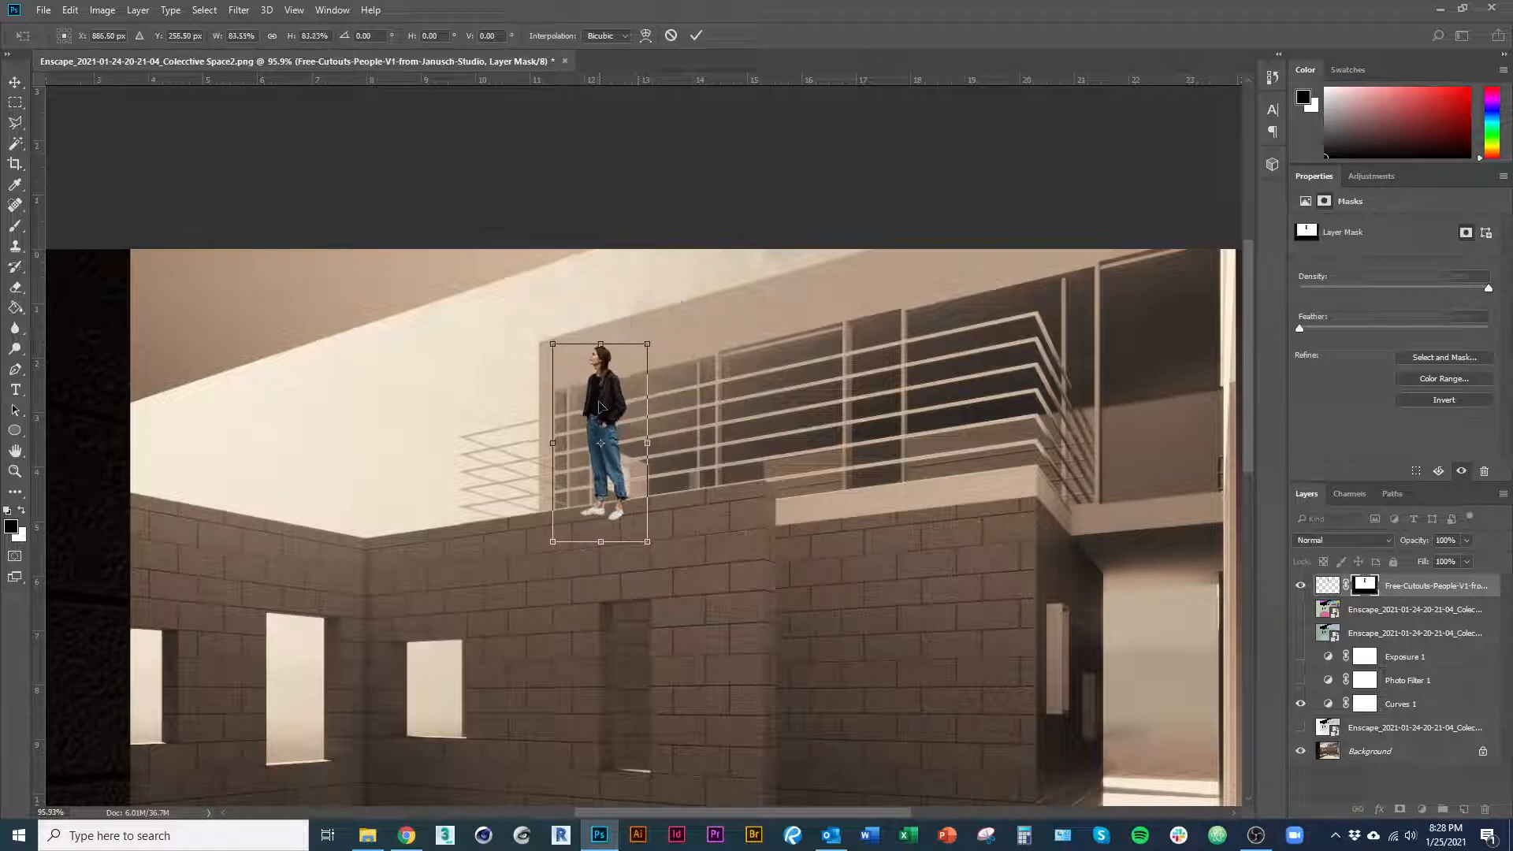
key("Return")
left_click(623, 510, "ctrl")
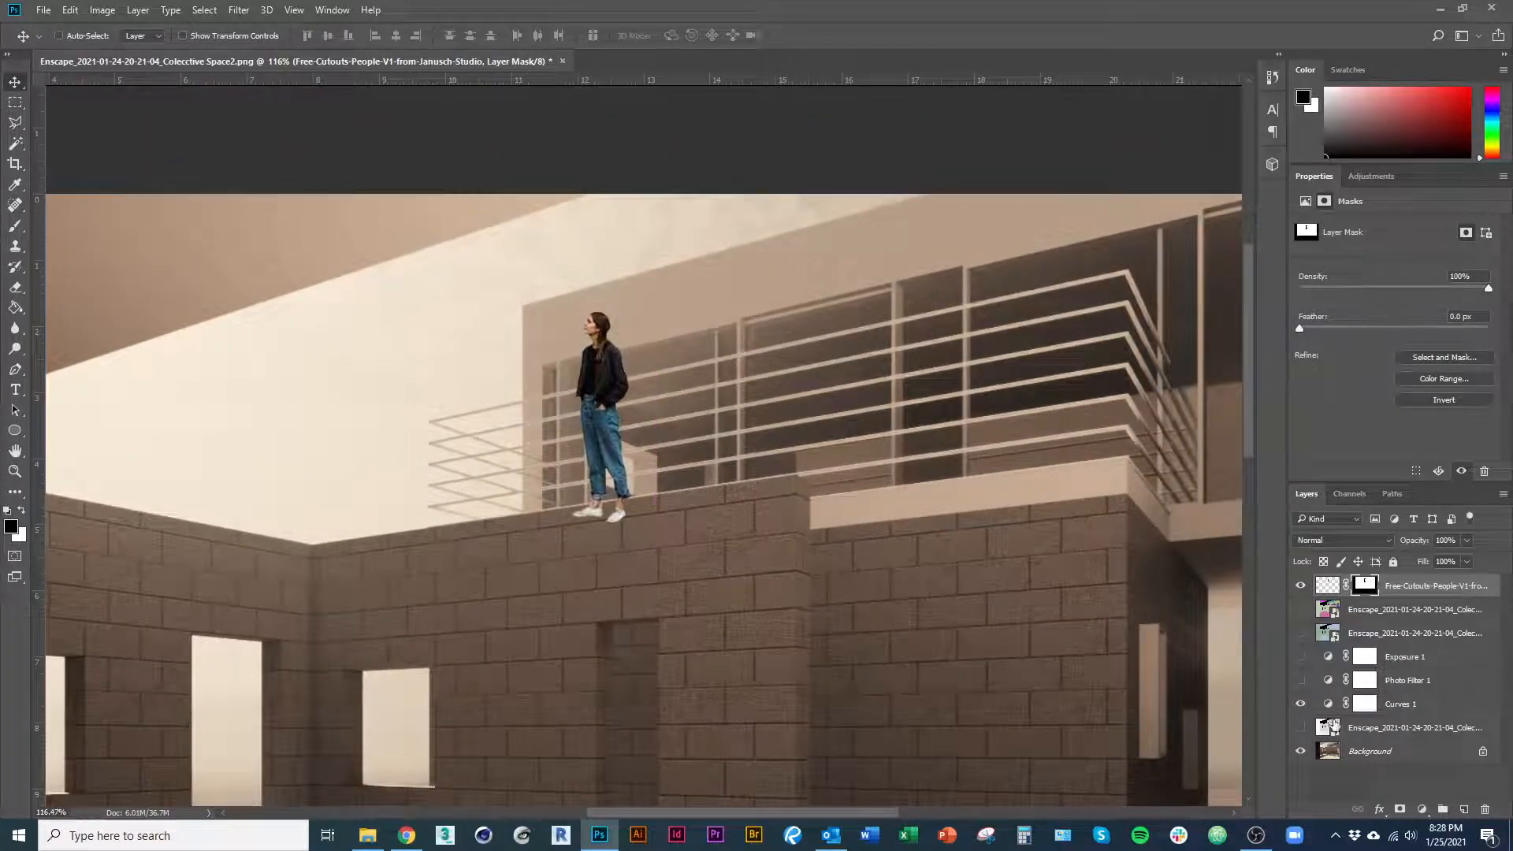
Compare the object ID and material ID passes around the woman, the wall and the railing.
left_click(1301, 610)
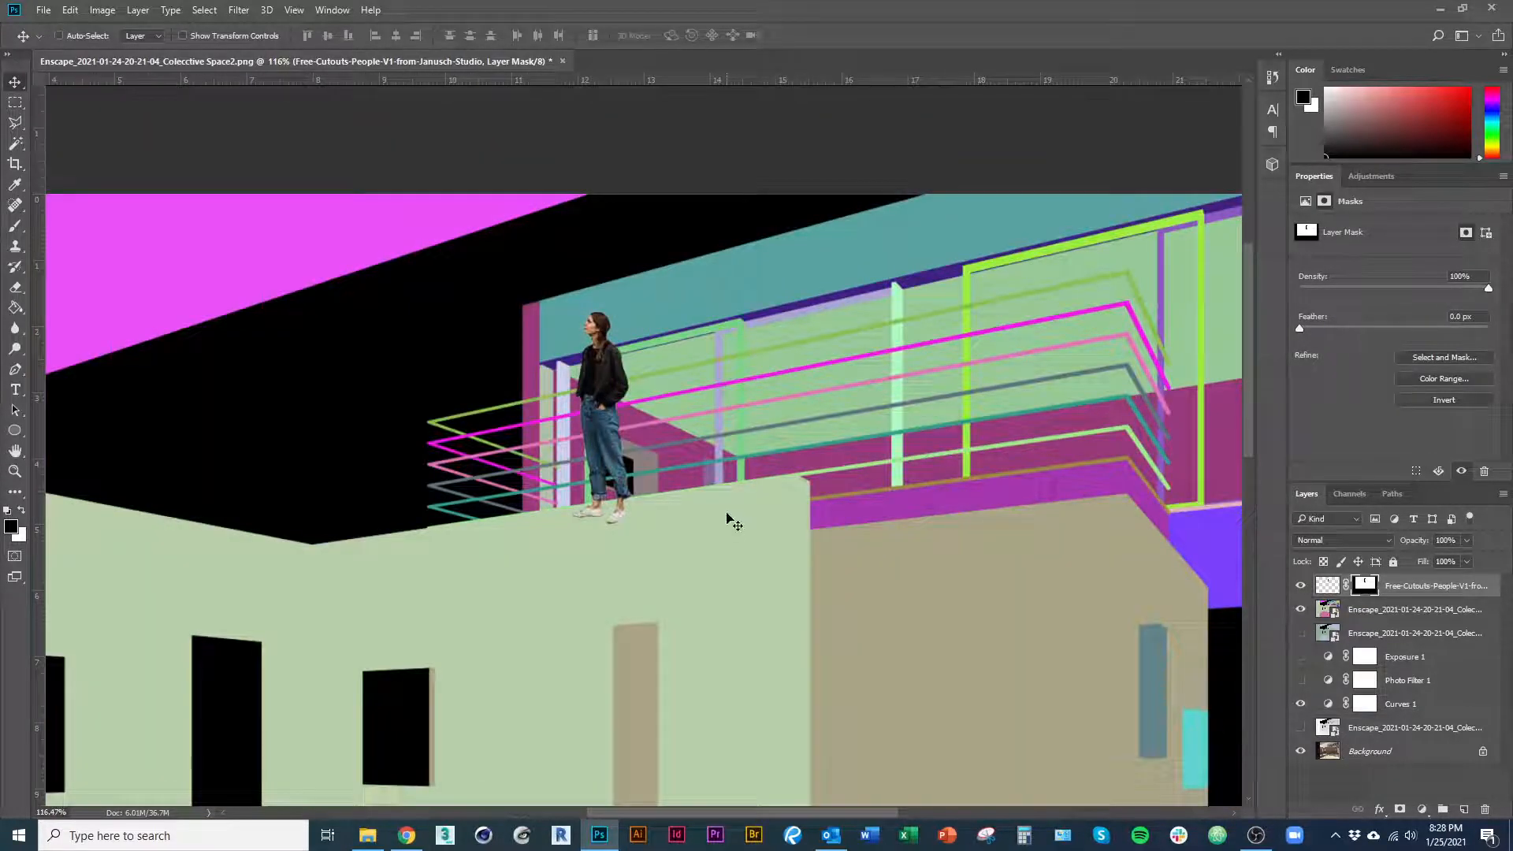
left_click(1301, 610)
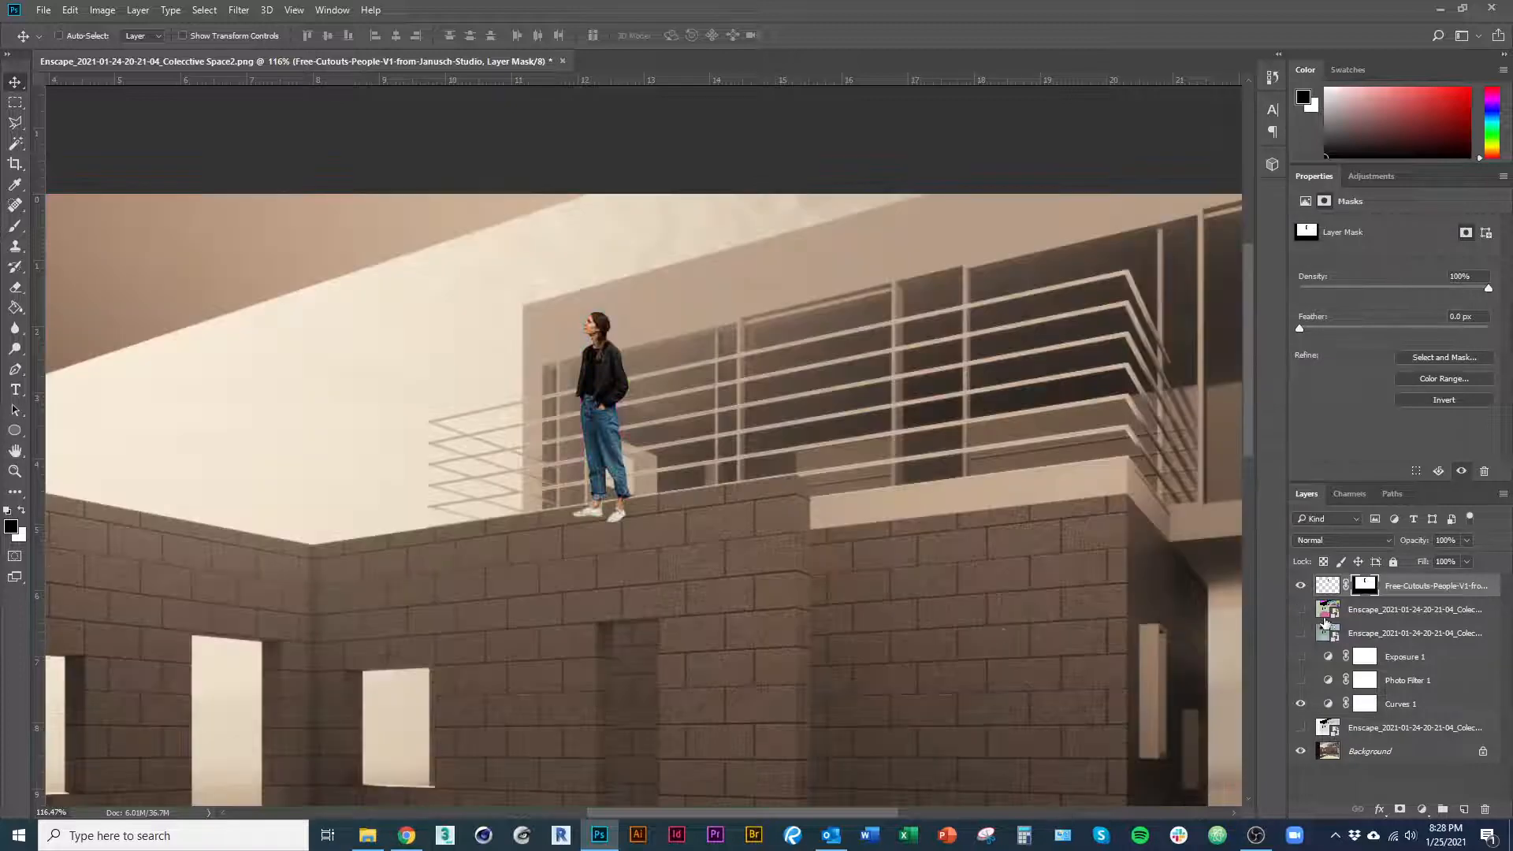
left_click(1302, 633)
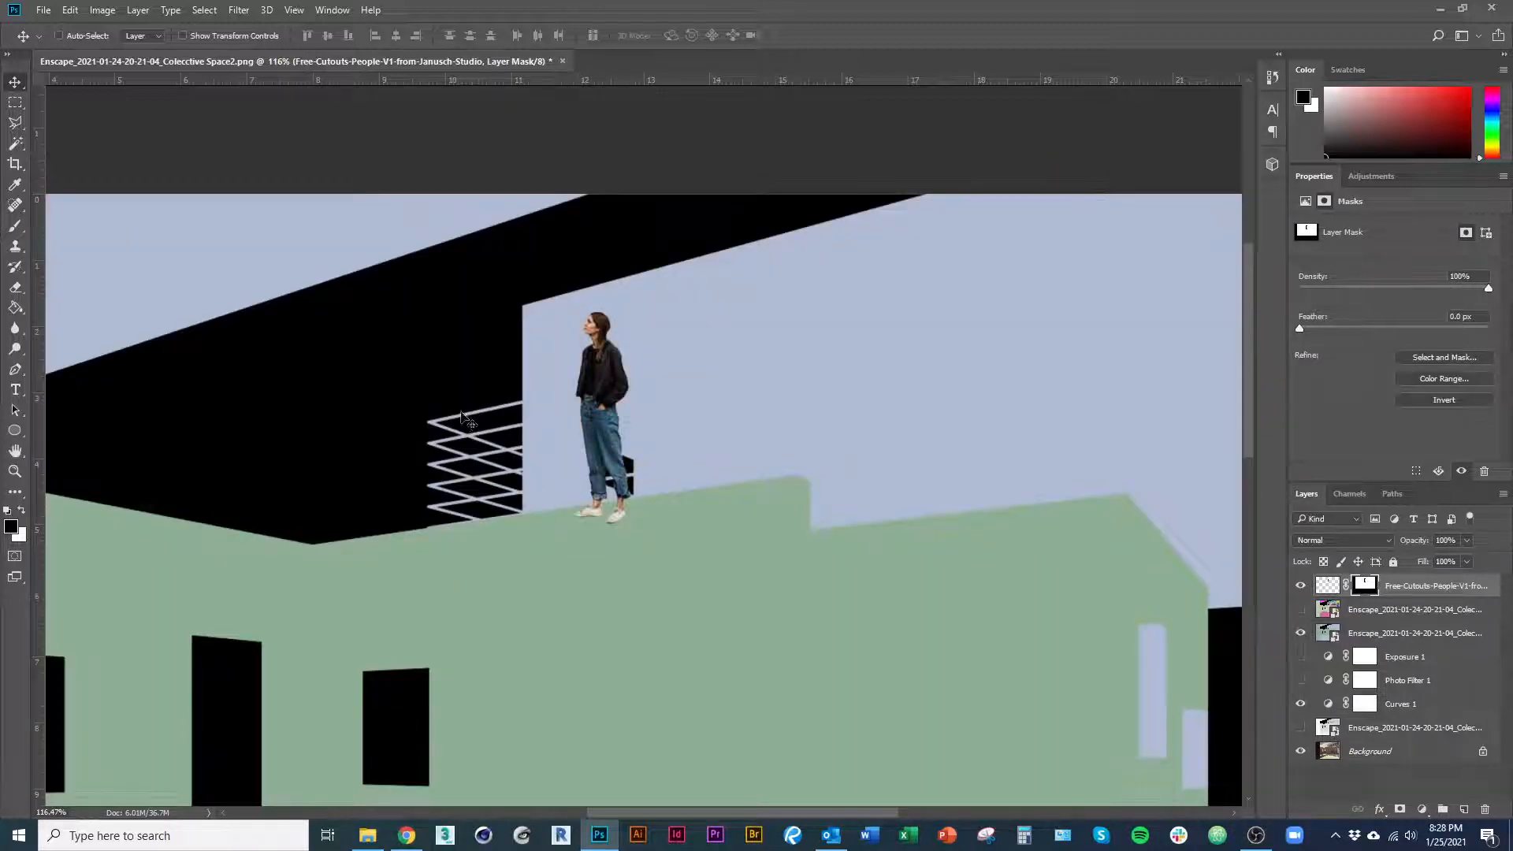
scroll(693, 466, "down", 5)
scroll(693, 466, "up", 6)
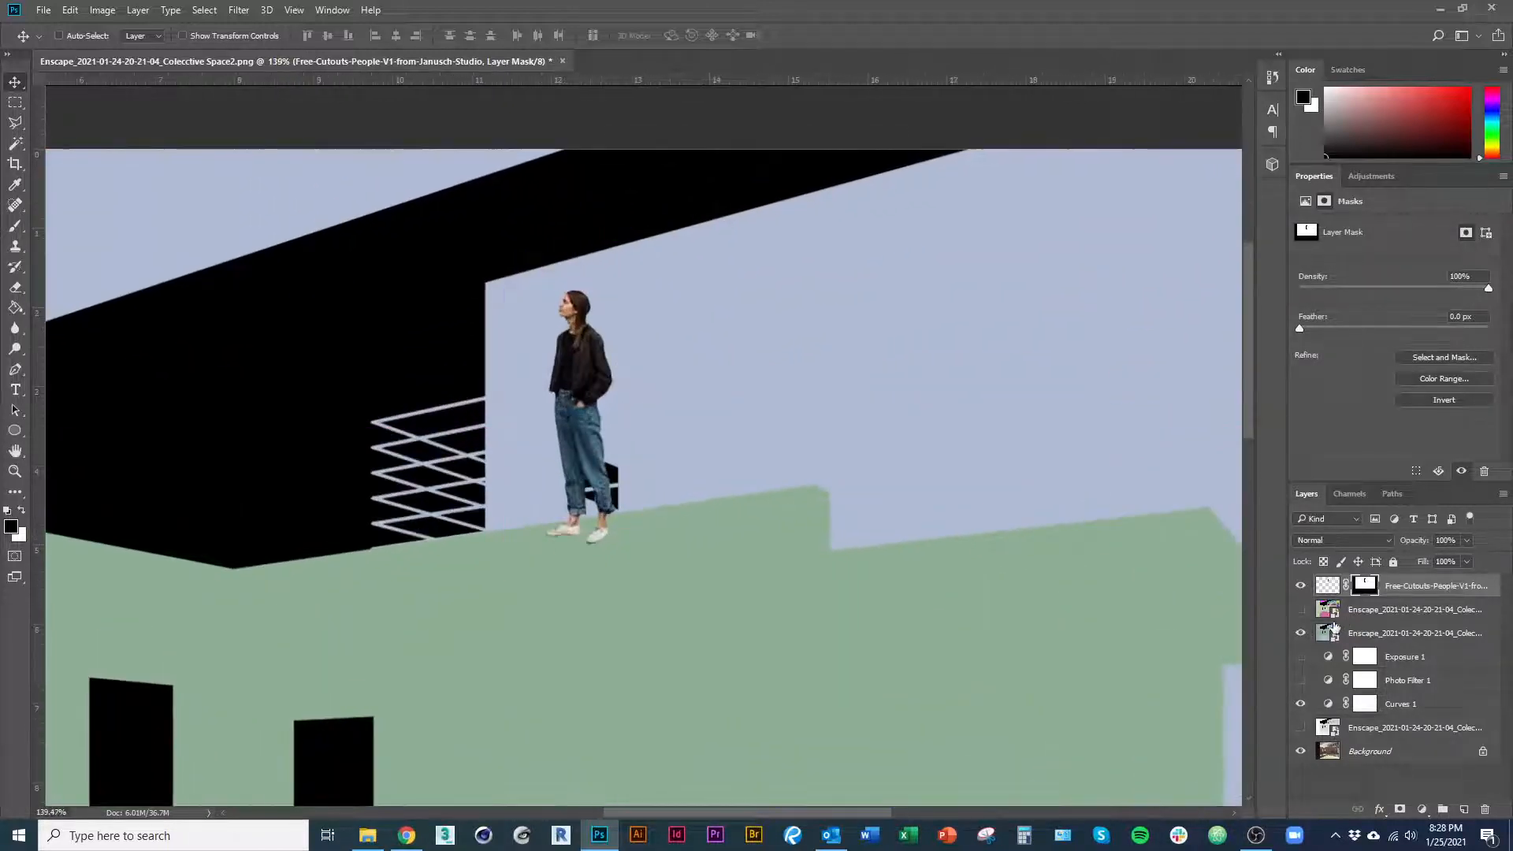
Show the object ID layer and use the Magic Wand to select the coloured railing bars together with the light green wall.
left_click(1415, 610)
left_click(1301, 610)
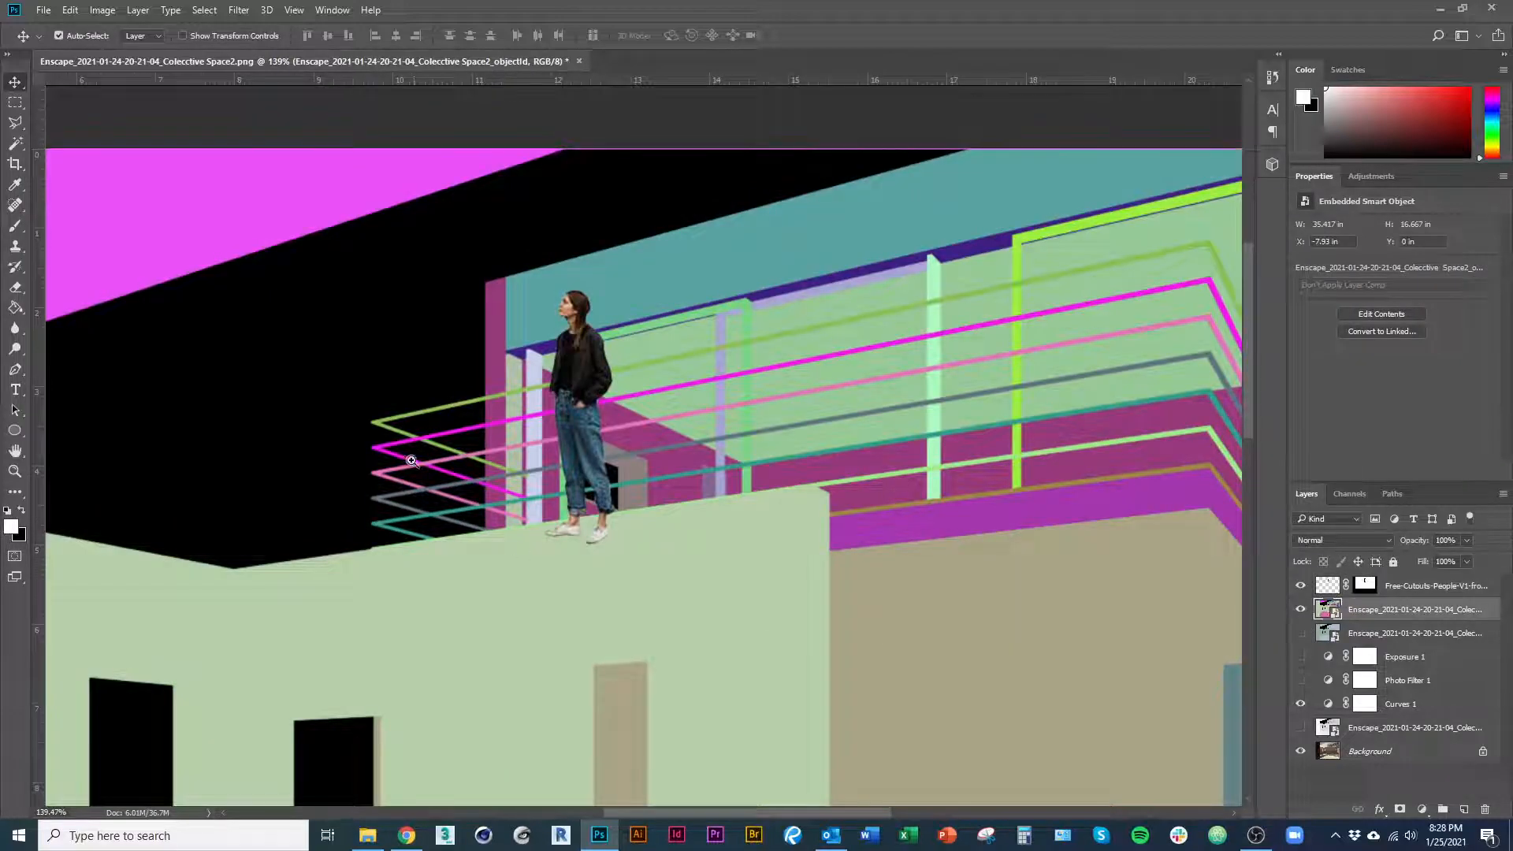
scroll(420, 437, "up", 1)
key("w")
scroll(484, 432, "up", 10)
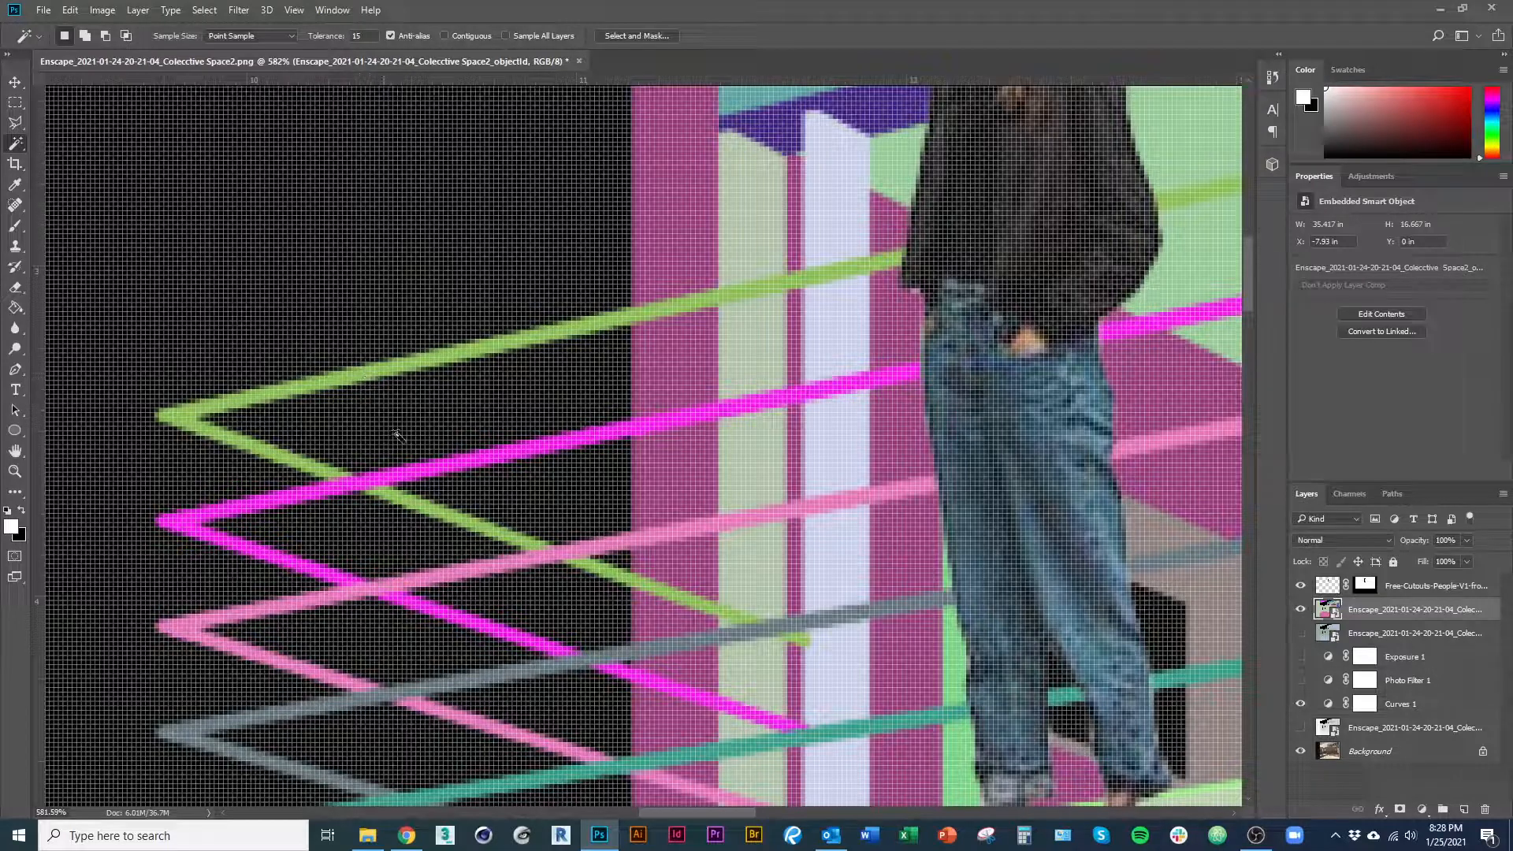
left_click(368, 381)
left_click(424, 620)
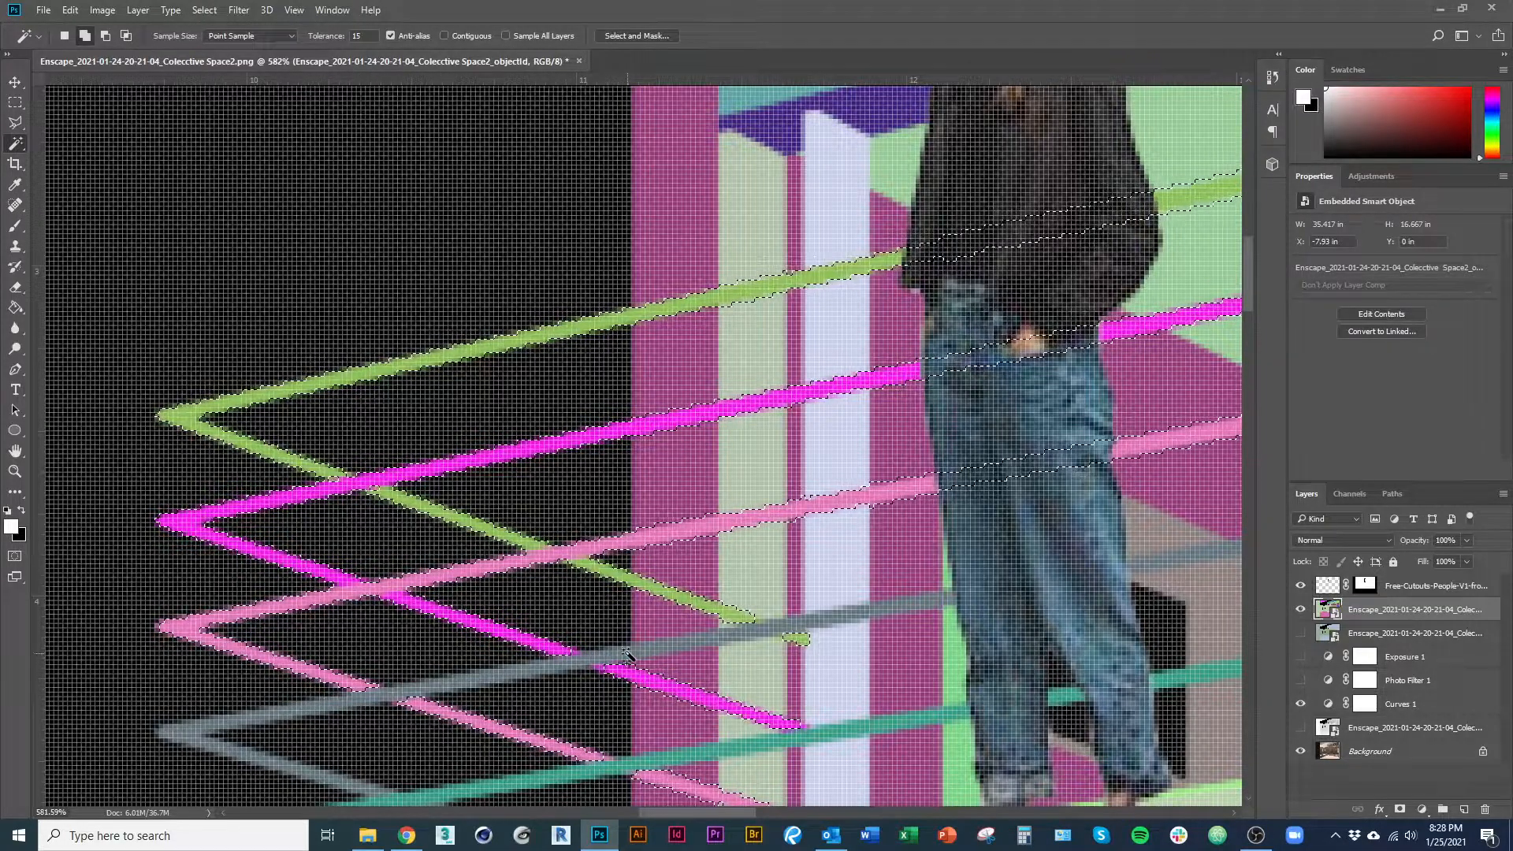
left_click(614, 693)
left_click(693, 754)
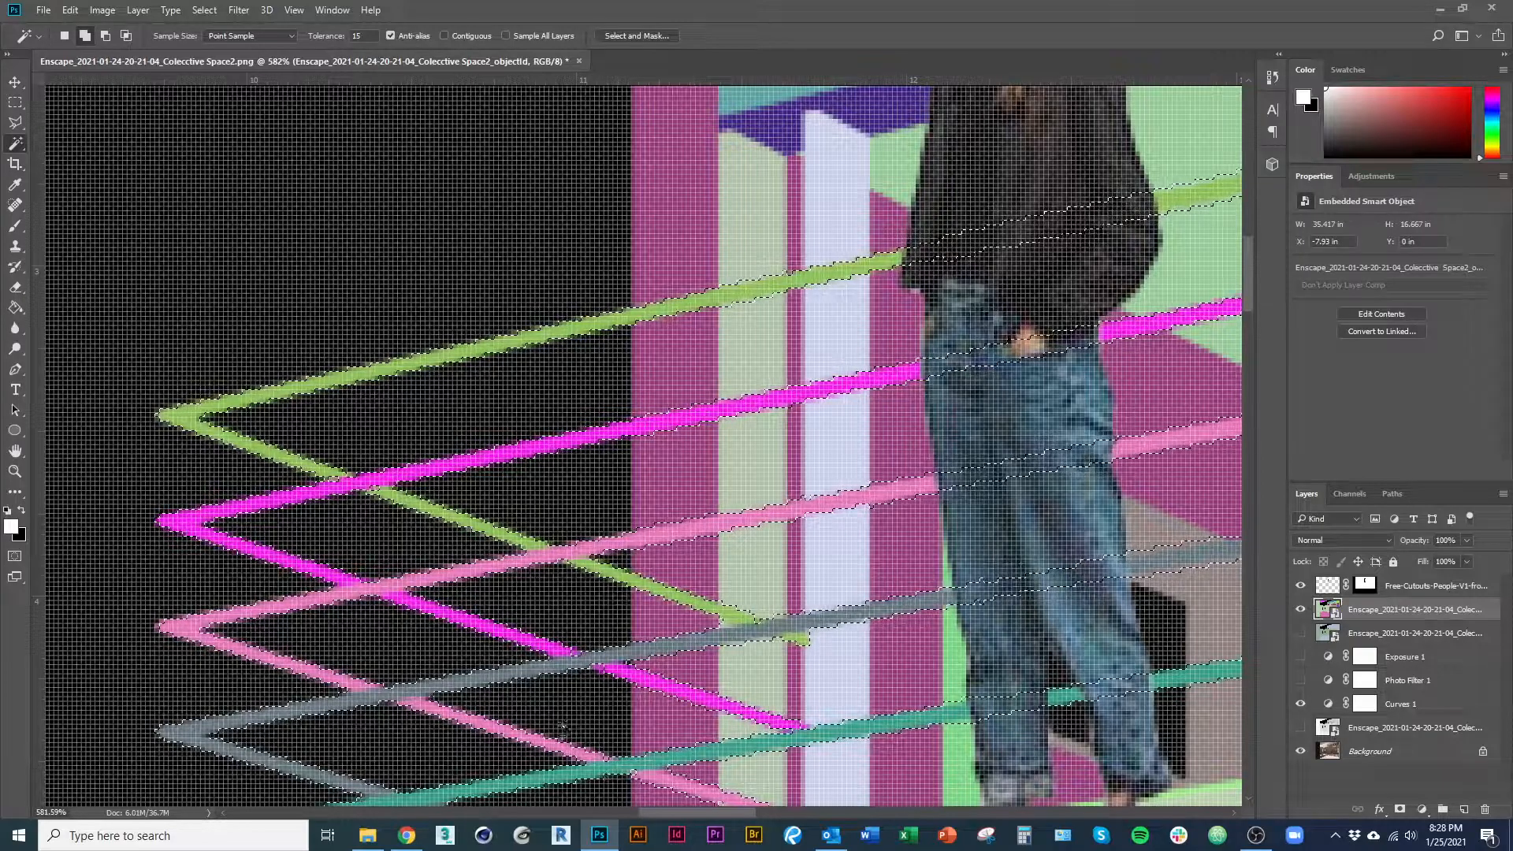
scroll(693, 754, "down", 6)
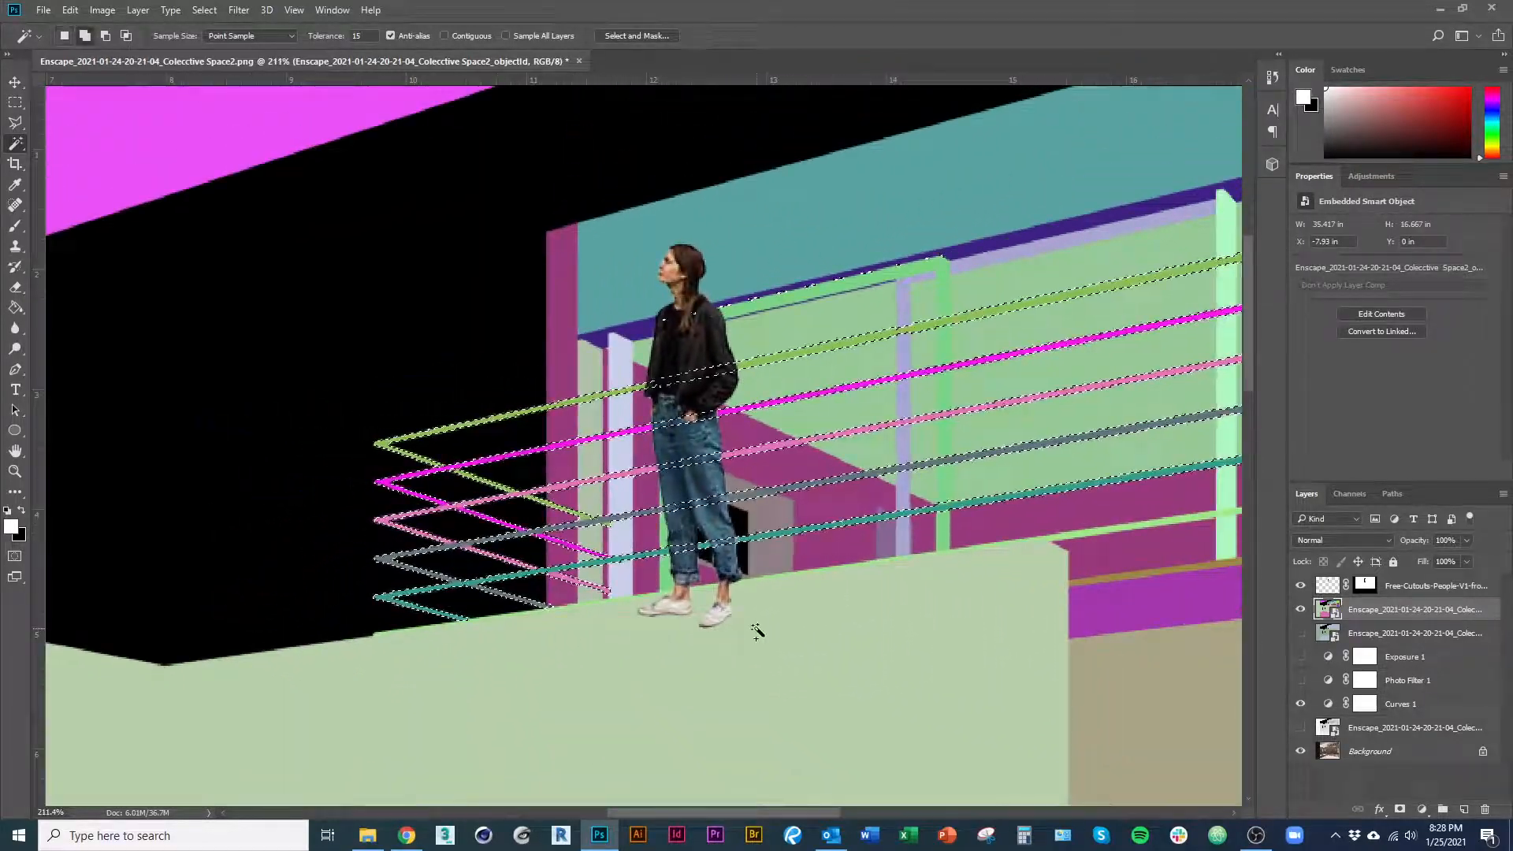
left_click(906, 654, "shift")
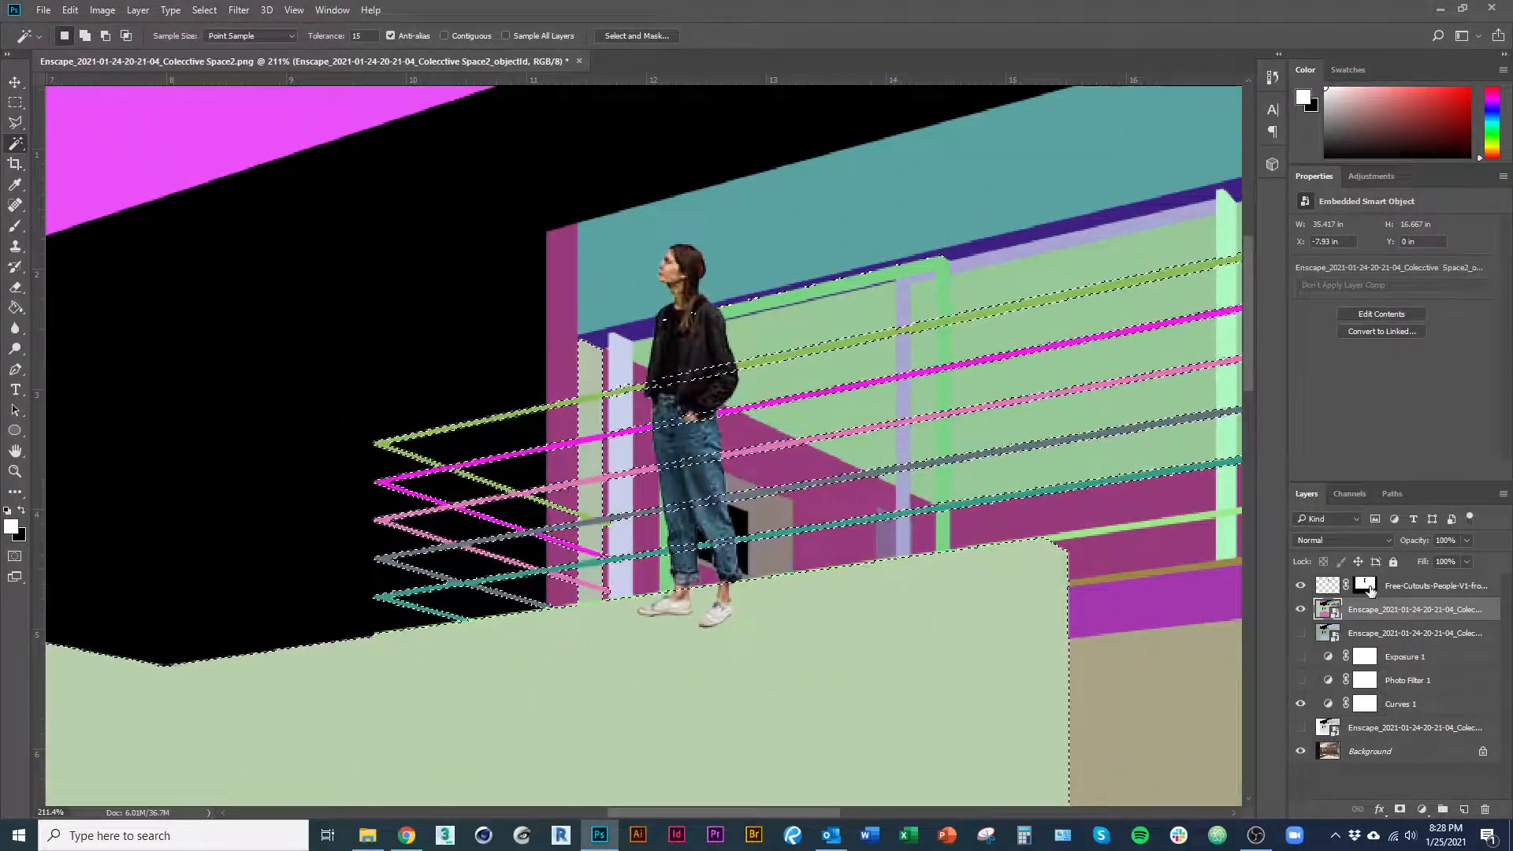
Put the woman's layer in a new group named Group 1 and add the railing and wall selection as the group's mask.
left_click(1430, 586)
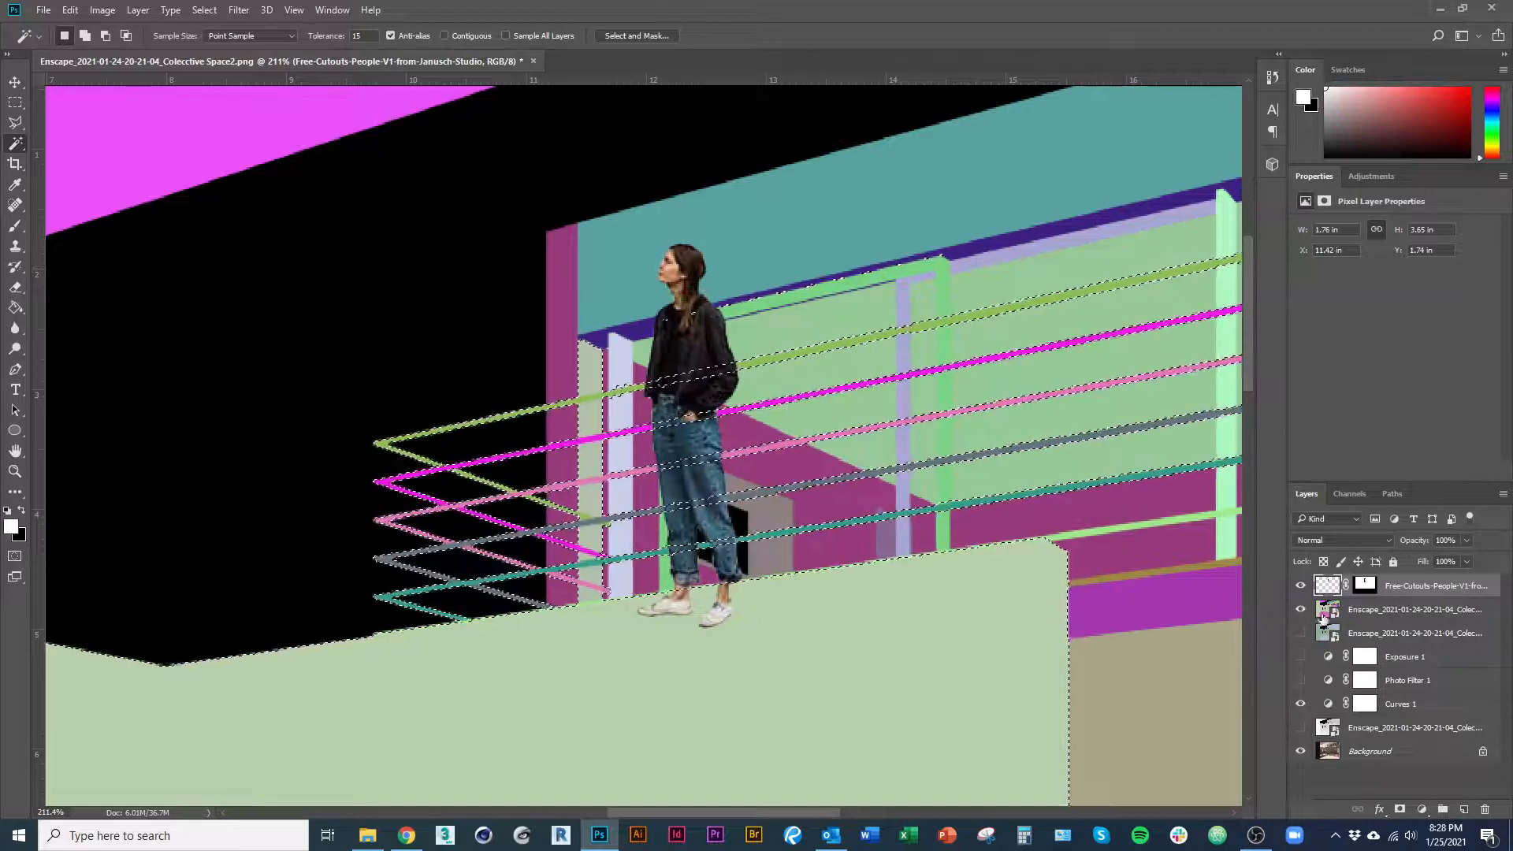
right_click(1422, 685)
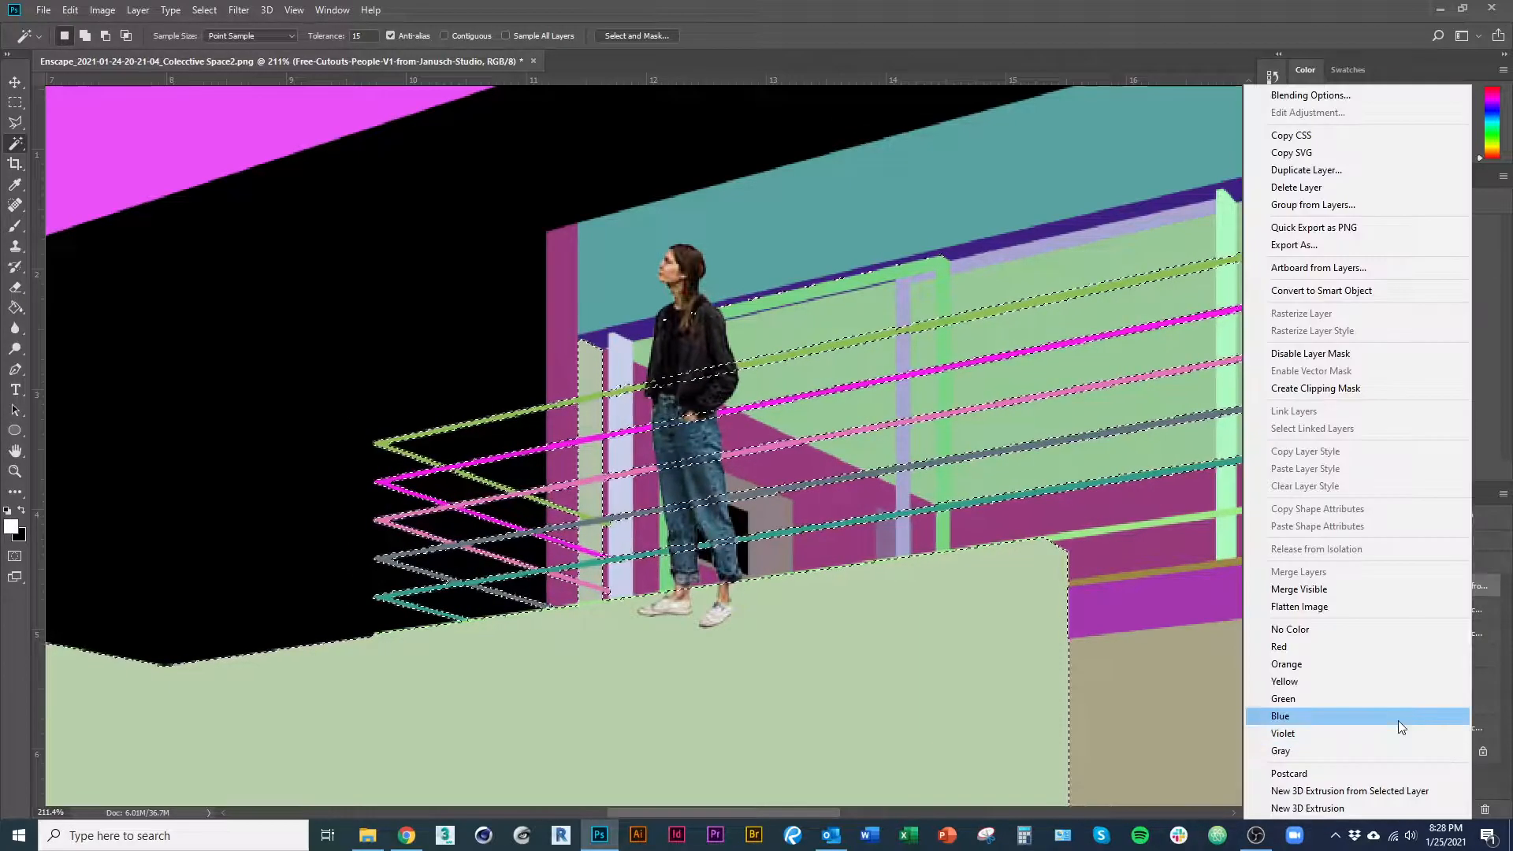
left_click(1308, 207)
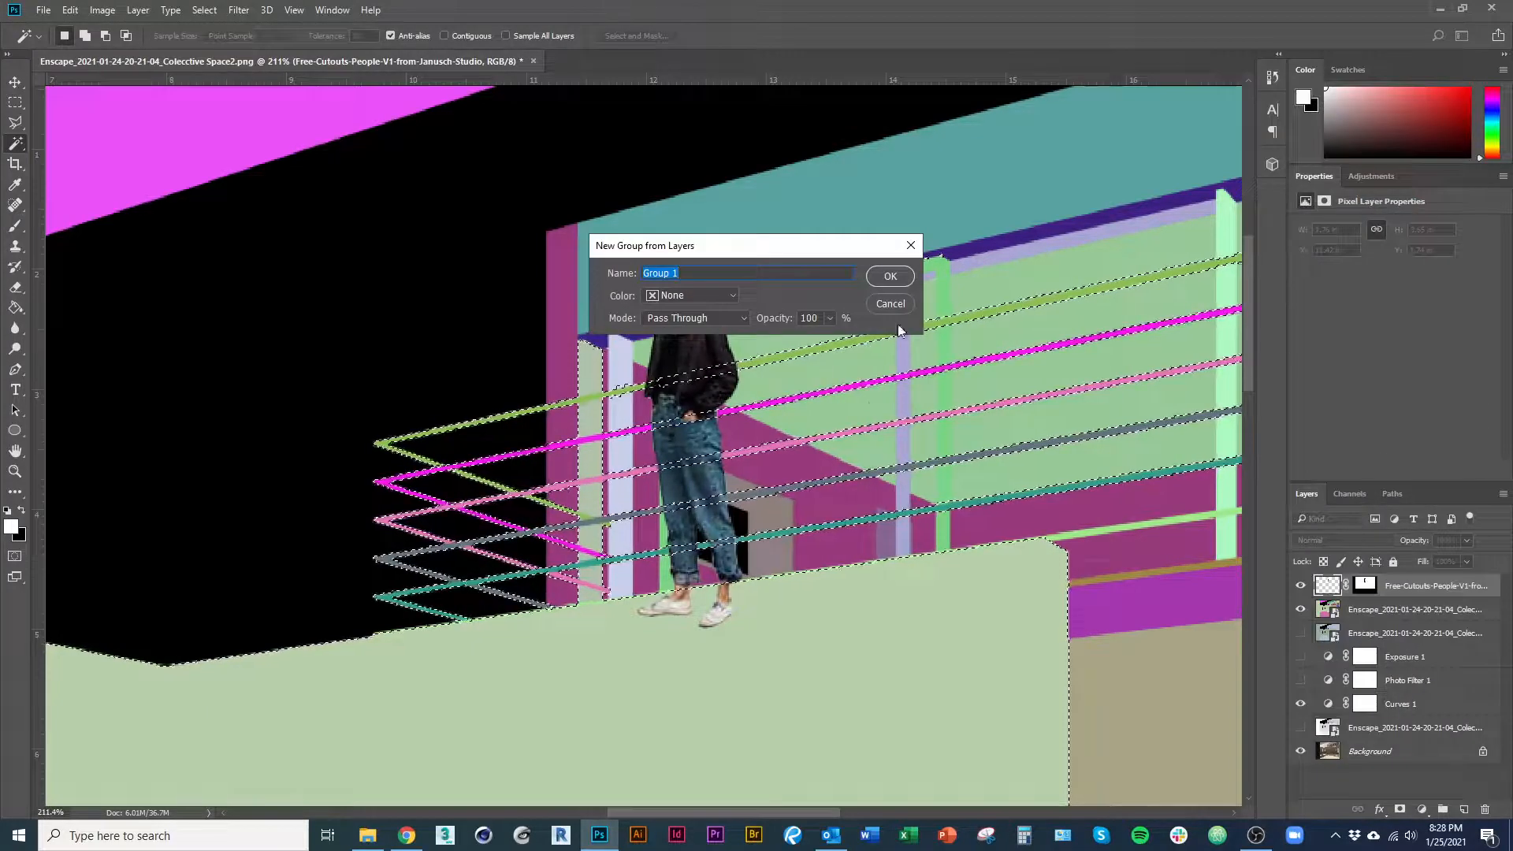
key("Return")
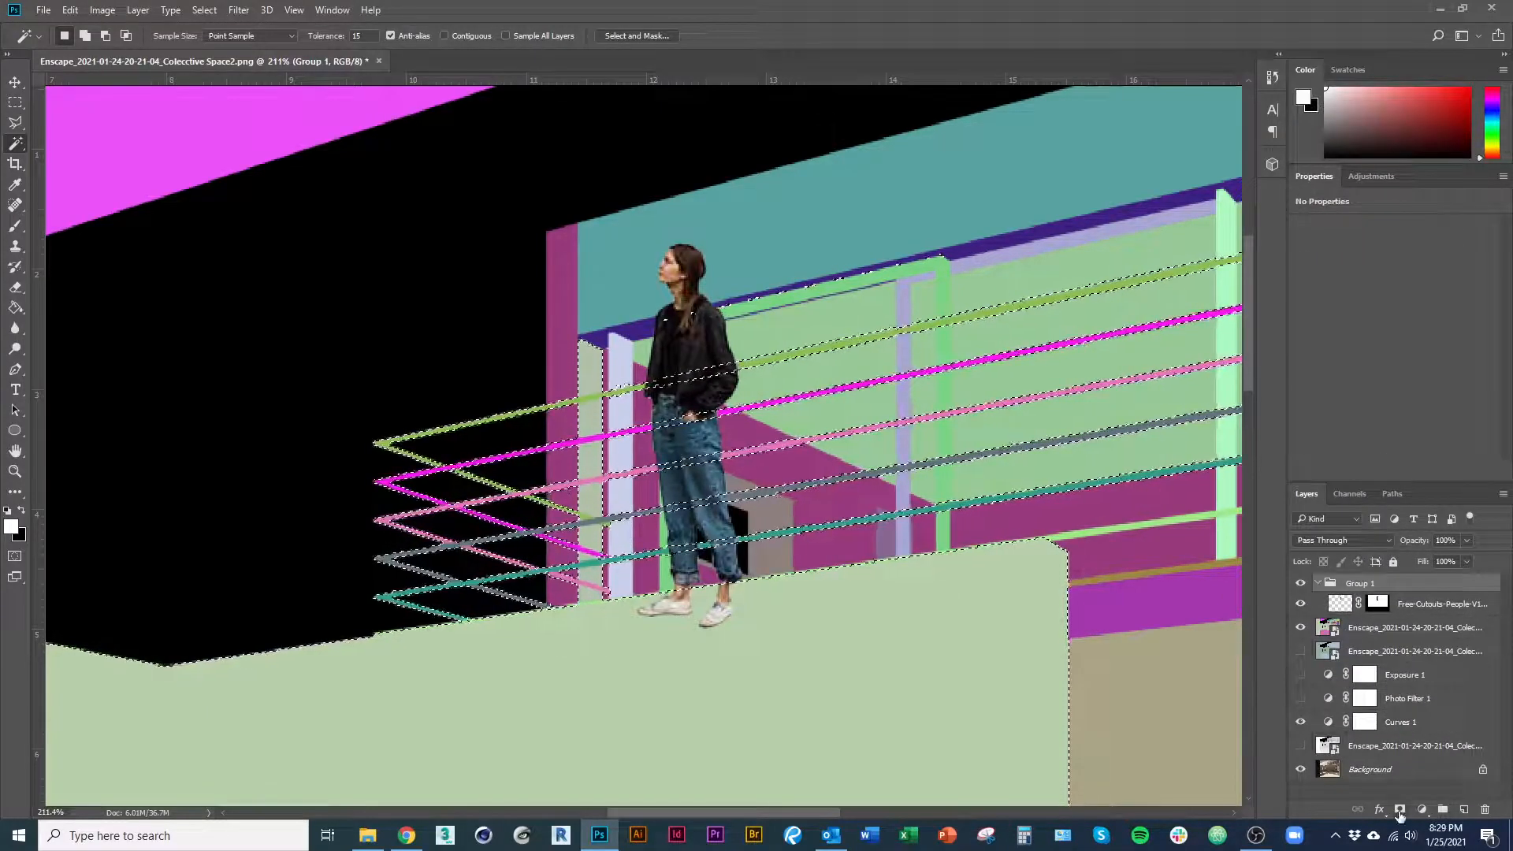
left_click(1400, 813)
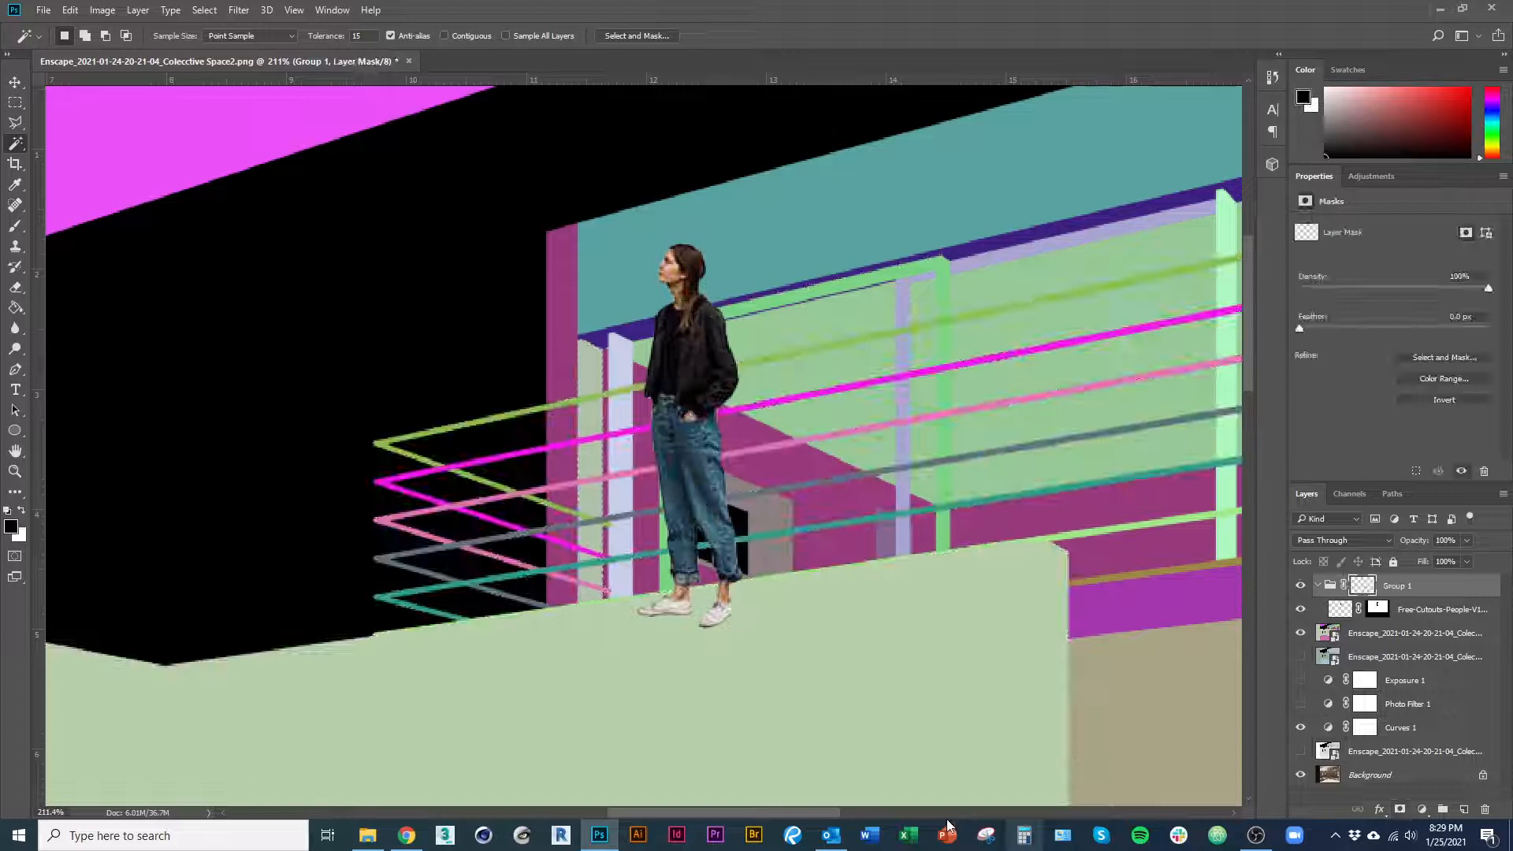
Display the mask of Group 1 by itself and examine its black and white areas.
left_click(1364, 586, "alt")
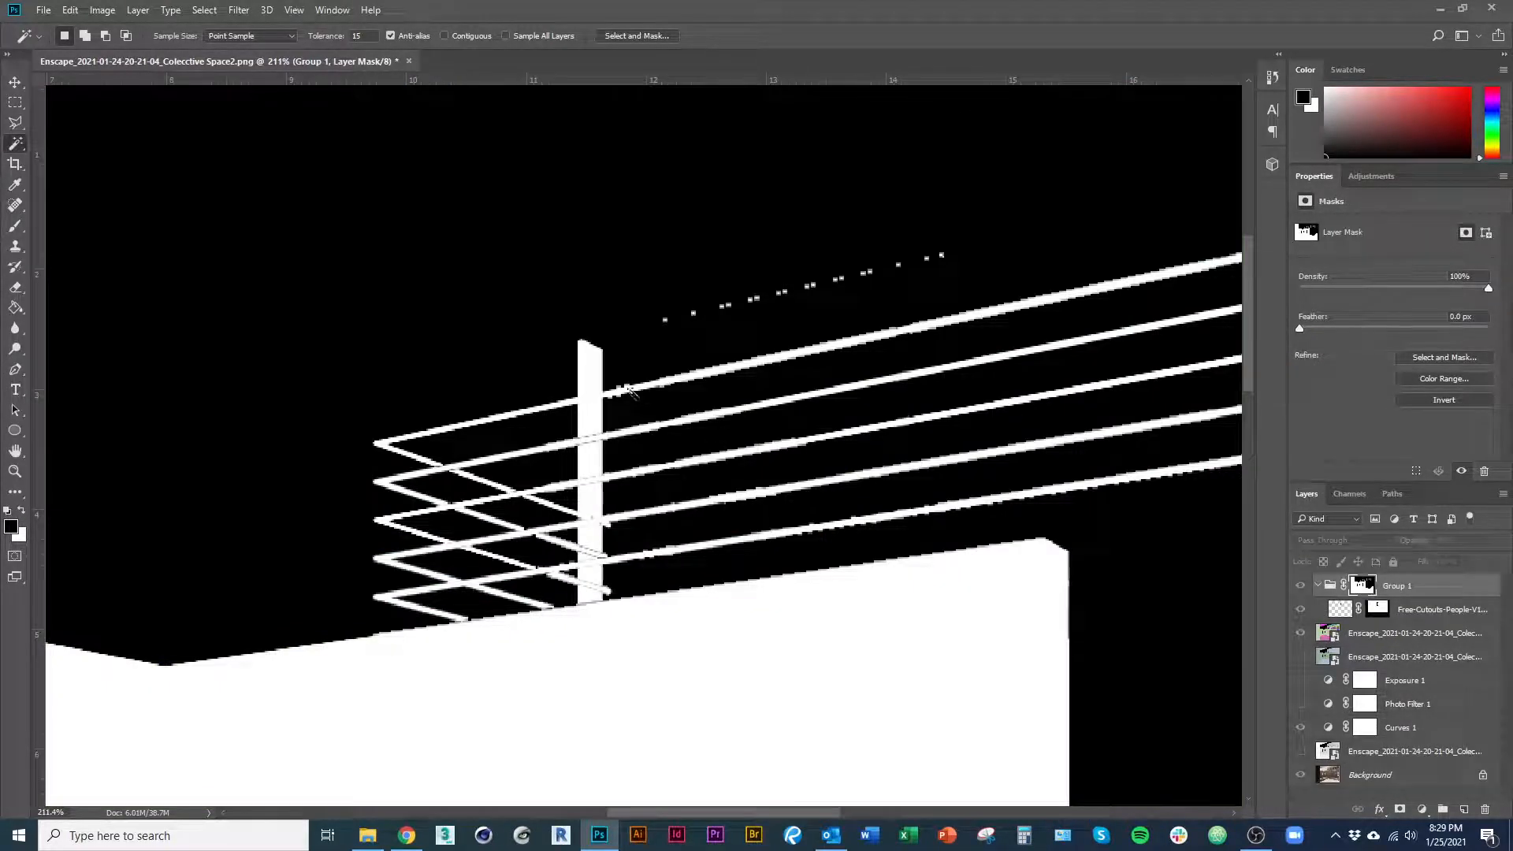
scroll(885, 331, "down", 5)
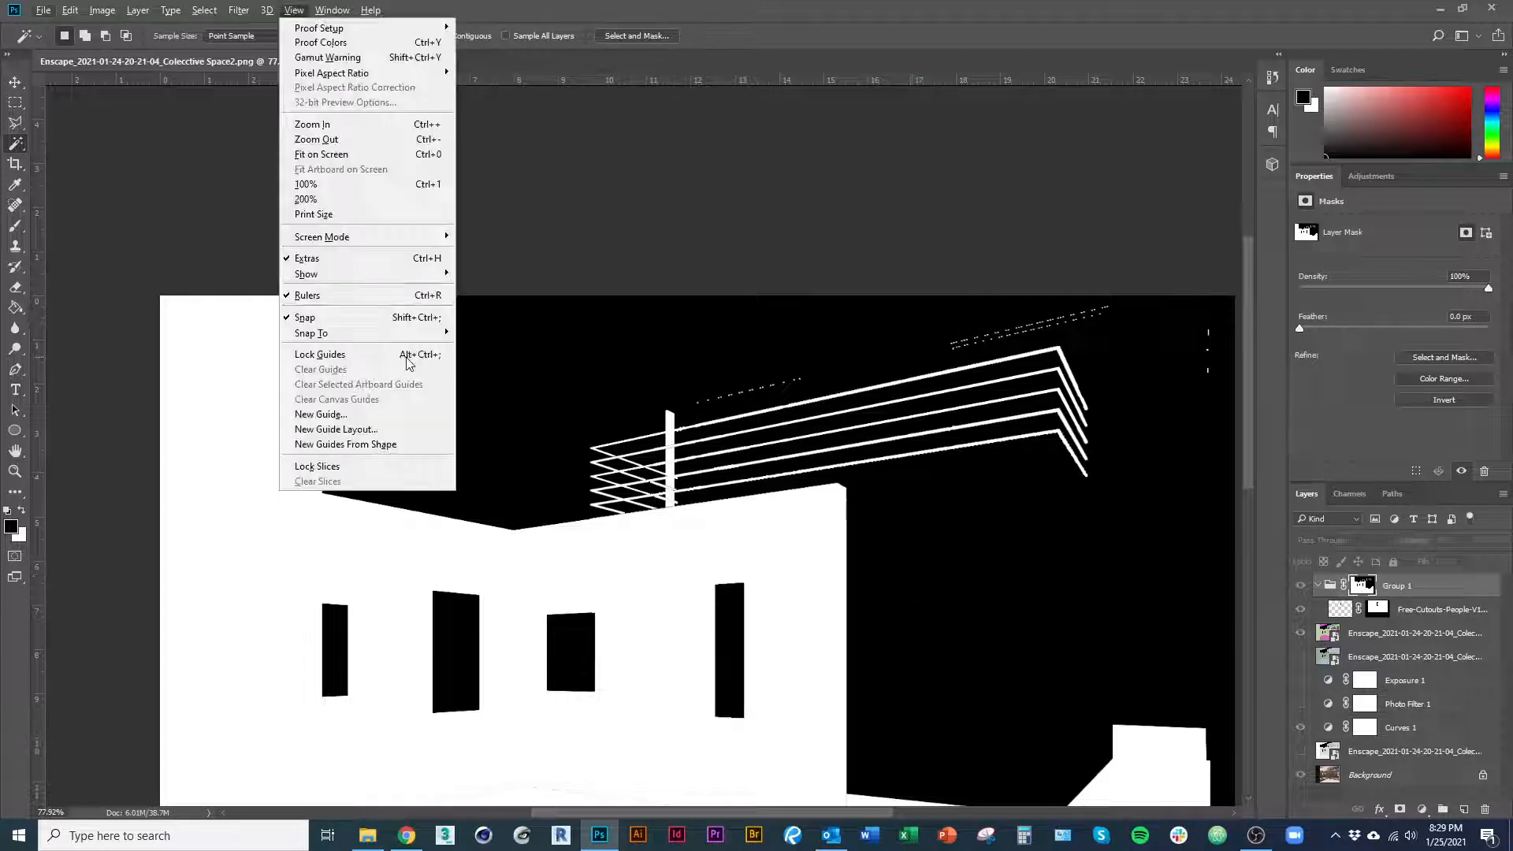
right_click(522, 424)
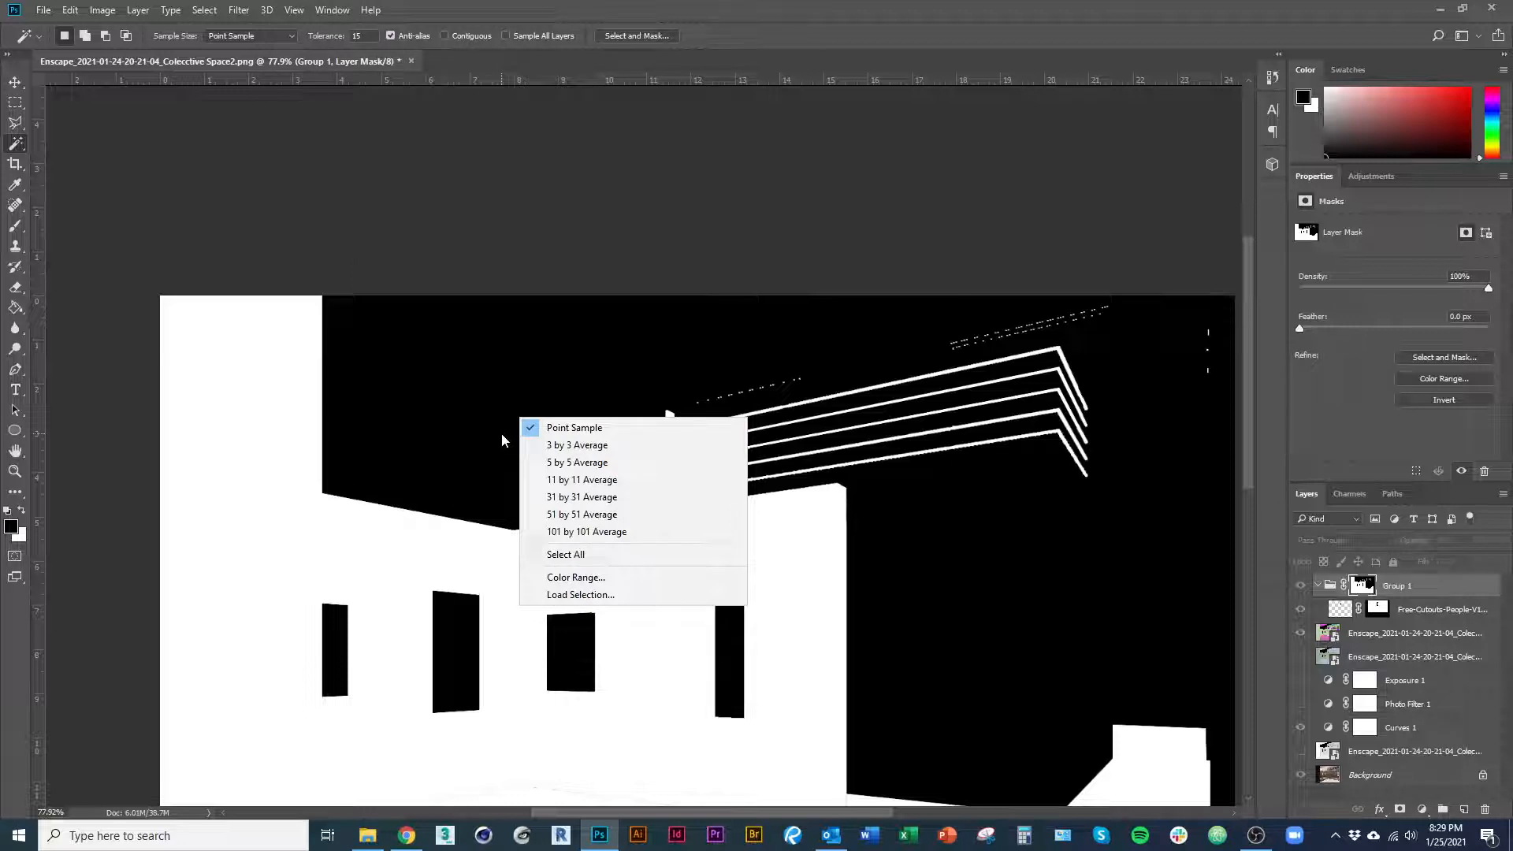
key("Escape")
key("v")
right_click(498, 447)
key("Escape")
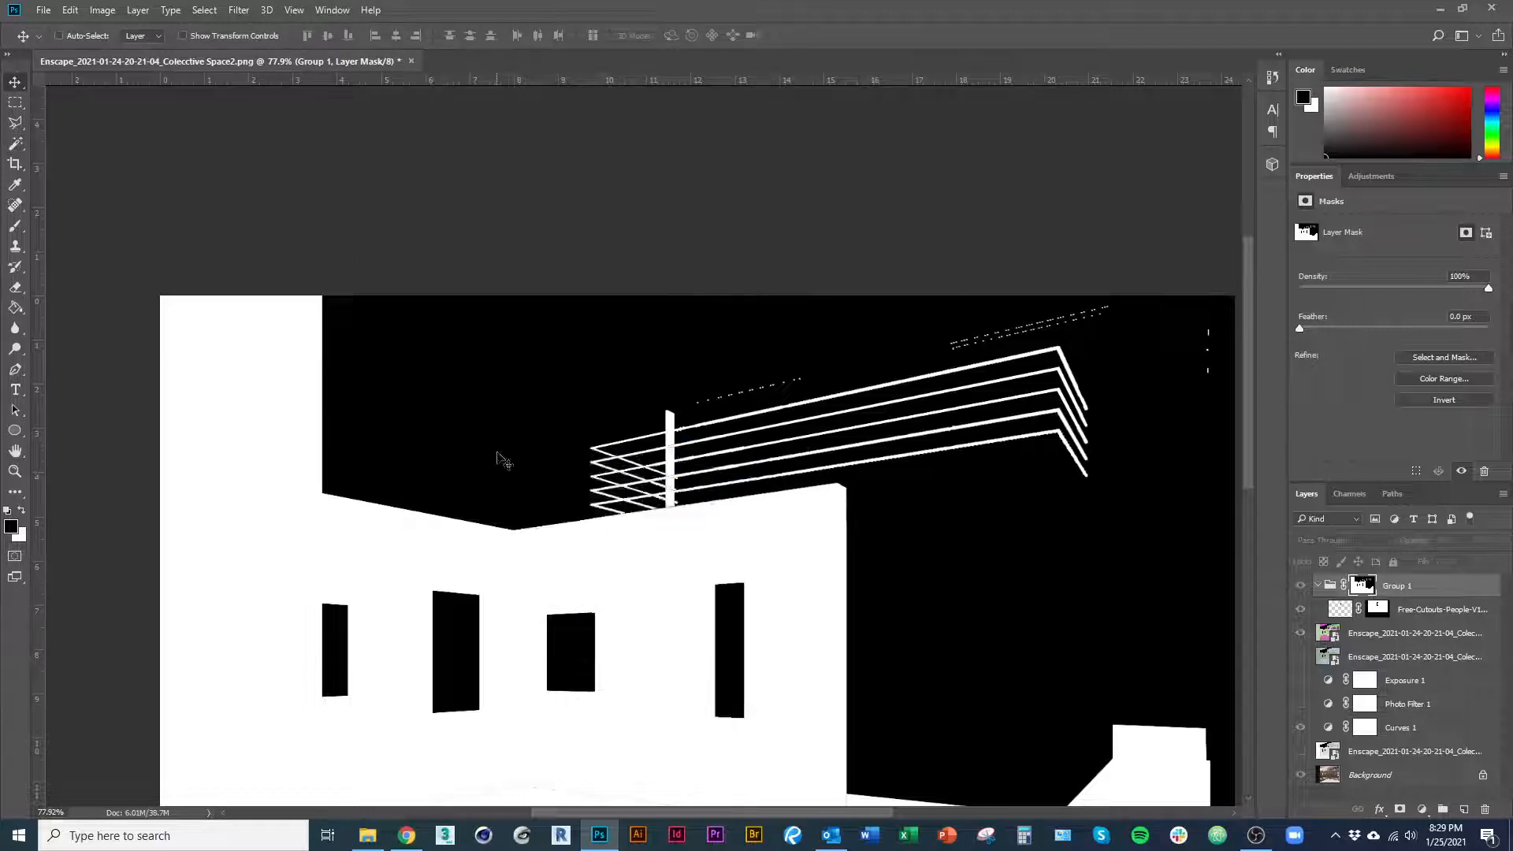
Invert the mask of Group 1 so the wall and railing areas are black, and leave the mask-only view.
key("ctrl")
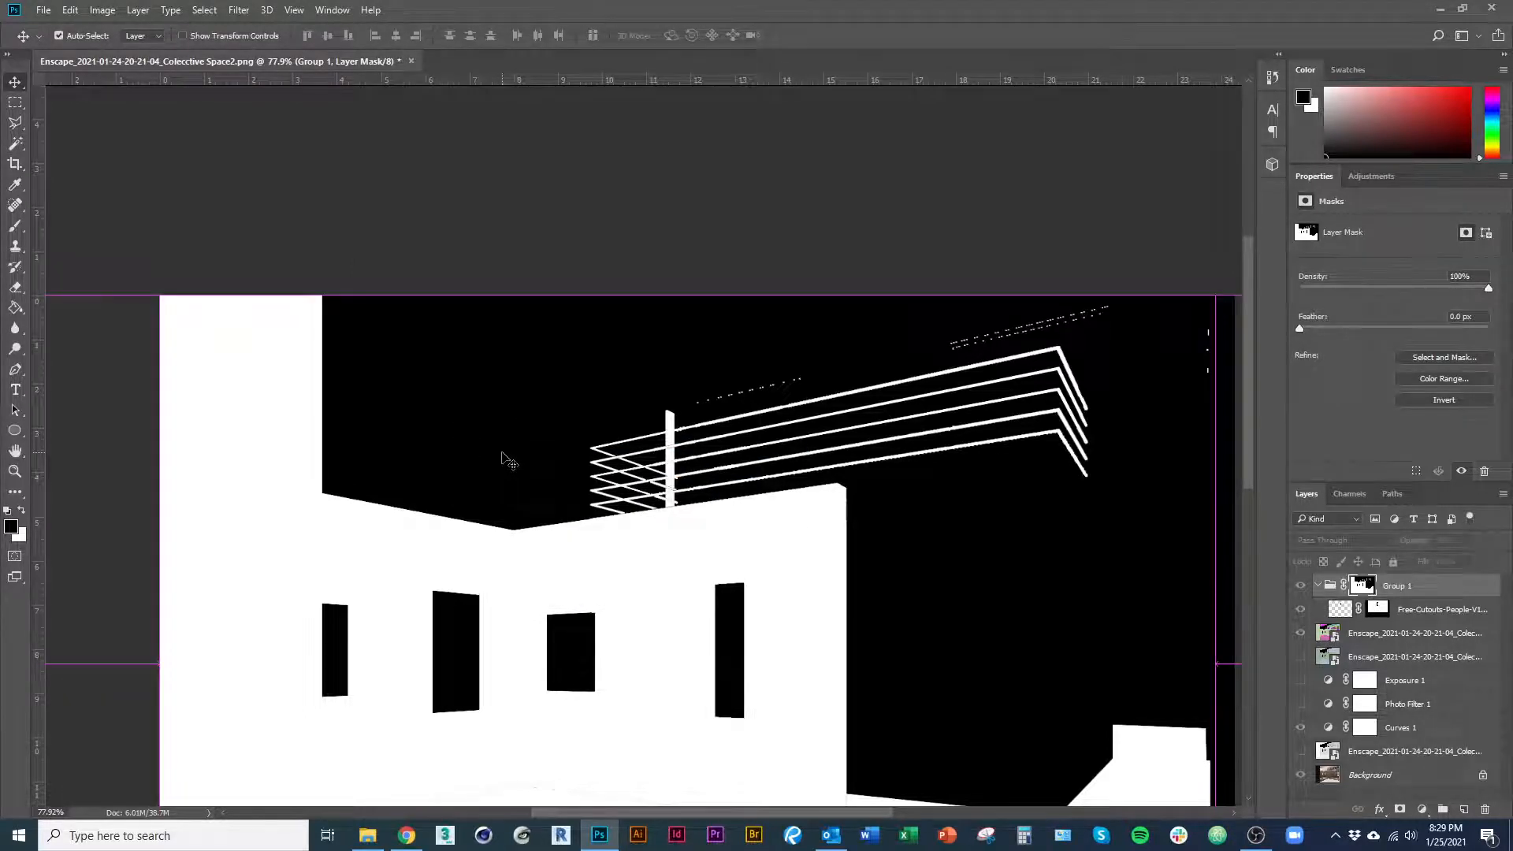
key("ctrl+i")
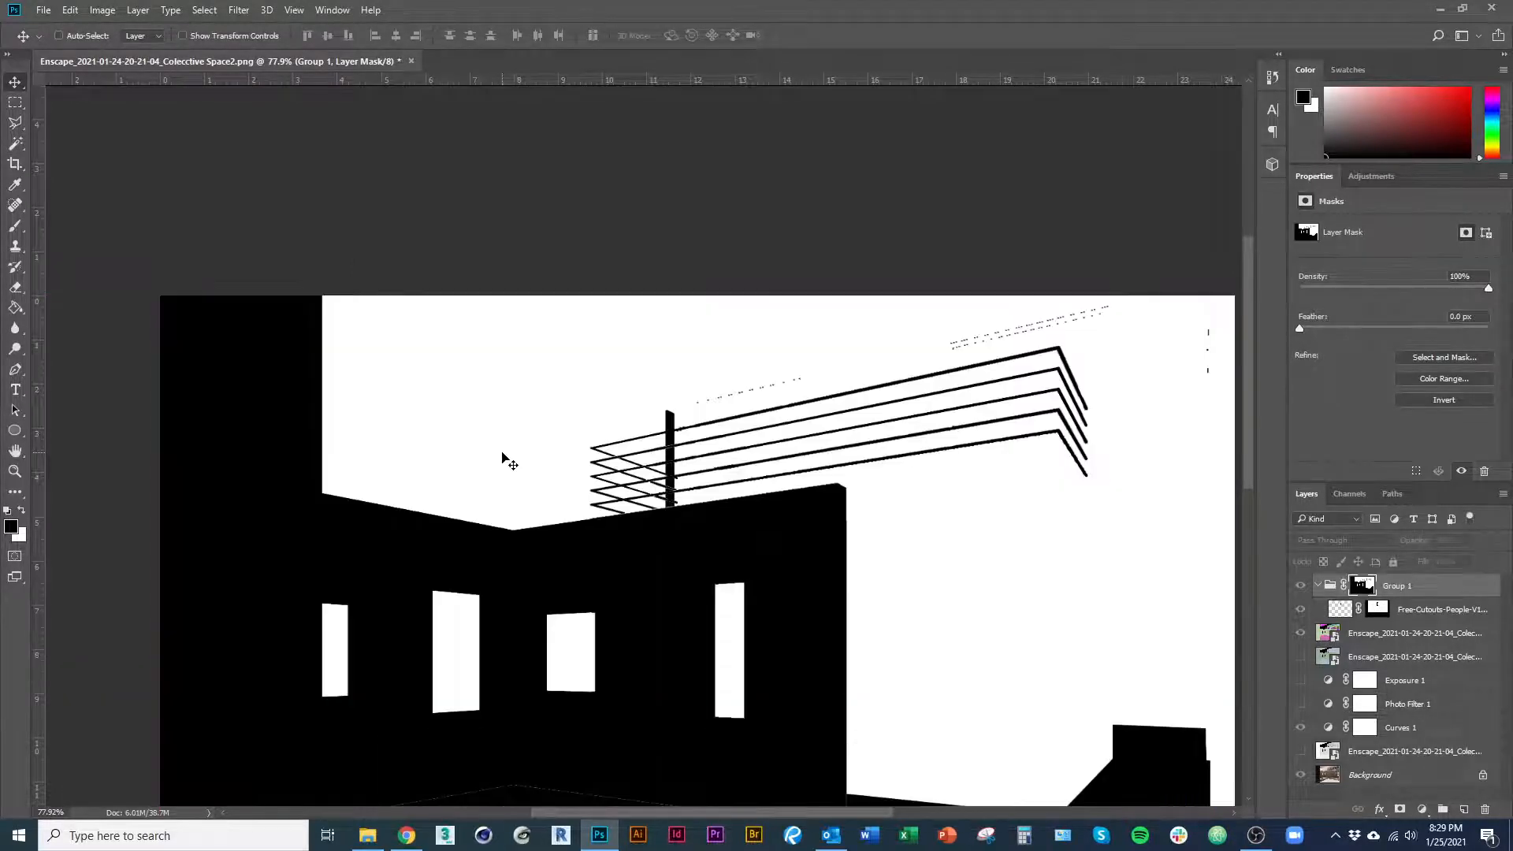
left_click(1366, 591, "alt")
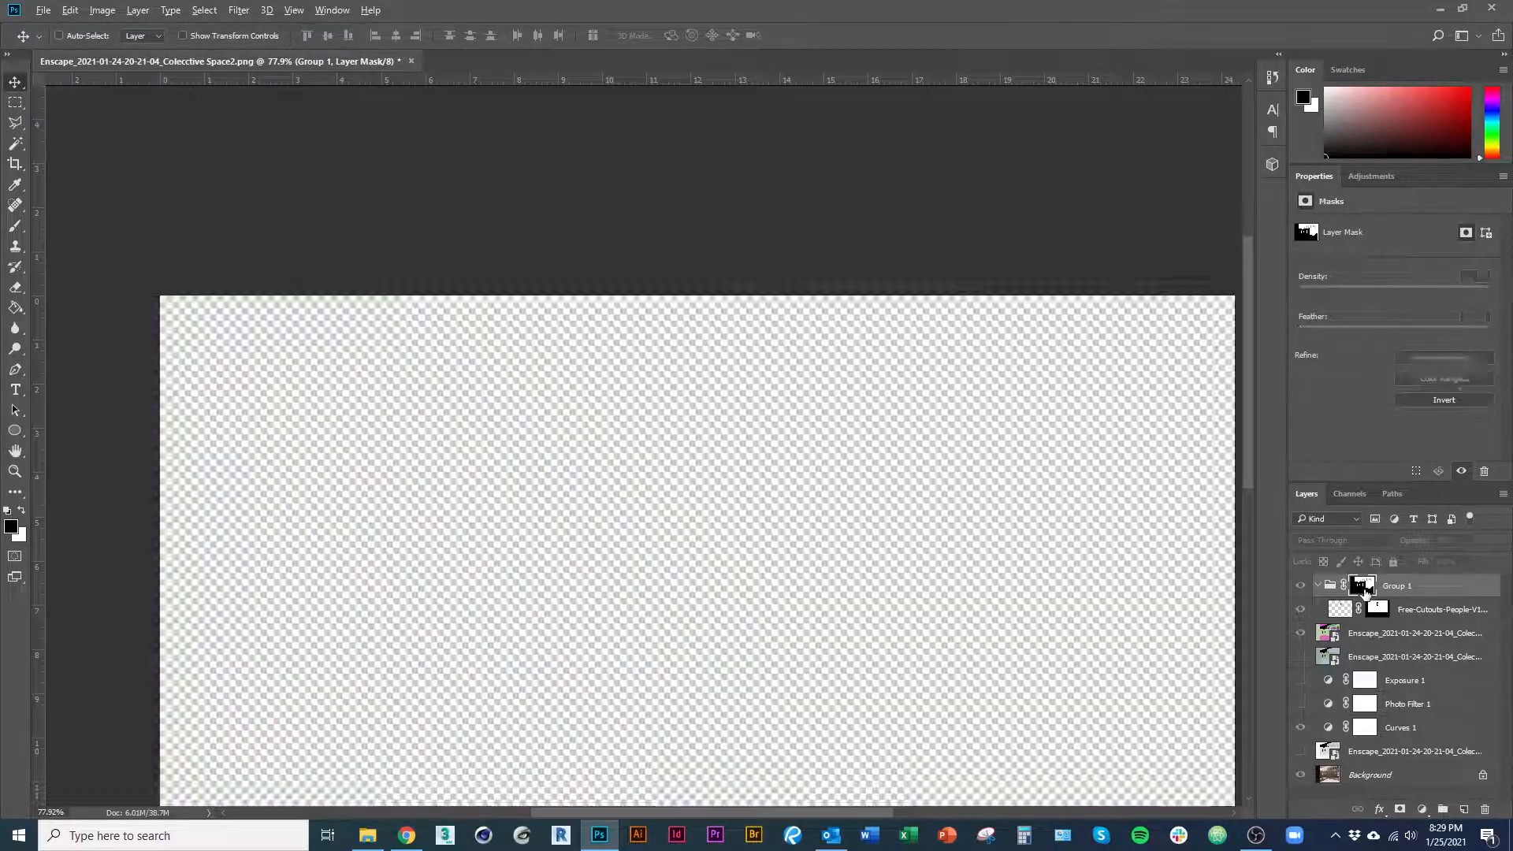
Leave the Group 1 mask view and hide the flat-colour ID render to check the woman behind the railing.
left_click(779, 471, "ctrl")
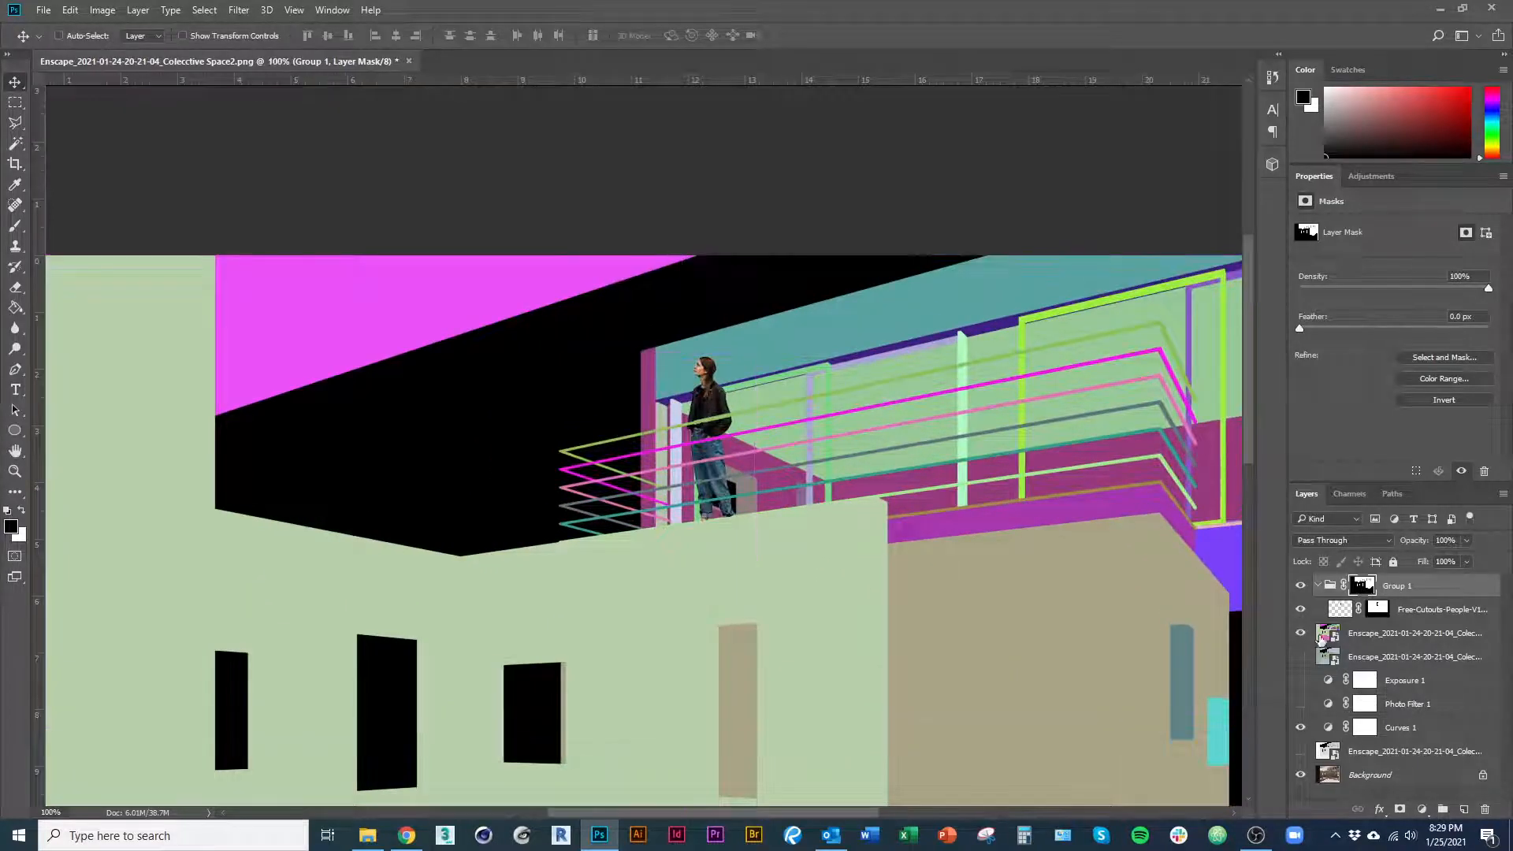
left_click(1301, 633)
scroll(777, 413, "up", 1)
scroll(777, 414, "up", 3)
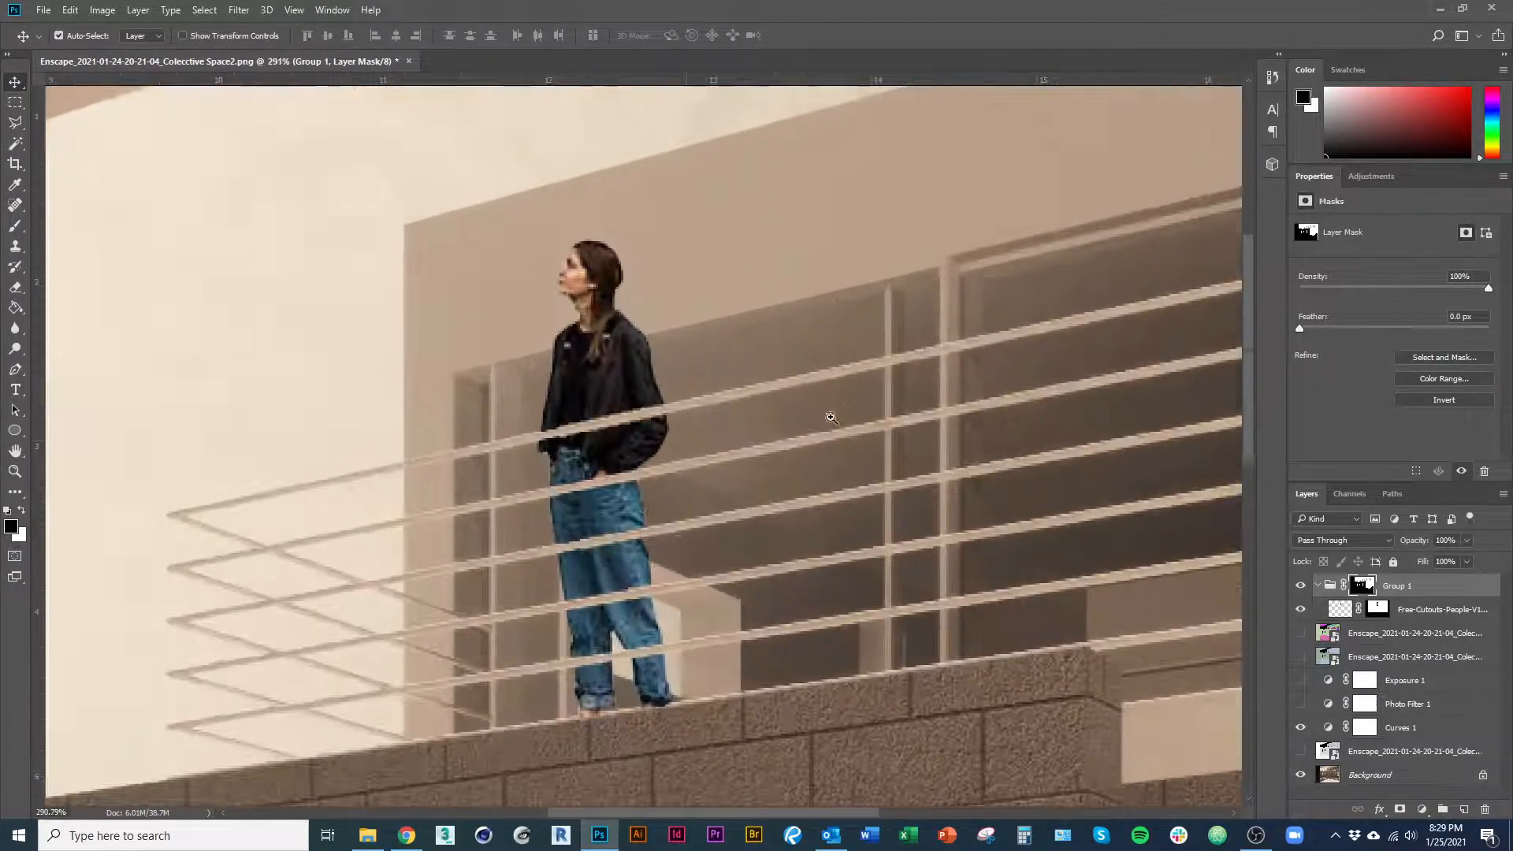
scroll(709, 473, "up", 1)
scroll(615, 554, "down", 3)
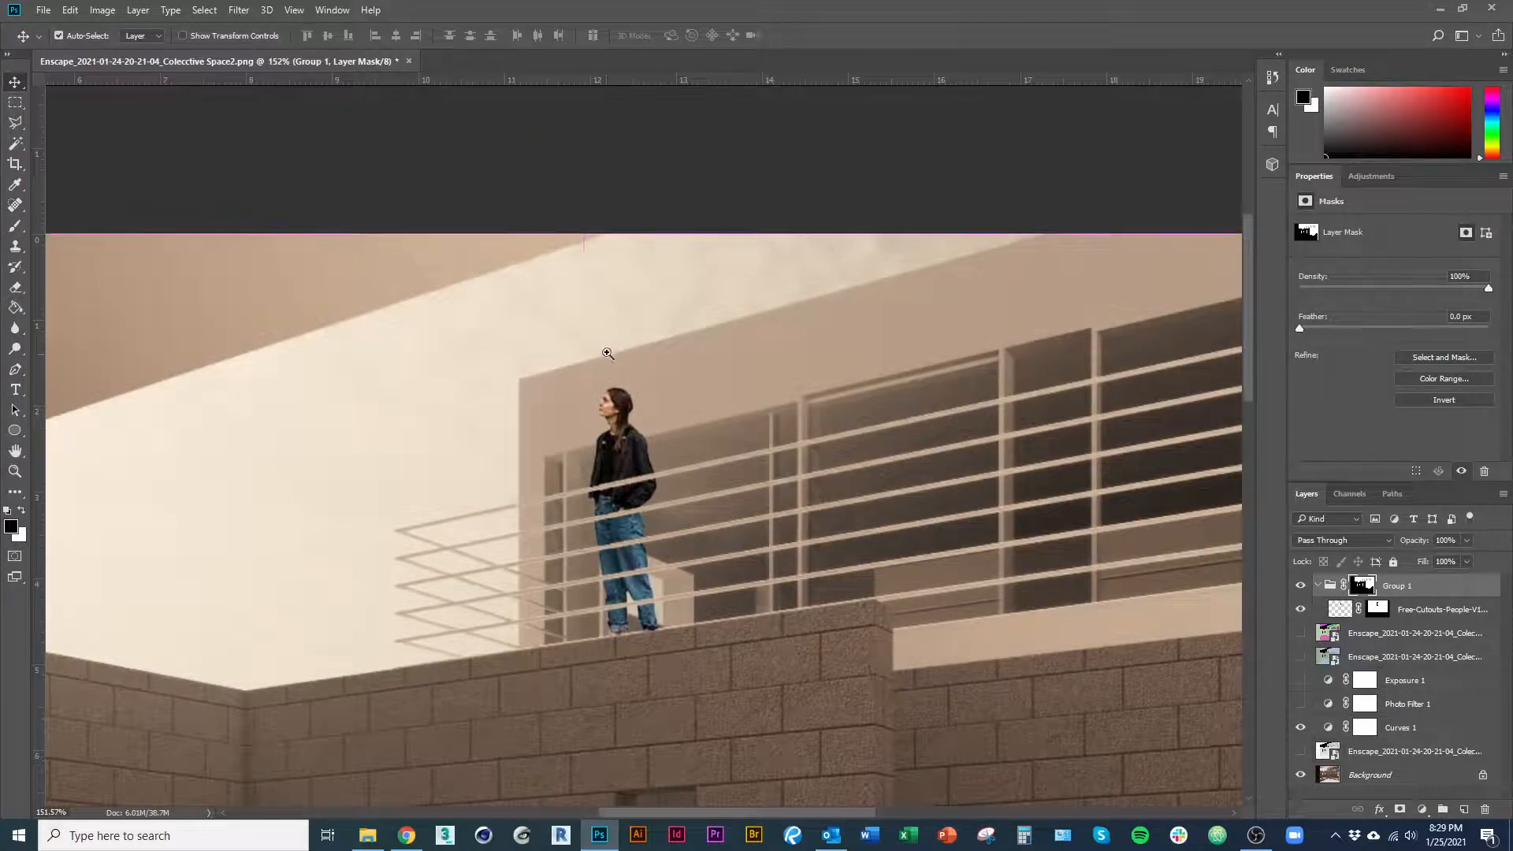
scroll(613, 308, "down", 4)
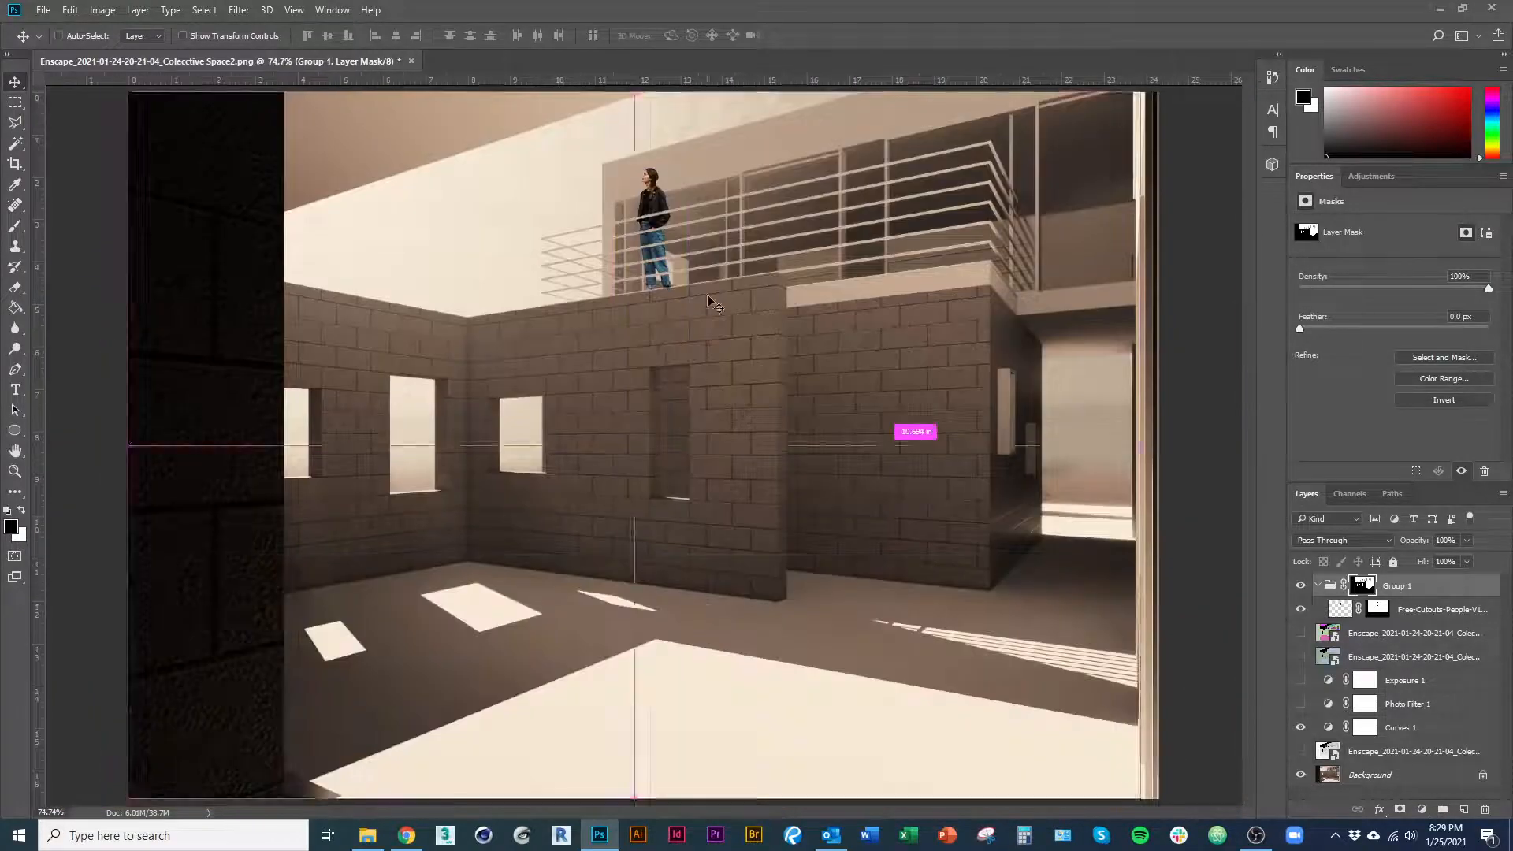
scroll(686, 304, "up", 2)
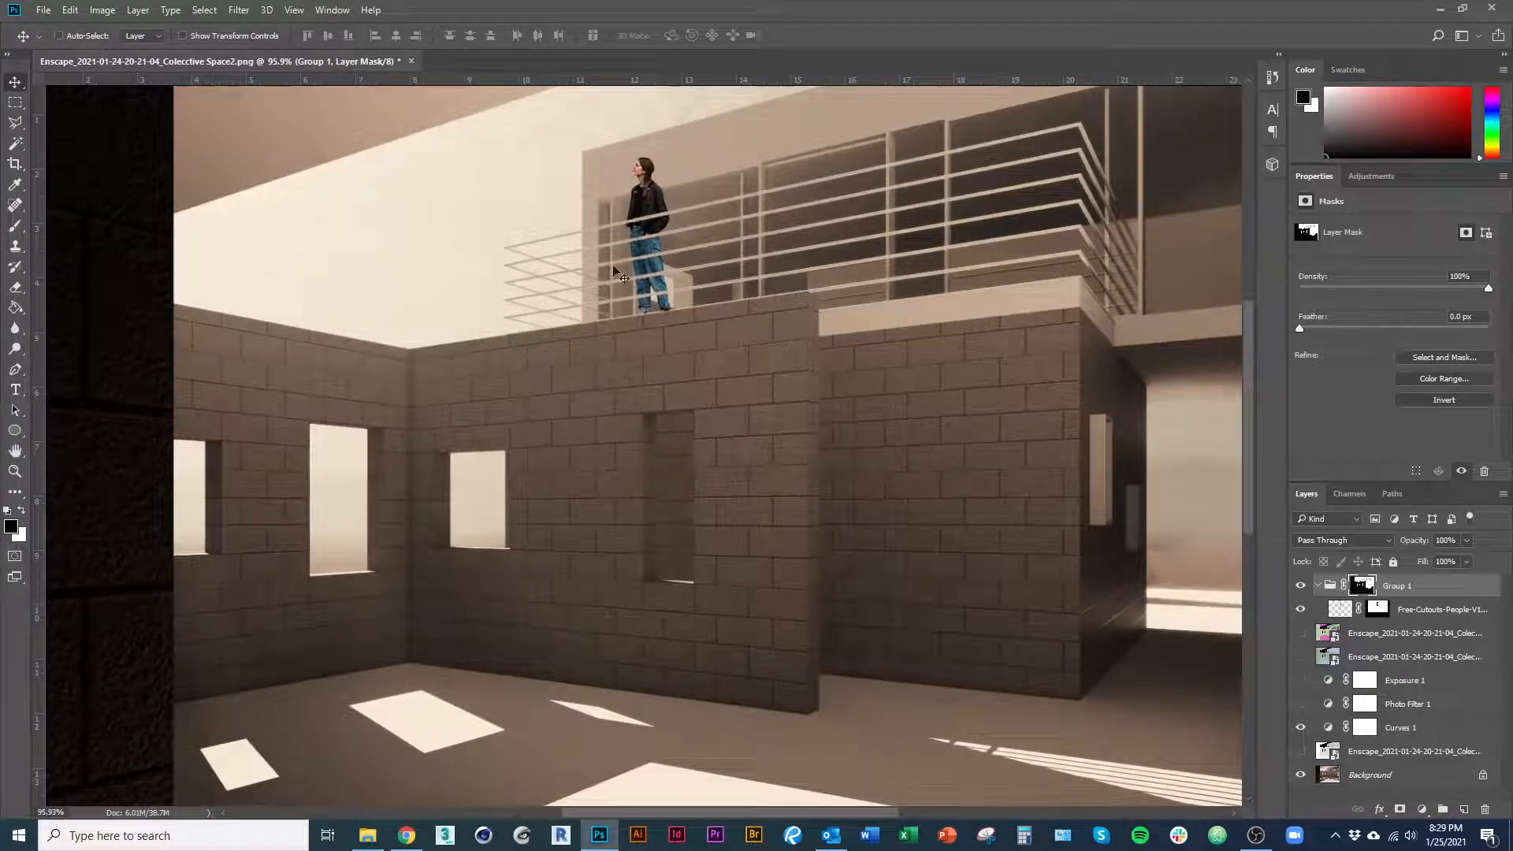
scroll(777, 338, "up", 1)
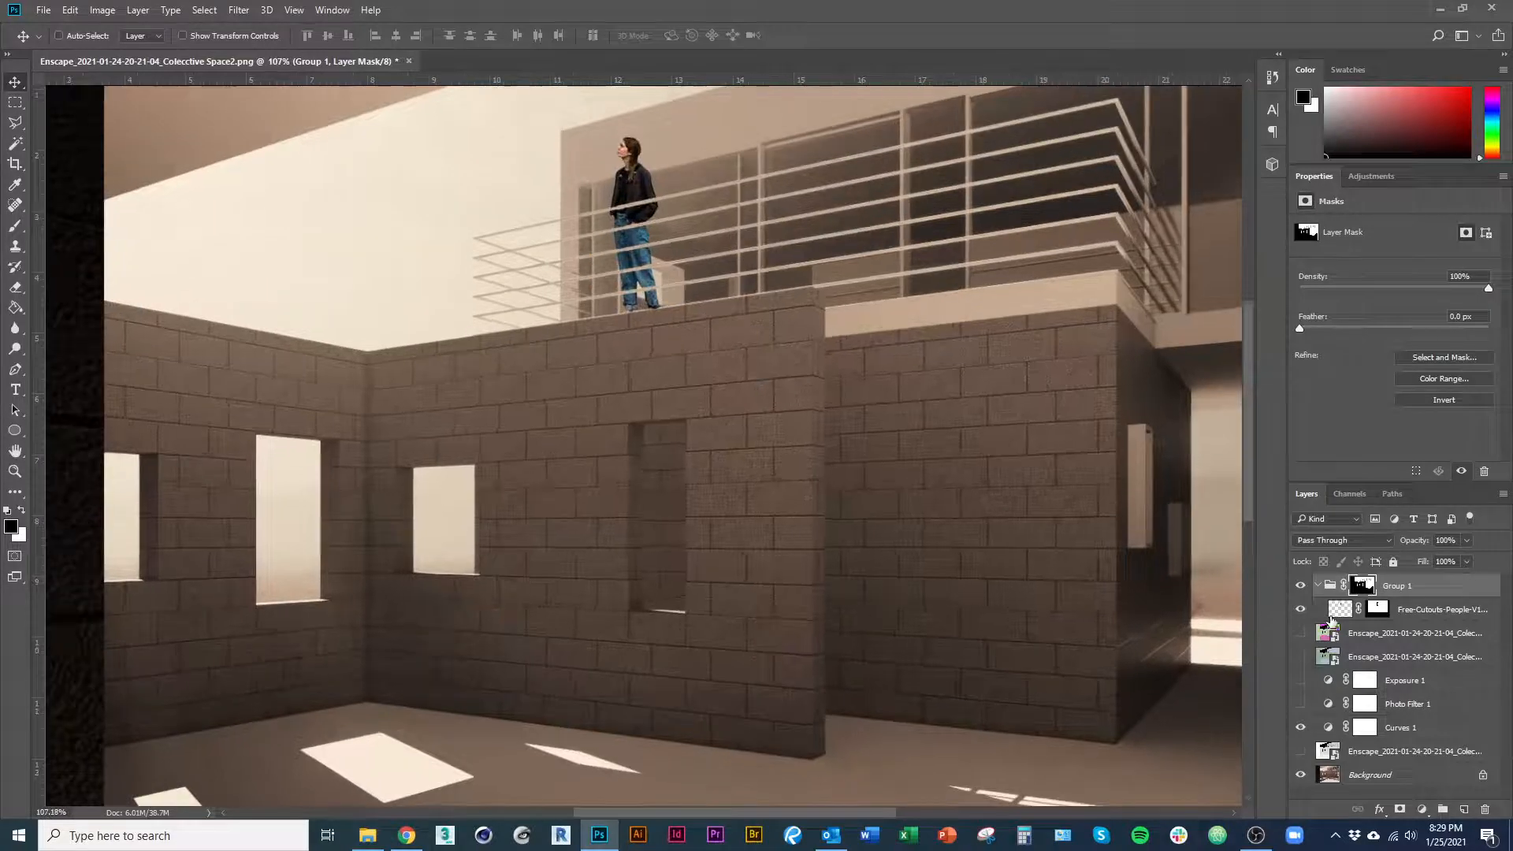
Collapse Group 1 and add a Photo Filter adjustment above it, clipped to the group.
left_click(1319, 587)
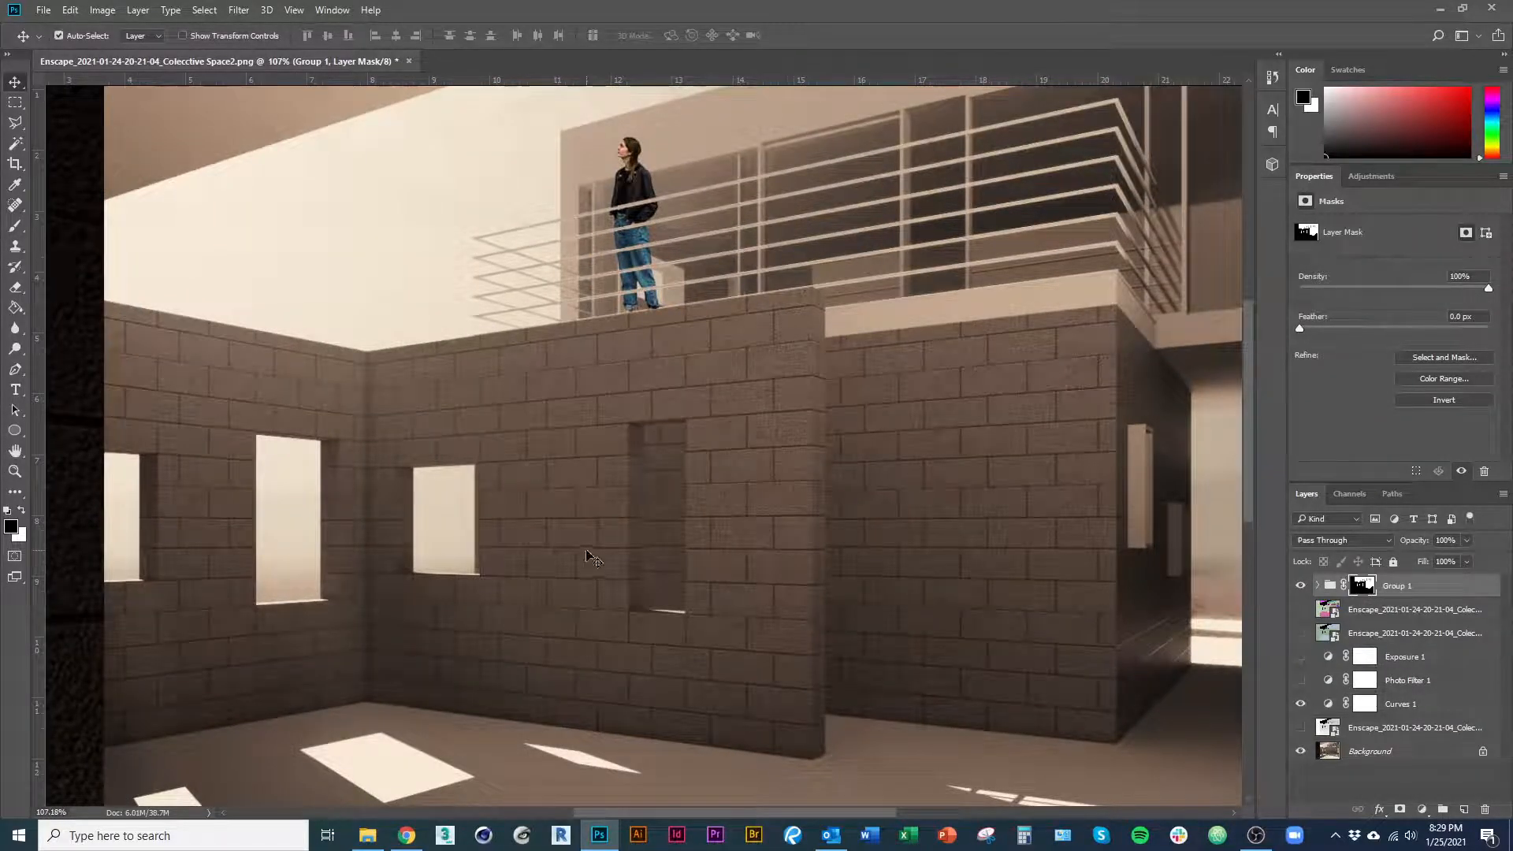
scroll(575, 534, "down", 2)
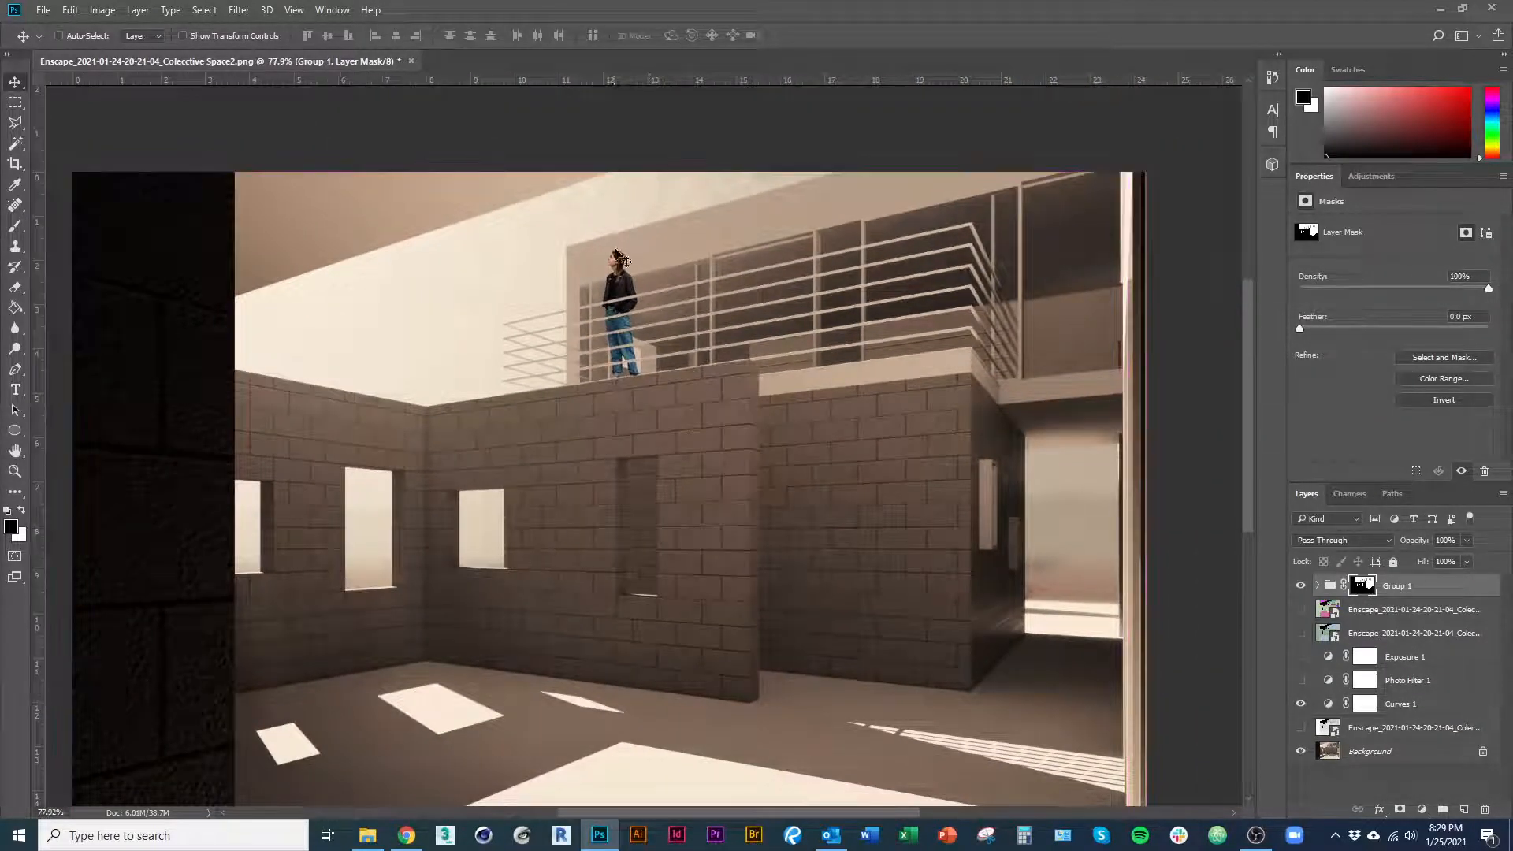
key("ctrl")
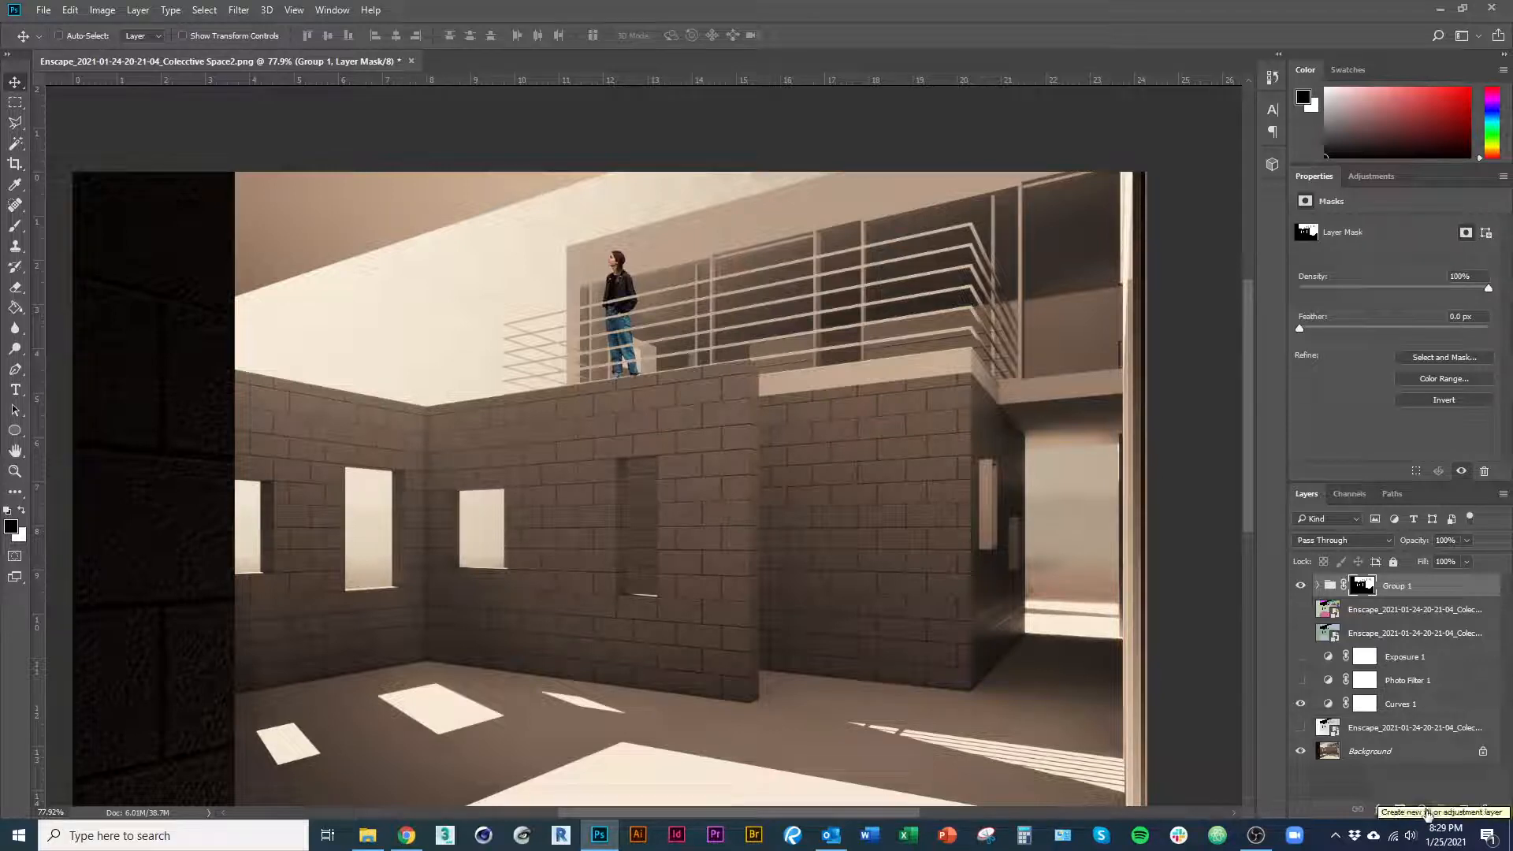
left_click(1427, 815)
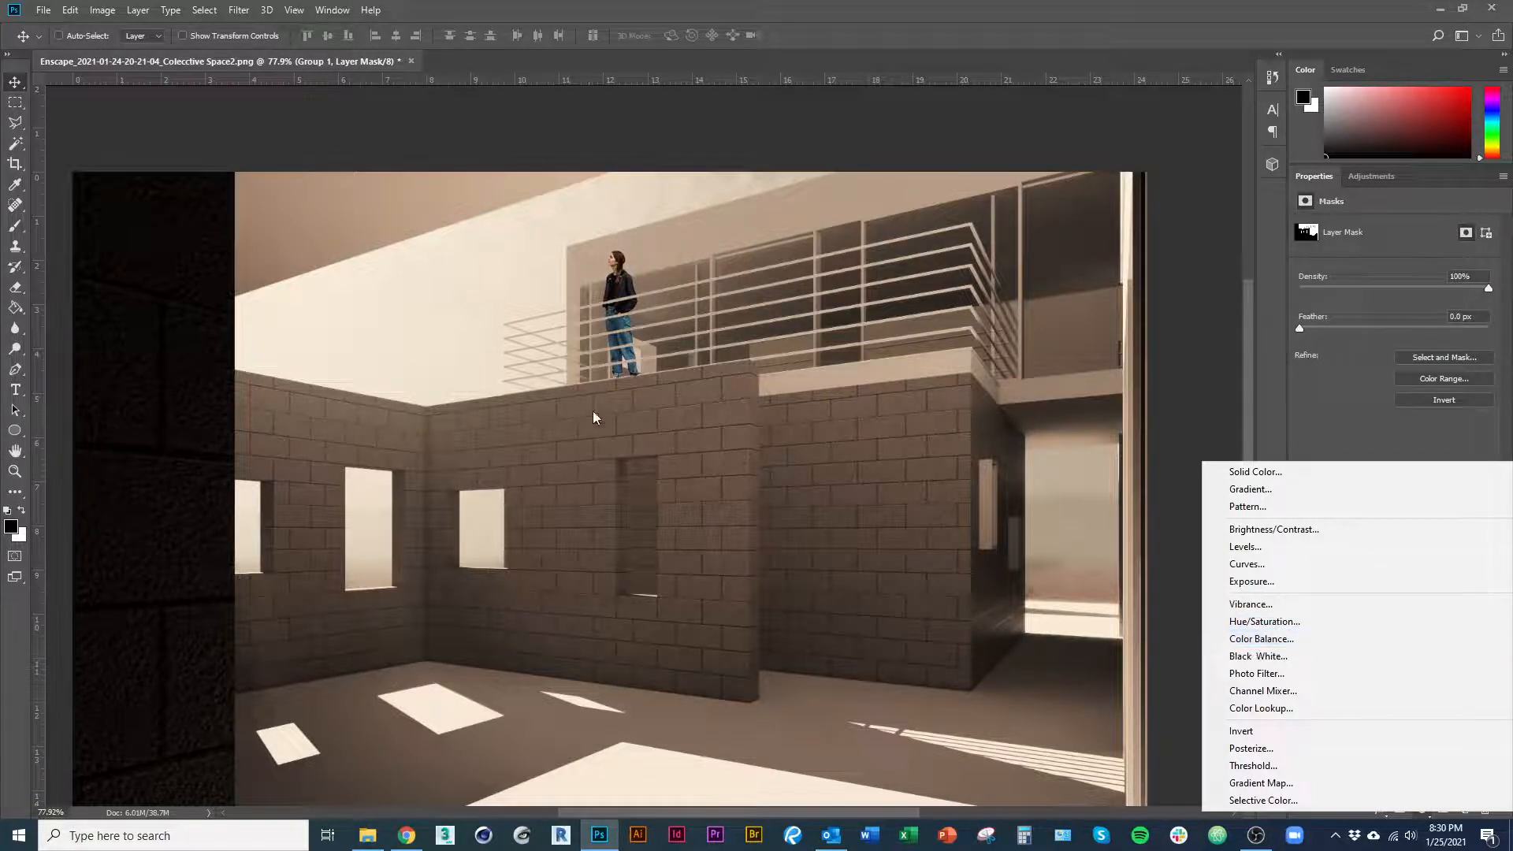
left_click(1277, 674)
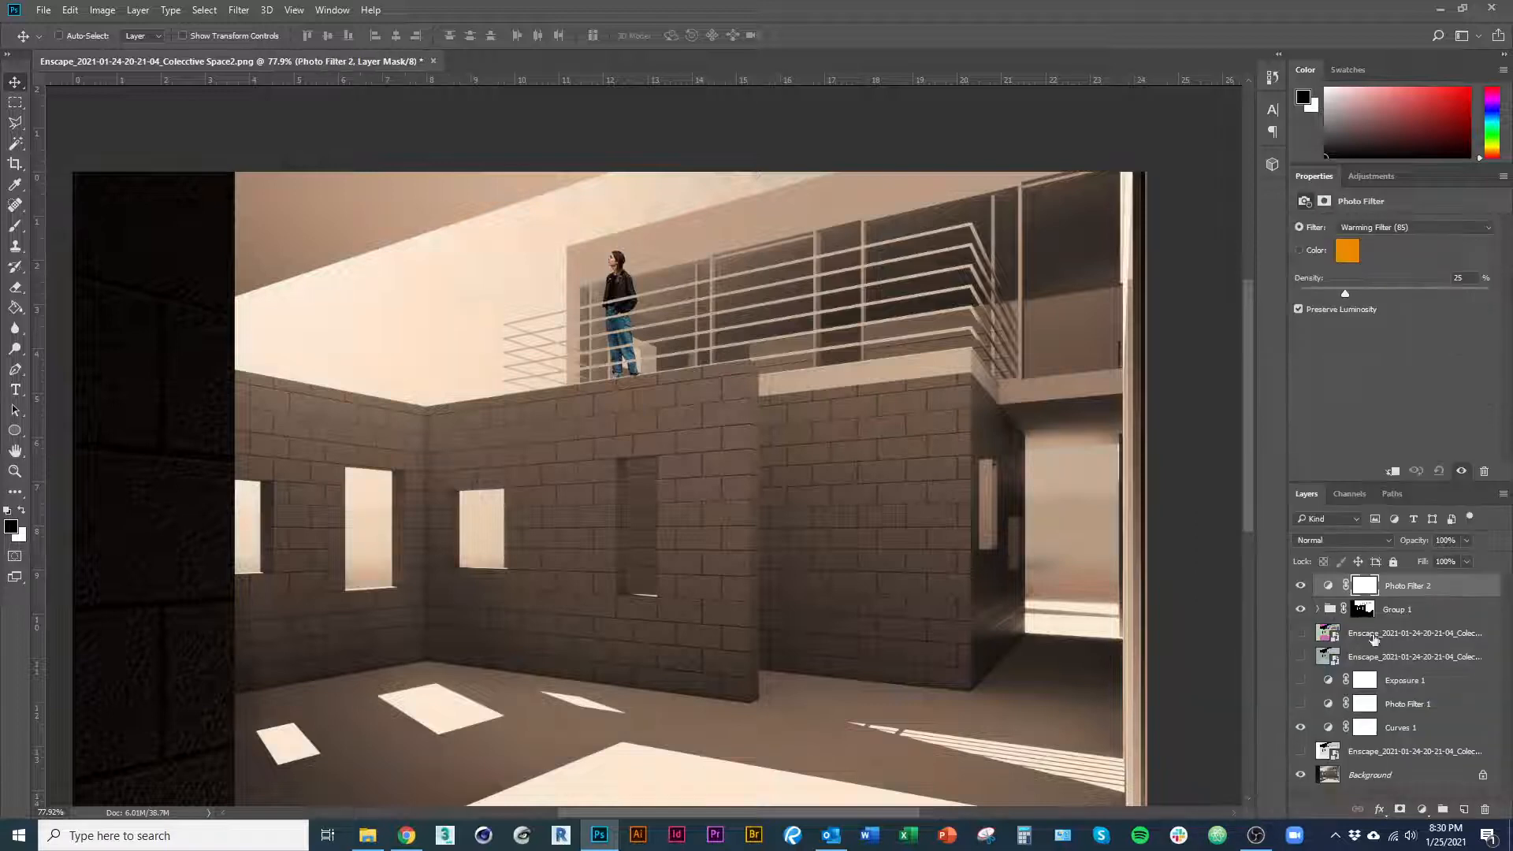
left_click(1414, 593, "alt")
Compare the warming presets, then set the photo filter to Warming Filter (85) with 62% density.
left_click(1408, 228)
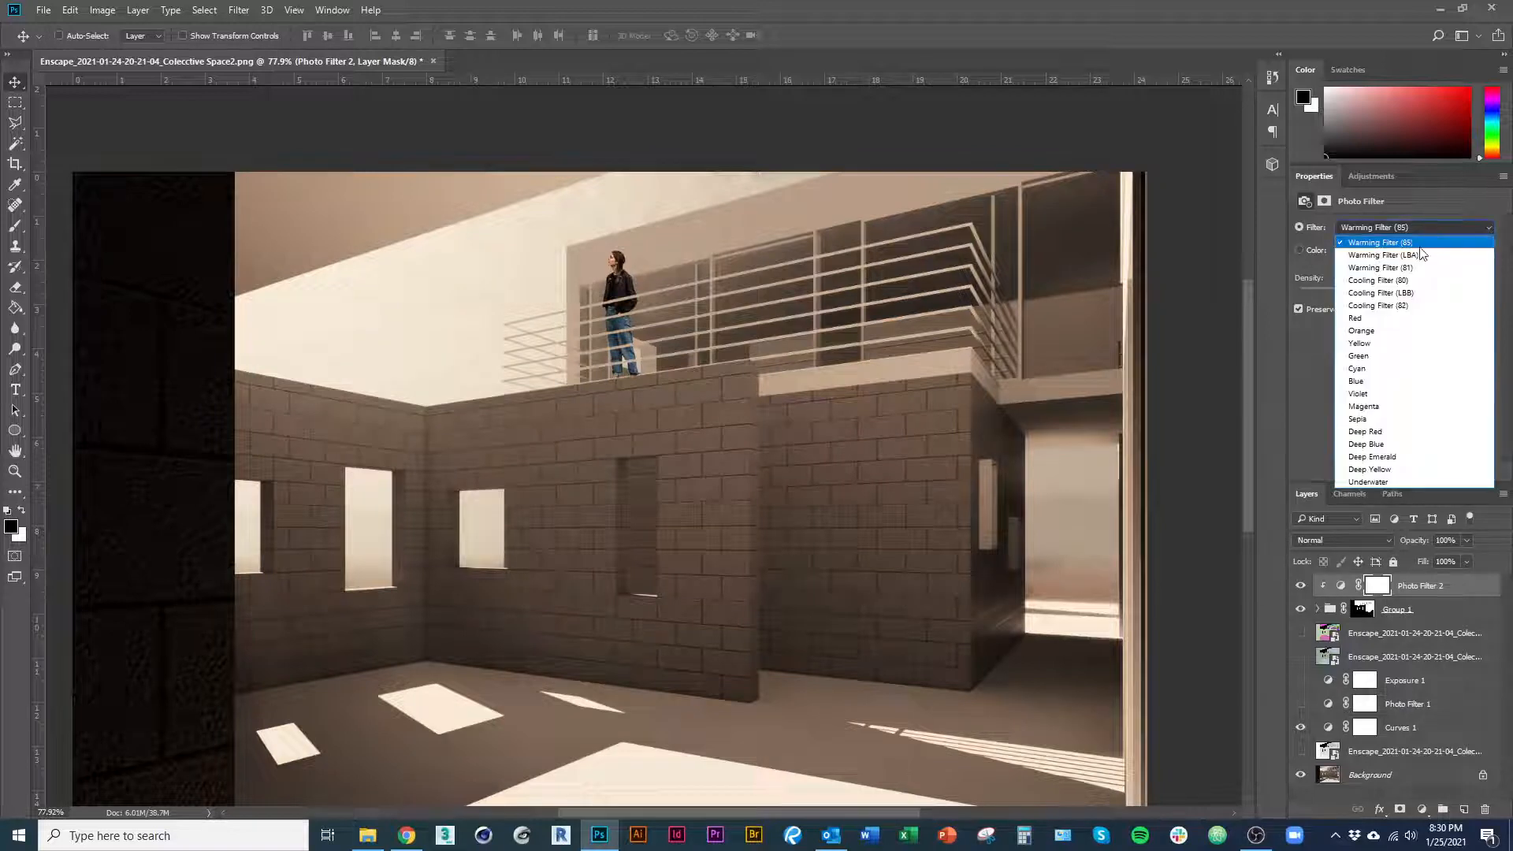
left_click(1414, 244)
left_click(1426, 233)
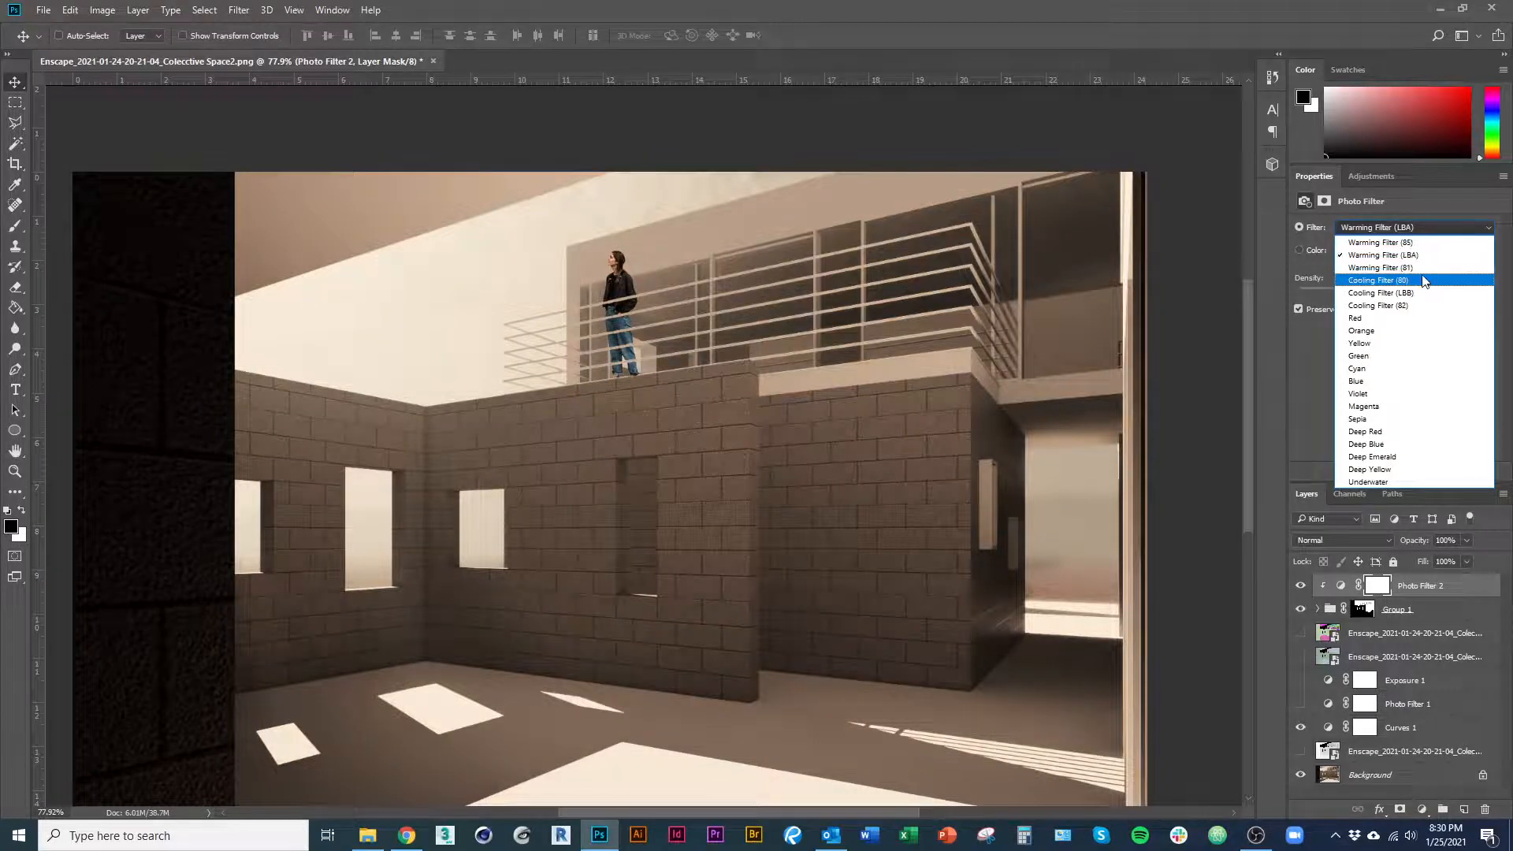
left_click(1416, 261)
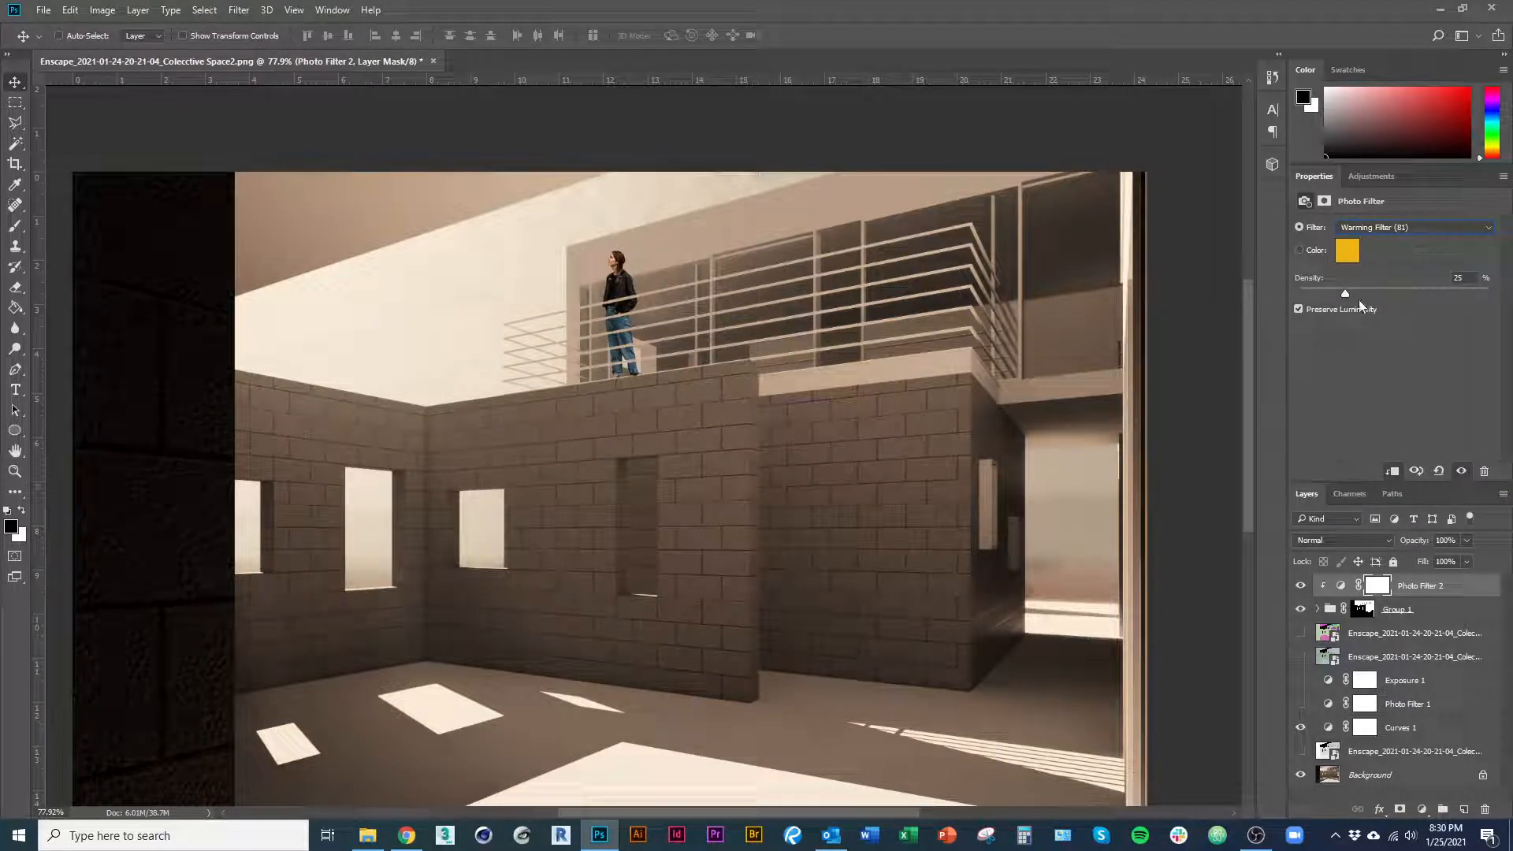
left_click_drag(1345, 293, 1374, 295)
left_click(1416, 228)
left_click(1415, 256)
left_click(1415, 228)
left_click(1387, 242)
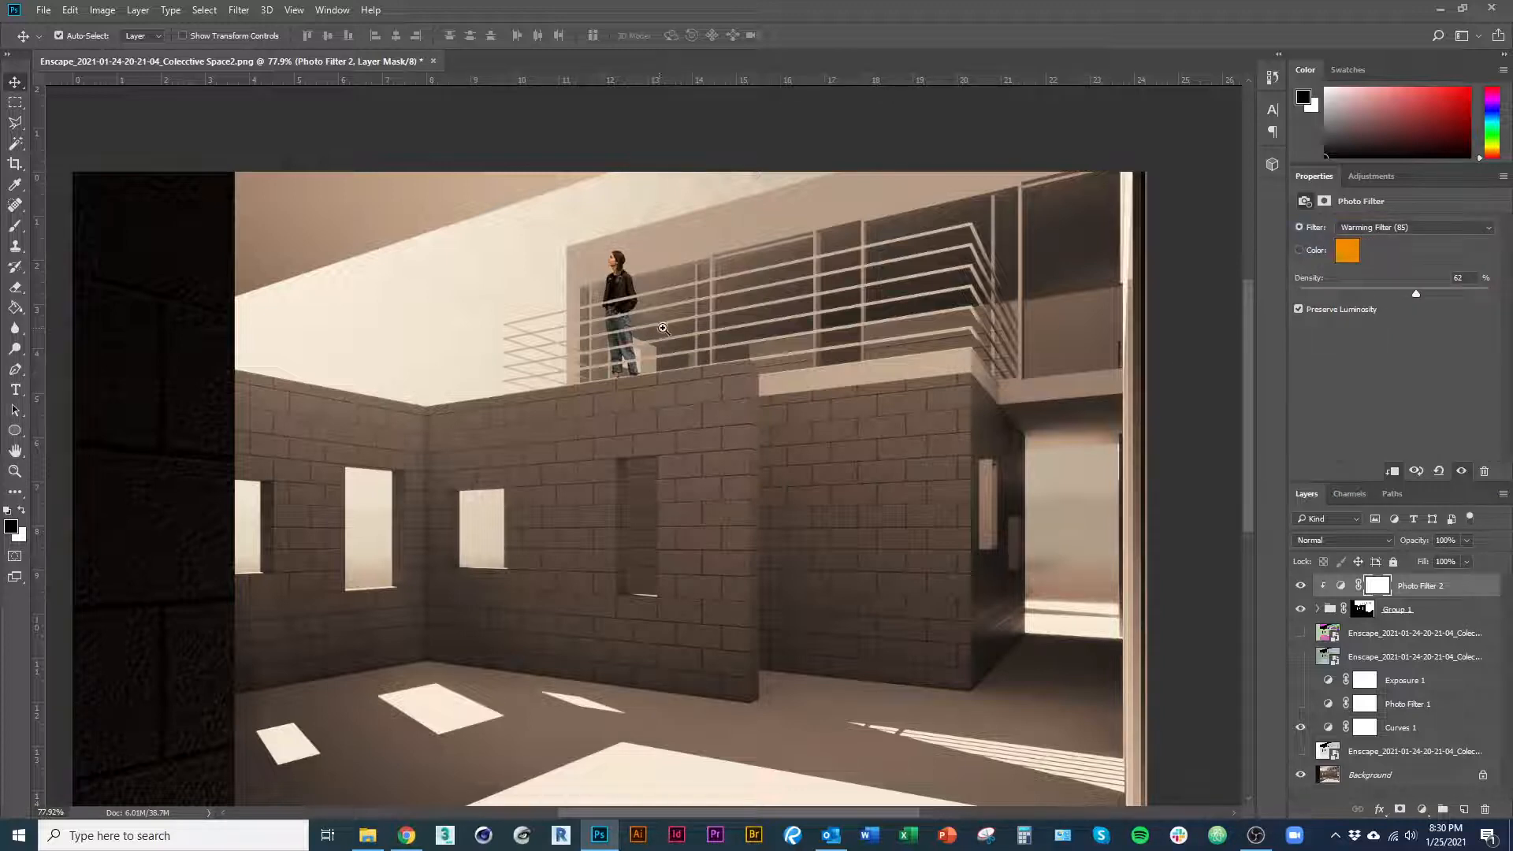
Add a Hue/Saturation adjustment clipped to Group 1 and set its saturation to -32.
left_click(1404, 611)
left_click(1423, 818)
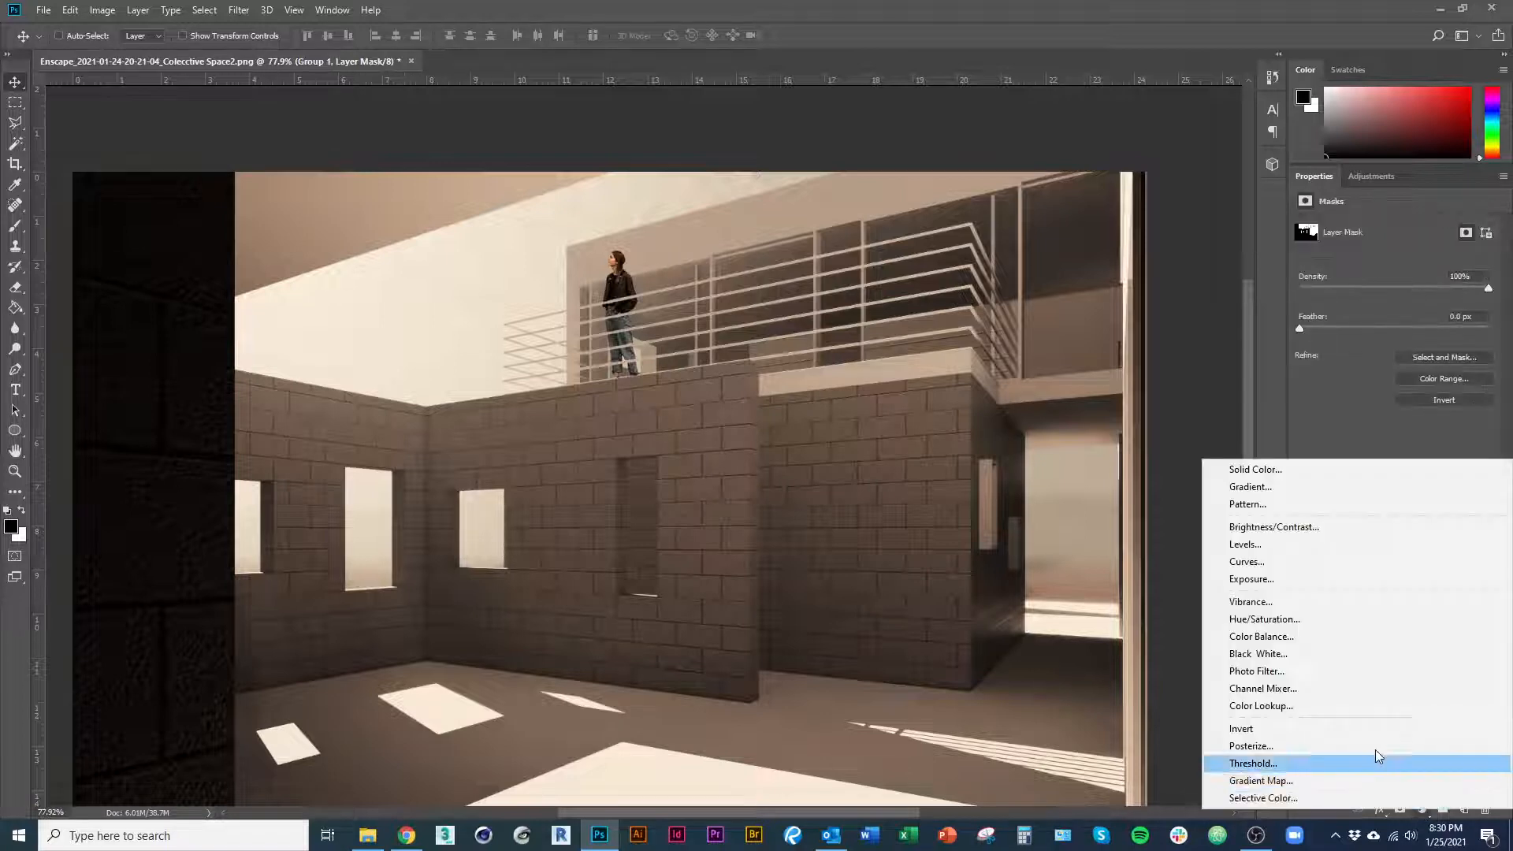
left_click(1371, 617)
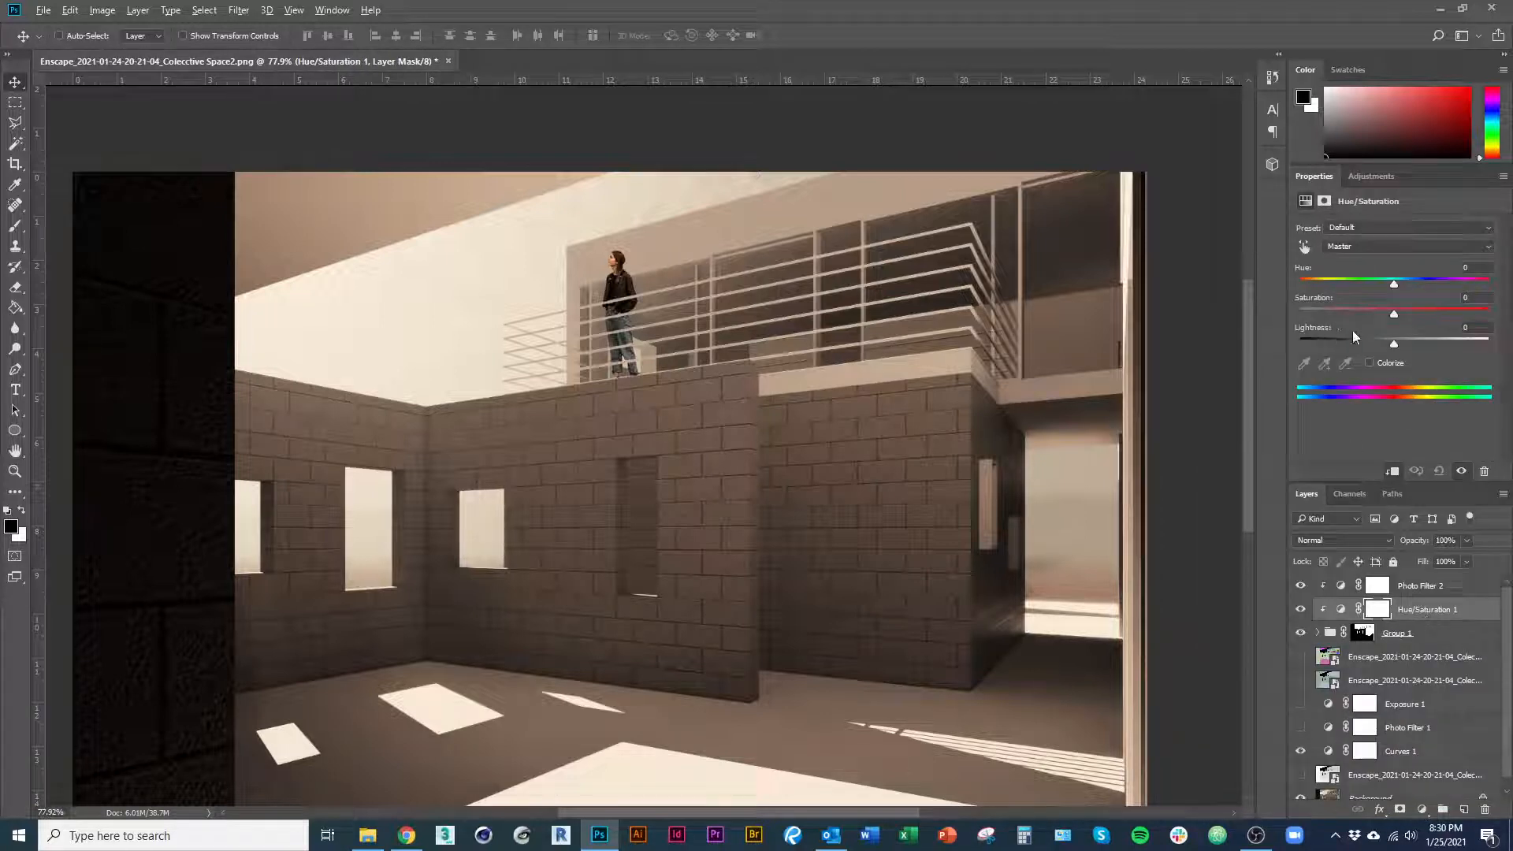
left_click_drag(1395, 314, 1358, 321)
scroll(692, 424, "down", 2)
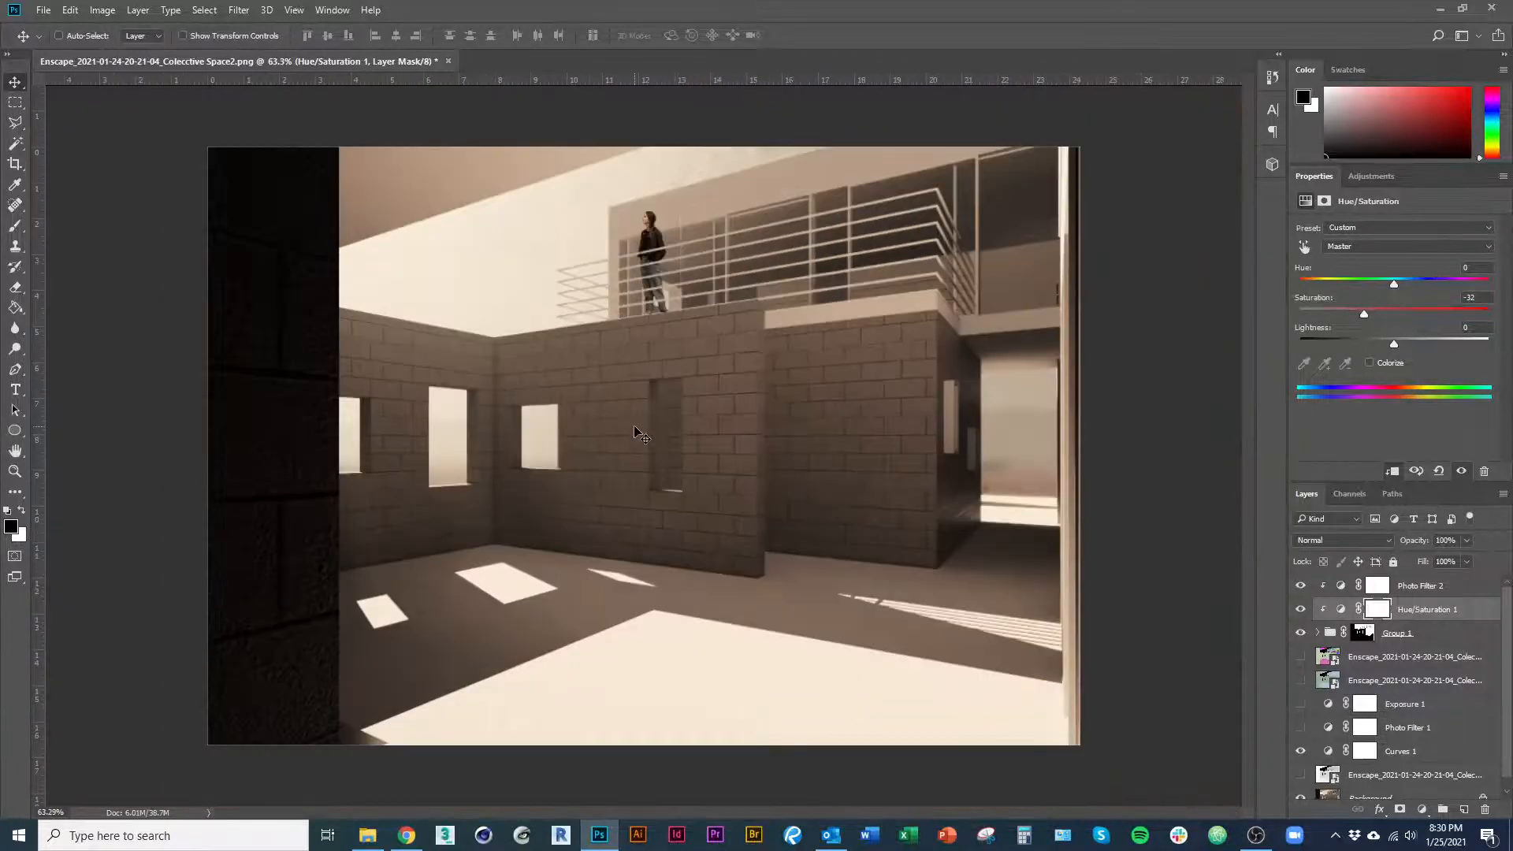
scroll(664, 271, "up", 5)
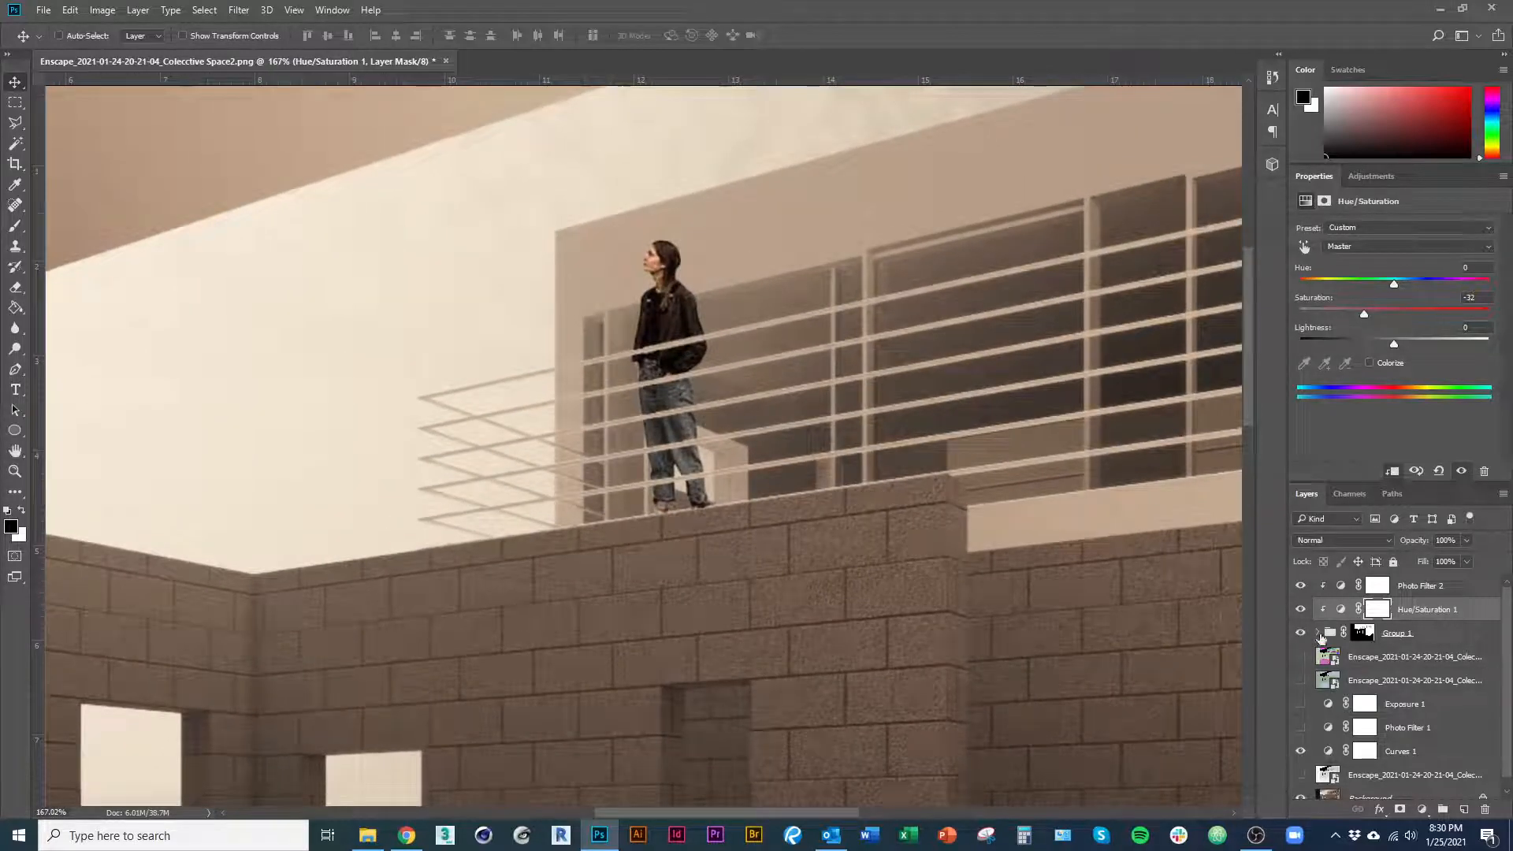
Try moving the woman's cutout layer inside Group 1, then undo the move.
left_click(1320, 633)
left_click(1339, 662)
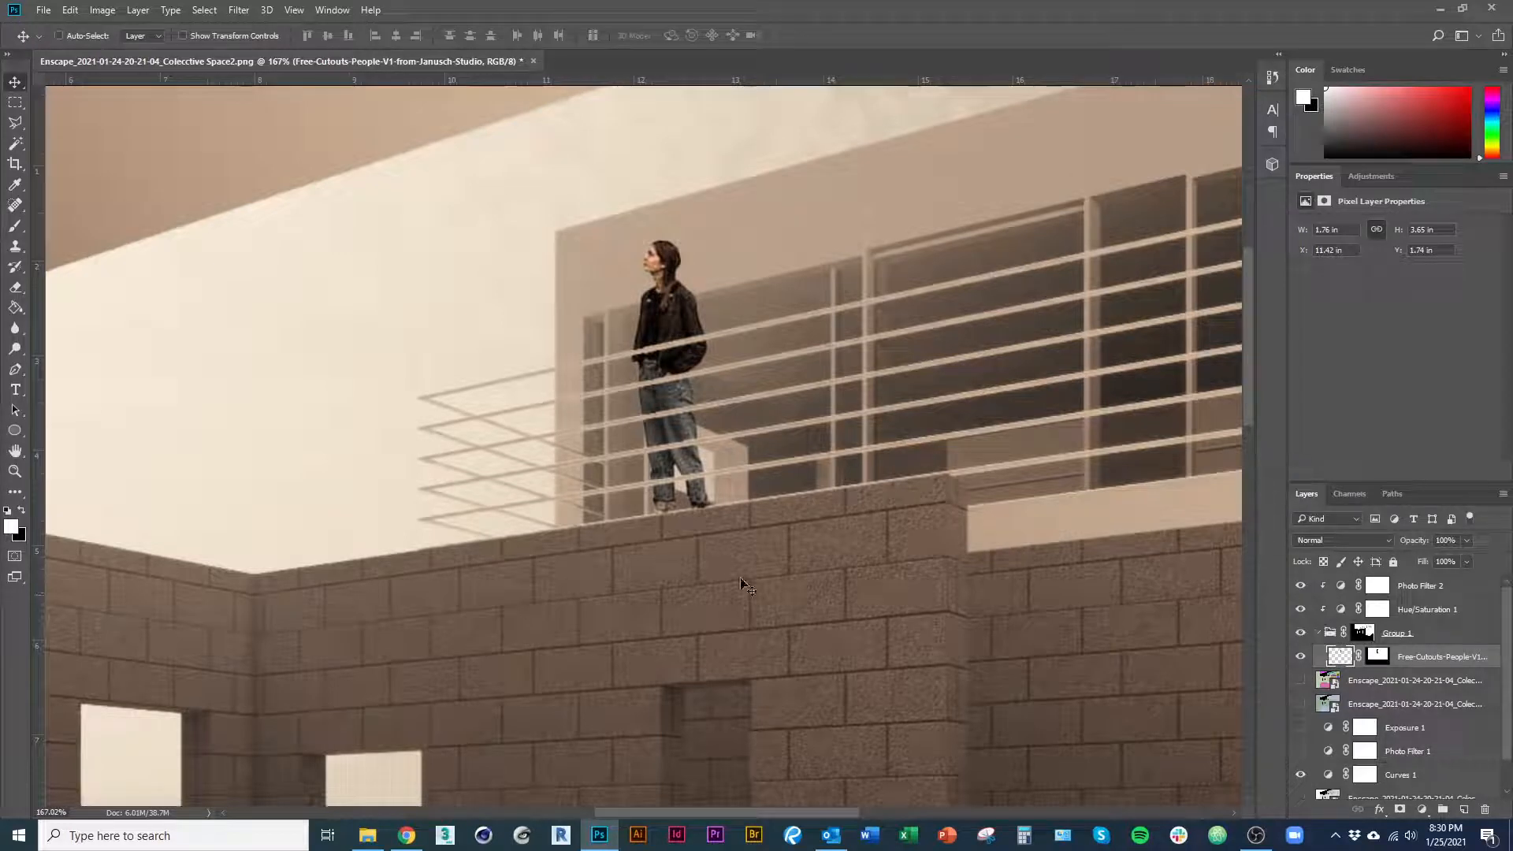
left_click_drag(692, 473, 805, 366)
key("ctrl+z")
Try moving the whole Group 1 together with its linked mask, then undo the move.
left_click(1406, 635)
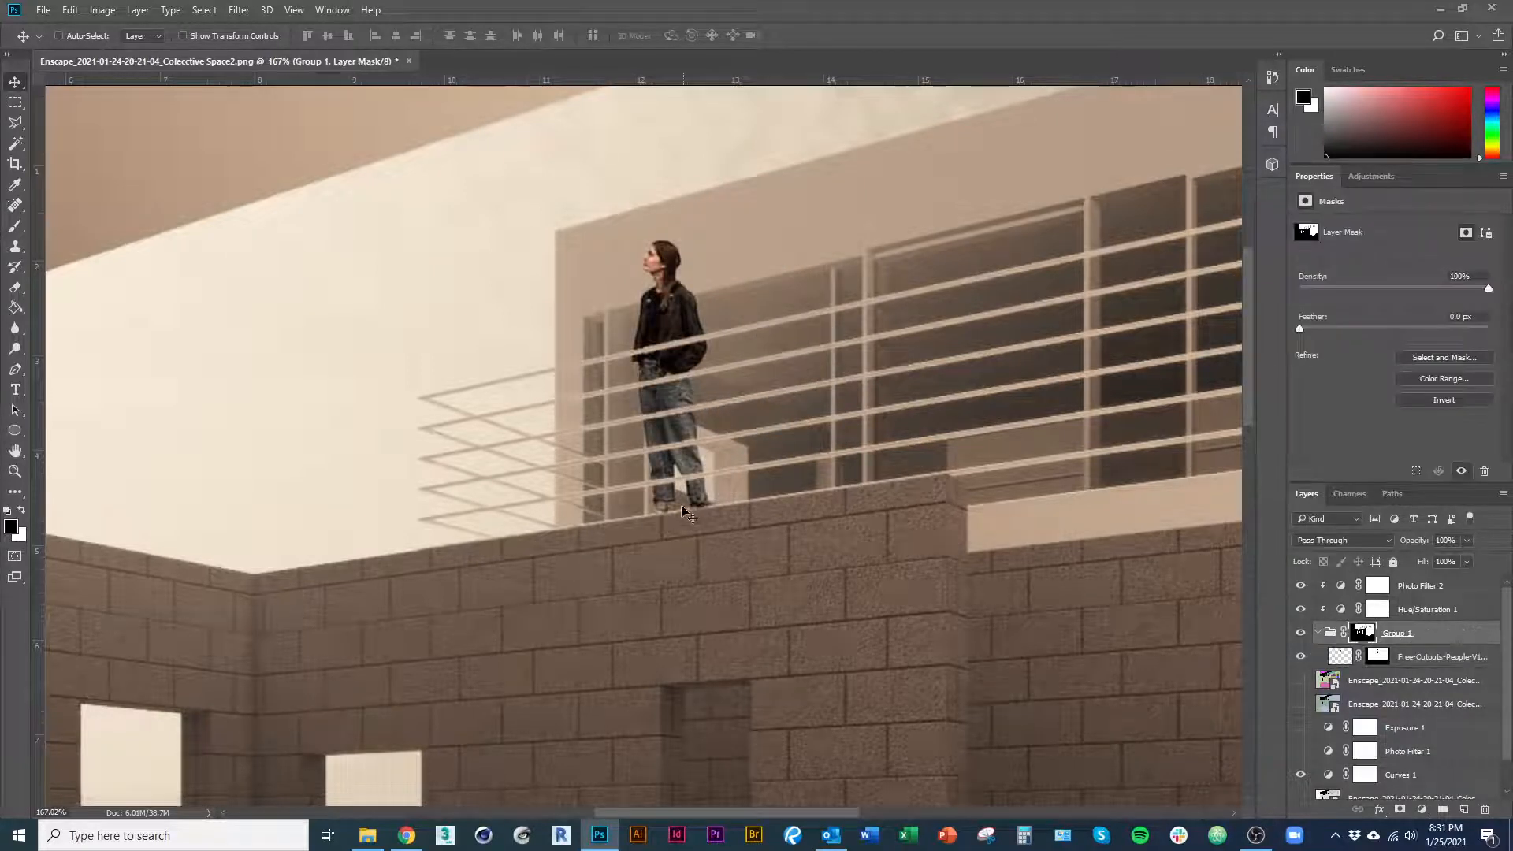
left_click_drag(690, 510, 815, 353)
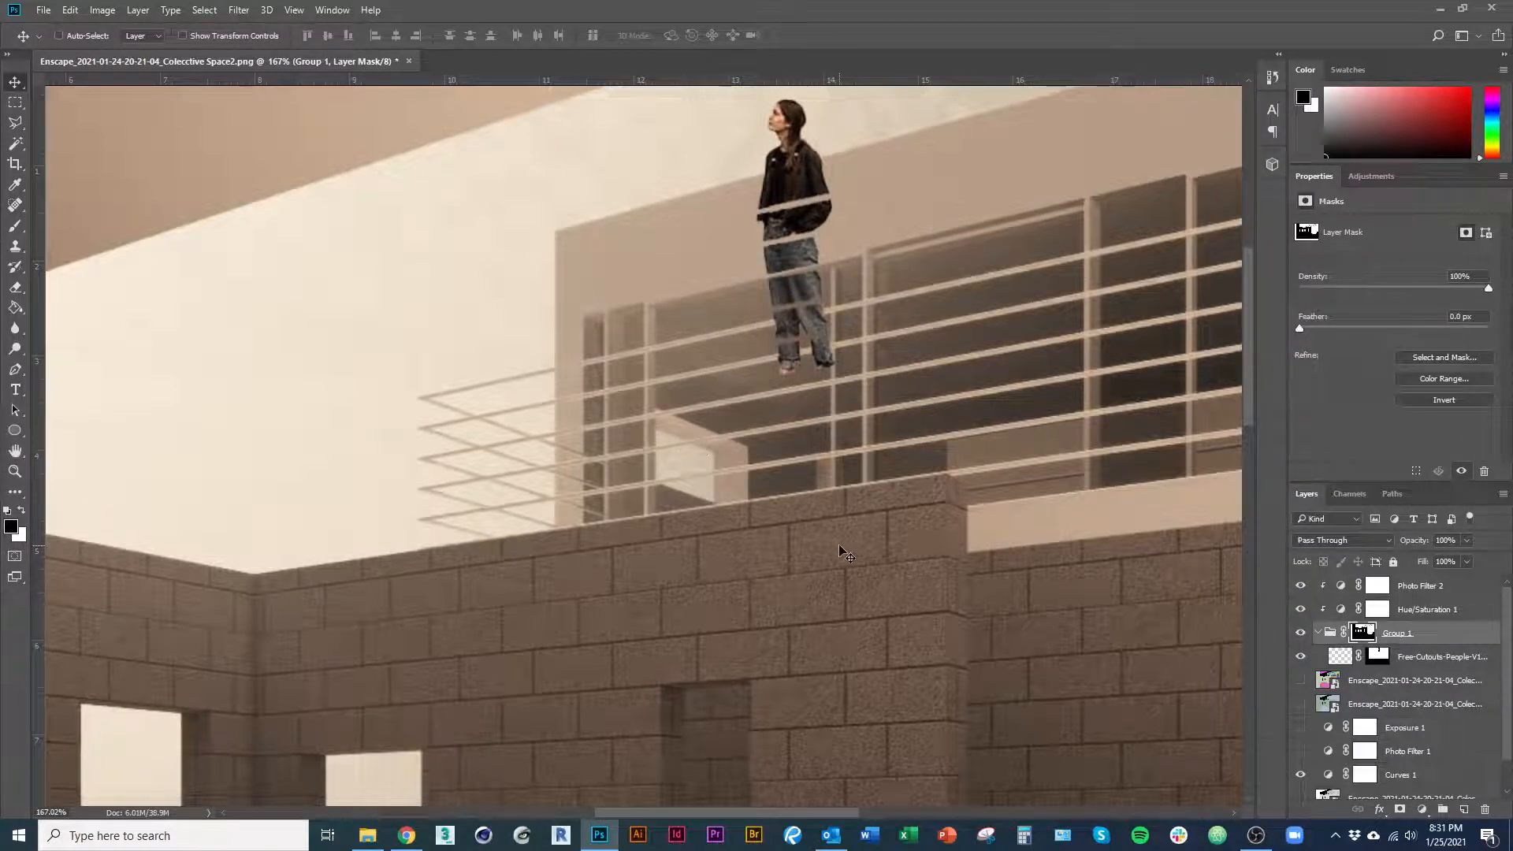
key("ctrl+z")
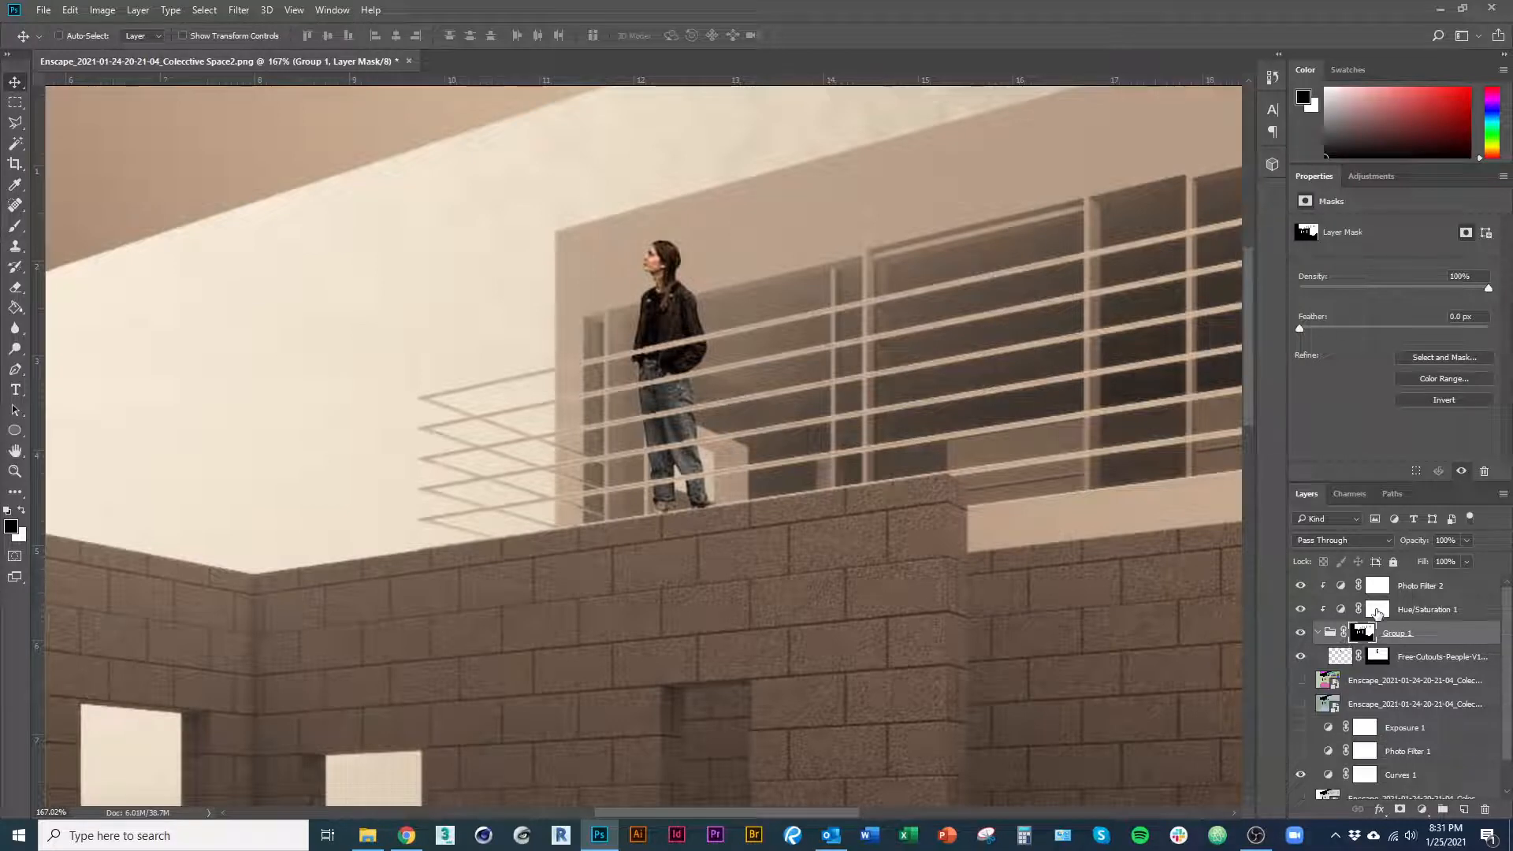
Unlink the mask from Group 1 and shift the woman independently of the railing mask.
left_click(1343, 633)
left_click_drag(690, 390, 725, 426)
left_click(1330, 633)
Display the Group 1 mask and paint out the stray black specks above the railing in white, then return to the image.
left_click(1362, 633)
key("x")
left_click(1362, 632, "alt")
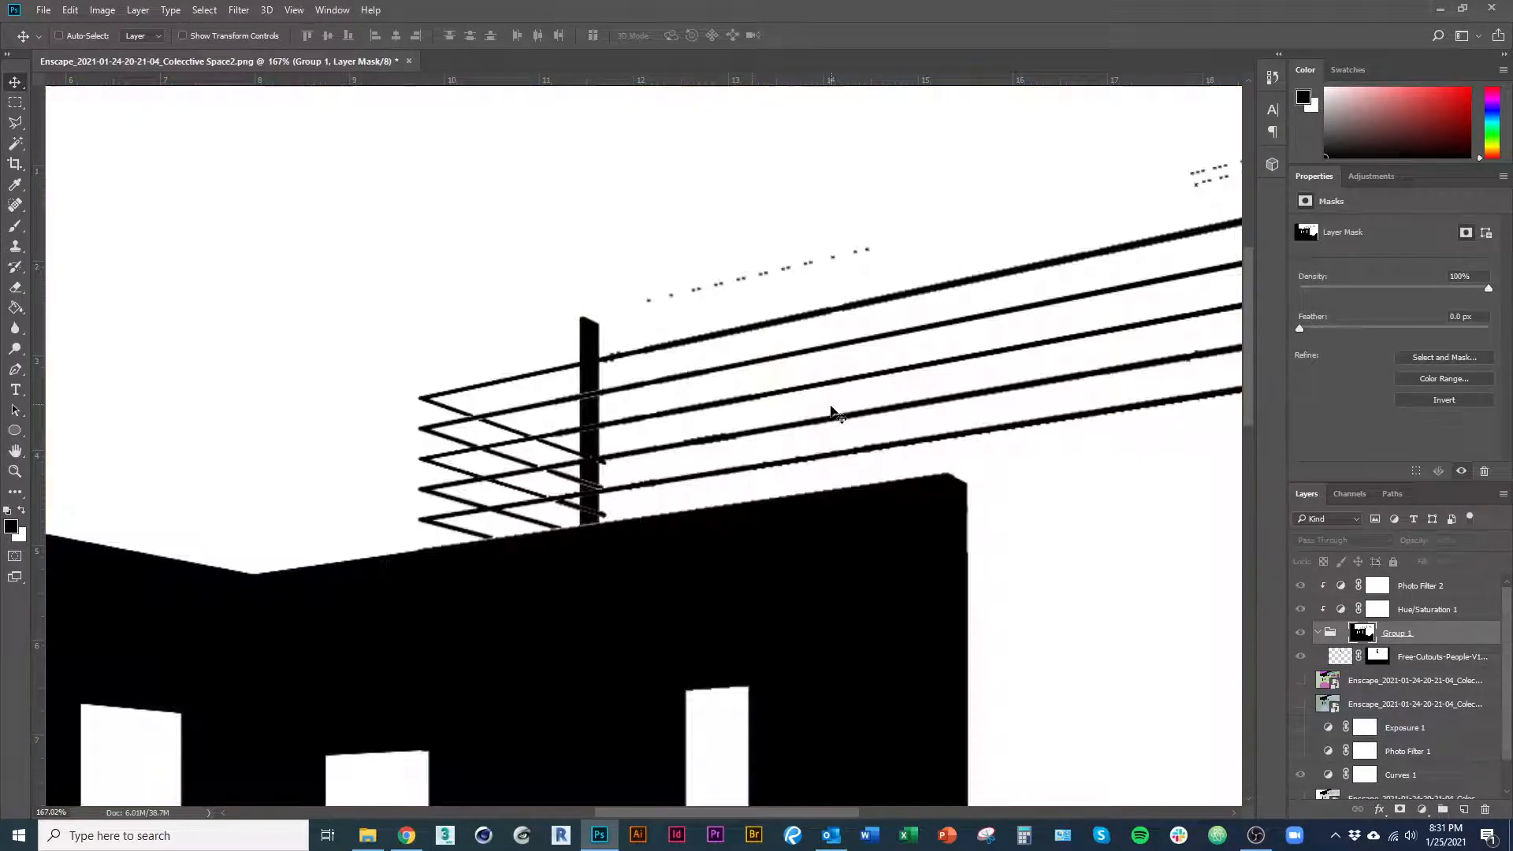
scroll(686, 304, "up", 1)
key("b")
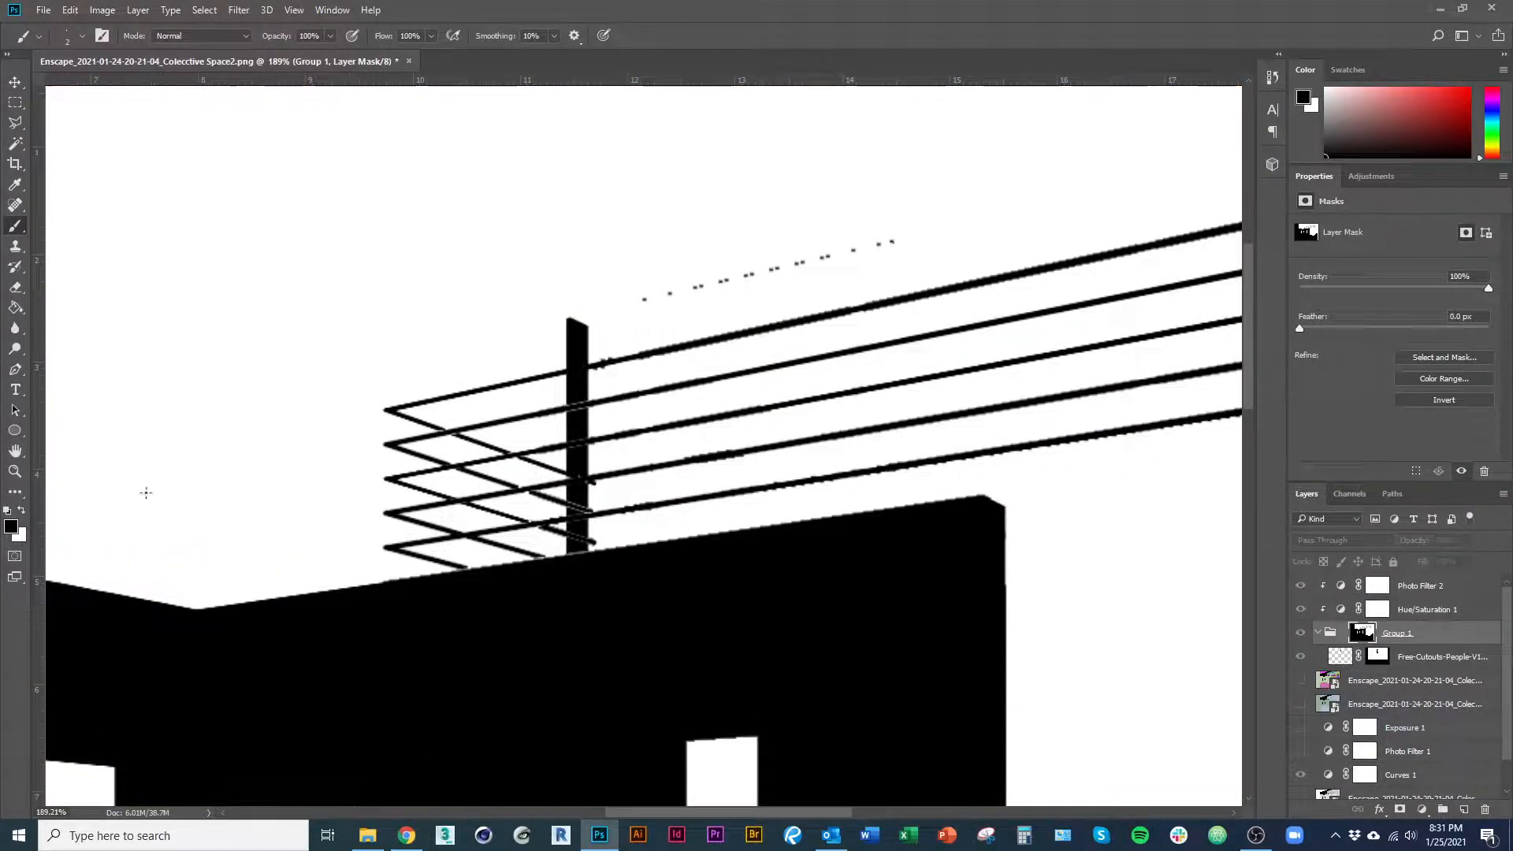
key("x")
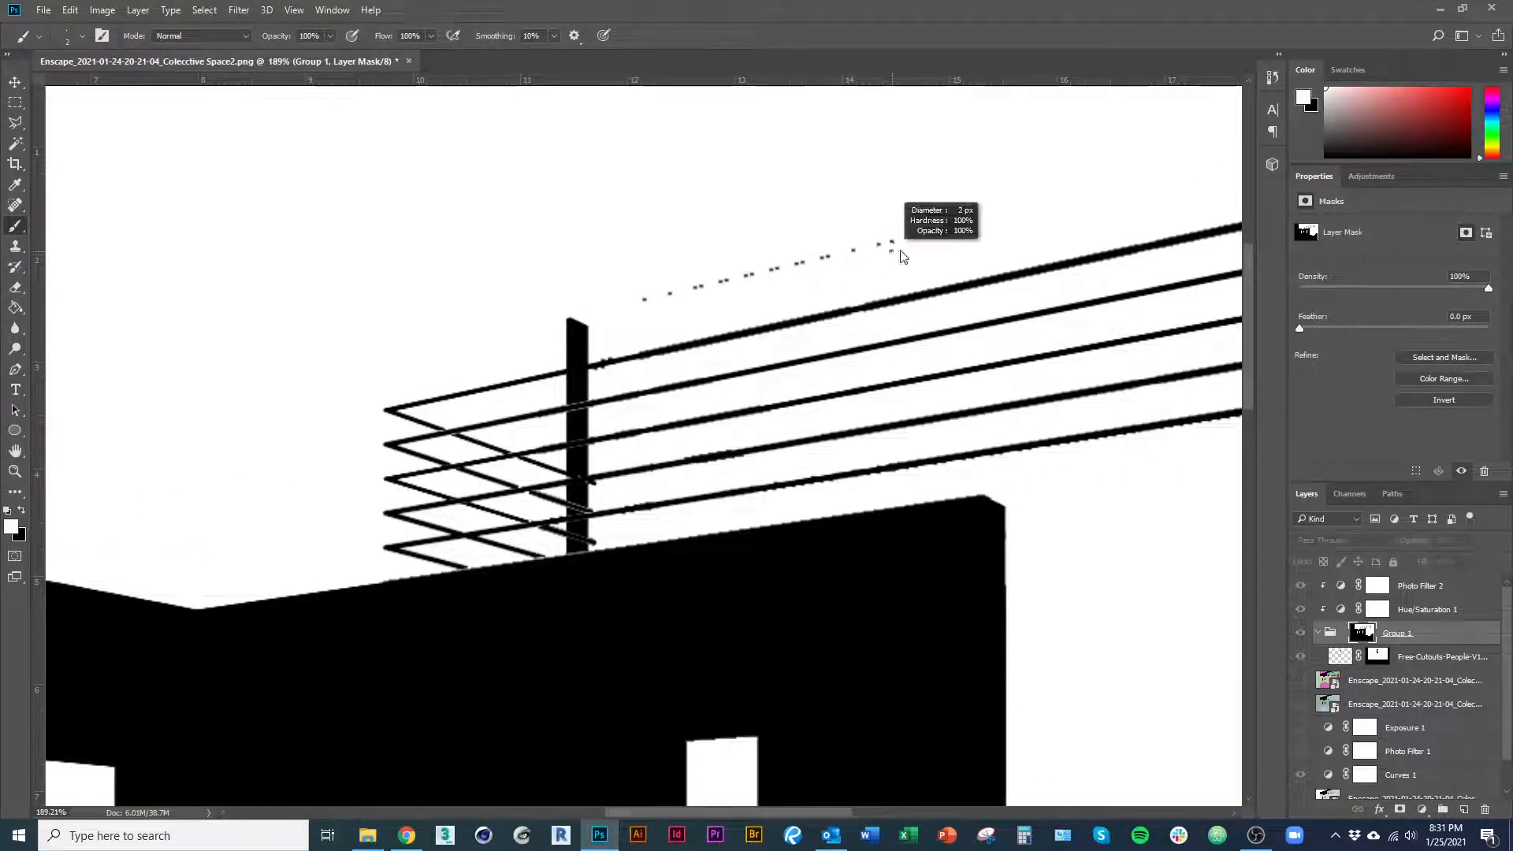
left_click_drag(899, 233, 655, 294)
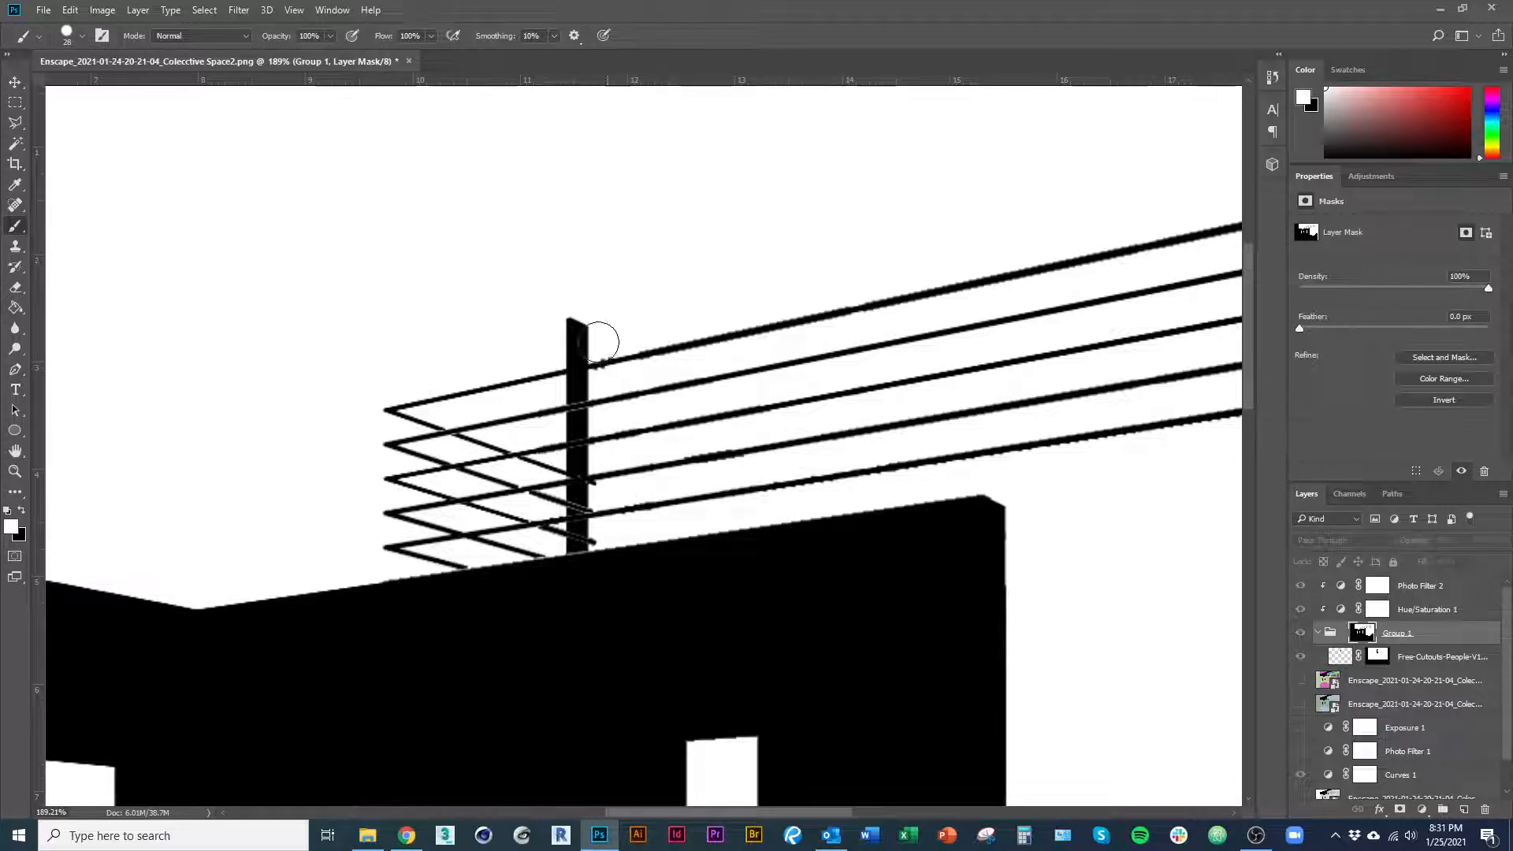
key("ctrl+2")
scroll(659, 544, "down", 3)
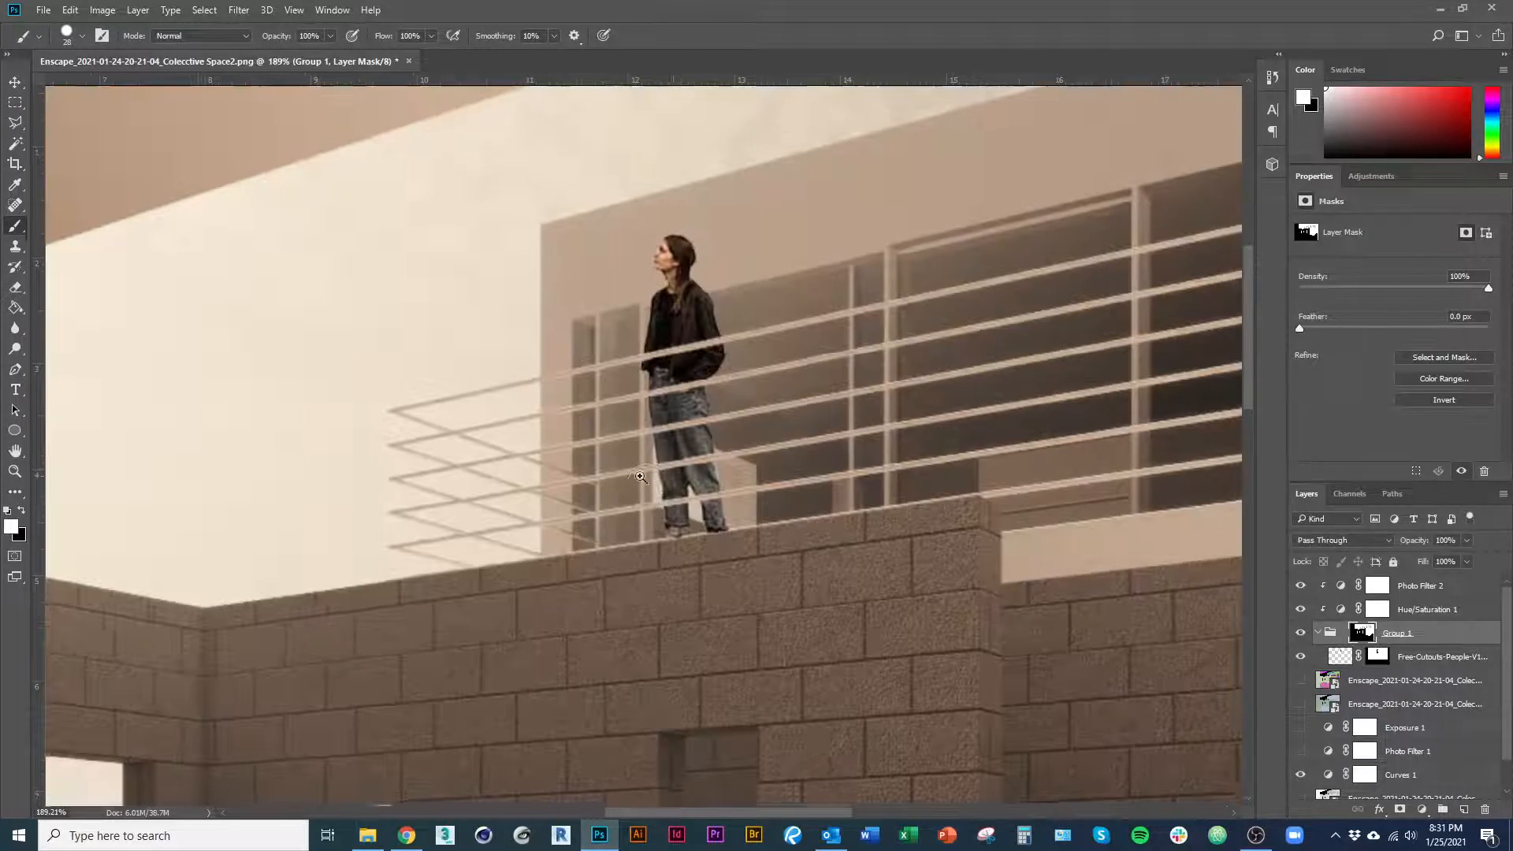
Move the woman in Group 1 about 0.1 in right and 0.2 in down, so her feet sit behind the wall.
key("v")
scroll(771, 457, "up", 3)
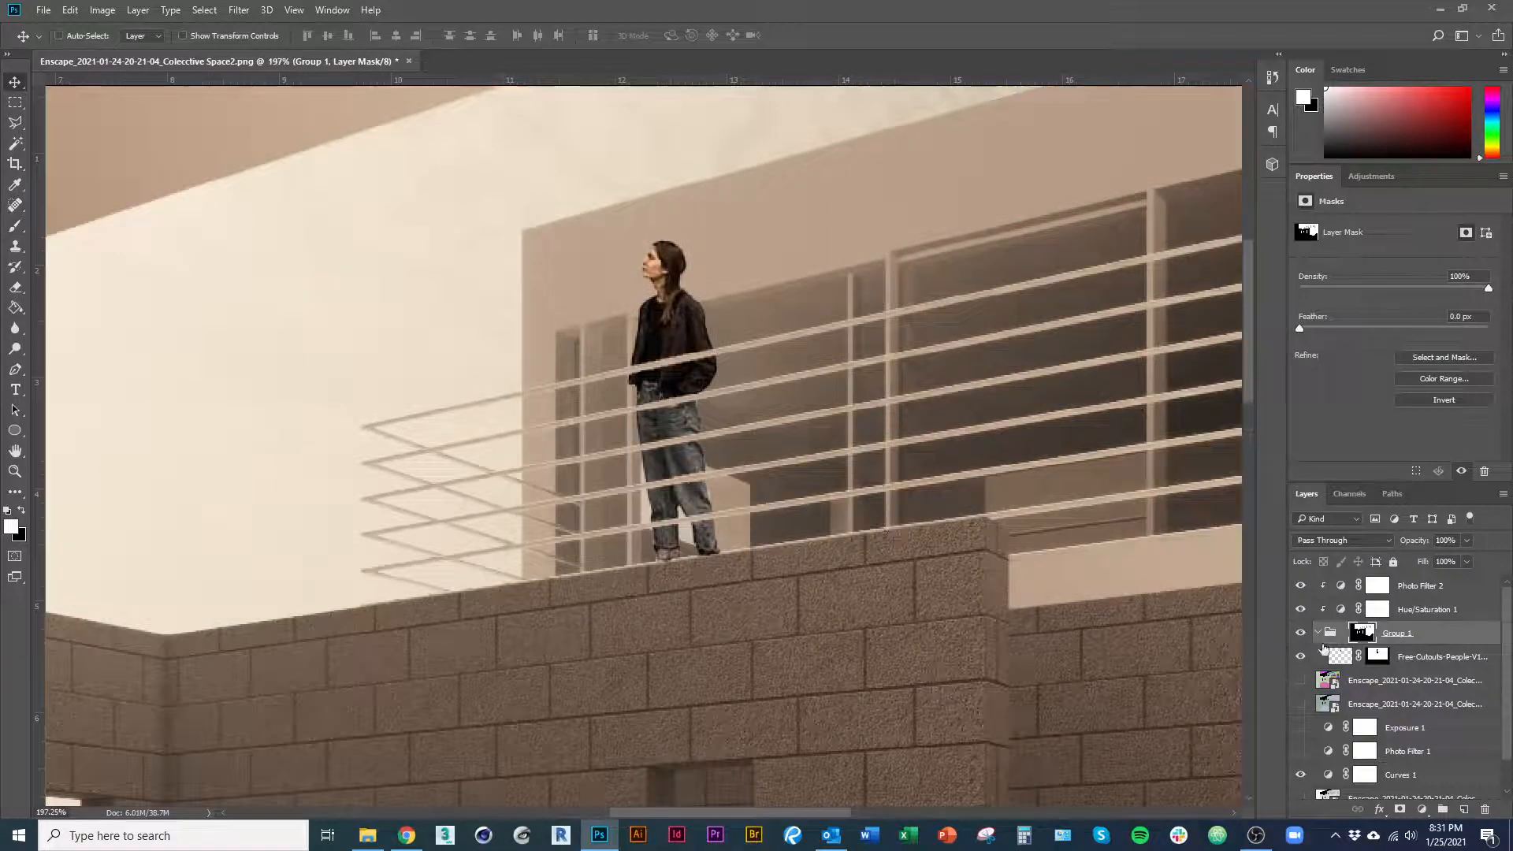
left_click_drag(660, 326, 676, 340)
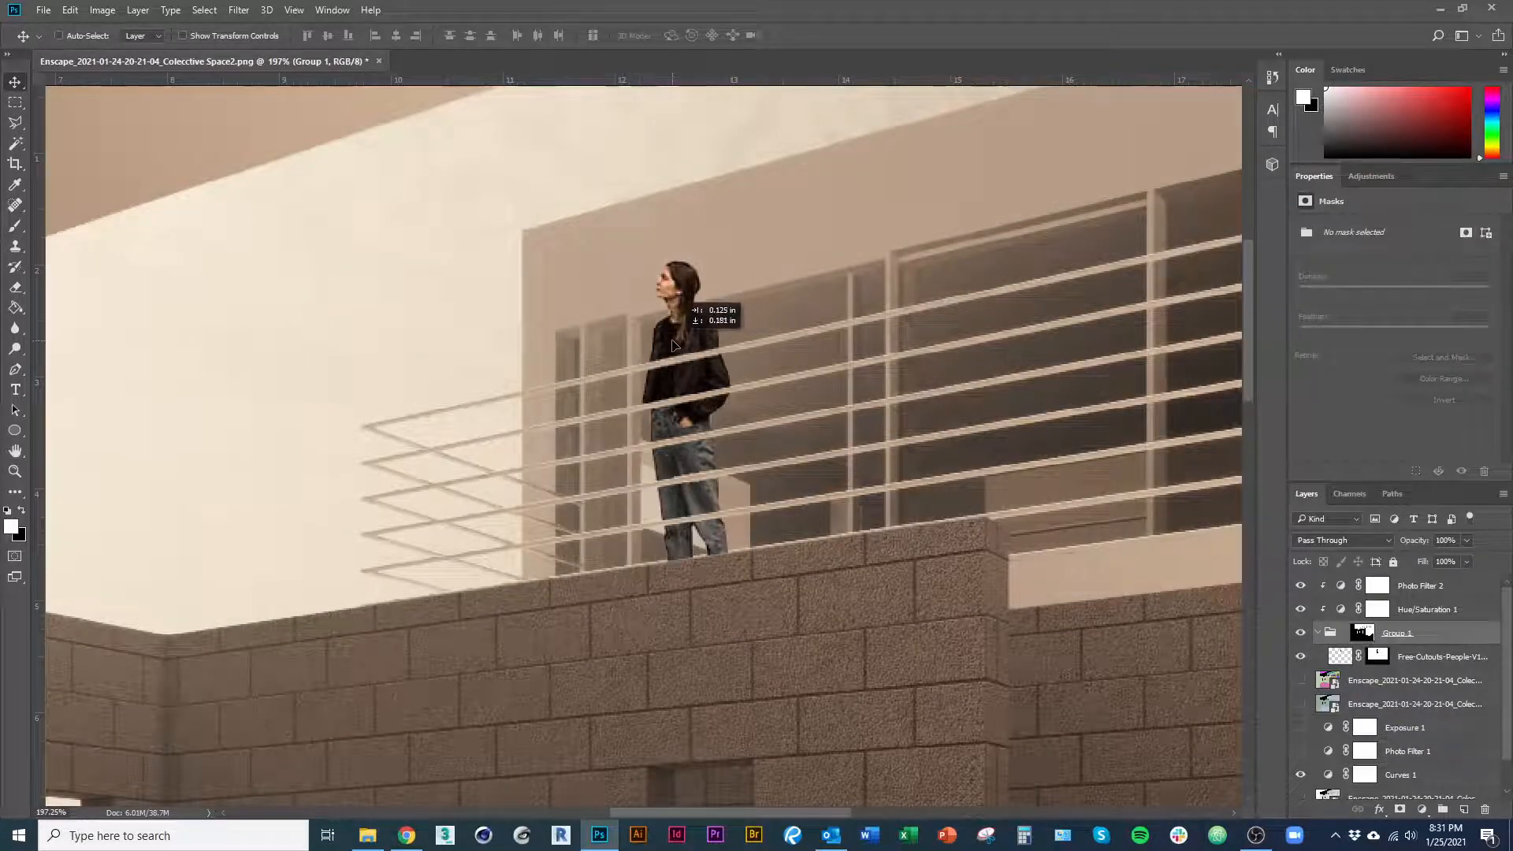
scroll(805, 630, "down", 5)
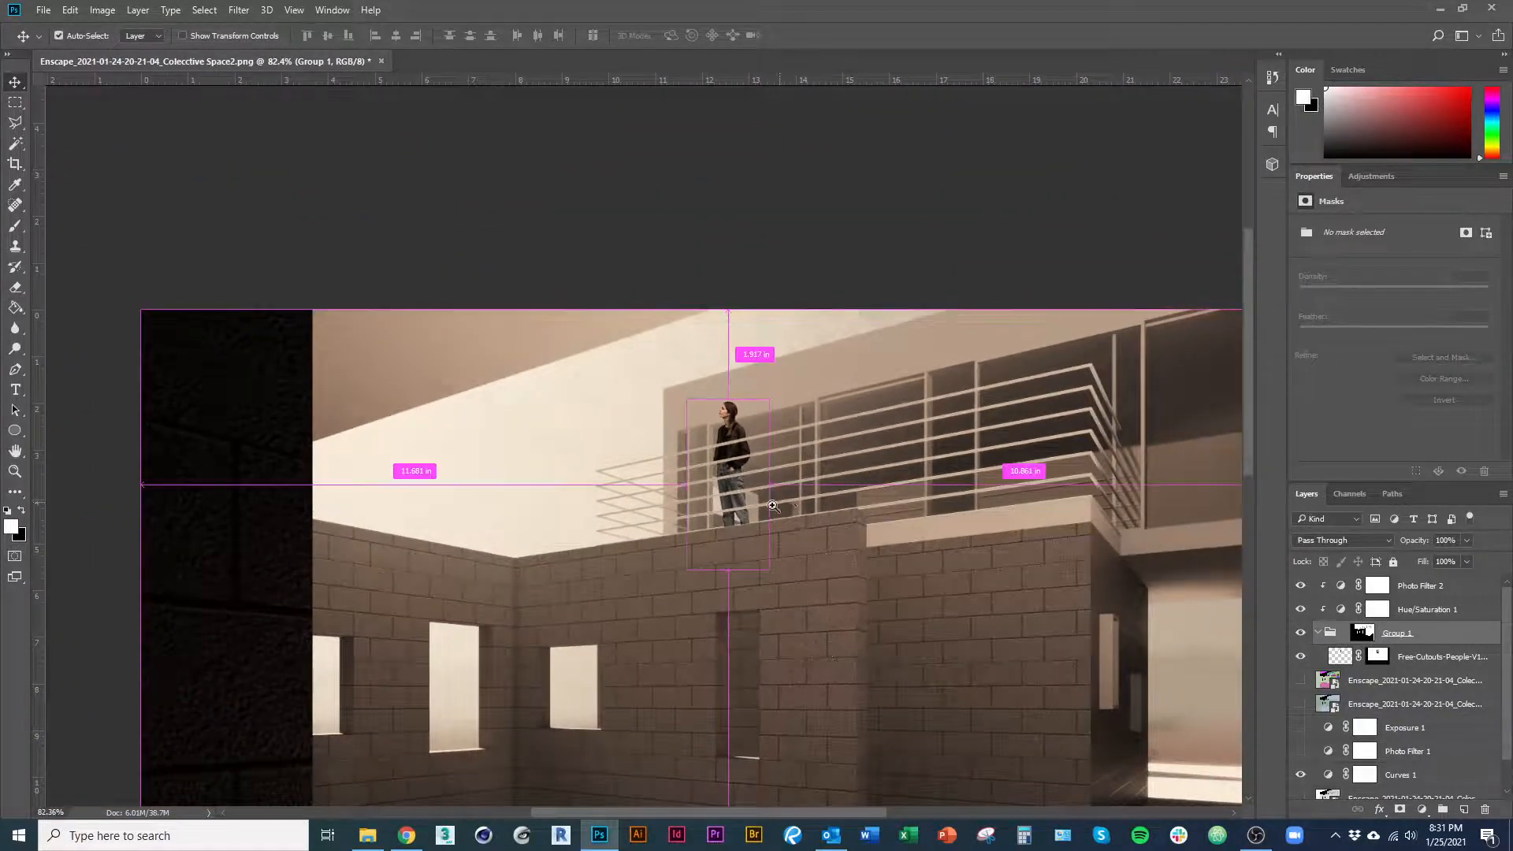
scroll(770, 479, "down", 3)
scroll(691, 261, "up", 4)
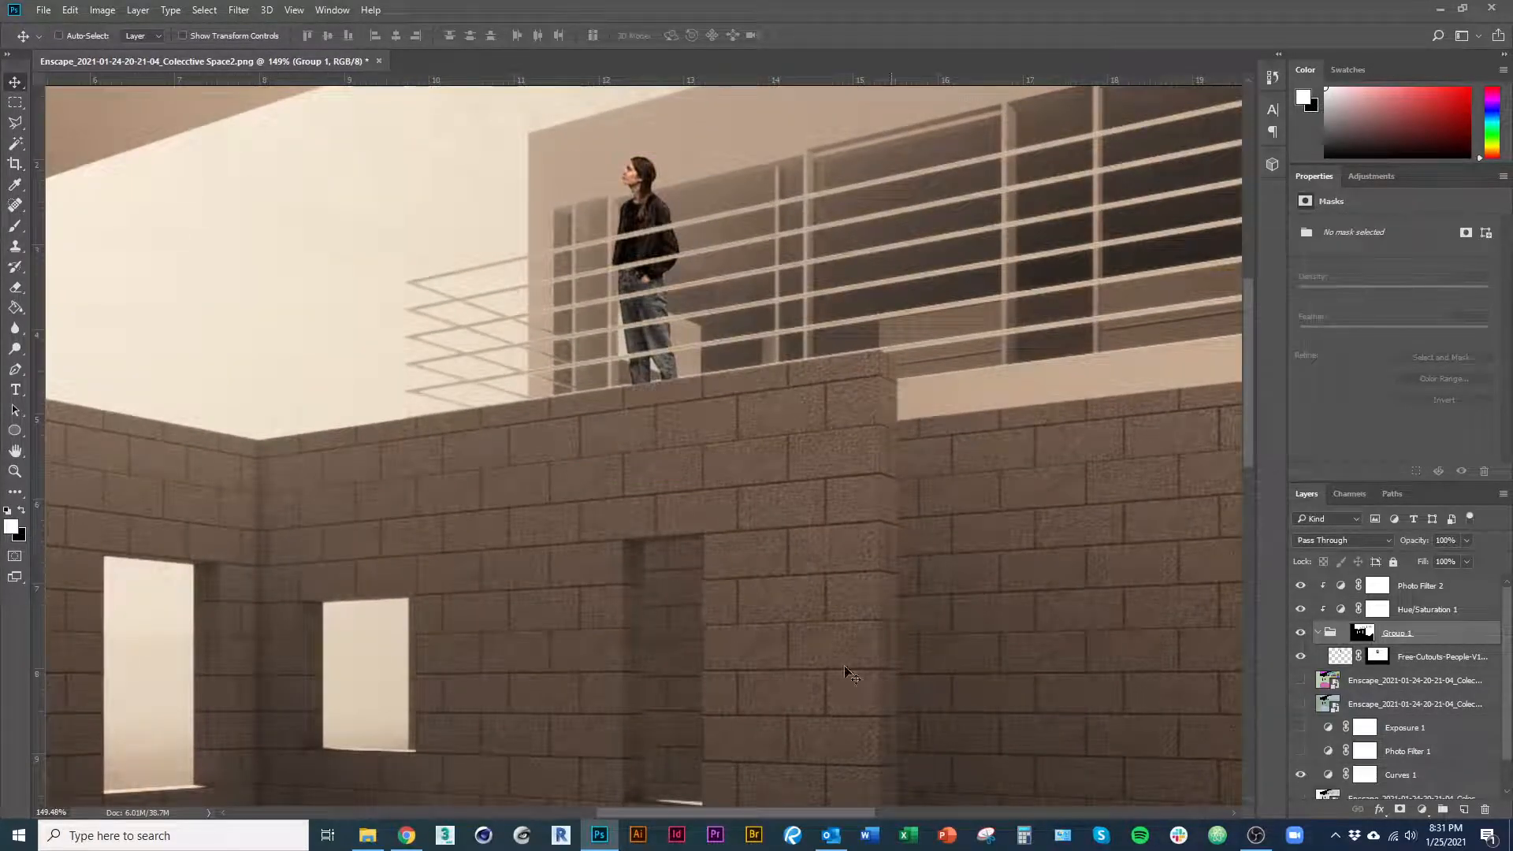
scroll(632, 450, "down", 1)
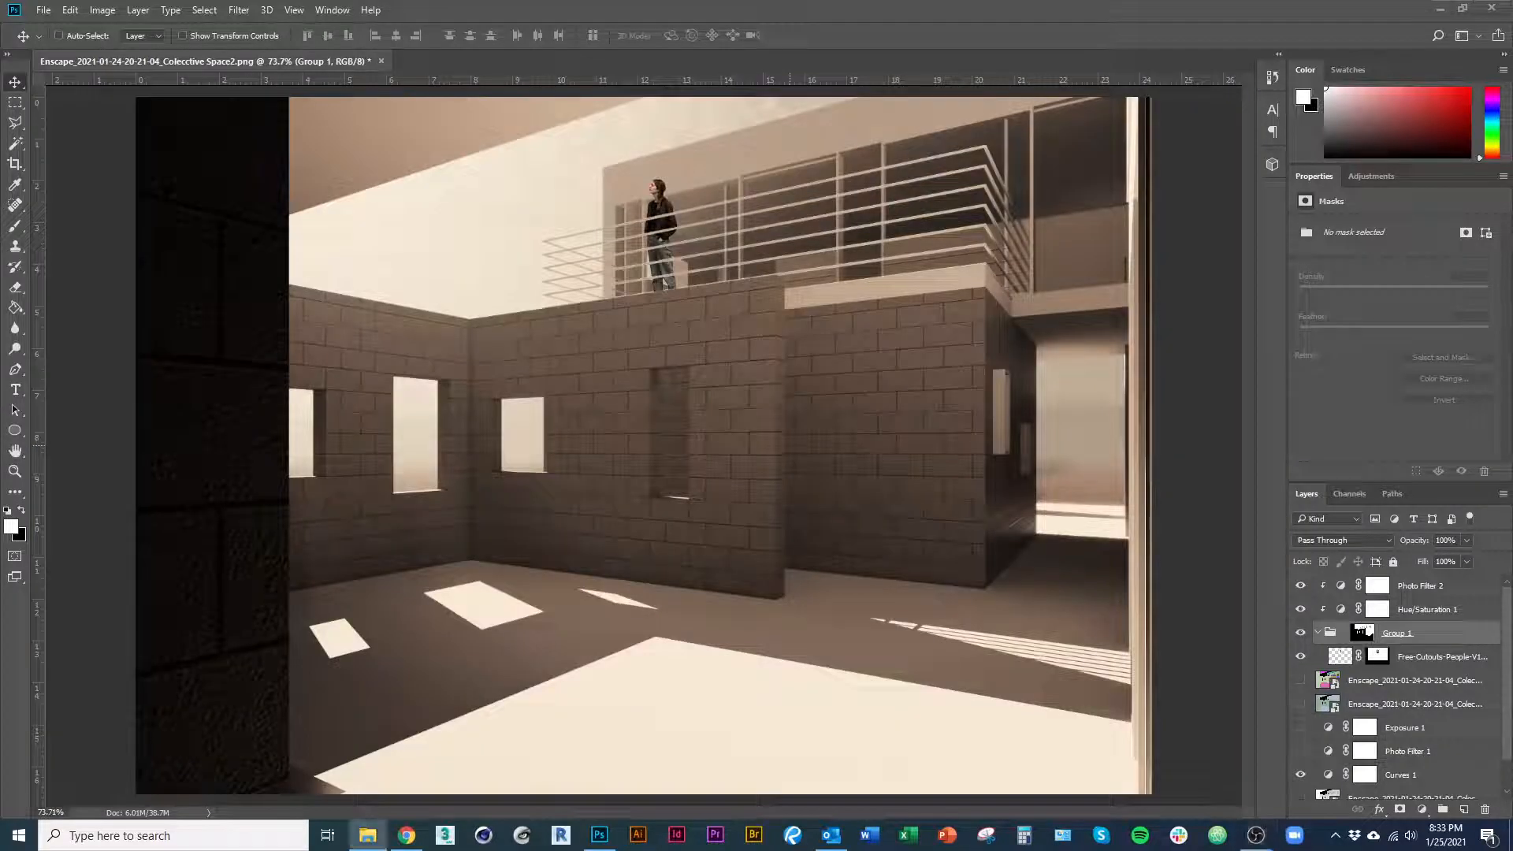
Place the WOMAN WALKING_03_LA cutout, scale it to about 38%, and stand her on the sunlit floor.
left_click(581, 523)
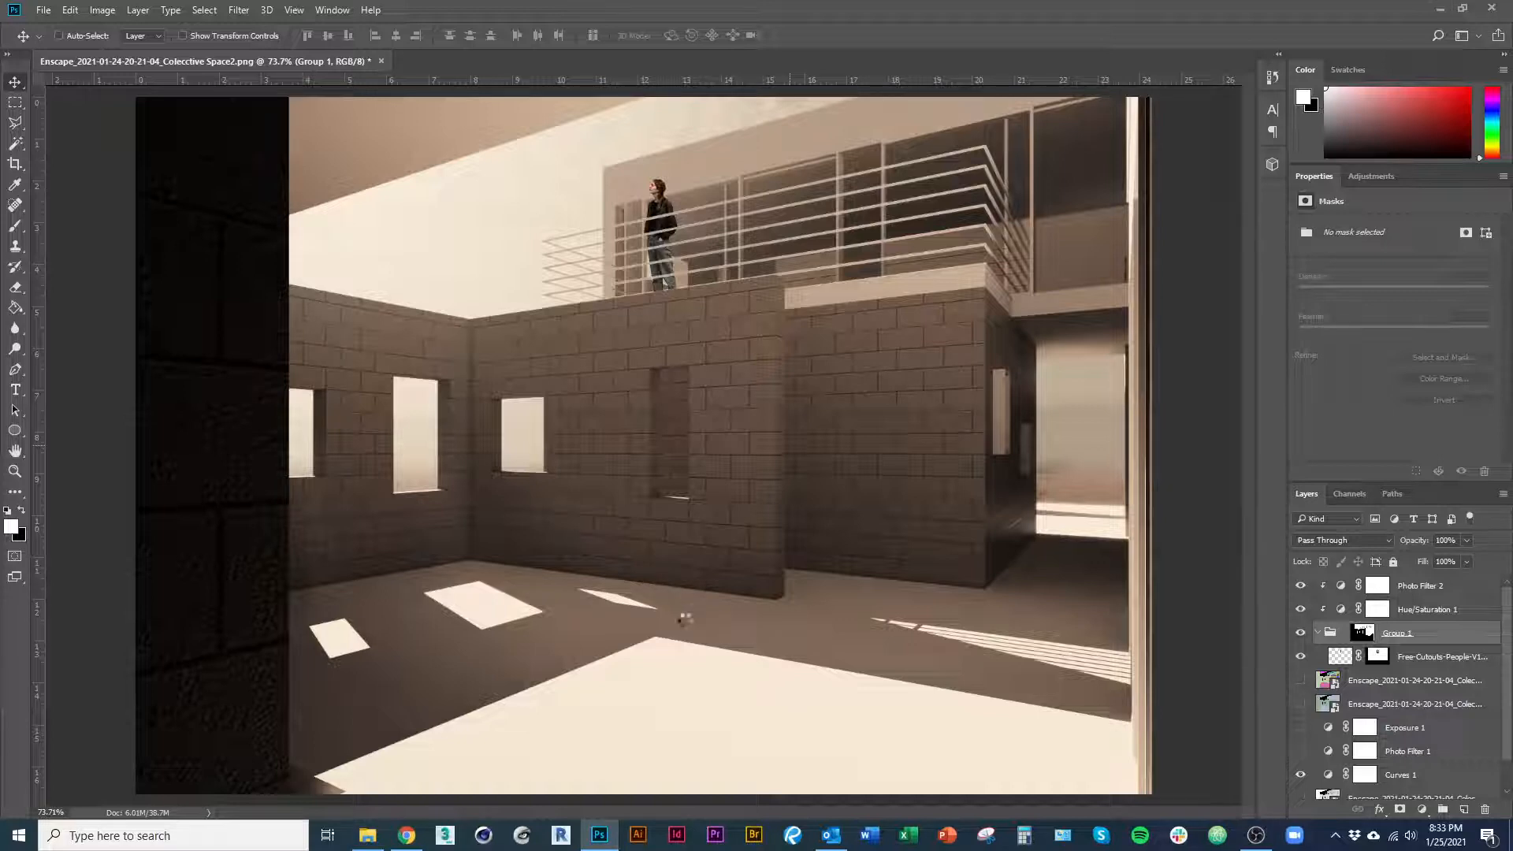
left_click_drag(684, 619, 684, 619)
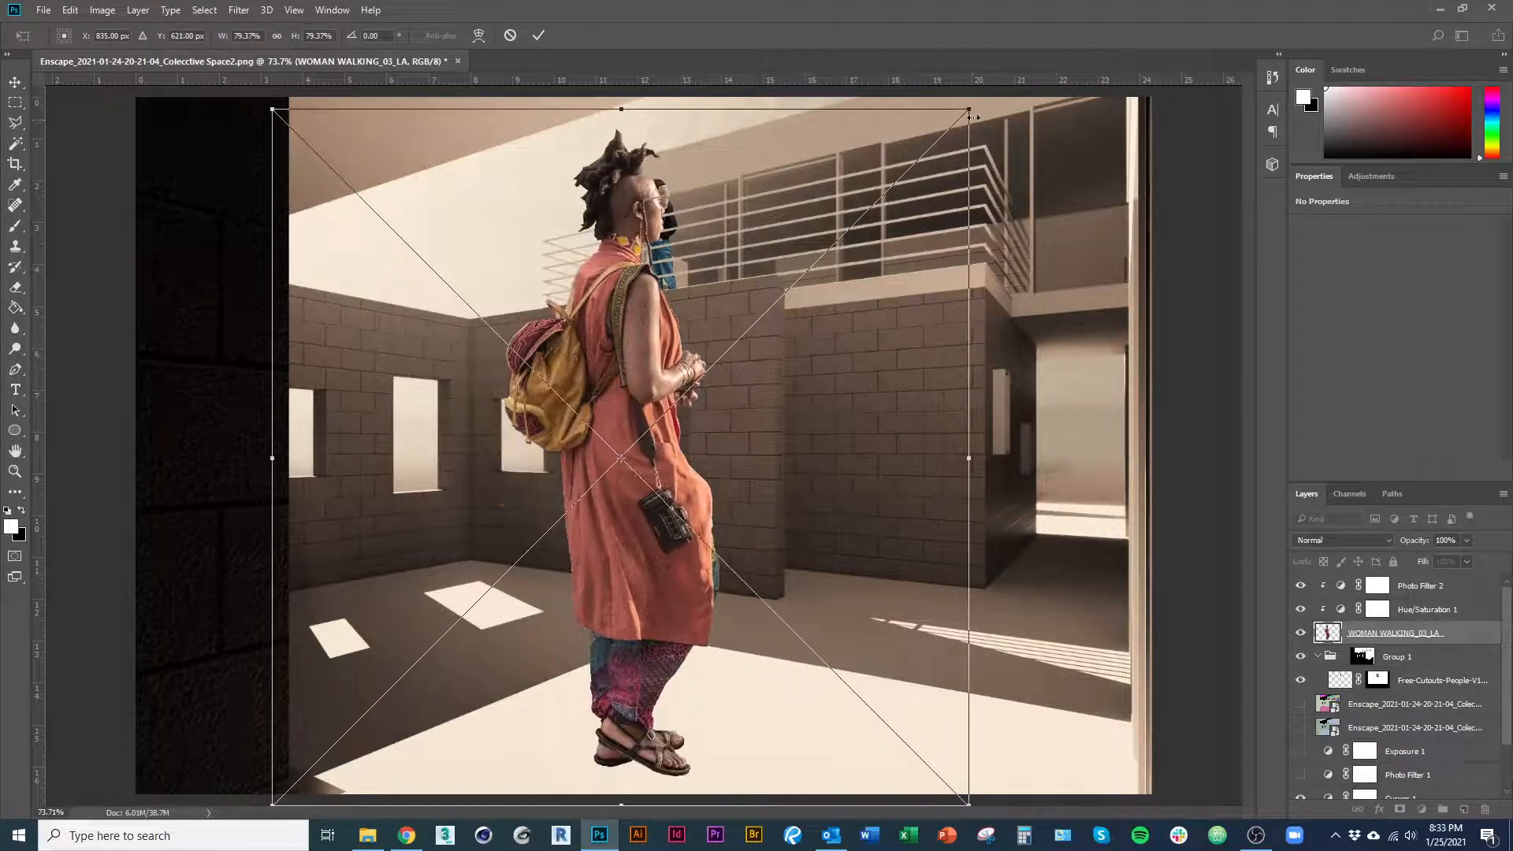
left_click_drag(974, 116, 700, 374)
left_click_drag(623, 488, 805, 500)
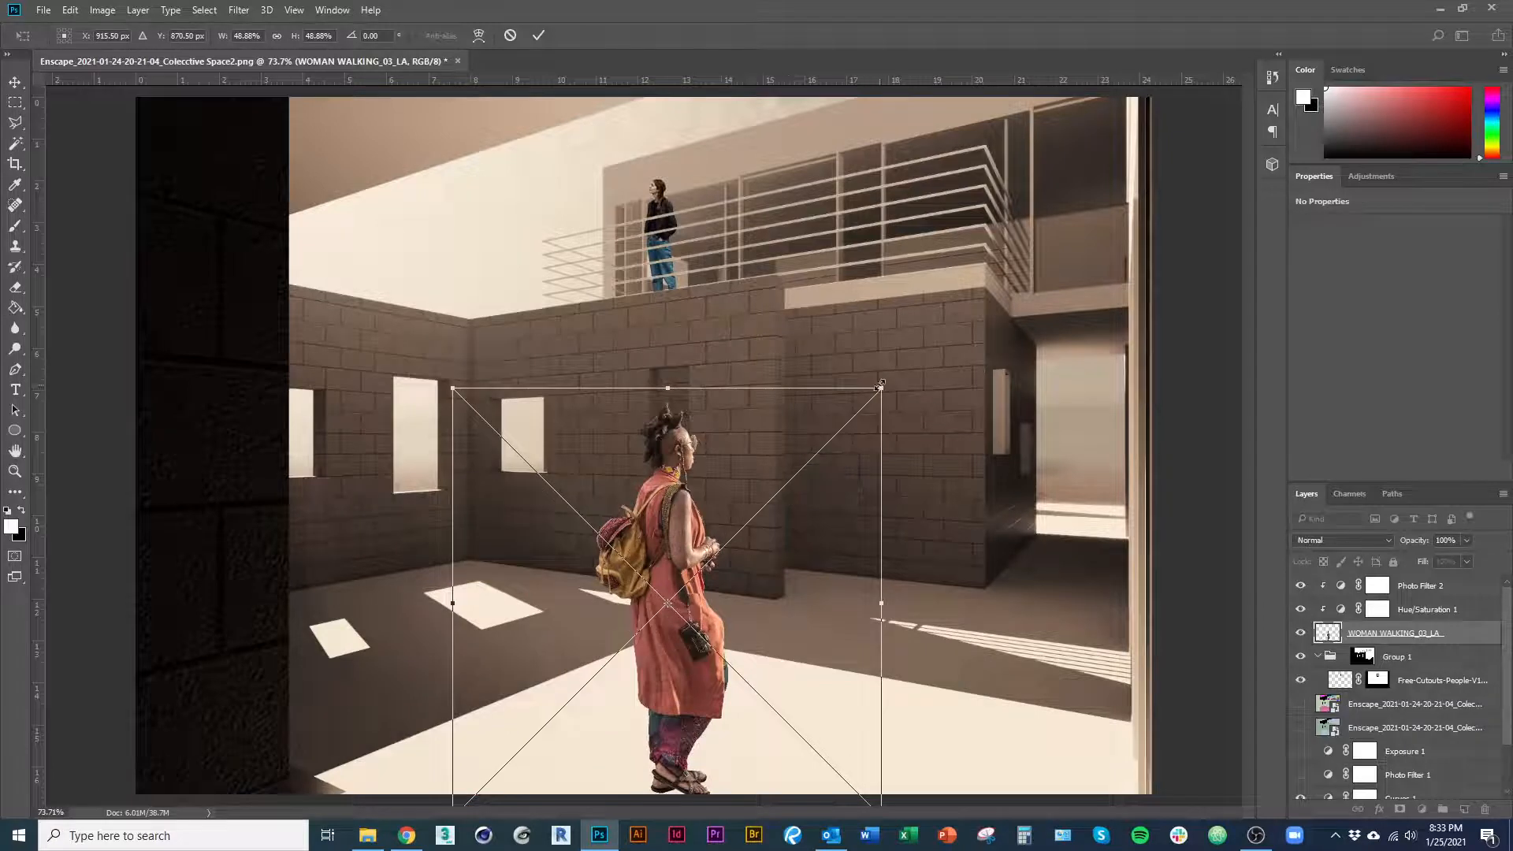
mouse_move(881, 384)
left_mouse_down()
mouse_move(847, 383)
mouse_move(828, 434)
mouse_move(855, 392)
left_mouse_up()
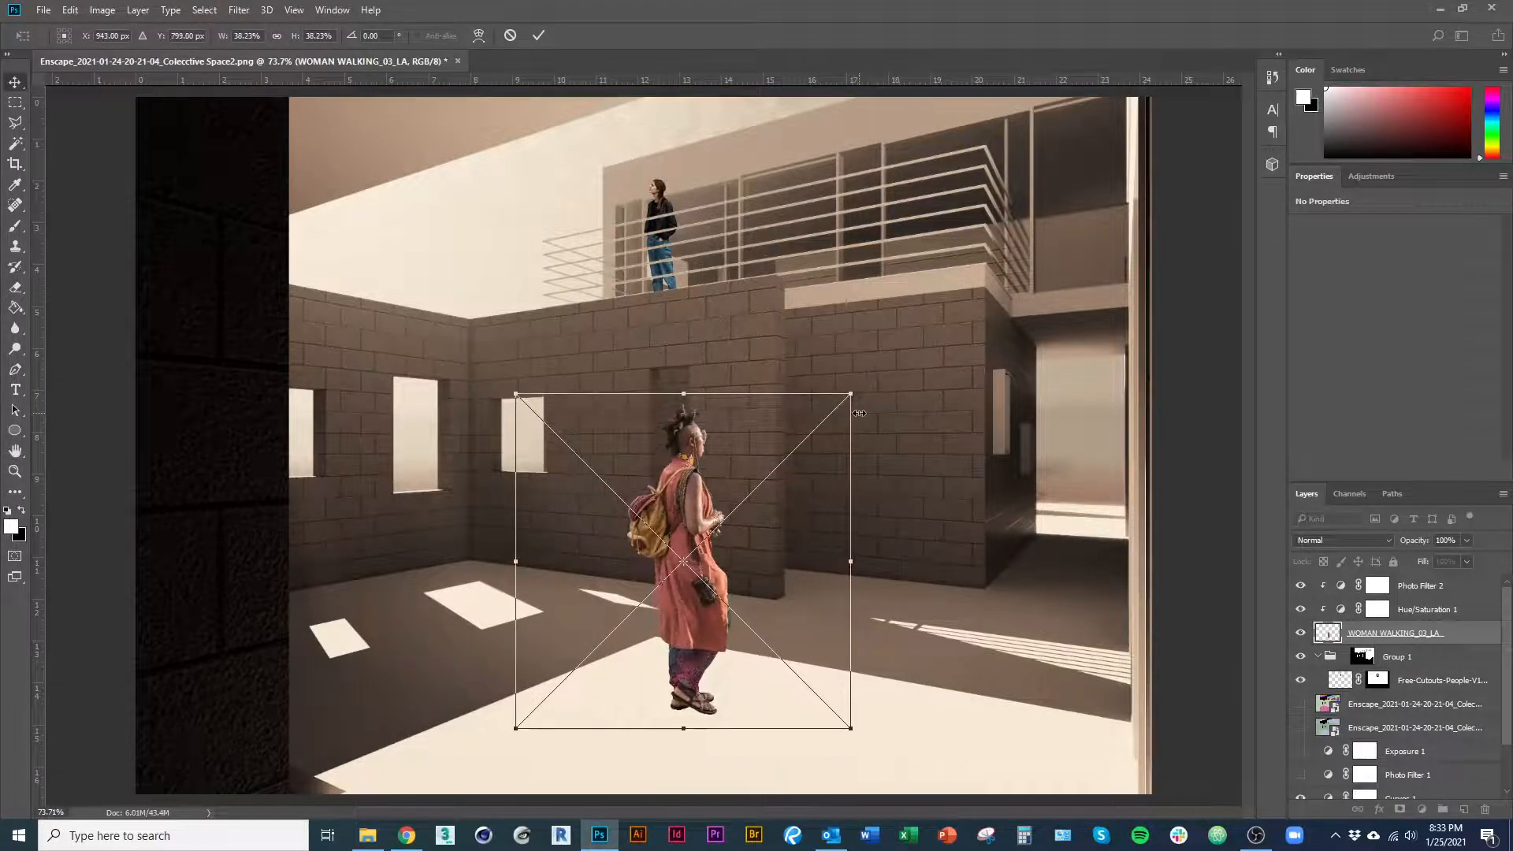
key("Return")
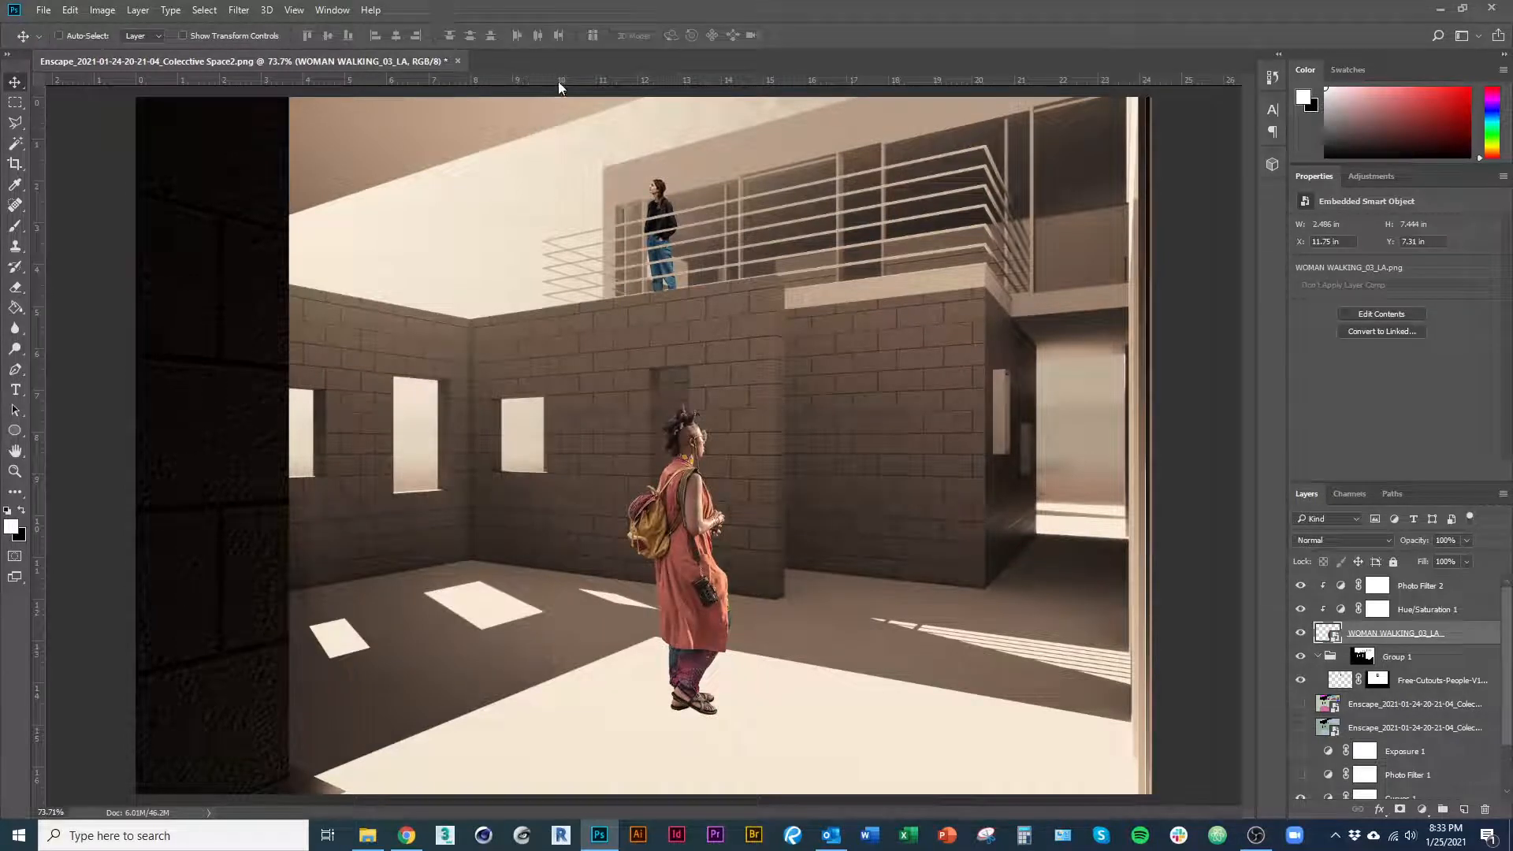
Place a horizontal guide across the woman's head at about 8.15 in to check eye level, and remove it.
left_click_drag(560, 79, 555, 438)
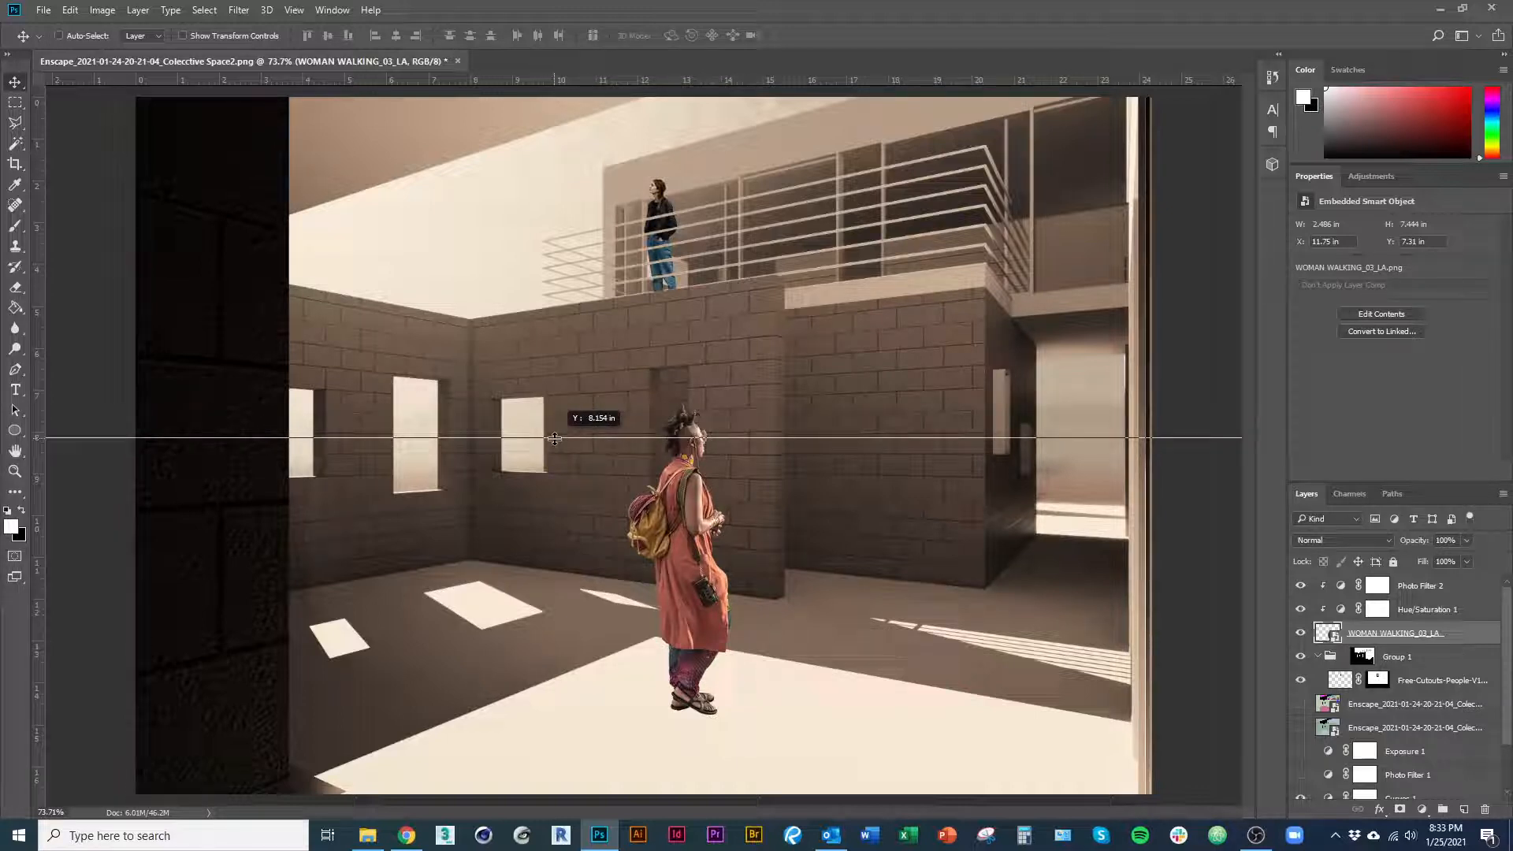
left_click_drag(555, 438, 555, 438)
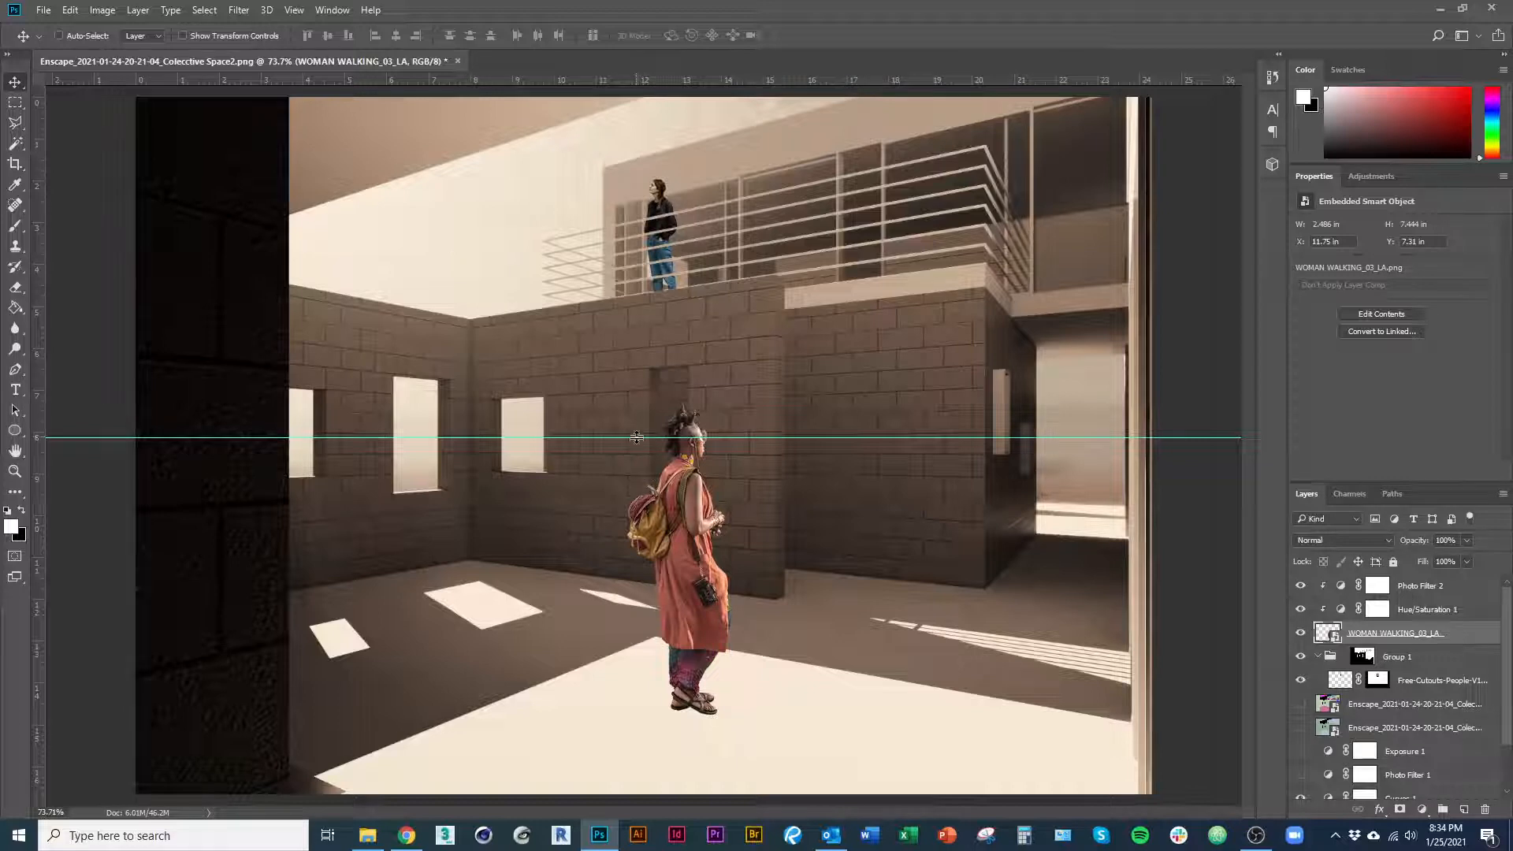
left_click_drag(641, 438, 704, 75)
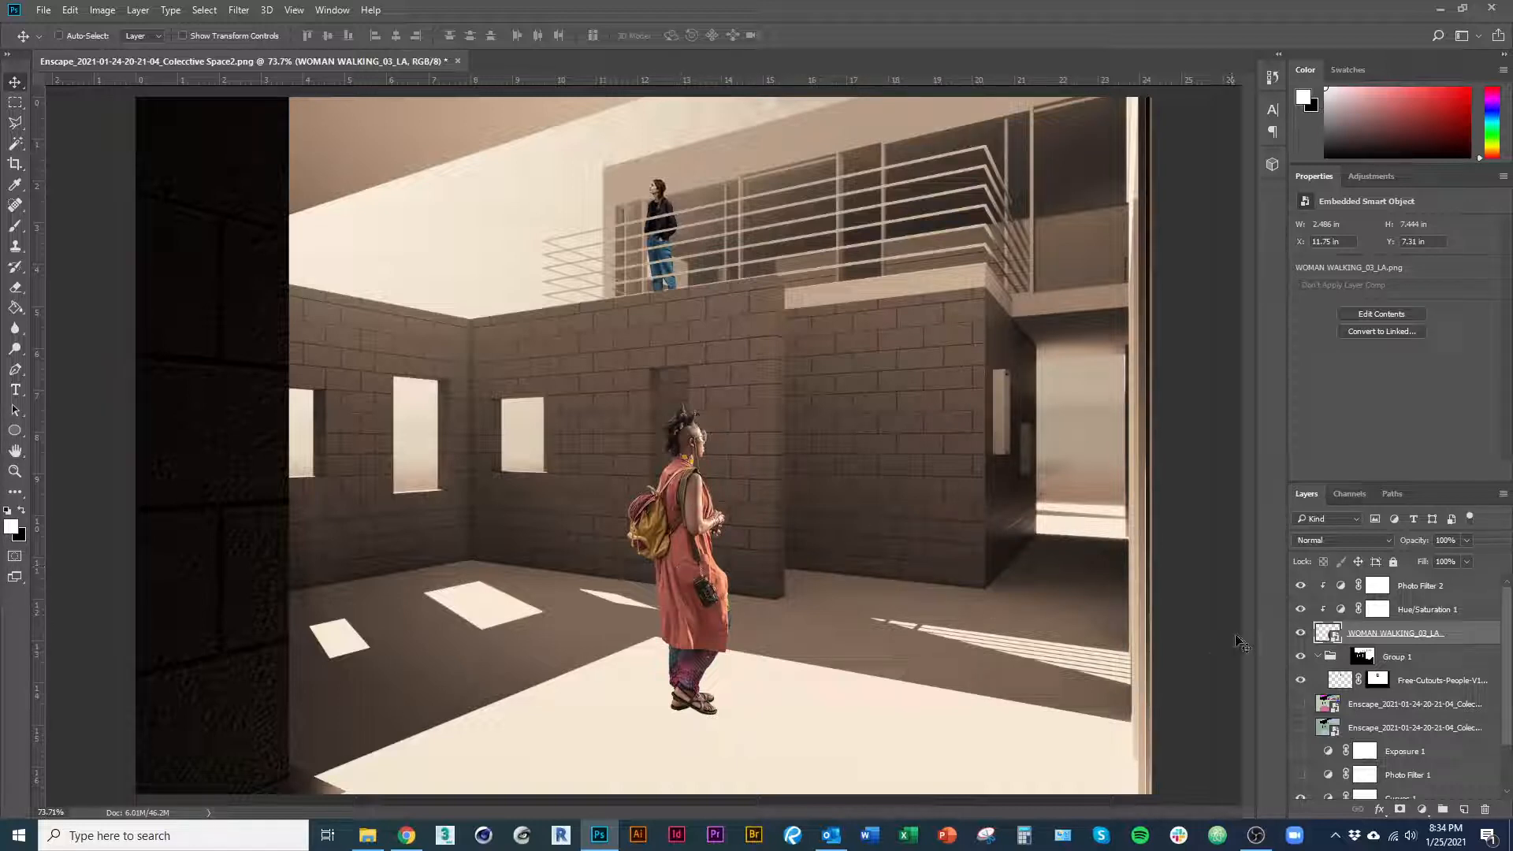
Move the WOMAN WALKING_03_LA layer above Photo Filter 2 and clip the two existing adjustments to Group 1 again.
mouse_move(1440, 585)
left_mouse_down()
mouse_move(1439, 559)
mouse_move(1441, 577)
left_mouse_up()
left_click(1407, 642, "alt")
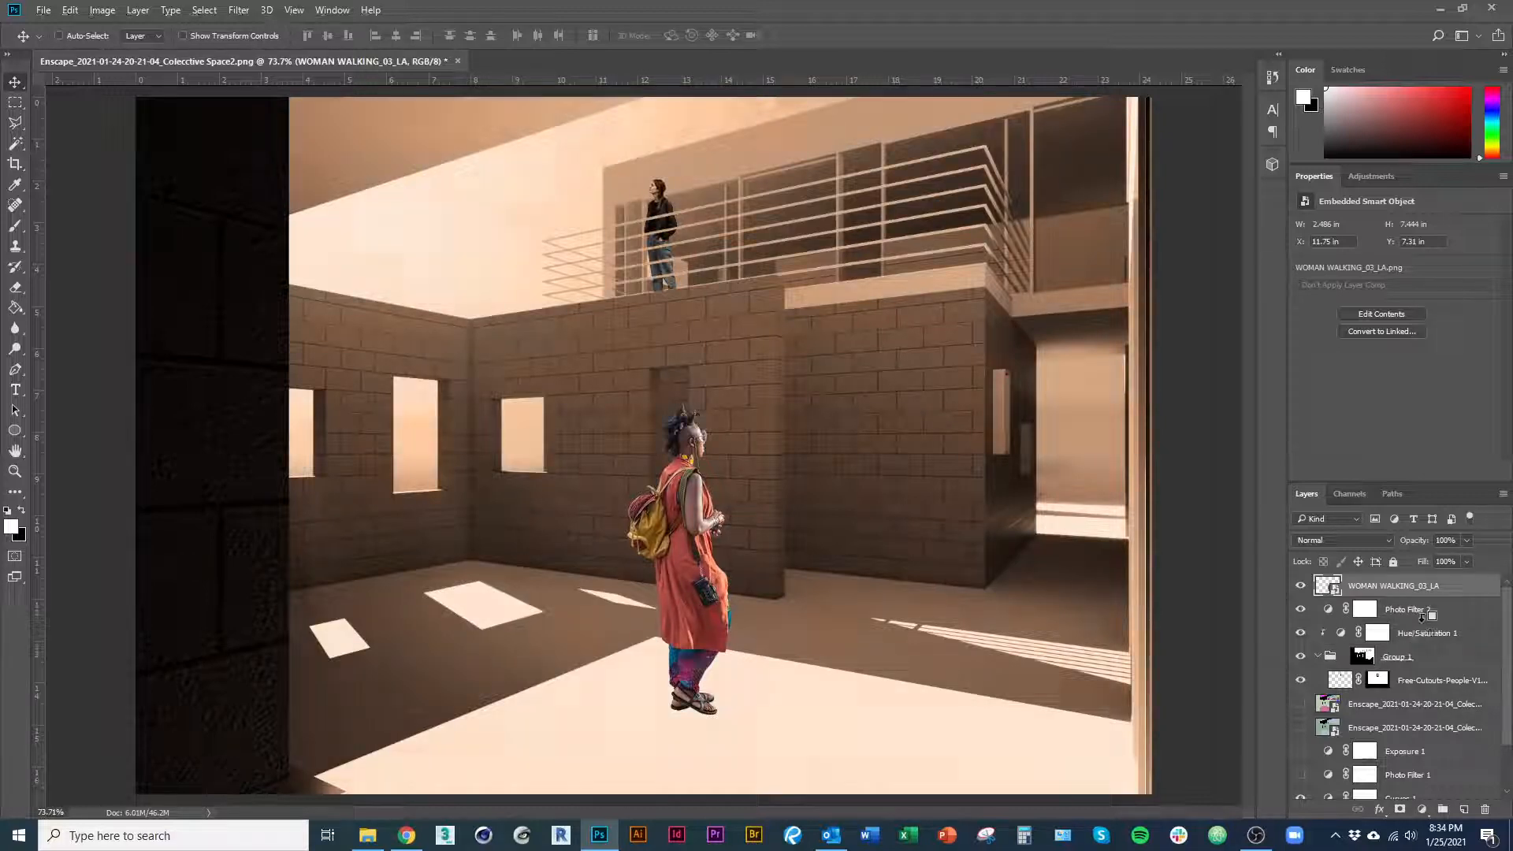
left_click(1409, 621, "alt")
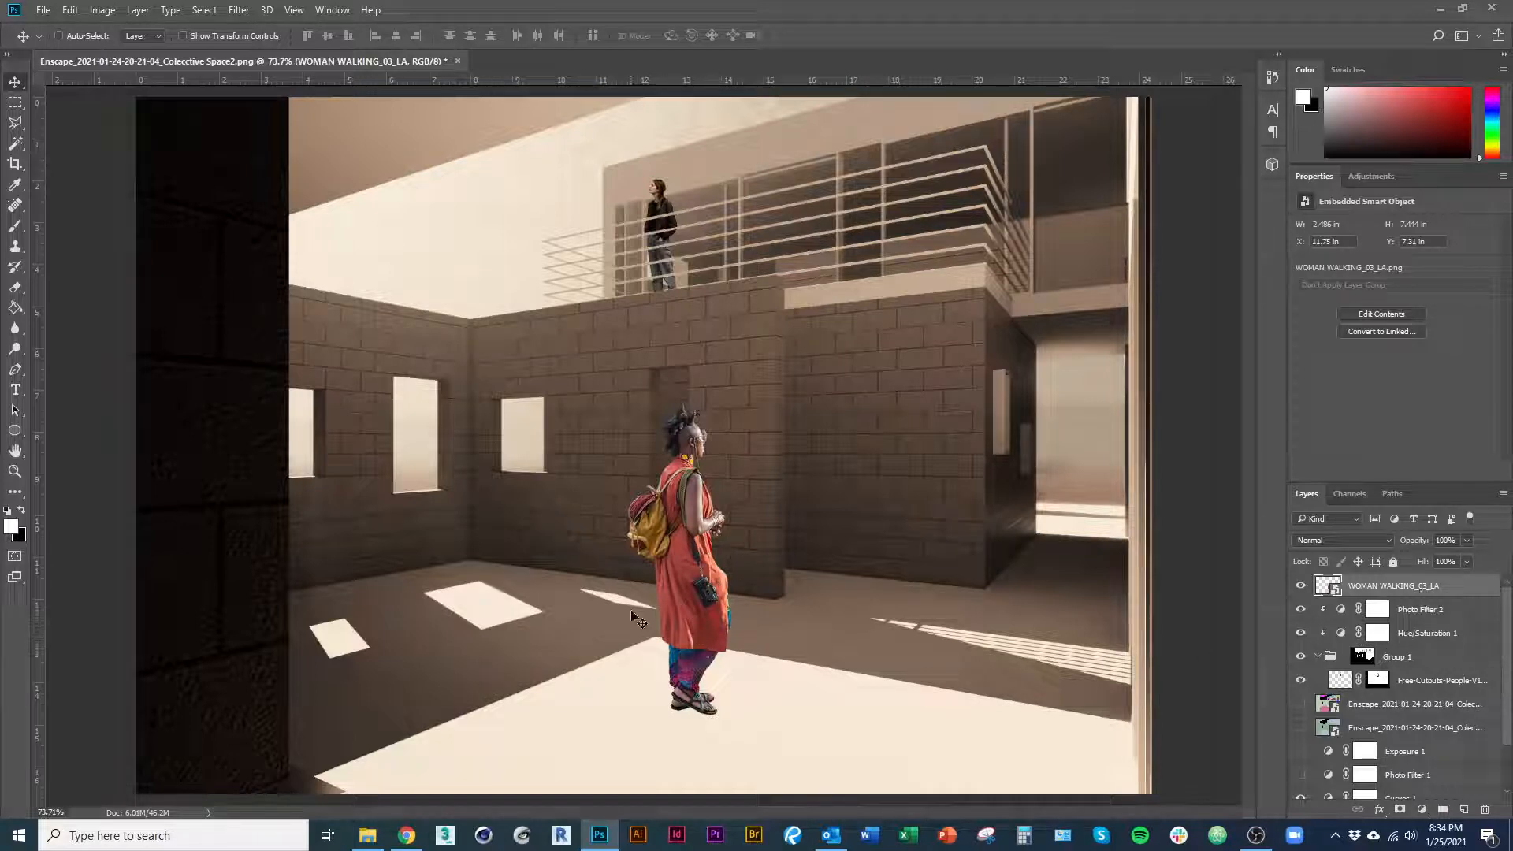
key("ctrl+t")
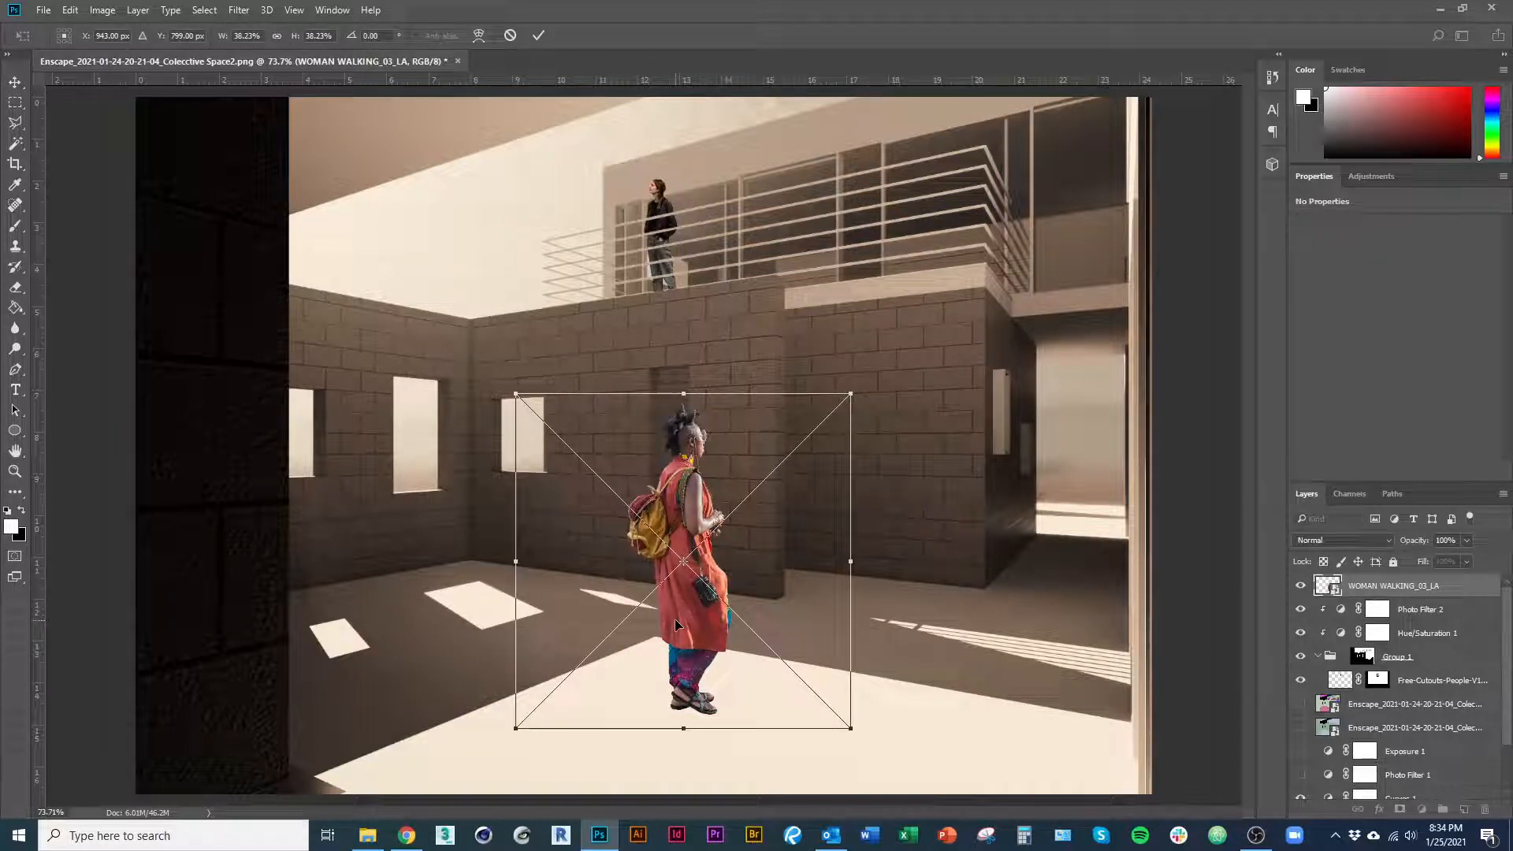
key("Return")
right_click(698, 589)
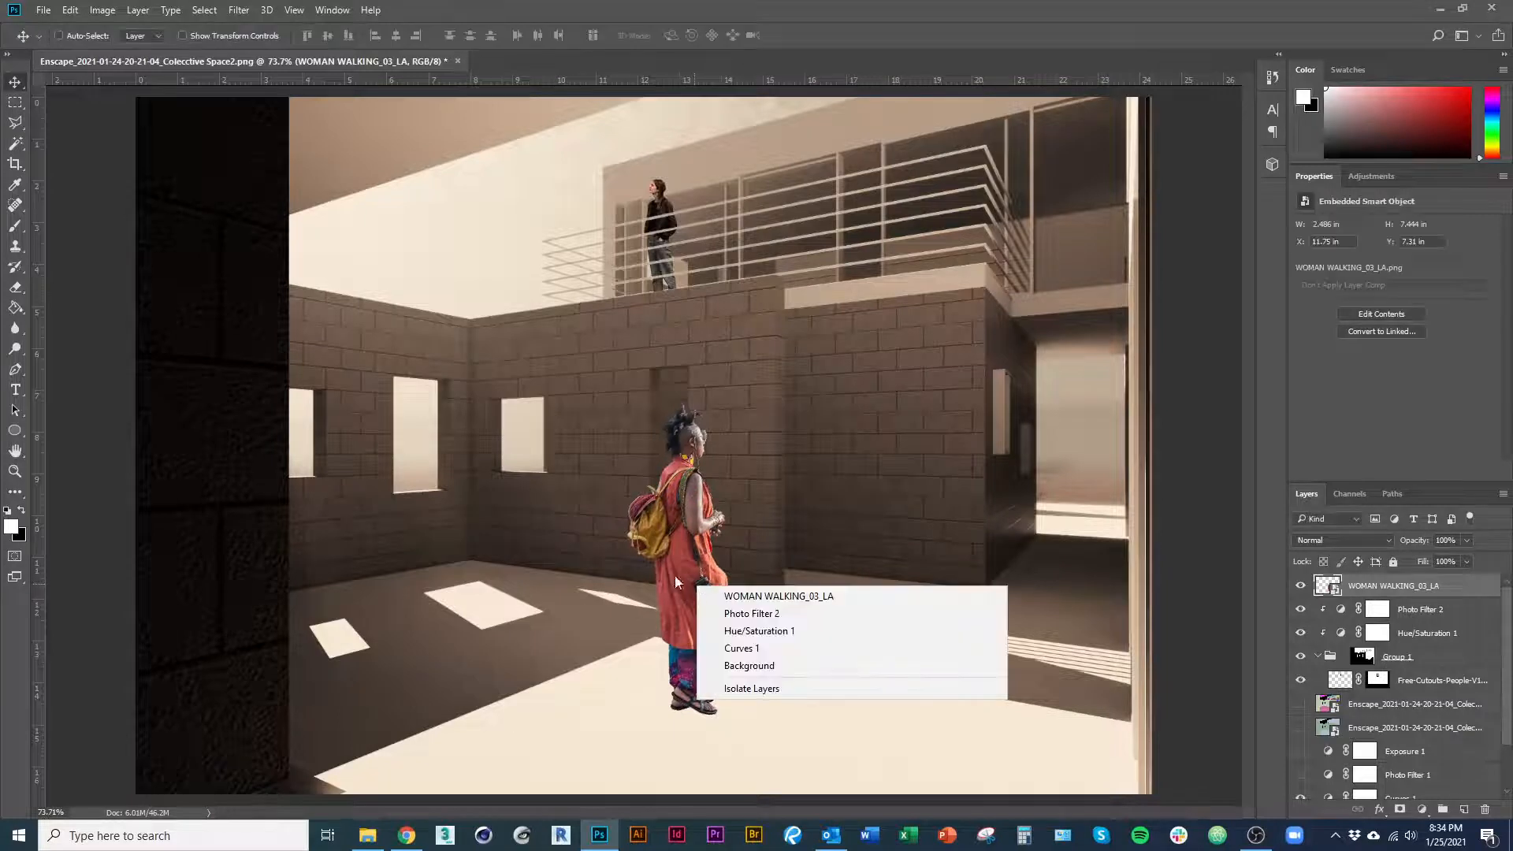
left_click(95, 183)
Flip the walking woman horizontally with Free Transform so she faces the opposite way.
left_click(17, 103)
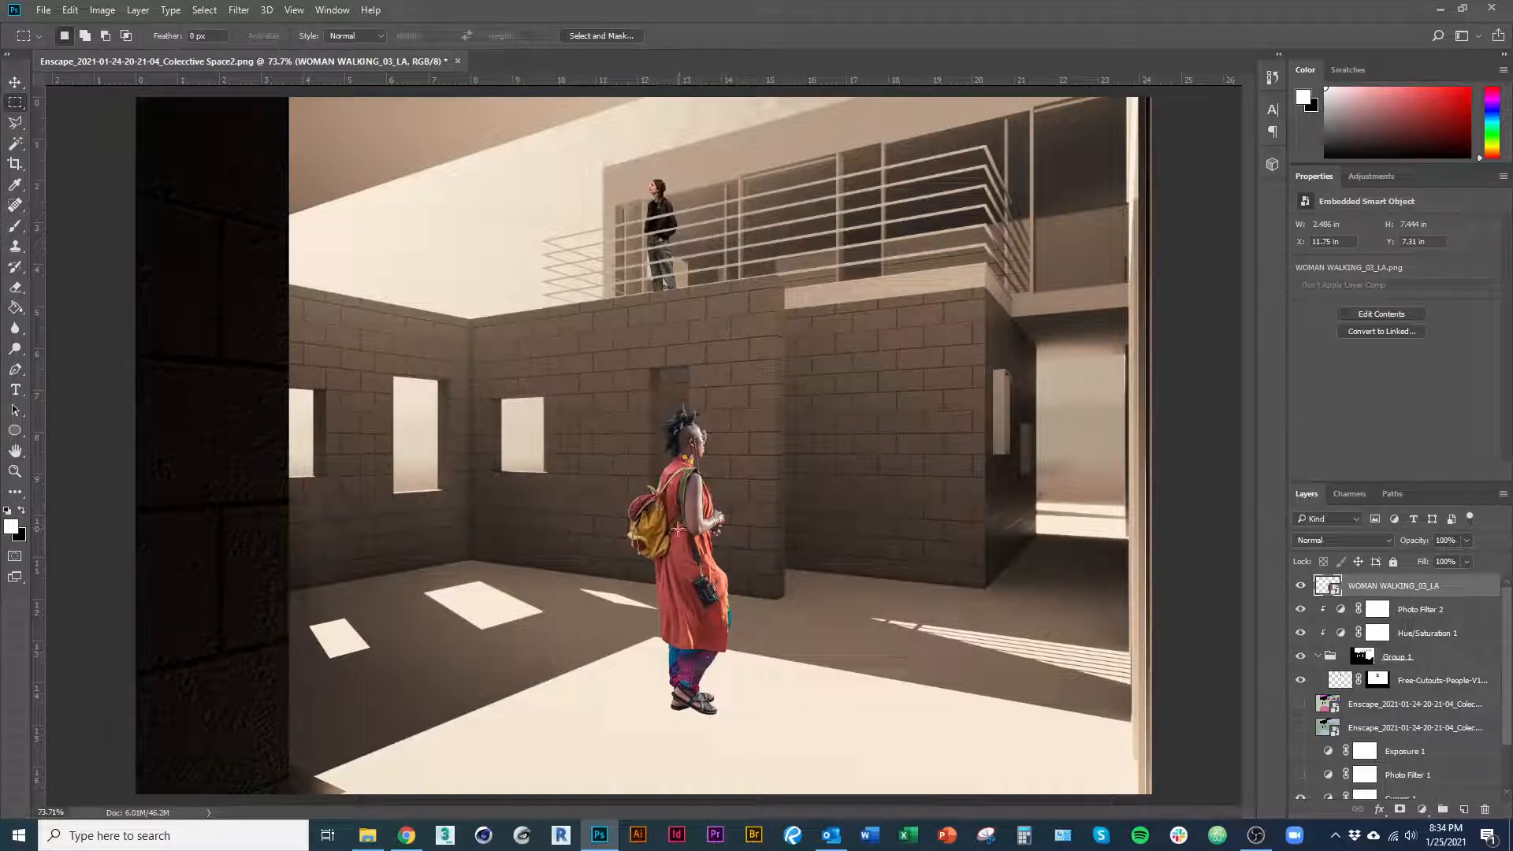
right_click(678, 528)
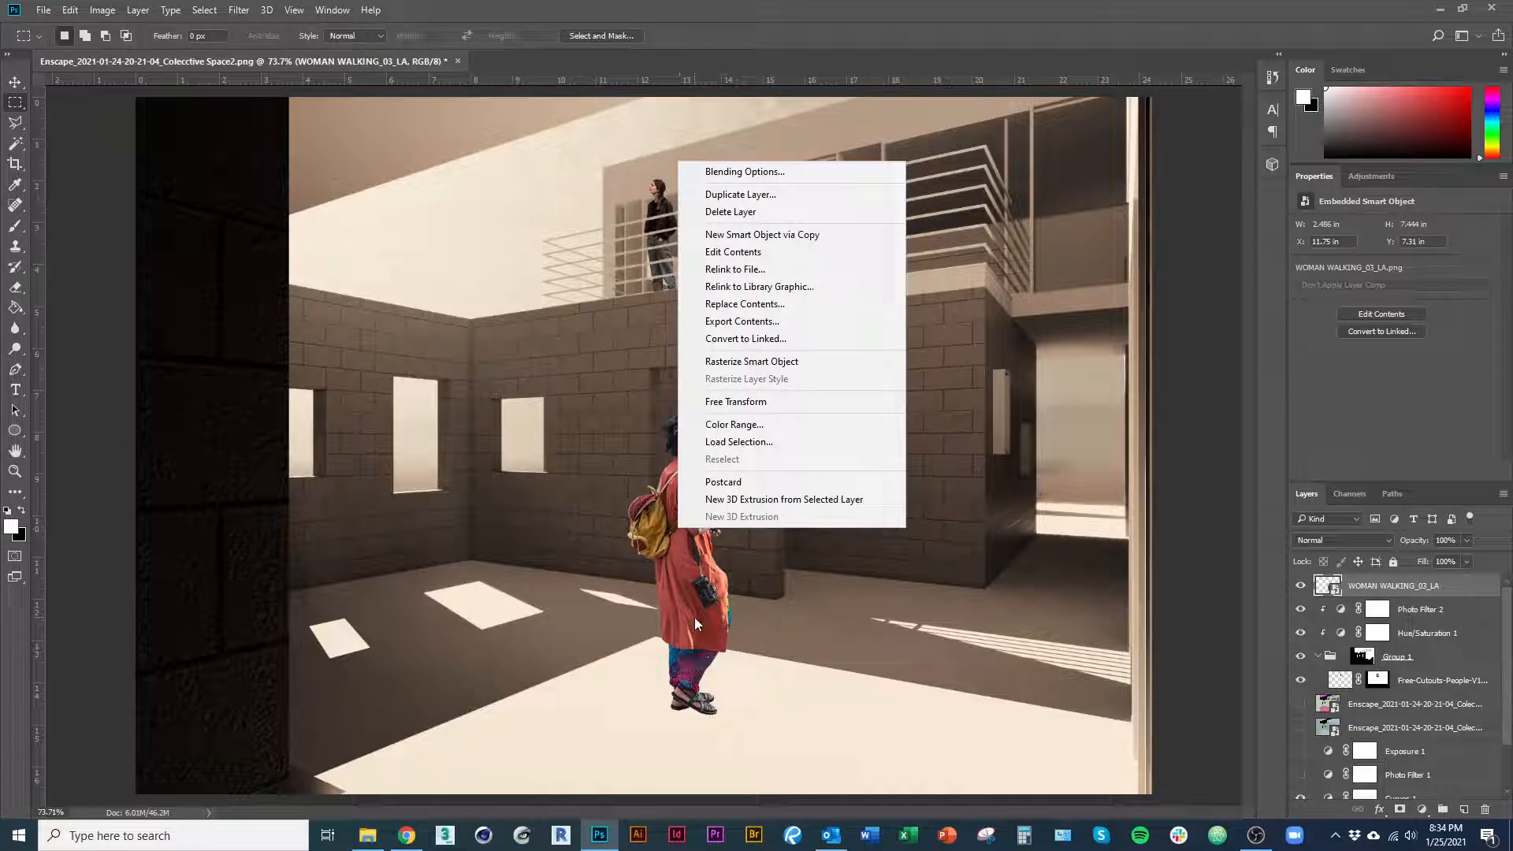
left_click(756, 405)
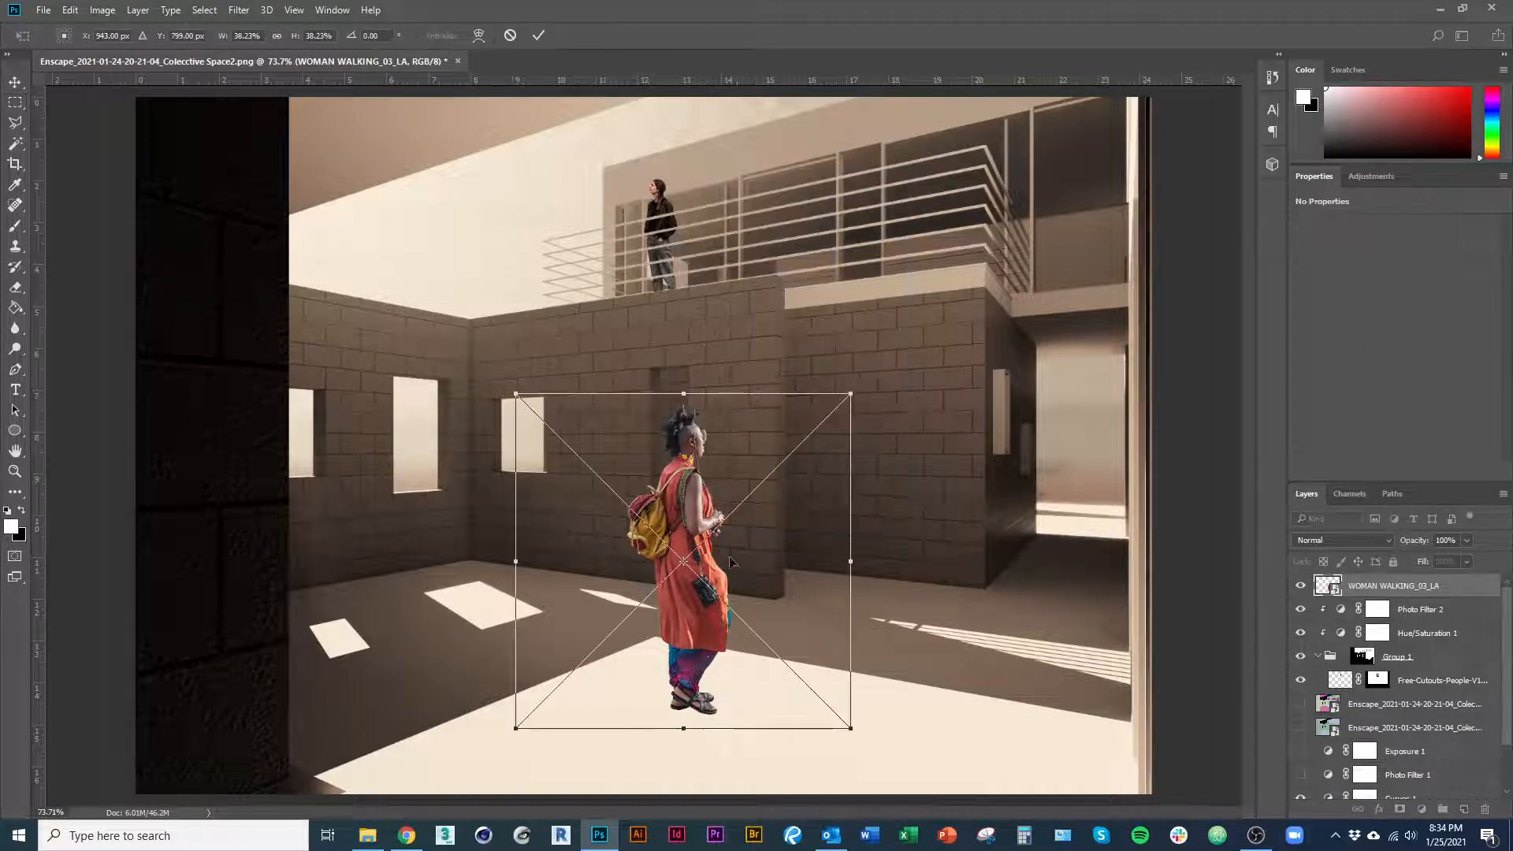
right_click(706, 569)
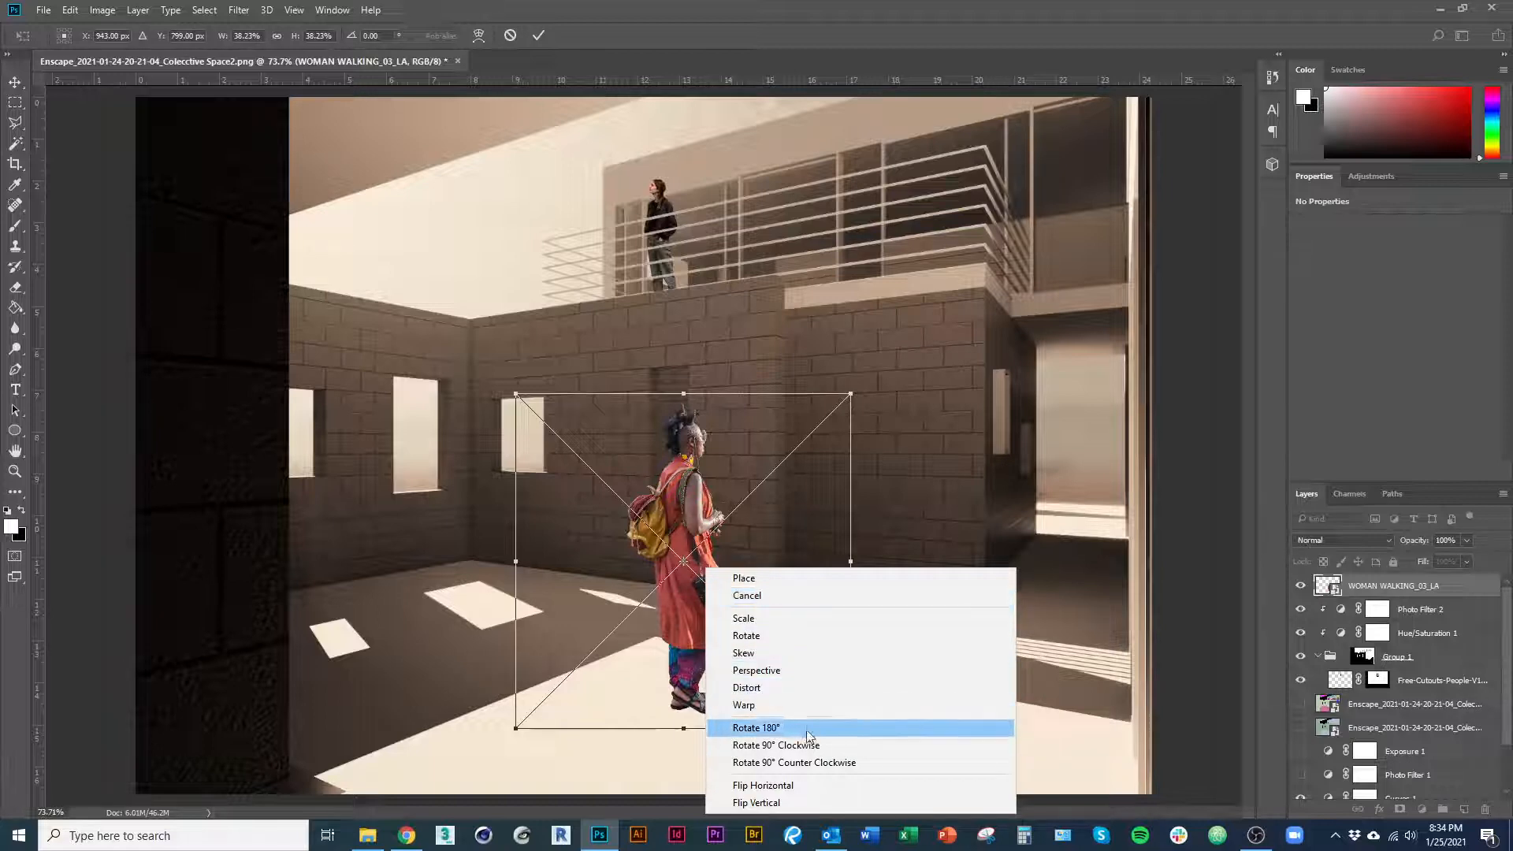
left_click(806, 801)
key("ctrl+z")
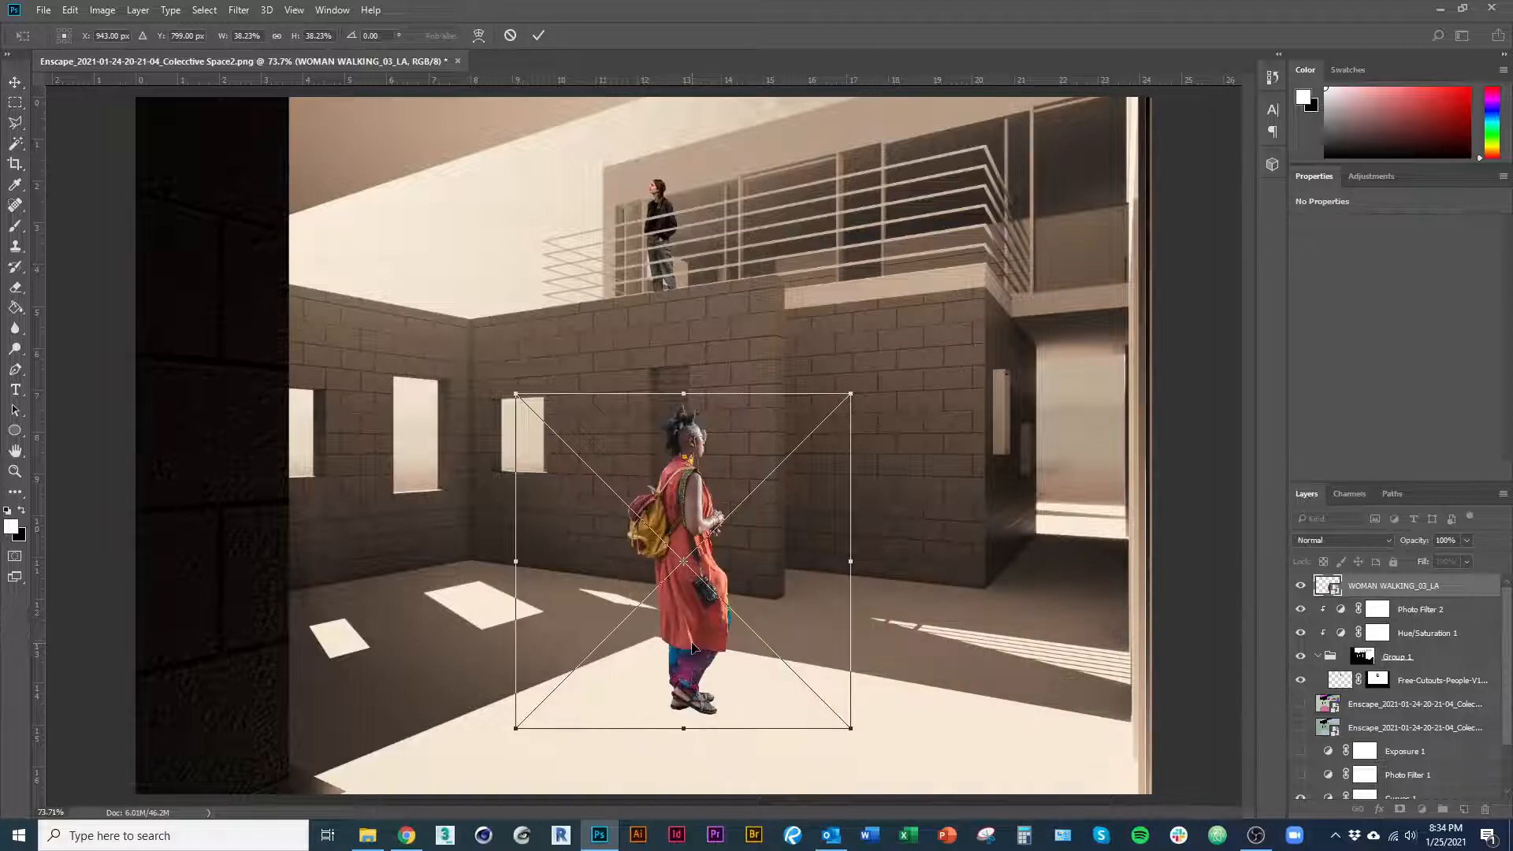
right_click(704, 626)
left_click(800, 582)
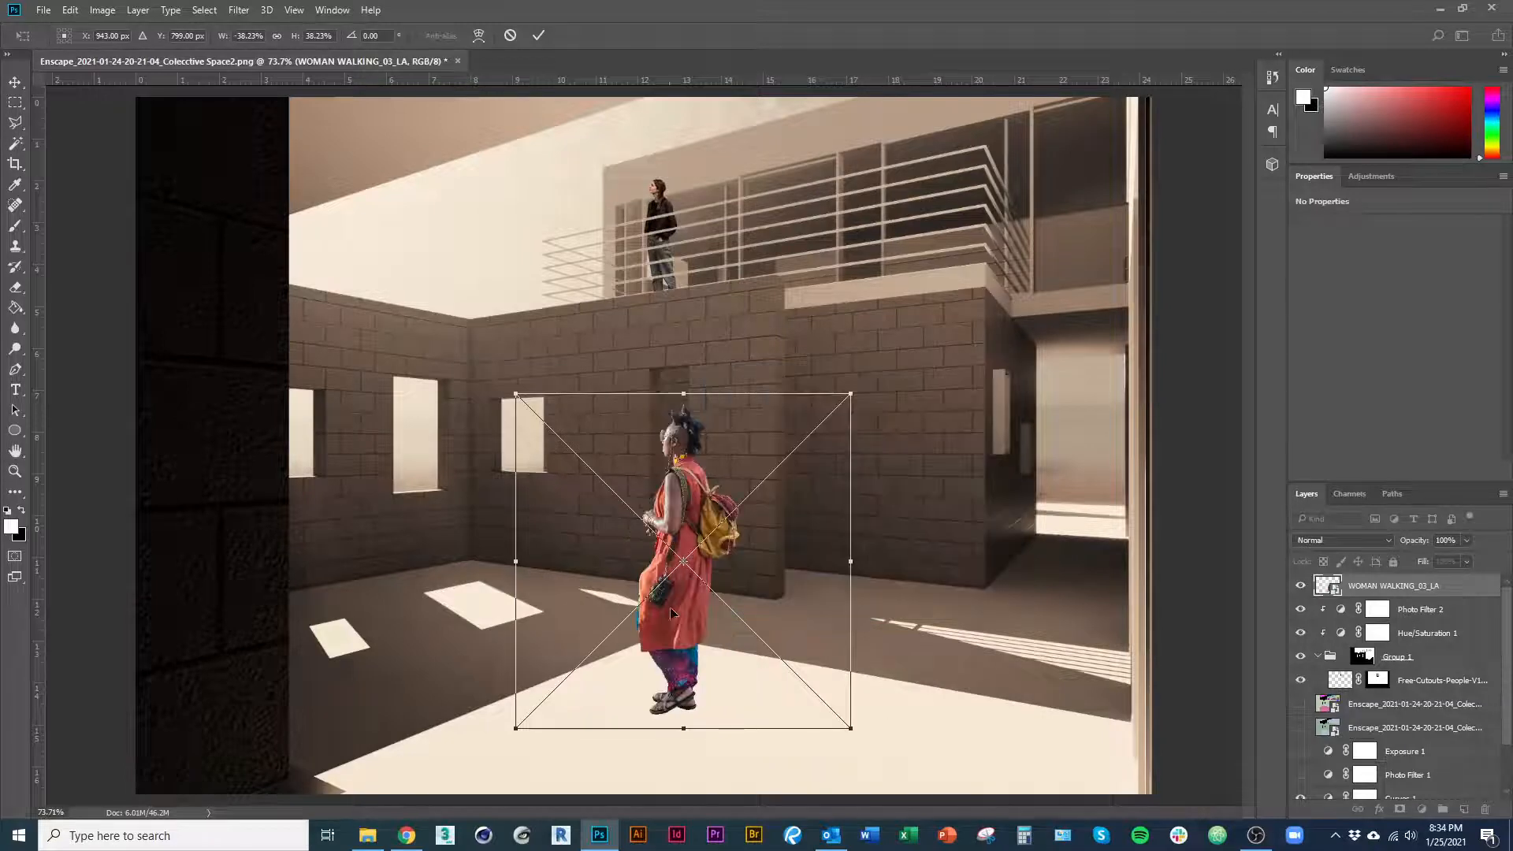
Scale the flipped woman down to about 34%, with her feet at the near corner of the sunlit floor patch.
left_click_drag(689, 615, 709, 604)
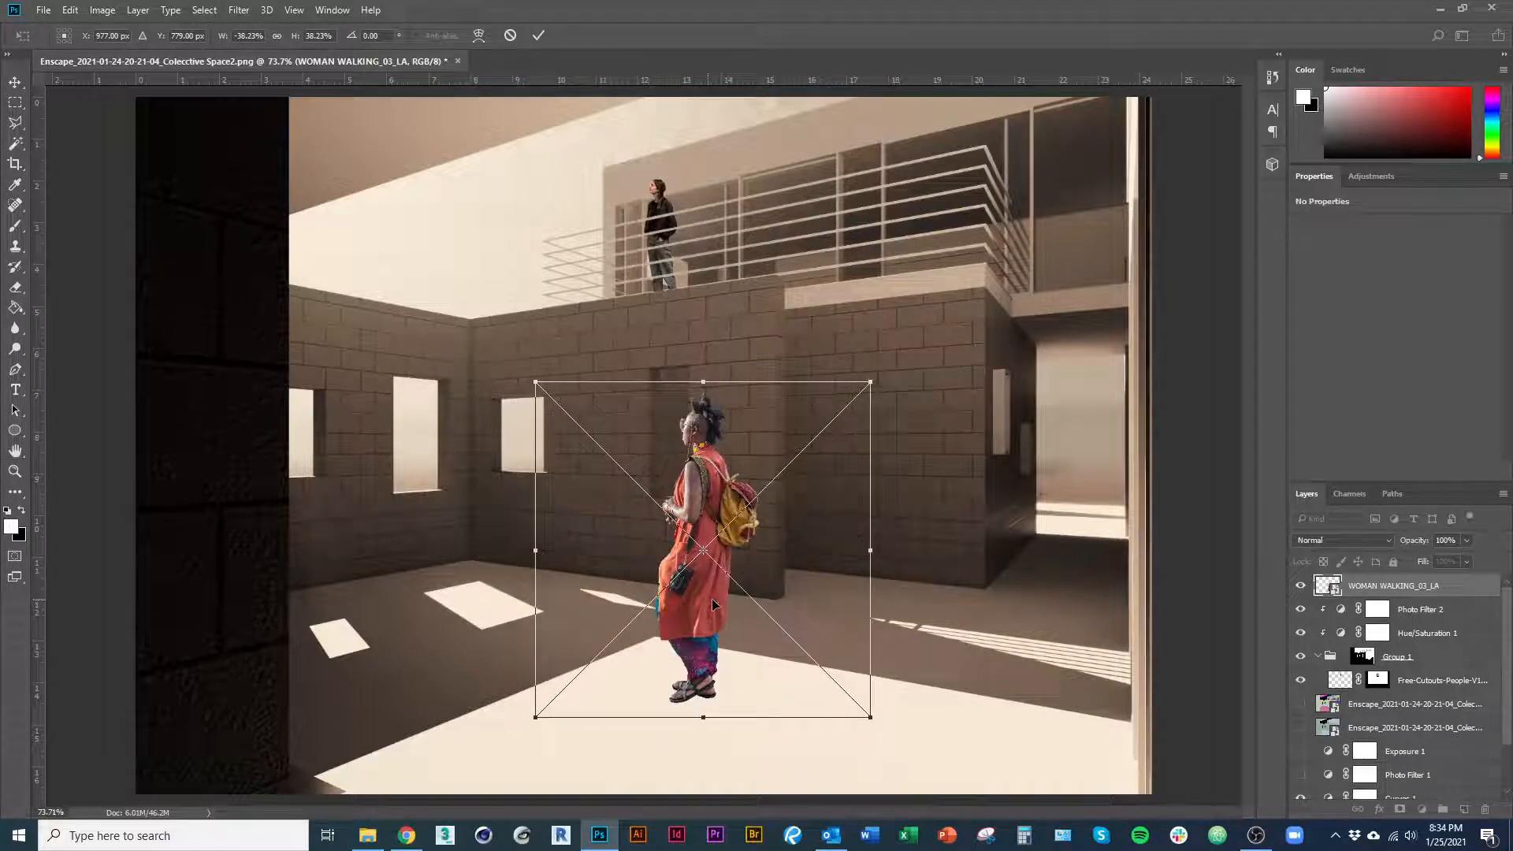
left_click_drag(647, 693, 628, 705)
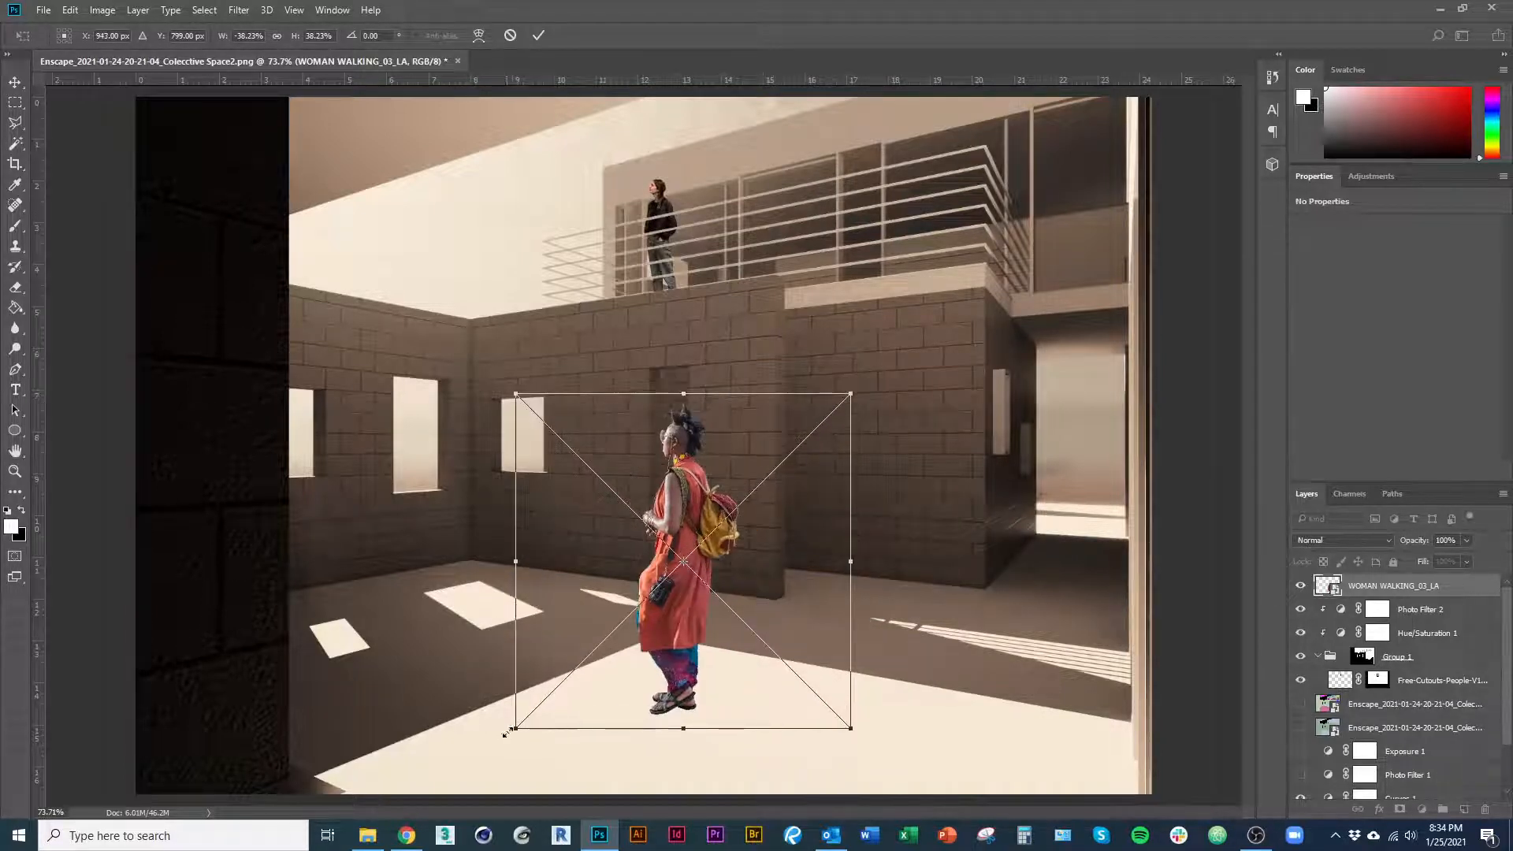
left_click_drag(506, 733, 573, 718)
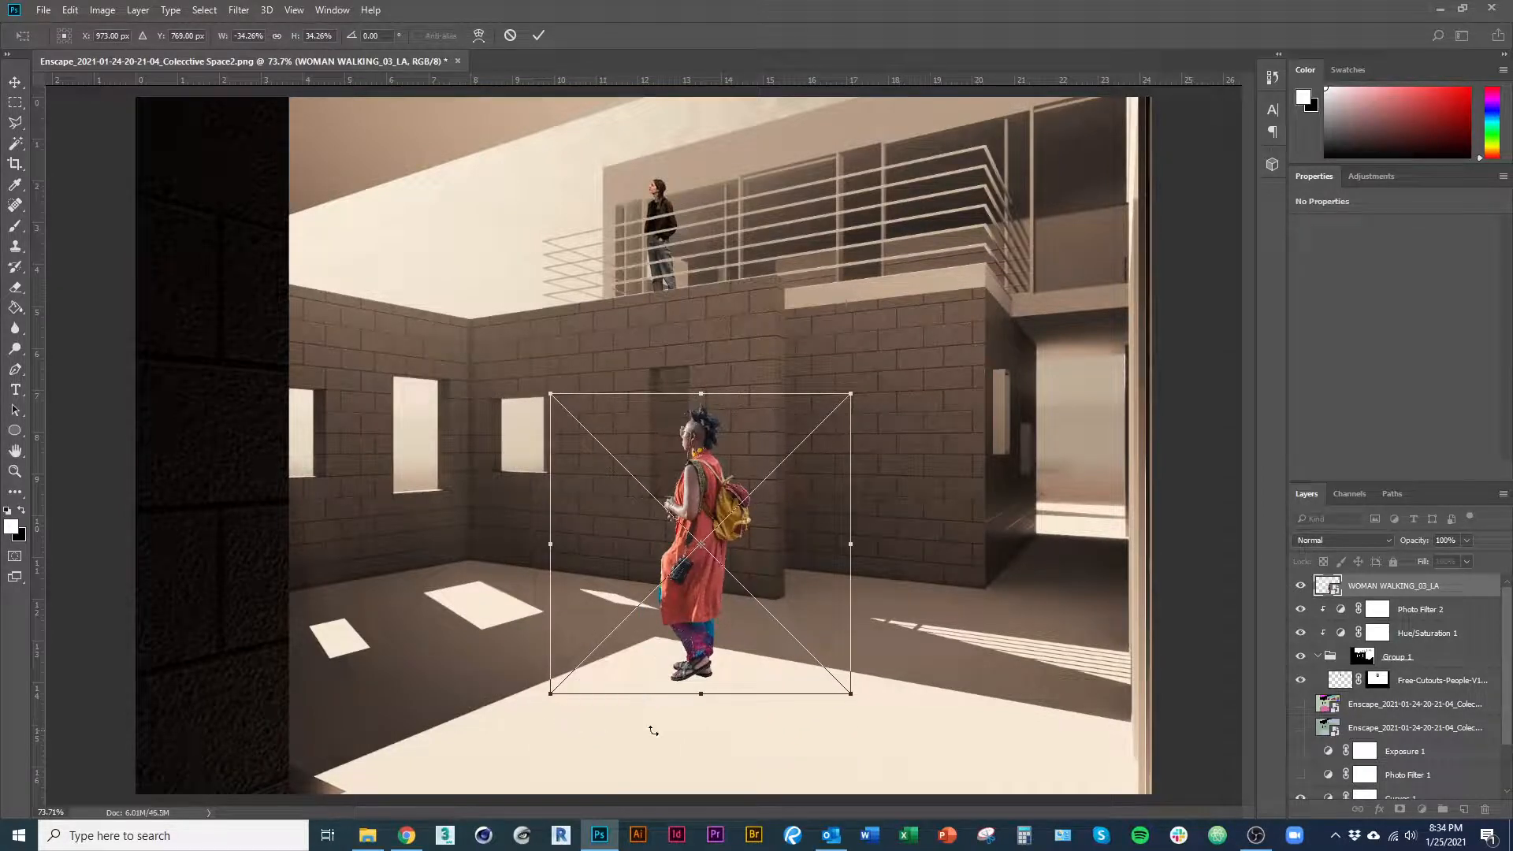
key("m")
left_click_drag(708, 553, 716, 602)
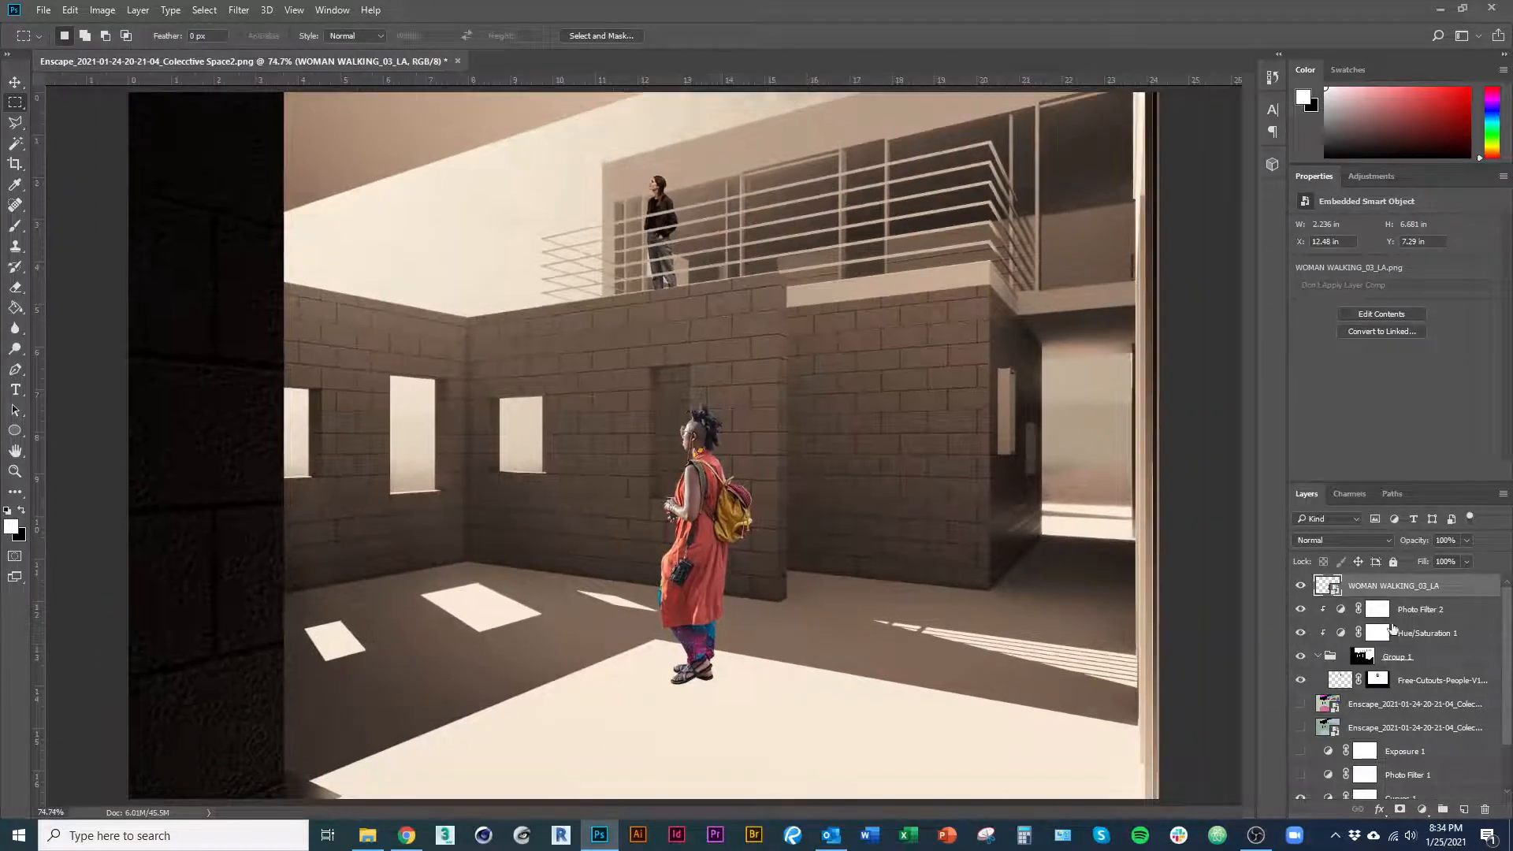
Duplicate the Photo Filter 2 adjustment above the walking woman and clip the copy to her layer.
left_click(1419, 610)
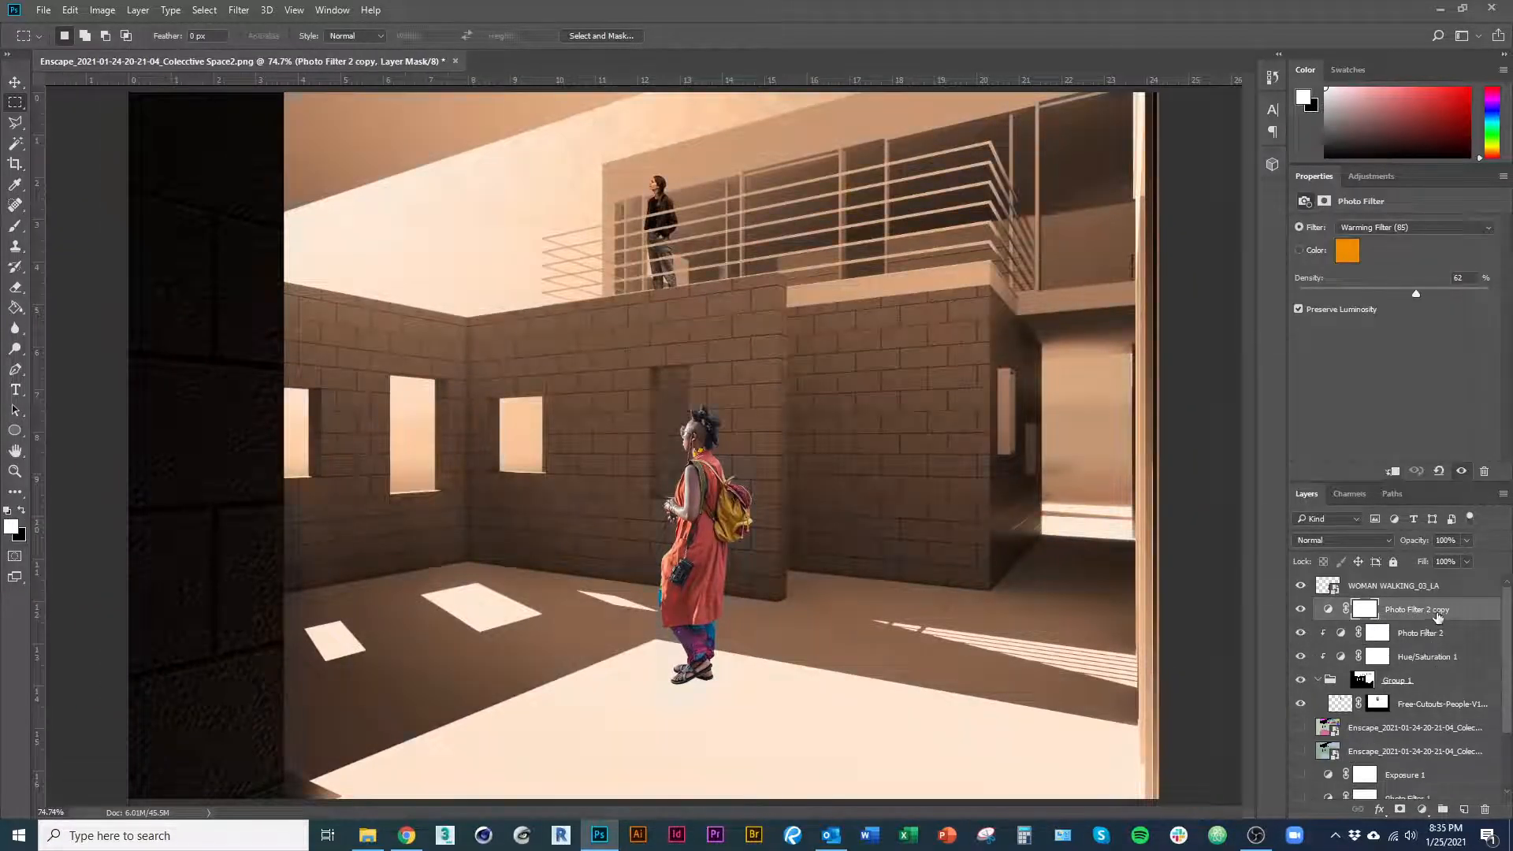
left_click_drag(1439, 619, 1423, 587)
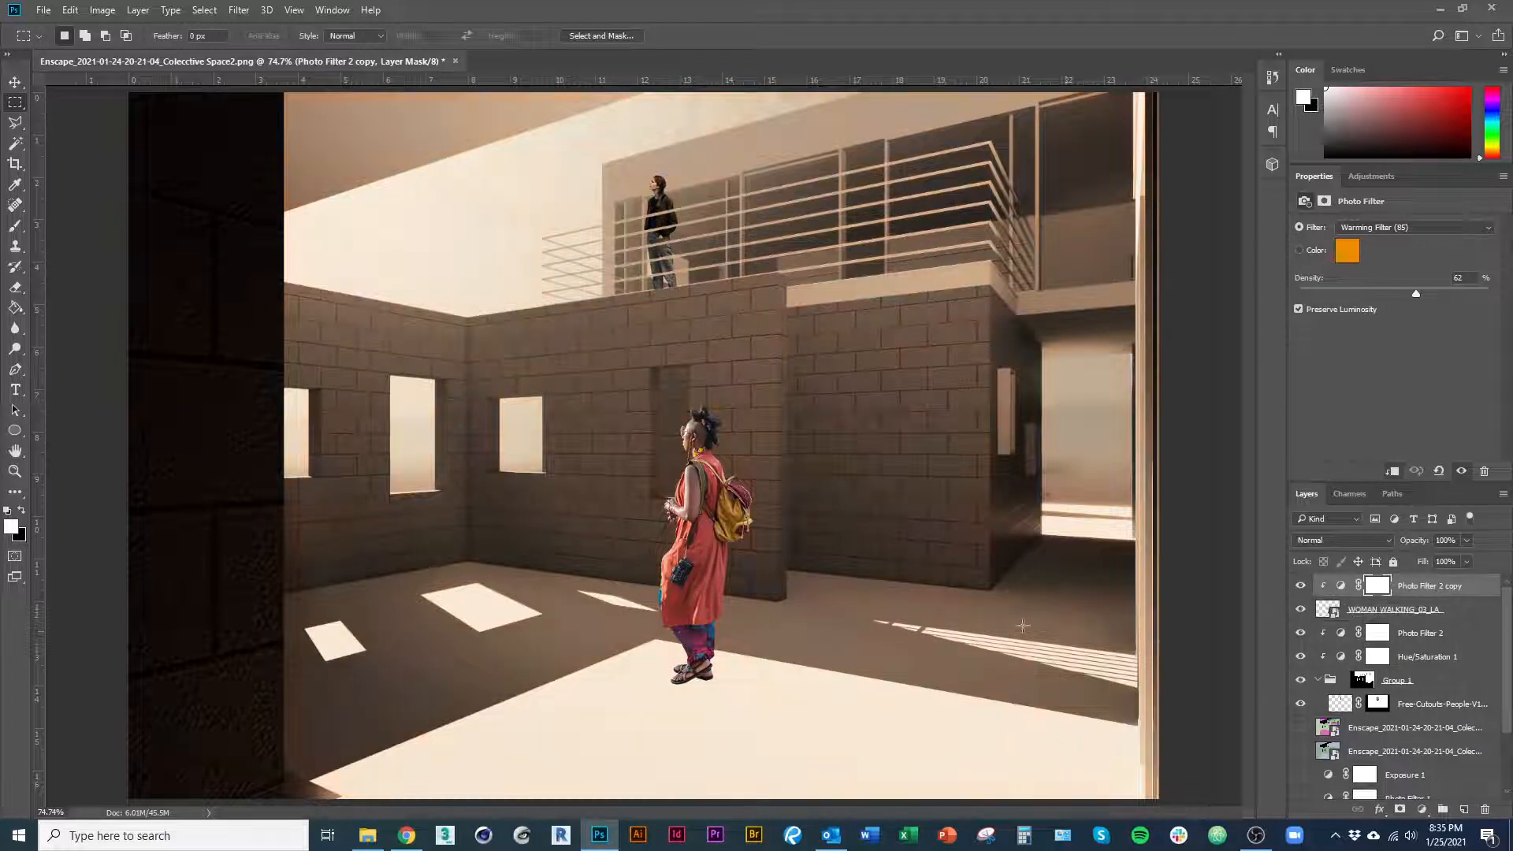
scroll(723, 544, "up", 2)
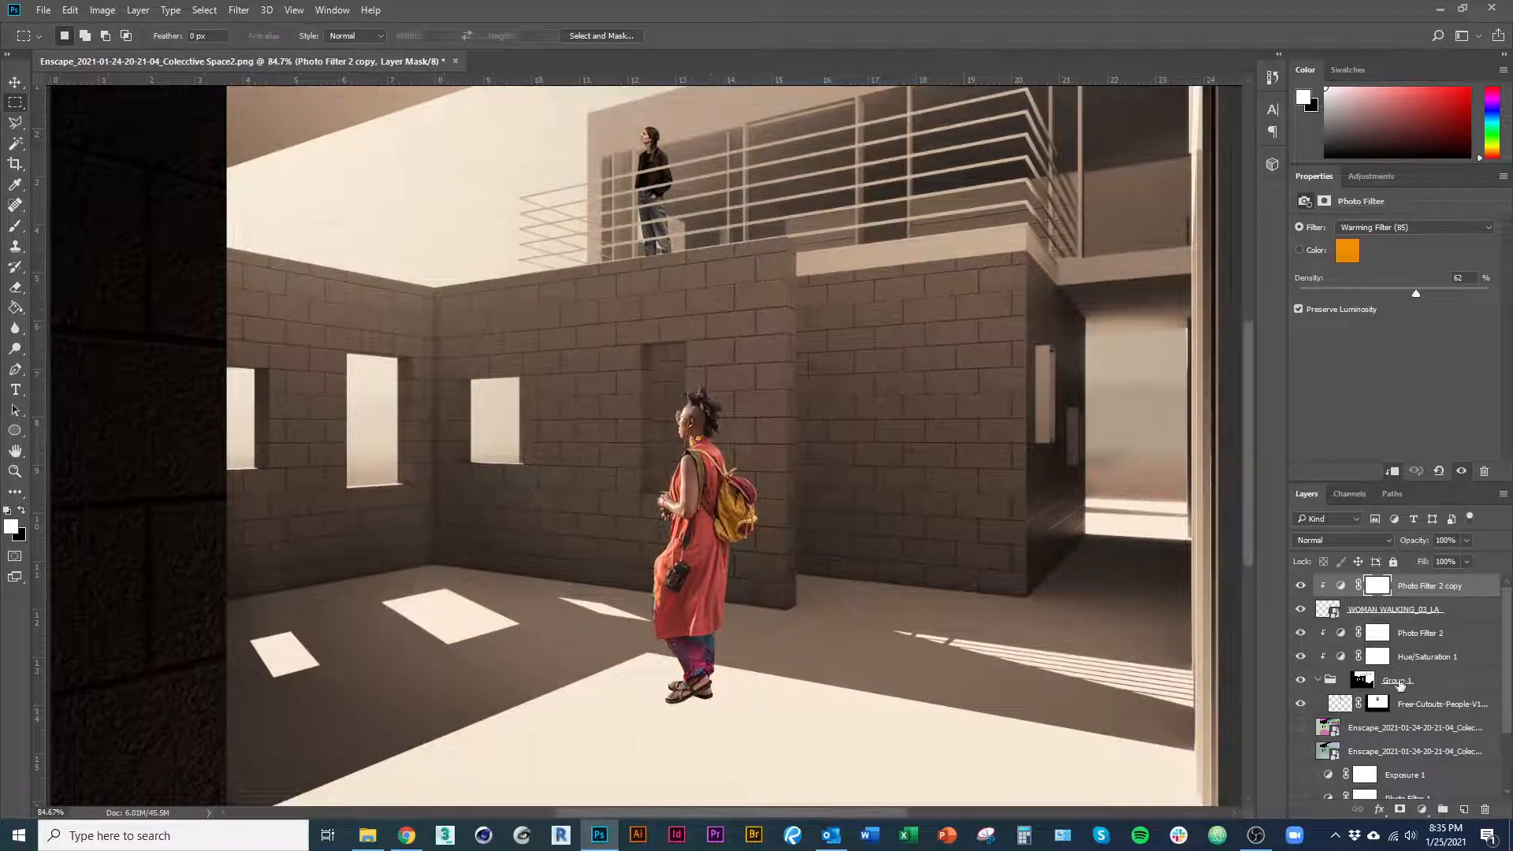
Duplicate Hue/Saturation 1 directly above the walking woman, clipped to her layer, and clip Photo Filter 2 back to Group 1.
left_click(1430, 664)
left_click_drag(1439, 666, 1408, 615)
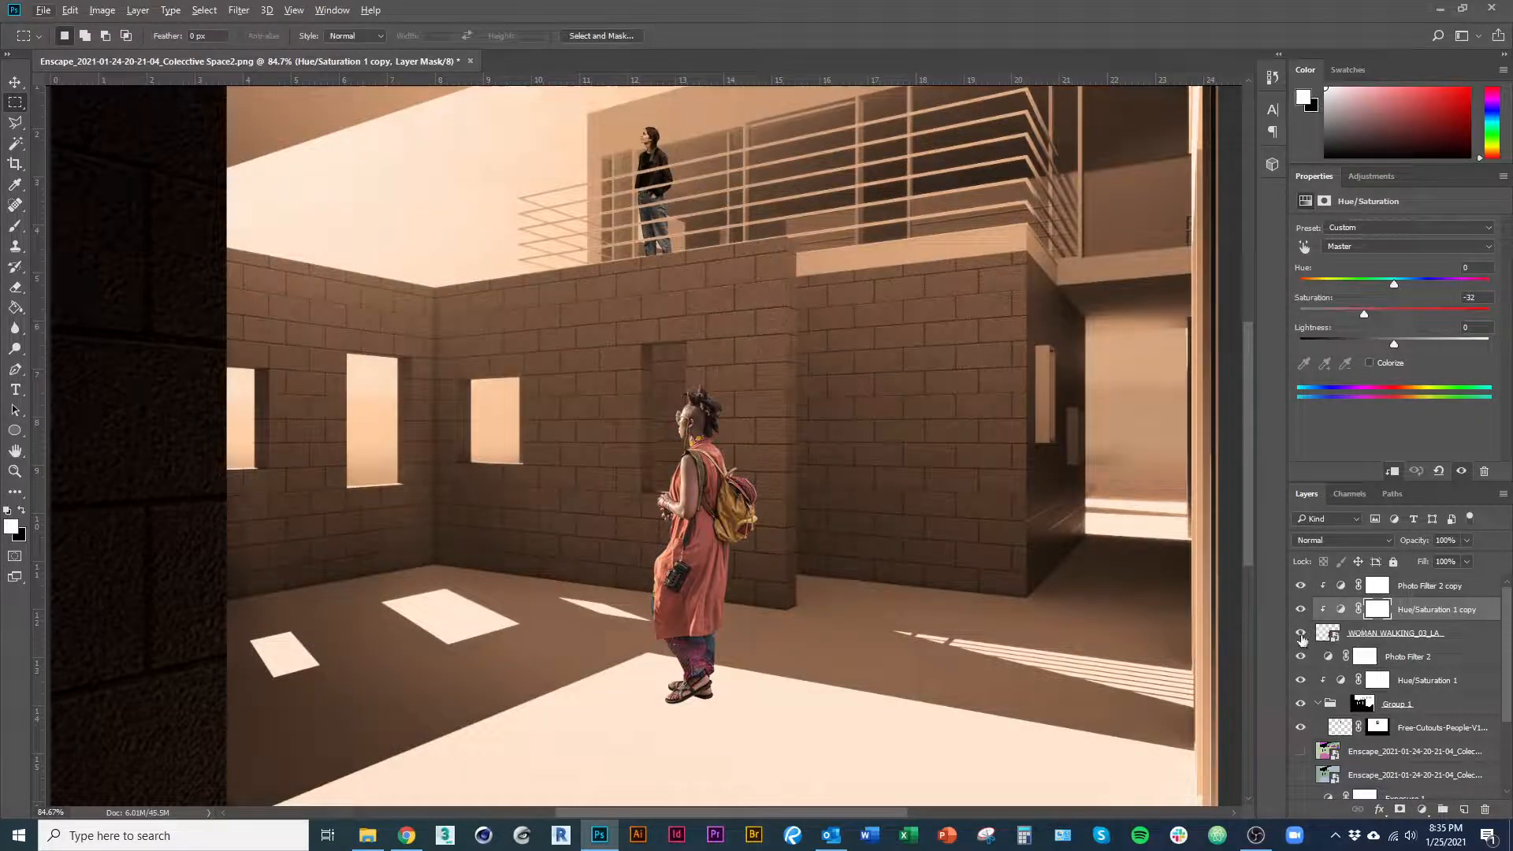
left_click(1301, 635)
left_click(1301, 635)
left_click(1433, 665, "alt")
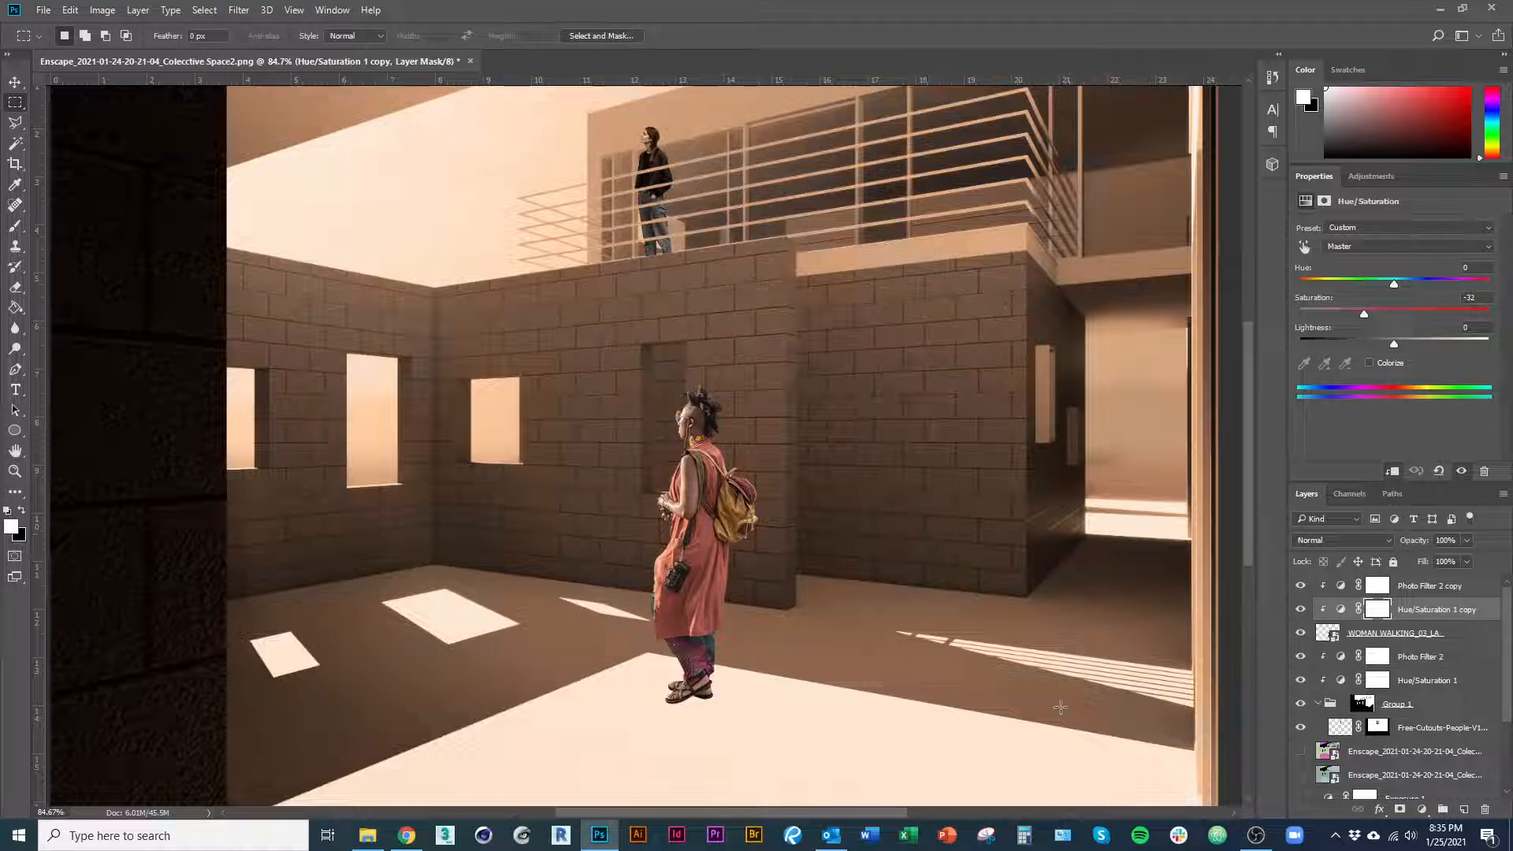
Select the walking woman's layer and examine her scale, colour and lighting against the rest of the scene.
scroll(562, 509, "down", 2)
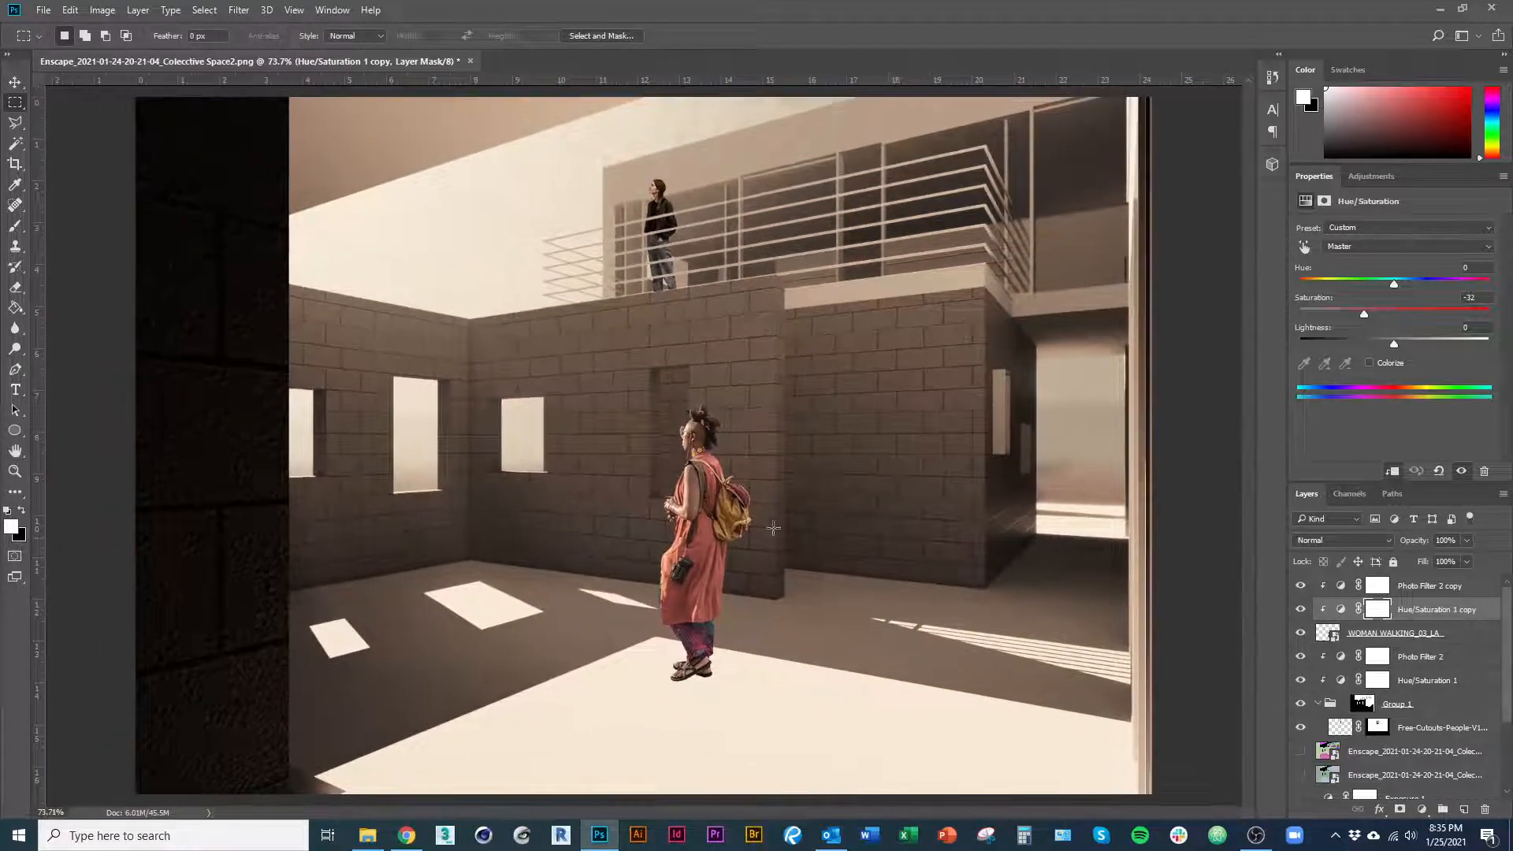
scroll(691, 624, "up", 2)
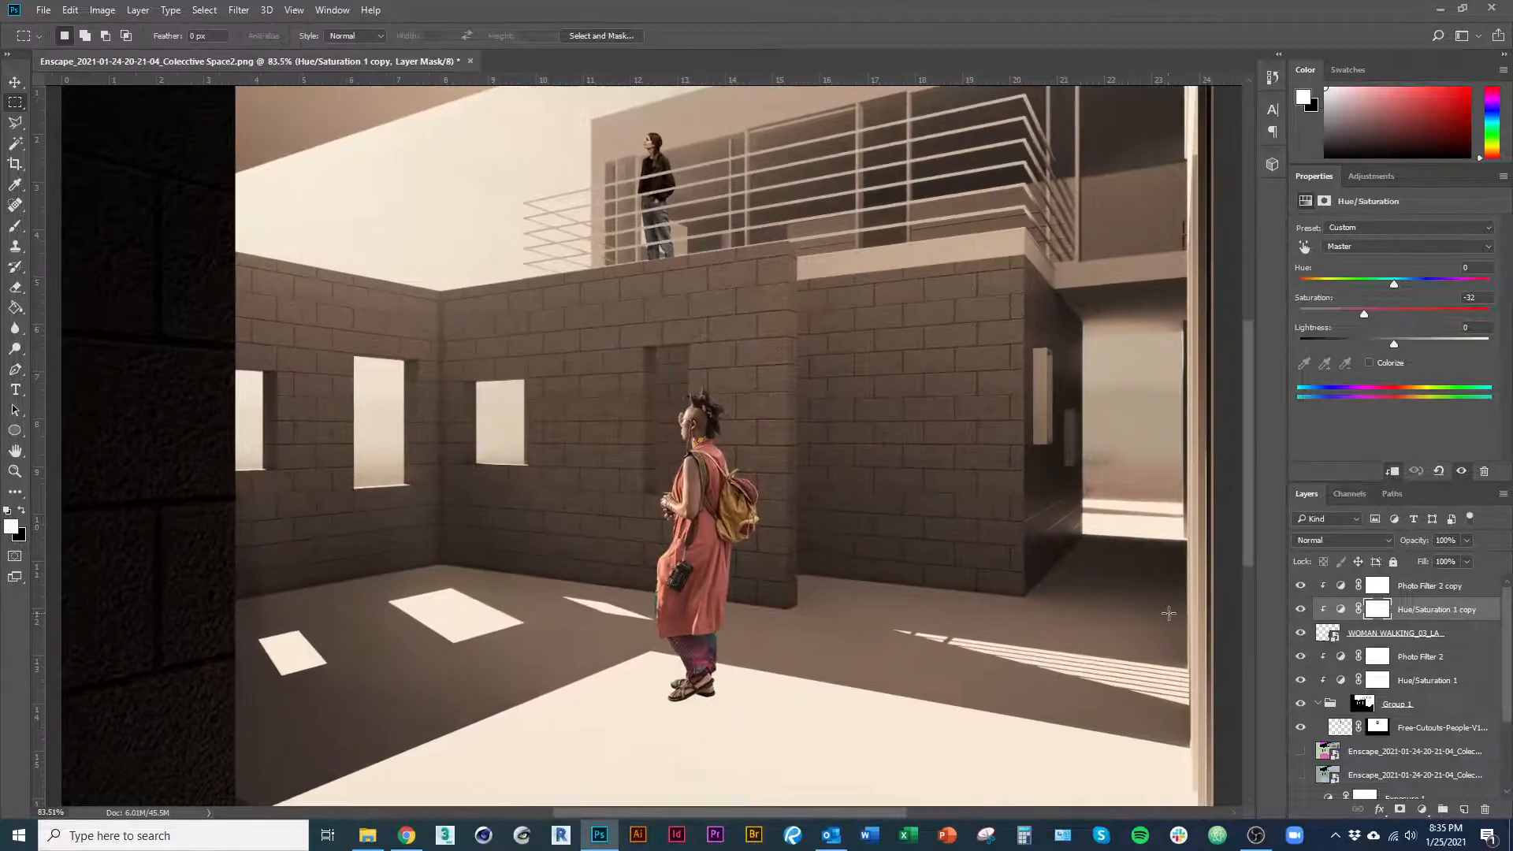
left_click(1350, 639)
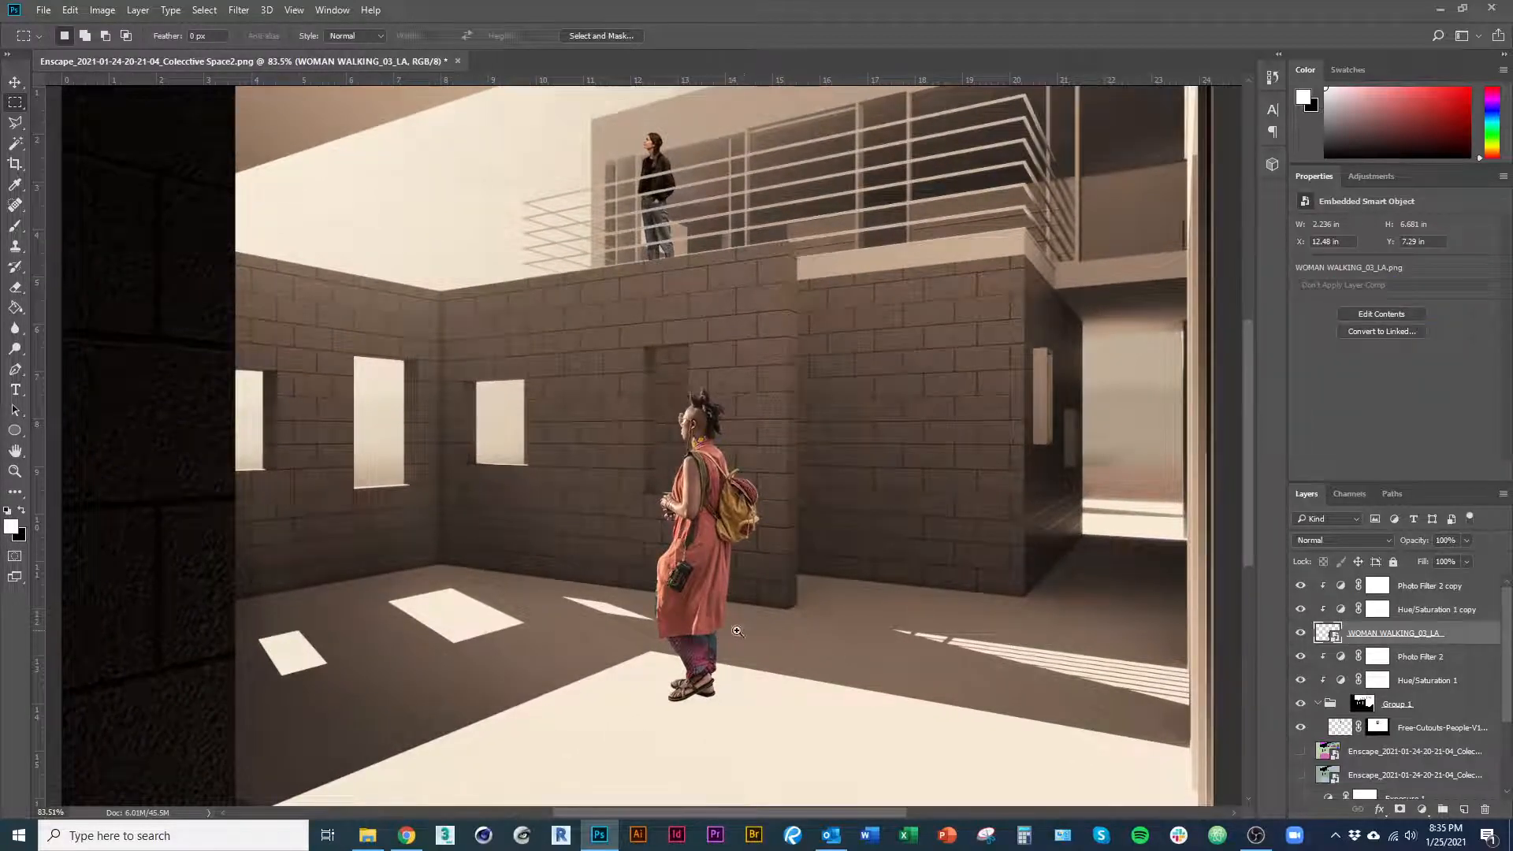
scroll(738, 632, "up", 4)
scroll(737, 631, "down", 2)
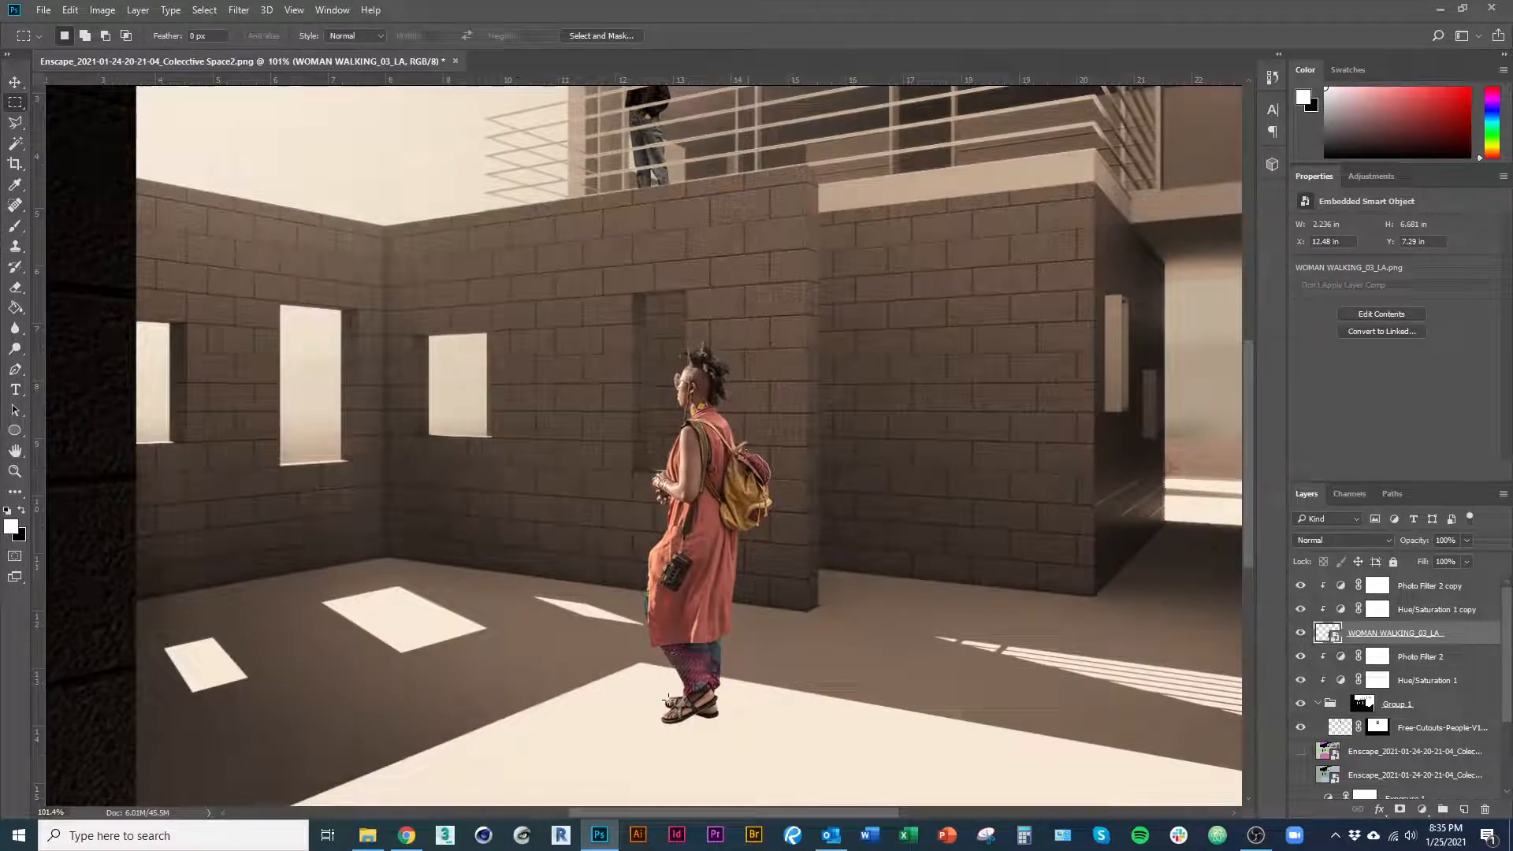
scroll(693, 487, "down", 3)
scroll(736, 535, "up", 2)
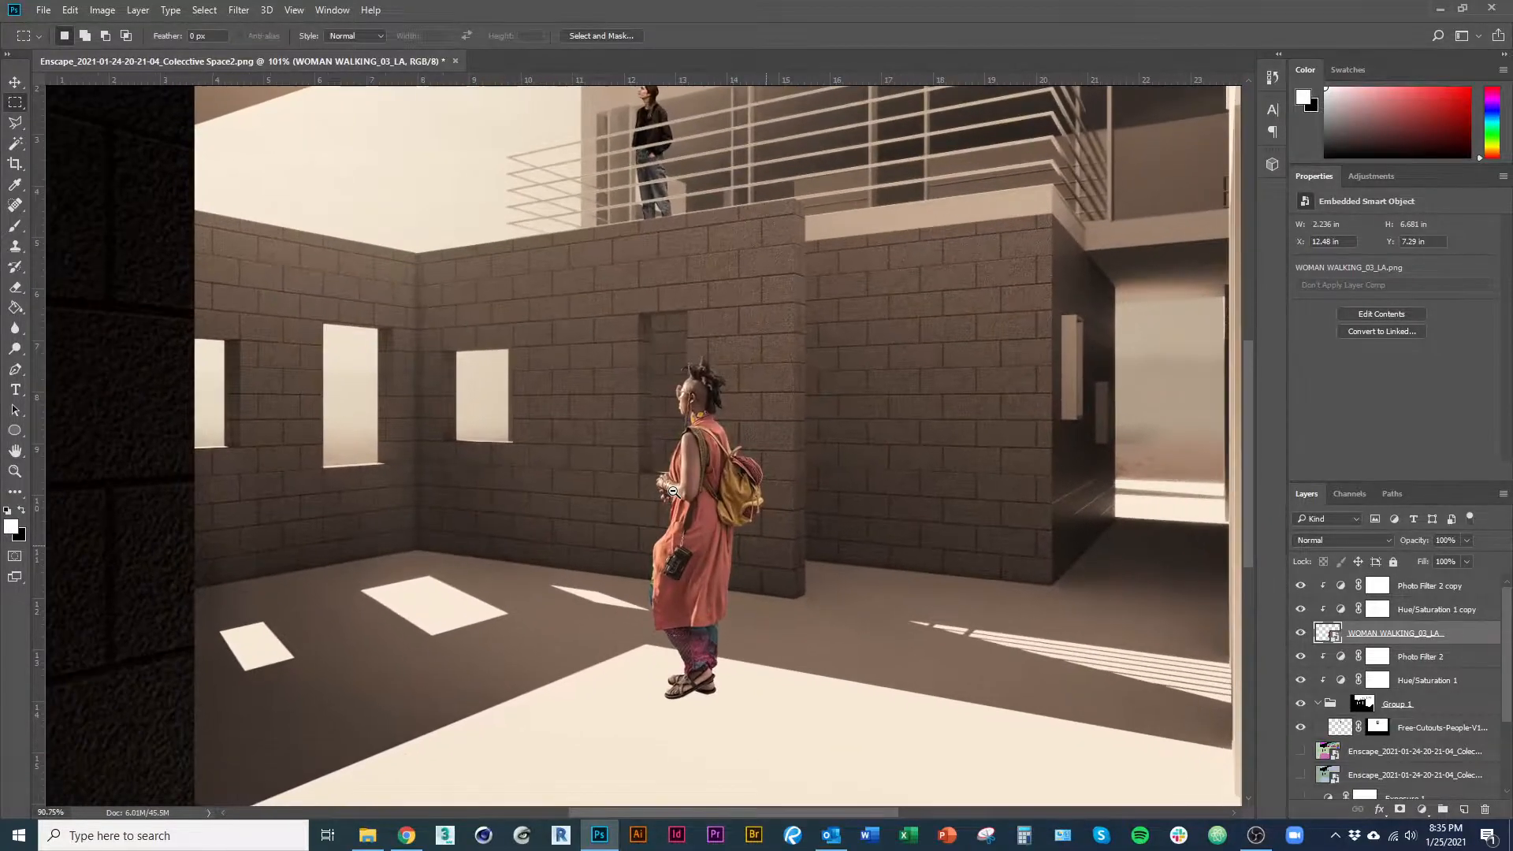
scroll(754, 544, "down", 2)
scroll(724, 299, "up", 1)
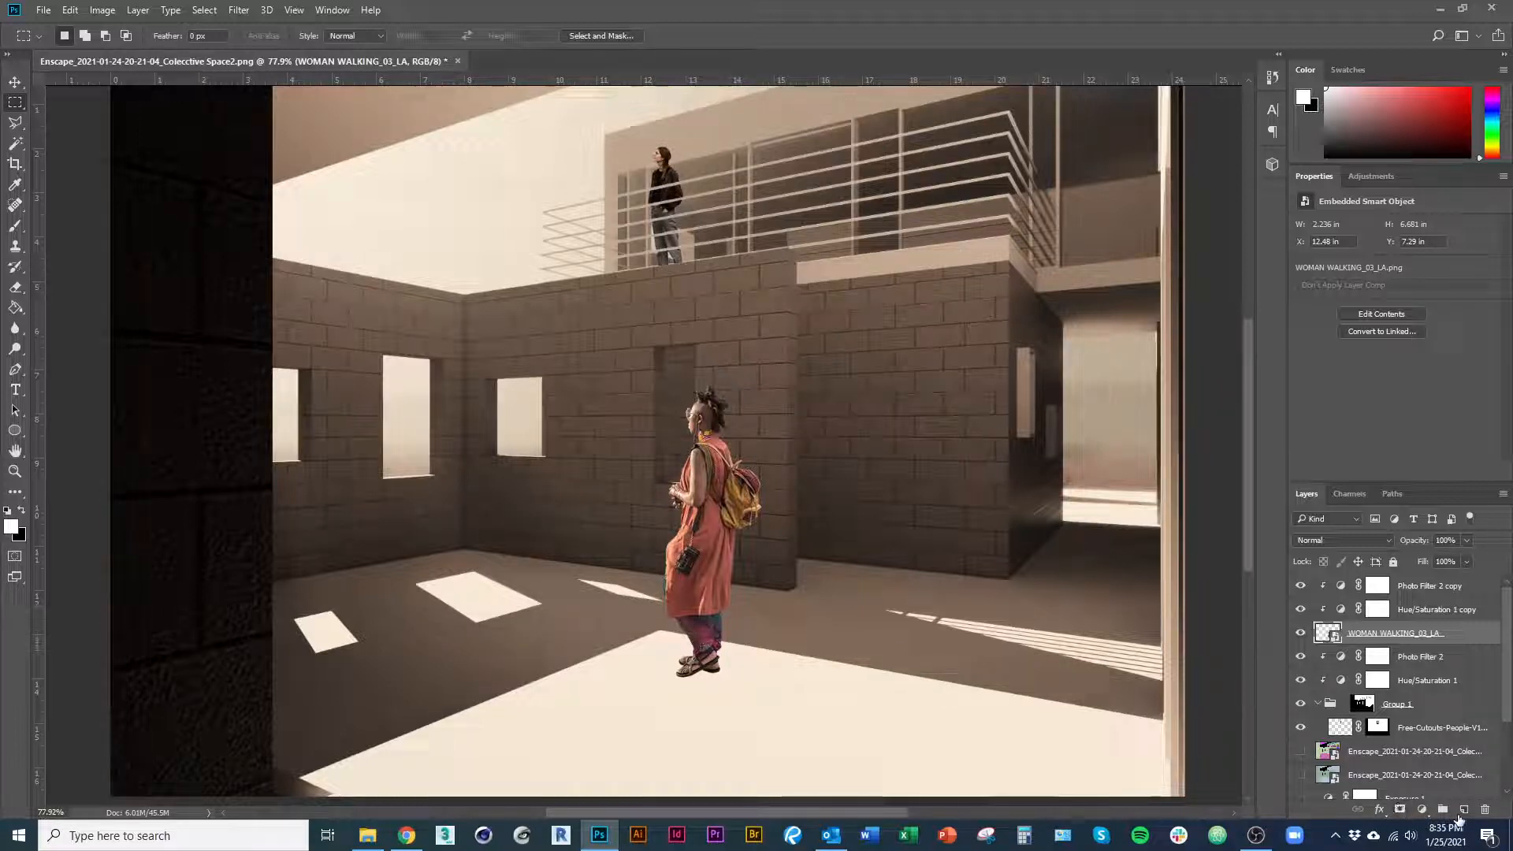
Add a new empty layer at the top of the stack and release it from the clipping group.
left_click(1464, 809)
left_click_drag(1373, 632, 1375, 579)
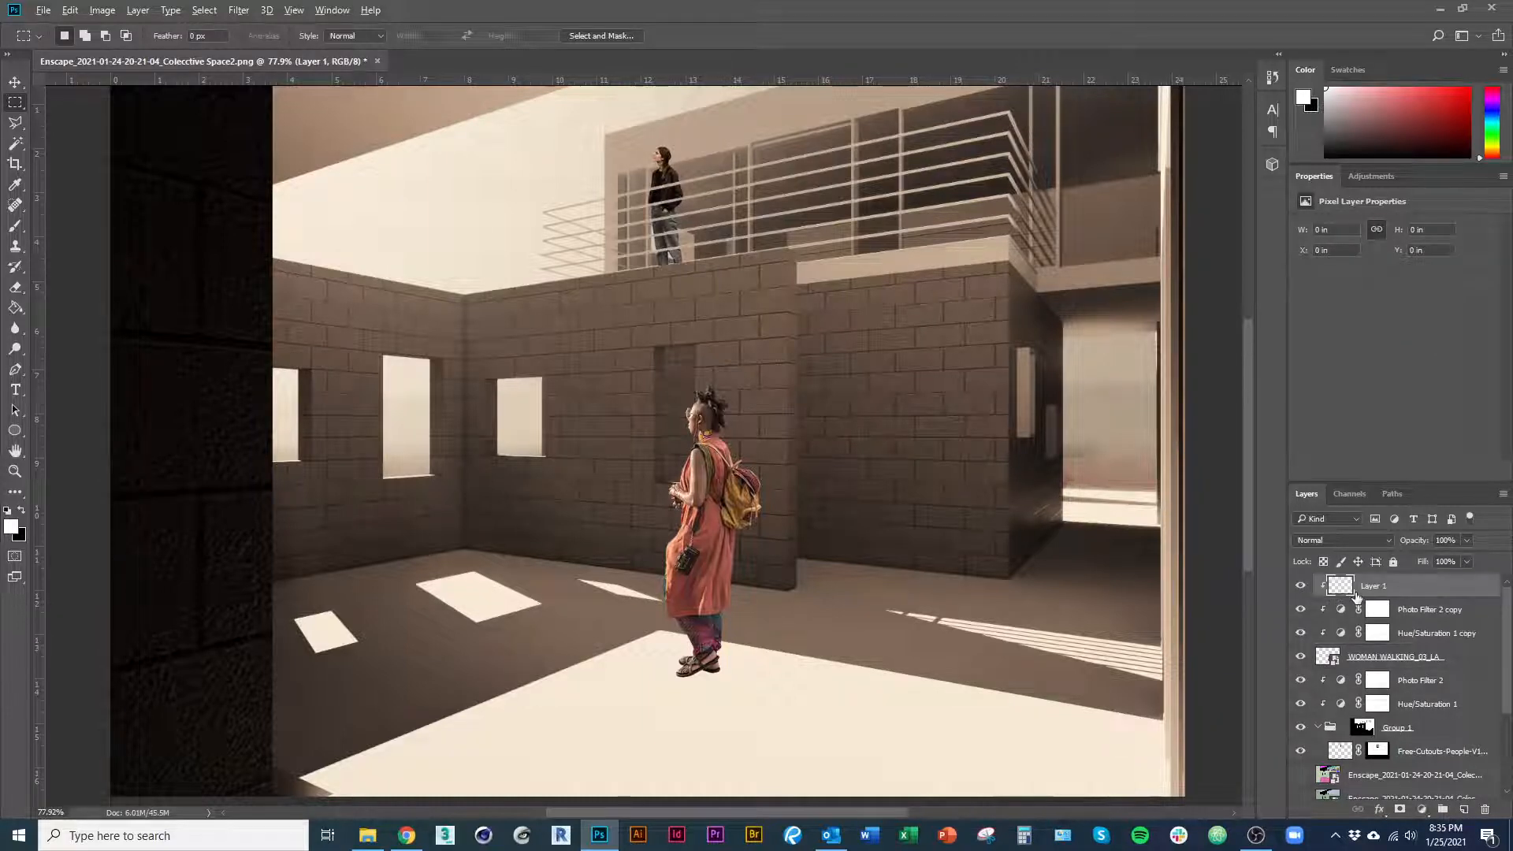
left_click(1354, 598, "alt")
Paint a soft white highlight stroke with the Brush tool along the walking woman's front edge on Layer 1.
key("b")
mouse_move(733, 416)
left_mouse_down()
mouse_move(764, 455)
mouse_move(805, 451)
left_mouse_up()
left_click_drag(300, 513, 300, 522)
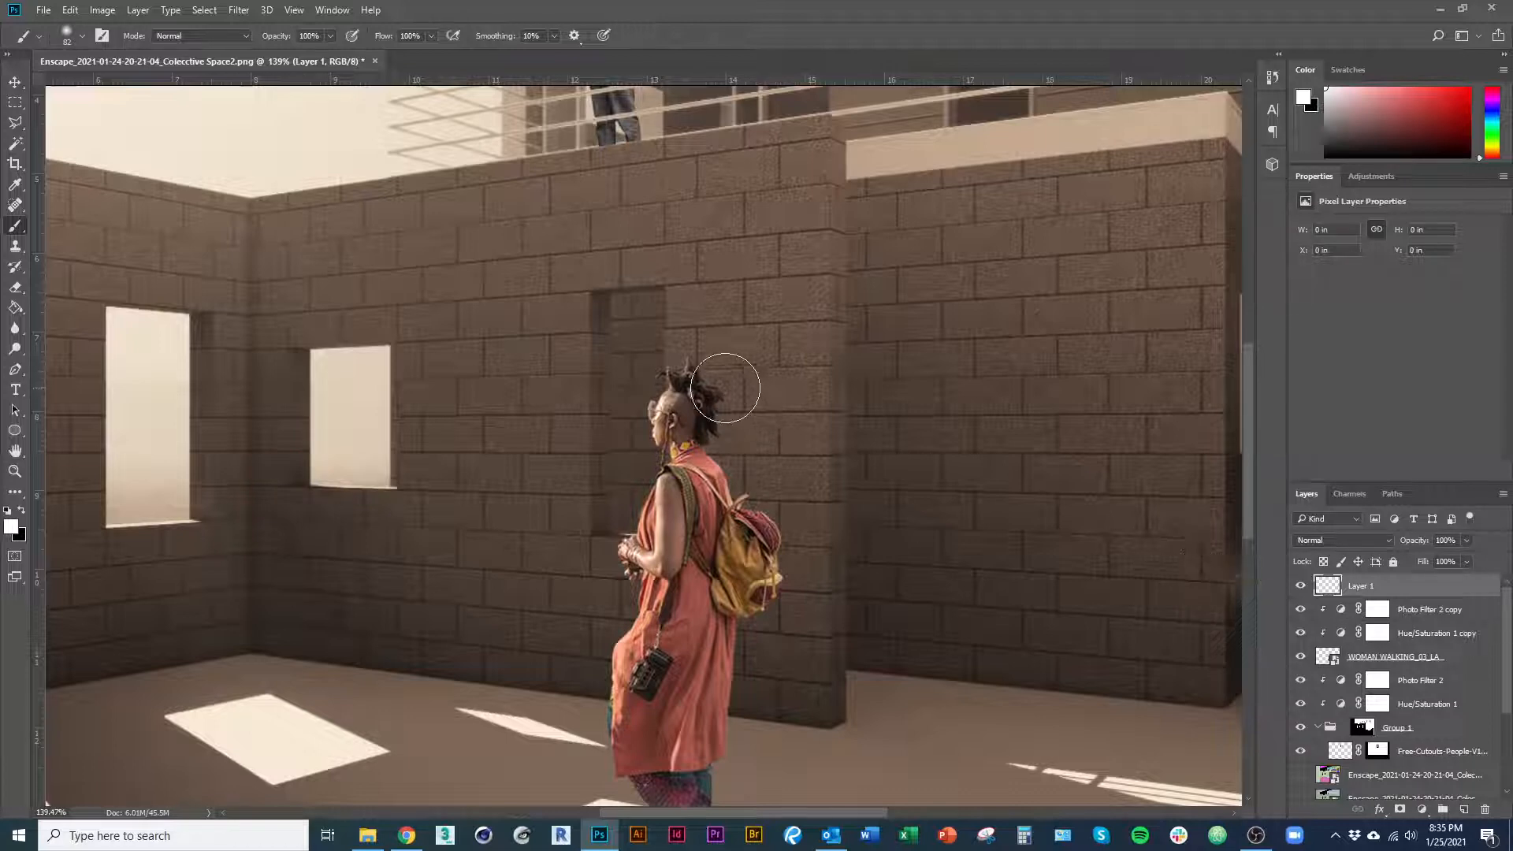
left_click_drag(726, 388, 775, 481)
key("ctrl+z")
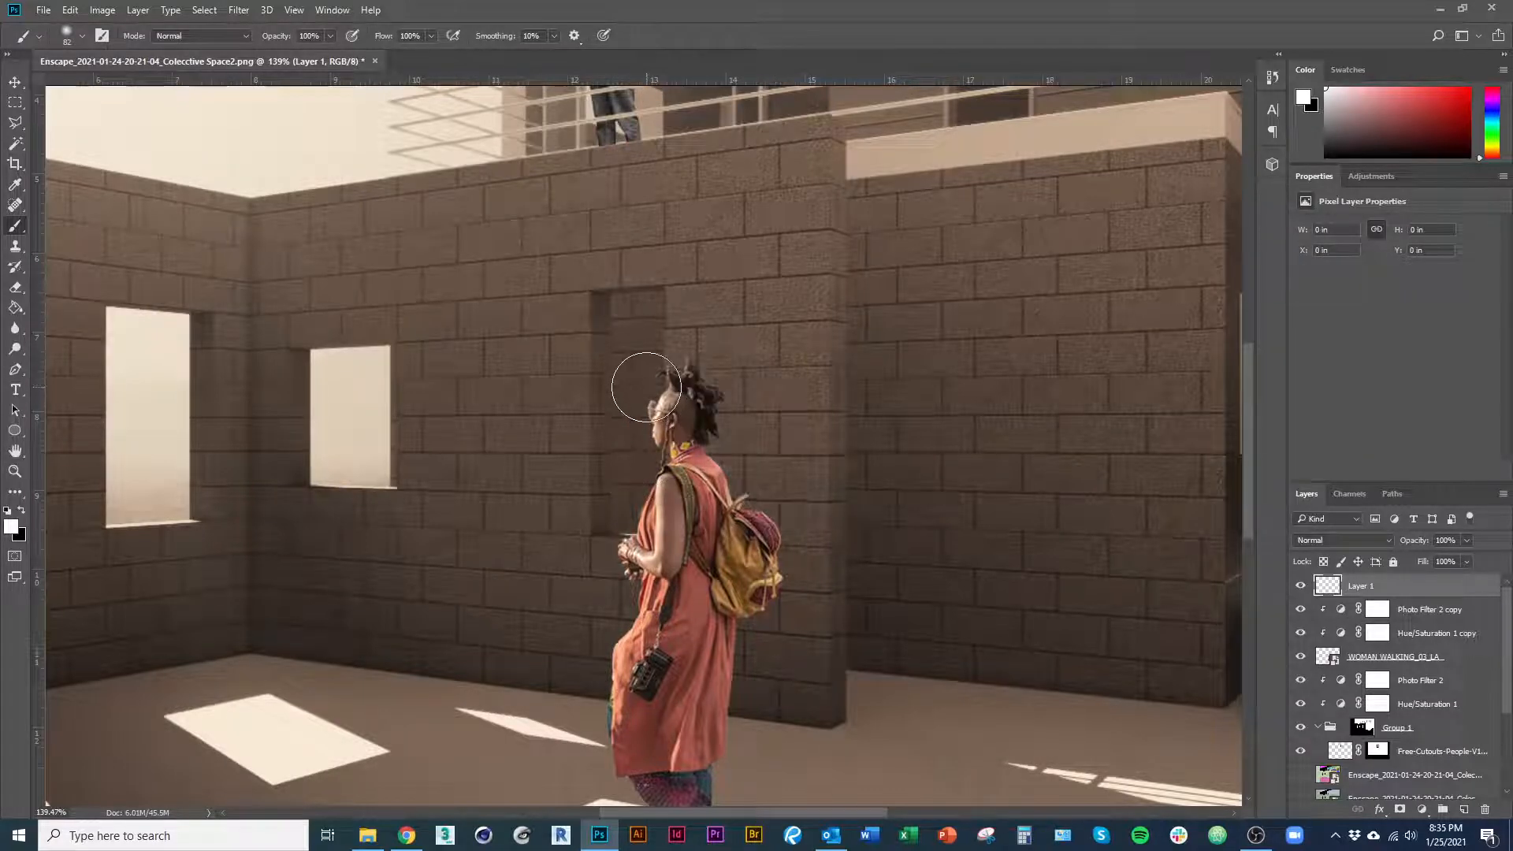
mouse_move(642, 369)
left_mouse_down()
mouse_move(622, 462)
mouse_move(605, 763)
left_mouse_up()
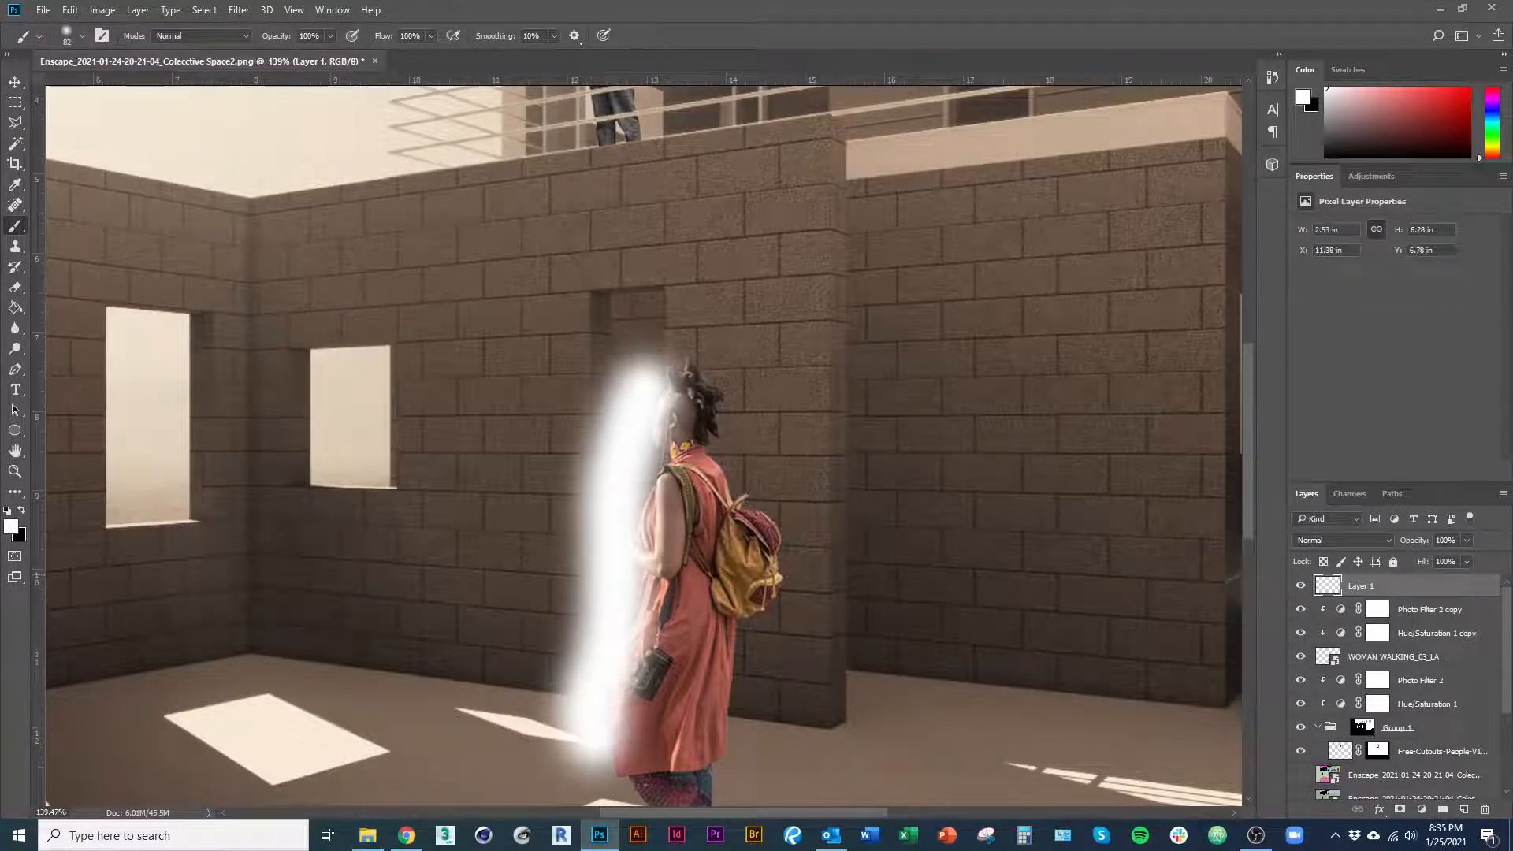
Paint a soft black shadow stroke down the walking woman's back and around beneath her feet on Layer 1.
key("x")
mouse_move(711, 385)
left_mouse_down()
mouse_move(738, 590)
mouse_move(704, 712)
mouse_move(706, 756)
left_mouse_up()
mouse_move(757, 677)
left_mouse_down()
mouse_move(727, 476)
mouse_move(666, 607)
mouse_move(726, 733)
left_mouse_up()
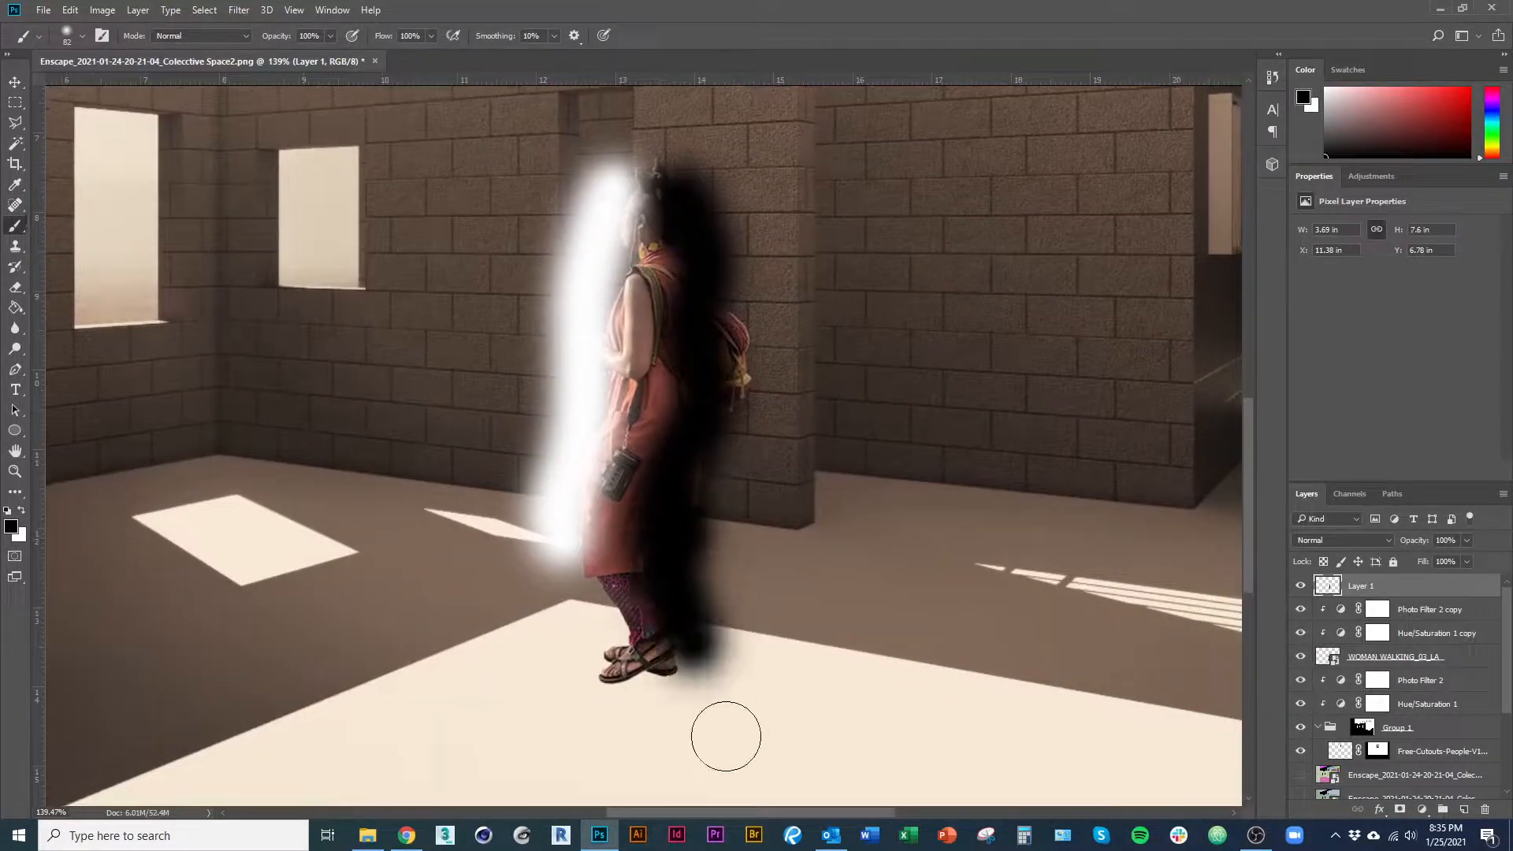
mouse_move(676, 675)
left_mouse_down()
mouse_move(670, 706)
mouse_move(634, 700)
left_mouse_up()
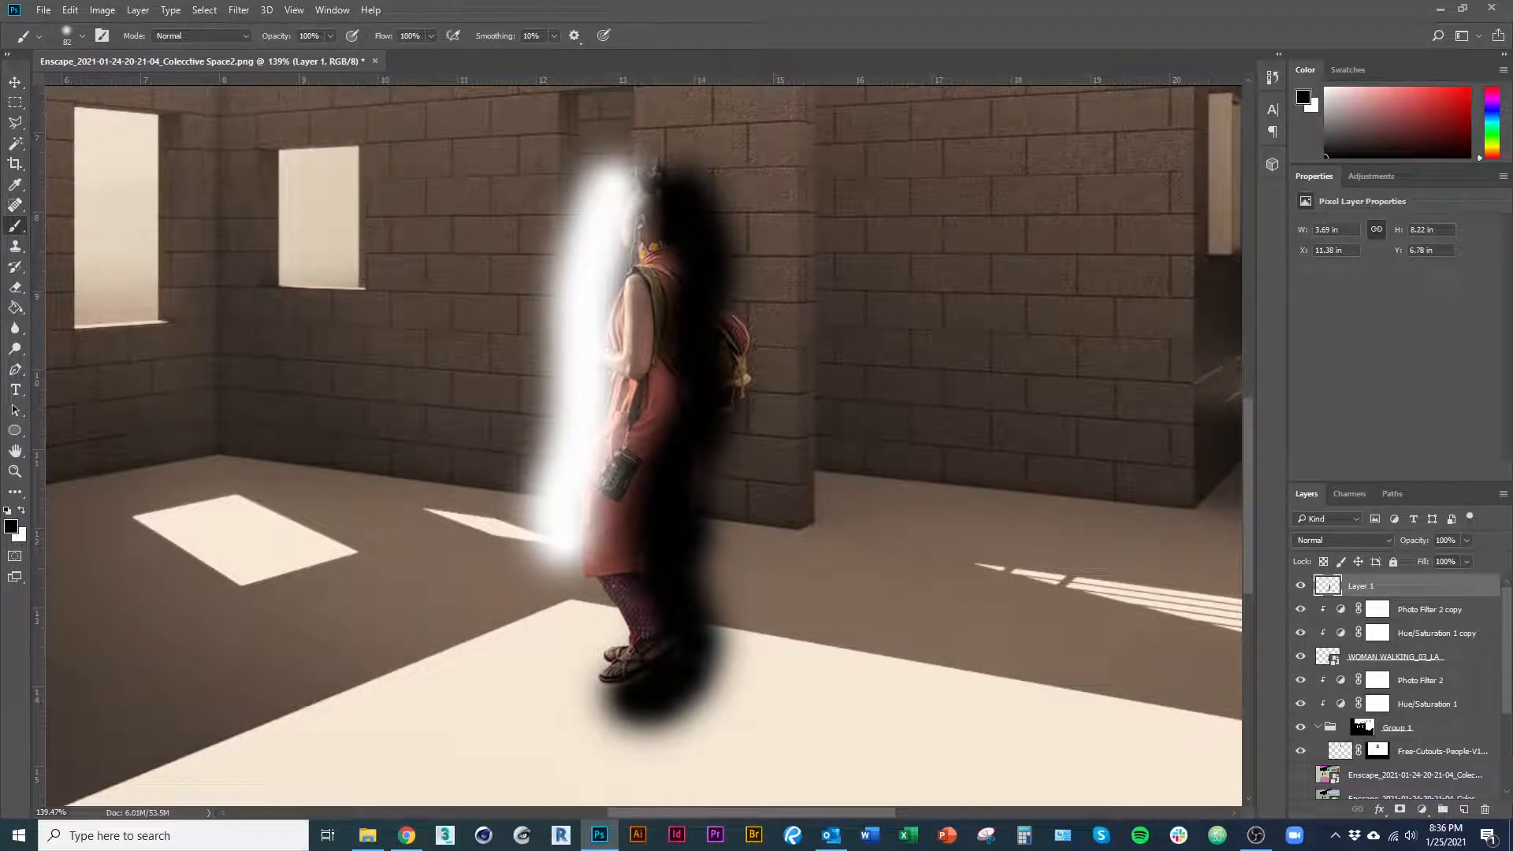
Clip Layer 1 to the walking woman's layer so the painted strokes stay within her silhouette.
key("alt+Tab")
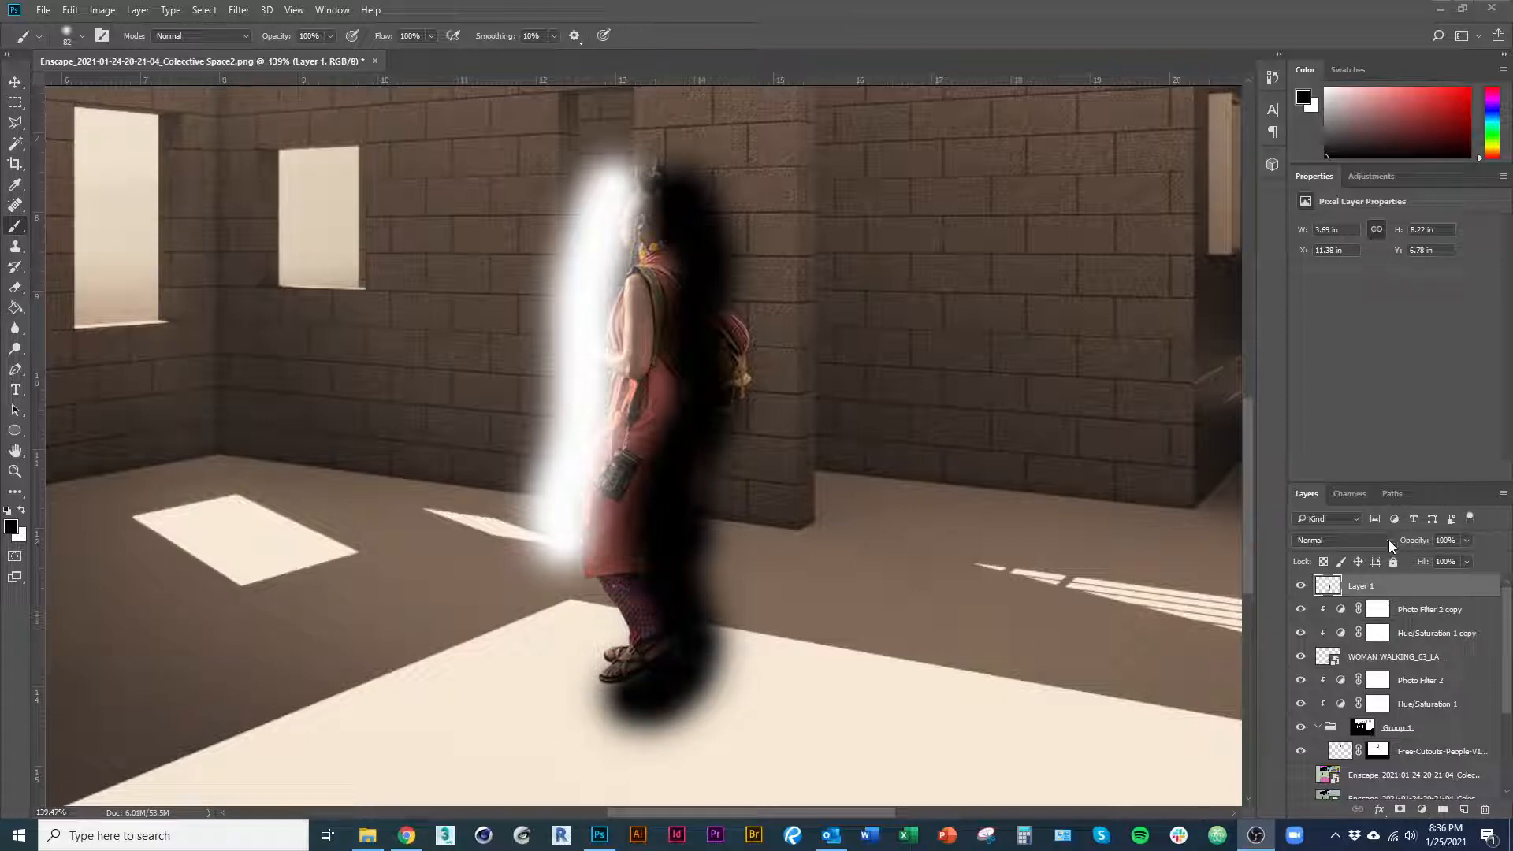
key("alt+Tab")
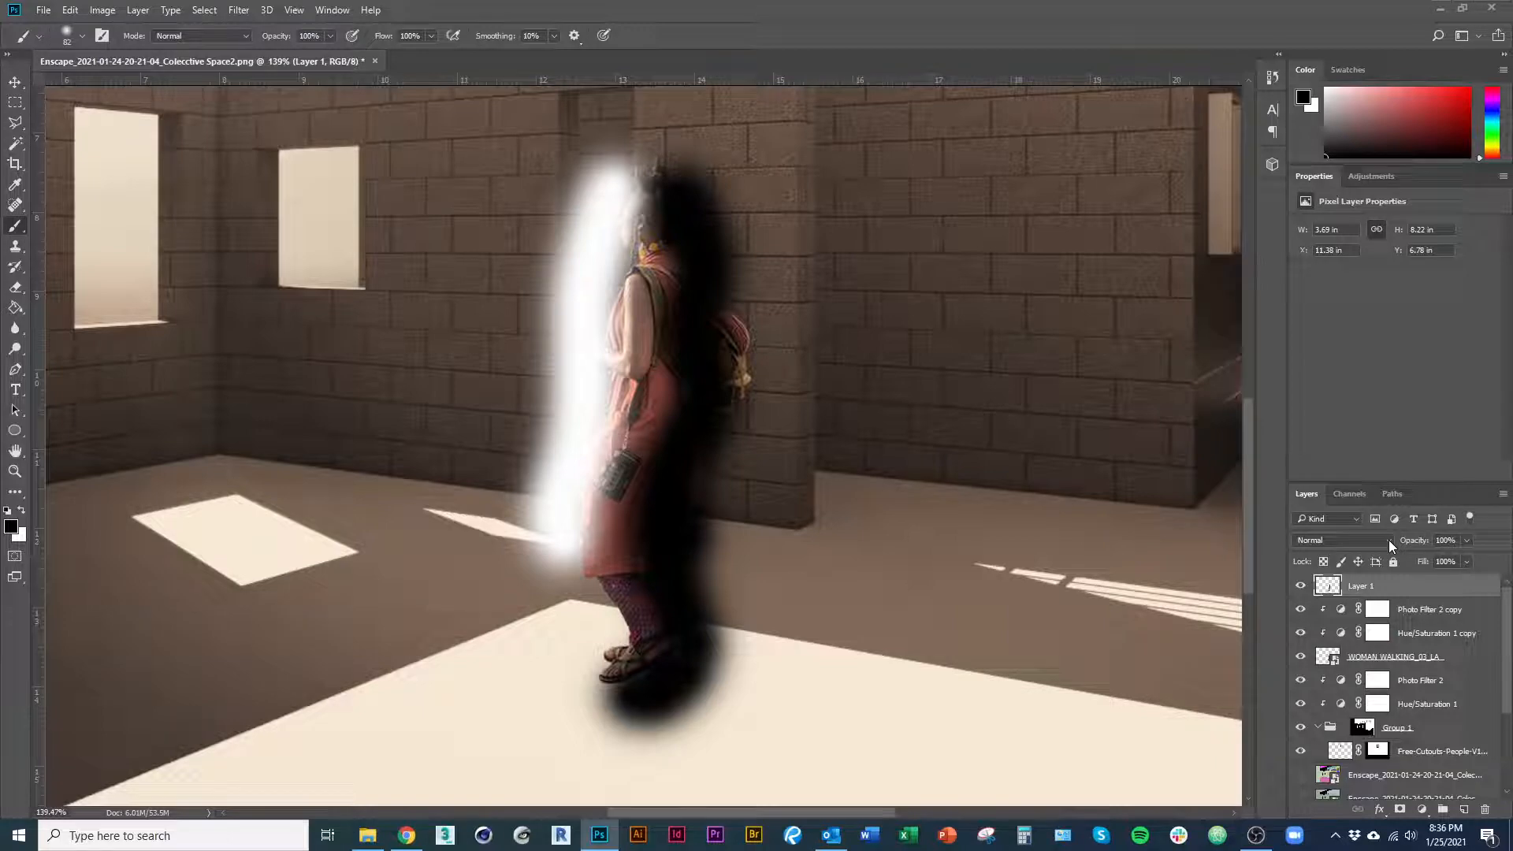
left_click_drag(1405, 605, 1416, 593)
left_click(1417, 593, "alt")
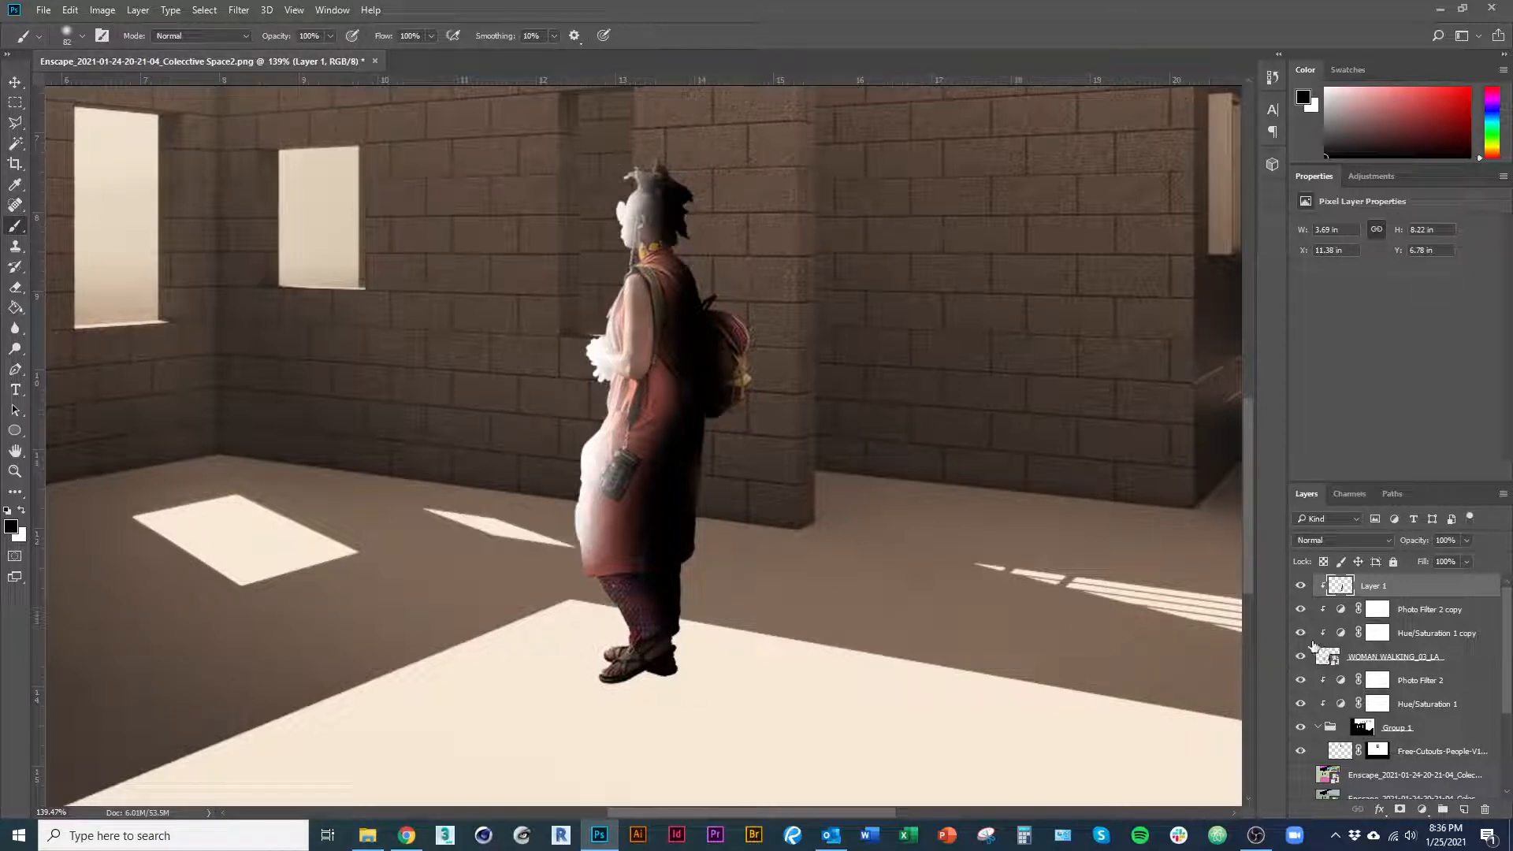
Try Layer 1's blend modes in order from Darken through the burn, lighten and dodge modes to Overlay.
left_click(1387, 542)
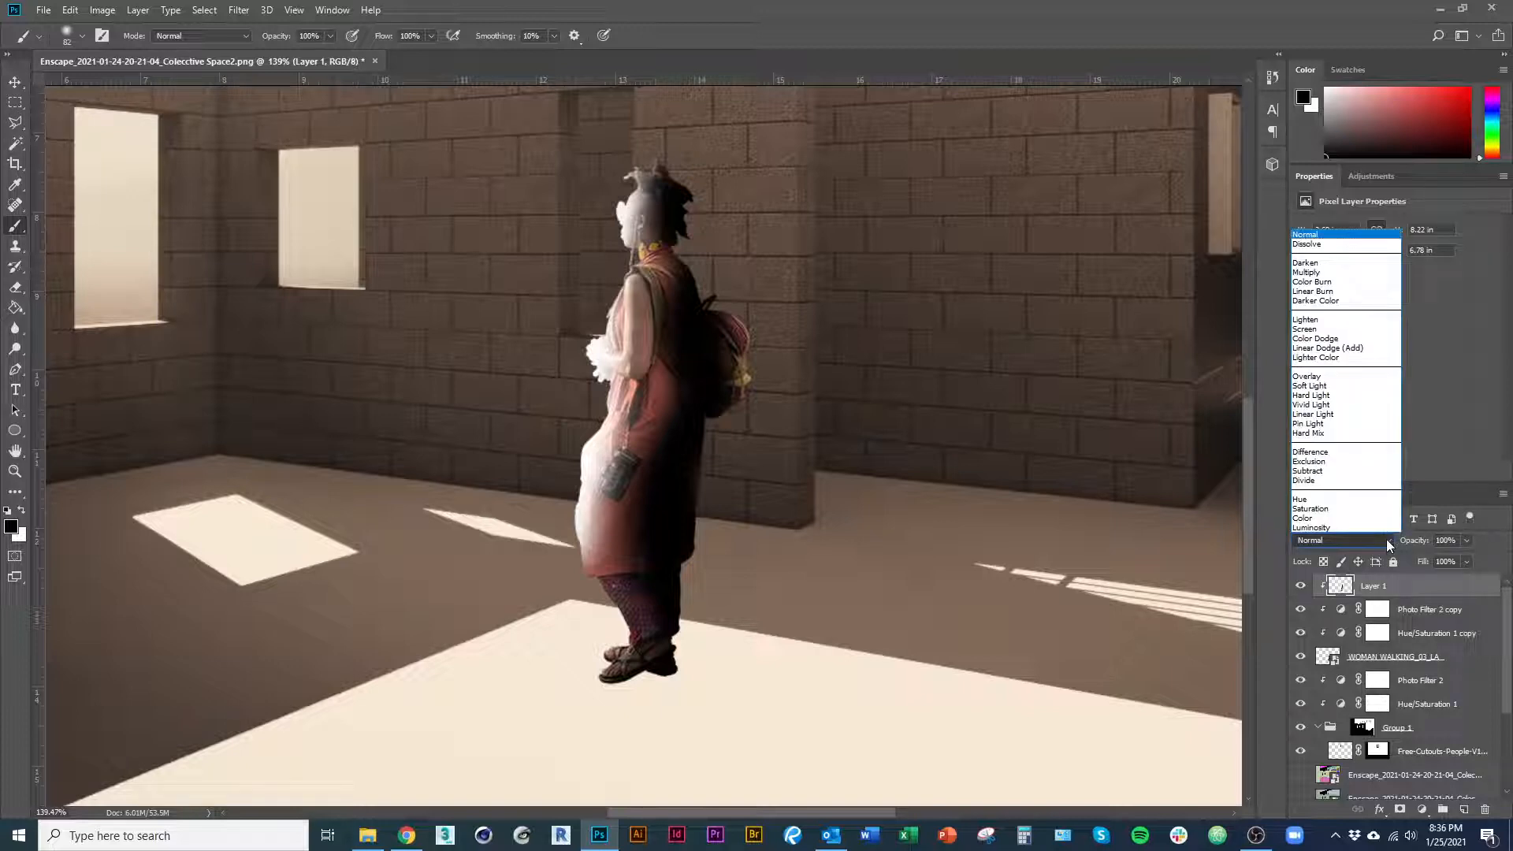
left_click(1338, 263)
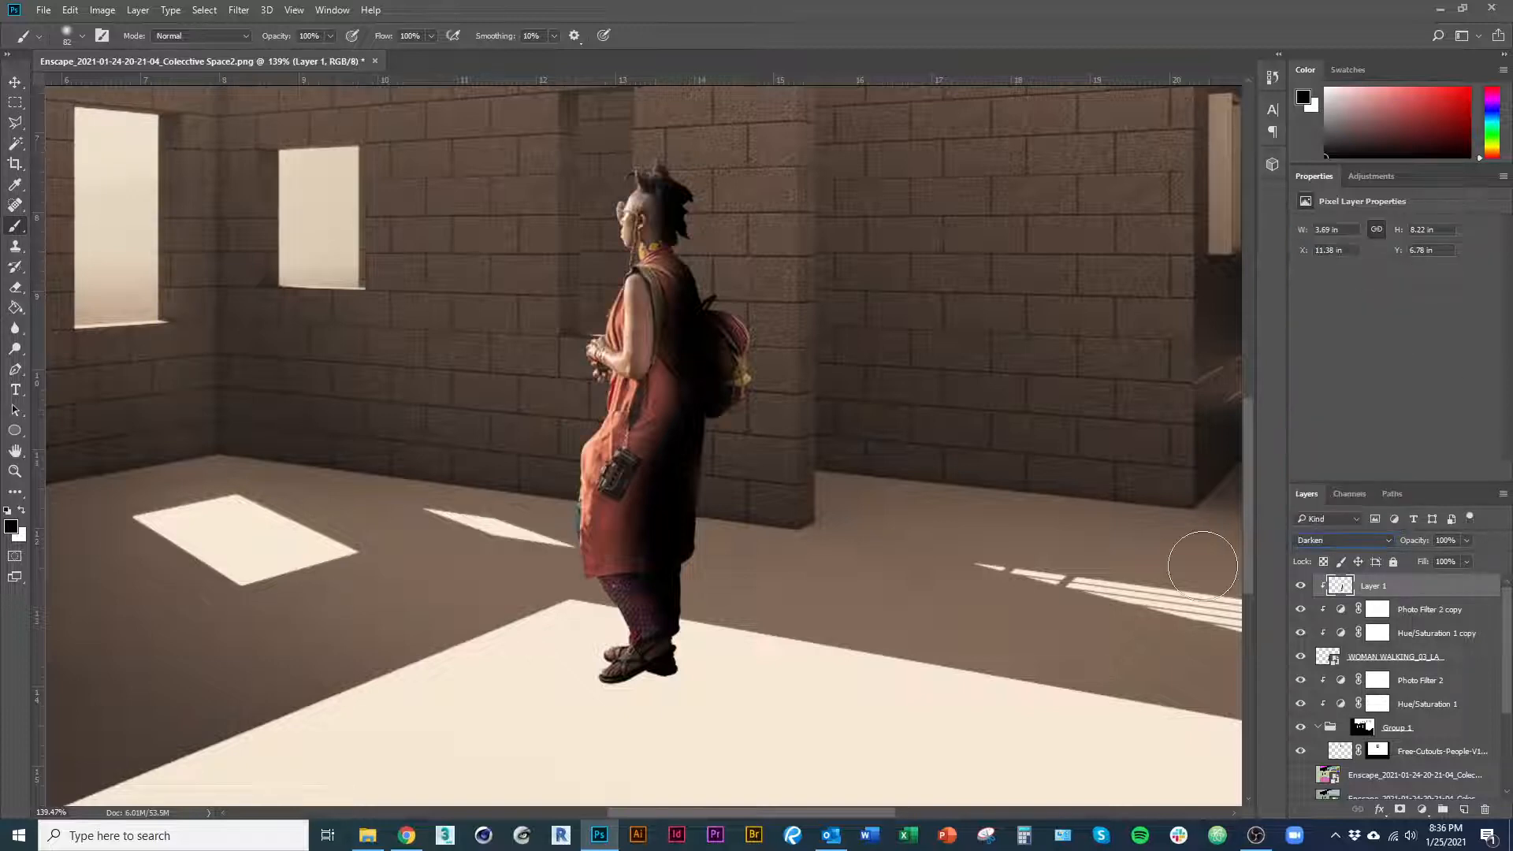
key("Down")
key("Down")
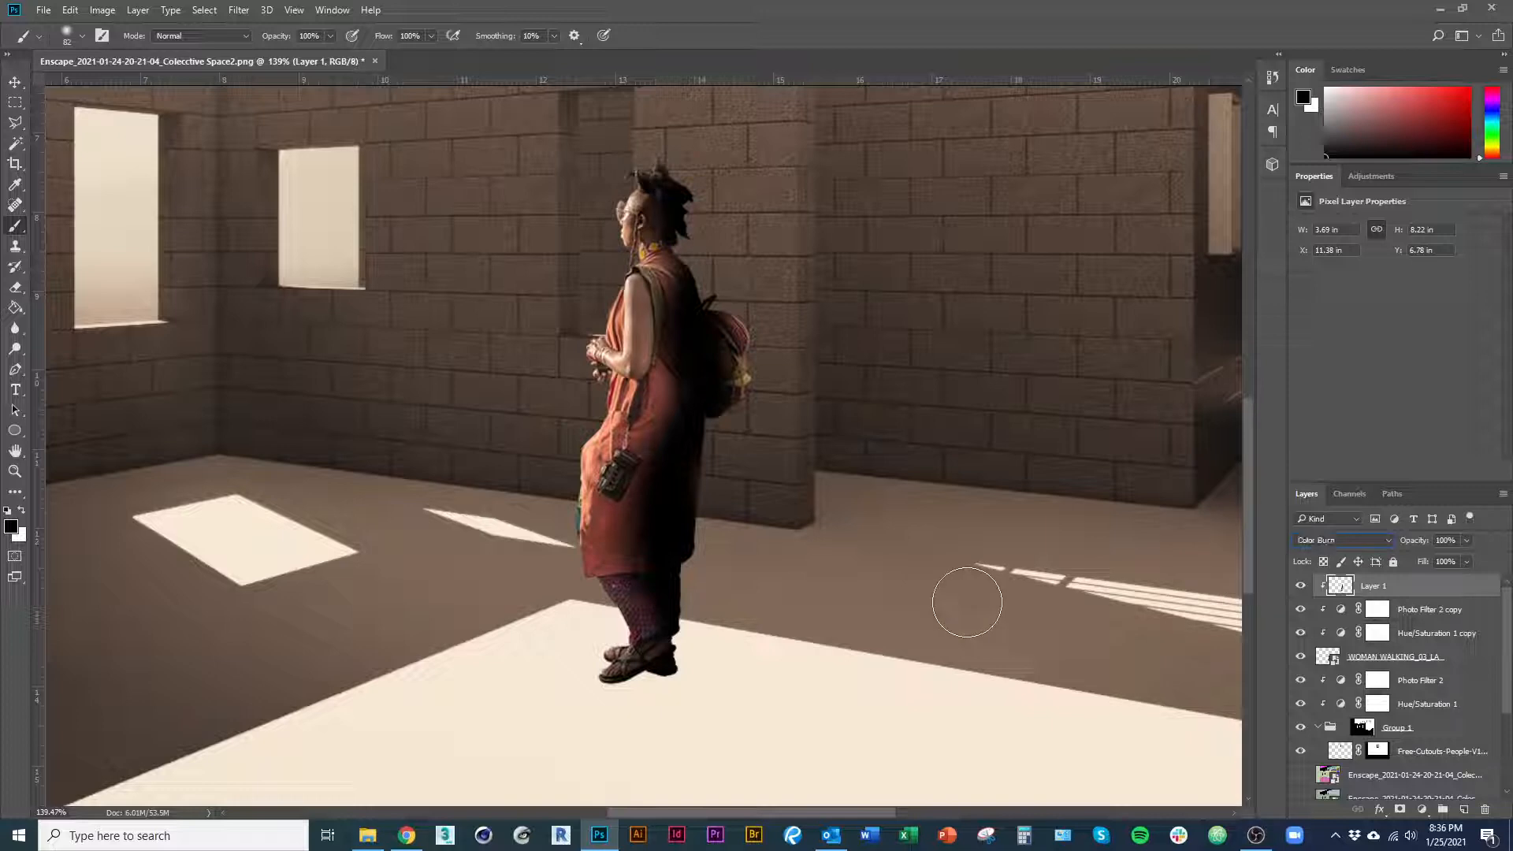
key("Down")
key("Down")
key("Down")
key("Down")
key("Down")
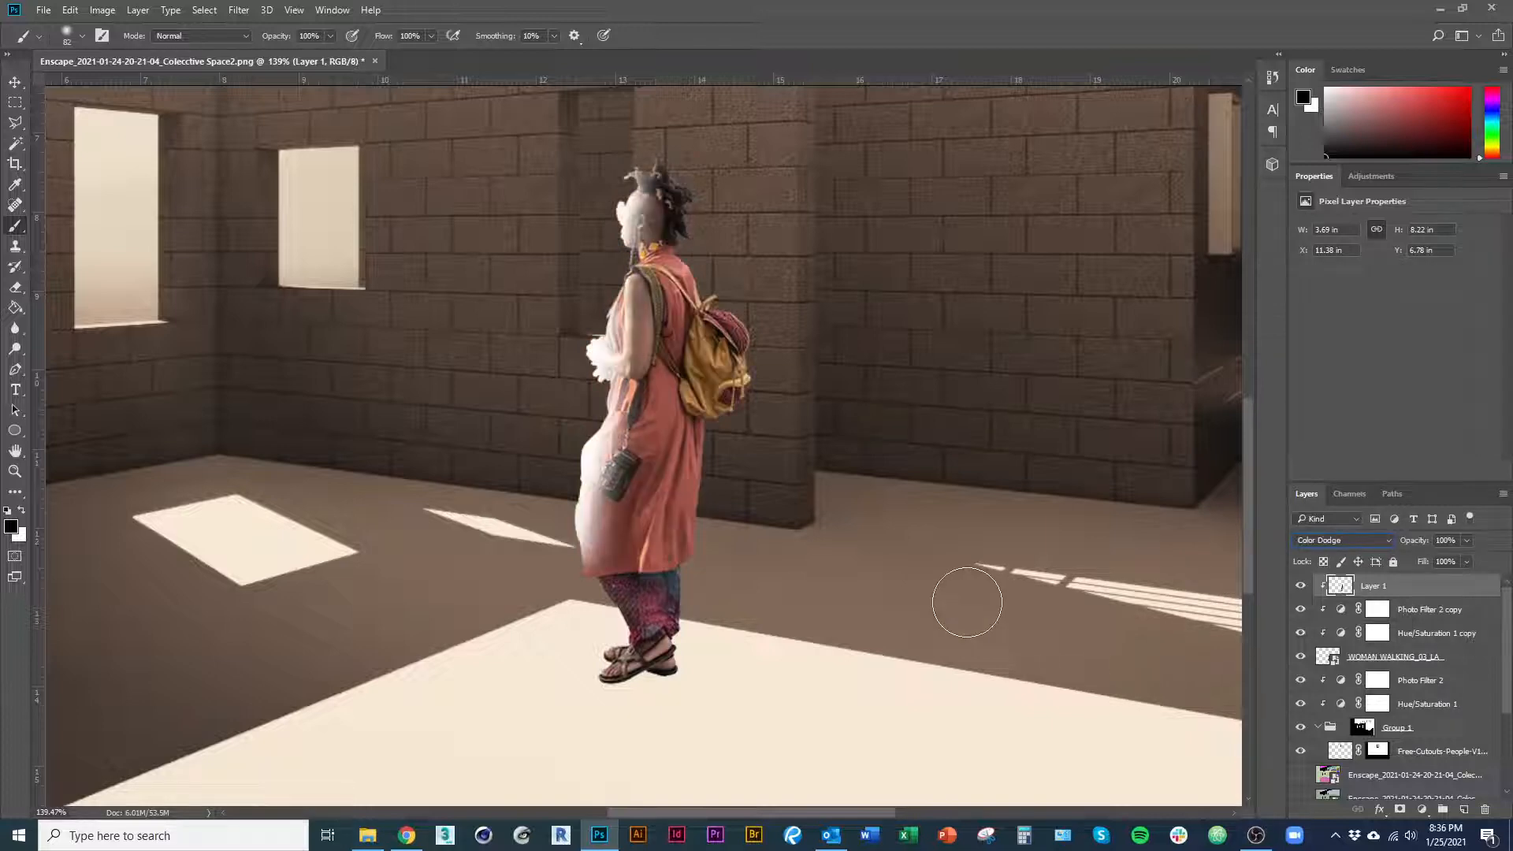
key("Down")
key("Down")
key("Down")
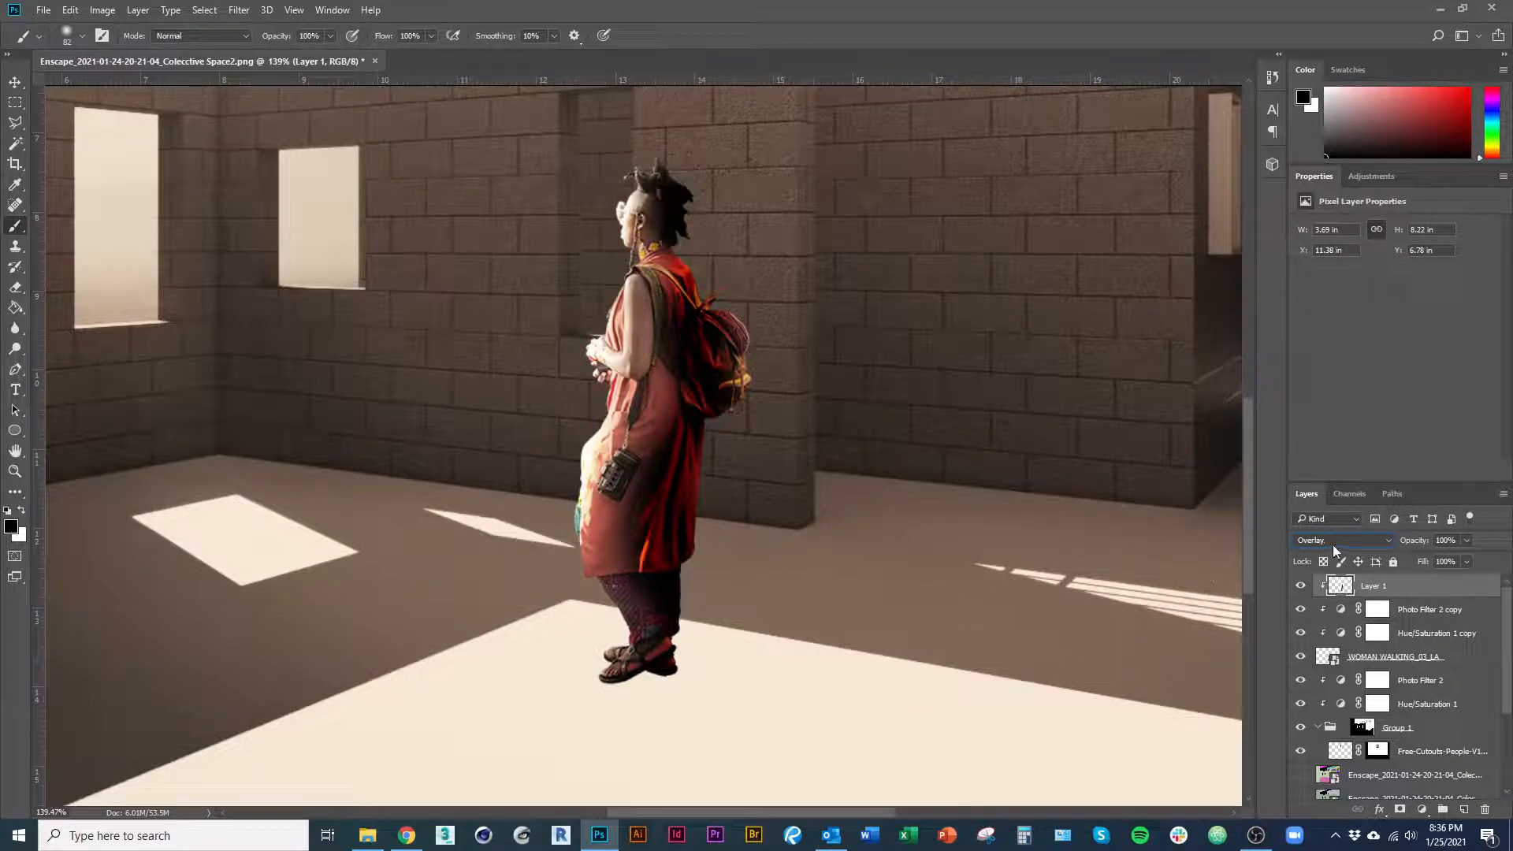
Compare the woman's shading with Layer 1 shown in Soft Light and hidden.
left_click(1302, 587)
left_click(1302, 587)
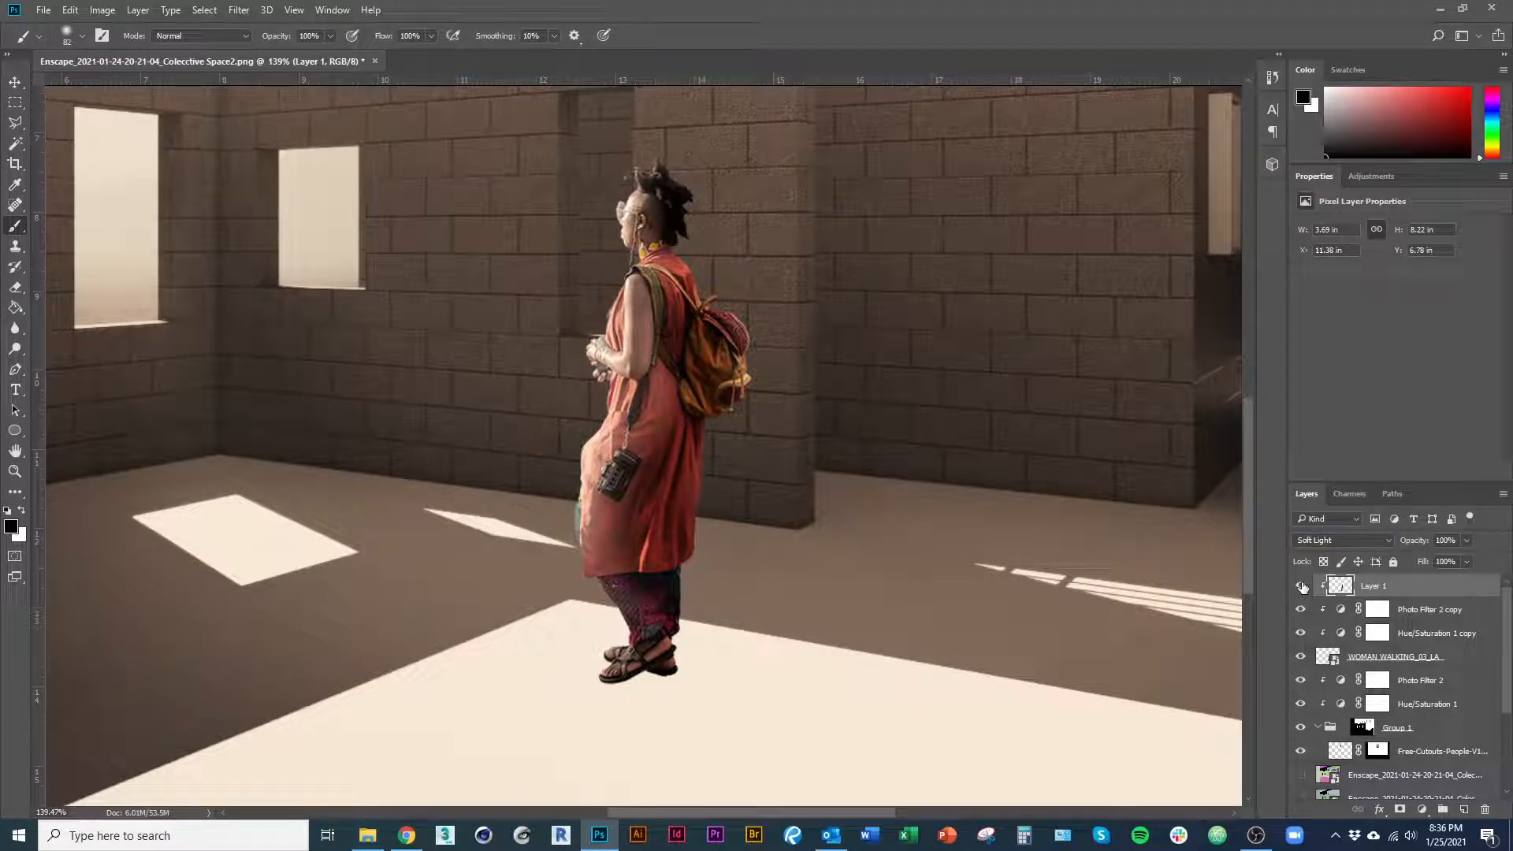
left_click(1302, 587)
left_click(1302, 587)
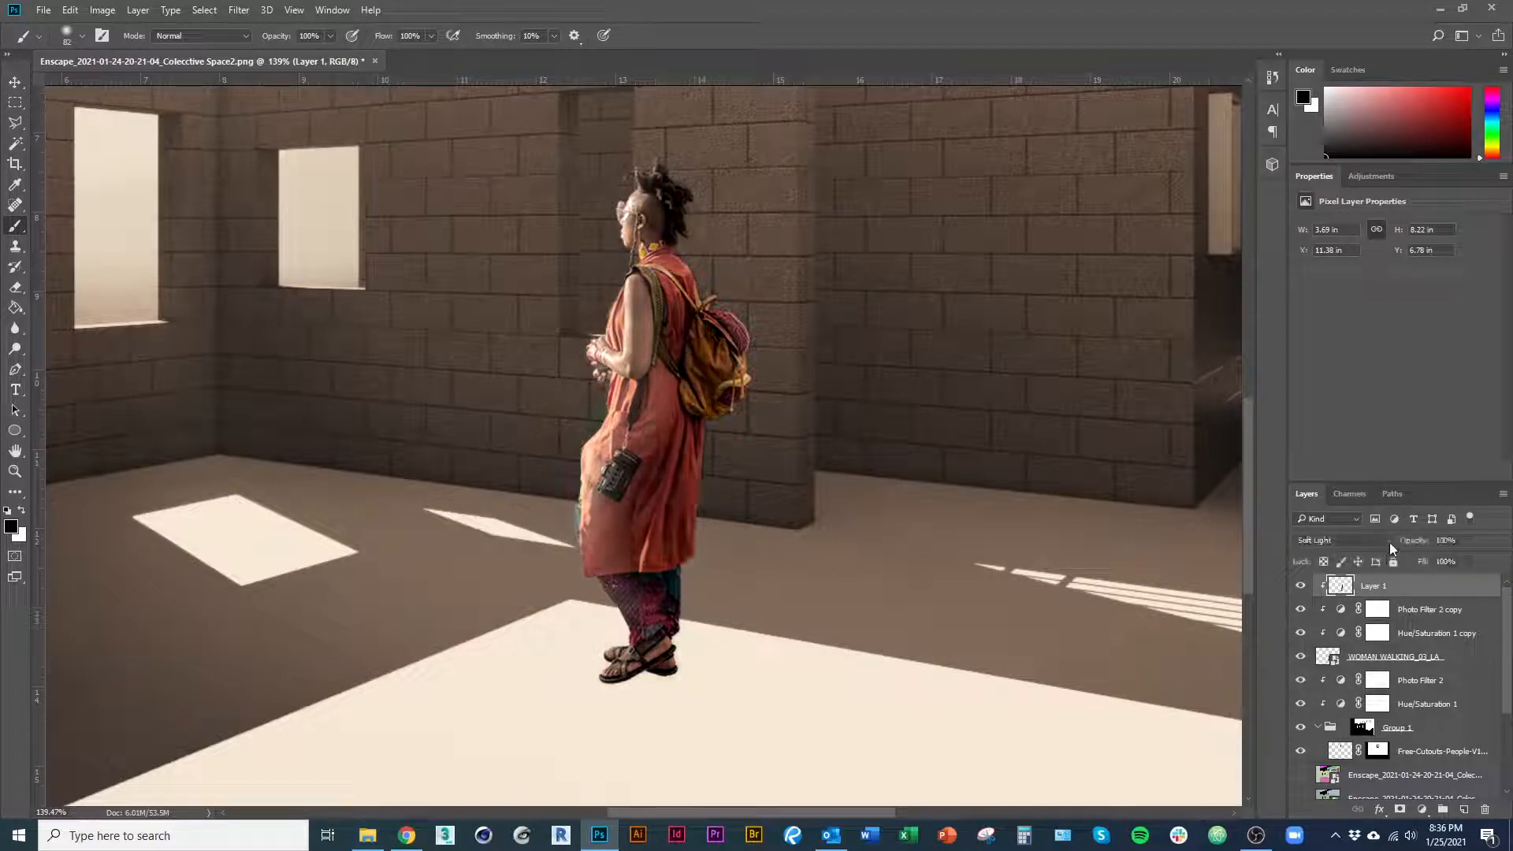
scroll(756, 359, "down", 3)
scroll(772, 355, "up", 1)
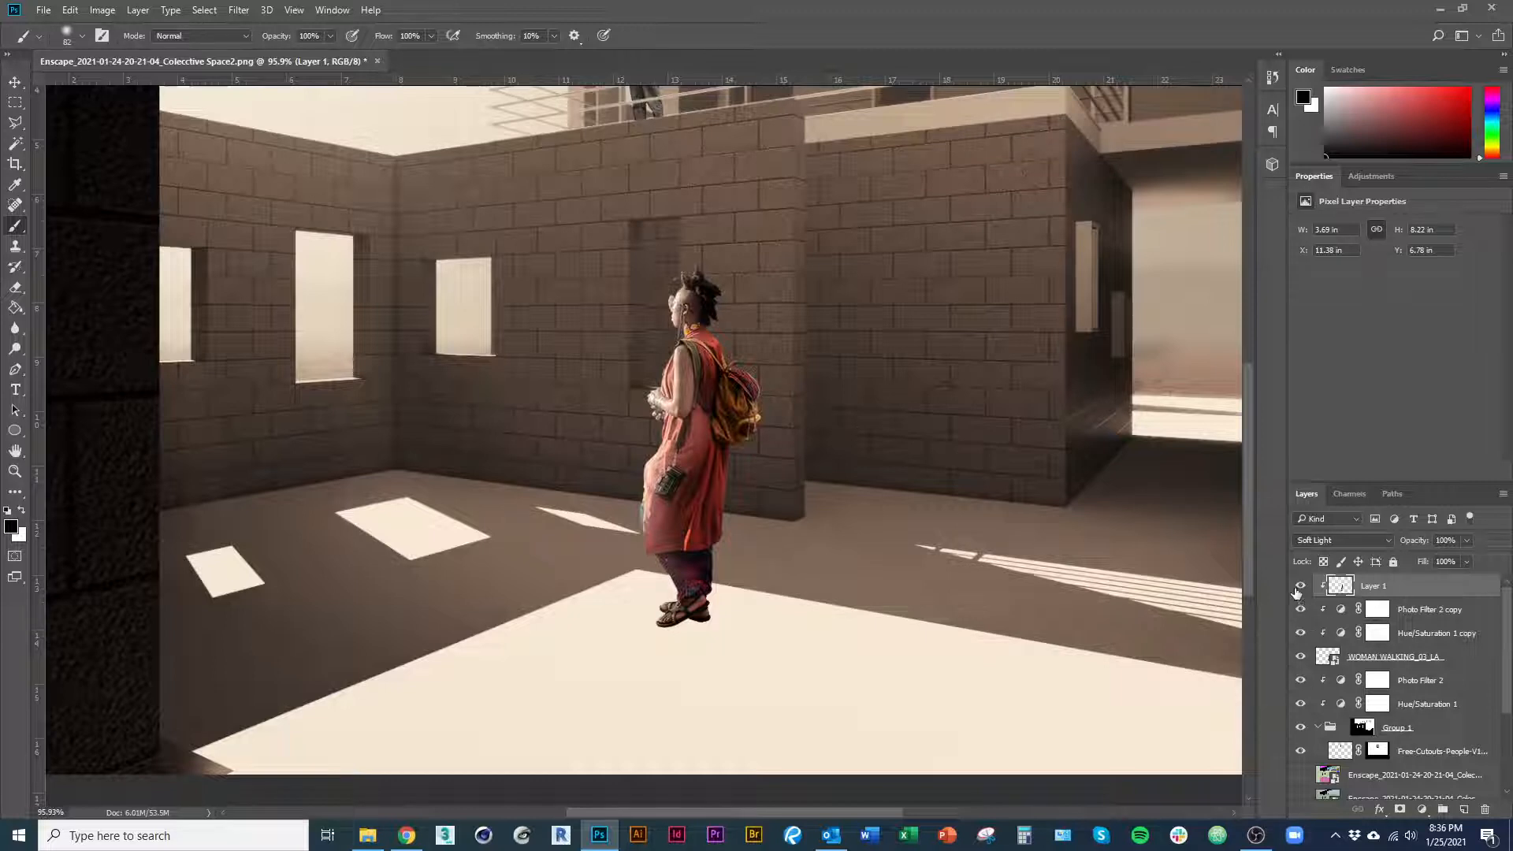
Try Hard Light, Soft Light and Overlay as Layer 1's blend mode.
left_click(1341, 541)
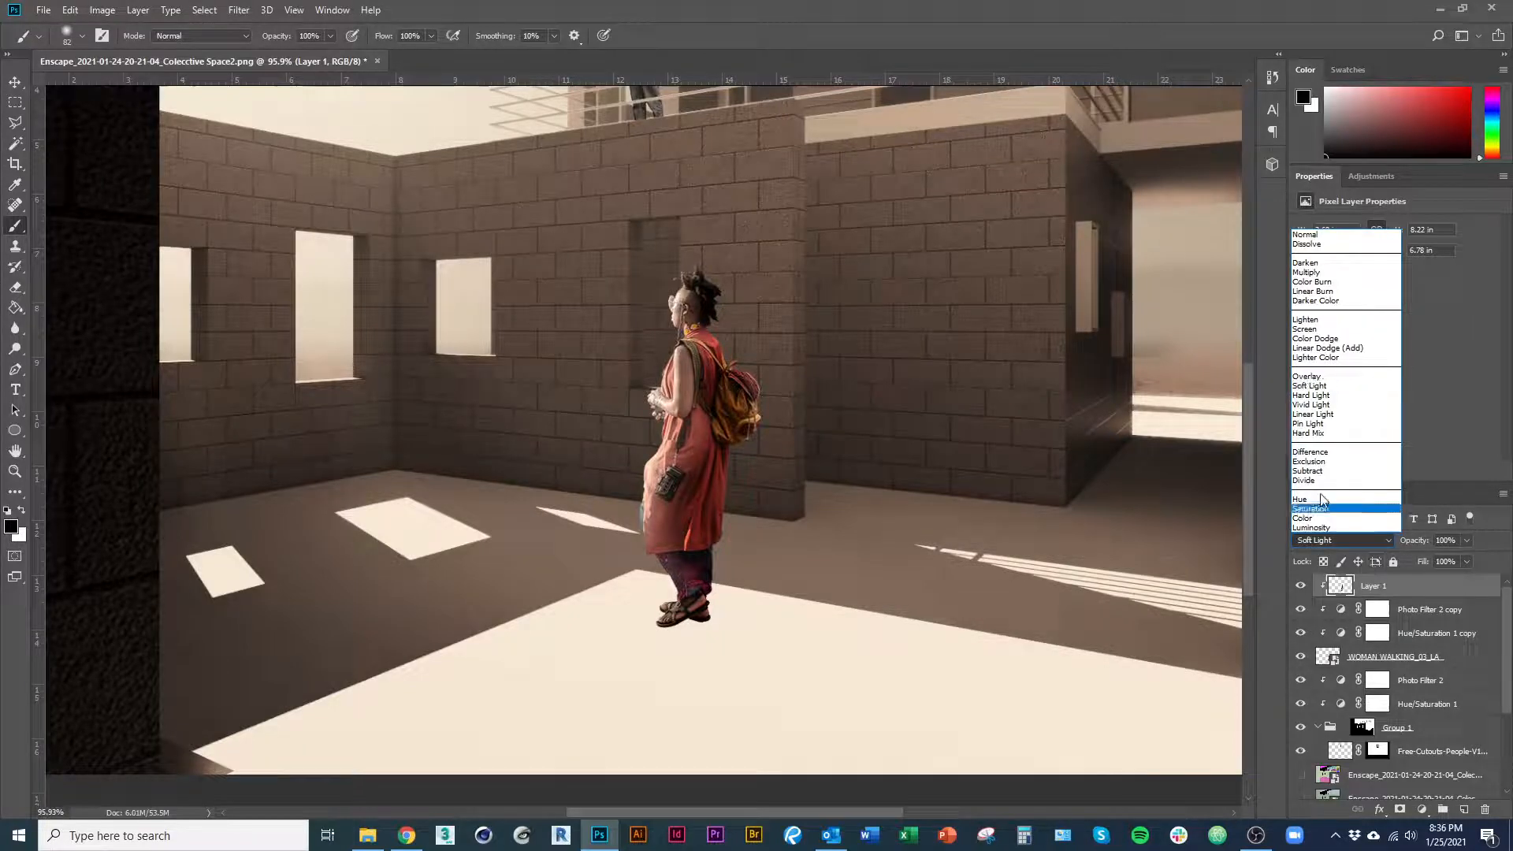
left_click(1318, 396)
left_click(1375, 544)
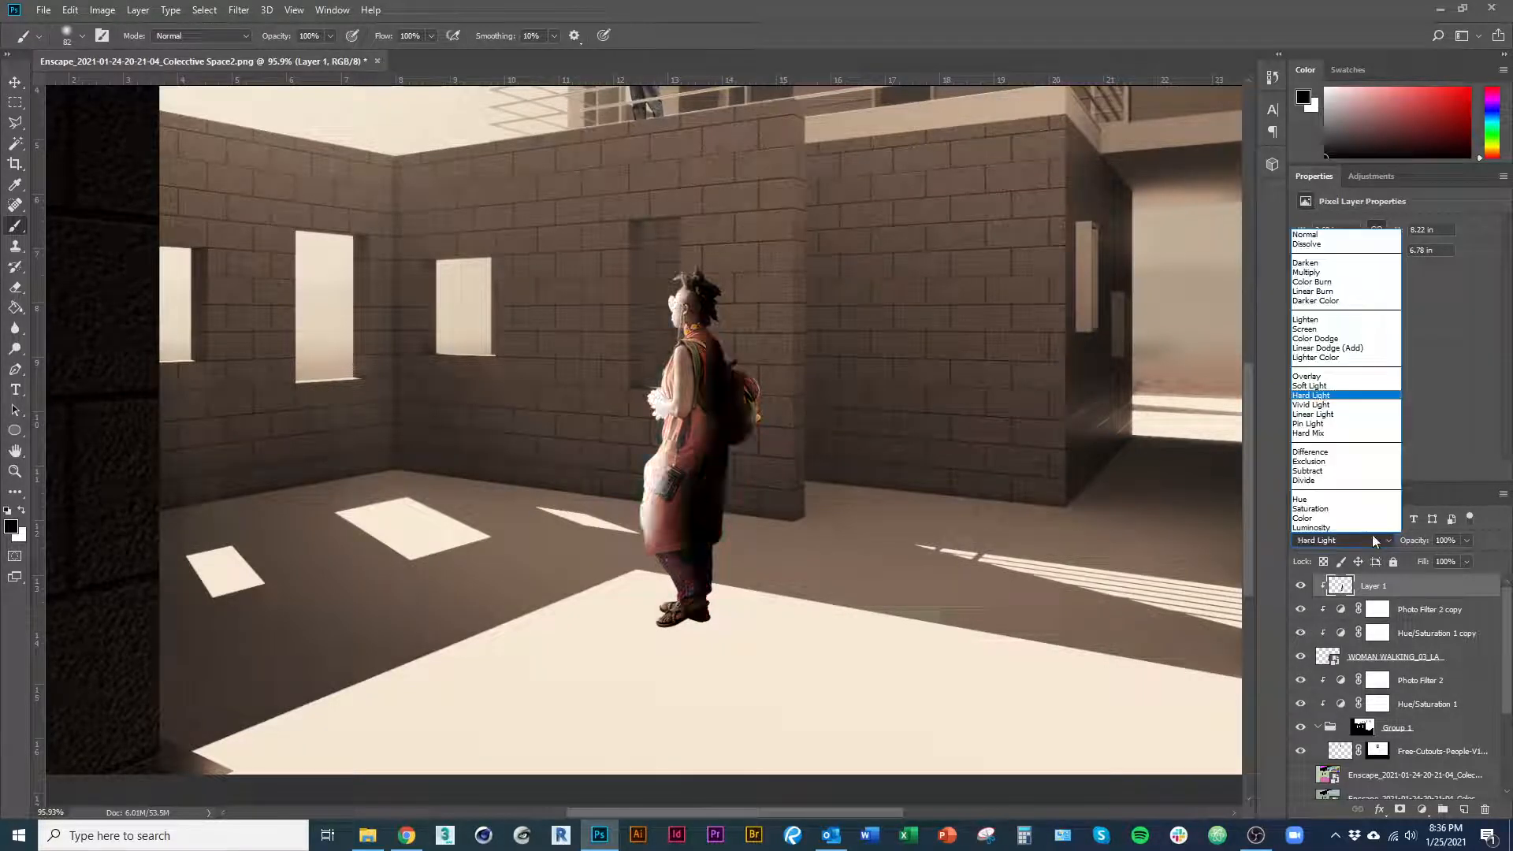
left_click(1310, 387)
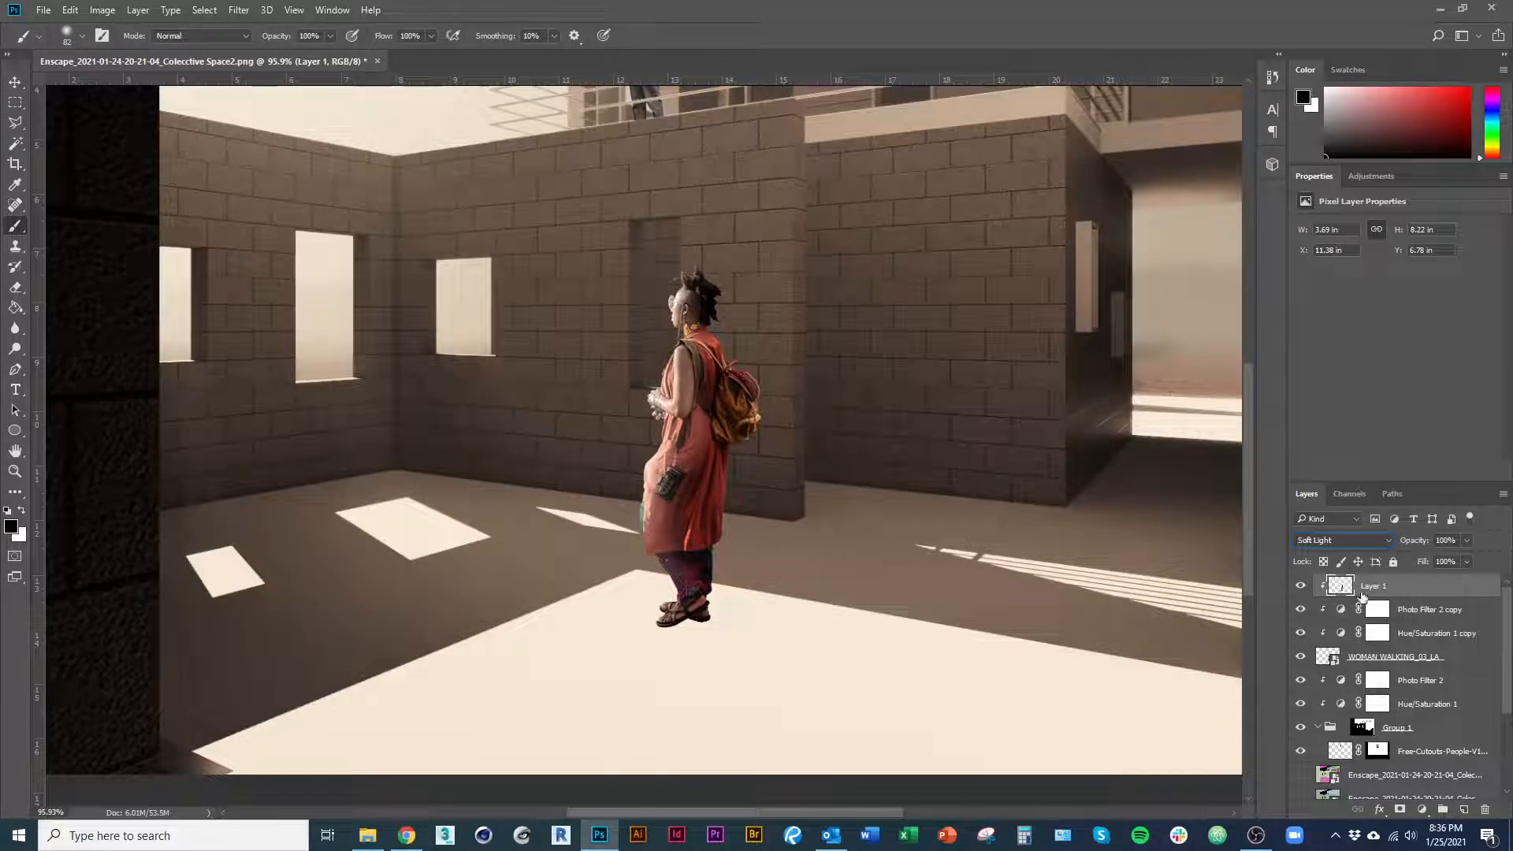
left_click(1378, 543)
left_click(1340, 378)
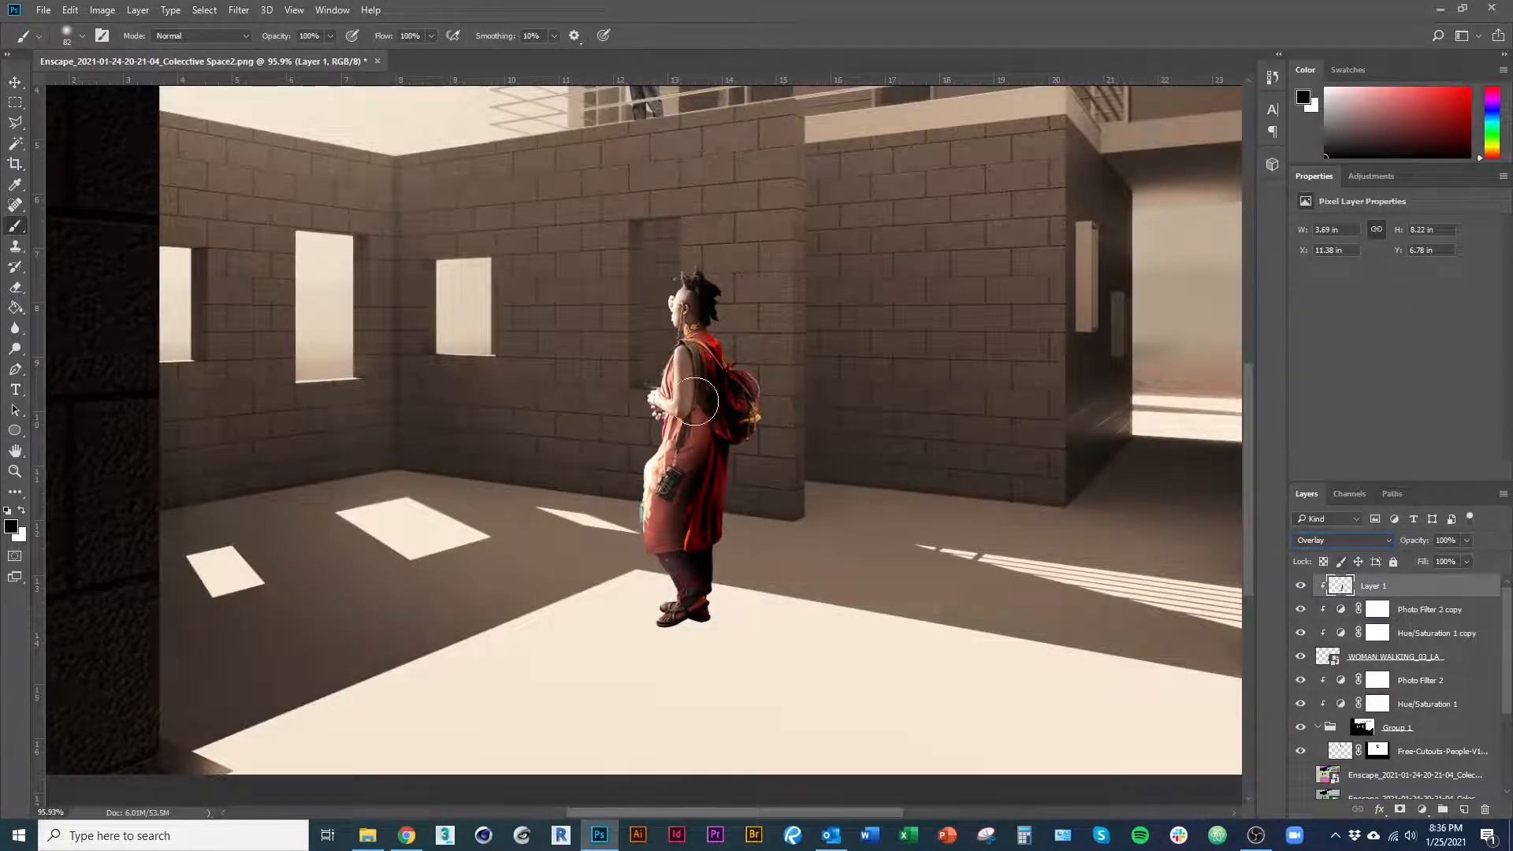
Try Darken, Multiply, Color Burn, Lighten and Screen as Layer 1's blend mode.
left_click(1389, 542)
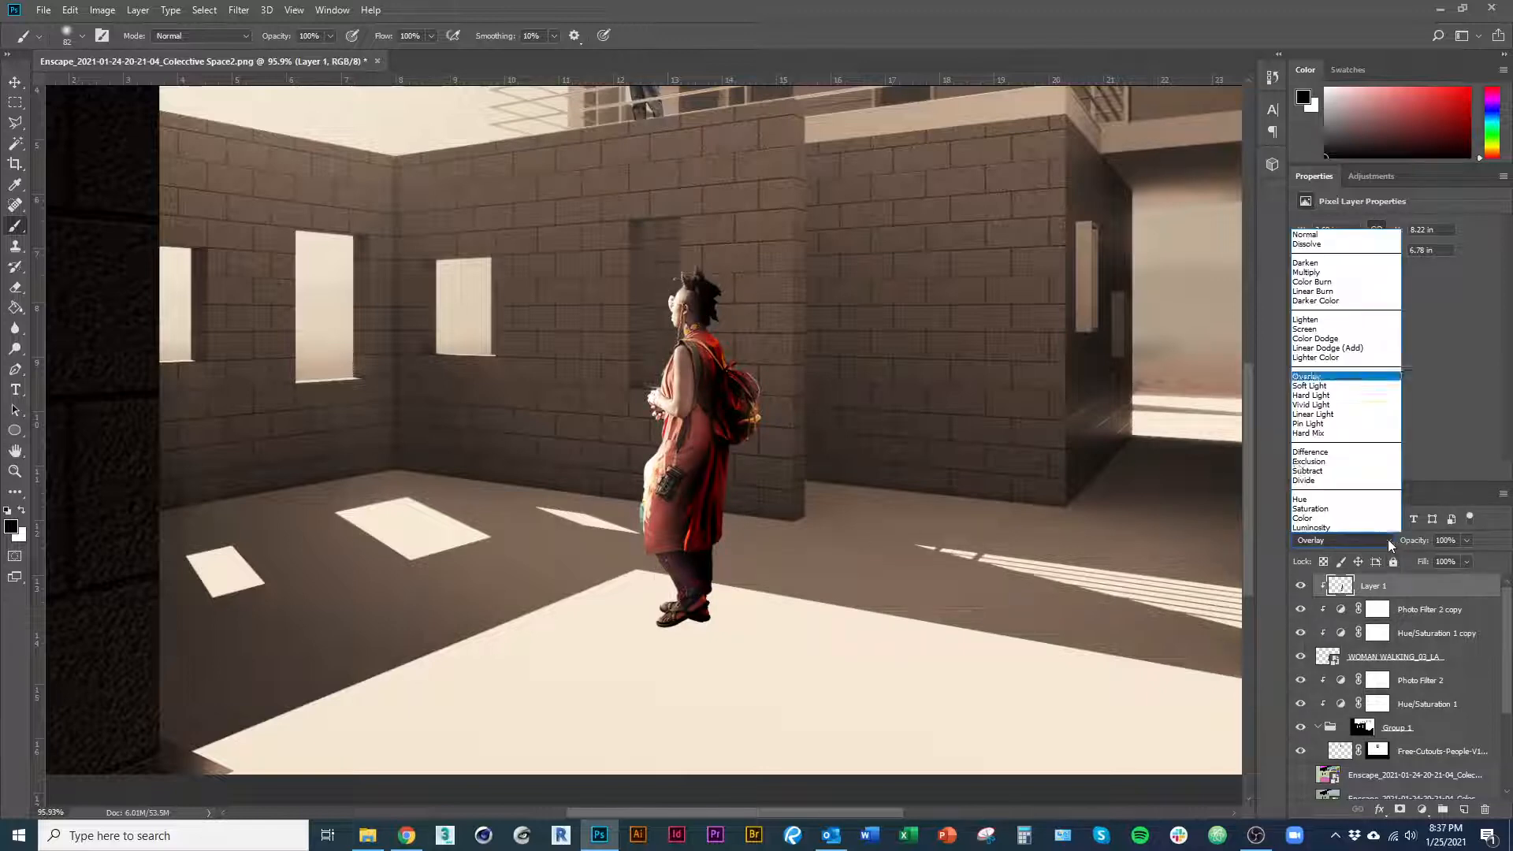
left_click(1308, 263)
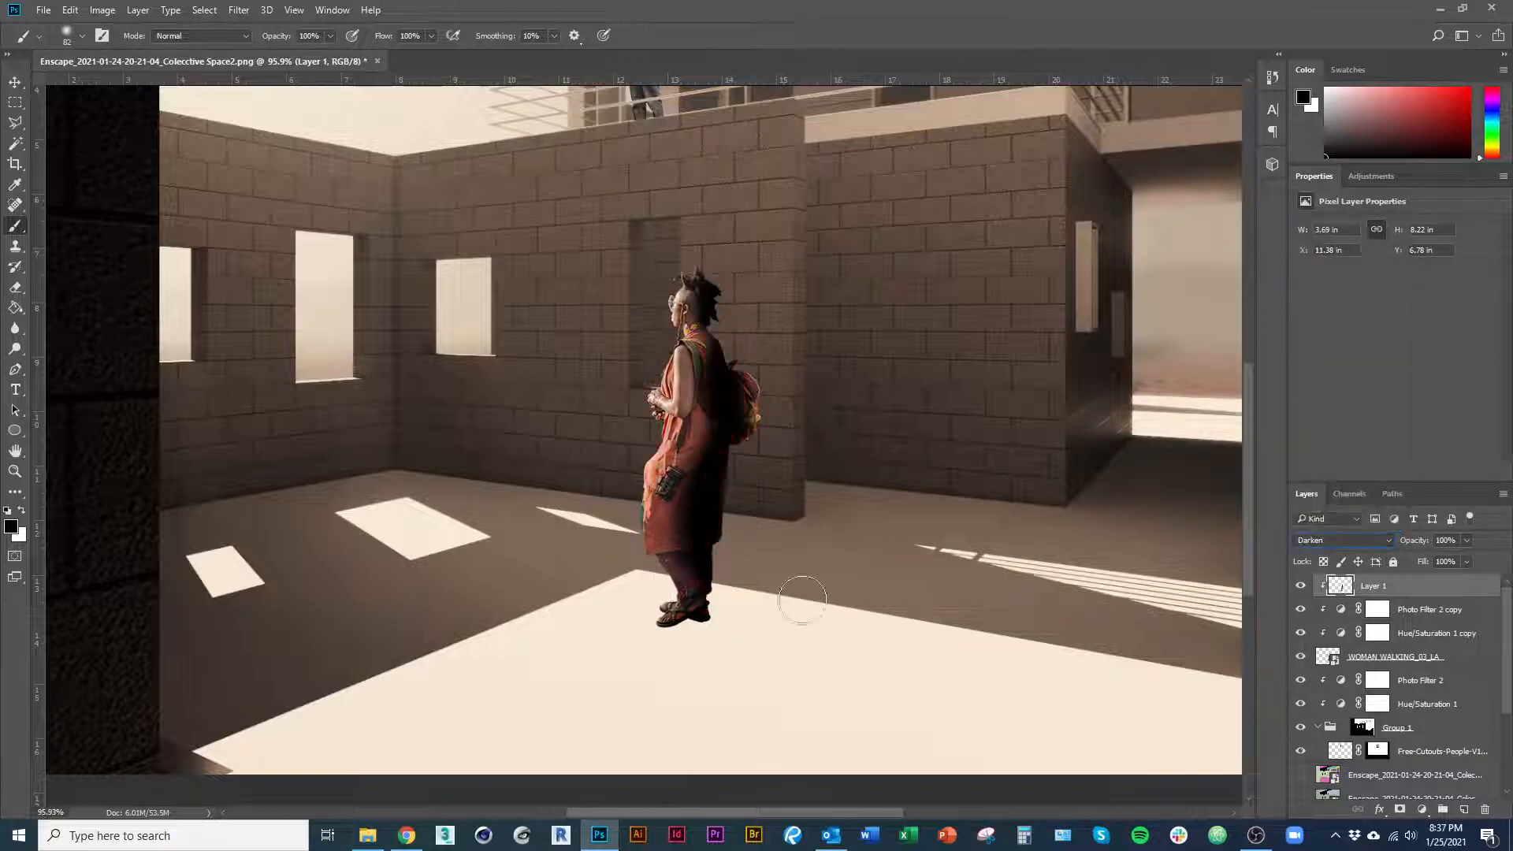
left_click(1380, 543)
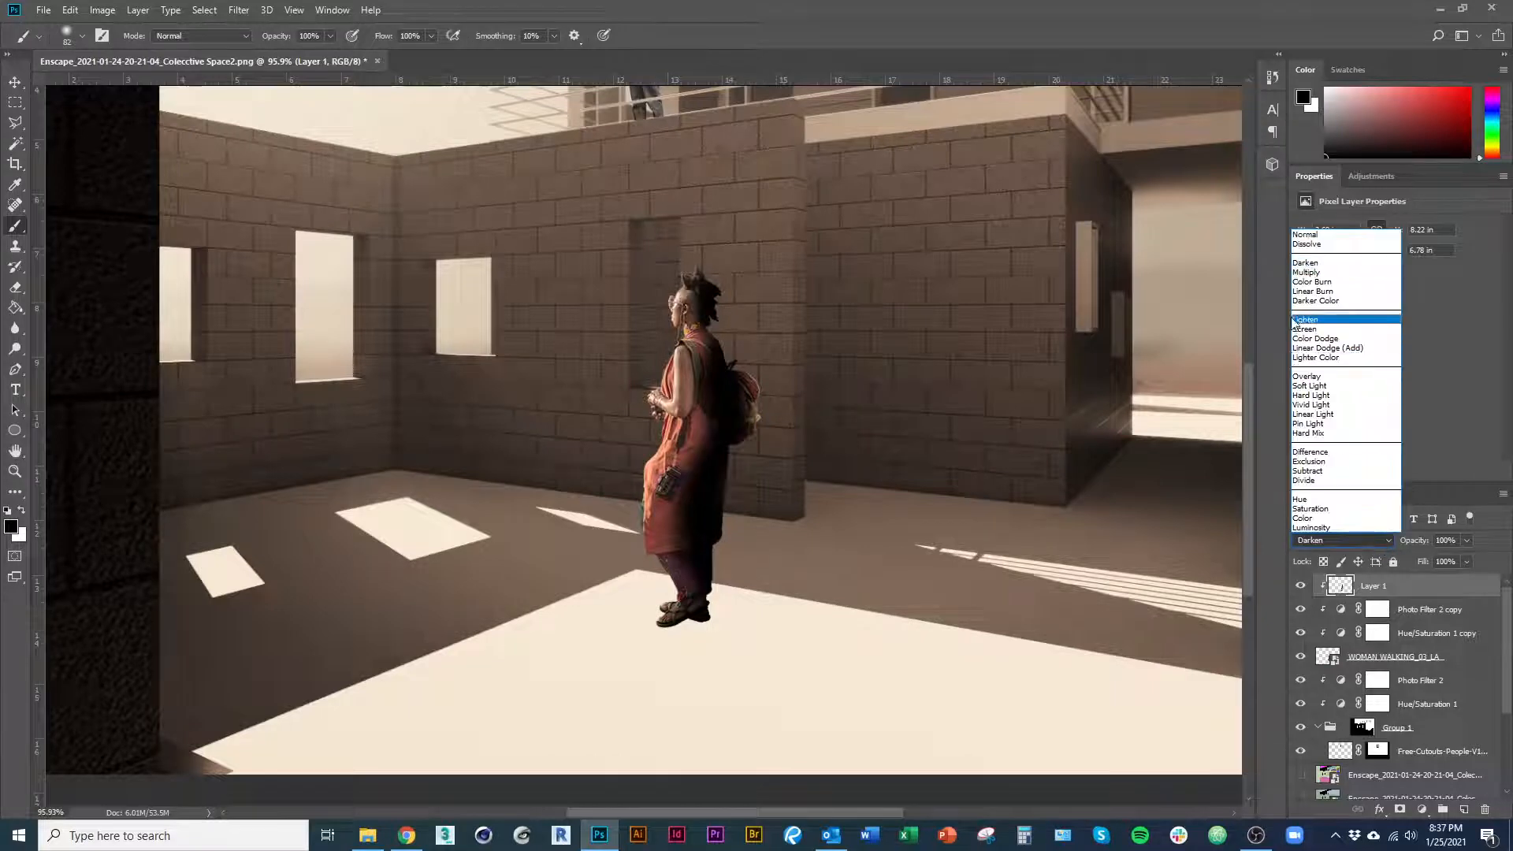
left_click(1306, 272)
left_click(1387, 544)
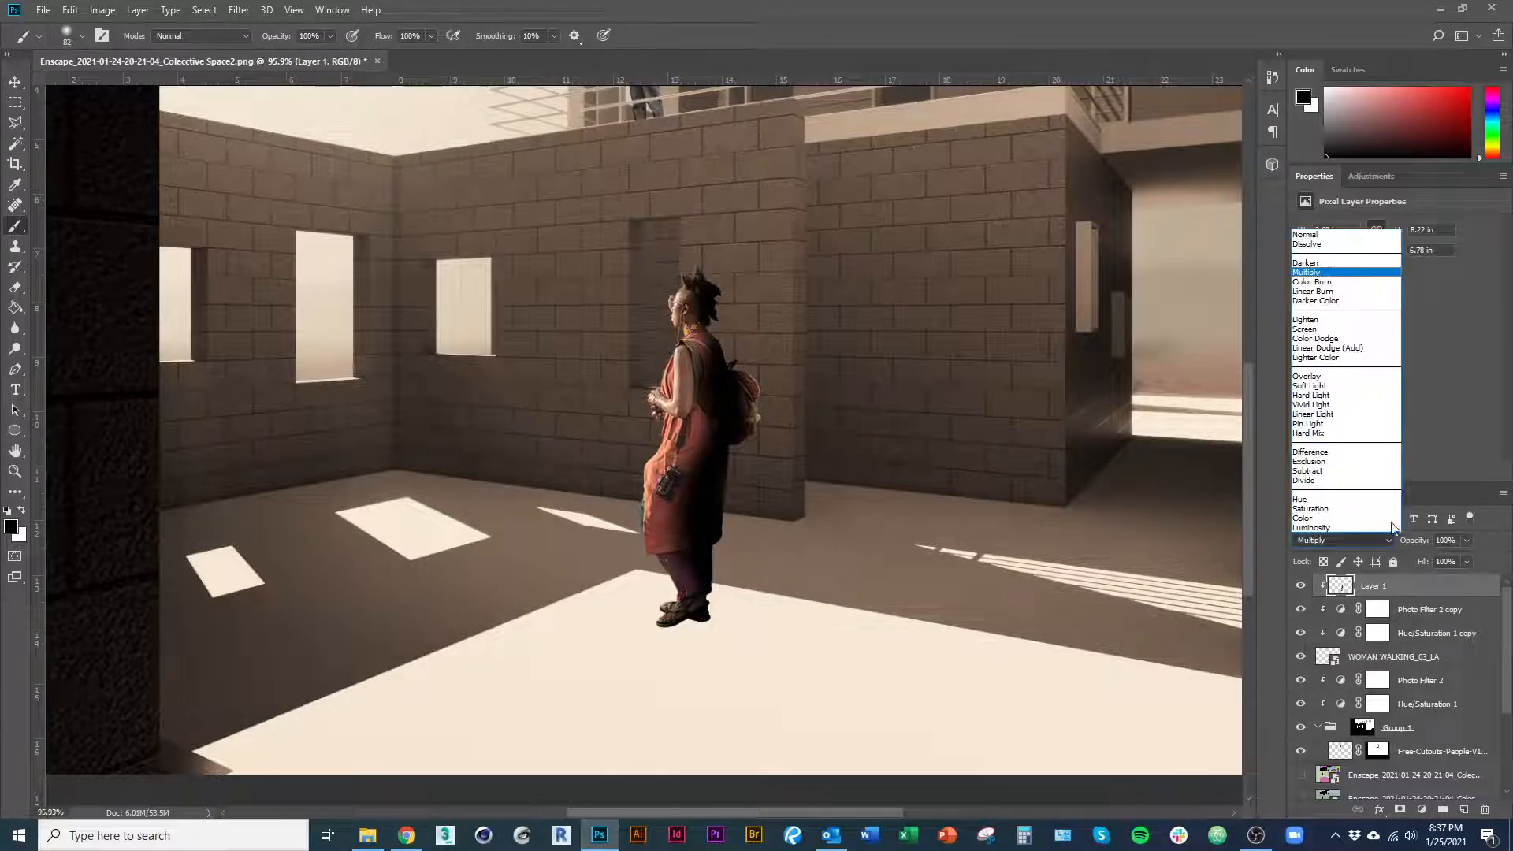
left_click(1312, 281)
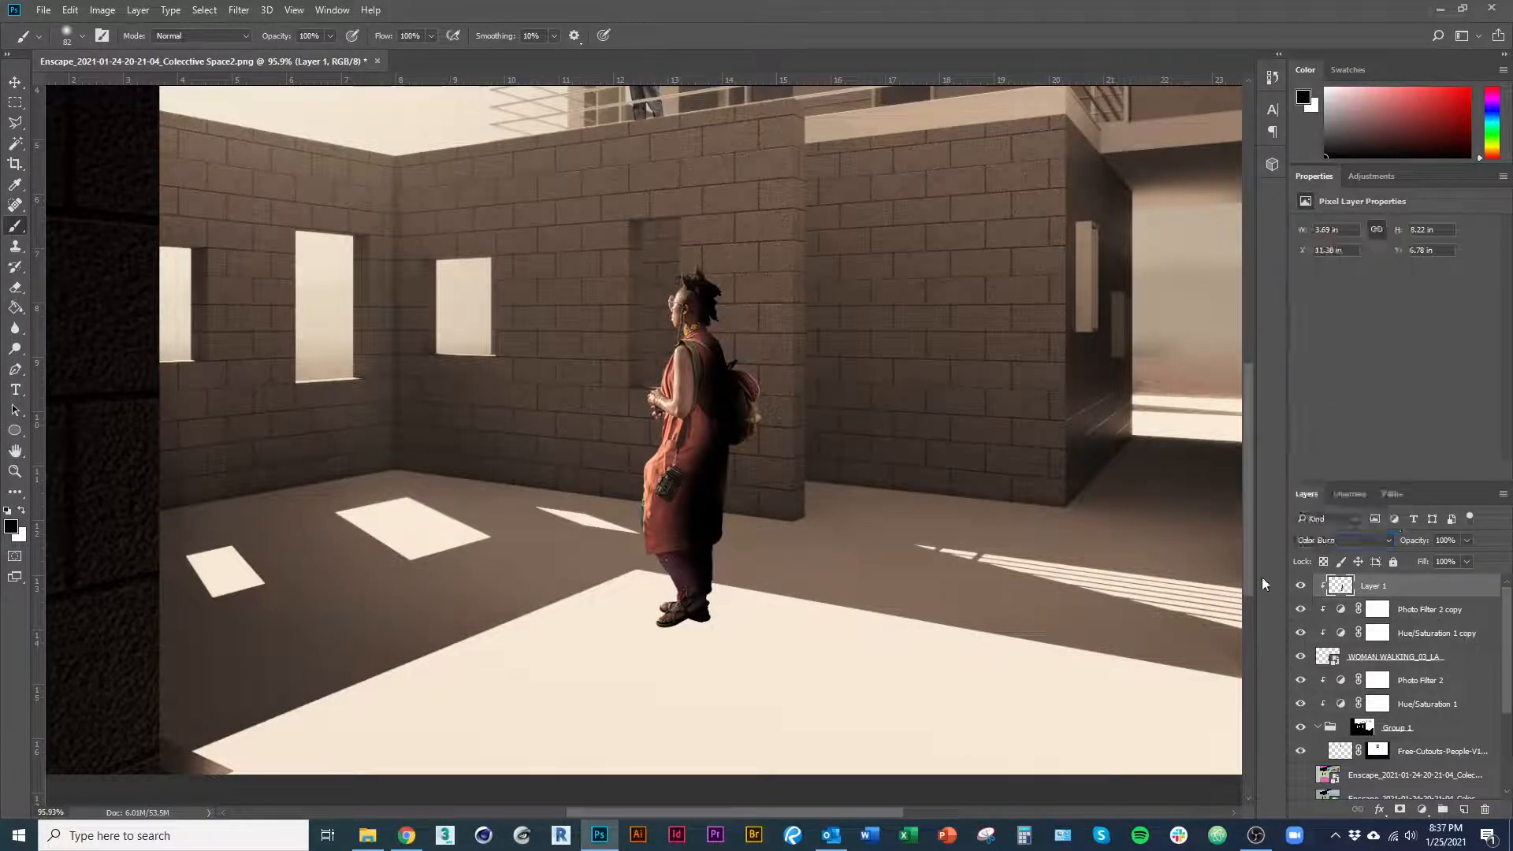
left_click(1361, 546)
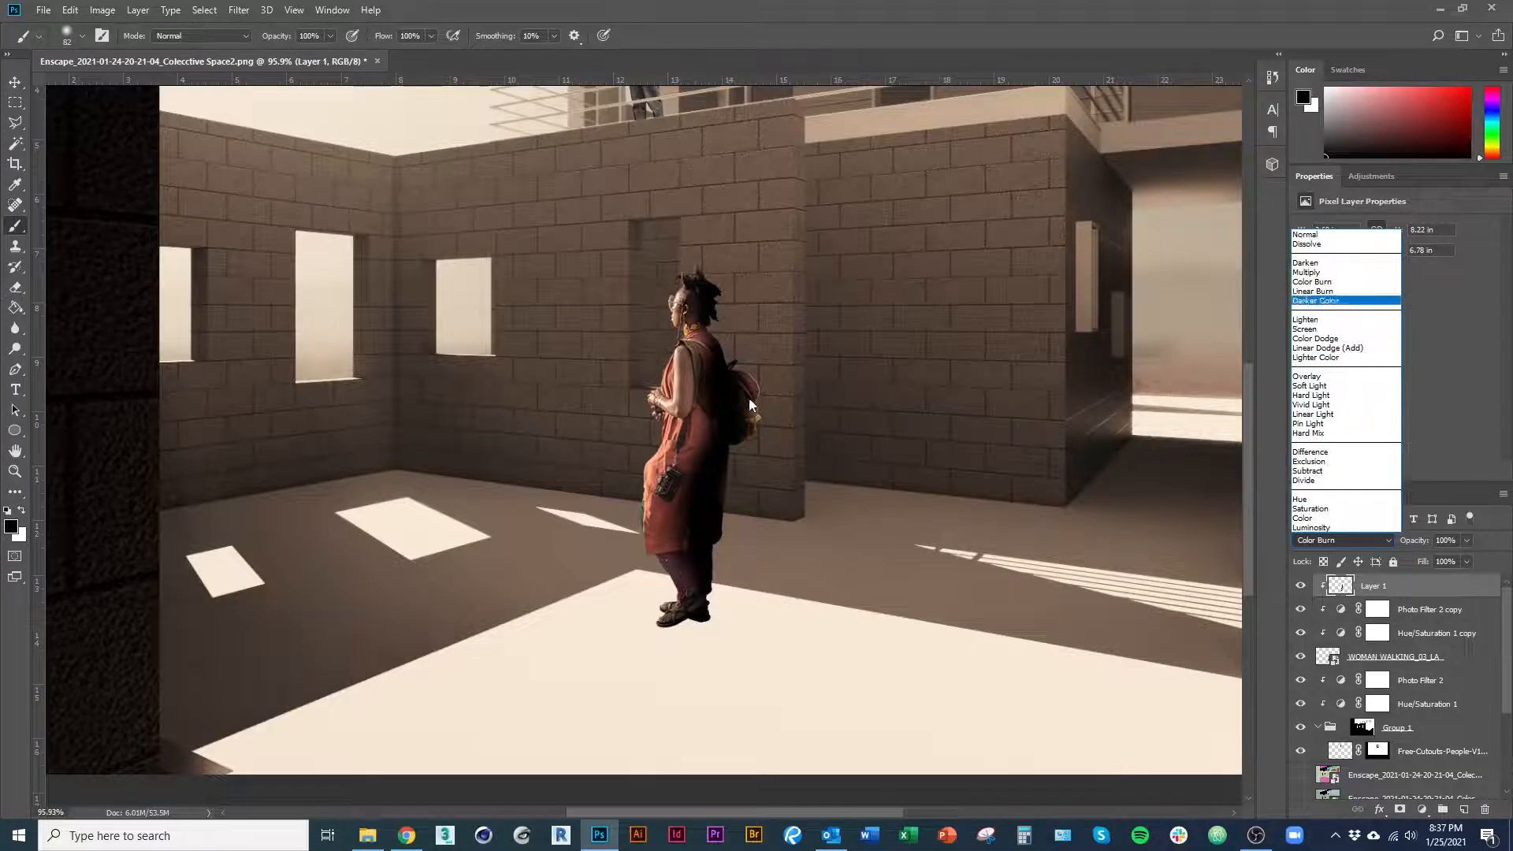
left_click(1306, 320)
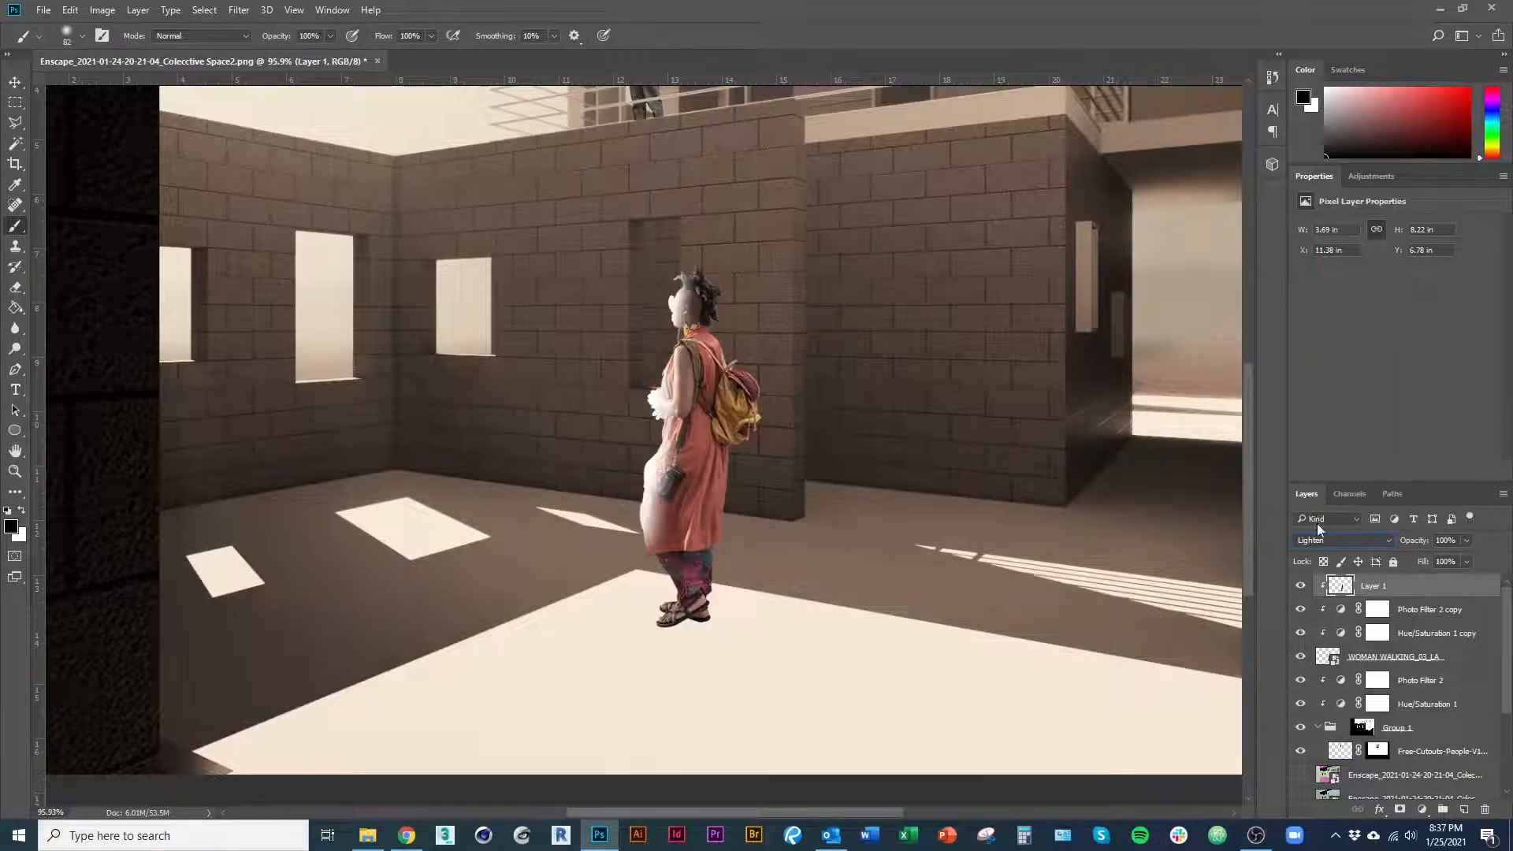
left_click(1376, 544)
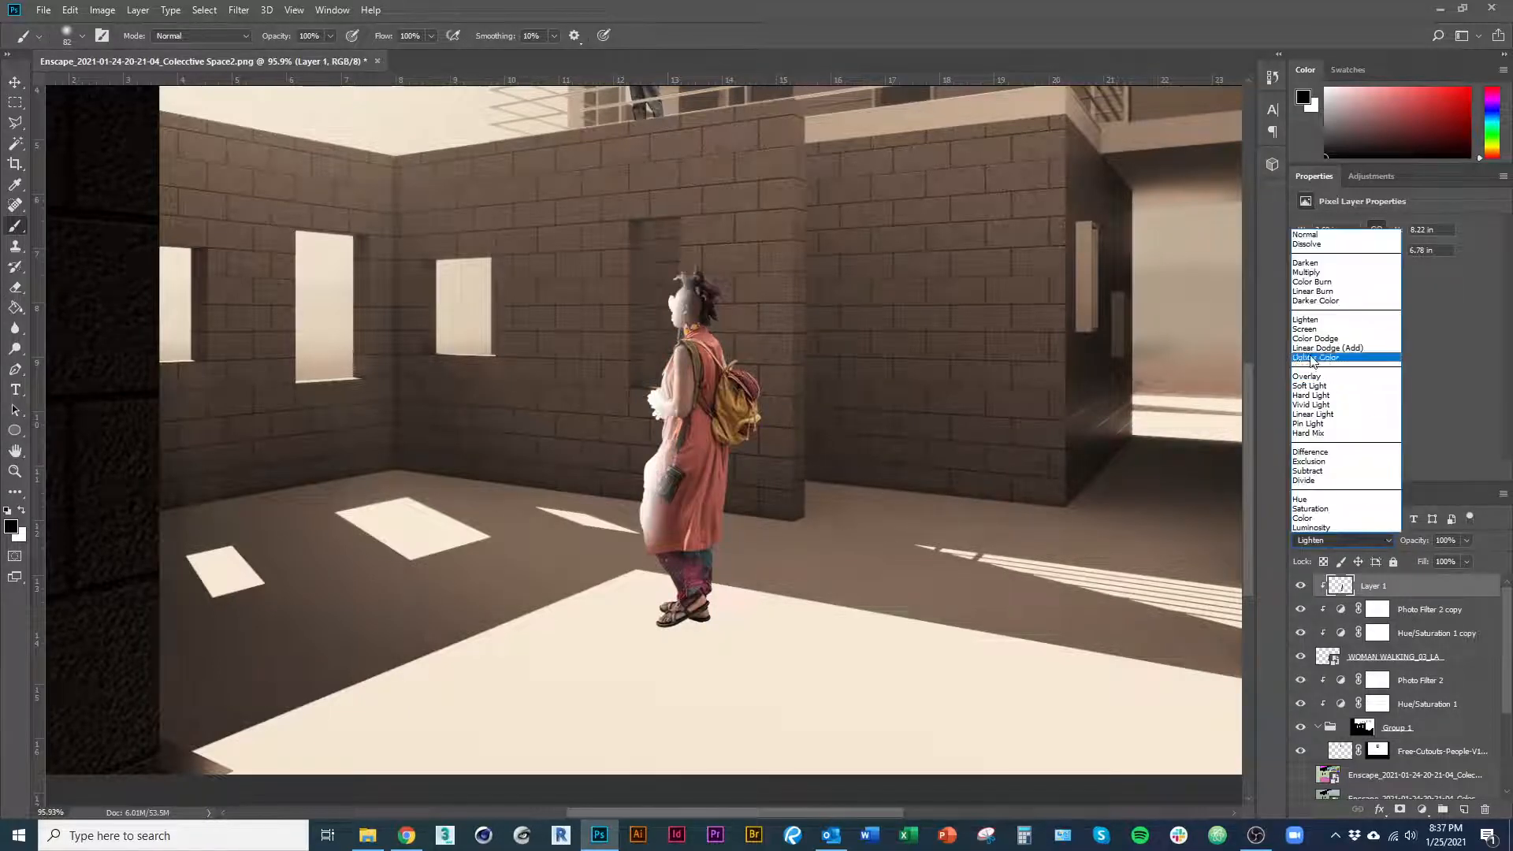
left_click(1306, 328)
Set Layer 1's blend mode to Multiply and lower its opacity to 60%.
left_click(1378, 543)
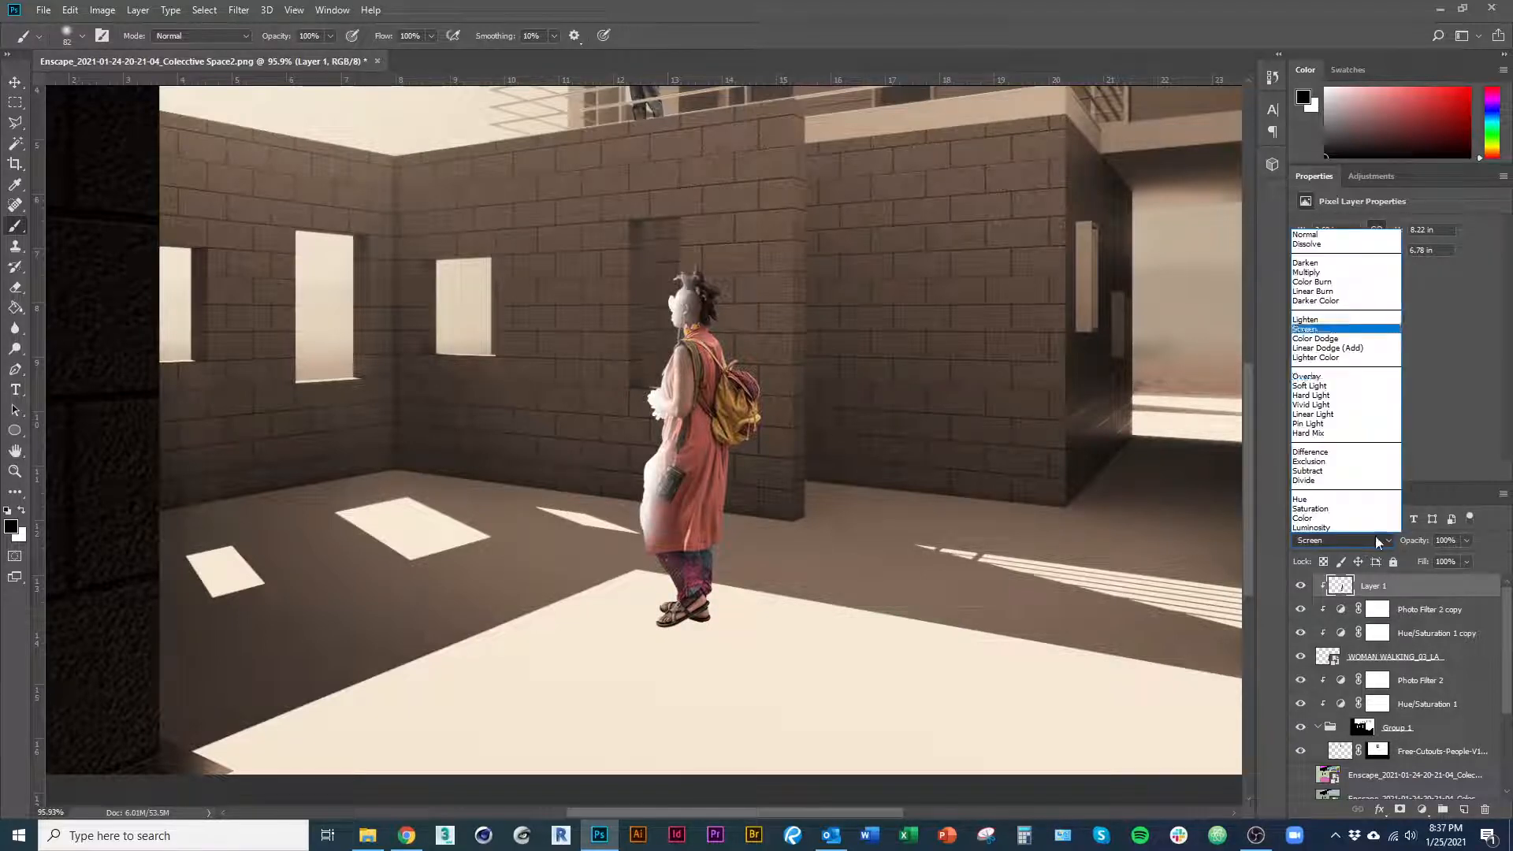
left_click(1319, 274)
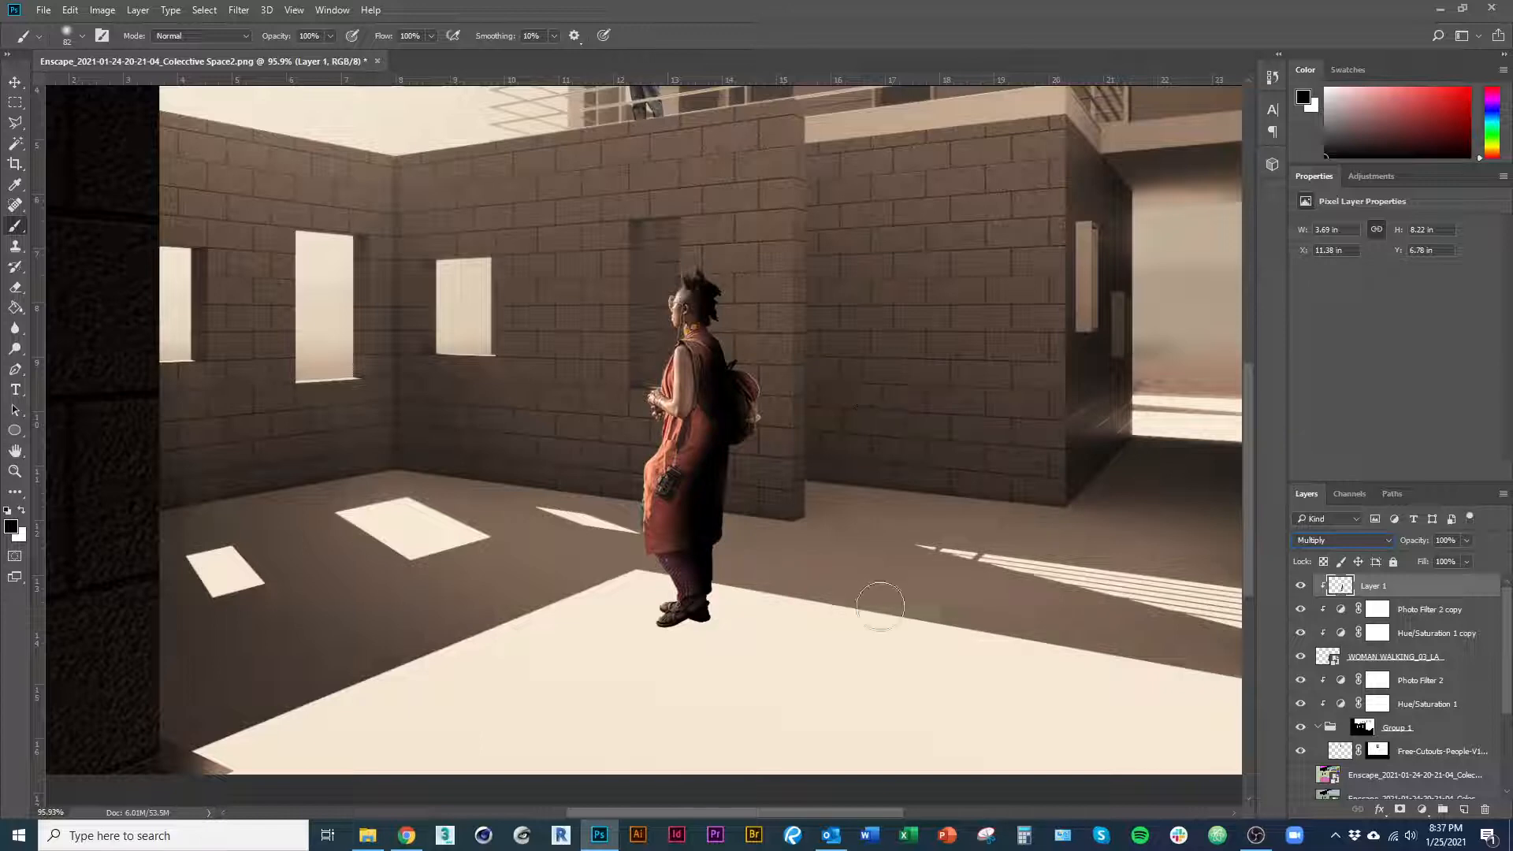
left_click(1467, 540)
left_click_drag(1470, 559, 1440, 558)
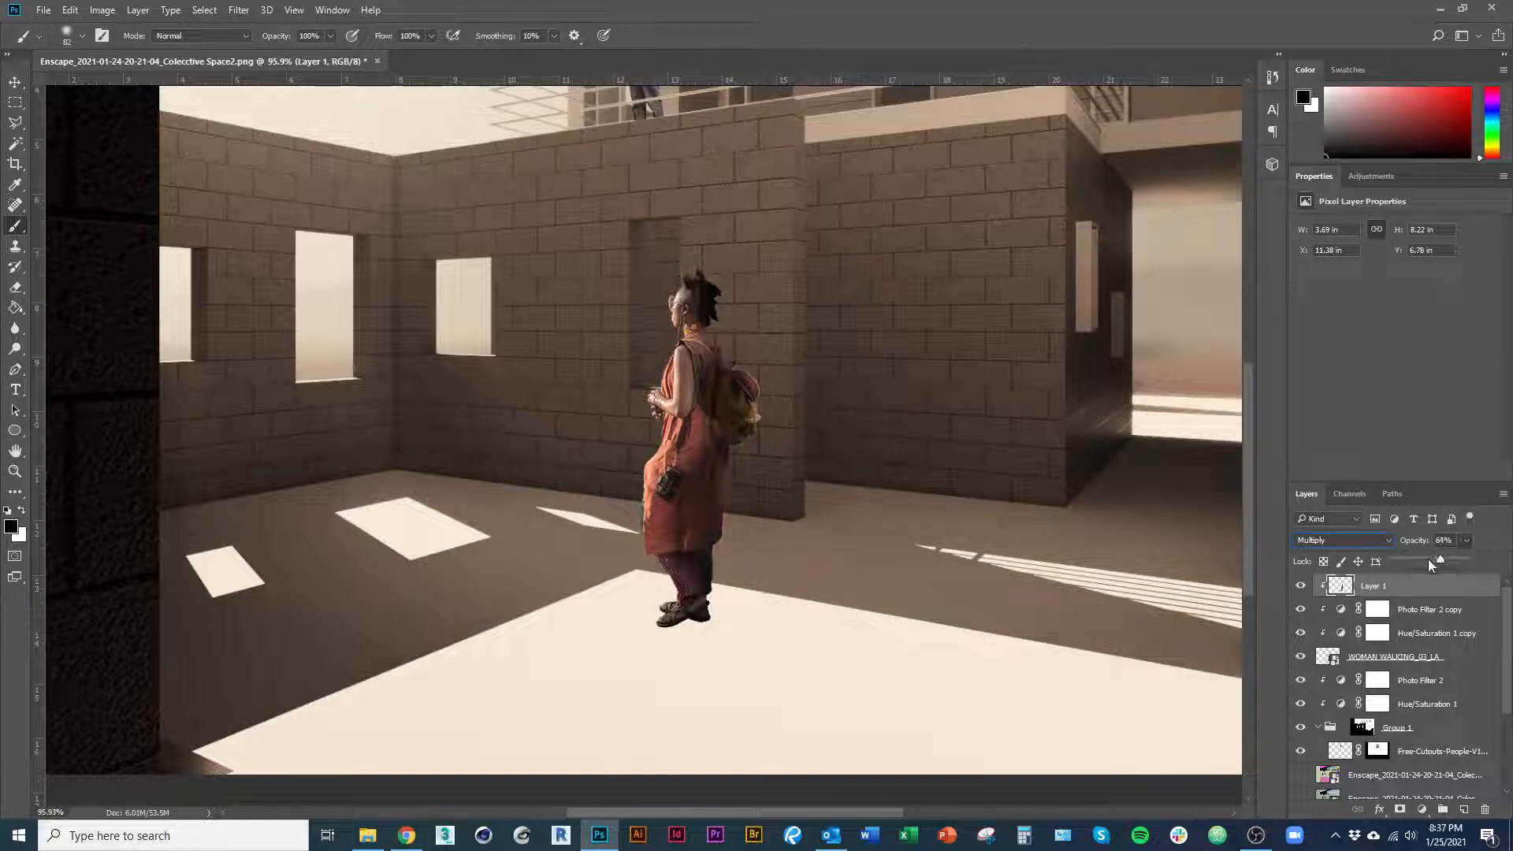
Compare the woman with Layer 1 hidden and shown, and fine-tune the layer's opacity to 59%.
left_click(1300, 585)
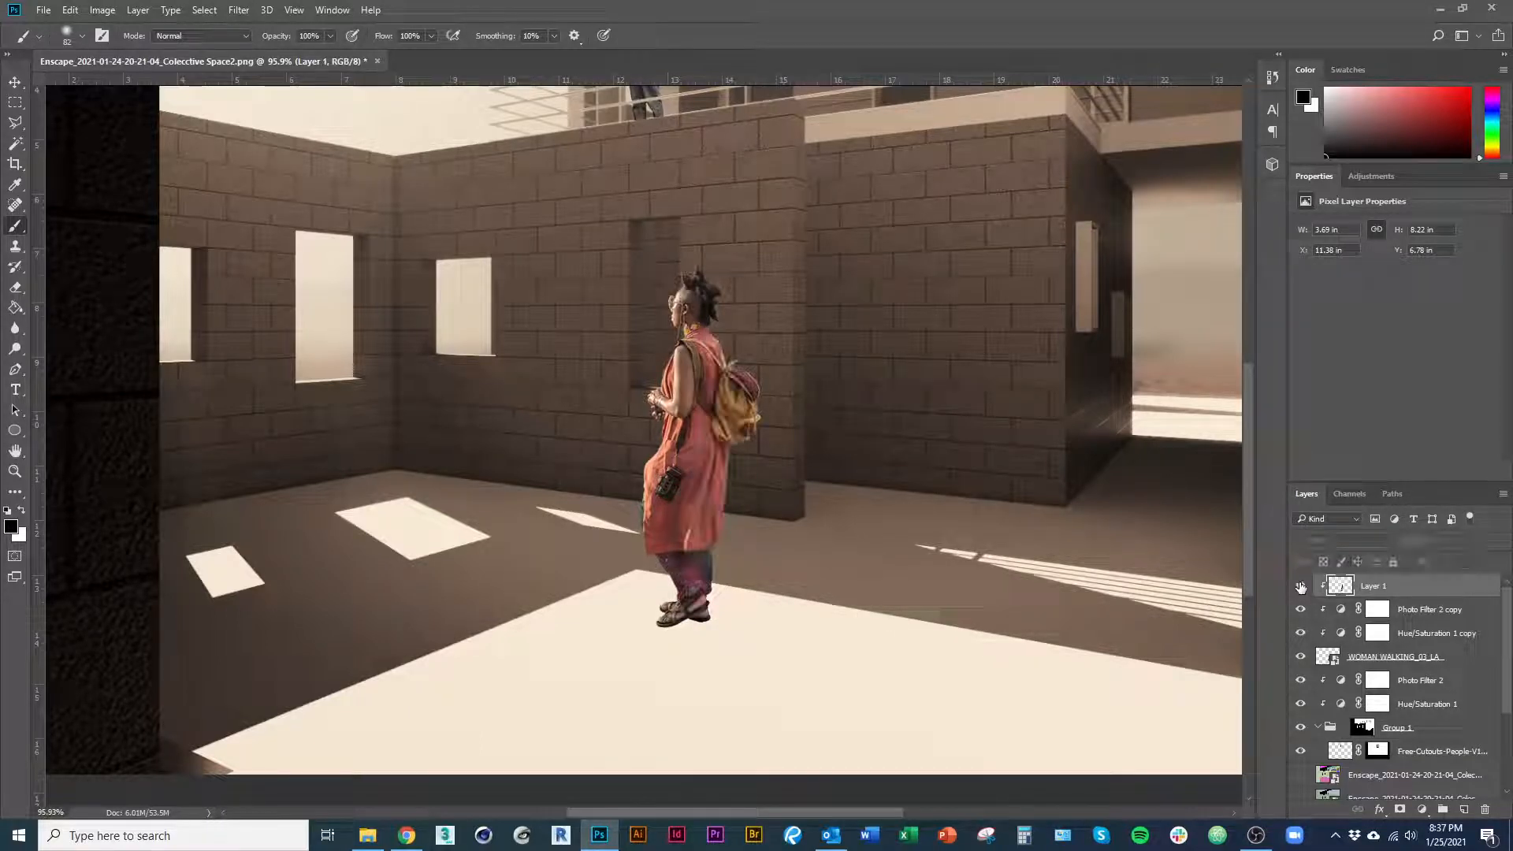
left_click(1300, 585)
scroll(648, 501, "down", 2)
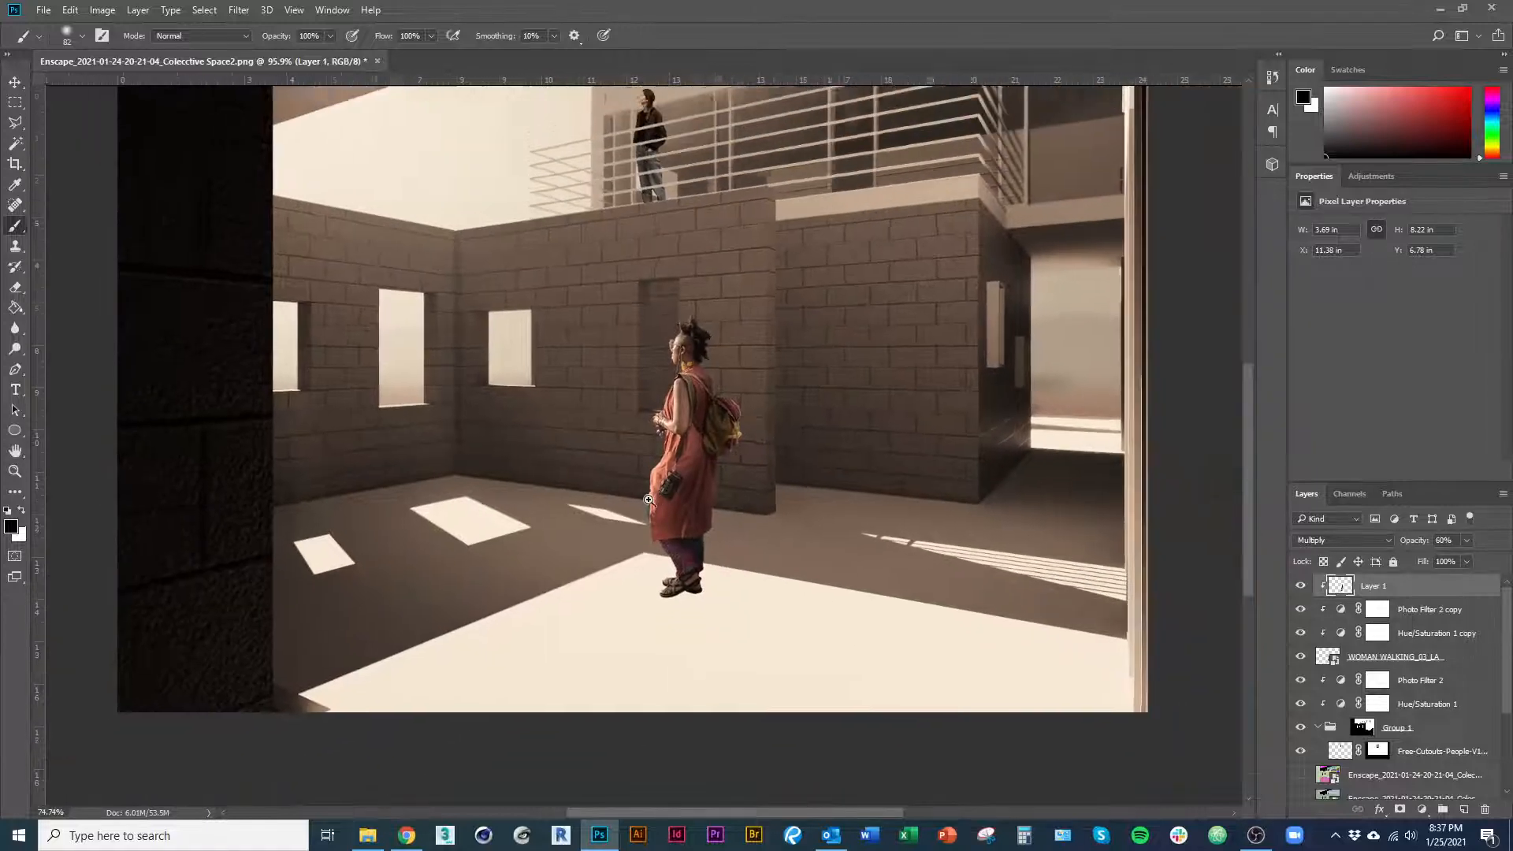
left_click(1467, 541)
left_click_drag(1464, 559, 1466, 559)
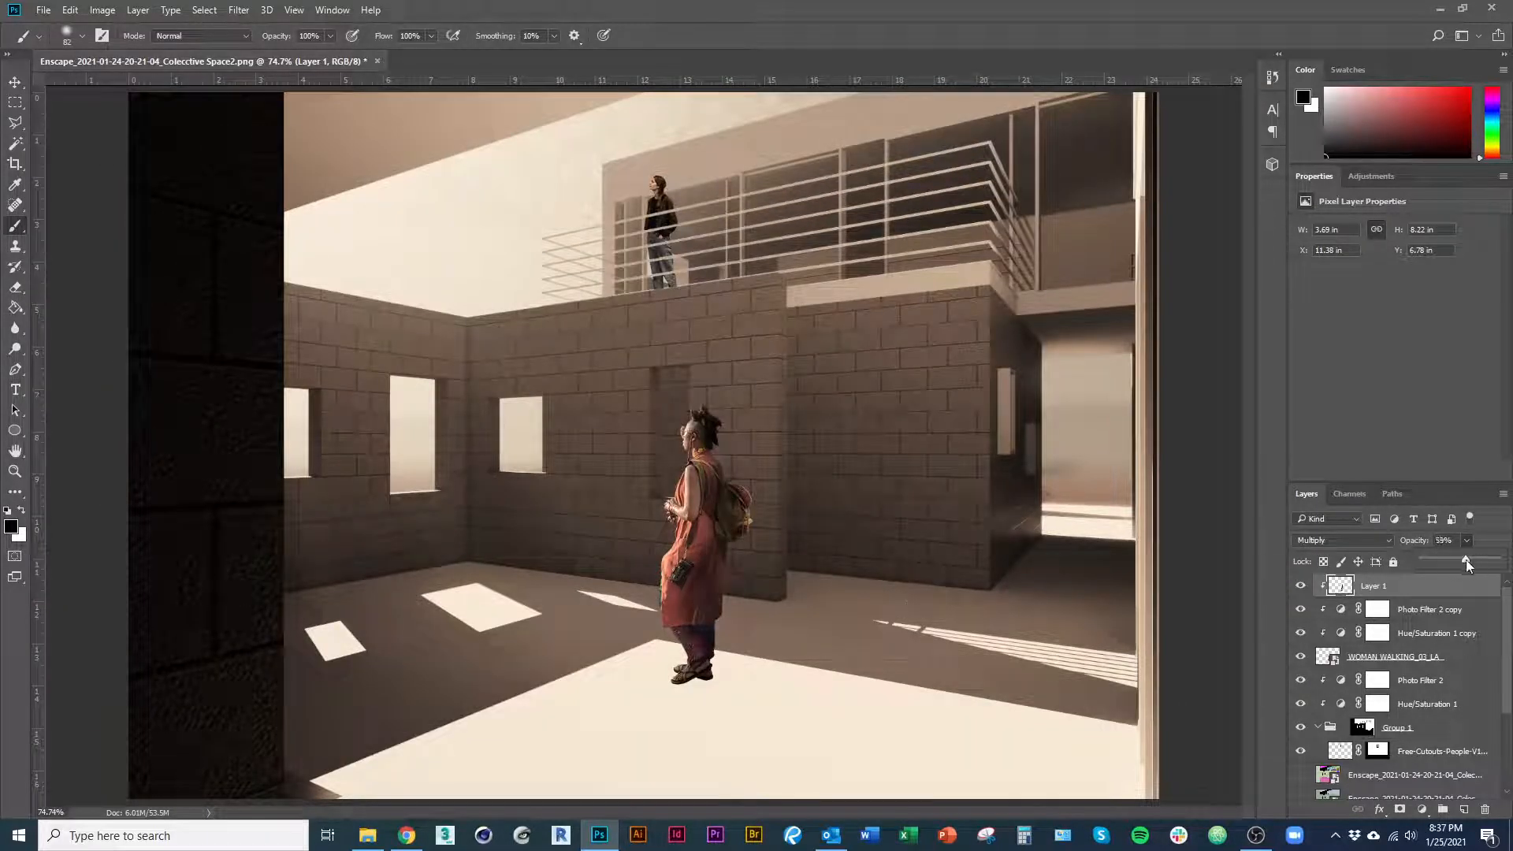
Set Layer 1's blend mode to Soft Light and compare the woman with the layer hidden and shown.
left_click(1390, 541)
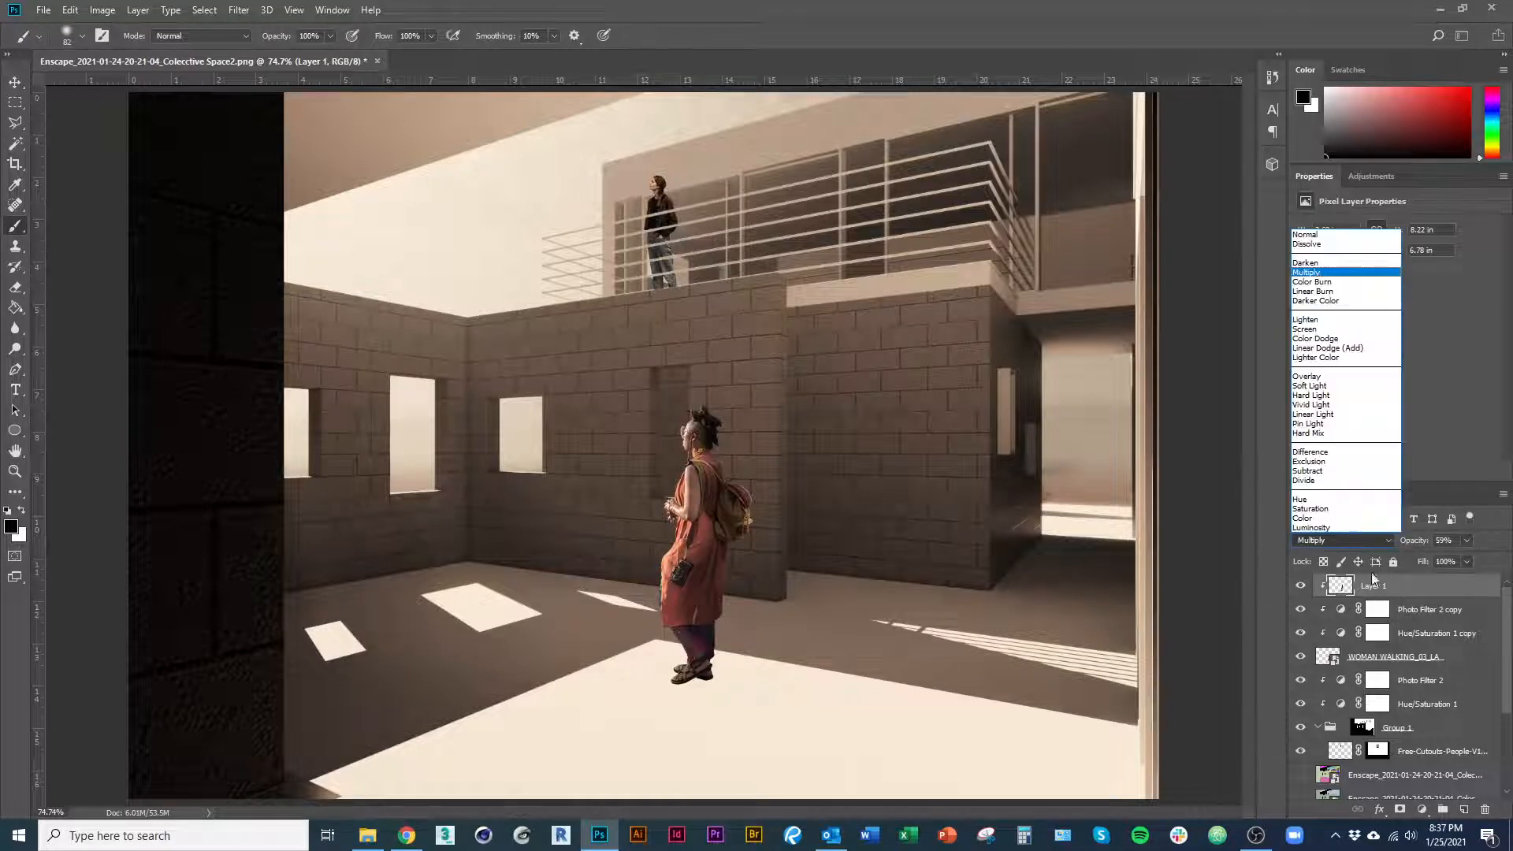
left_click(1340, 392)
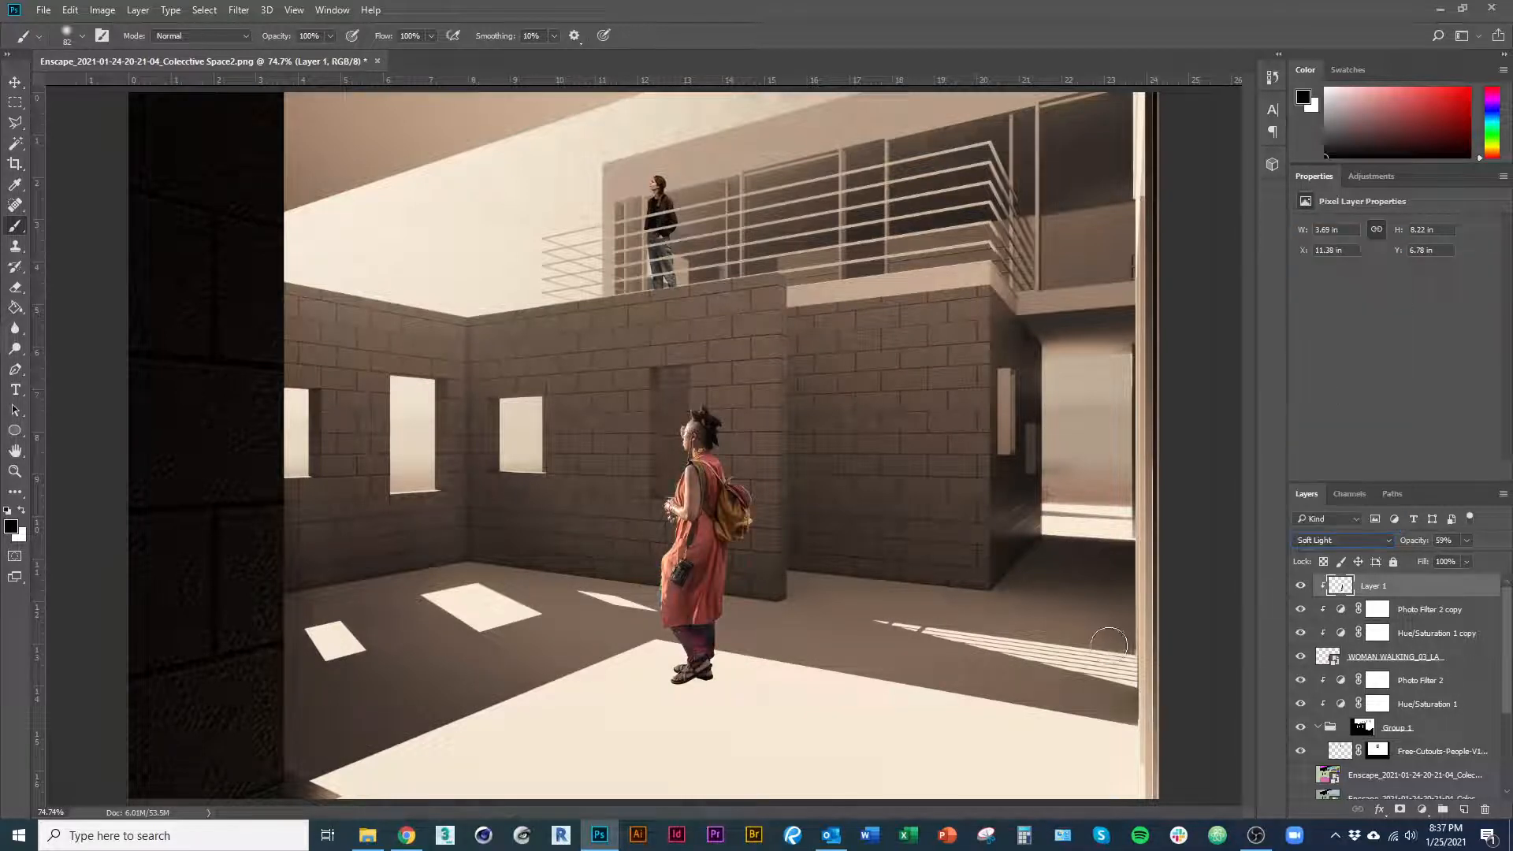
left_click(1299, 586)
left_click(1299, 586)
left_click(1299, 587)
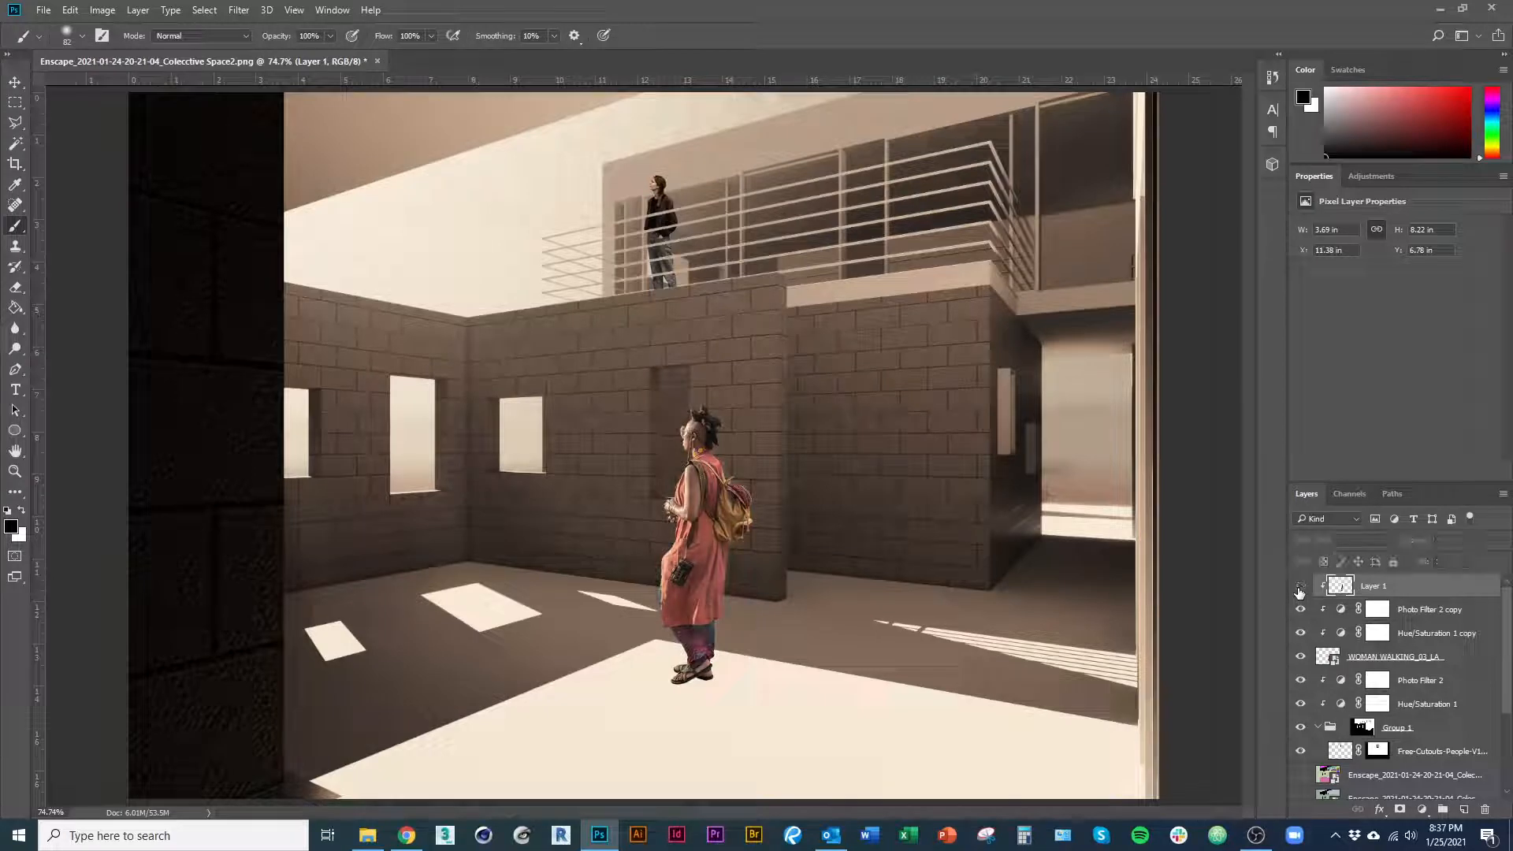
left_click(1300, 586)
key("v")
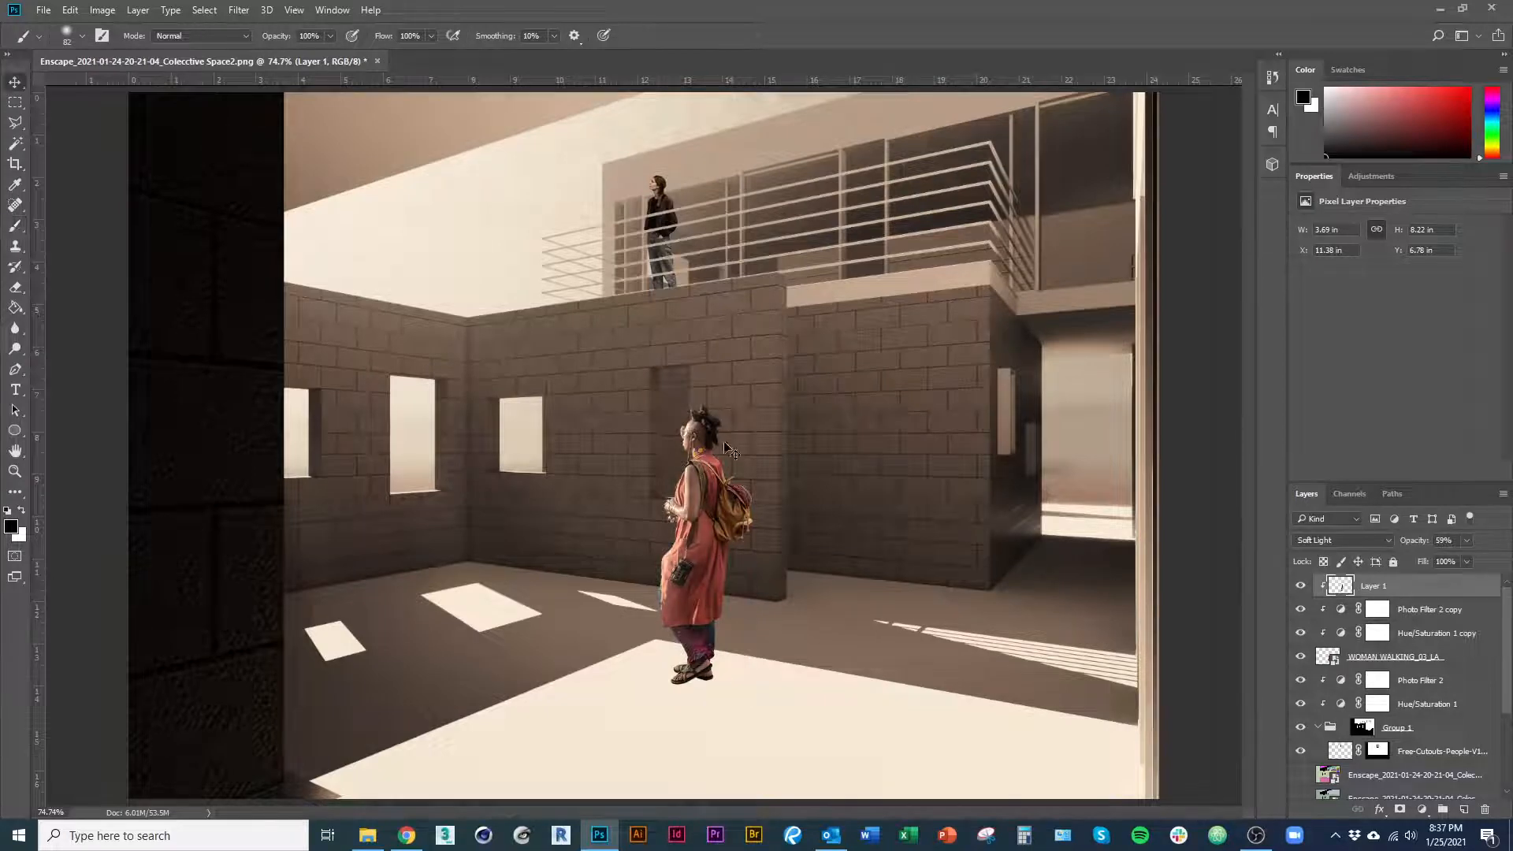
key("alt+v")
key("Escape")
key("alt+v")
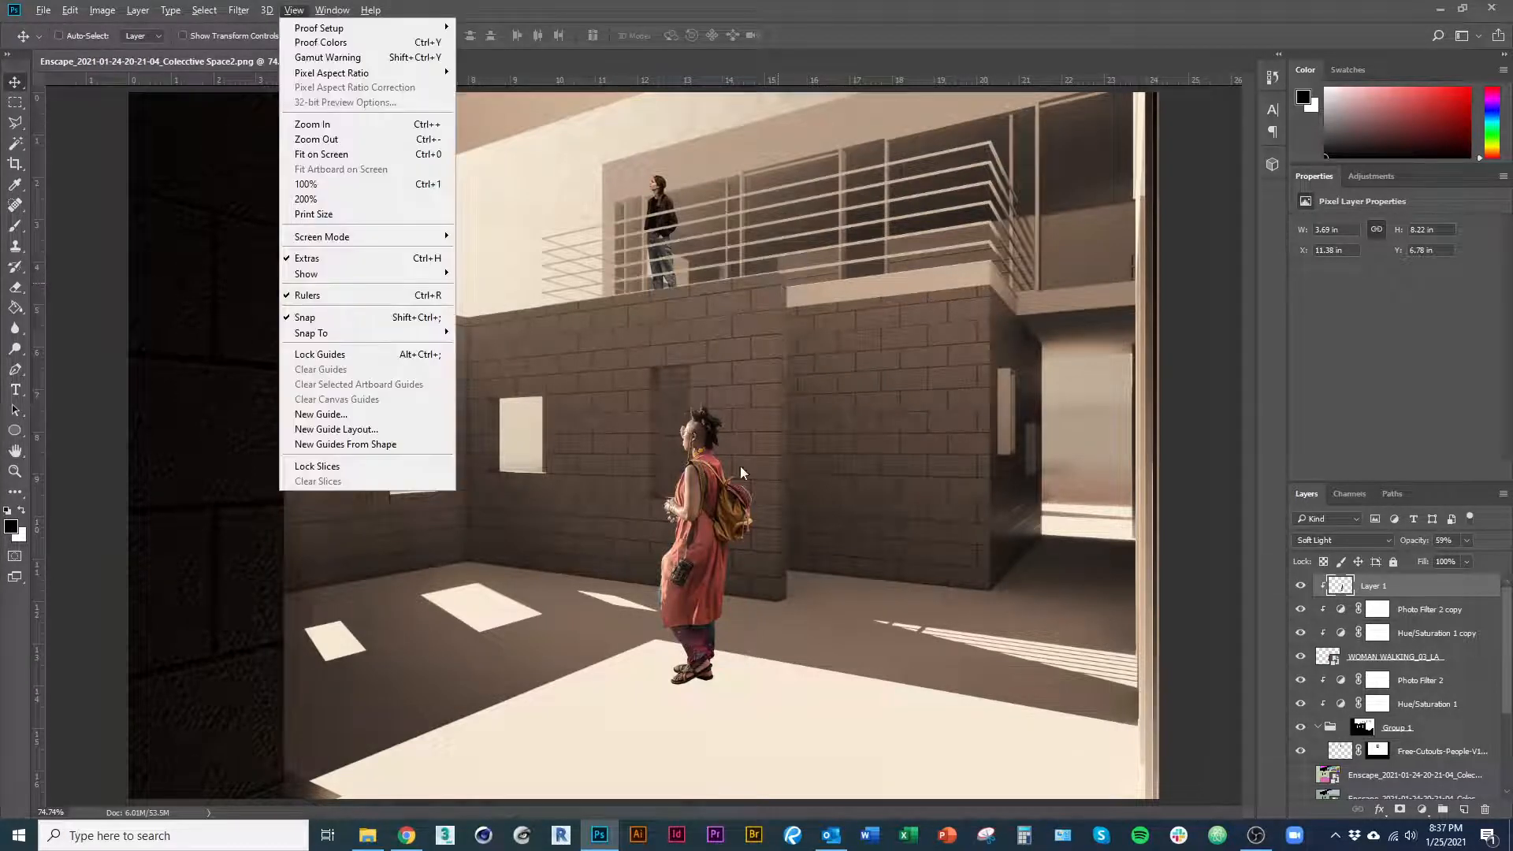
key("Escape")
key("alt+v")
key("Escape")
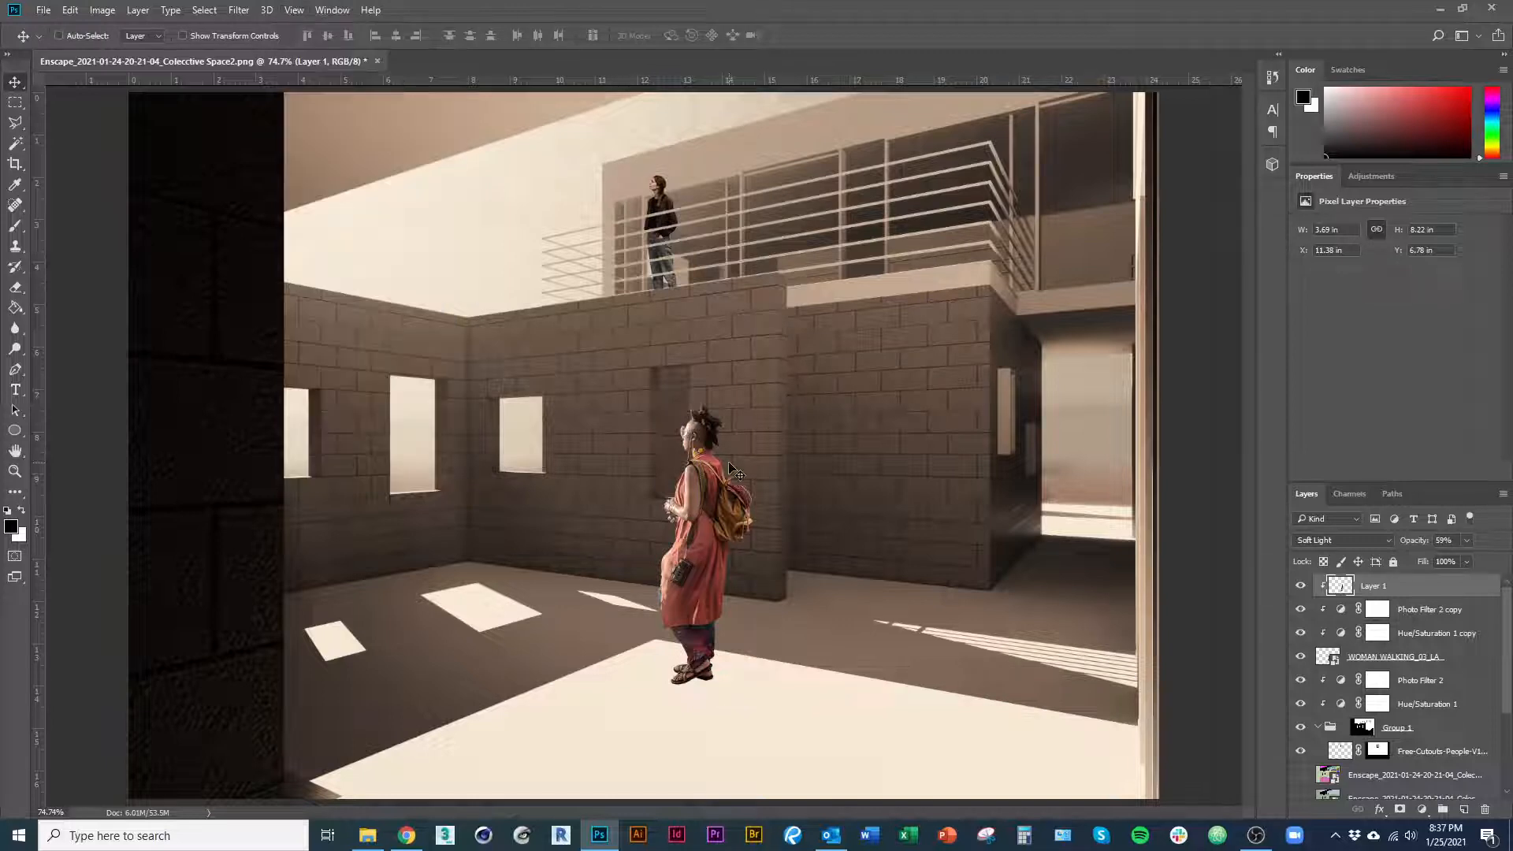
key("alt+v")
key("Escape")
scroll(733, 481, "down", 2)
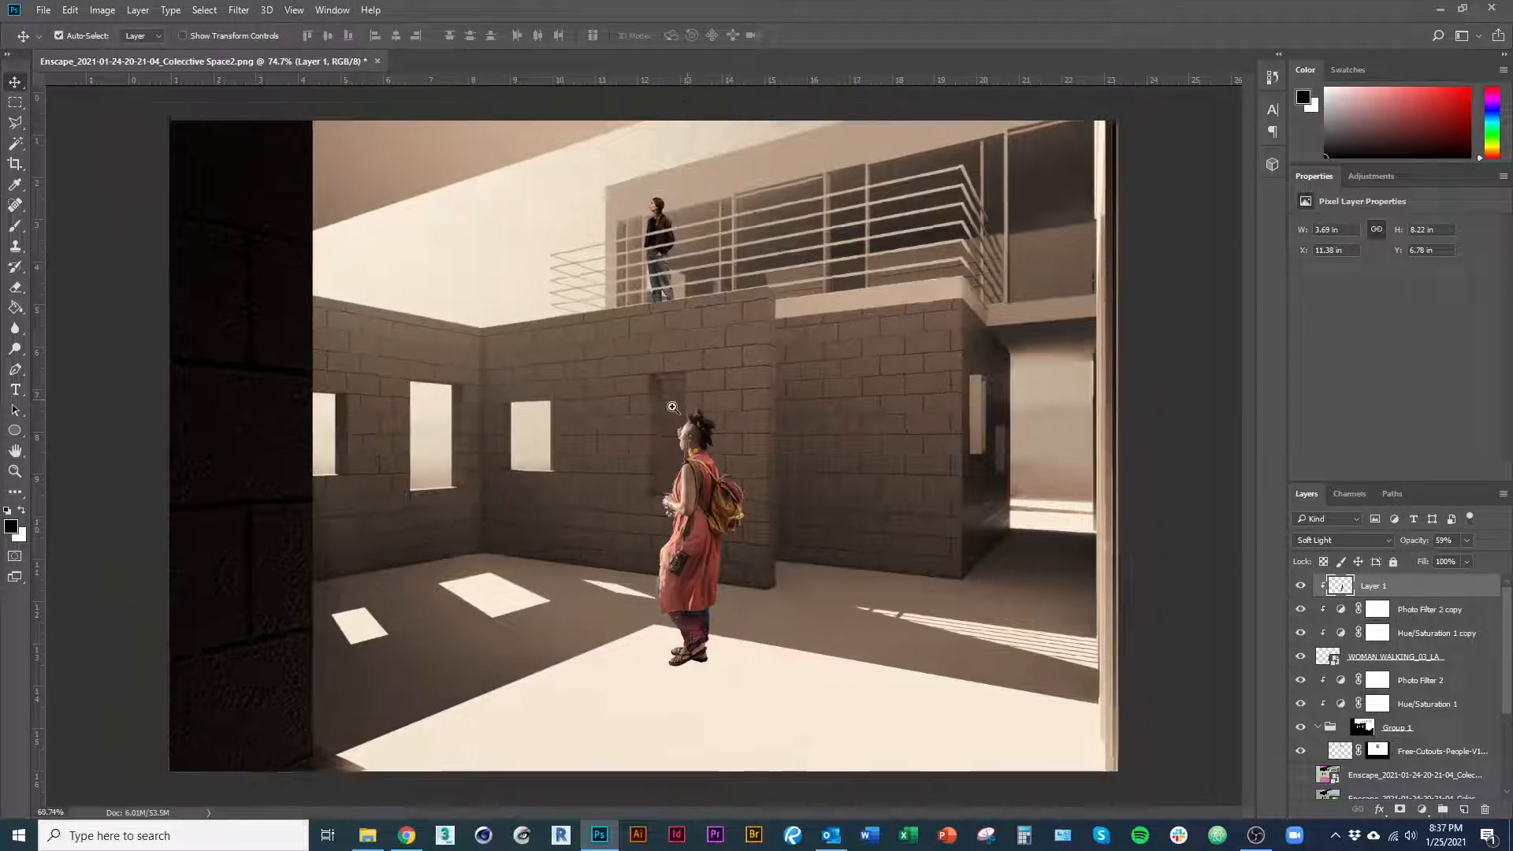
key("ctrl")
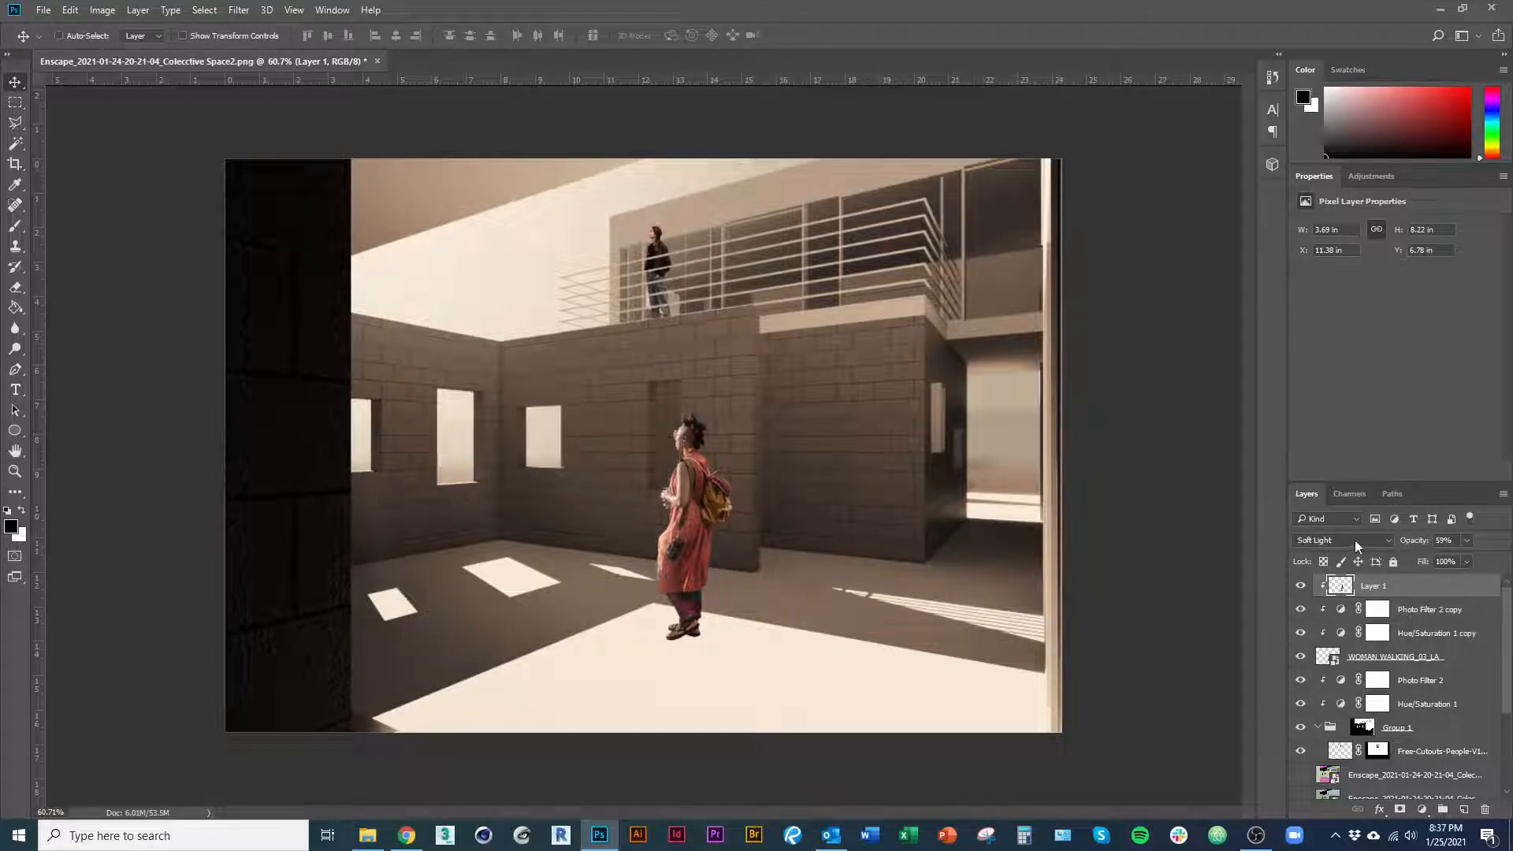
scroll(1509, 609, "down", 1)
scroll(1497, 610, "up", 1)
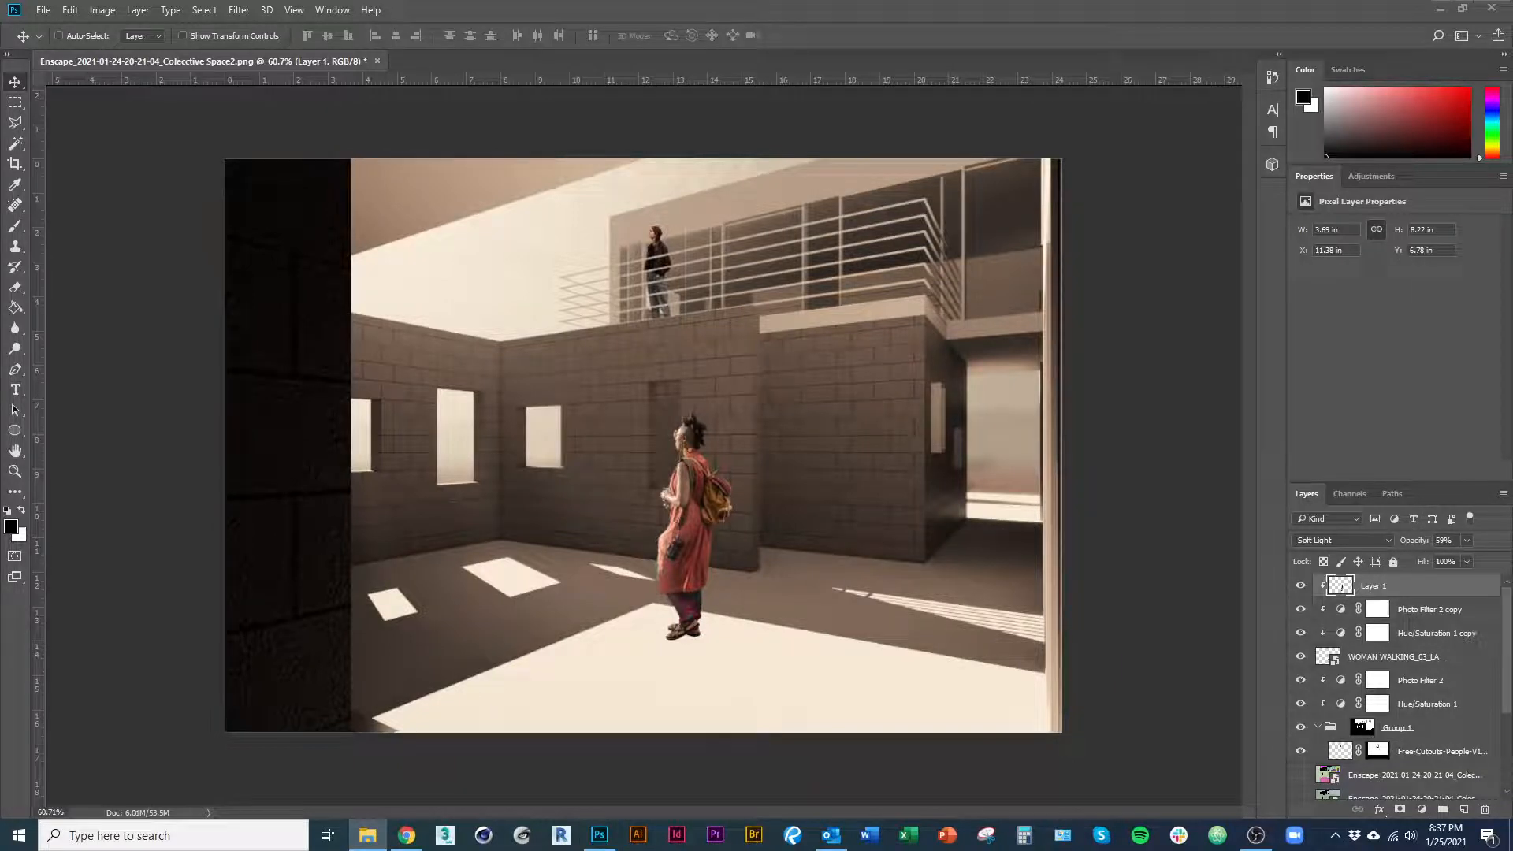
Switch to Chrome and search Google for "sky background" in a new tab.
key("alt+Tab")
key("ctrl+t")
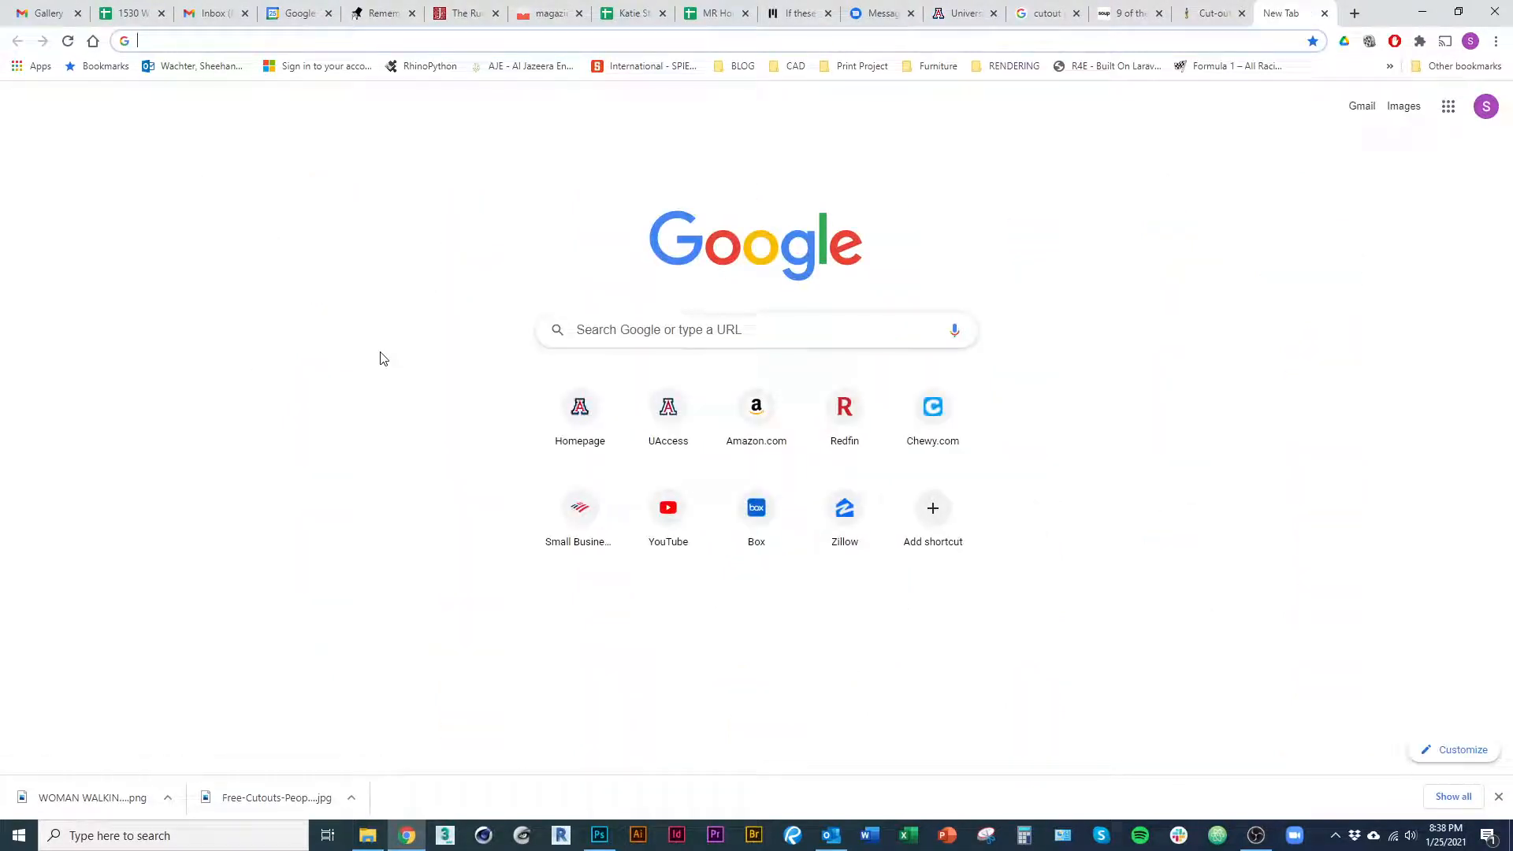
type("sky ")
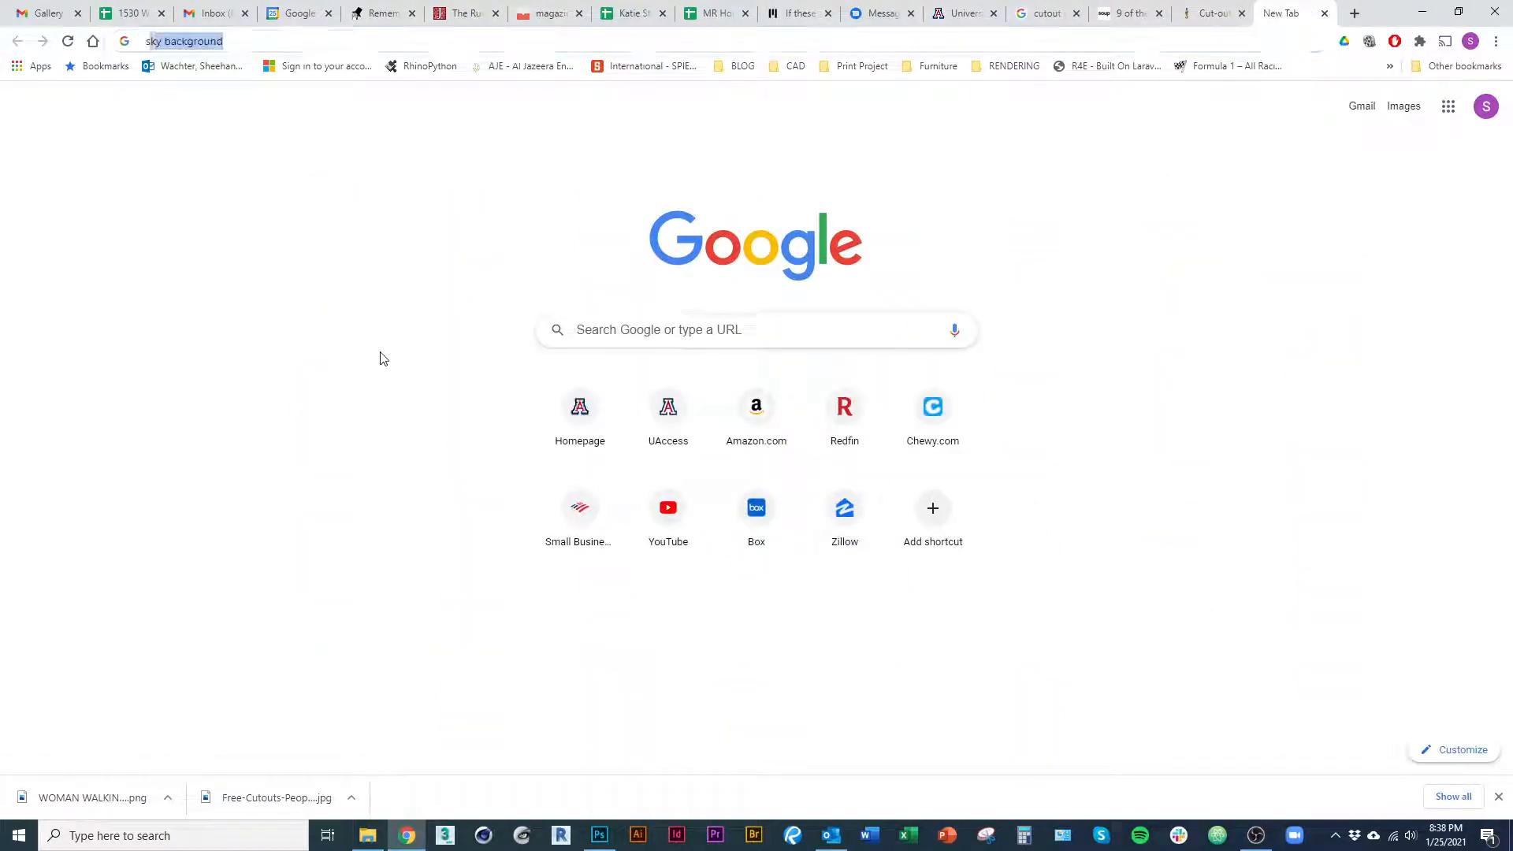
type("background")
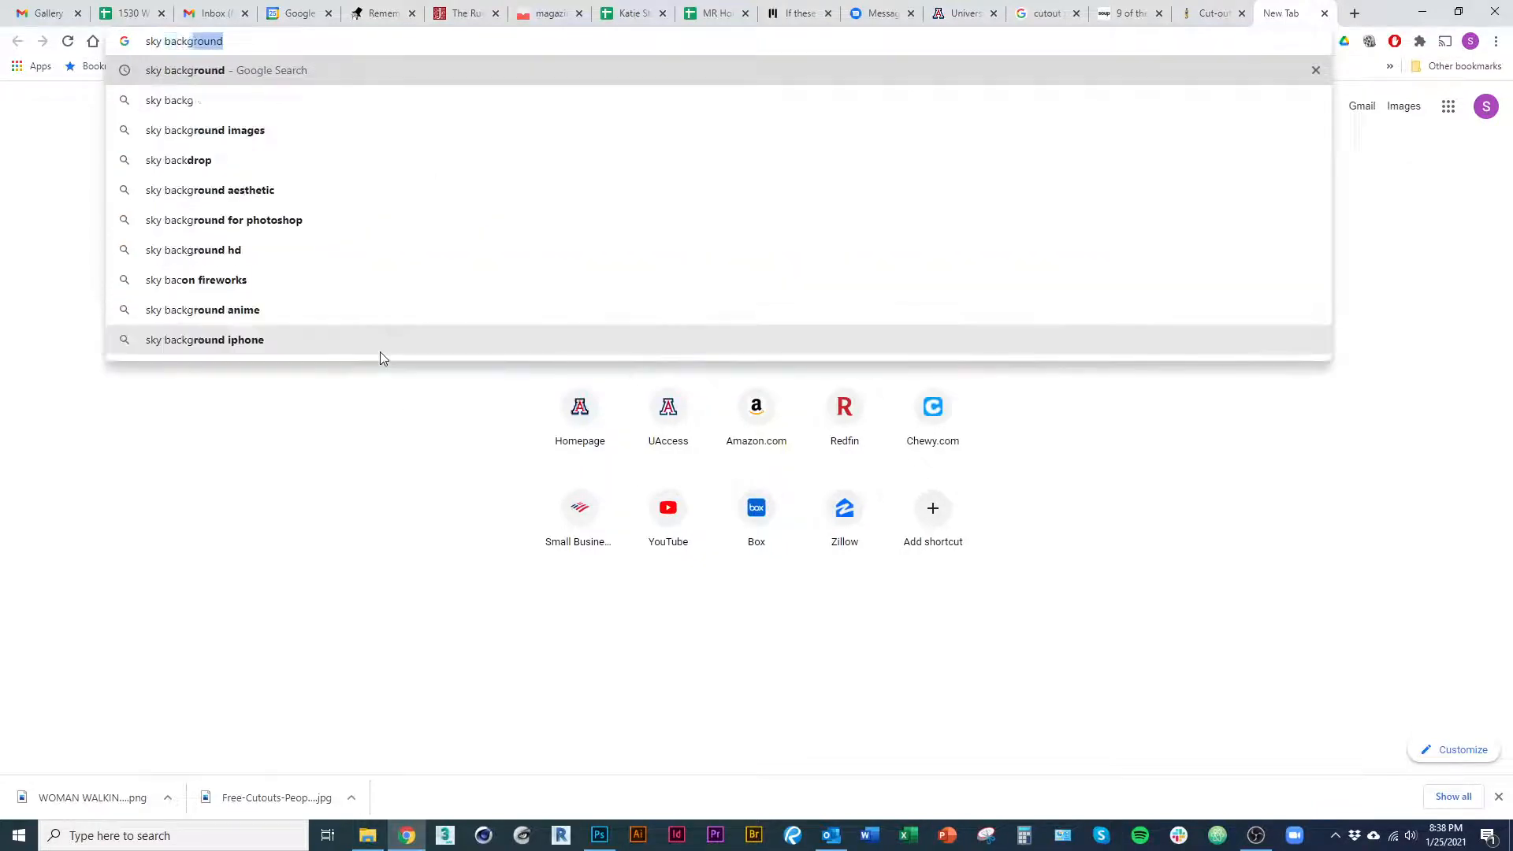
key("Return")
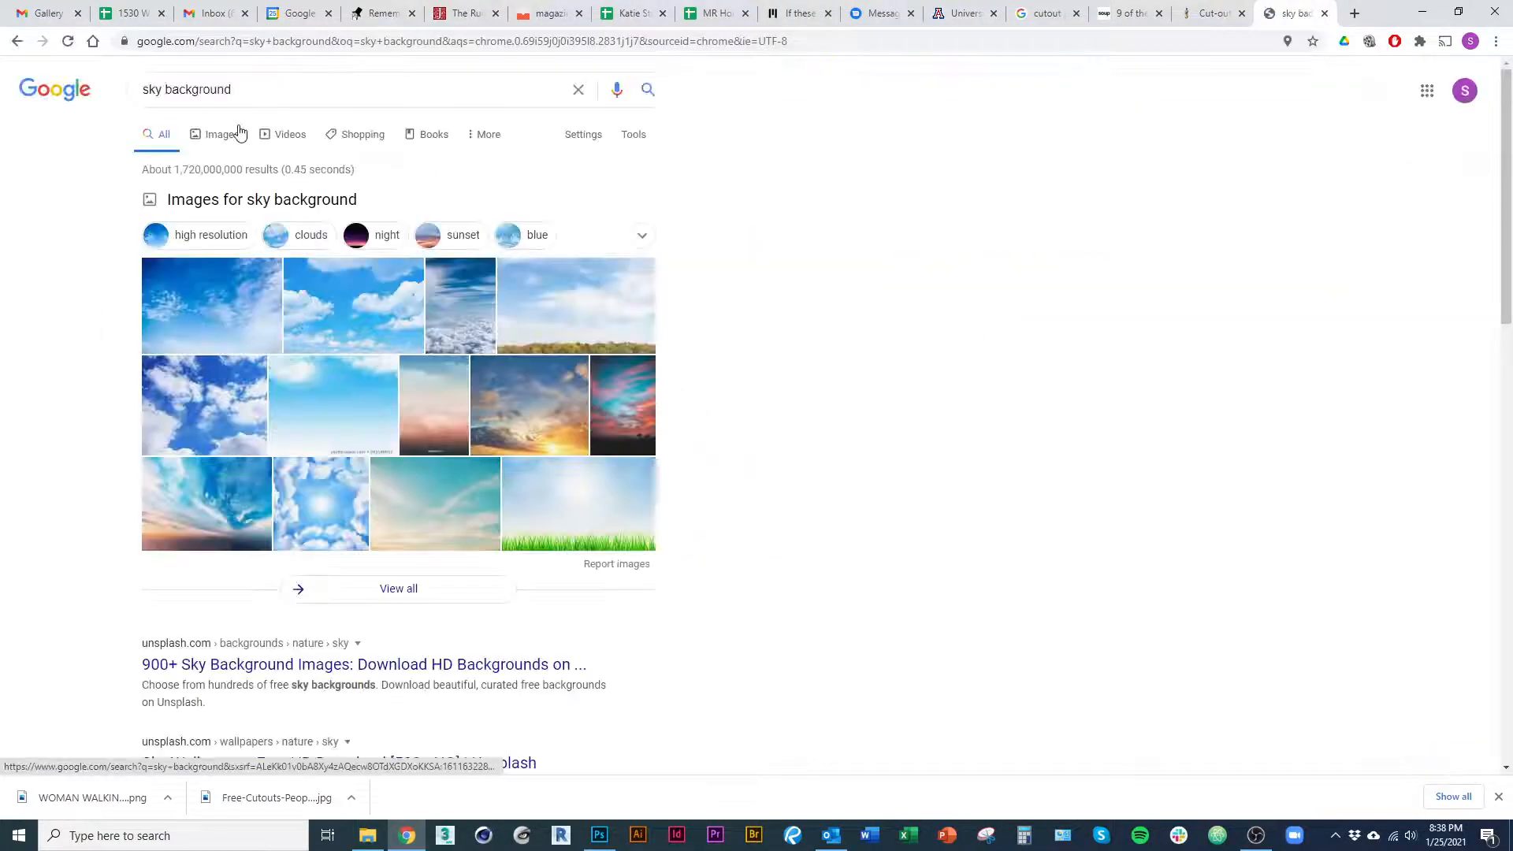
Change the Google query to look for an Arizona afternoon sky and show the image results.
double_click(201, 89)
type("arziona")
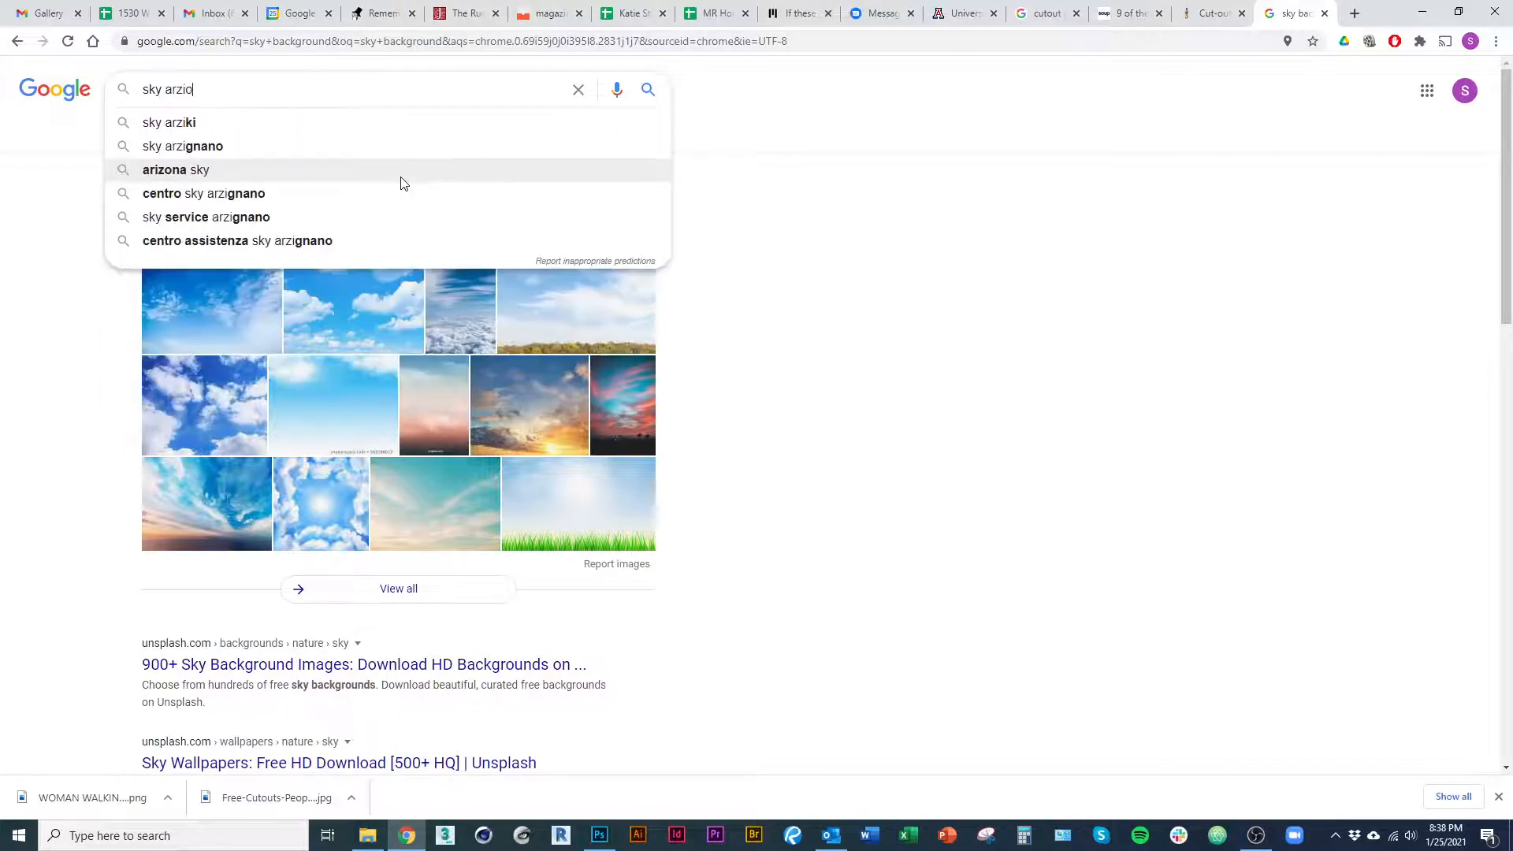
key("Return")
left_click(365, 88)
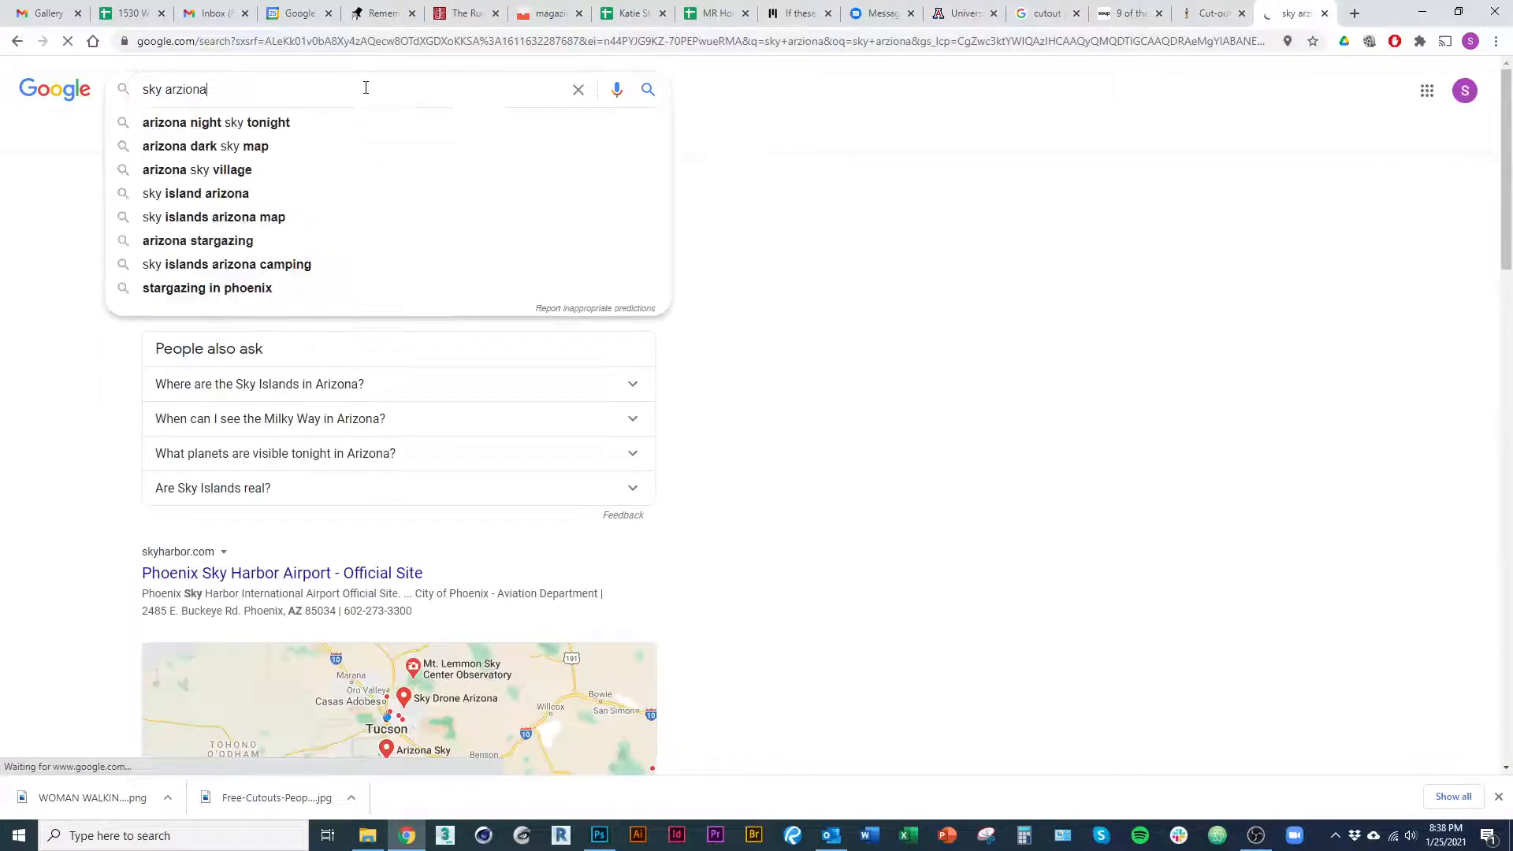
type("afternoon")
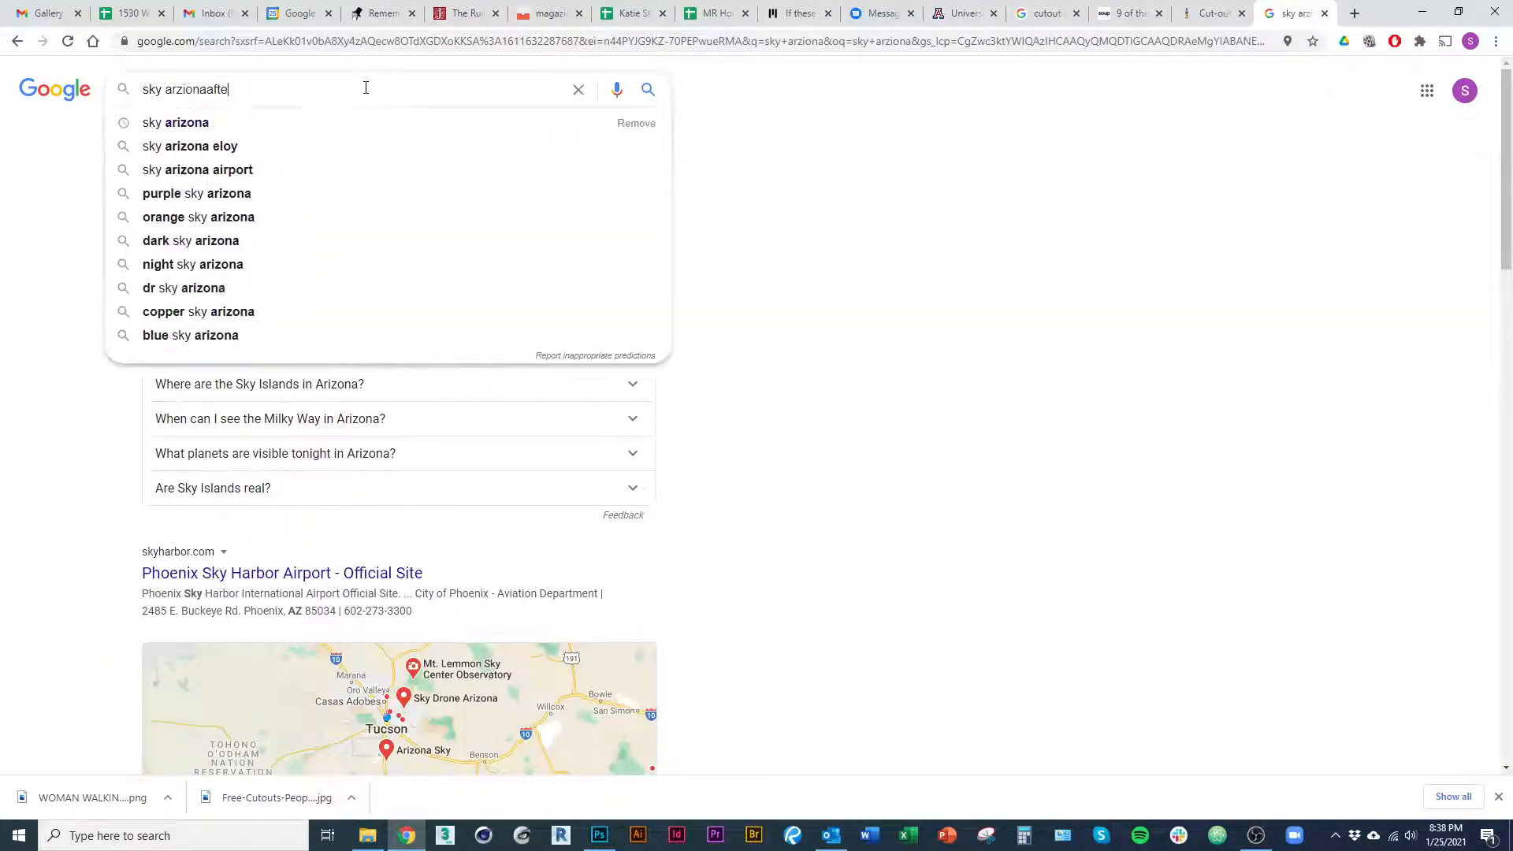
key("Return")
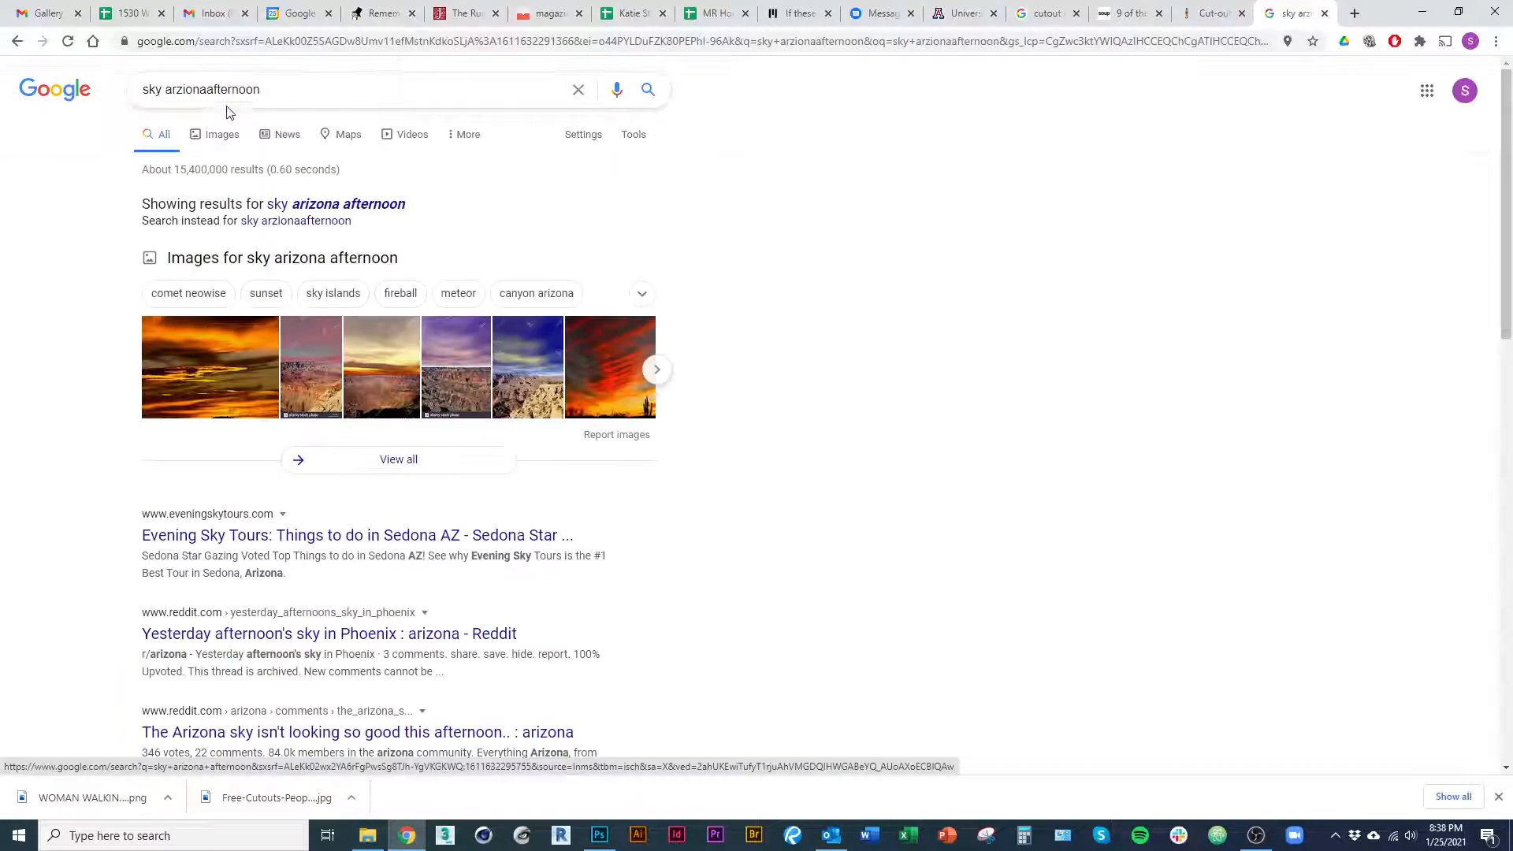
left_click(209, 90)
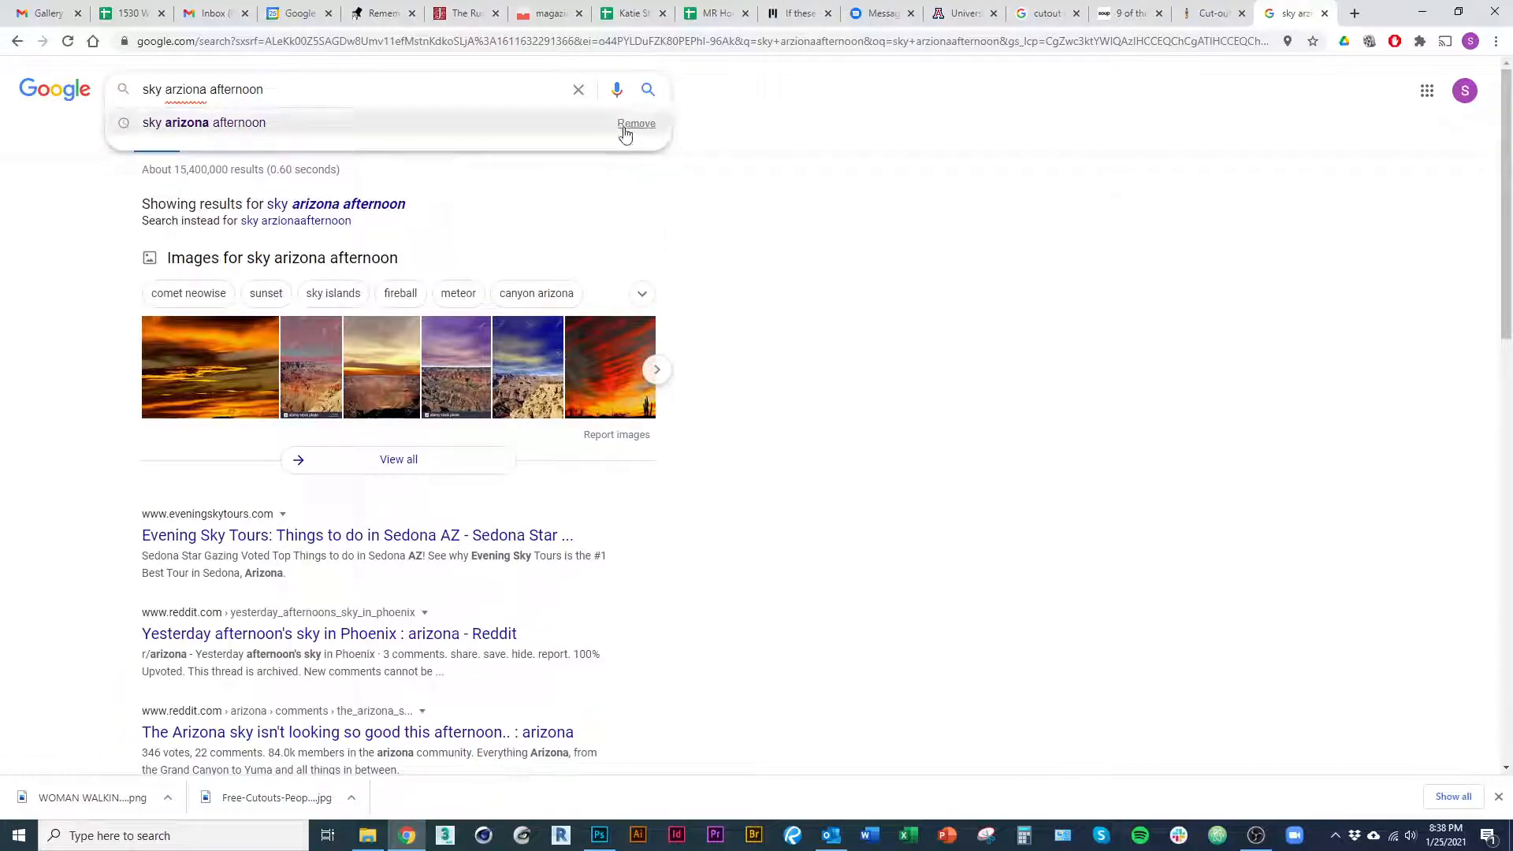
left_click(648, 89)
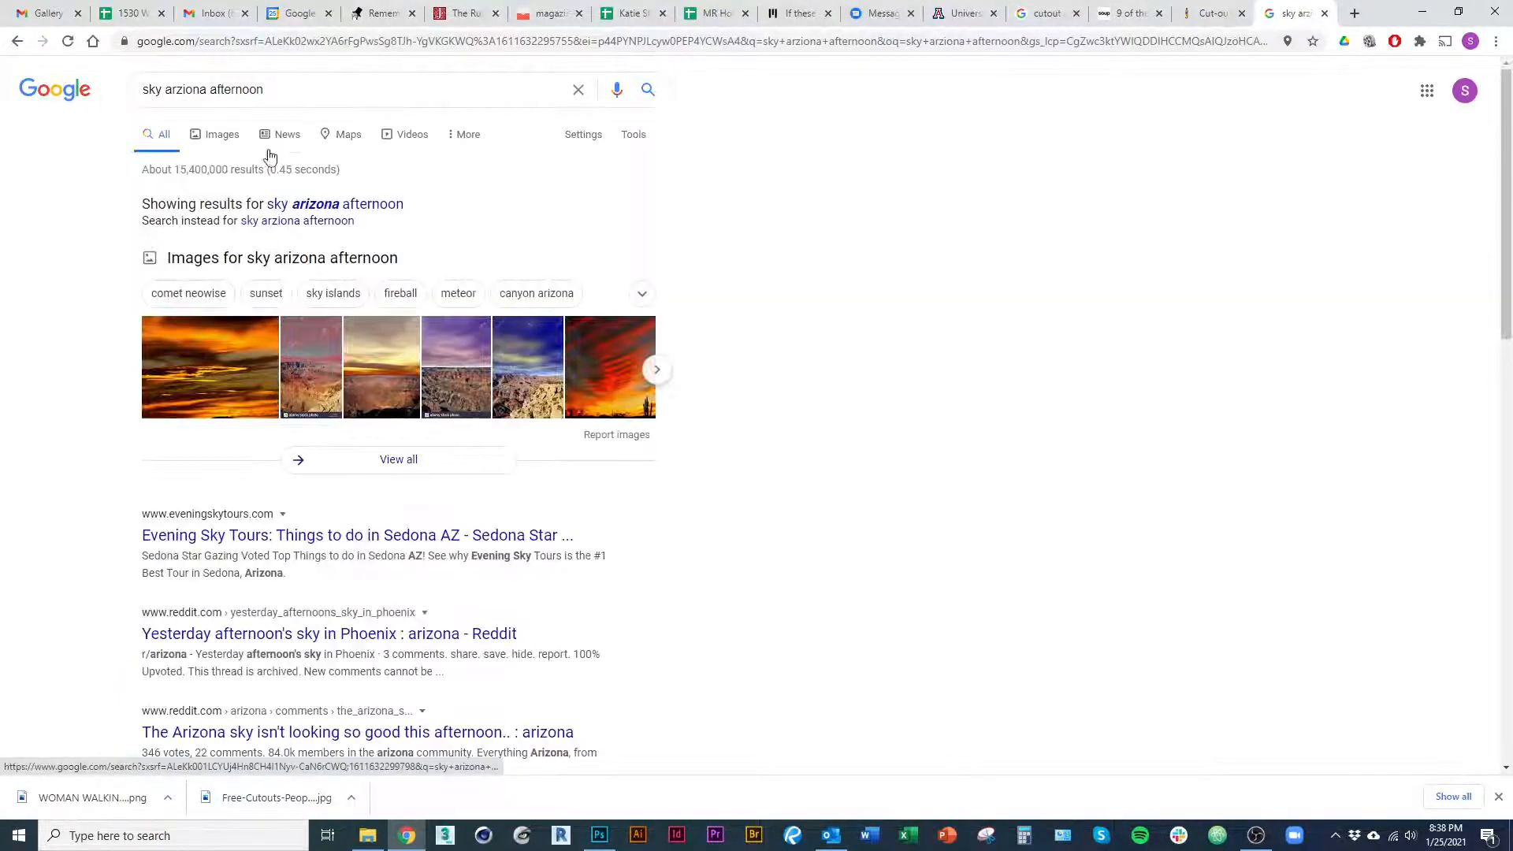
left_click(212, 135)
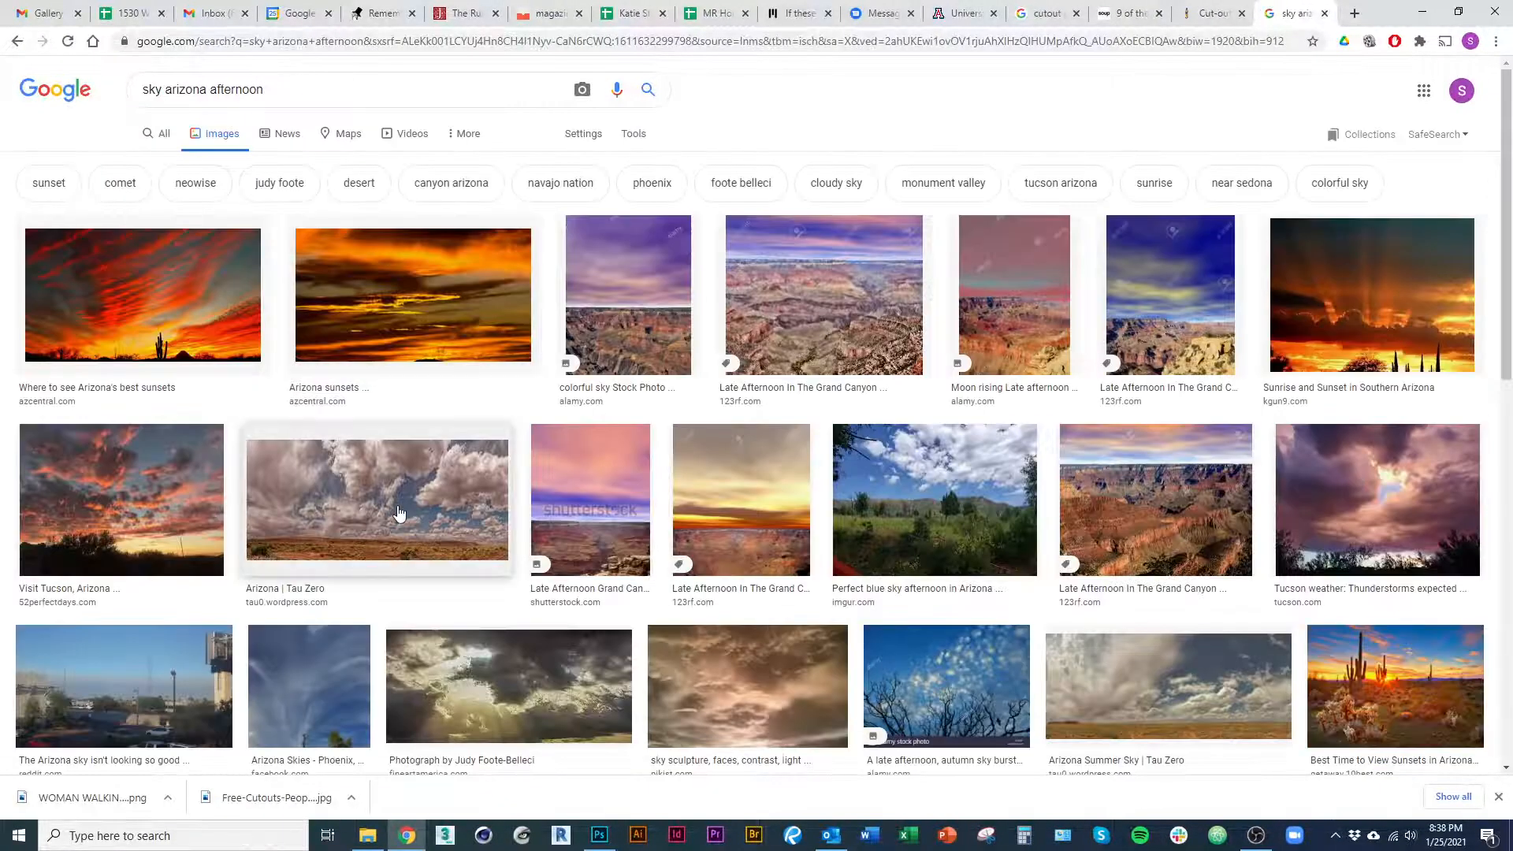
Preview the cloudy Arizona photo from Tau Zero and filter the image results to Large size.
left_click(394, 483)
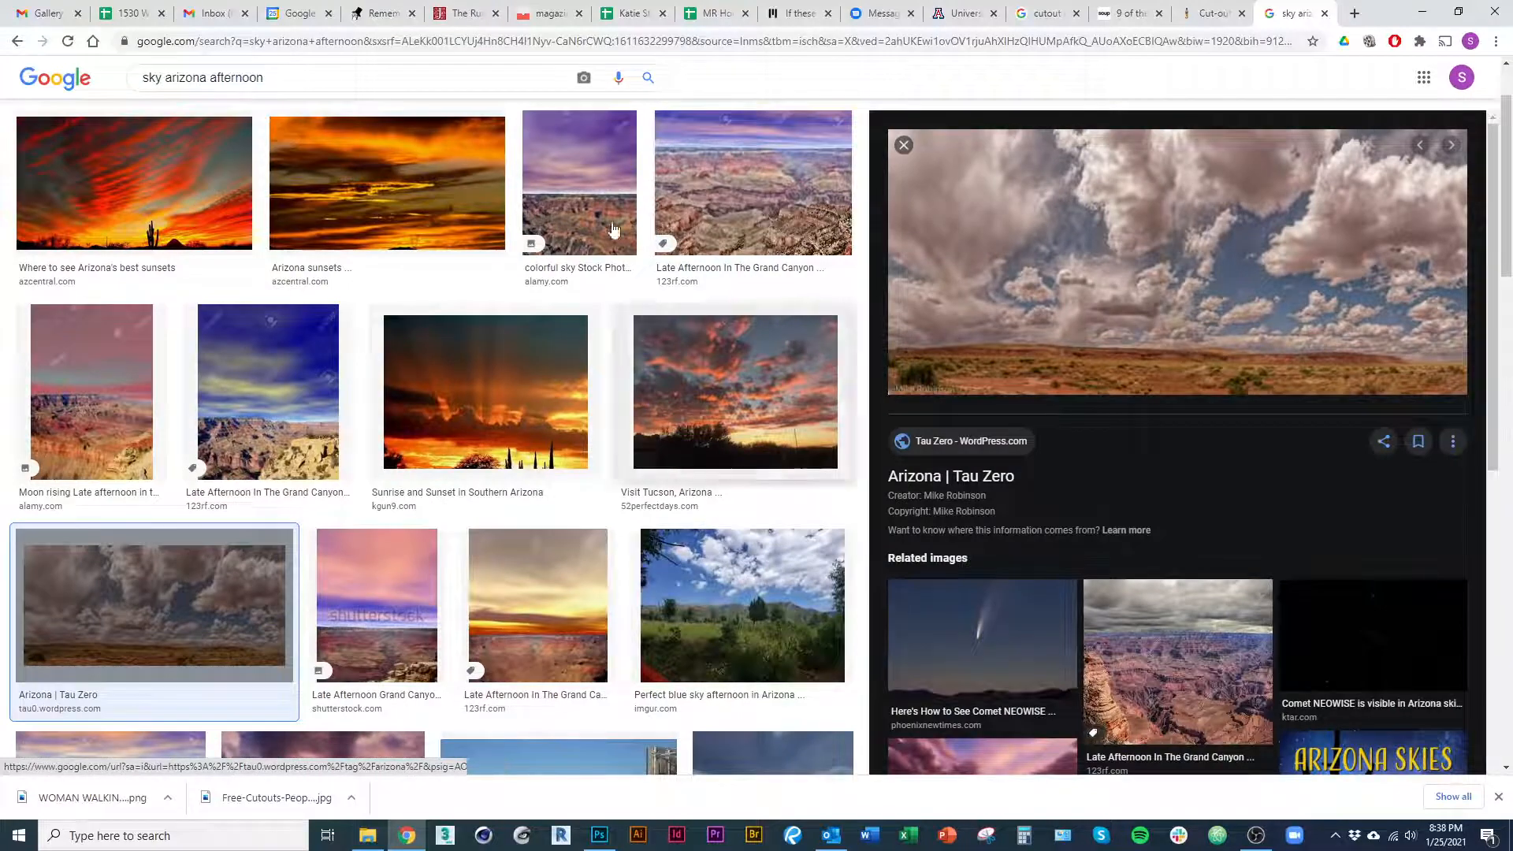
scroll(623, 205, "up", 2)
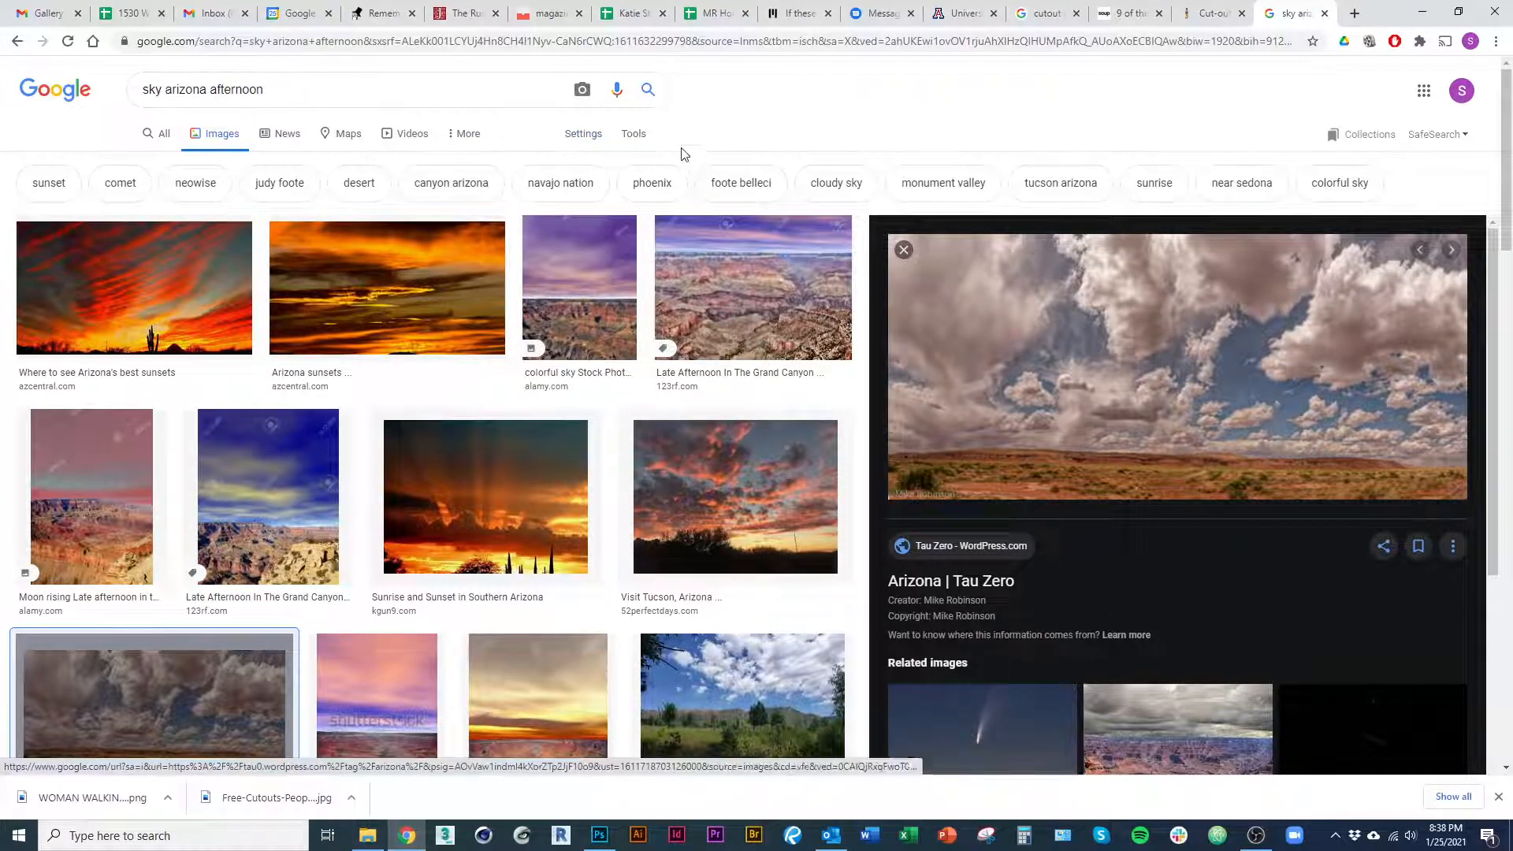
left_click(636, 138)
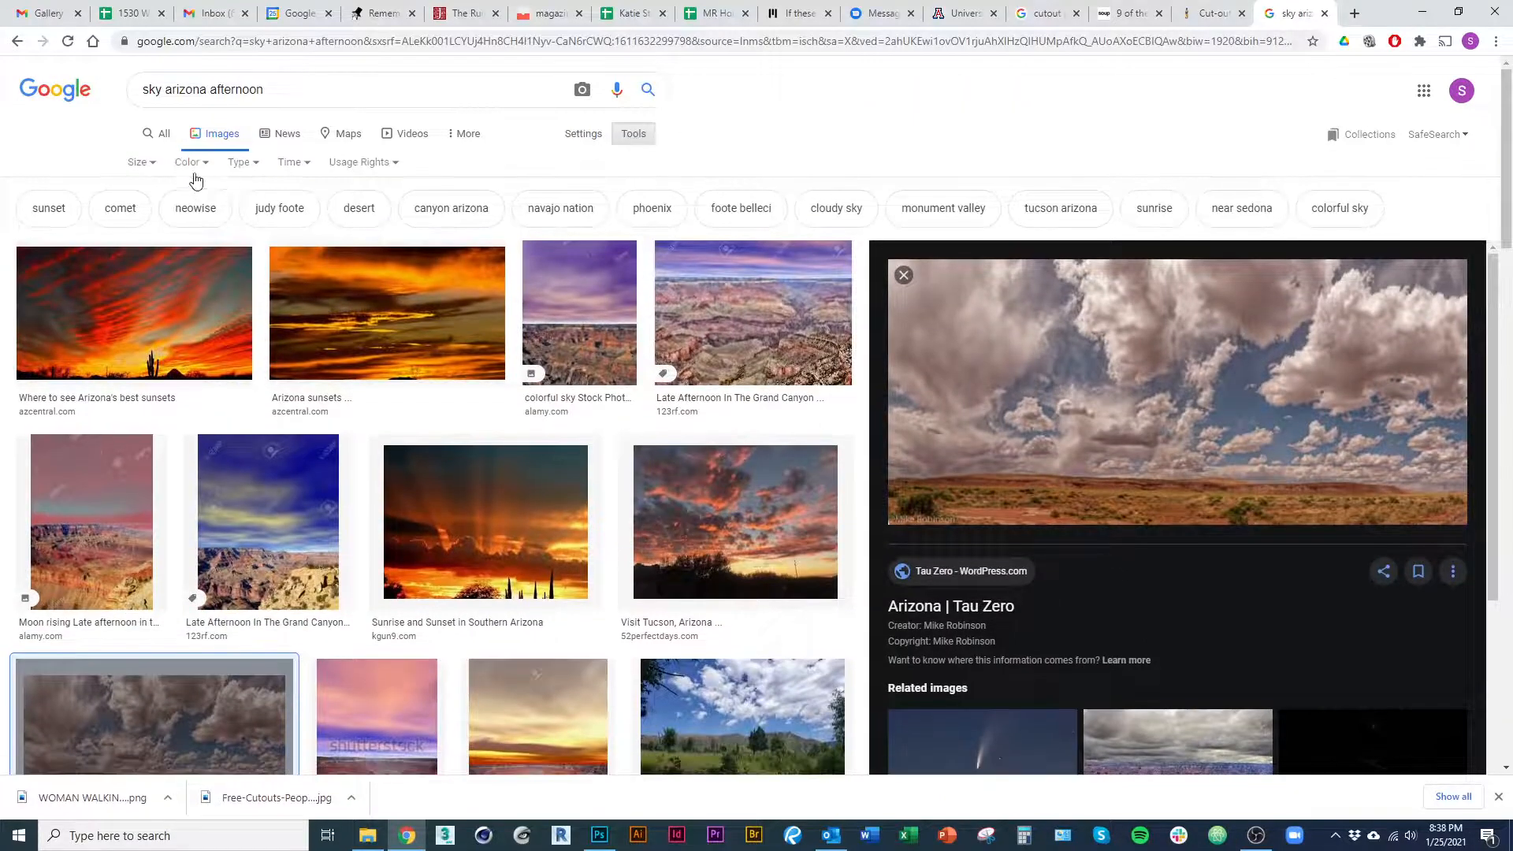
left_click(136, 162)
left_click(135, 217)
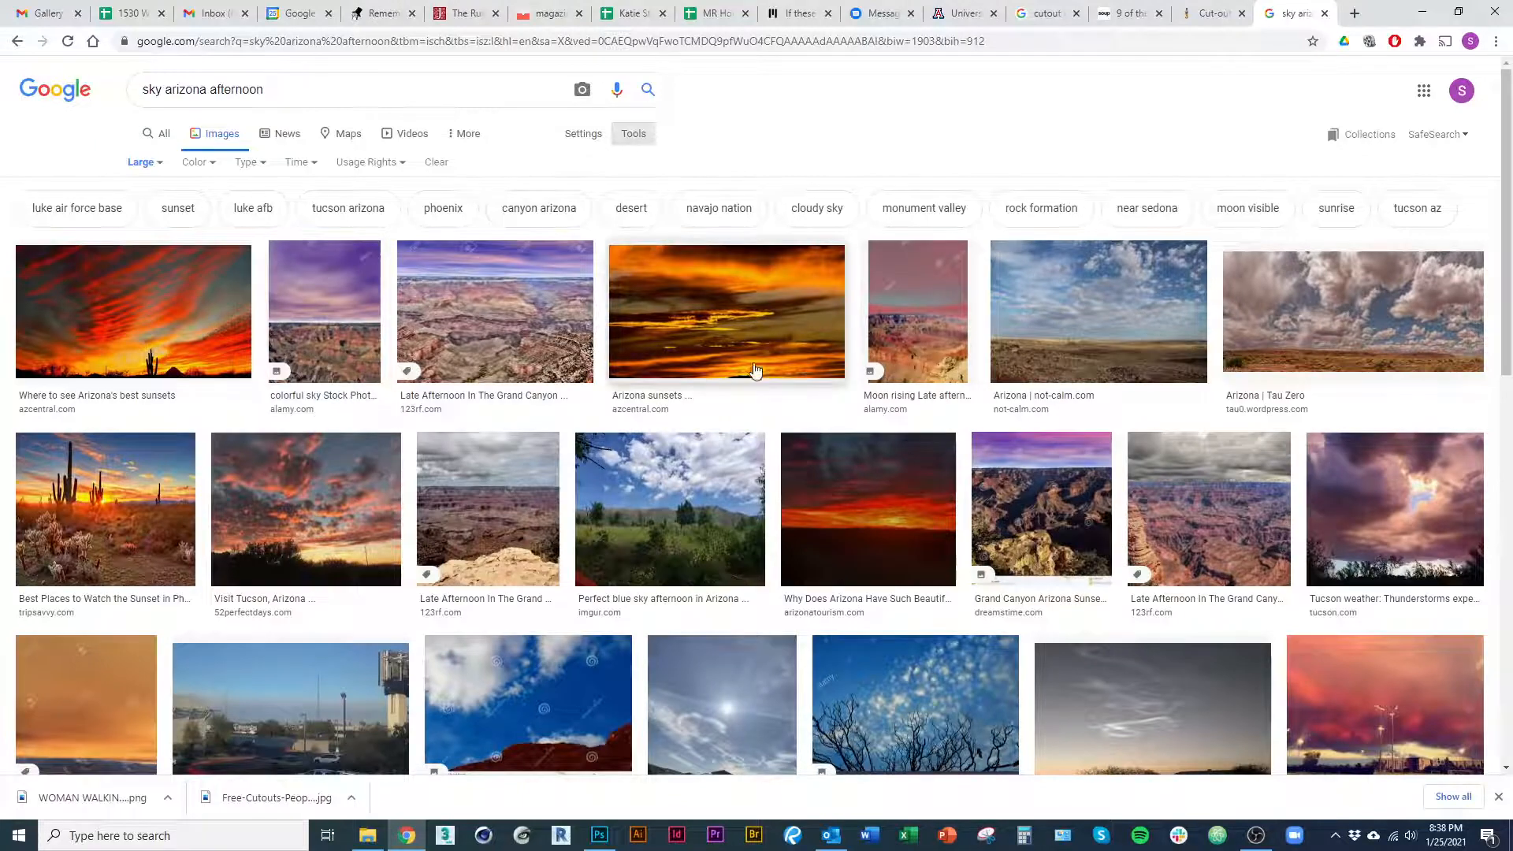
Visit the not-calm.com Arizona page, open its blue-sky desert photo at full size and dismiss the downloads bar.
left_click(1127, 335)
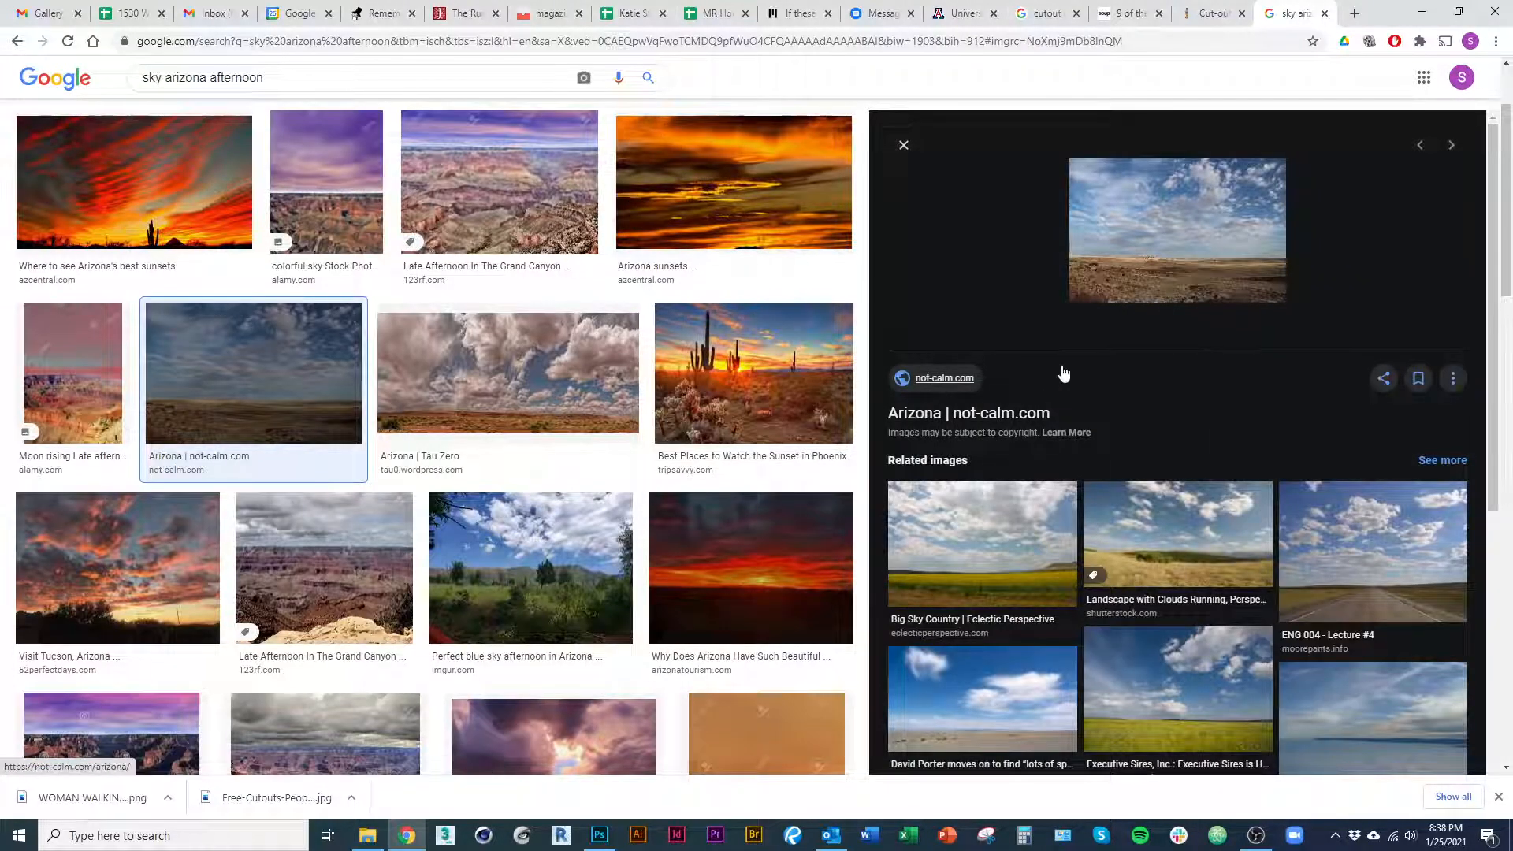
left_click(1076, 293)
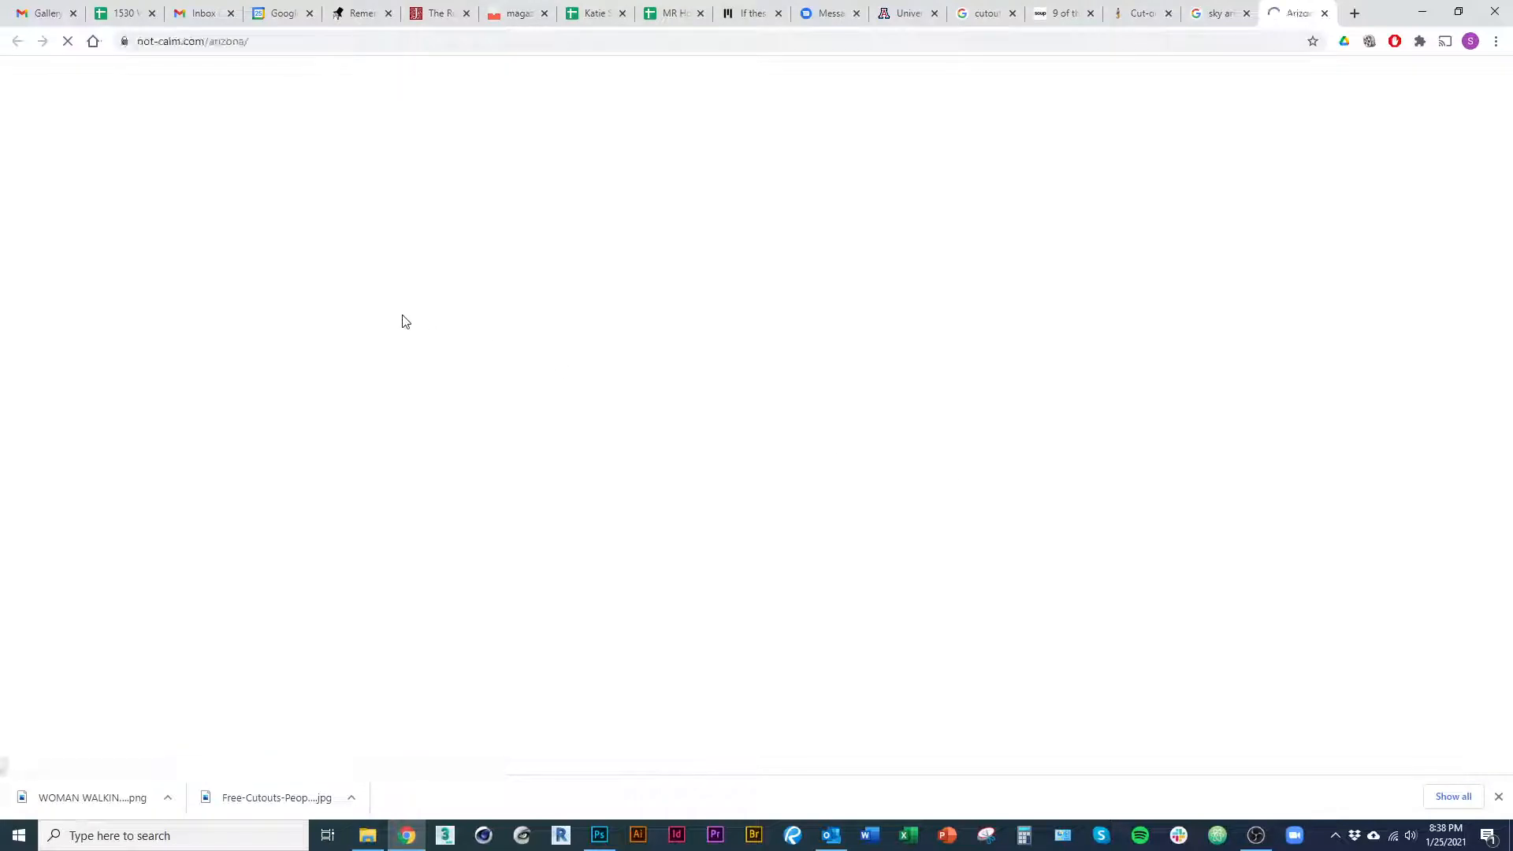
scroll(404, 323, "down", 4)
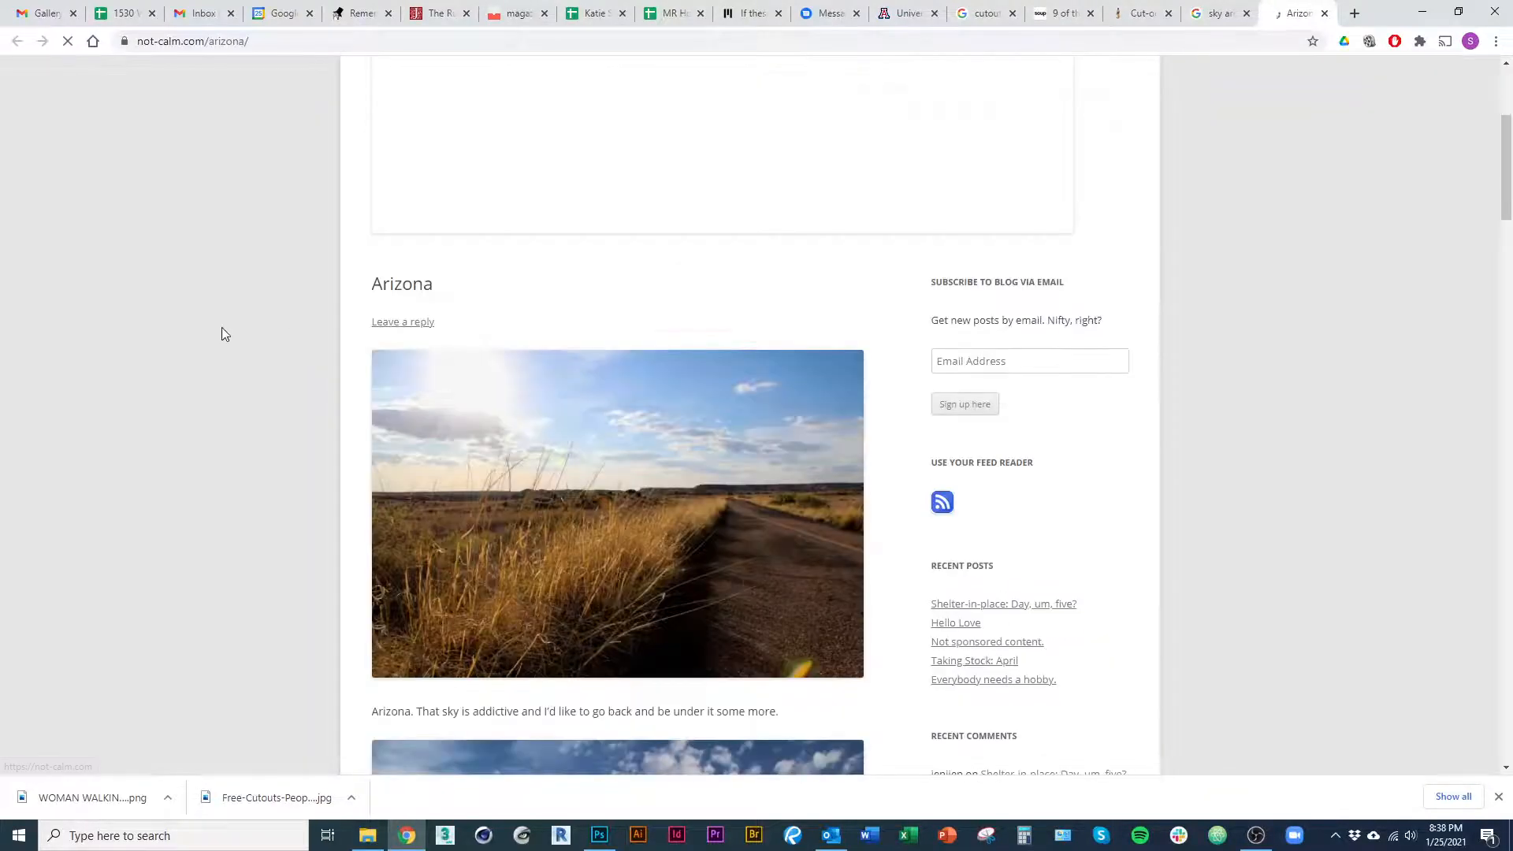
scroll(273, 427, "down", 7)
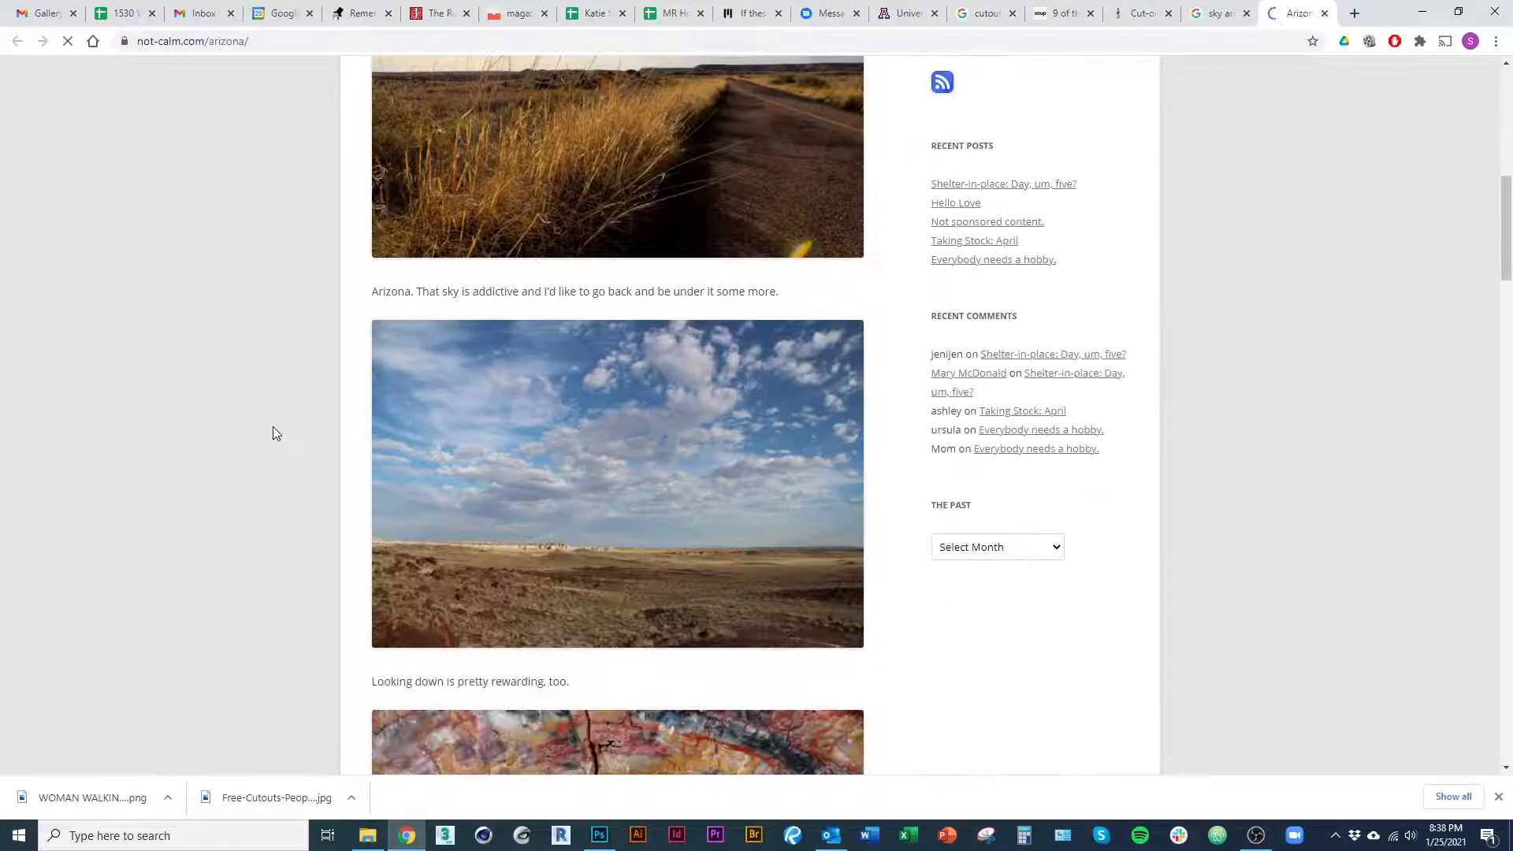
scroll(273, 427, "down", 1)
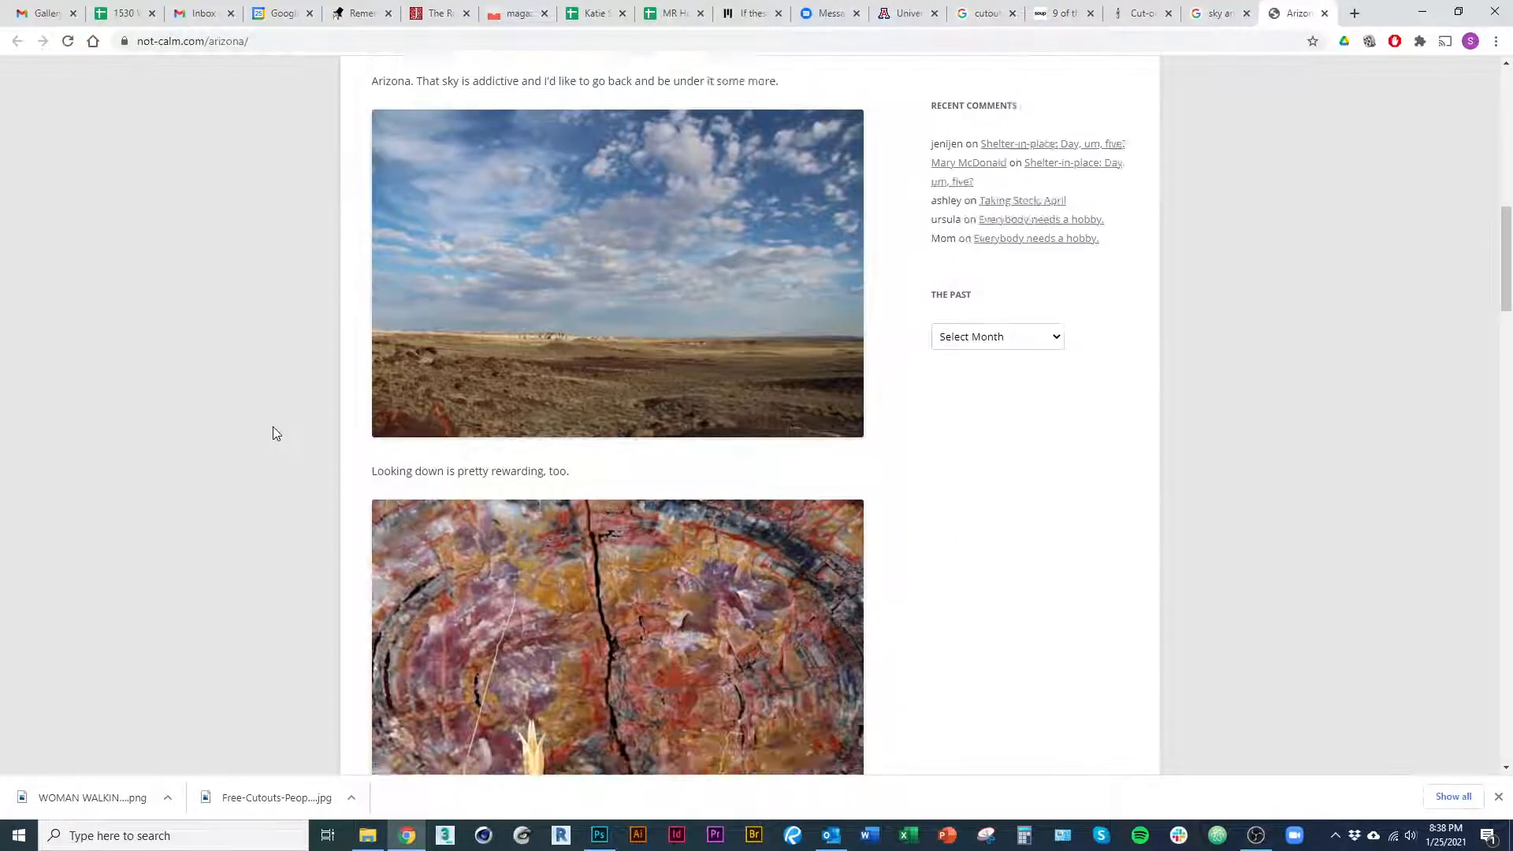
scroll(510, 419, "up", 1)
left_click(646, 534)
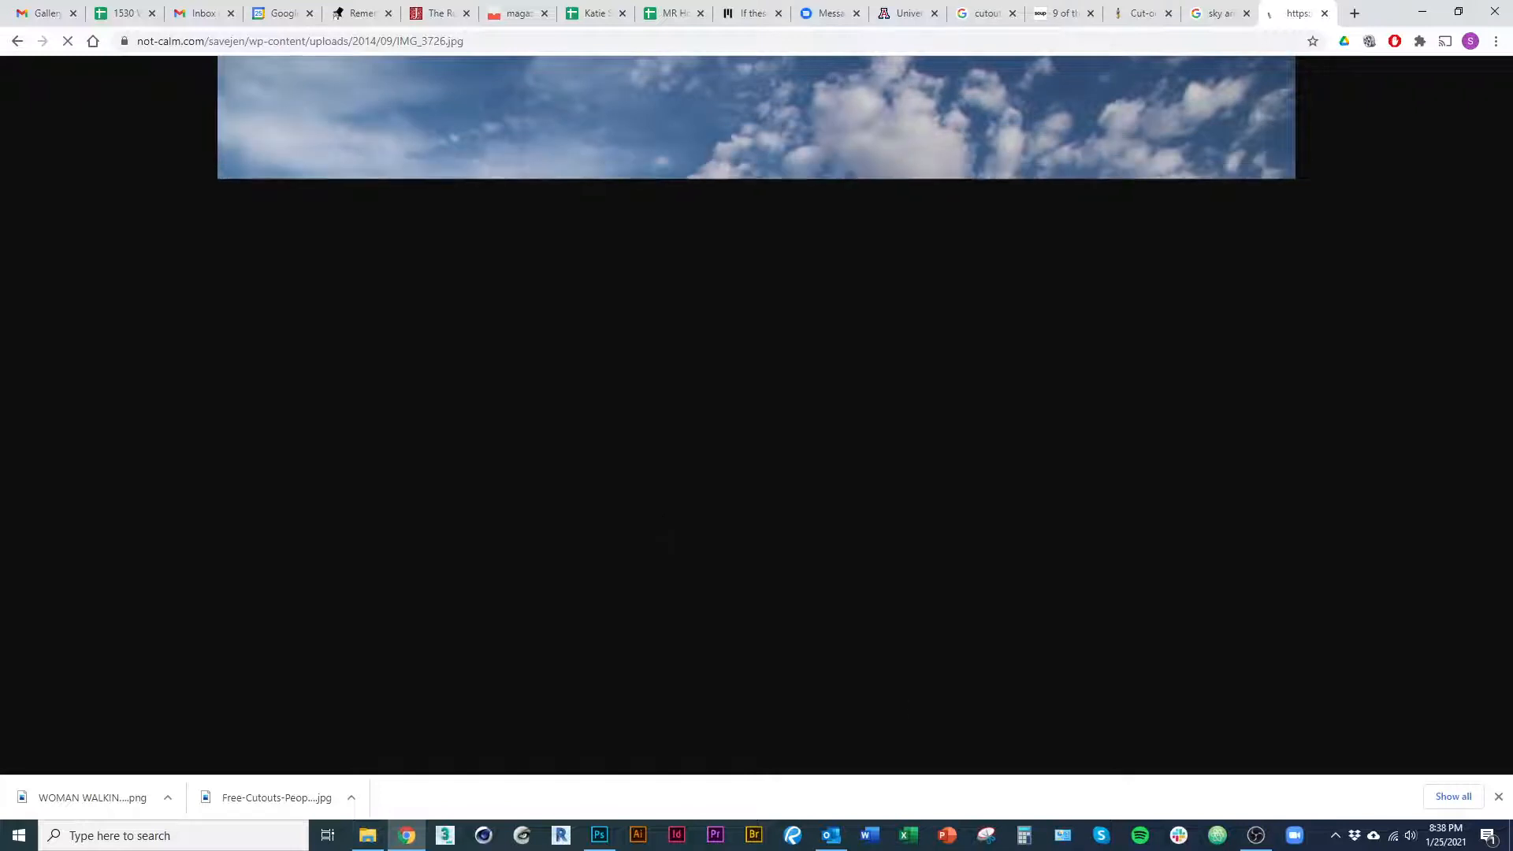
left_click(1499, 797)
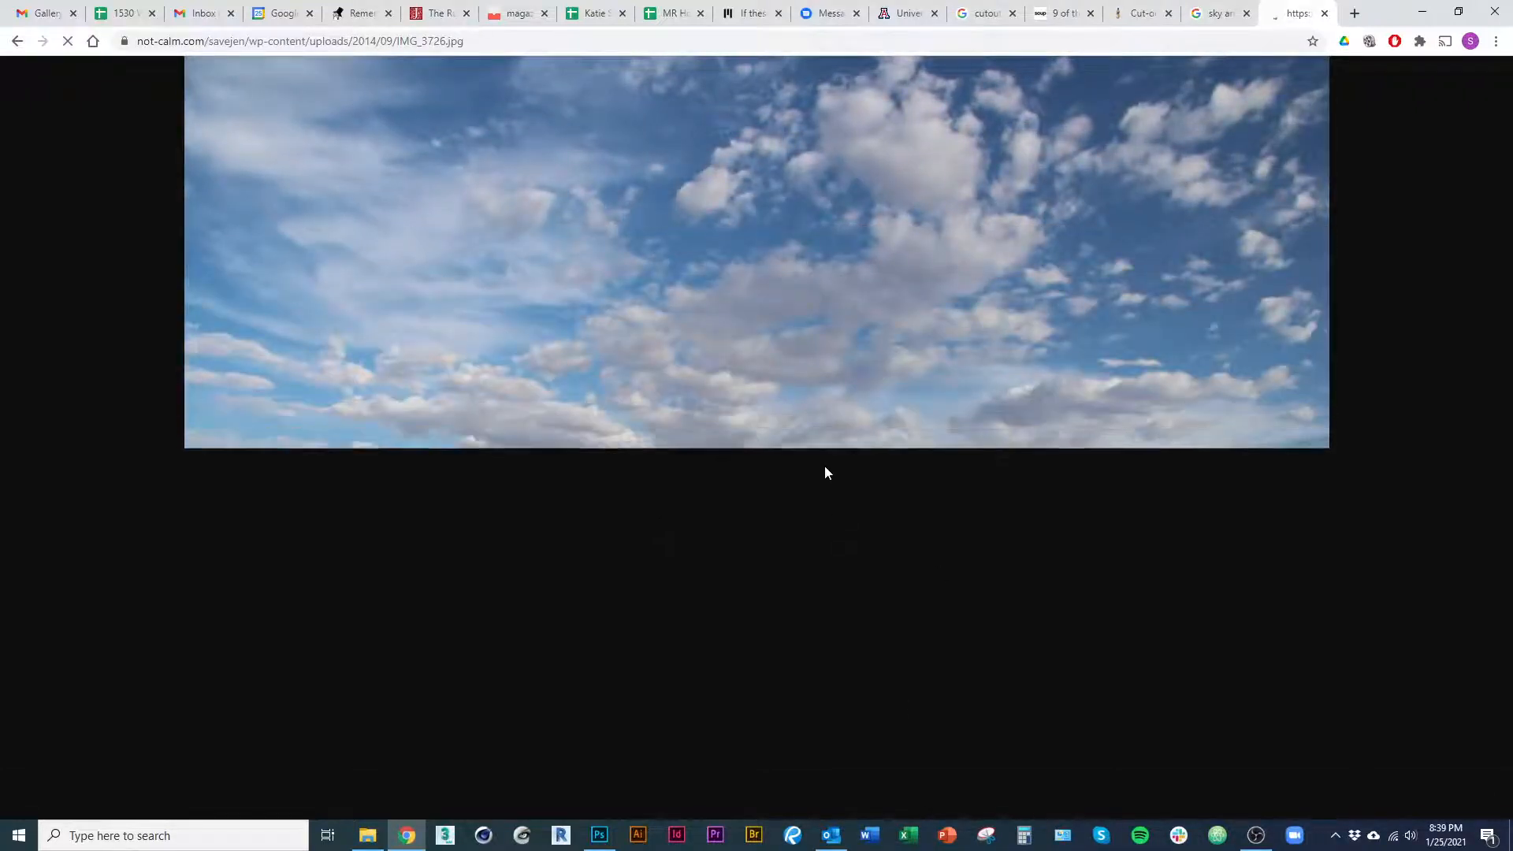
Return to the image results, check the desert photo's pixel size and preview the related Big Sky Country image.
right_click(812, 401)
left_click(1219, 14)
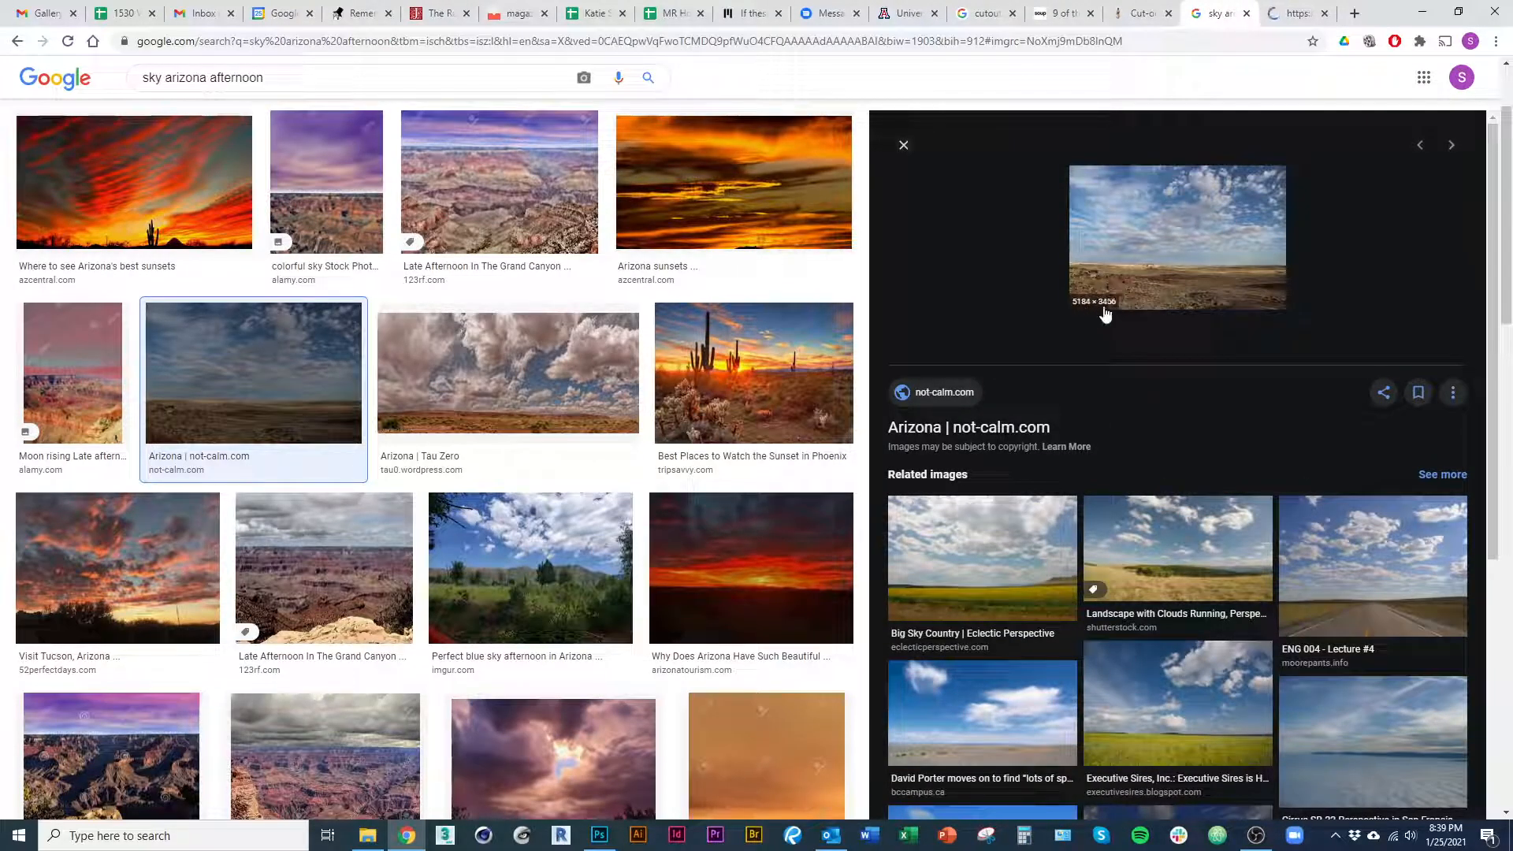
left_click(976, 564)
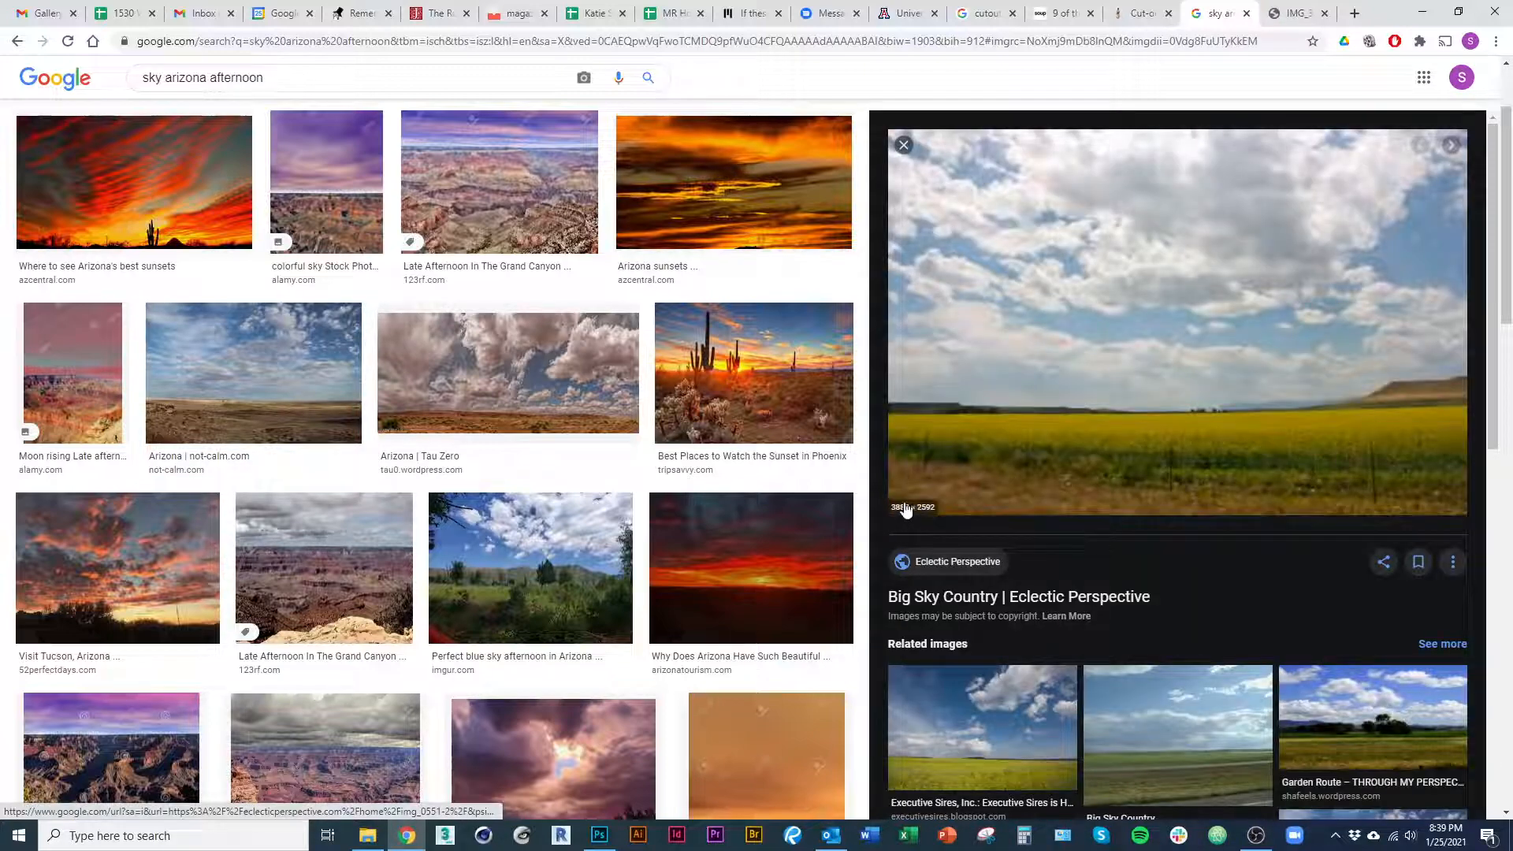
Return to the full-size desert sky photo and save it as IMG_3726.jpg in the Enscape Render folder.
left_click(1292, 14)
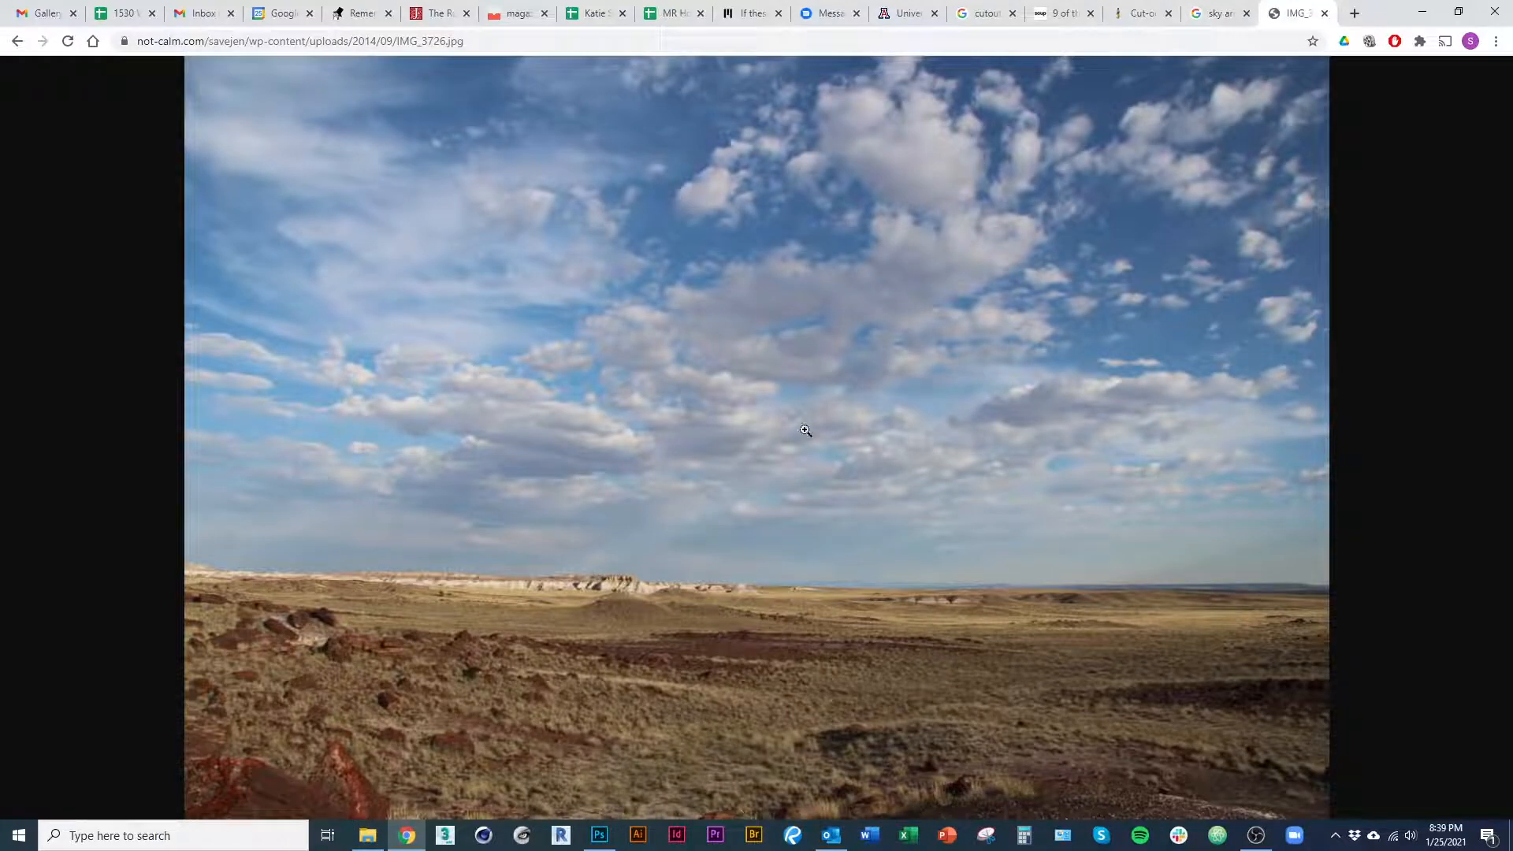
right_click(835, 560)
left_click(916, 586)
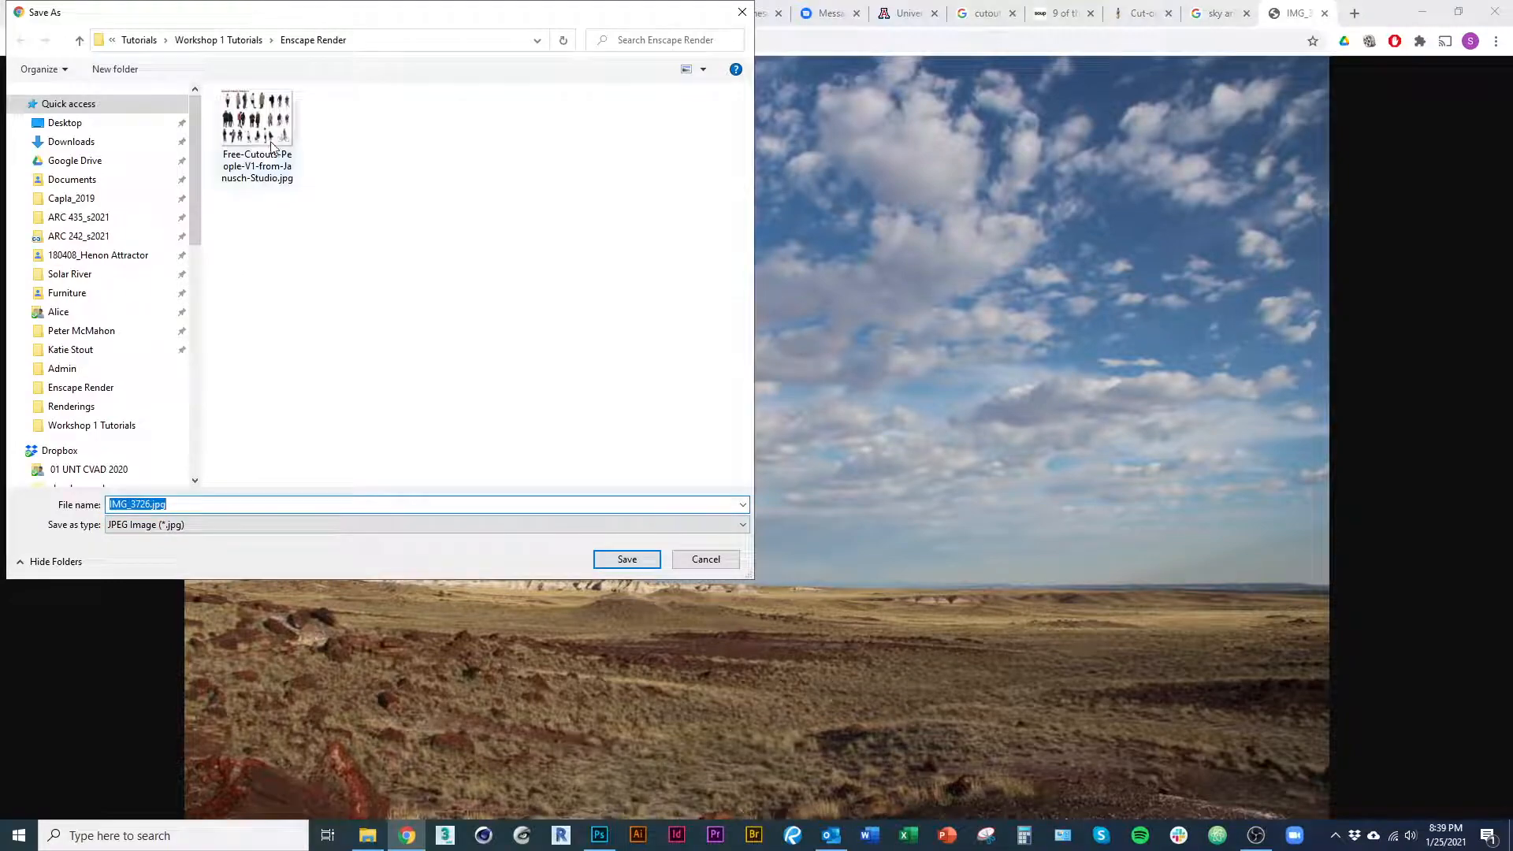
left_click(635, 560)
Switch to Photoshop and place IMG_3726.jpg into the Collective Space render as an embedded smart object.
key("alt+Tab")
left_click(848, 411)
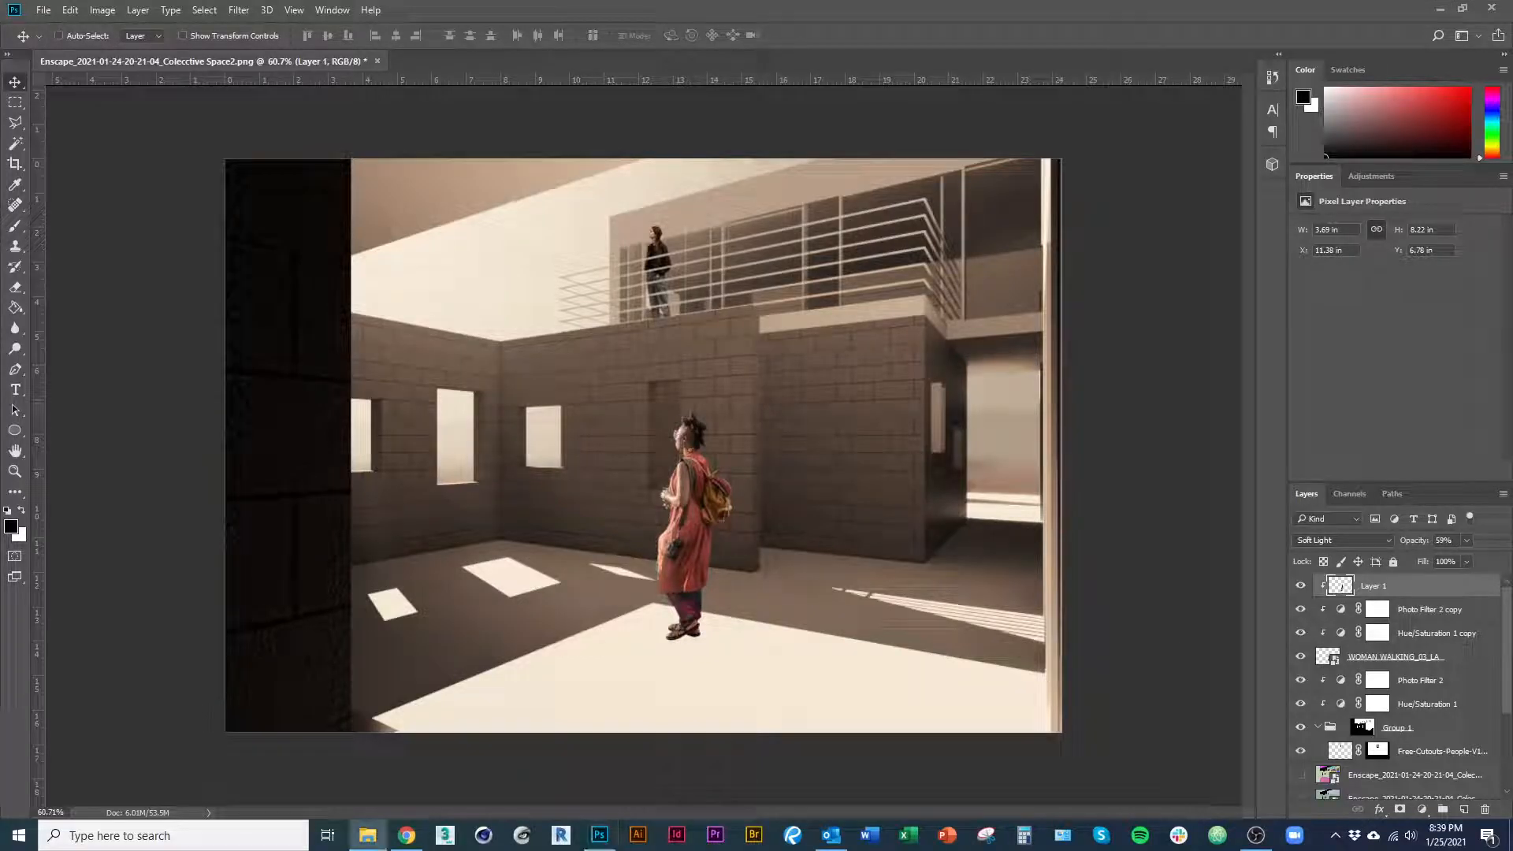
key("ctrl+t")
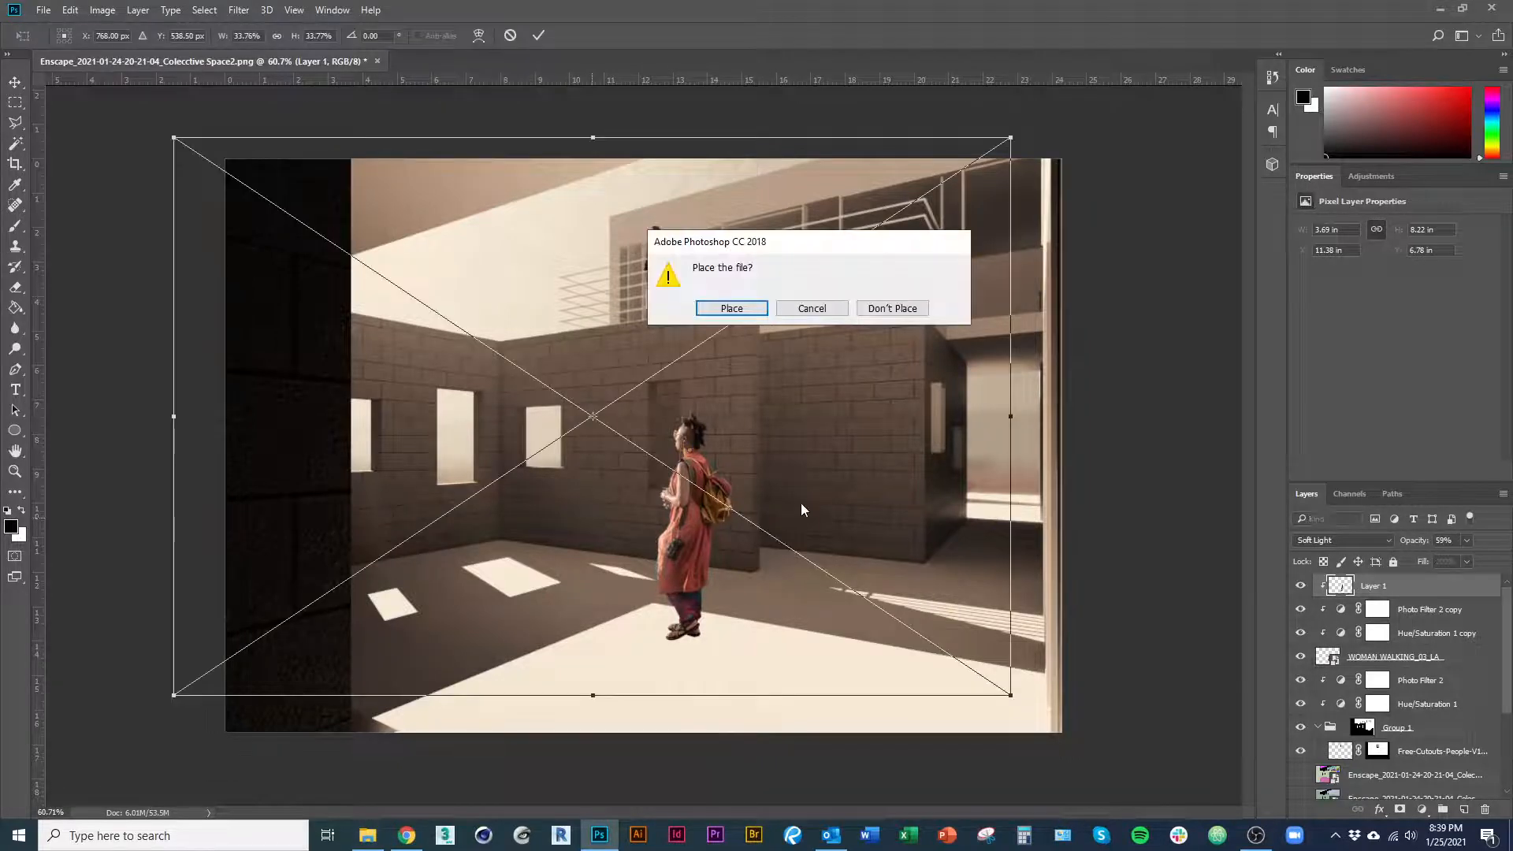
left_click(747, 308)
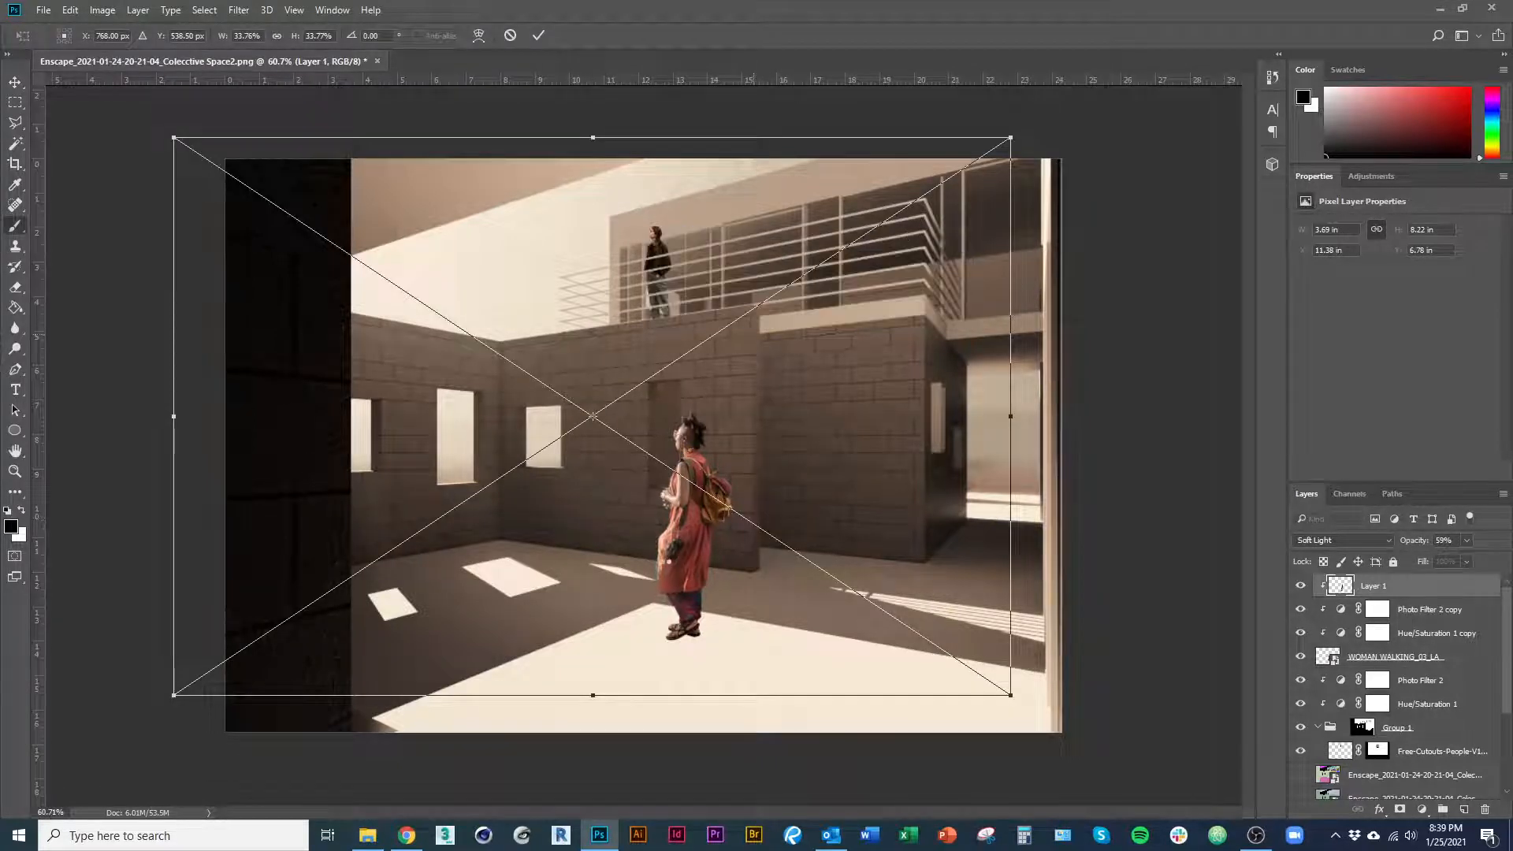
key("v")
left_click_drag(749, 496, 774, 497)
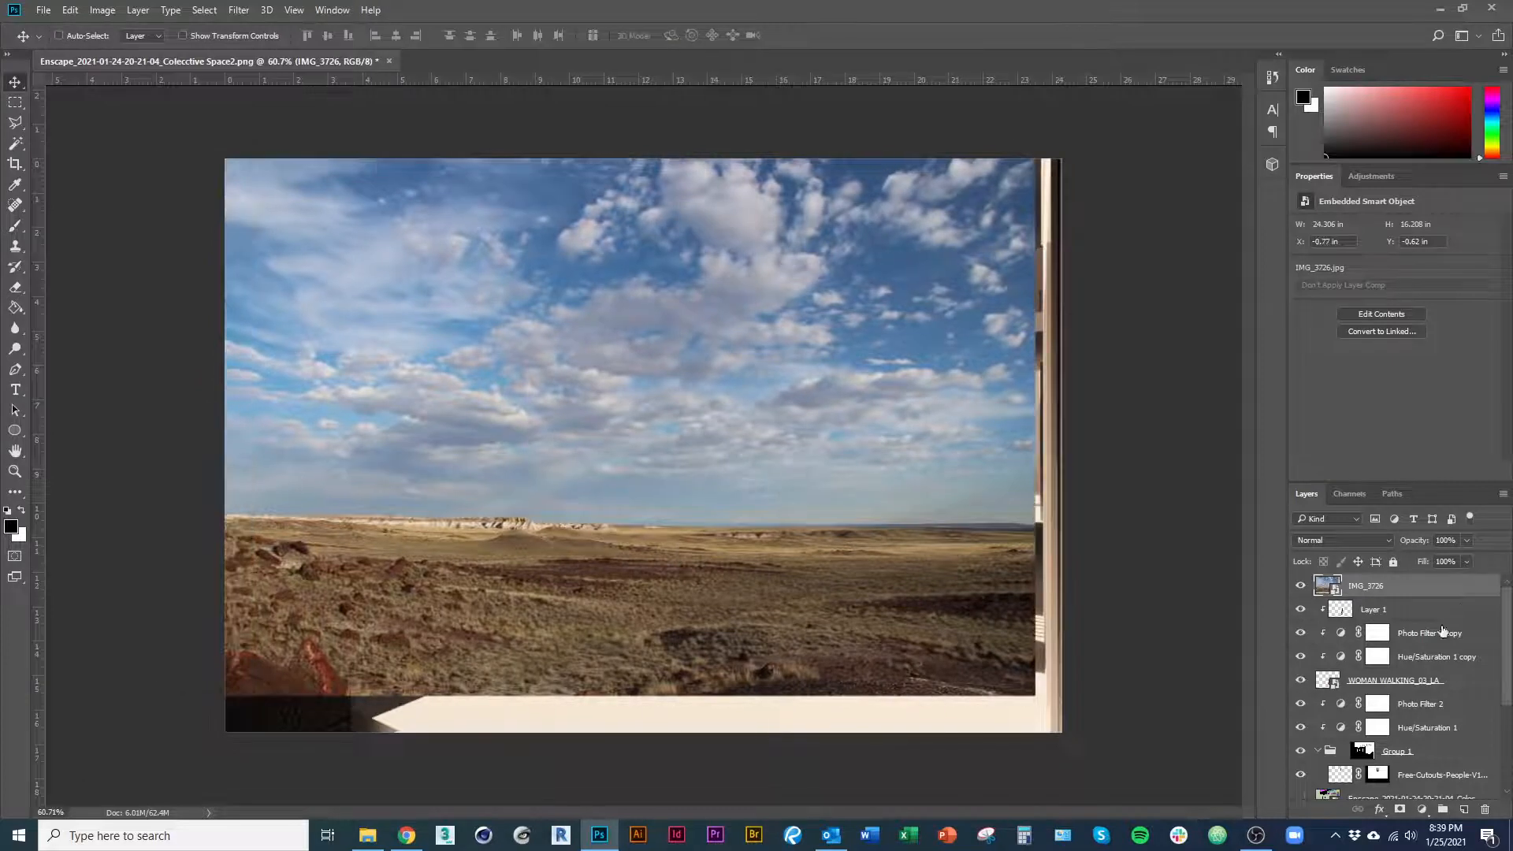
Convert the locked Background into Layer 0 and move the IMG_3726 layer beneath it, at the bottom of the layer stack.
mouse_move(1458, 785)
left_mouse_down()
mouse_move(1441, 800)
mouse_move(1464, 845)
mouse_move(1458, 779)
left_mouse_up()
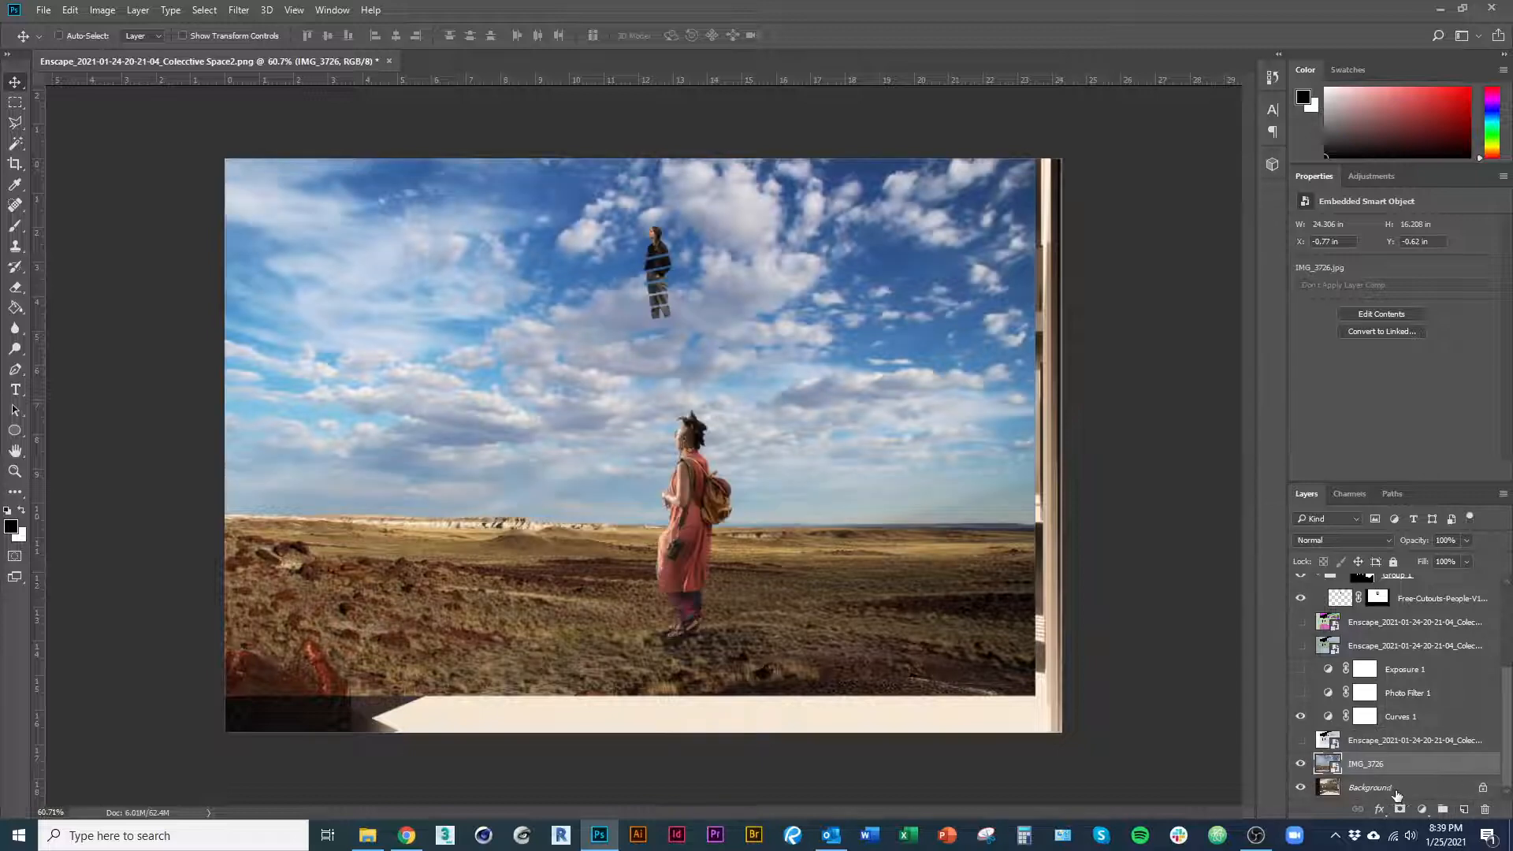
double_click(1372, 787)
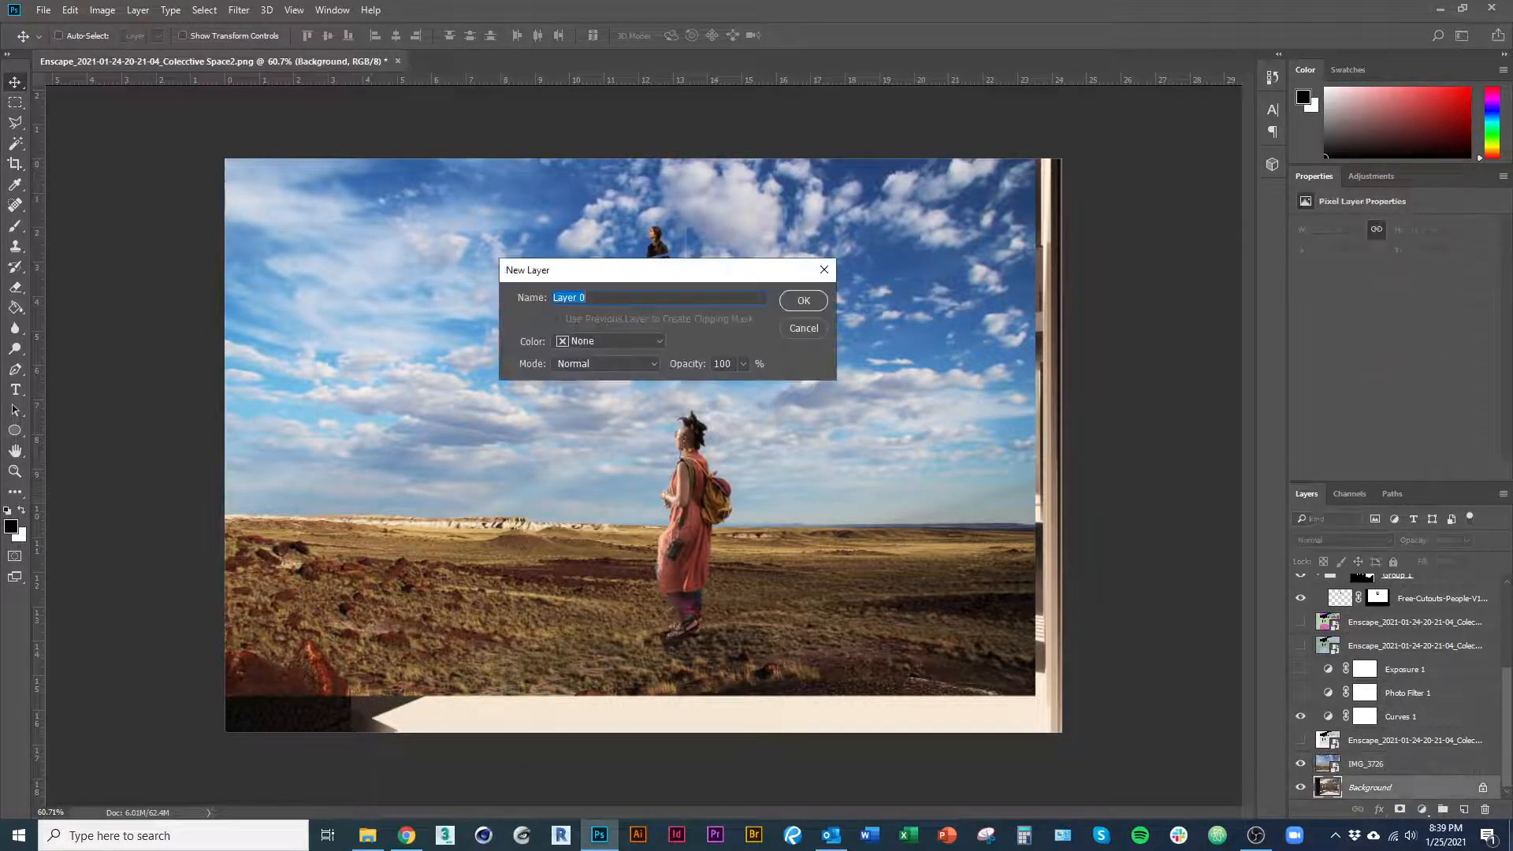
left_click(814, 307)
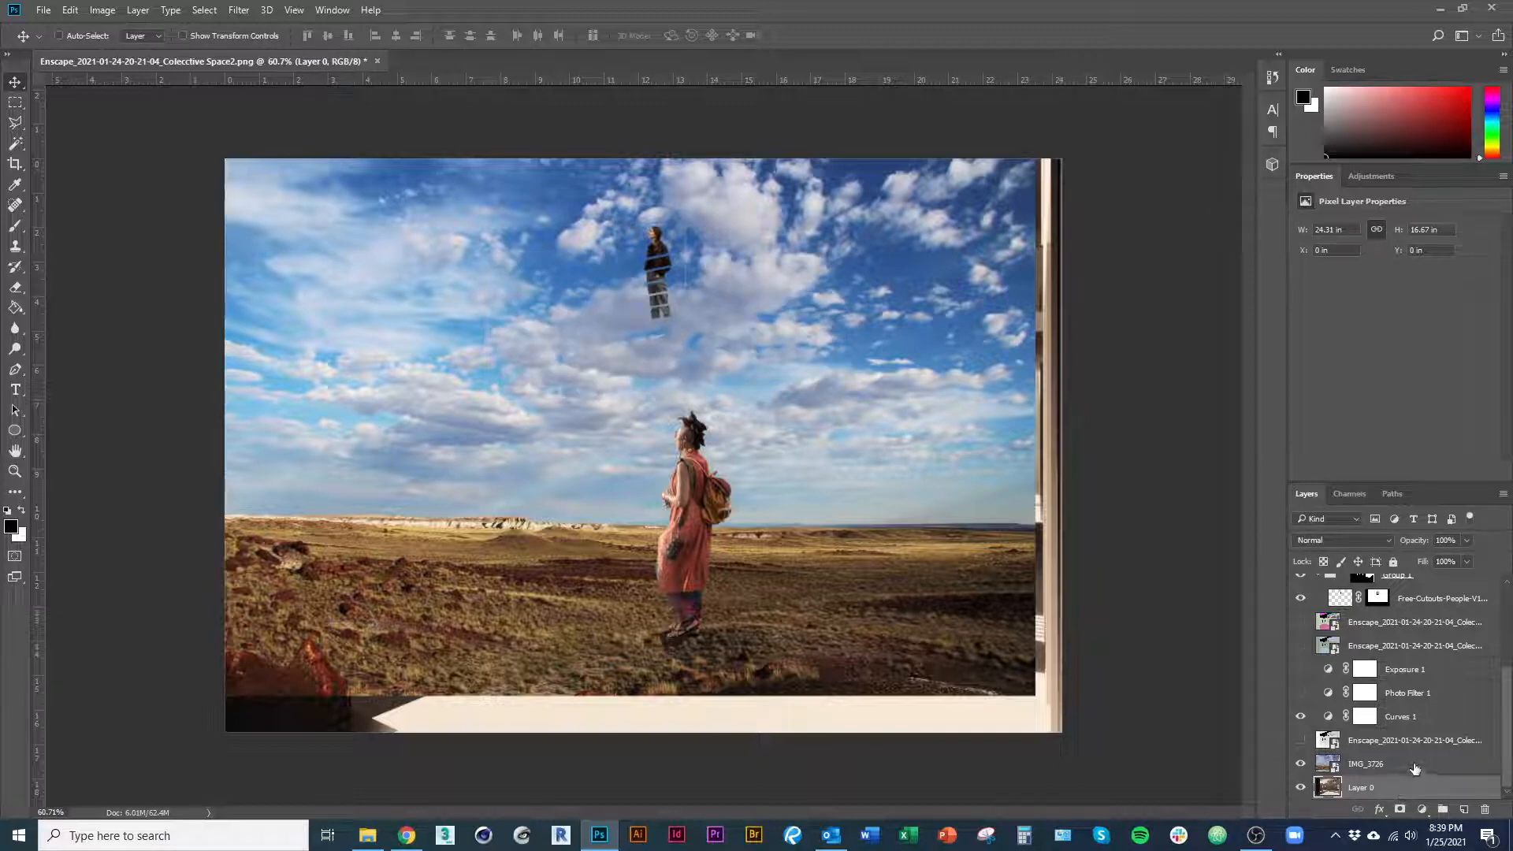
left_click(1415, 768)
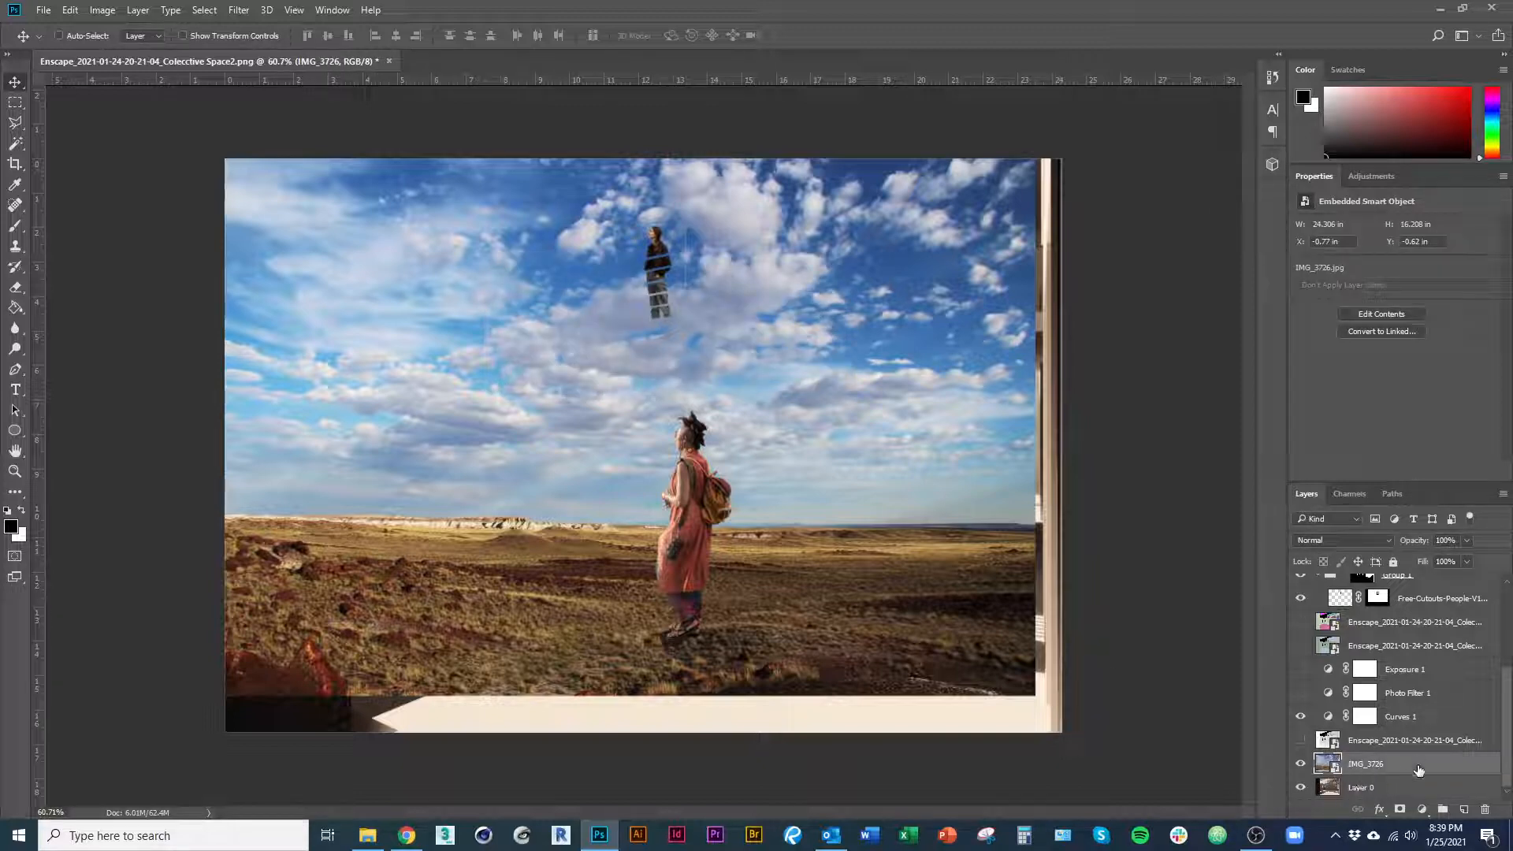
left_click_drag(1419, 770, 1392, 800)
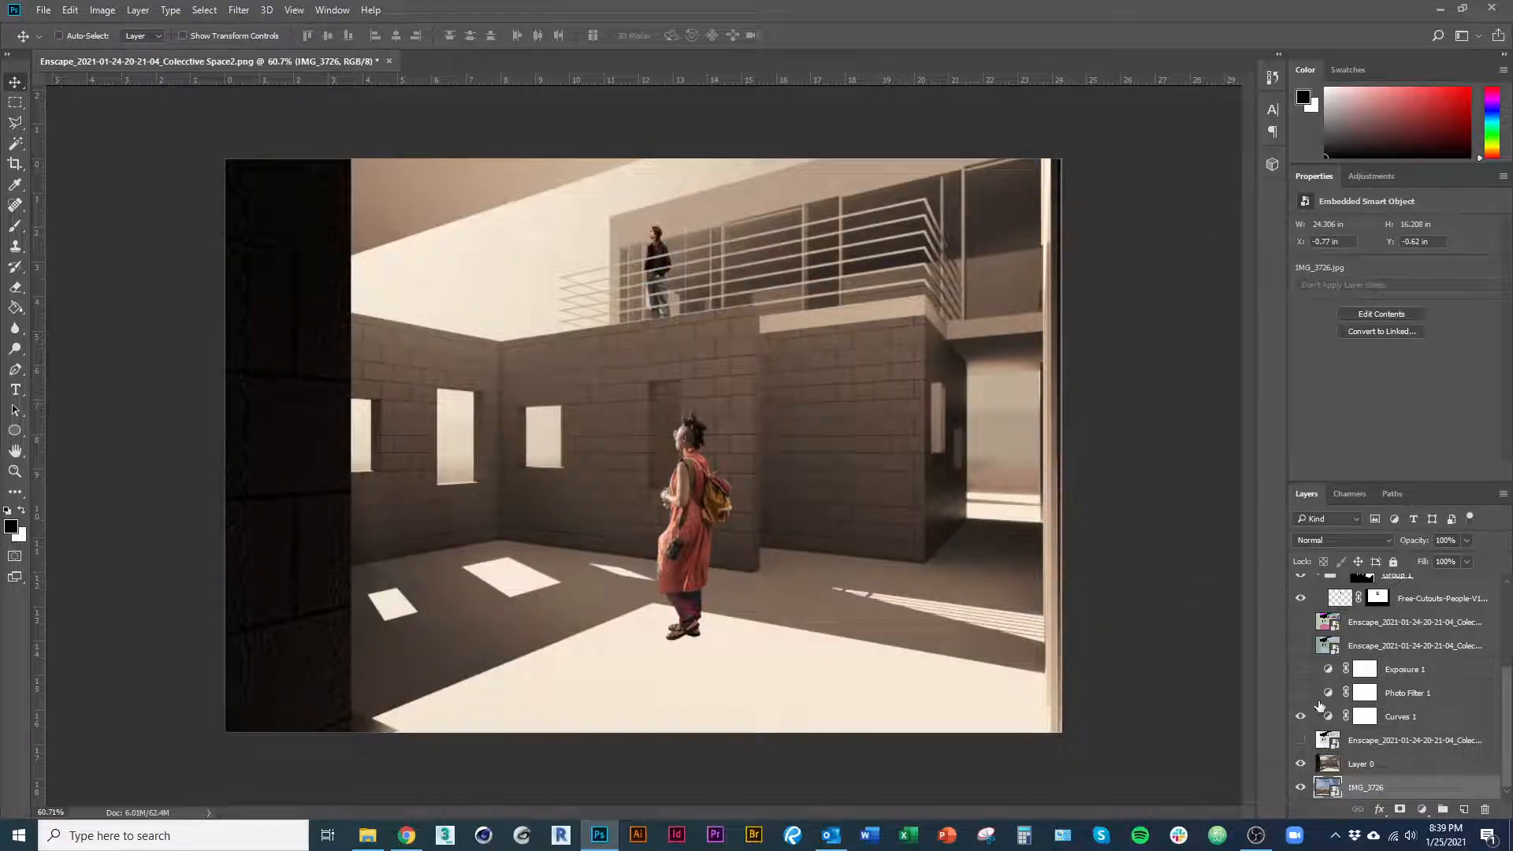
Show the object ID render layer and select all of its black sky and opening areas with the Magic Wand.
scroll(1320, 703, "up", 1)
left_click(1300, 646)
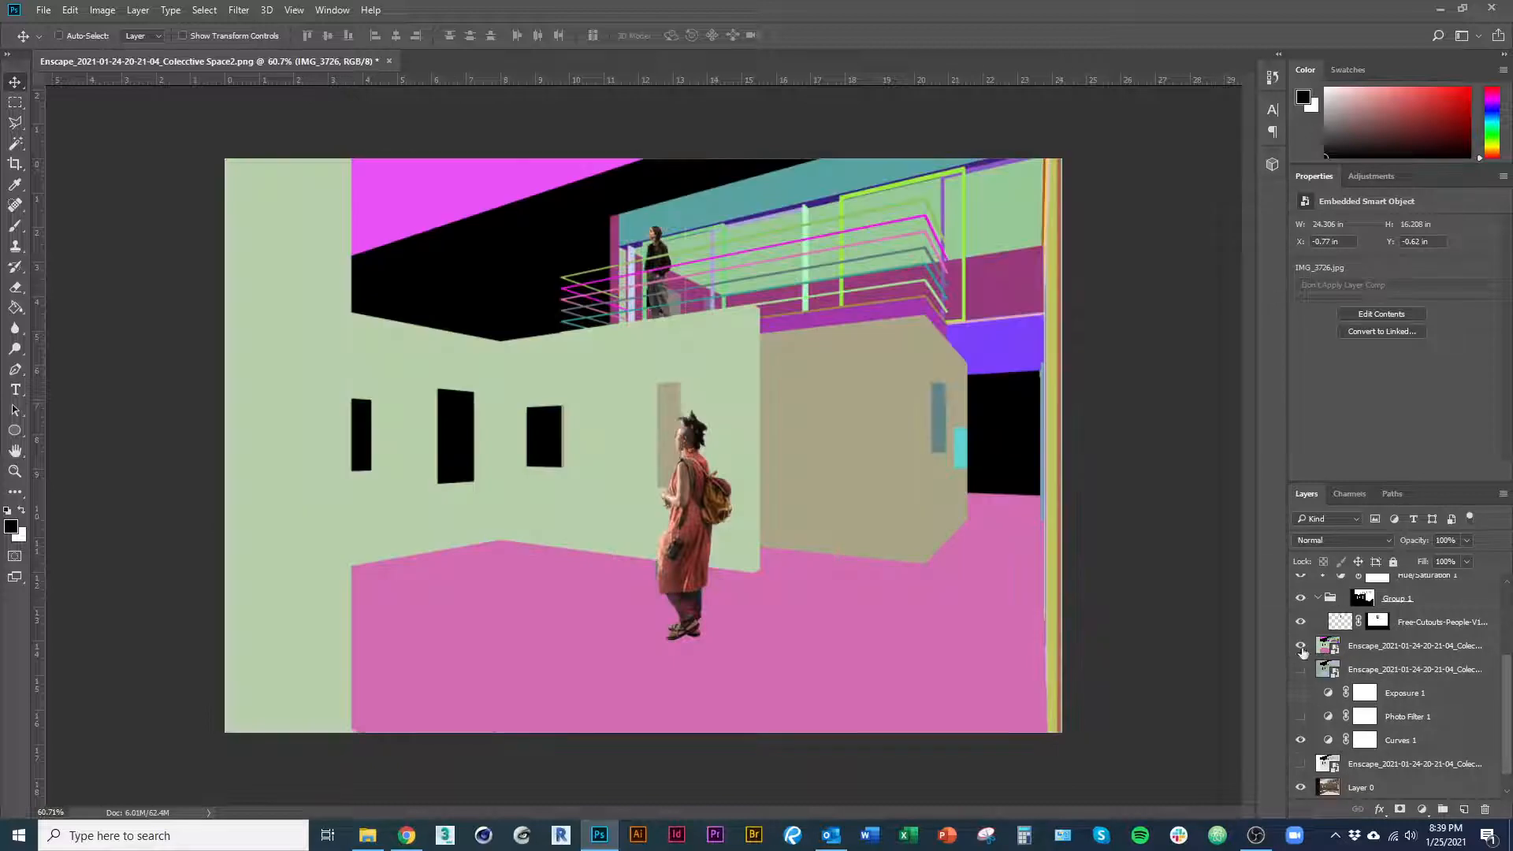
key("w")
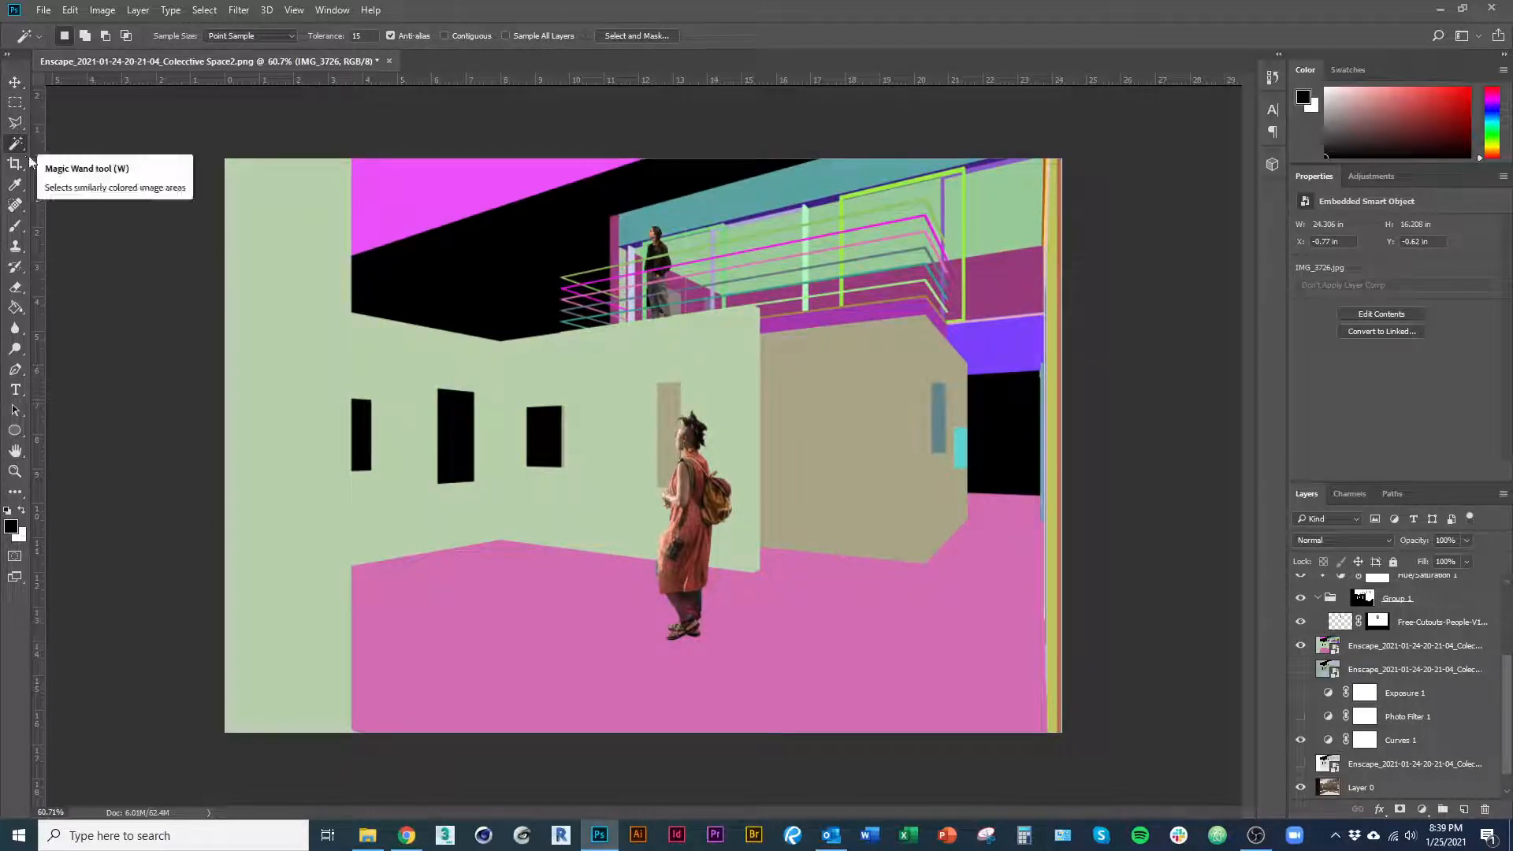
left_click(561, 461)
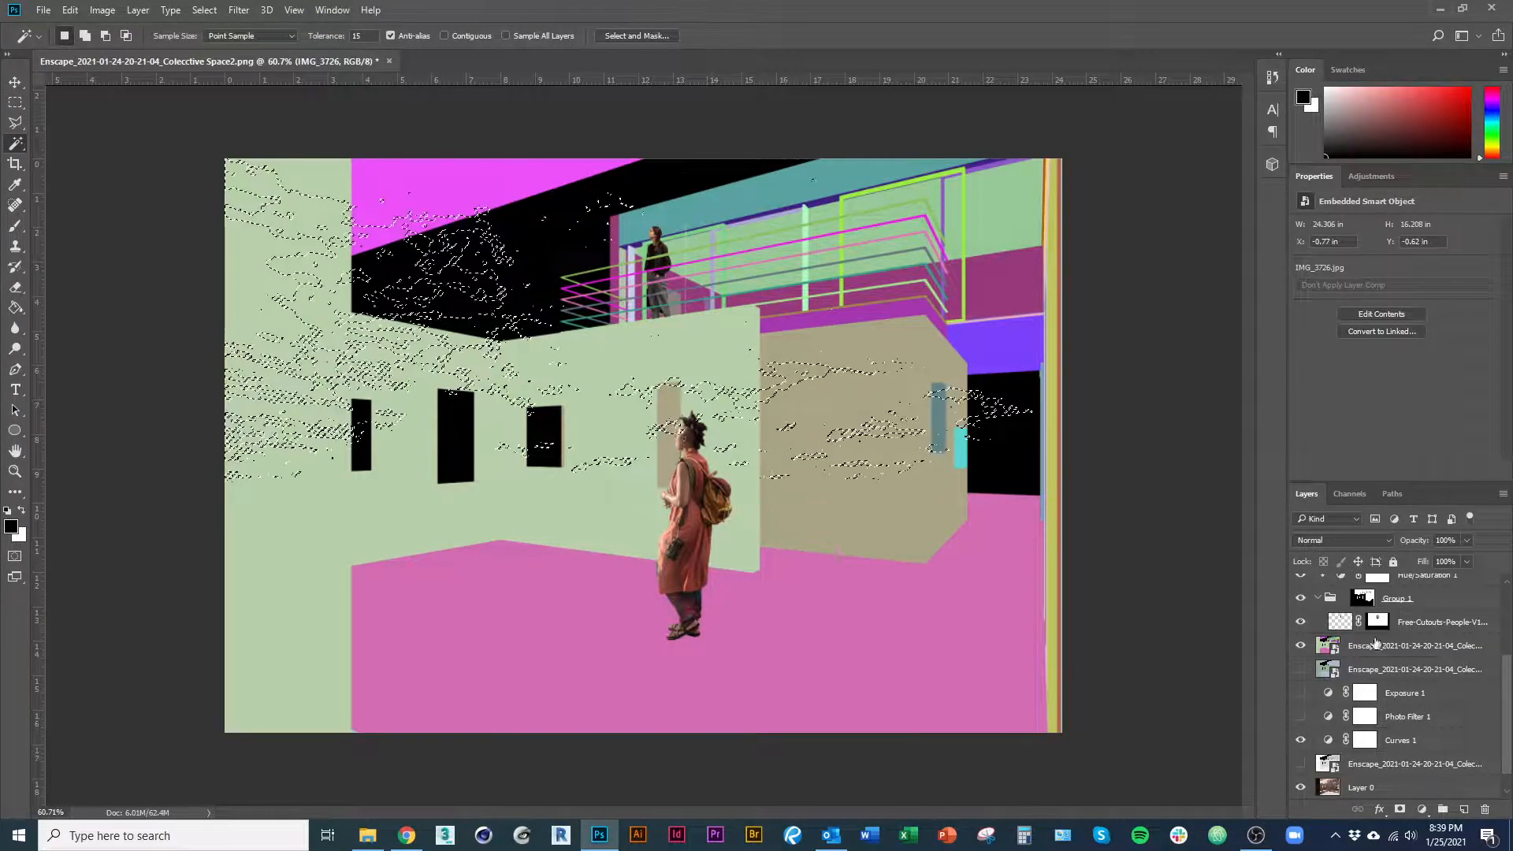
key("alt+bracketleft")
key("ctrl+d")
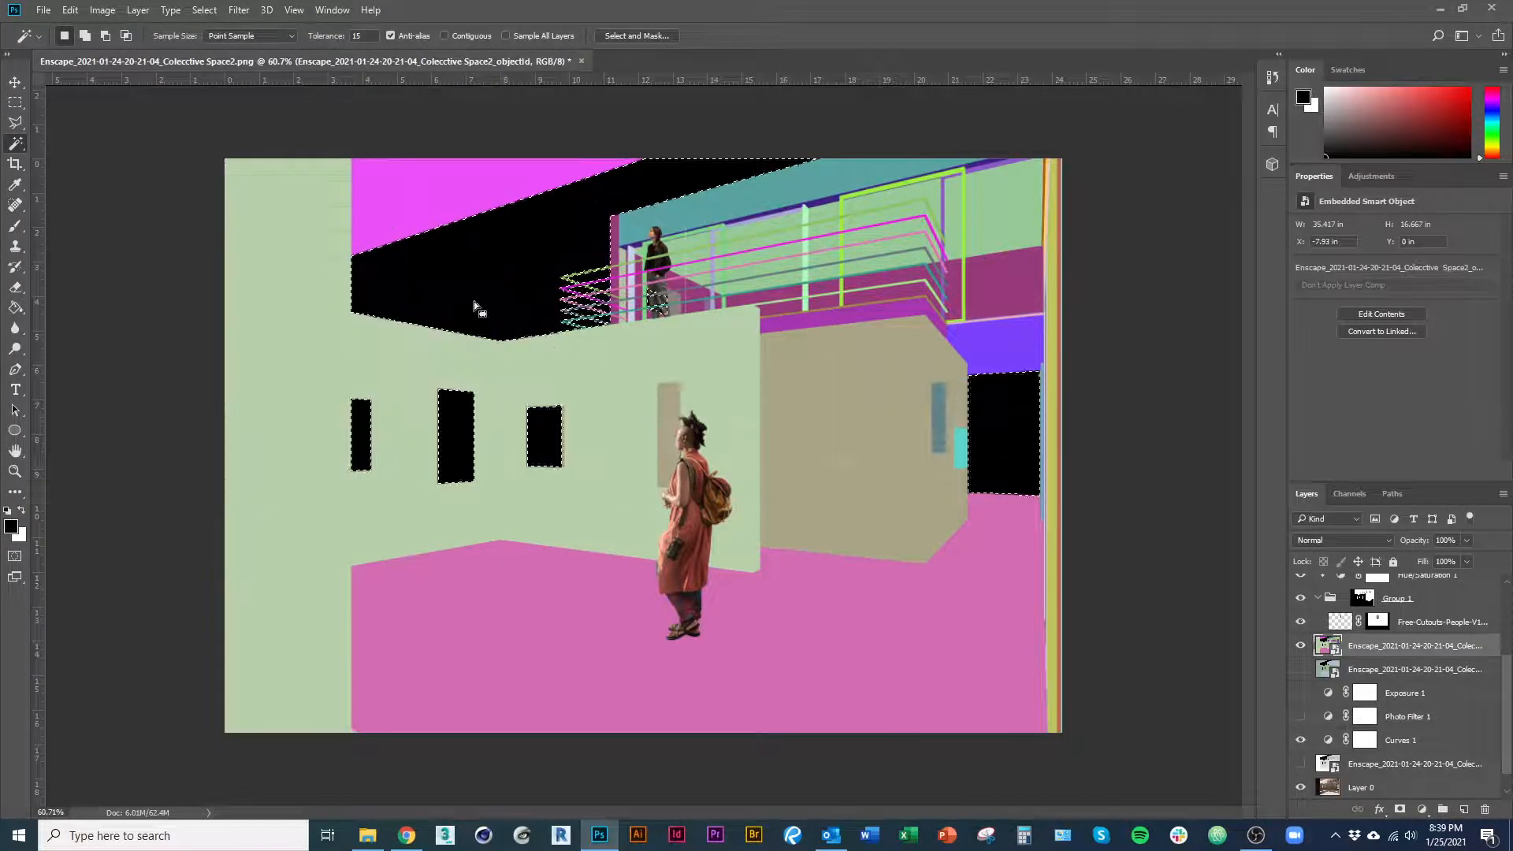
left_click(544, 334)
Invert the selection, apply it as a layer mask on Layer 0 and hide the object ID layer.
scroll(1366, 780, "down", 1)
left_click(1370, 765)
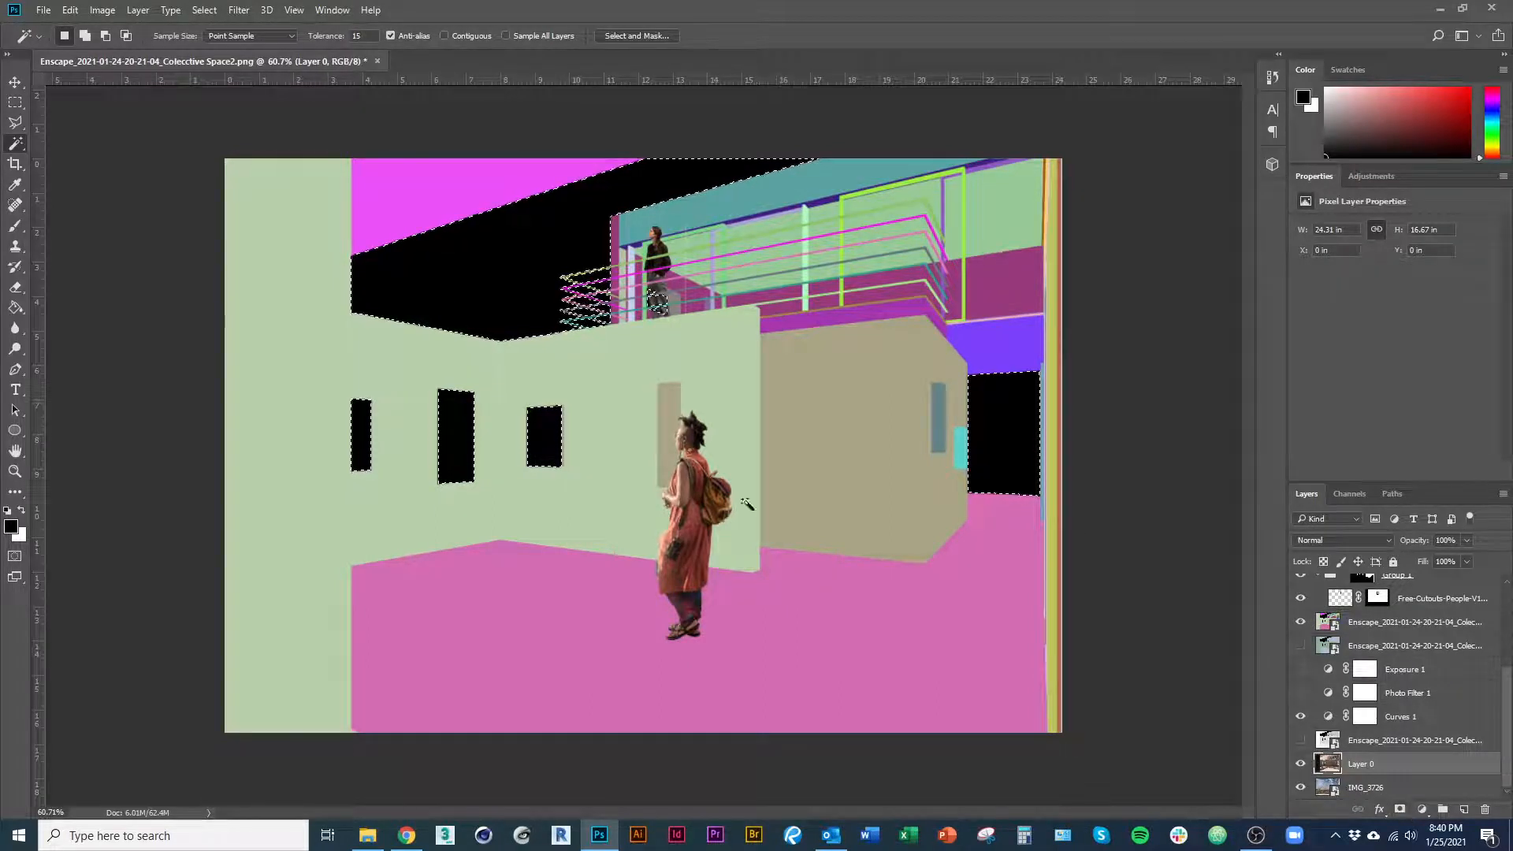
right_click(532, 293)
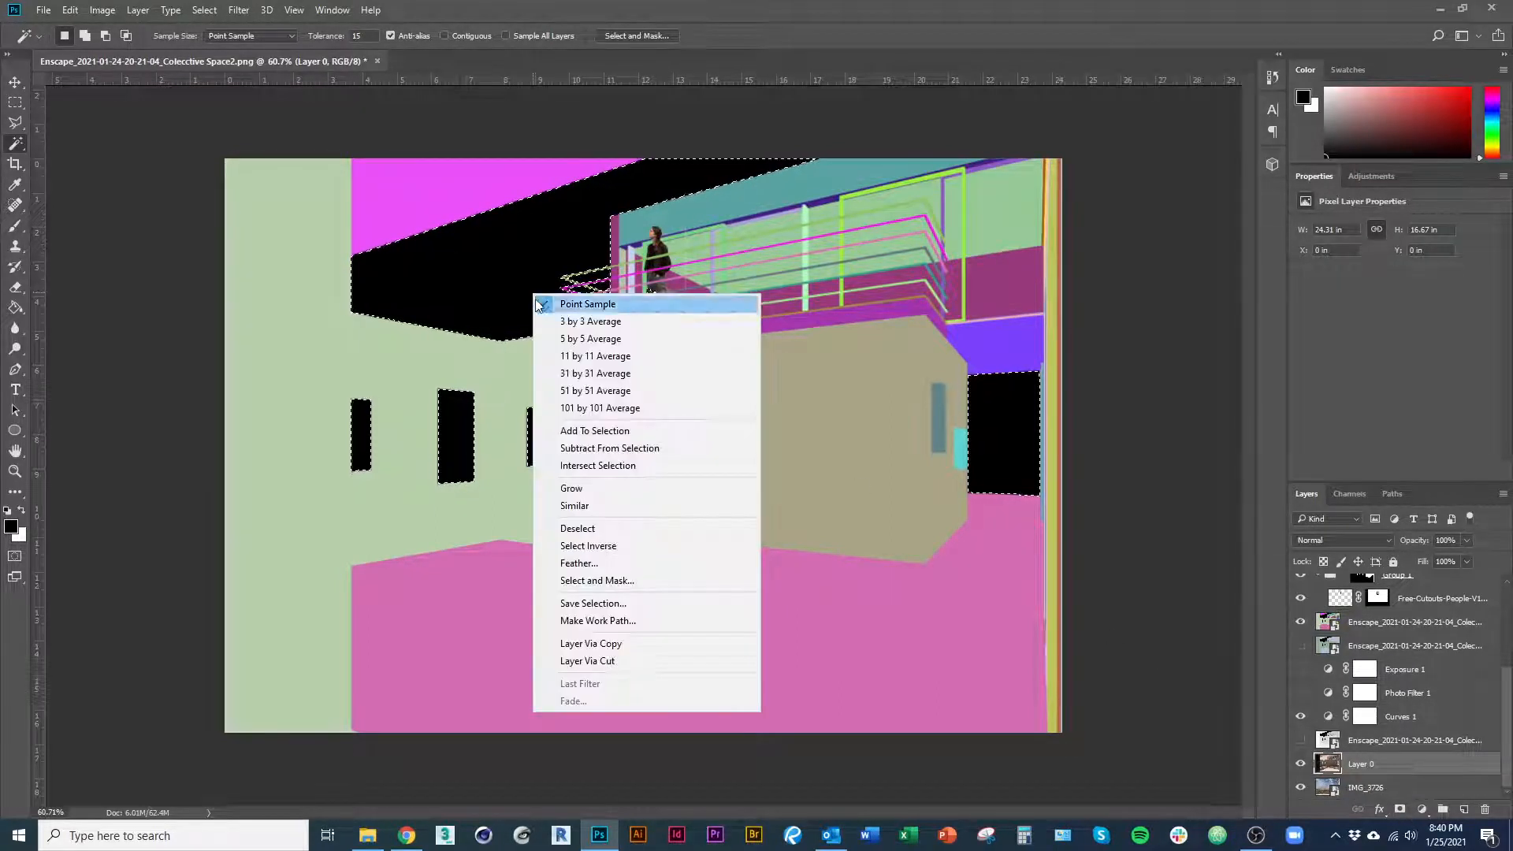
left_click(611, 546)
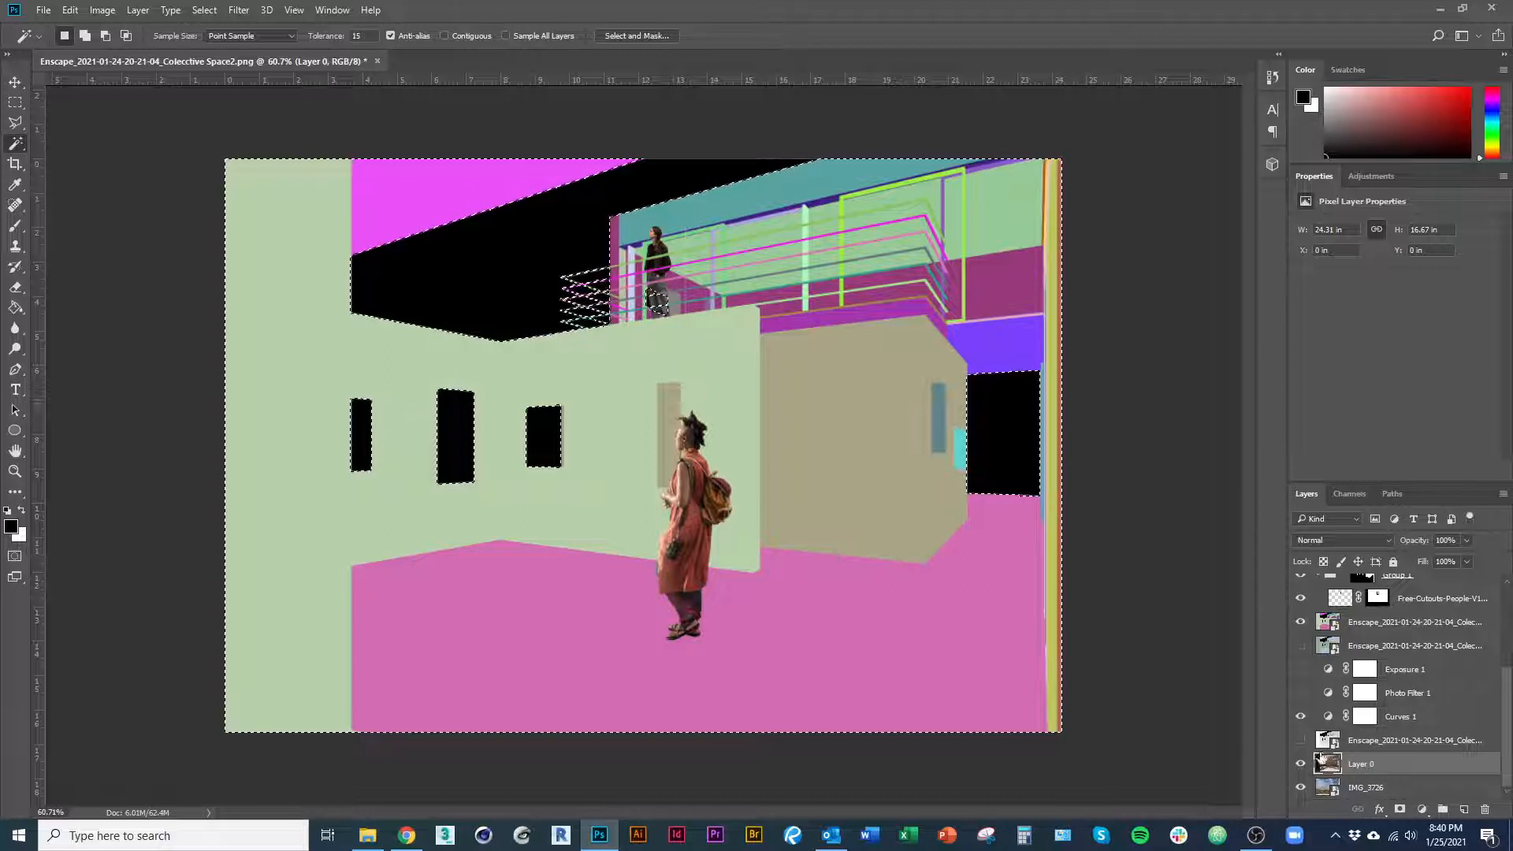
left_click(1399, 809)
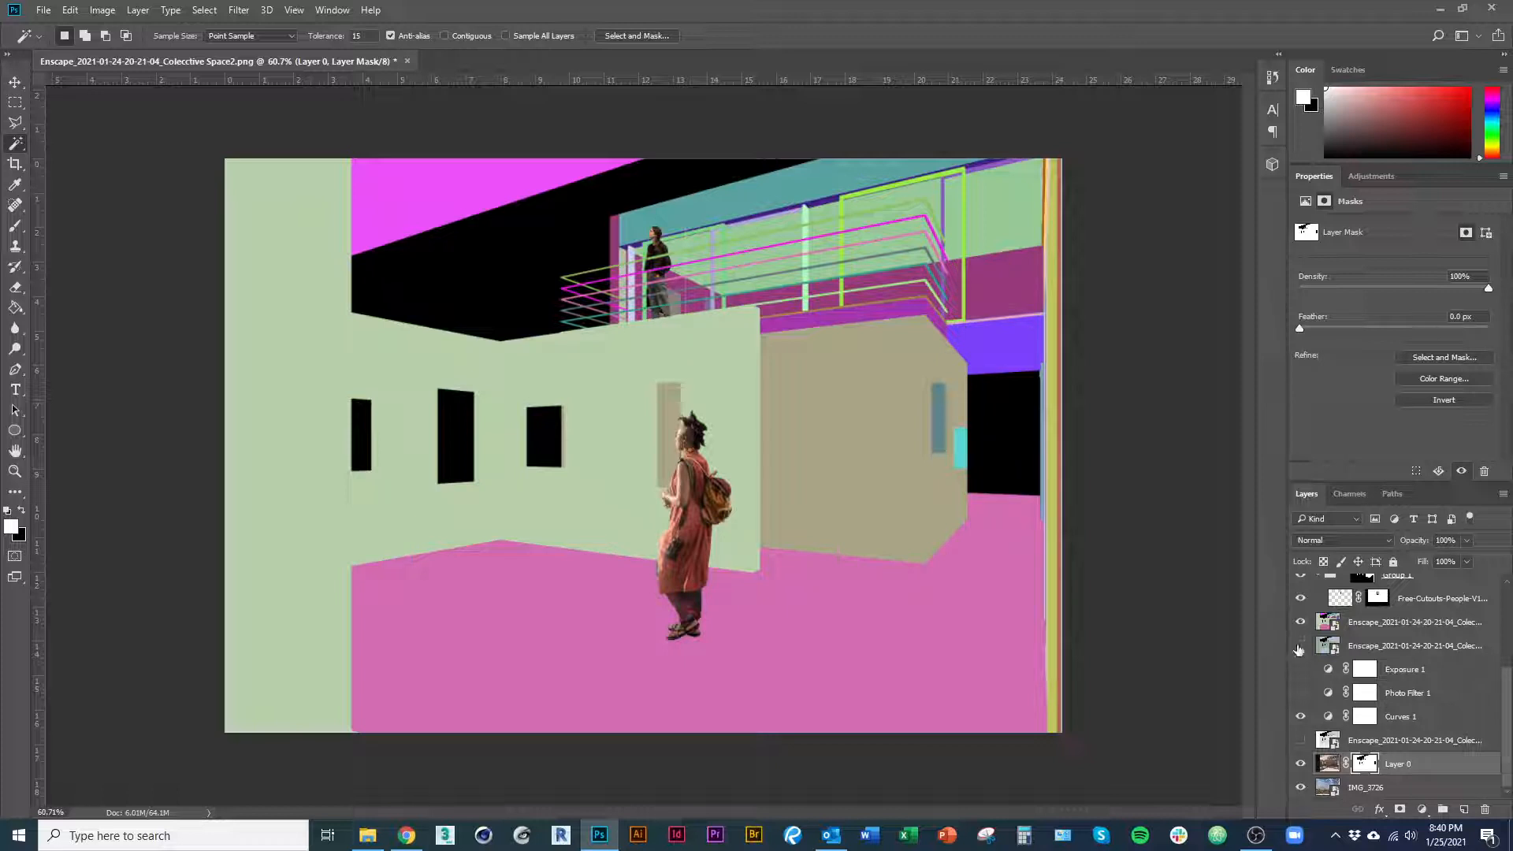
left_click(1300, 623)
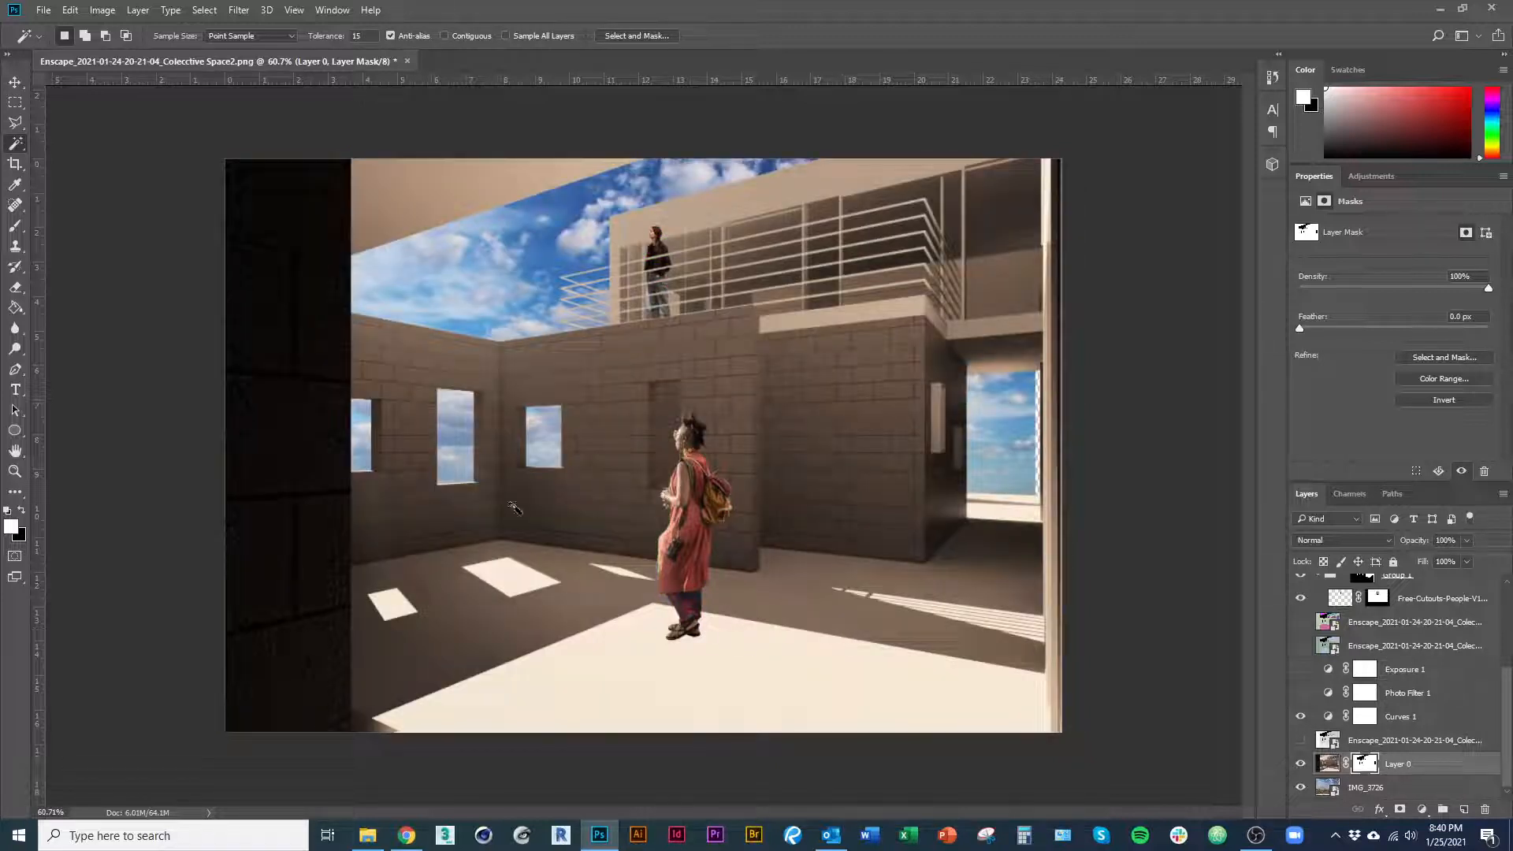
Move the IMG_3726 photo up about 2.2 in behind the building to bring its desert horizon into the window openings.
left_click(1366, 788)
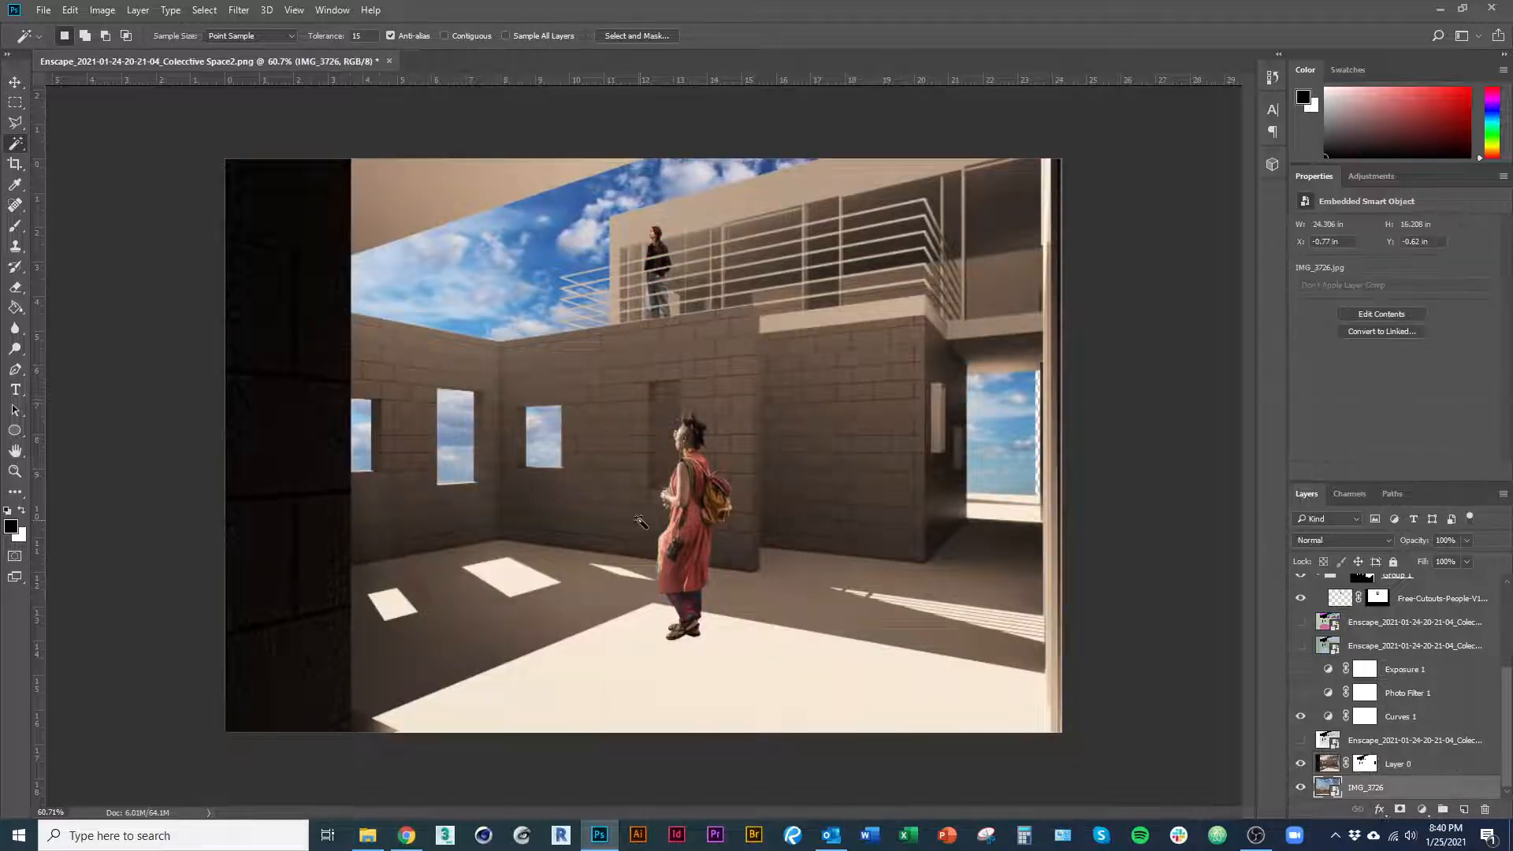
key("v")
left_click_drag(640, 522, 596, 449)
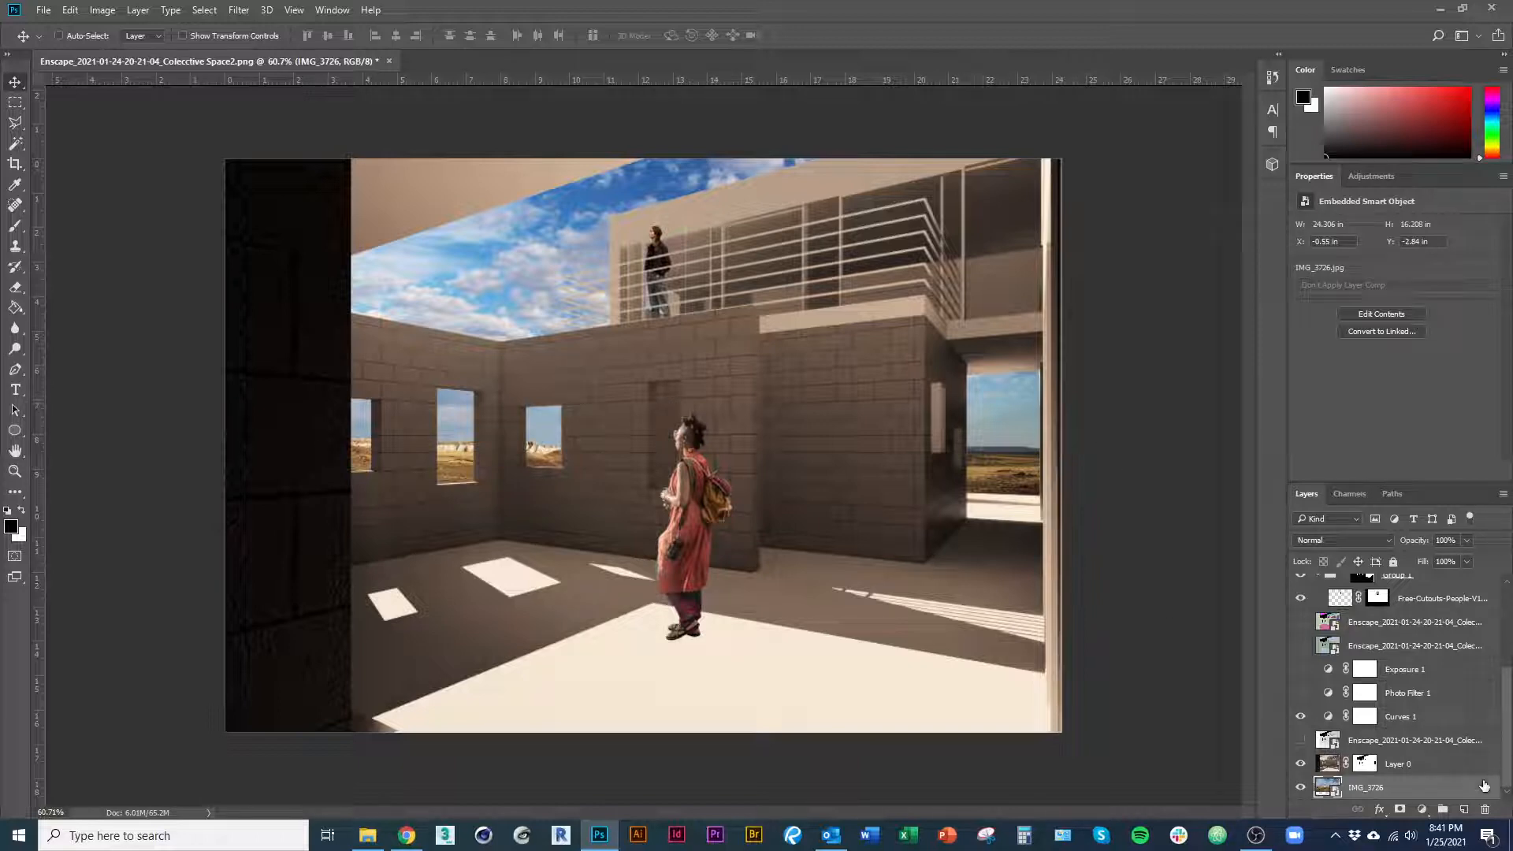
Add a Photo Filter adjustment clipped to the IMG_3726 layer and set its density to 58%.
left_click(1421, 809)
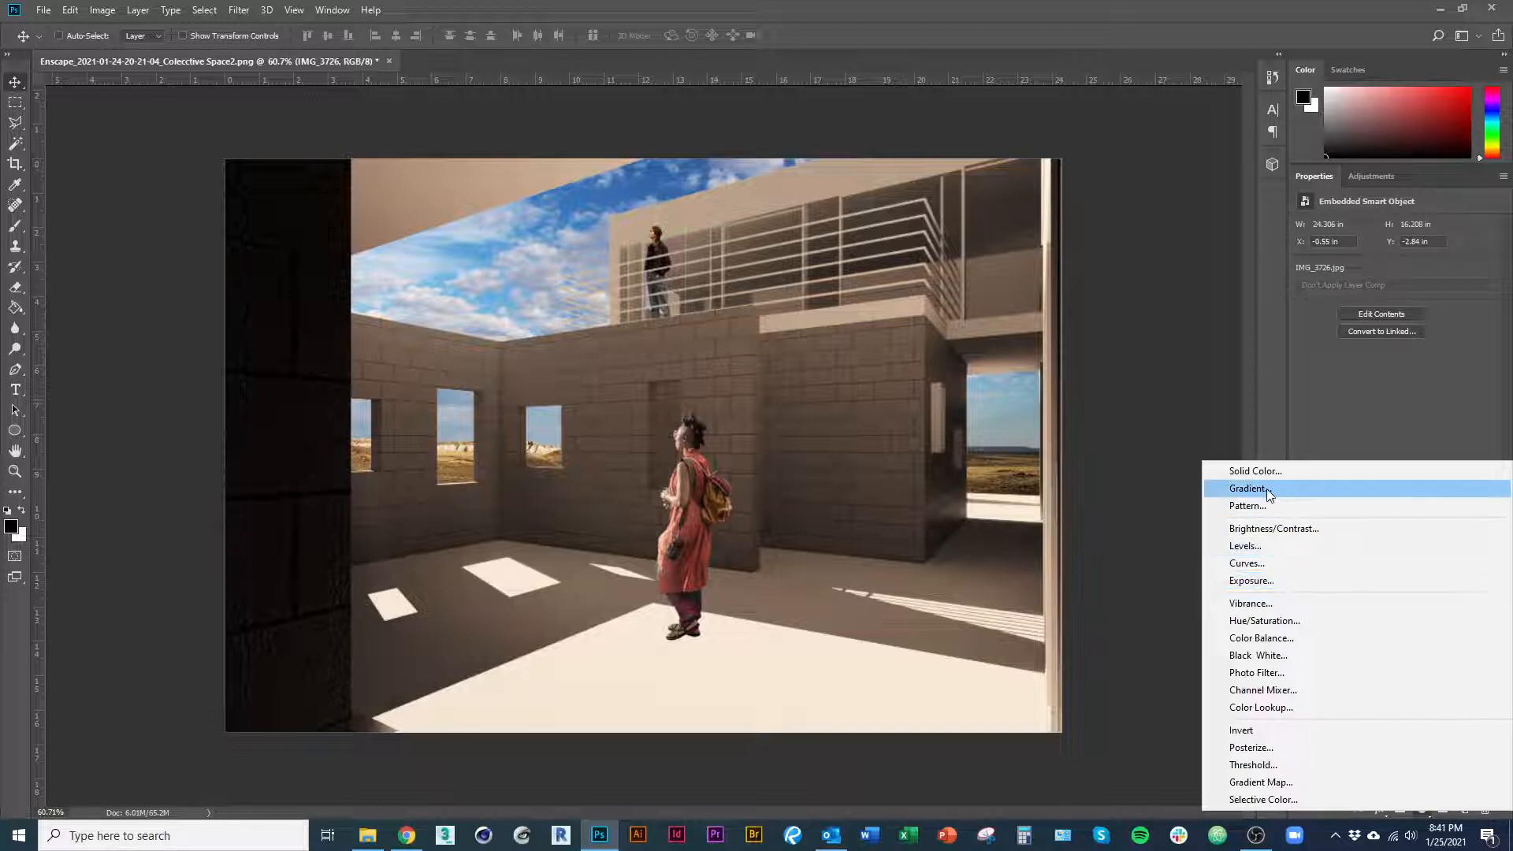
left_click(1305, 676)
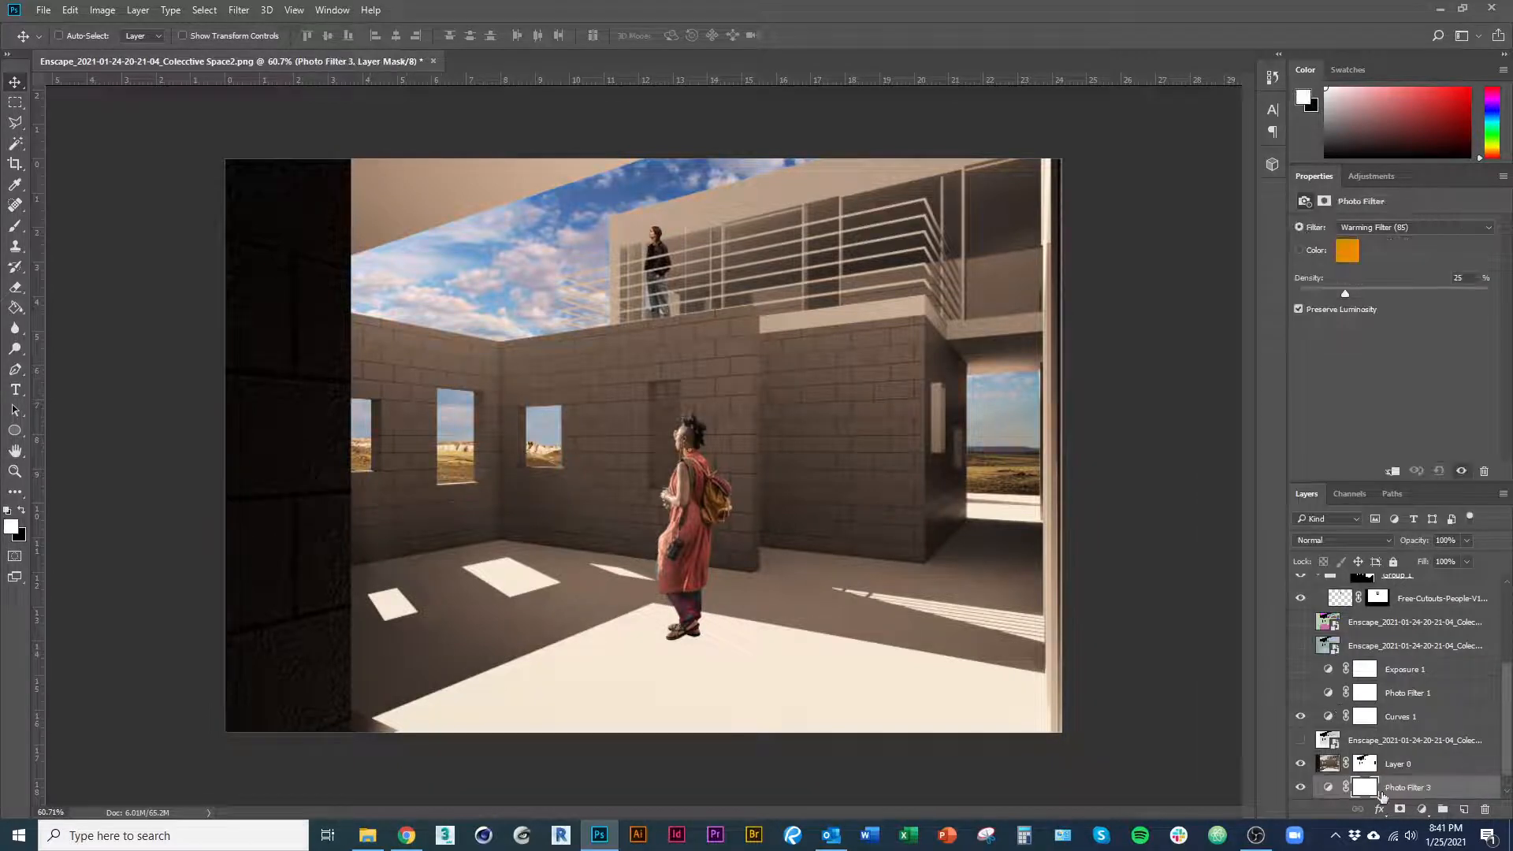
scroll(1450, 690, "down", 1)
left_click(1415, 771, "alt")
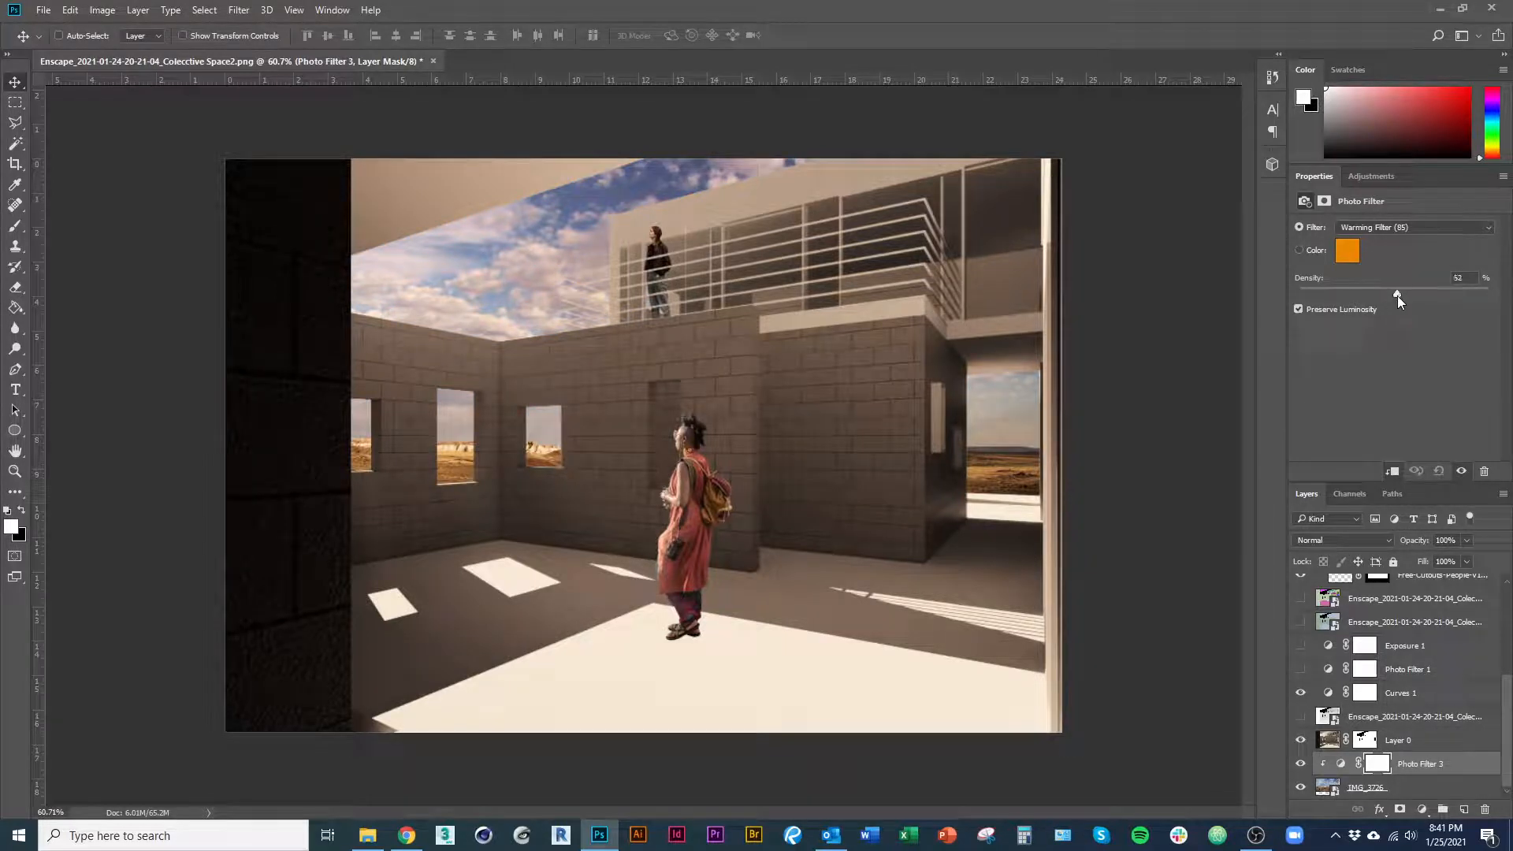
left_click_drag(1397, 295, 1409, 294)
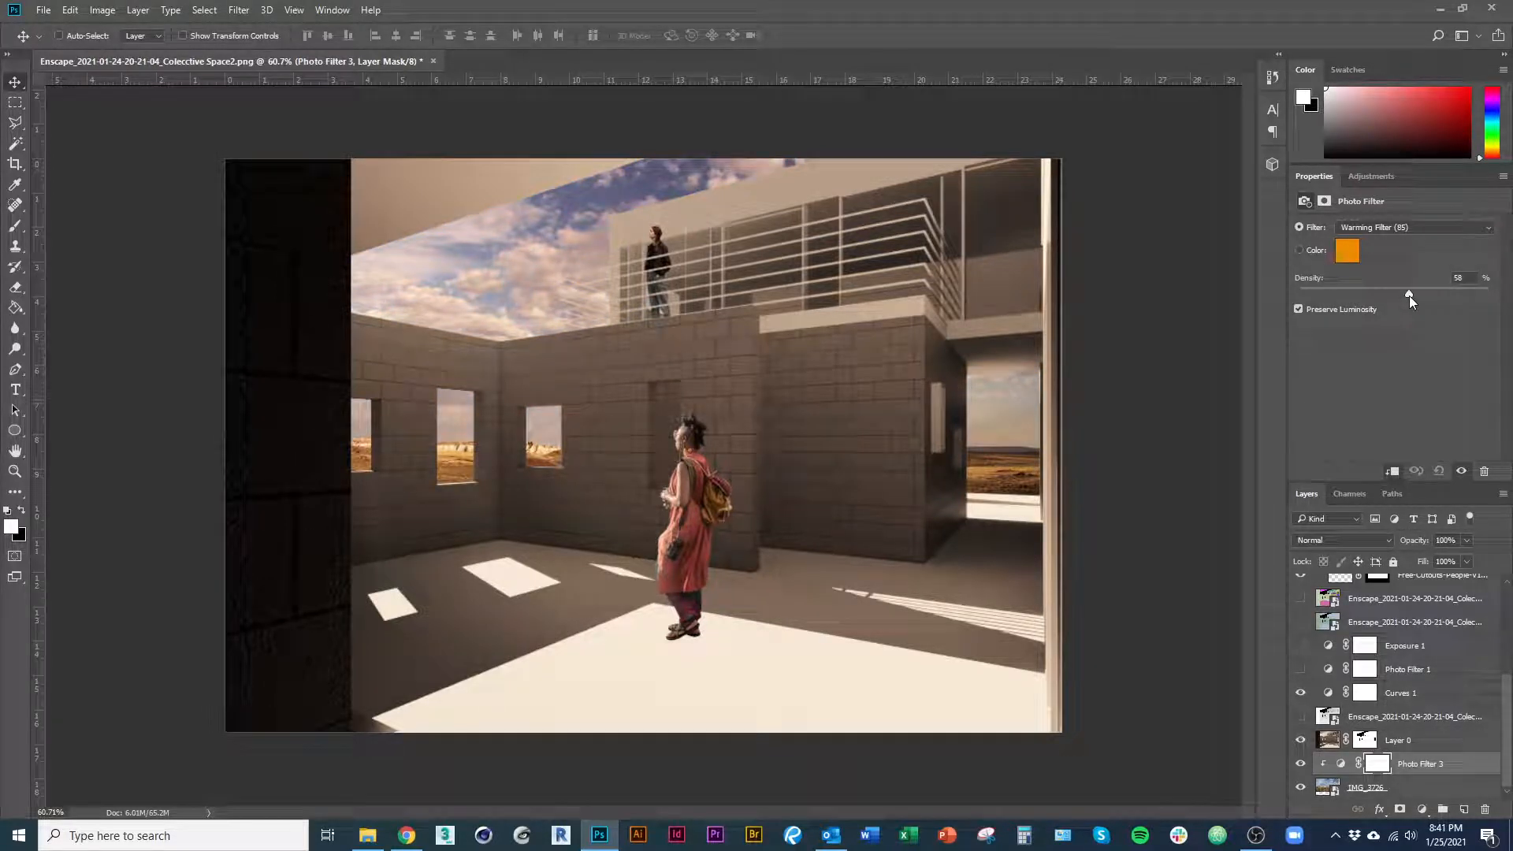
Try the Warming Filter (LBA) on the sky's photo filter, then settle on Warming Filter (81).
left_click(1417, 228)
left_click(1414, 242)
left_click(1419, 229)
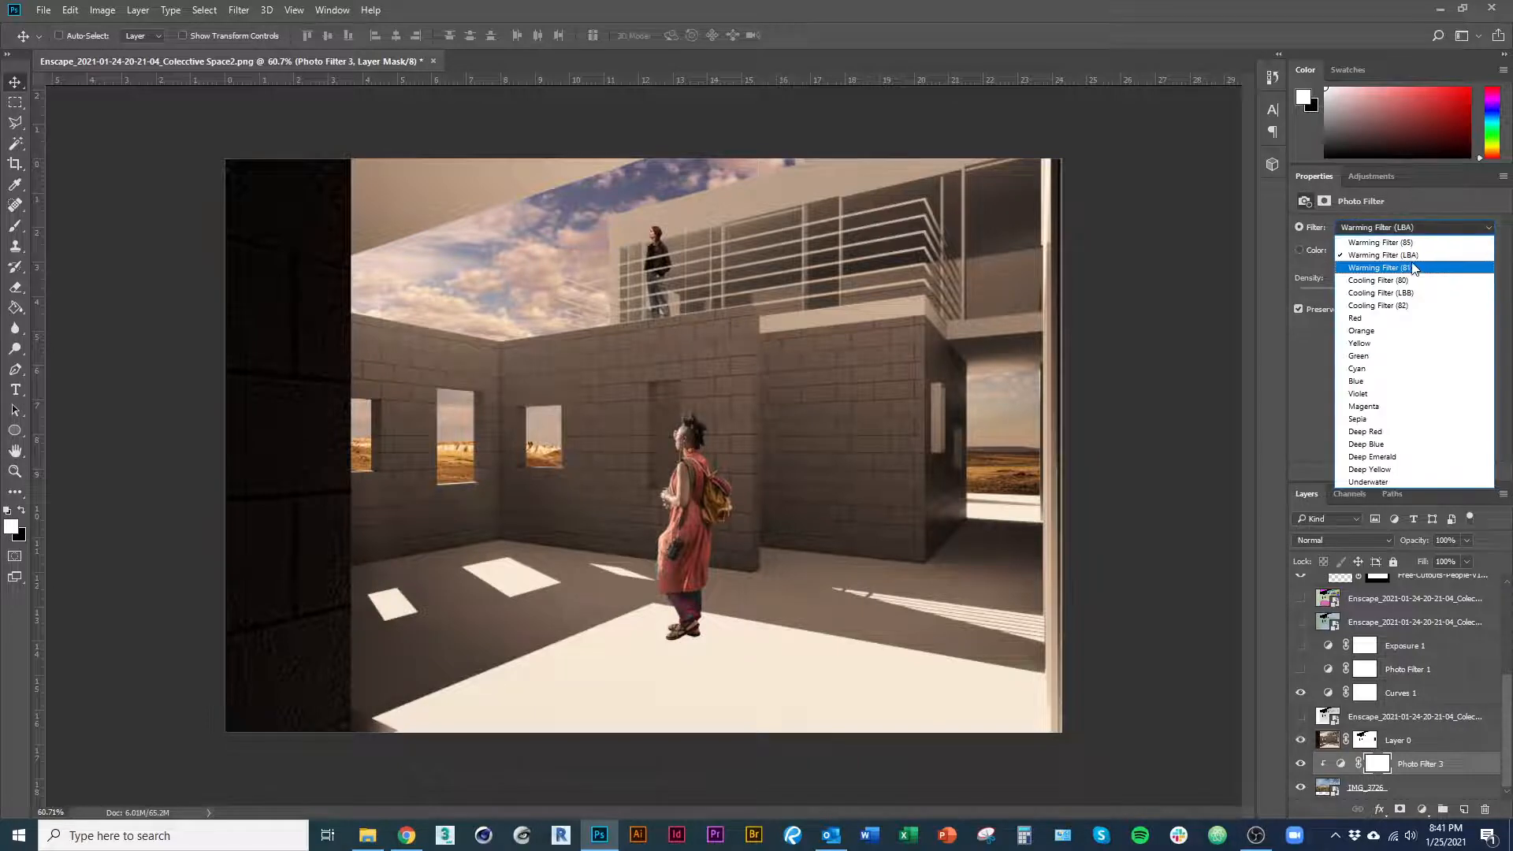
left_click(1414, 260)
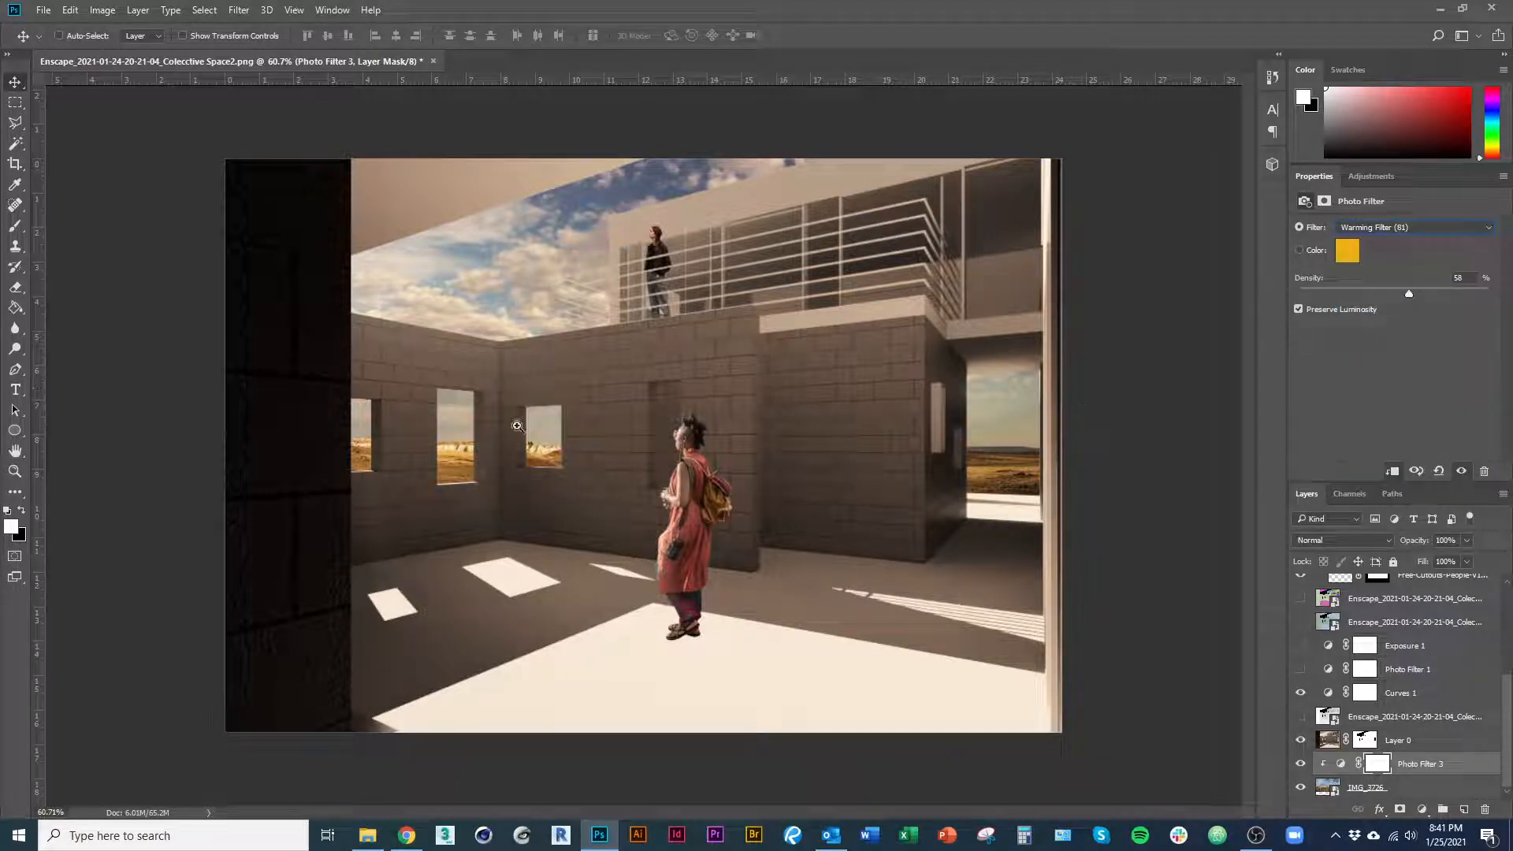
Enlarge the IMG_3726 photo proportionally to about 41.5% and shift it toward the right side of the render.
scroll(517, 426, "down", 3)
scroll(514, 405, "up", 3)
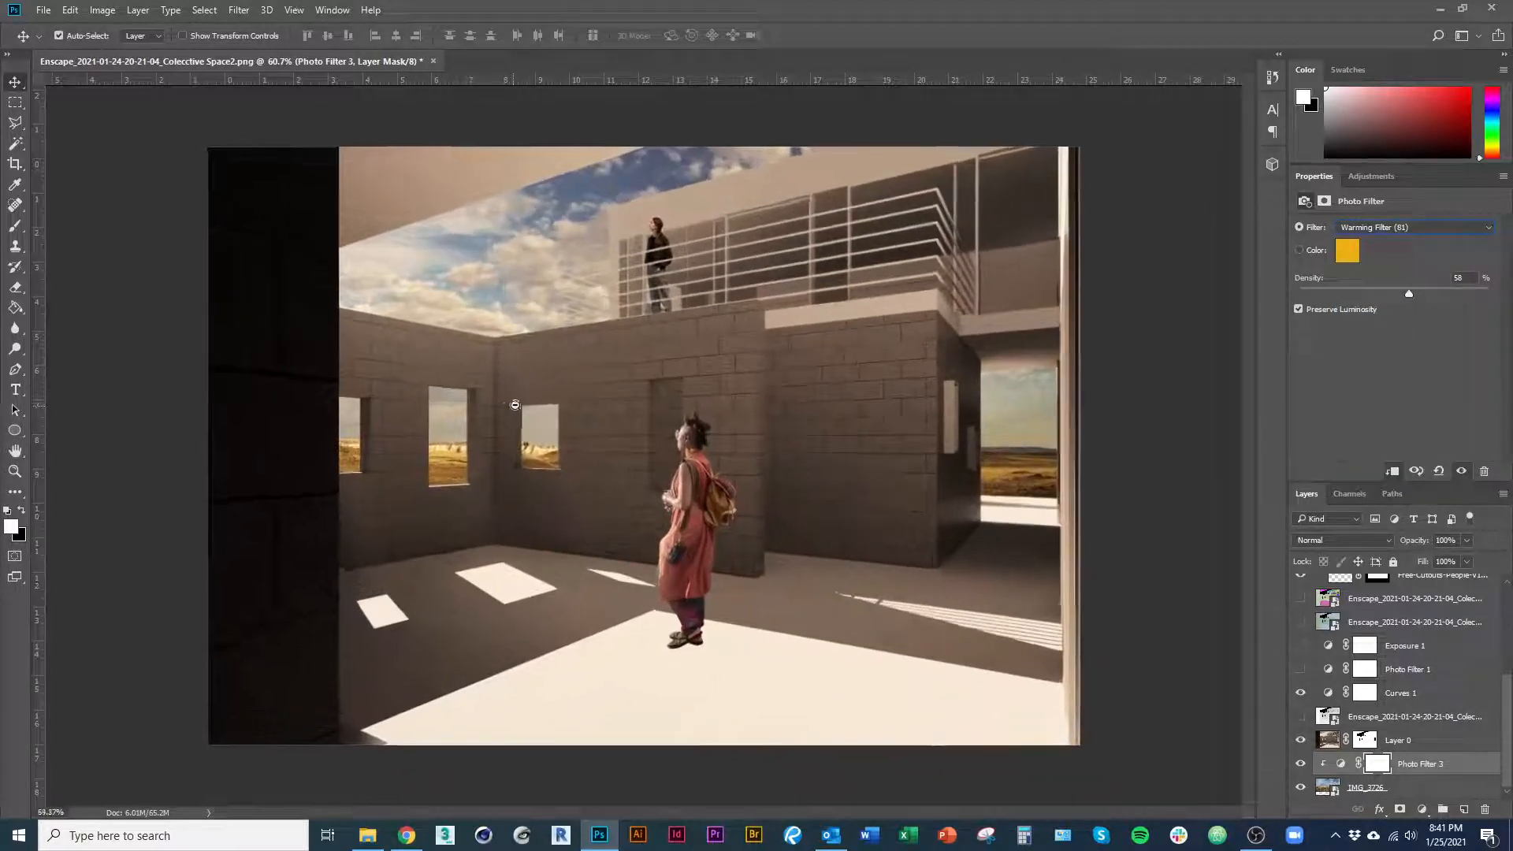
left_click(1406, 790)
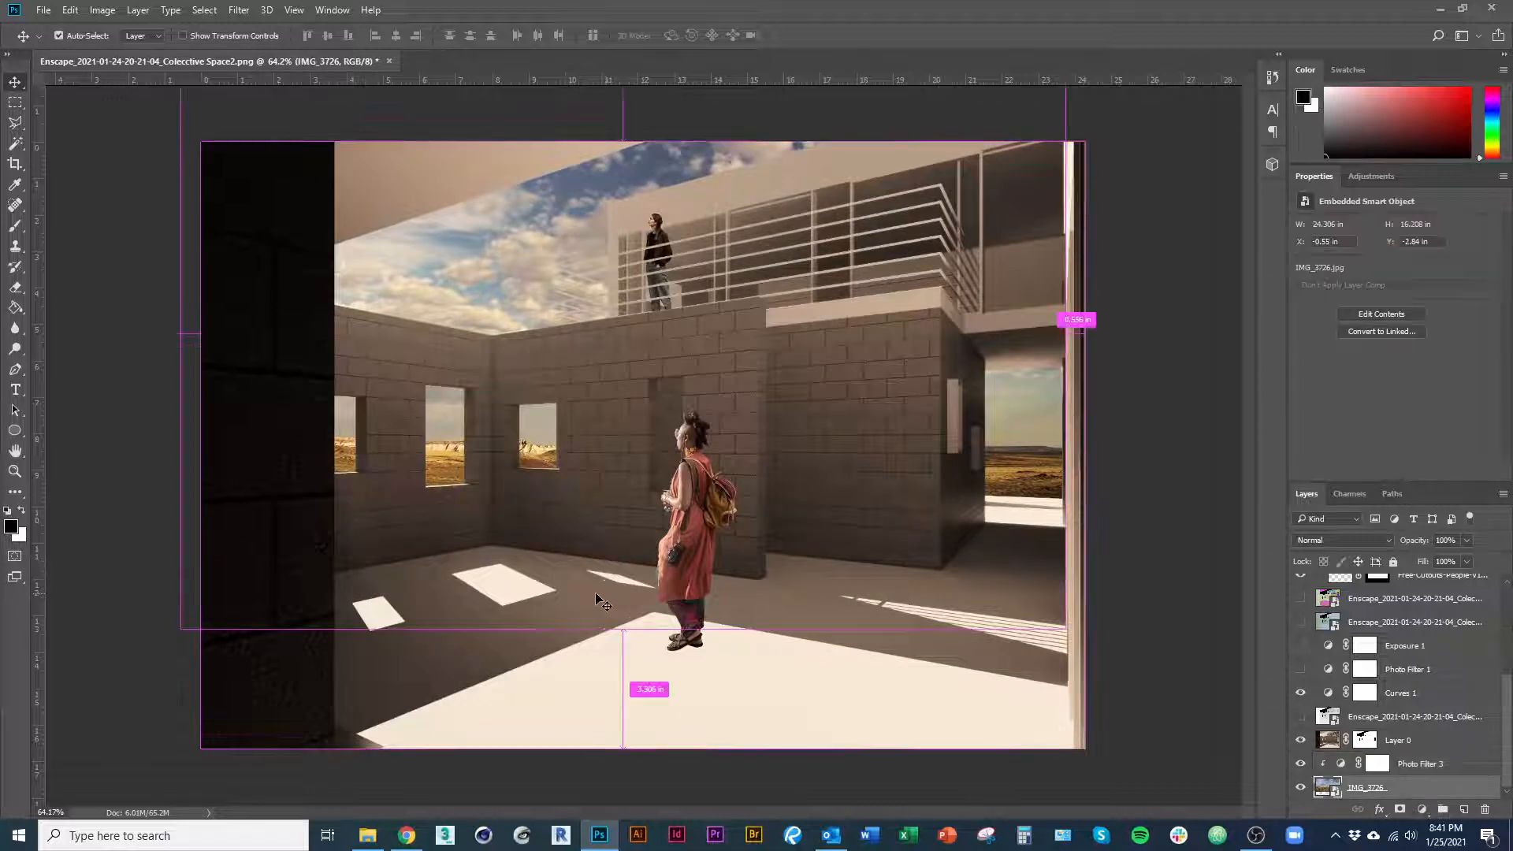
key("ctrl+t")
key("ctrl+minus")
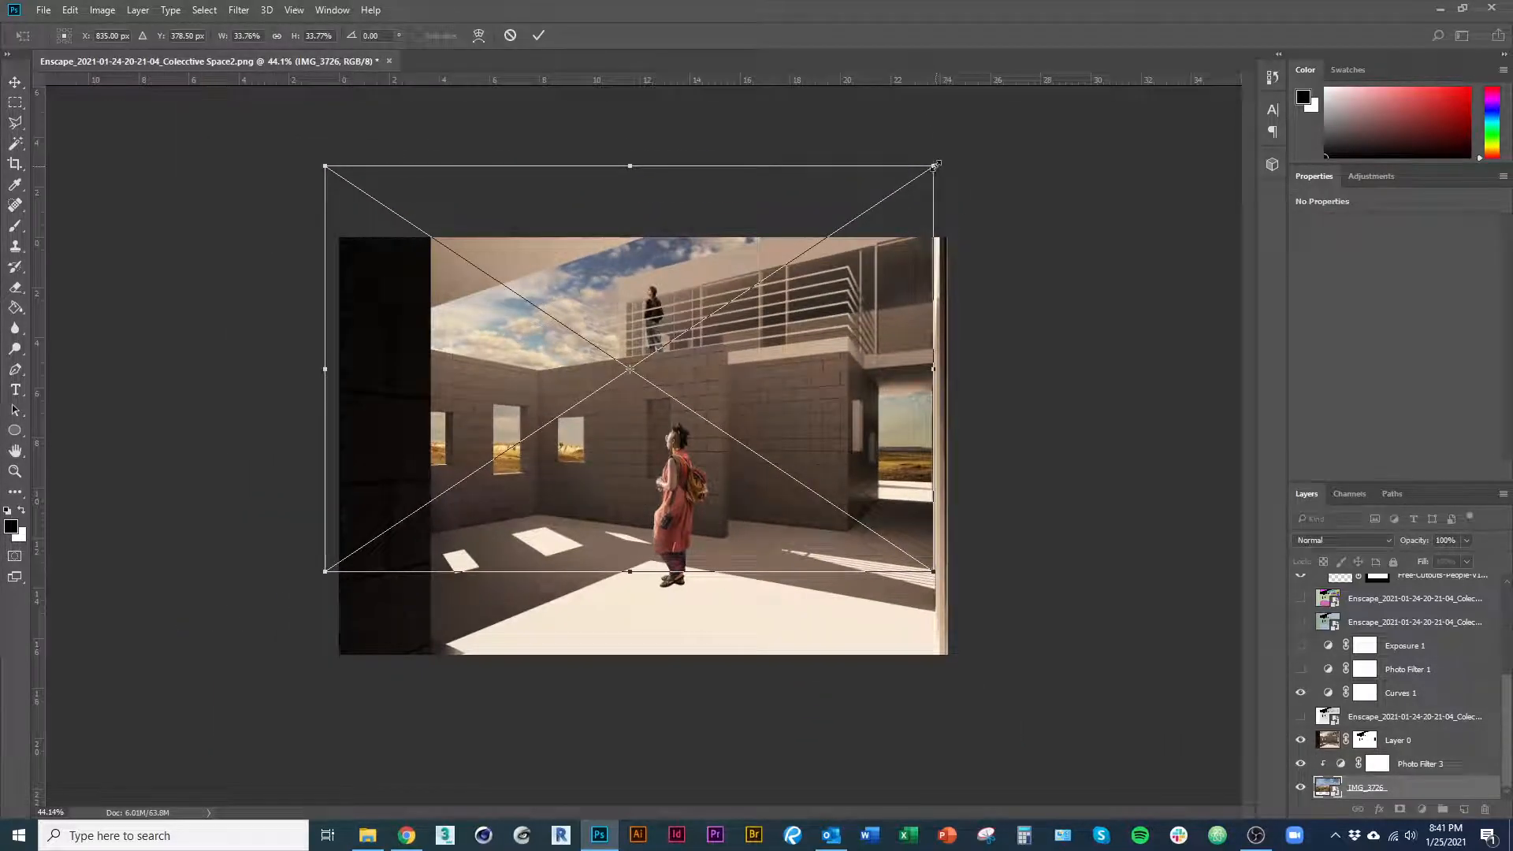
left_click_drag(936, 165, 1073, 79)
left_click_drag(917, 307, 1025, 306)
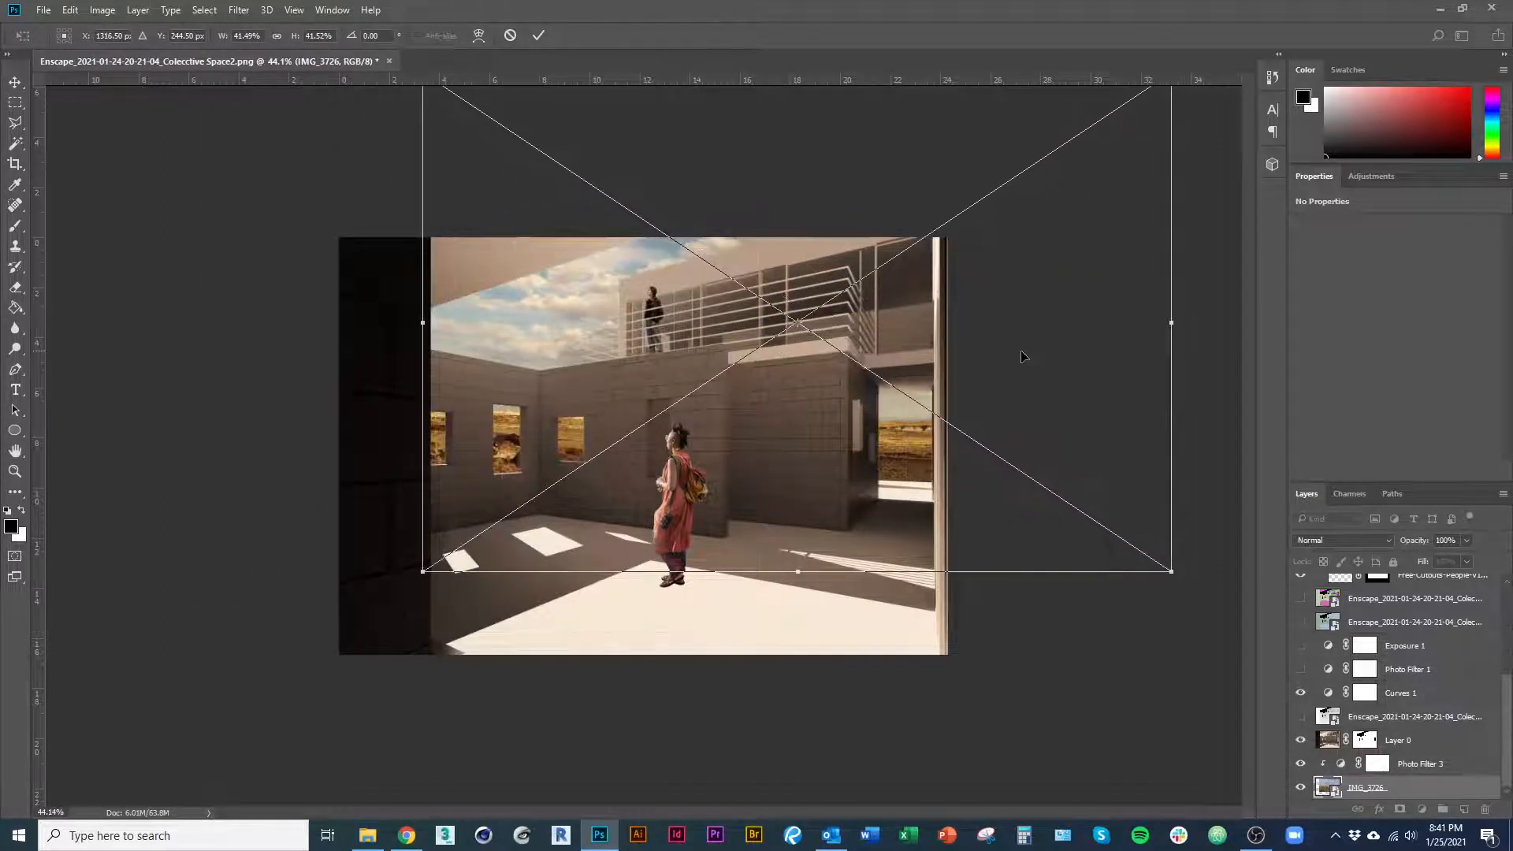
key("Return")
Scale the IMG_3726 photo up further to about 49% and nudge it slightly right to fit the openings.
key("ctrl+t")
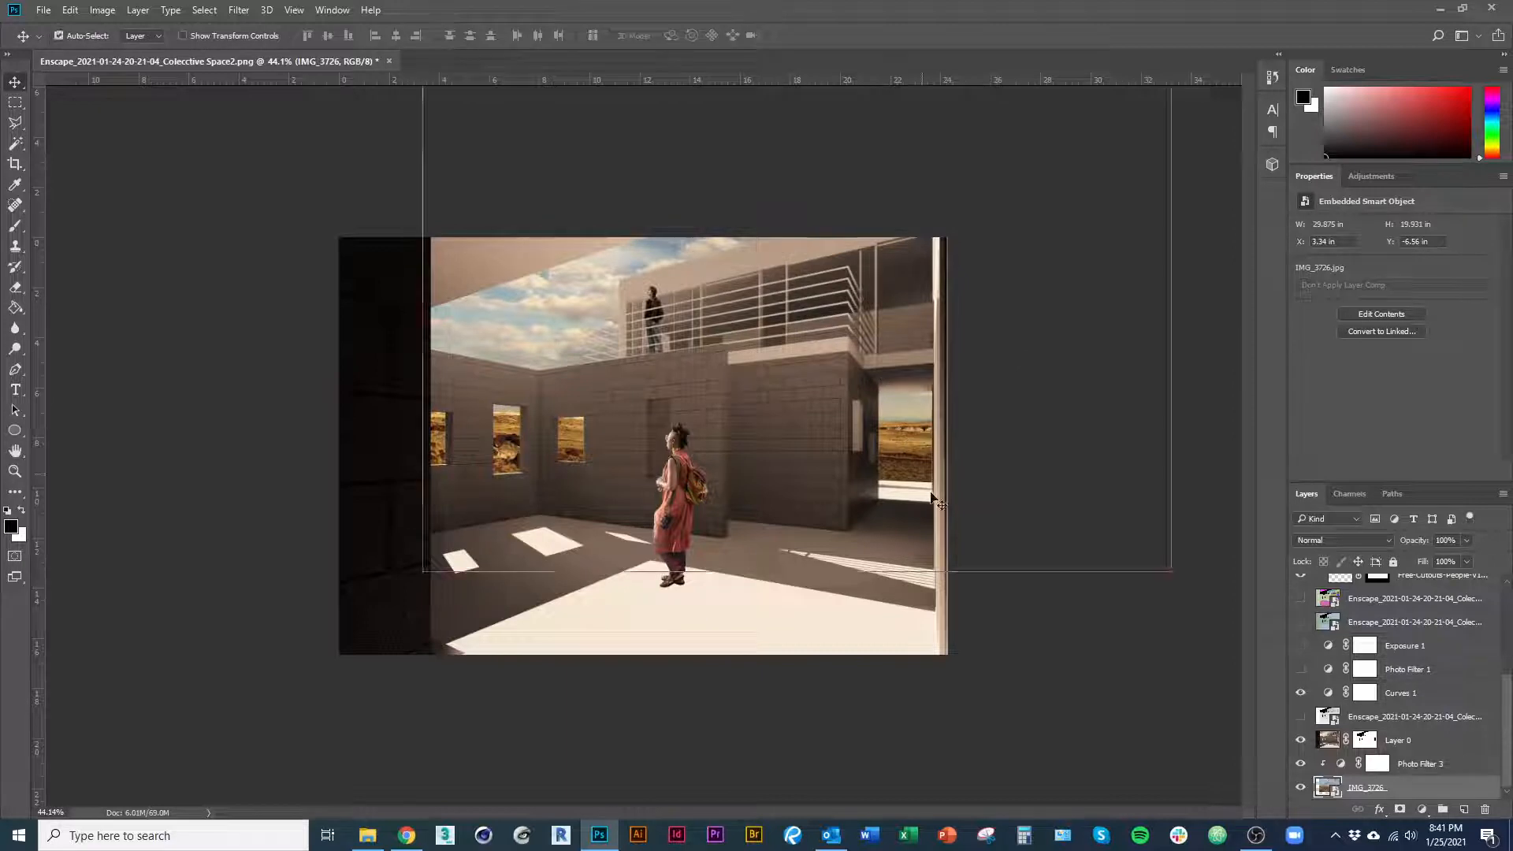
left_click_drag(1172, 574, 1285, 621)
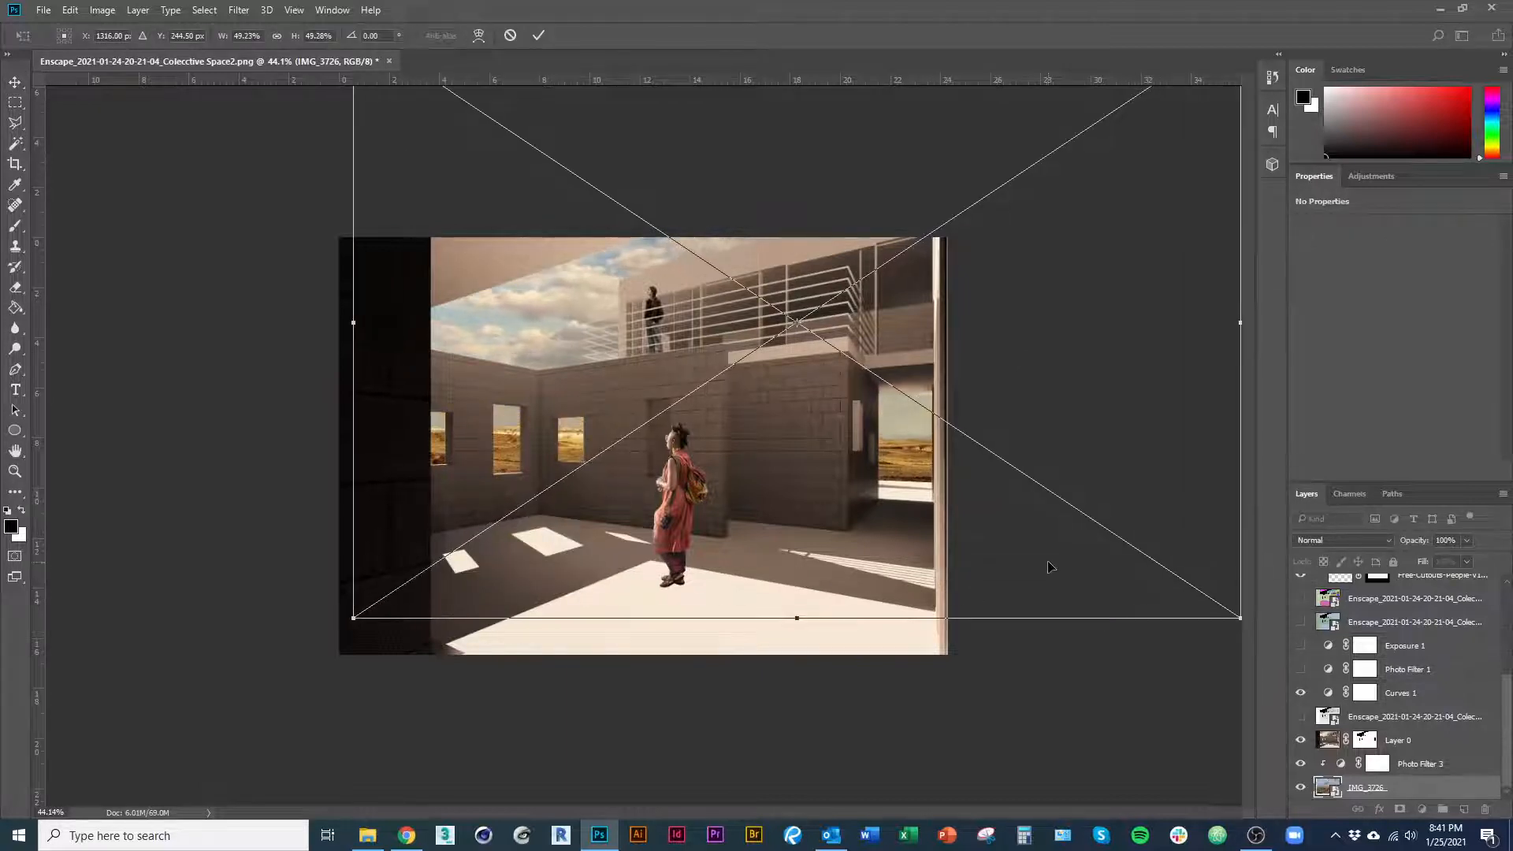
left_click_drag(1047, 565, 1062, 568)
key("Return")
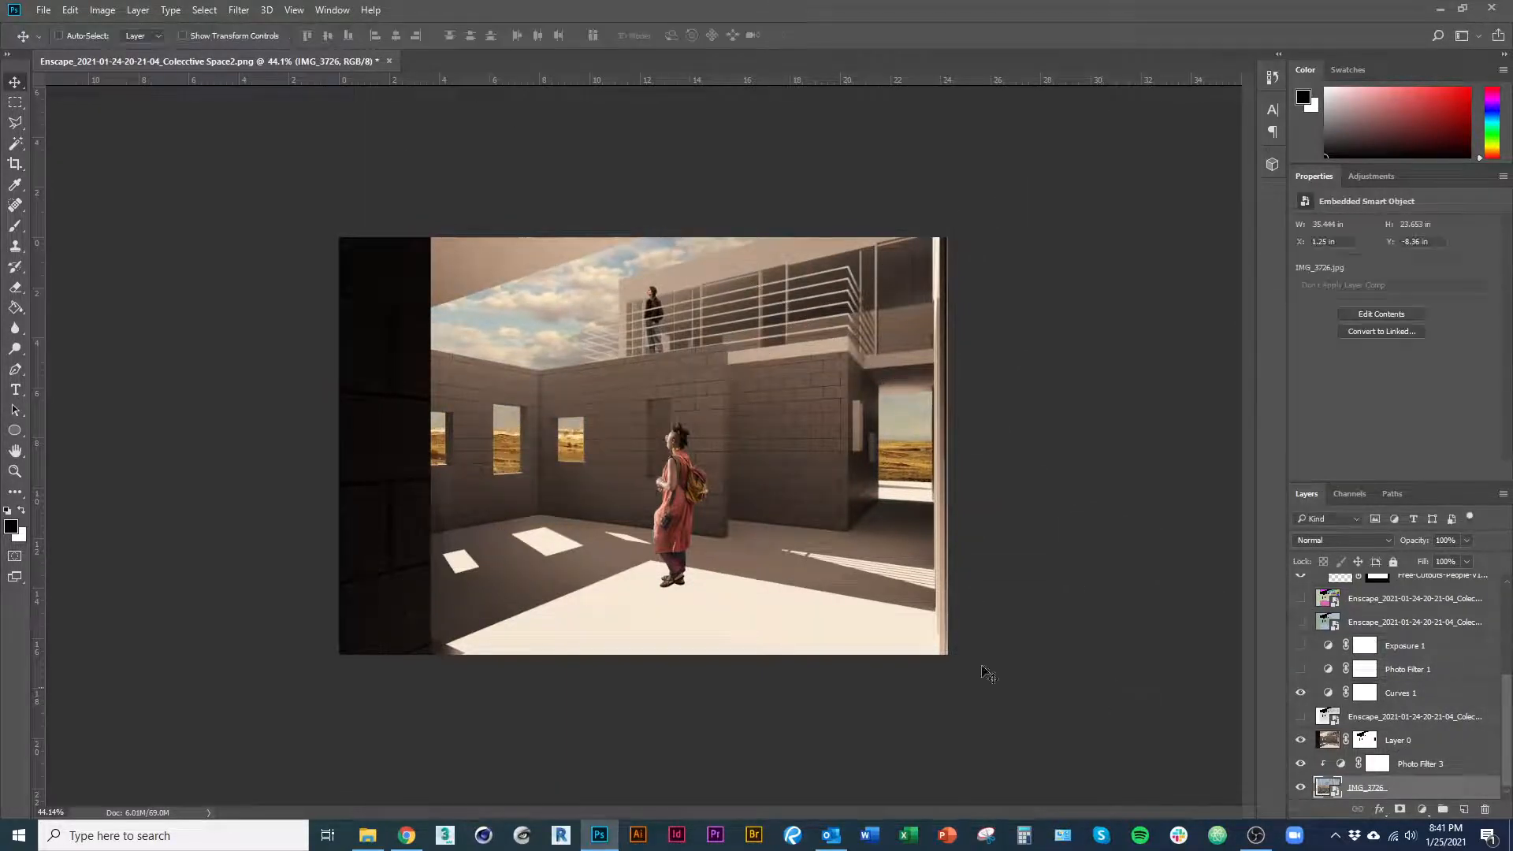
Raise the density of the sky's Photo Filter 3 adjustment to 66%.
scroll(645, 448, "up", 3)
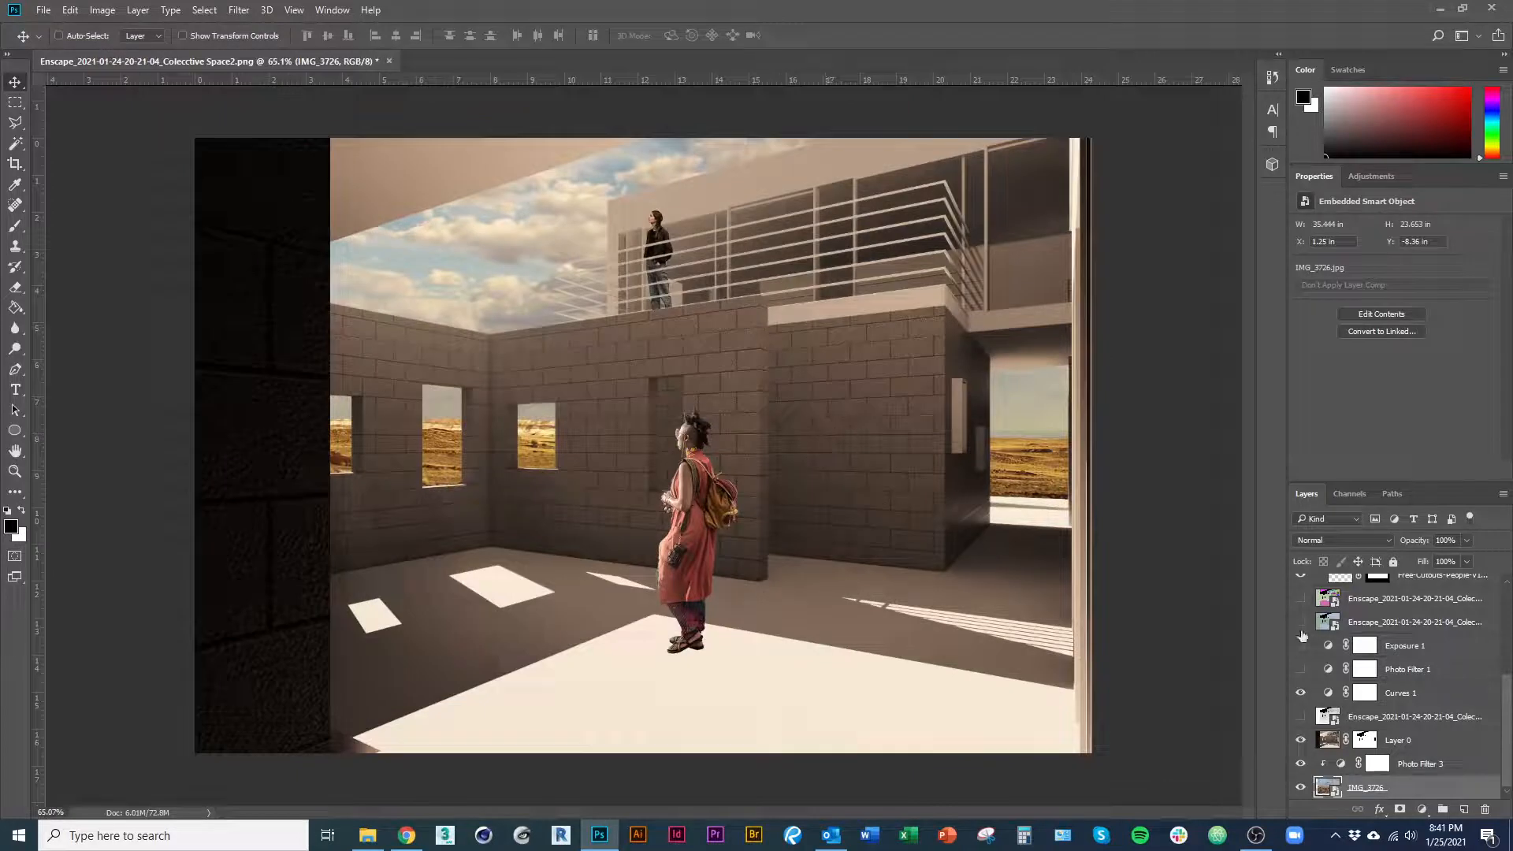
left_click(1387, 763)
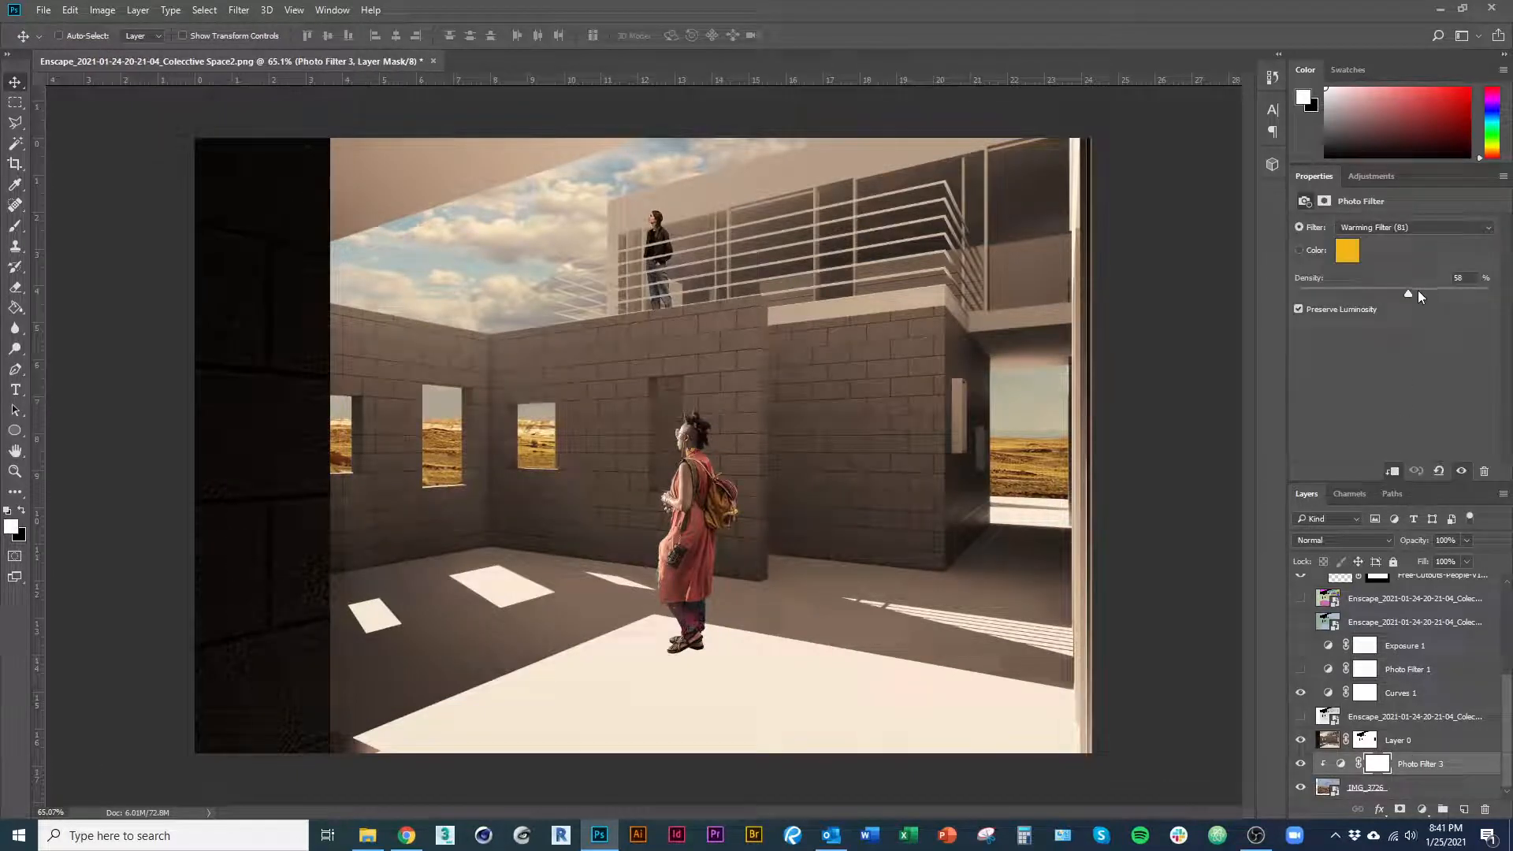
left_click_drag(1418, 291, 1450, 295)
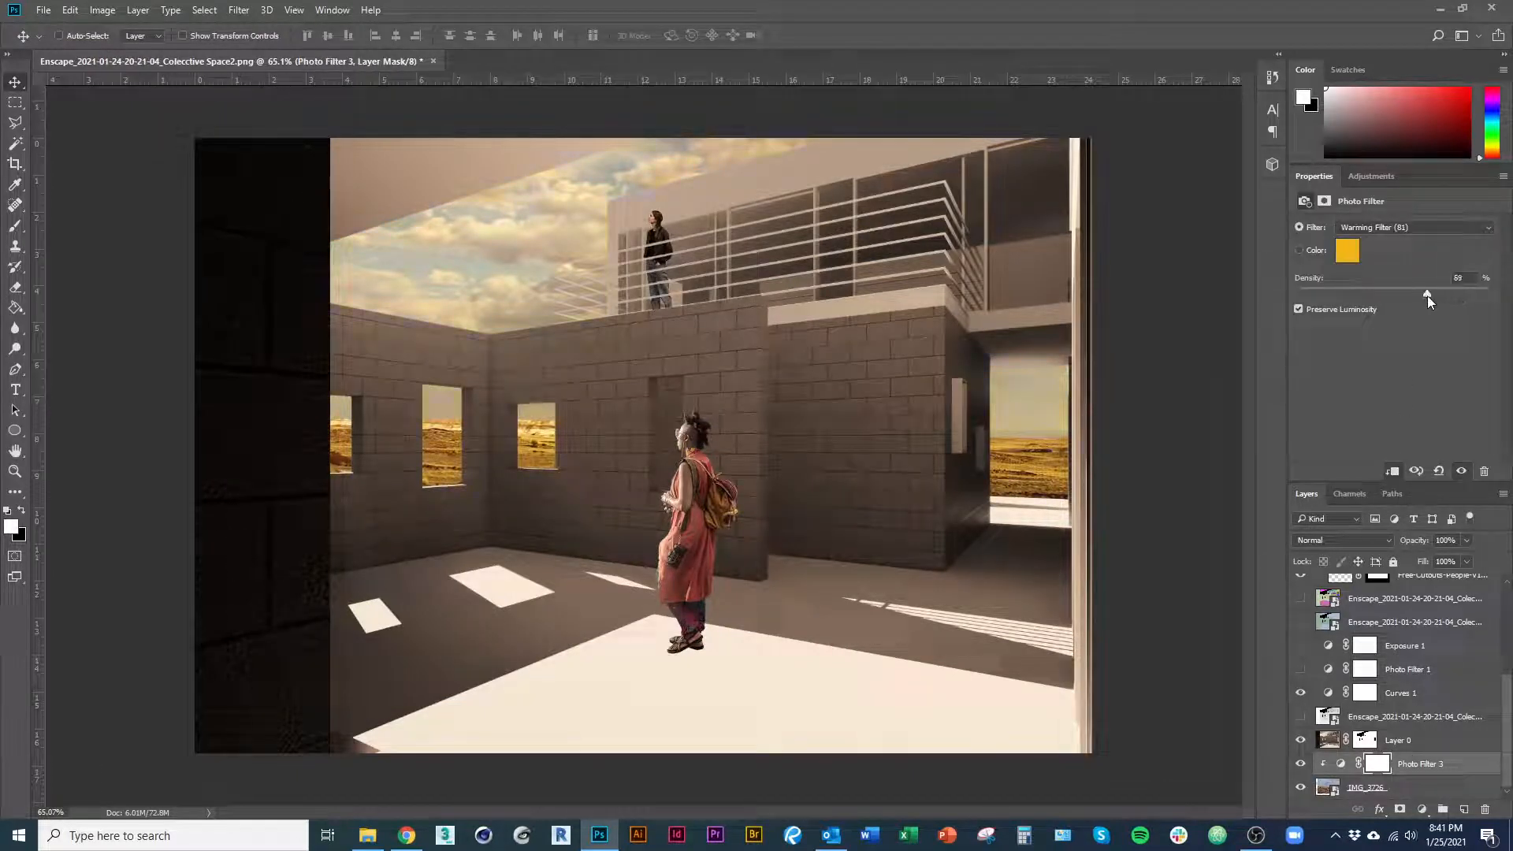
Add a Hue/Saturation adjustment above Photo Filter 3 and clip it to the sky photo.
left_click(1421, 809)
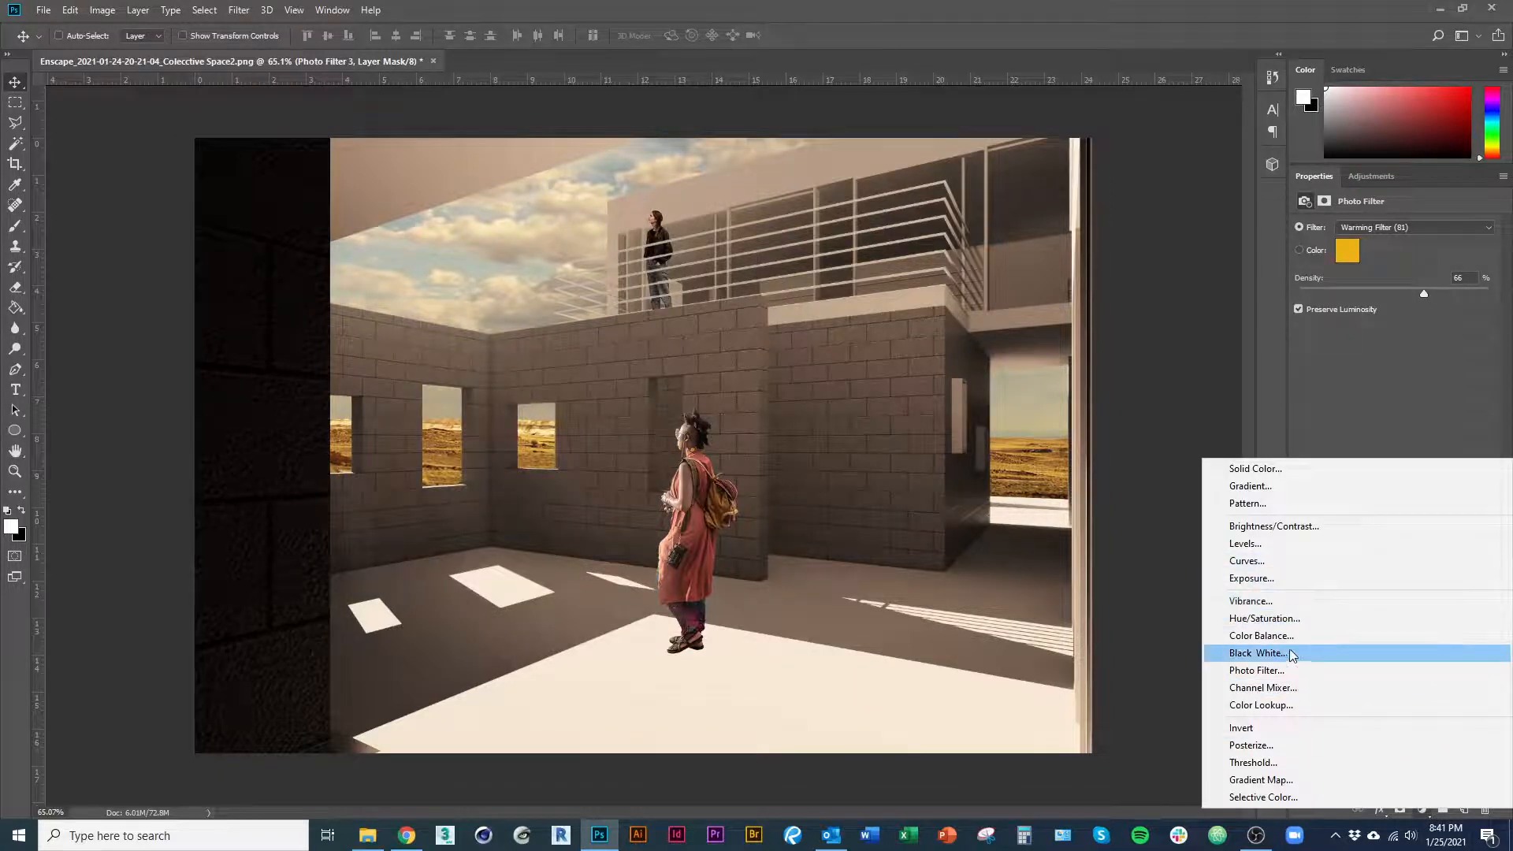
left_click(1265, 619)
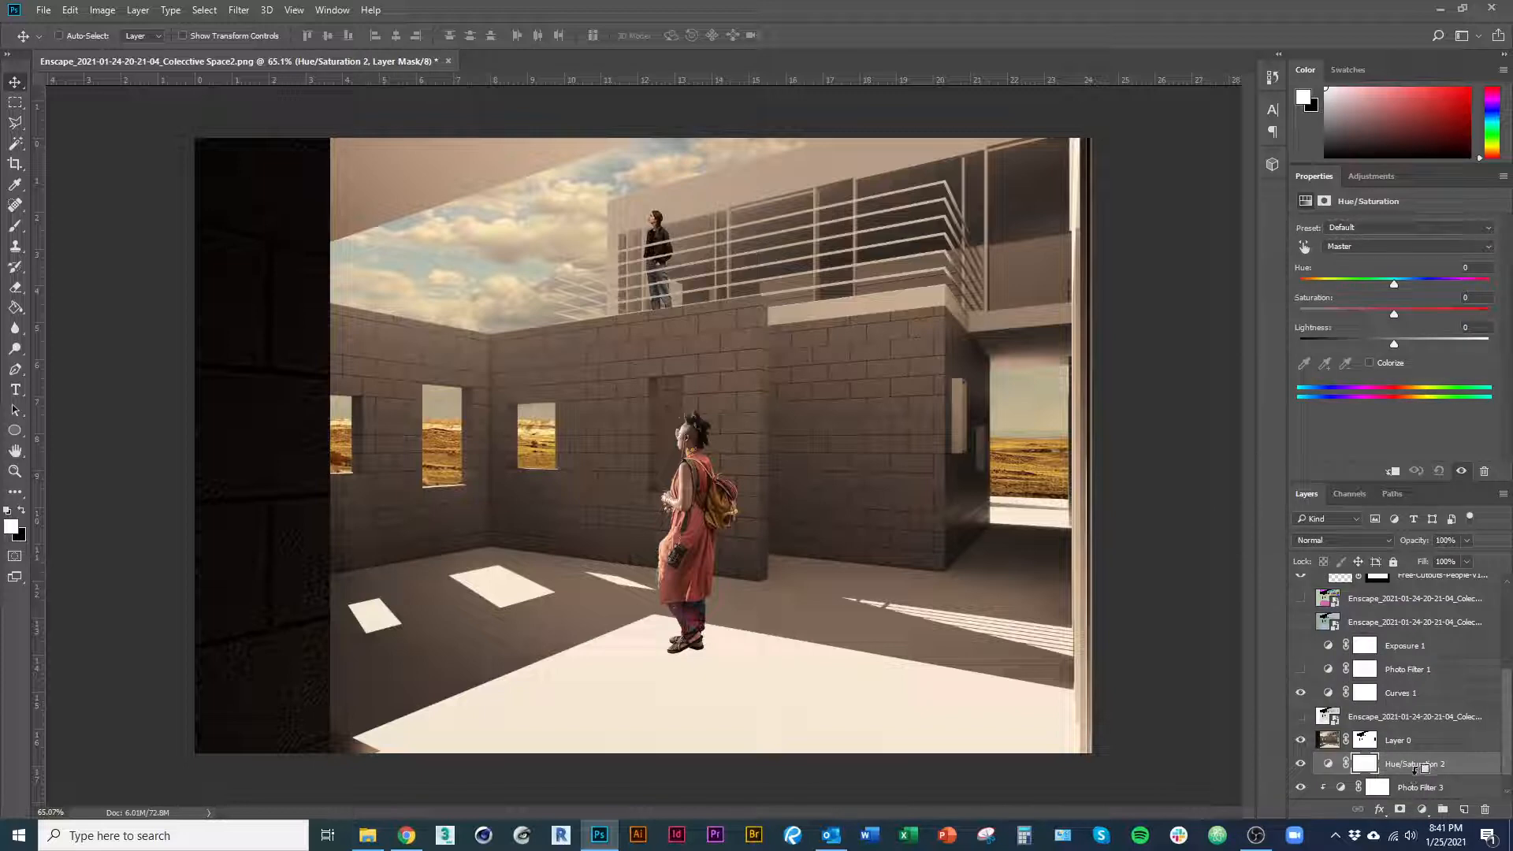
left_click(1411, 777, "alt")
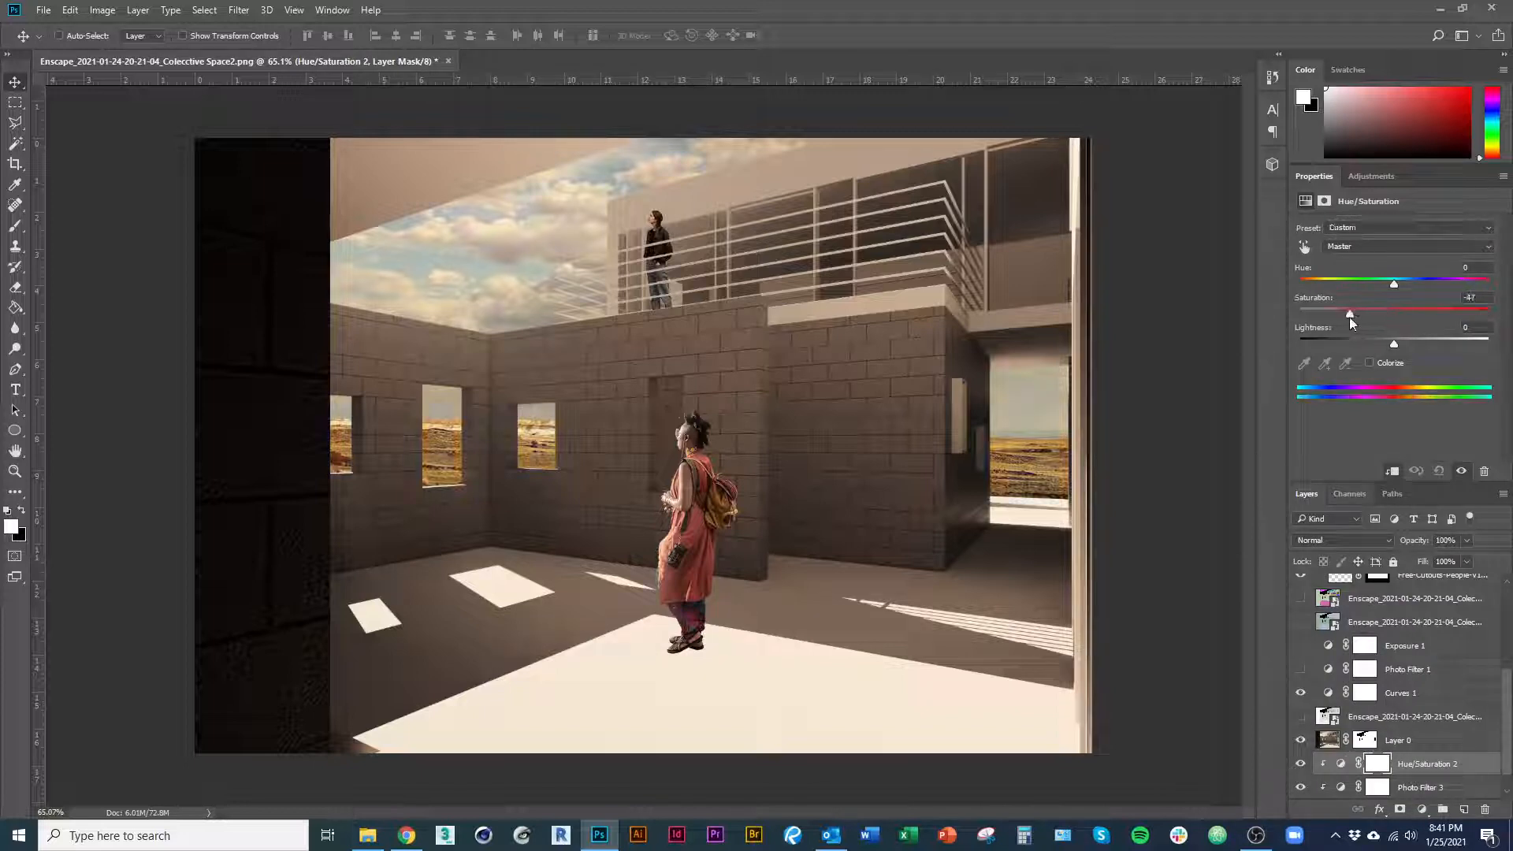
Try a saturation of -29 and strong hue shifts down to -44 on the sky, then reset the adjustment.
left_click_drag(1350, 315, 1453, 284)
left_click_drag(1465, 286, 1352, 285)
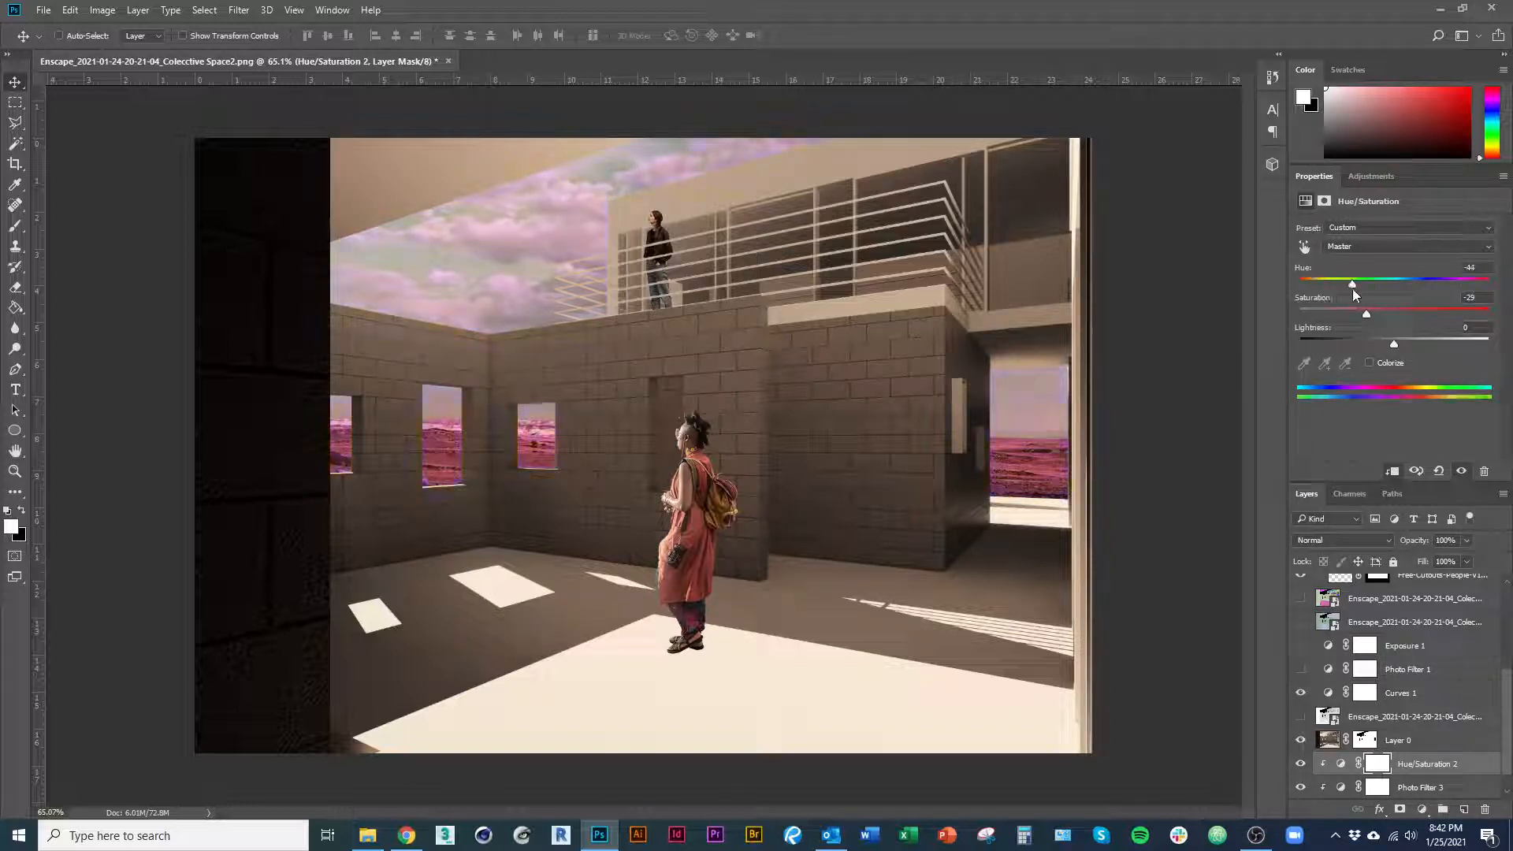
left_click(1439, 471)
Lower the sky's saturation to -16 in the Hue/Saturation 2 adjustment.
left_click_drag(1394, 315, 1379, 315)
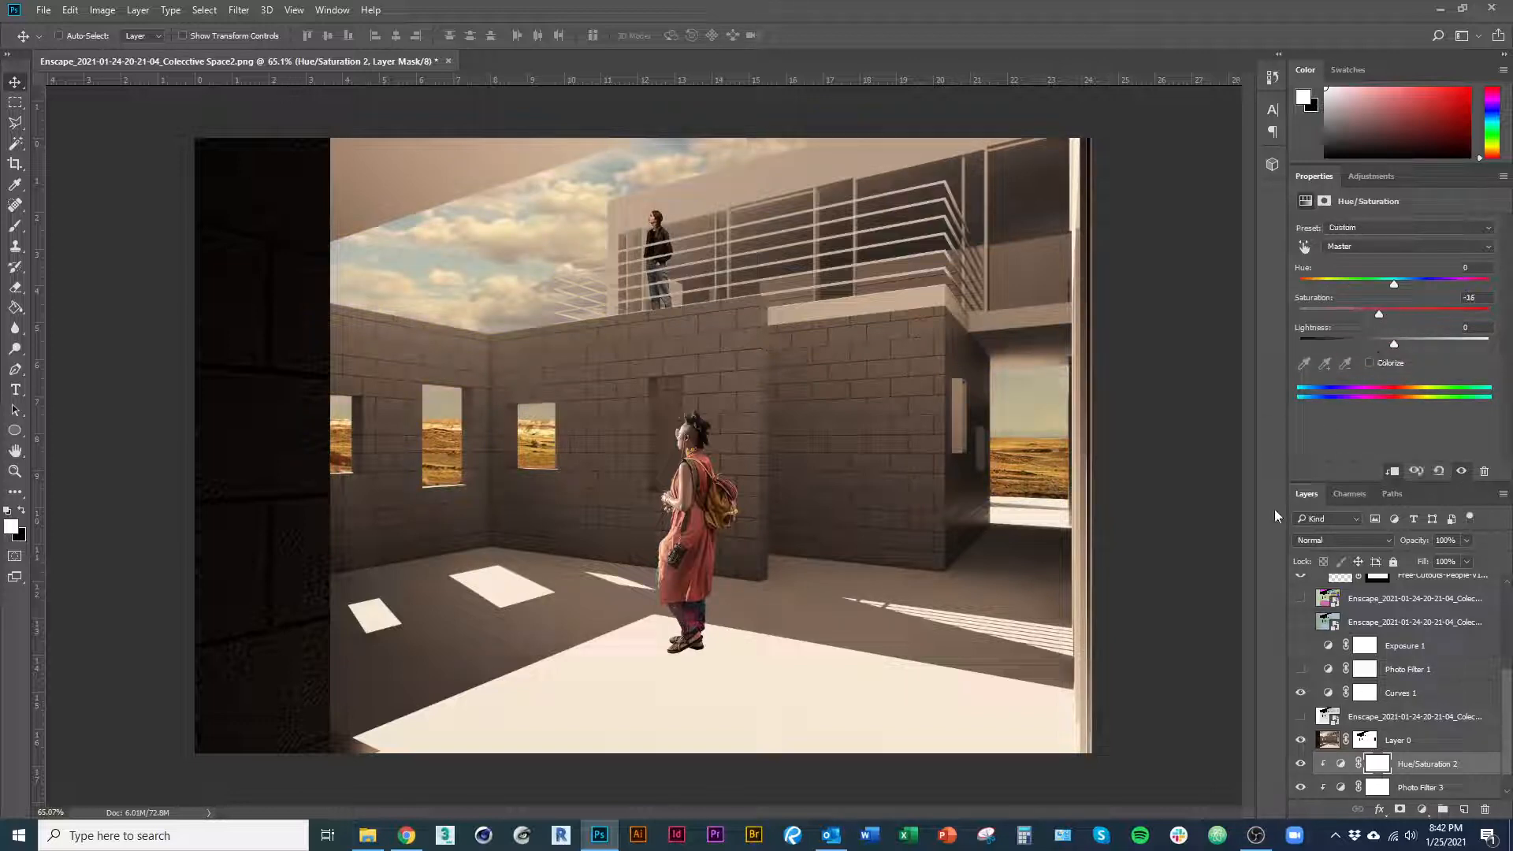
scroll(1490, 678, "down", 1)
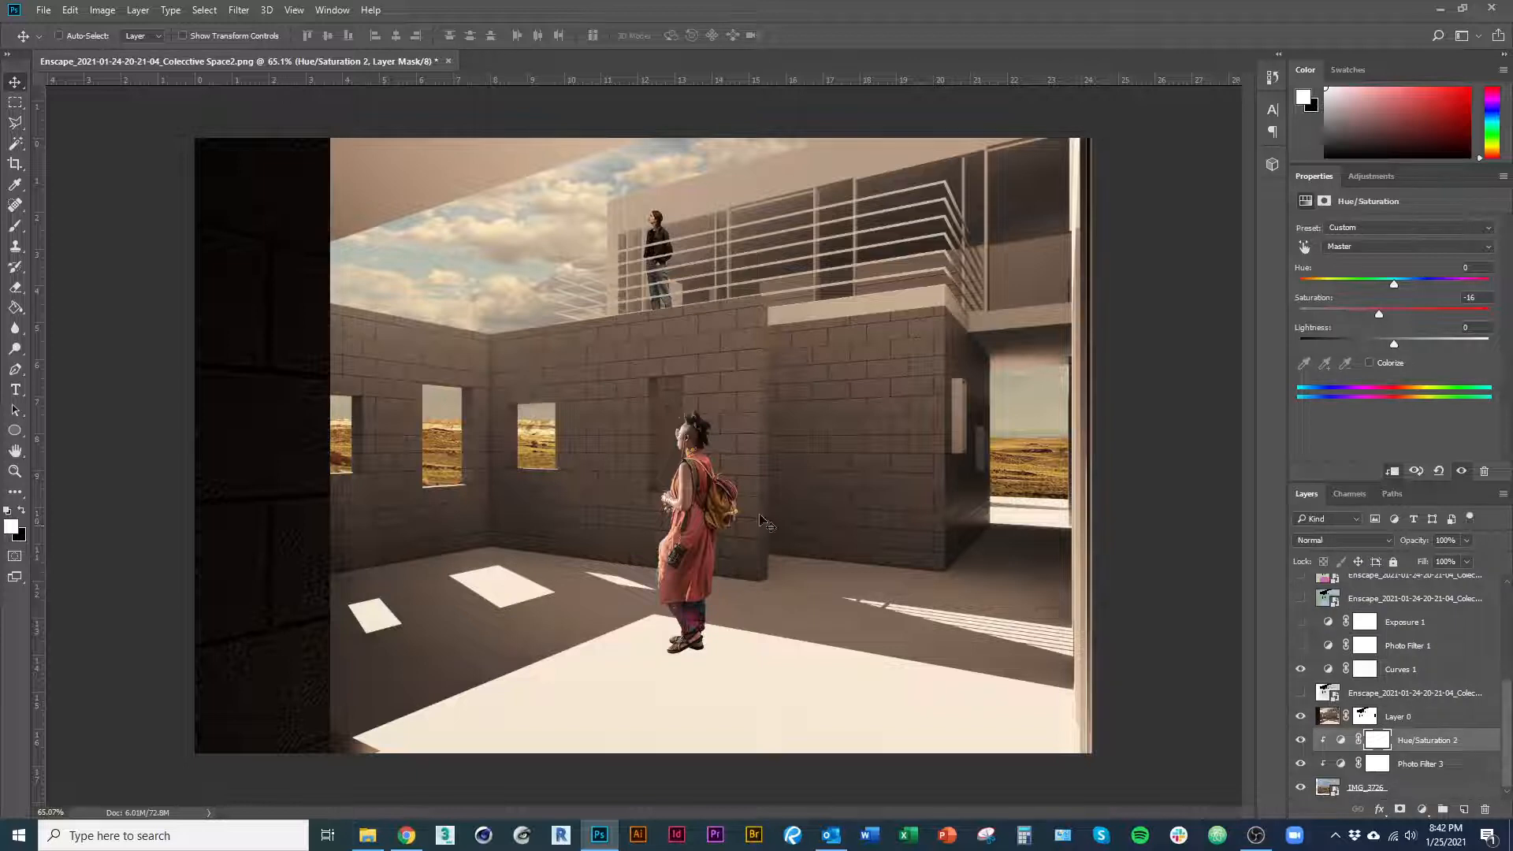
key("ctrl+minus")
left_click_drag(587, 334, 570, 337)
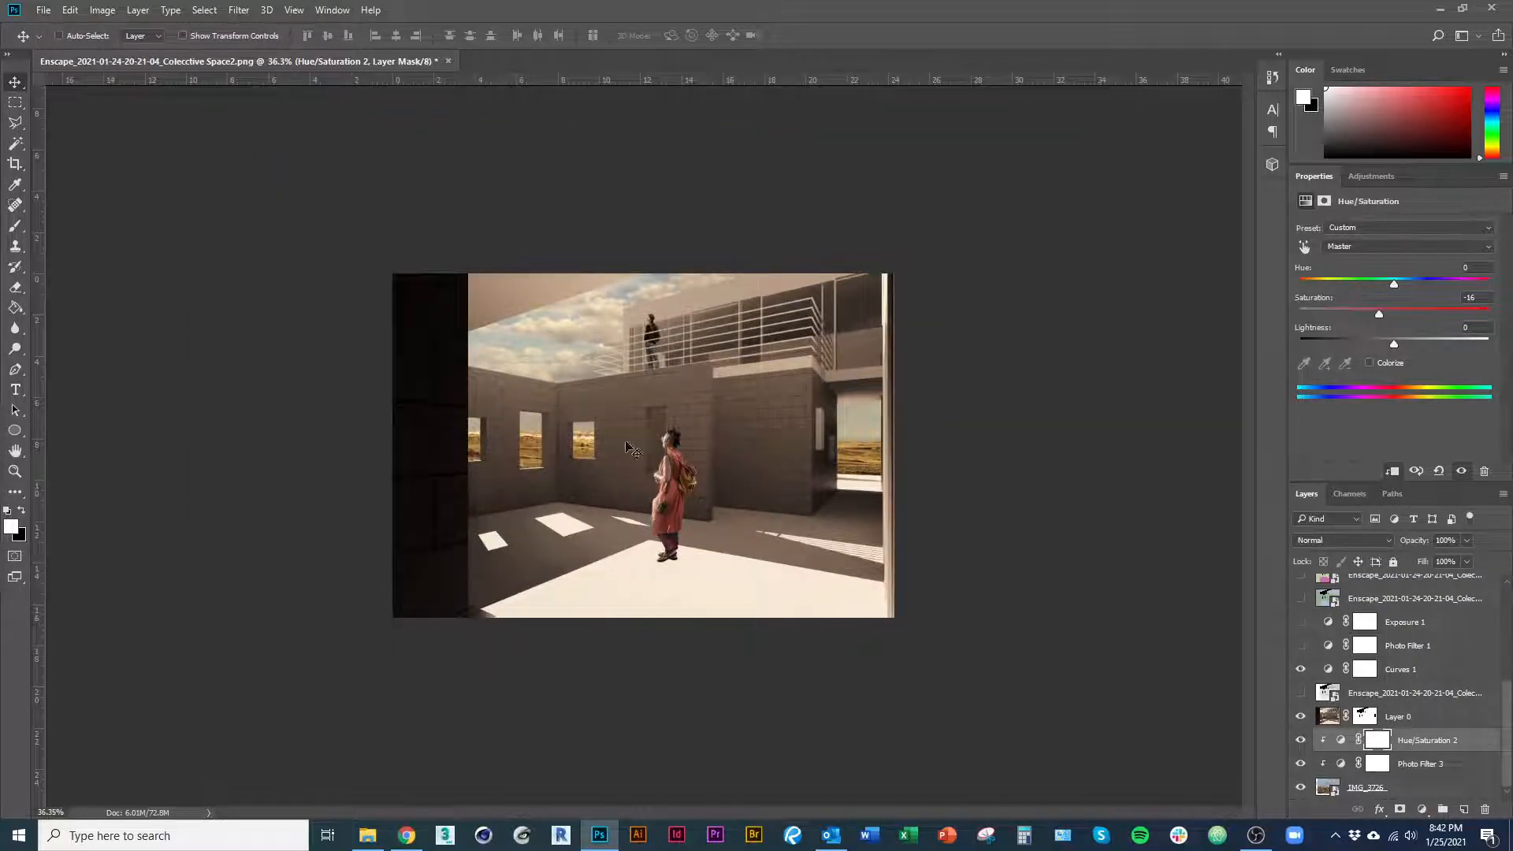
Load the outline of the WOMAN WALKING_03_LA cutout as a selection.
left_click(368, 835)
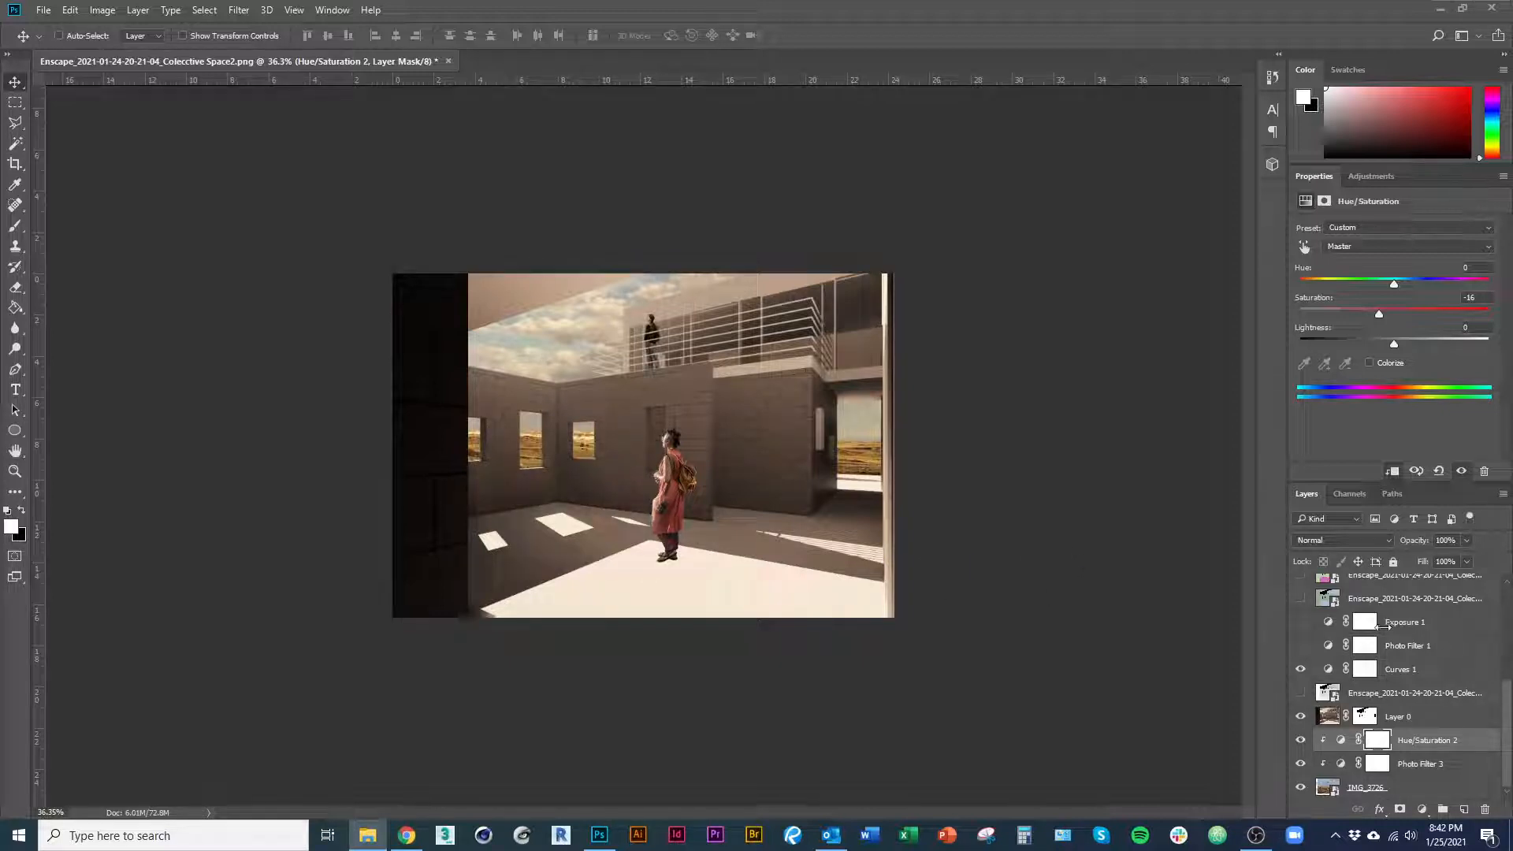
scroll(1387, 626, "up", 5)
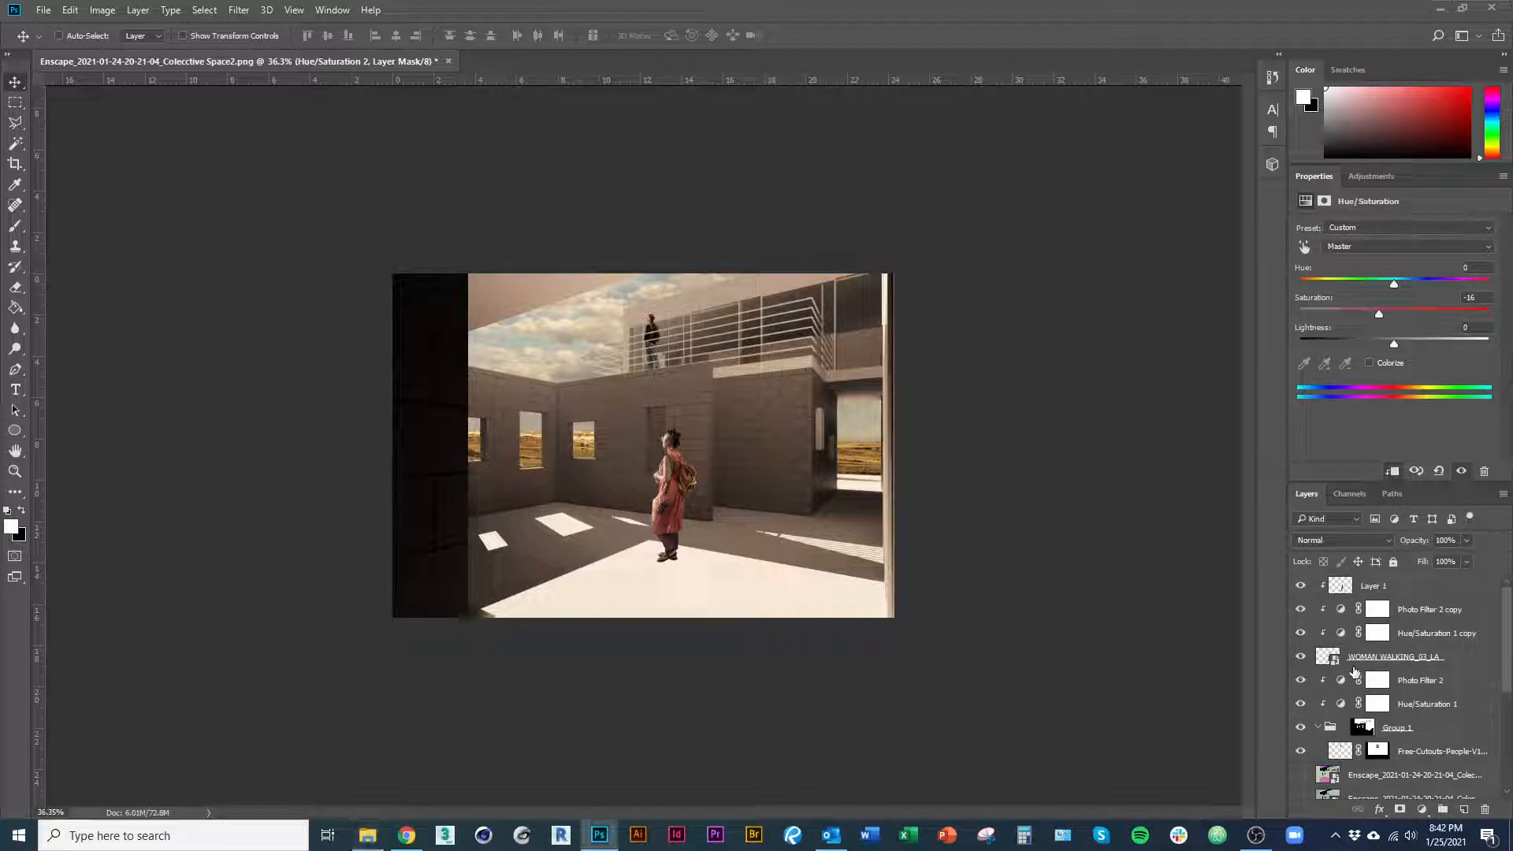
left_click(1375, 585)
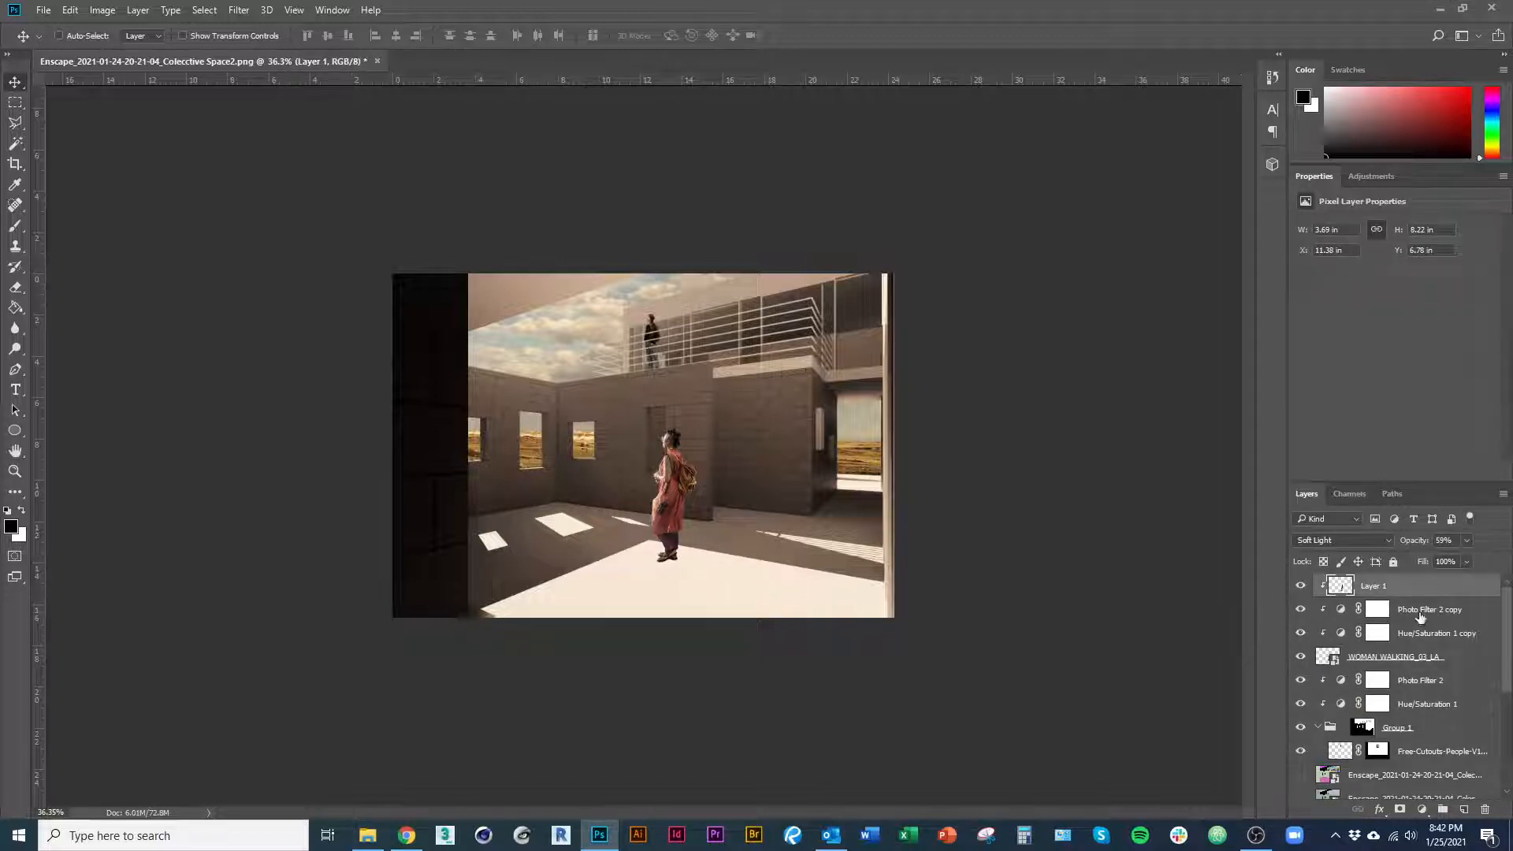
left_click(1332, 660)
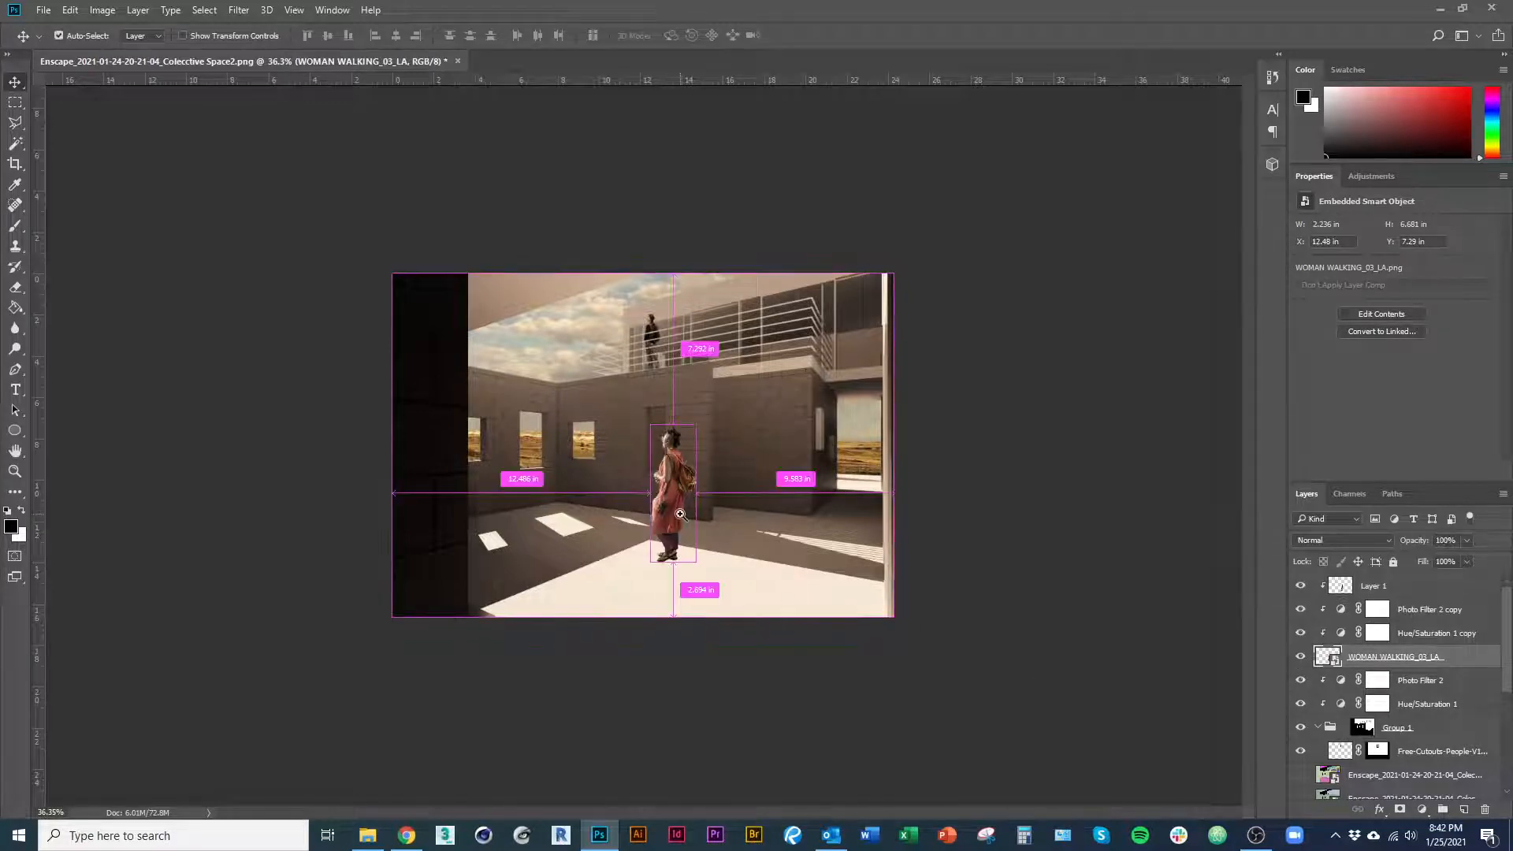
key("ctrl+0")
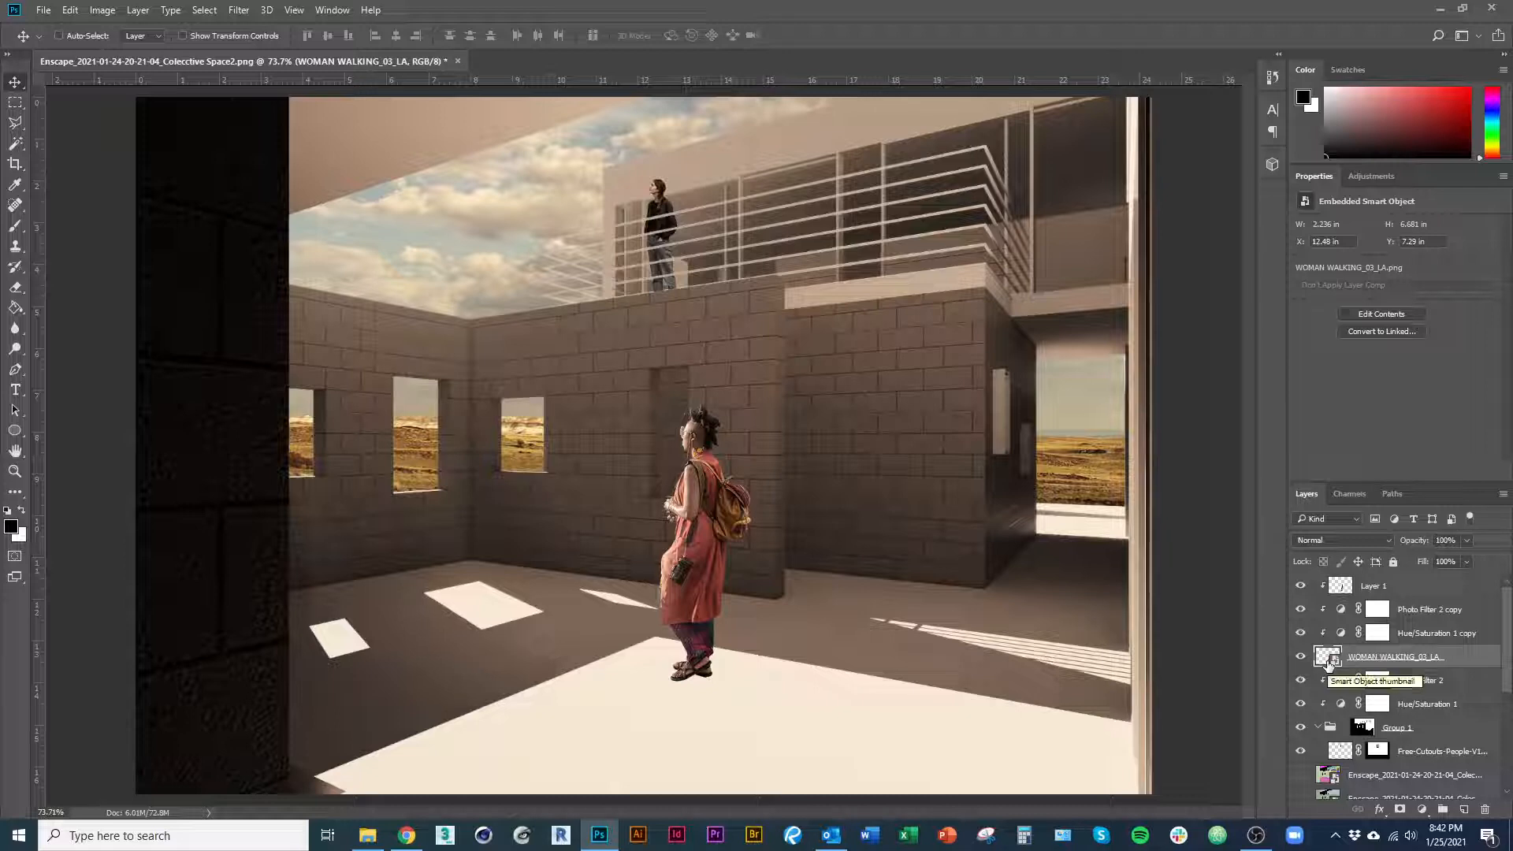
left_click(1329, 664, "ctrl")
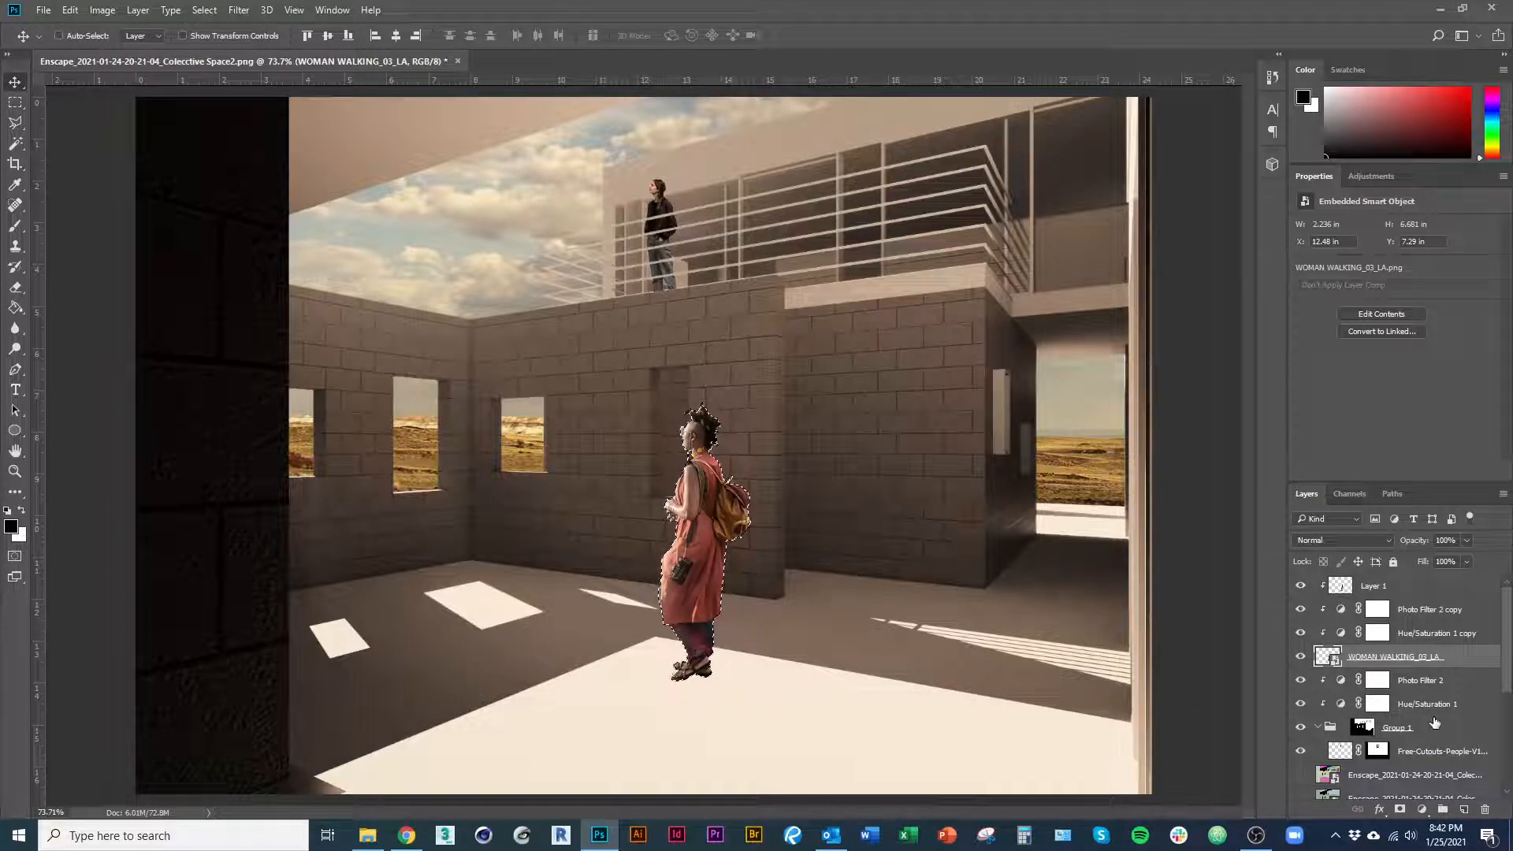
Clear the woman's selection and load the pixels of the Free-Cutouts-People layer as a selection instead.
left_click(1335, 753)
left_click(1336, 751)
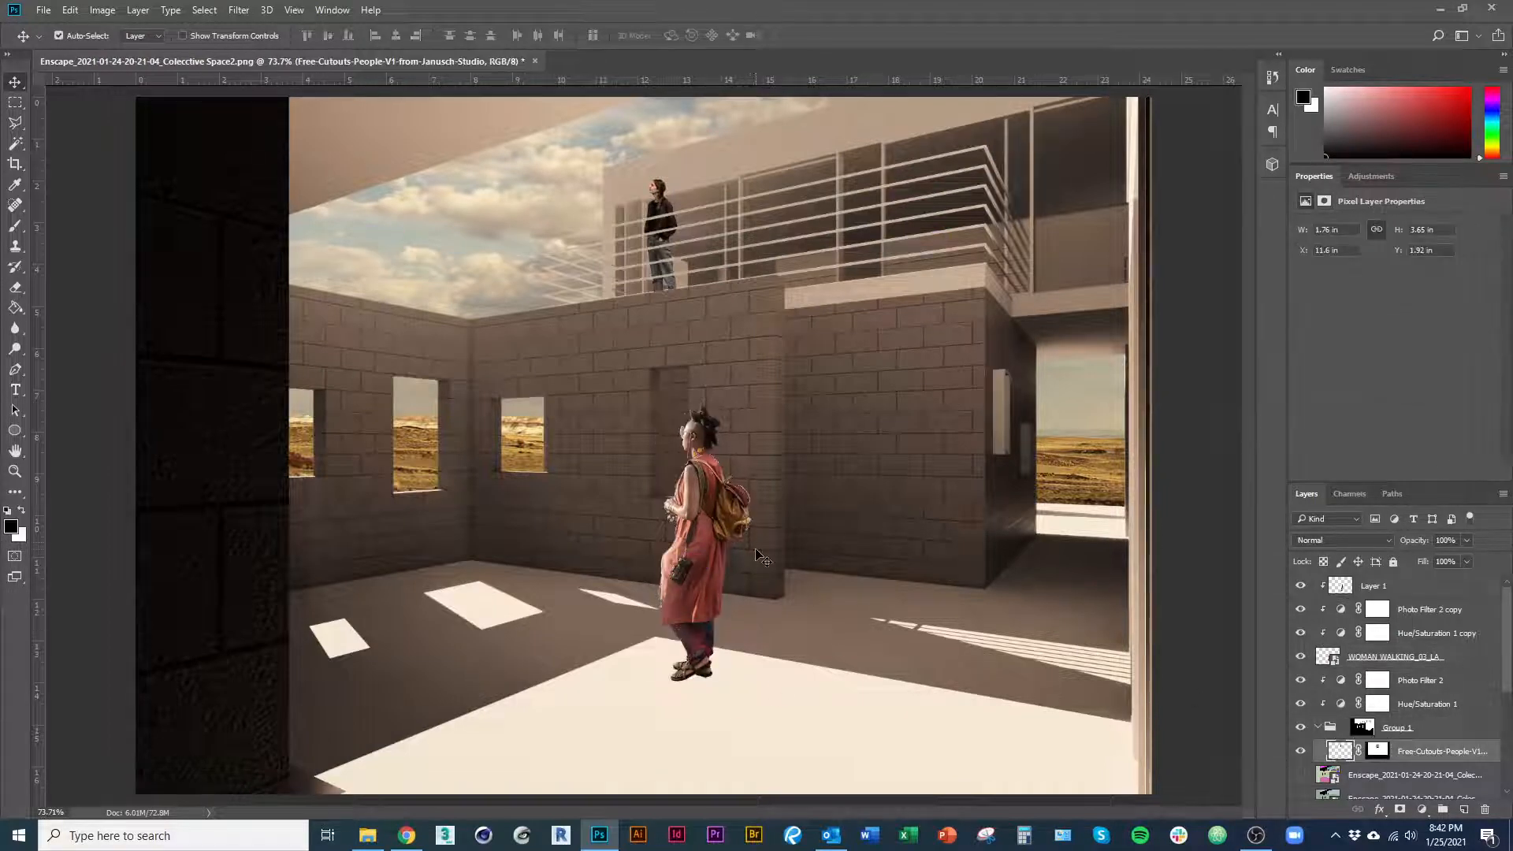
key("ctrl+d")
left_click(1302, 752, "alt")
left_click(1300, 752, "alt")
left_click(1341, 752, "ctrl")
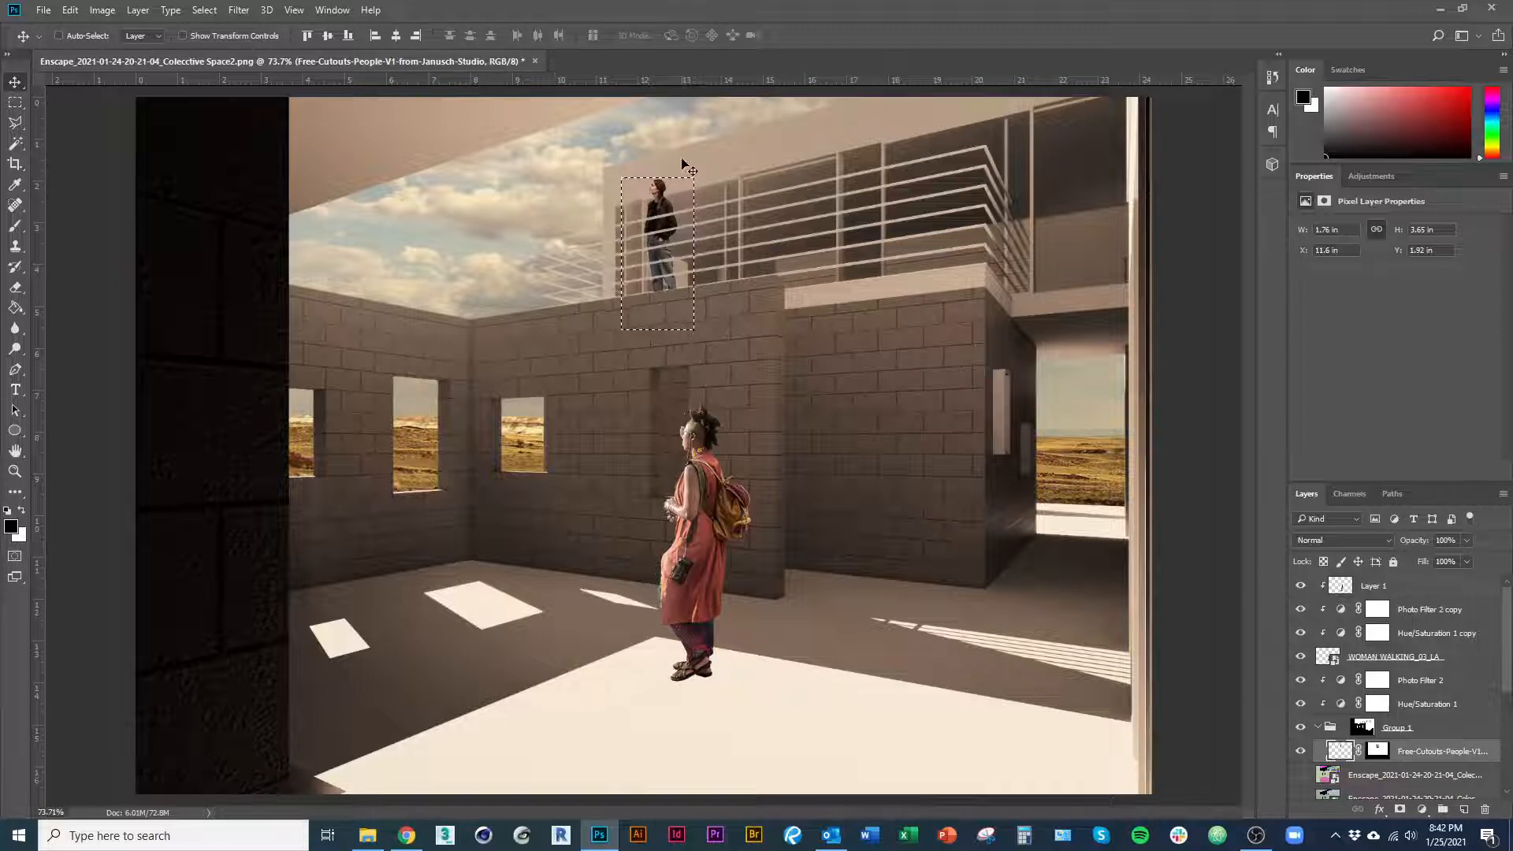
Display the Free-Cutouts-People layer mask, select the man's silhouette using a contiguous Magic Wand, and return to the normal image view.
left_click(1381, 749, "alt")
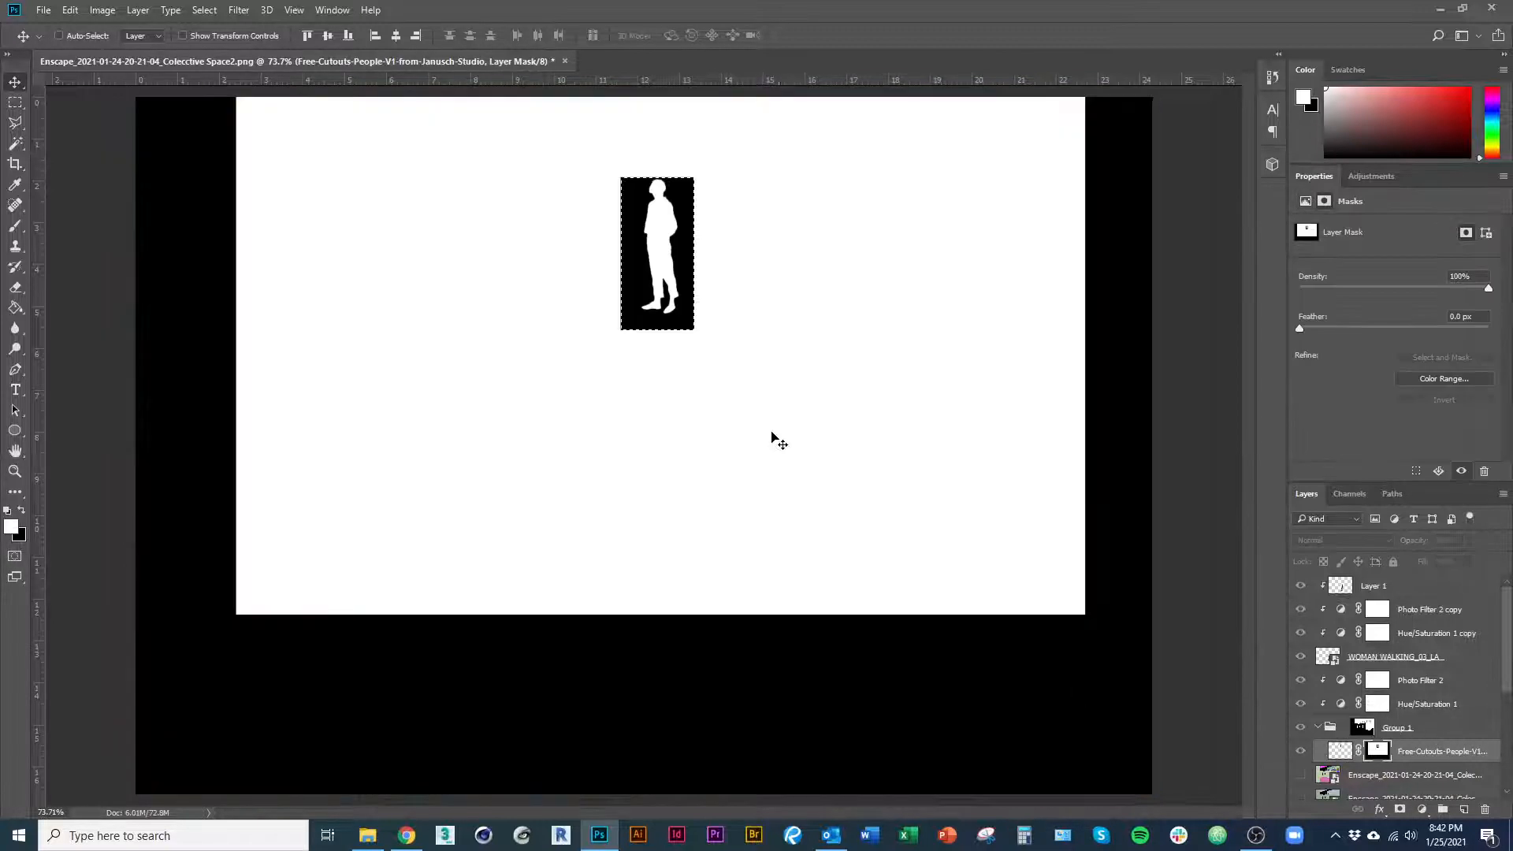
left_click_drag(664, 240, 703, 236)
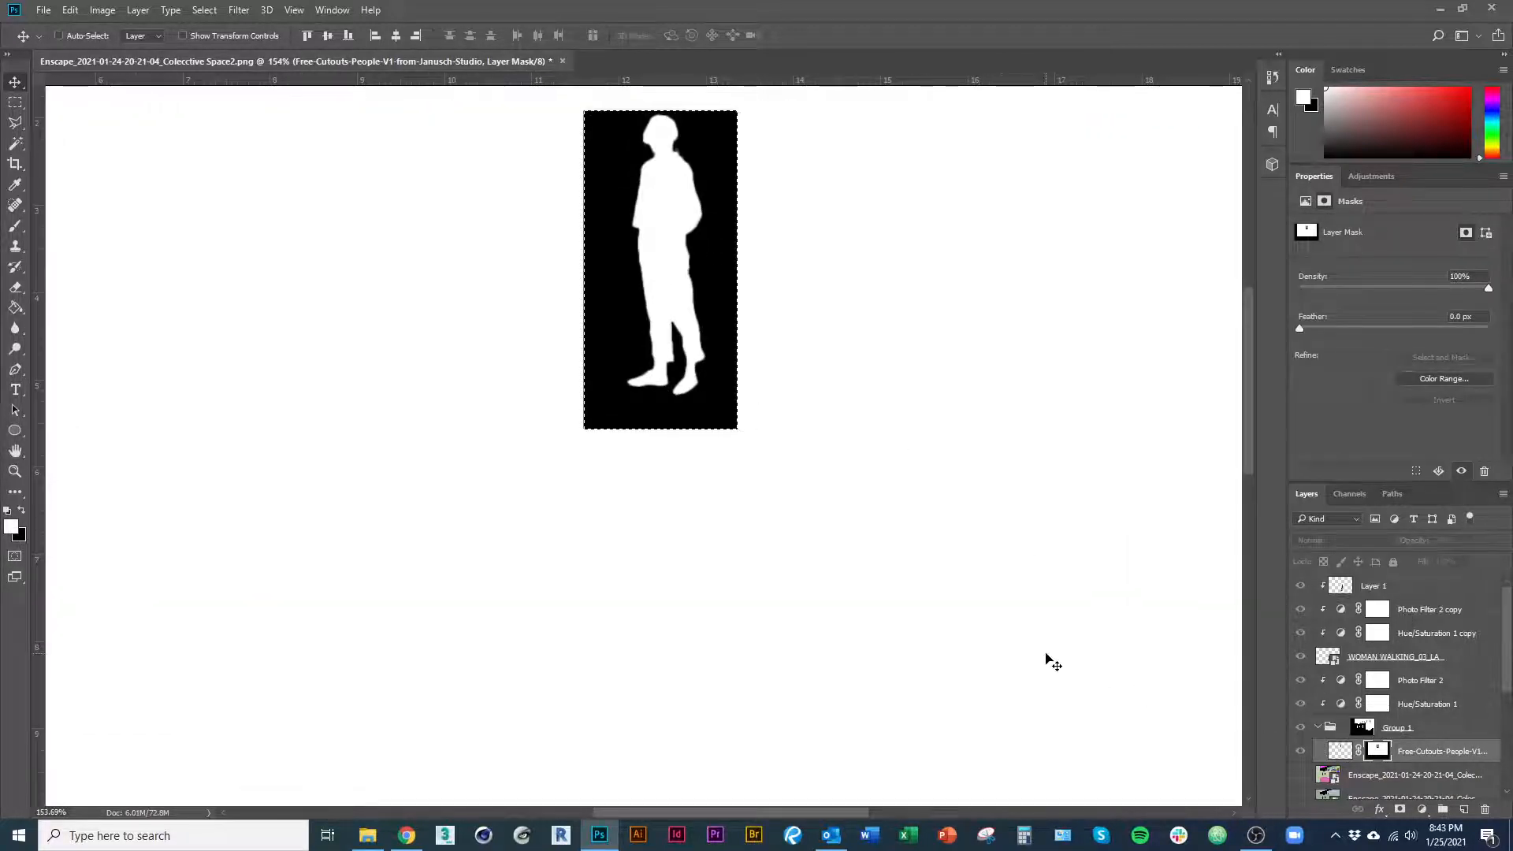
key("w")
key("ctrl+d")
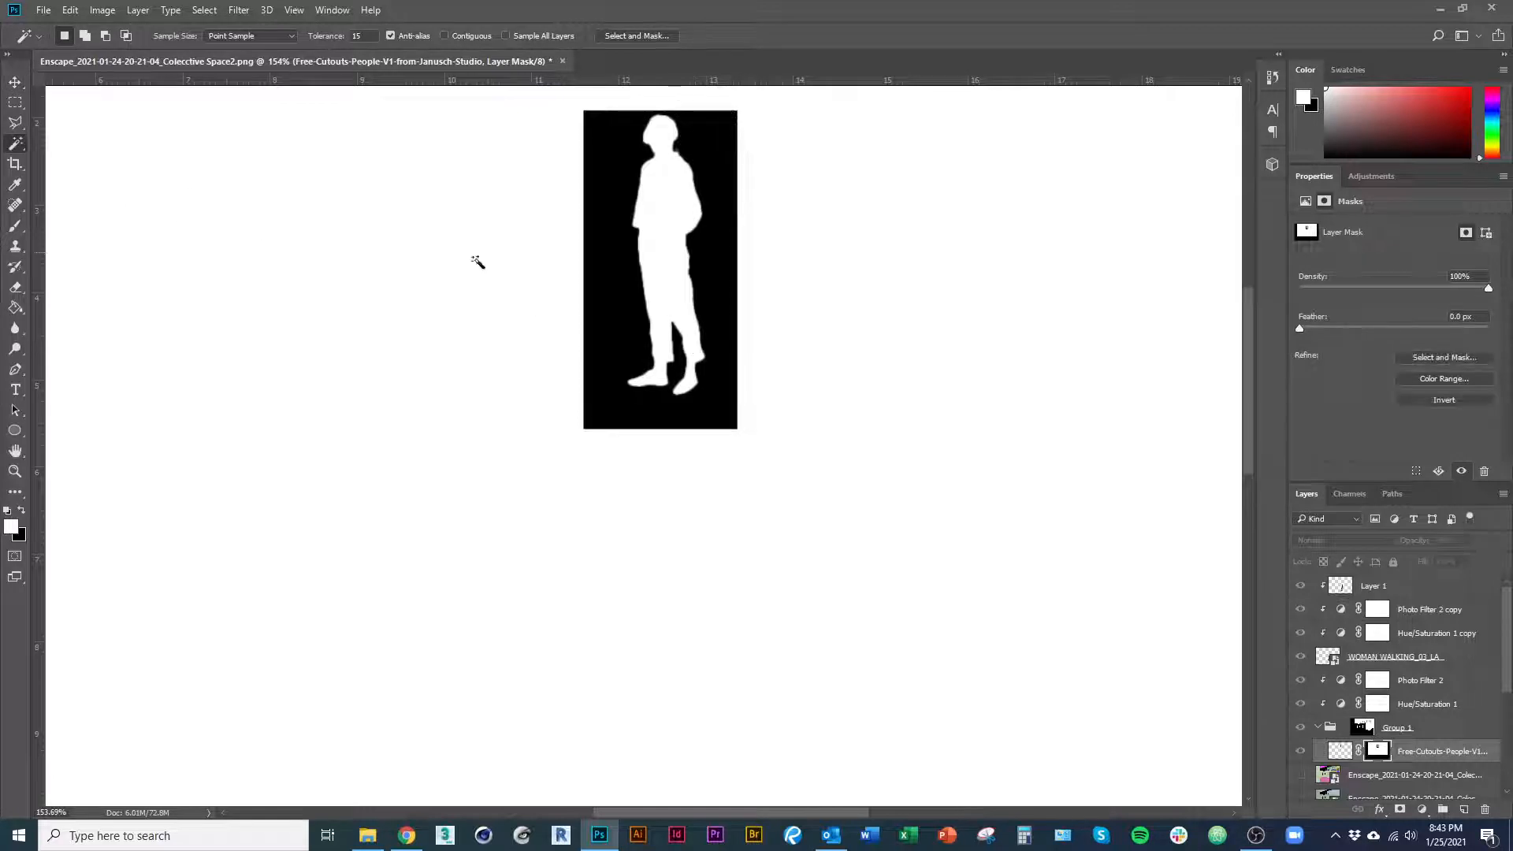
left_click(653, 261)
left_click(443, 36)
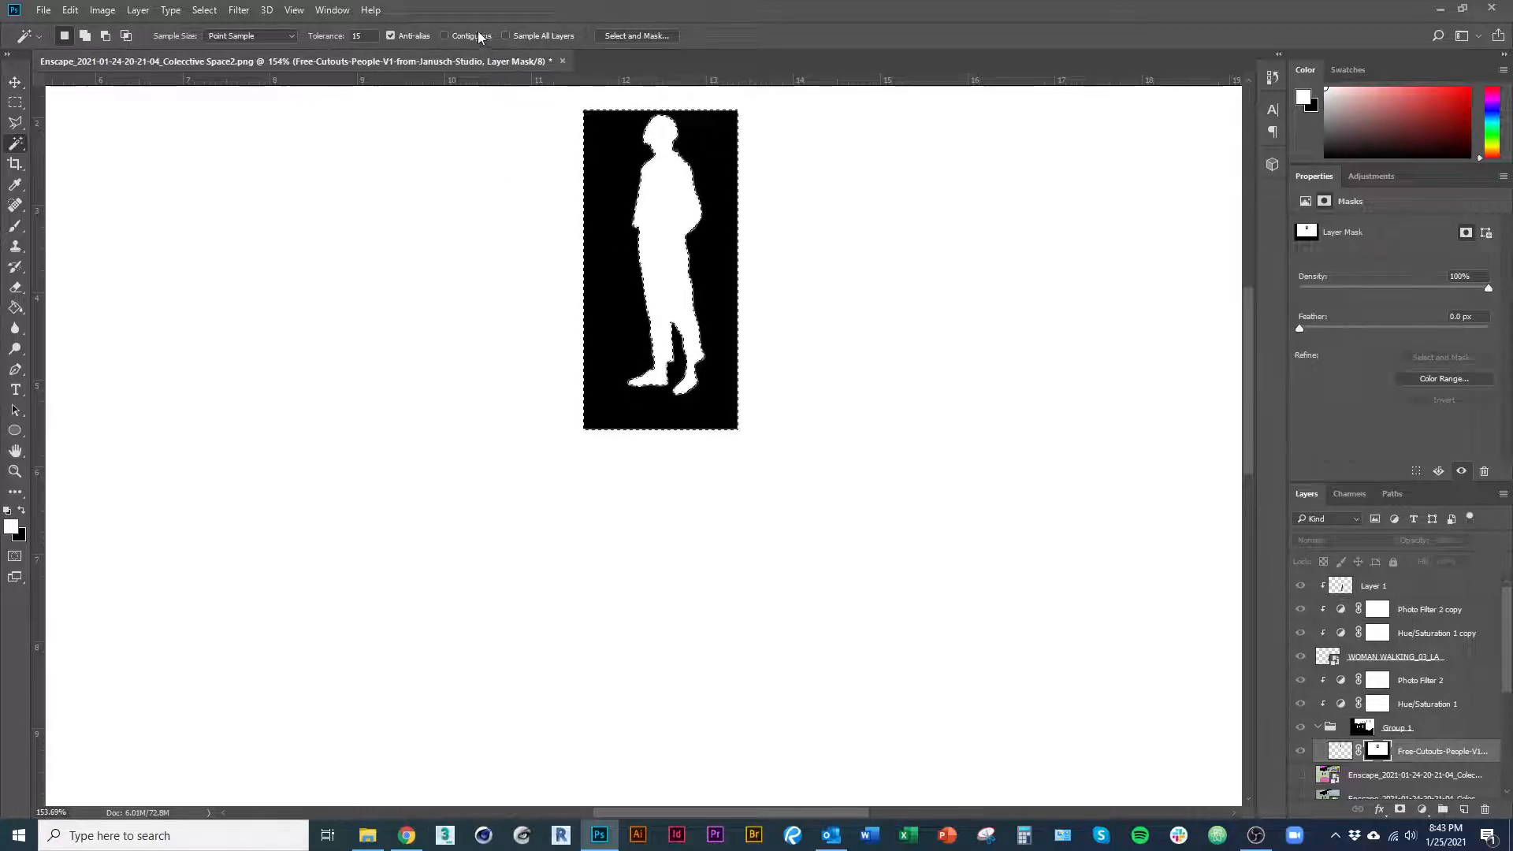
key("ctrl+d")
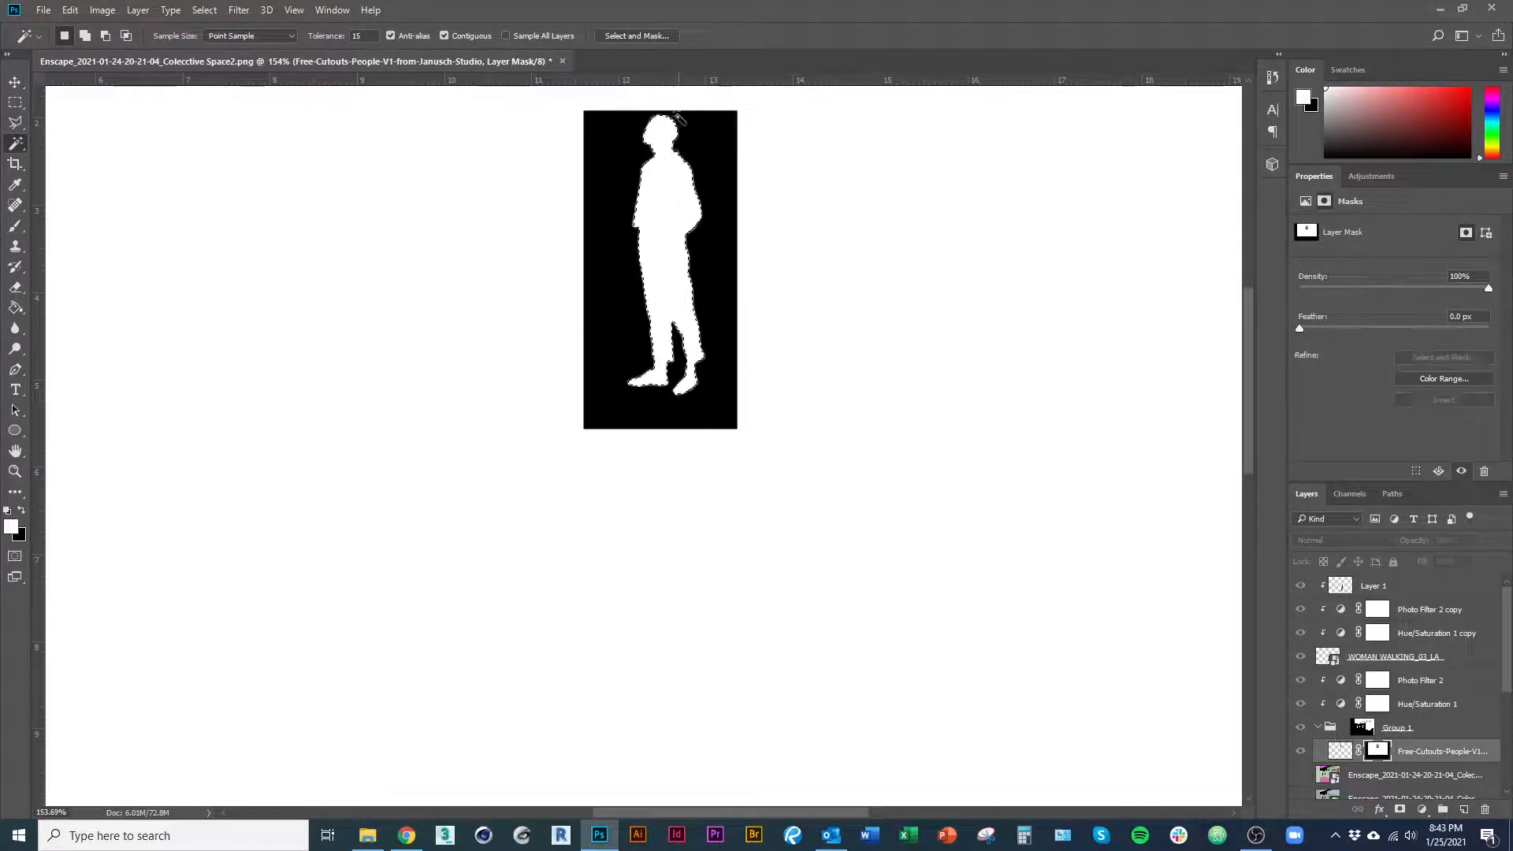
left_click(691, 418)
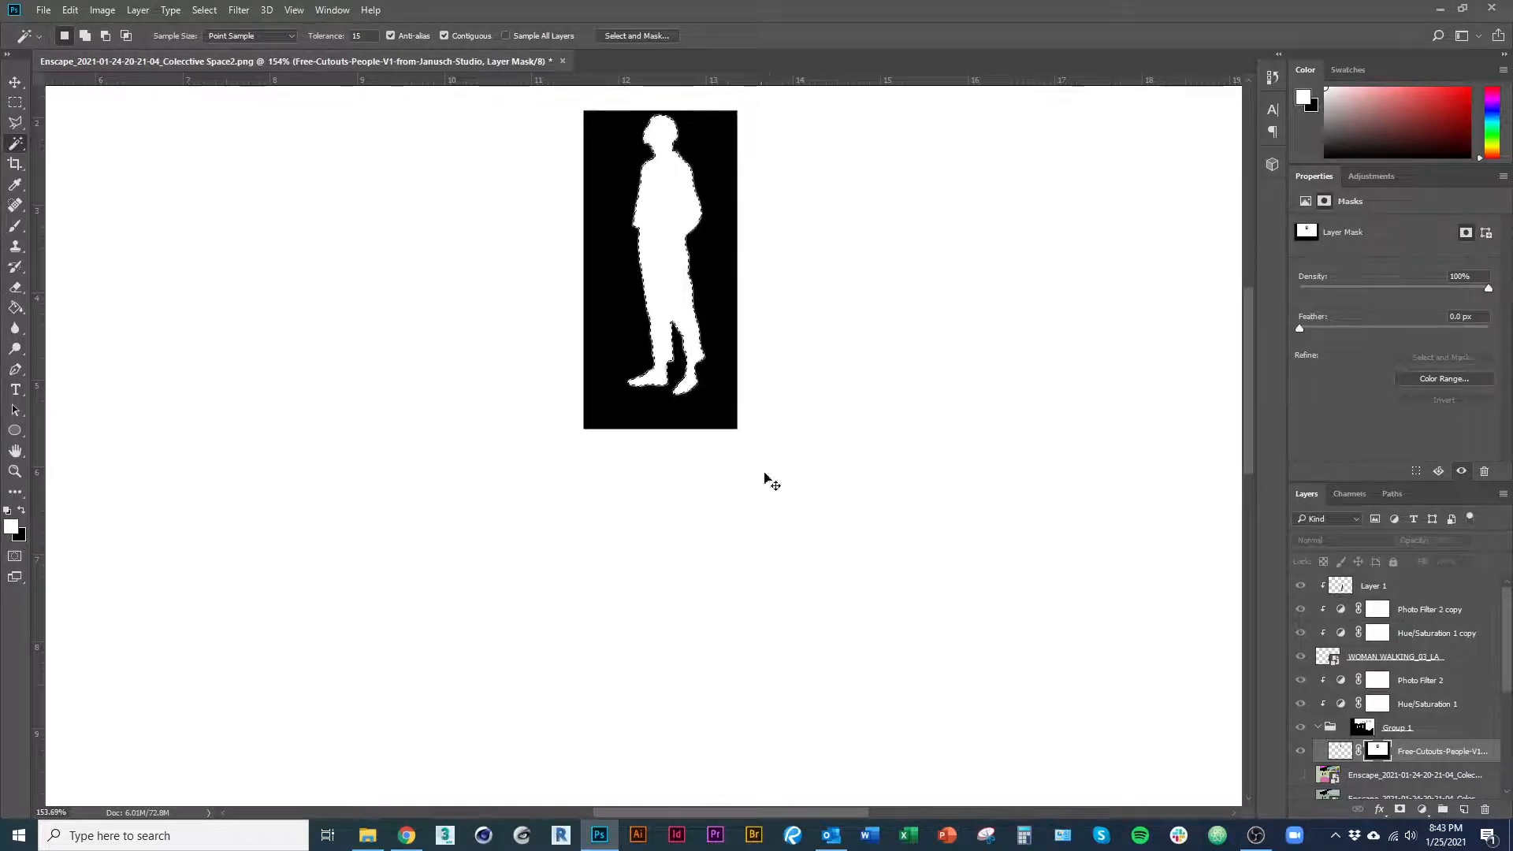
scroll(713, 469, "down", 4)
scroll(750, 399, "up", 2)
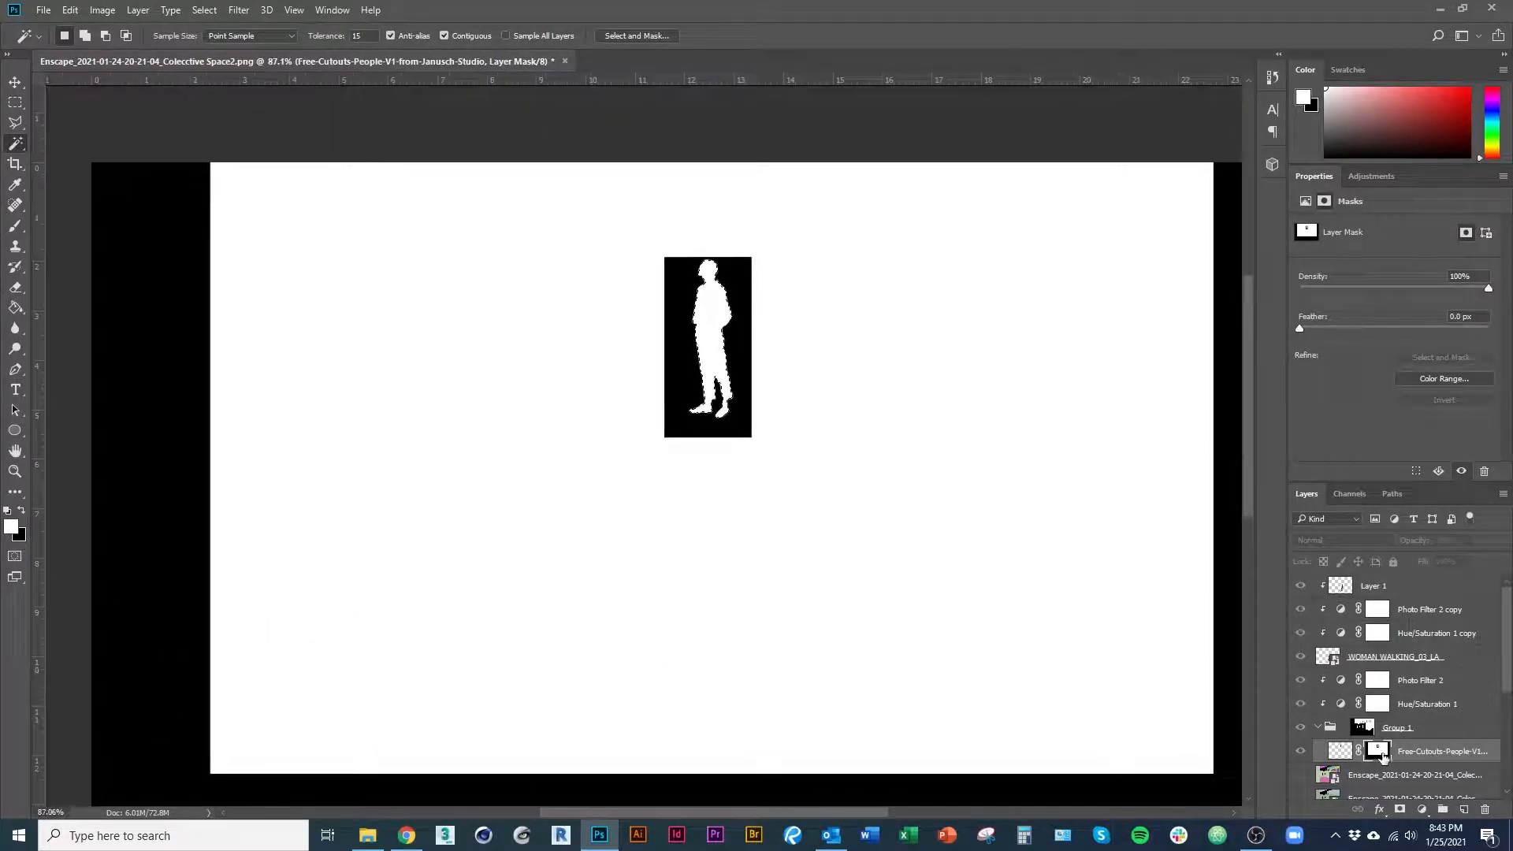
left_click(1378, 751, "alt")
scroll(709, 442, "down", 2)
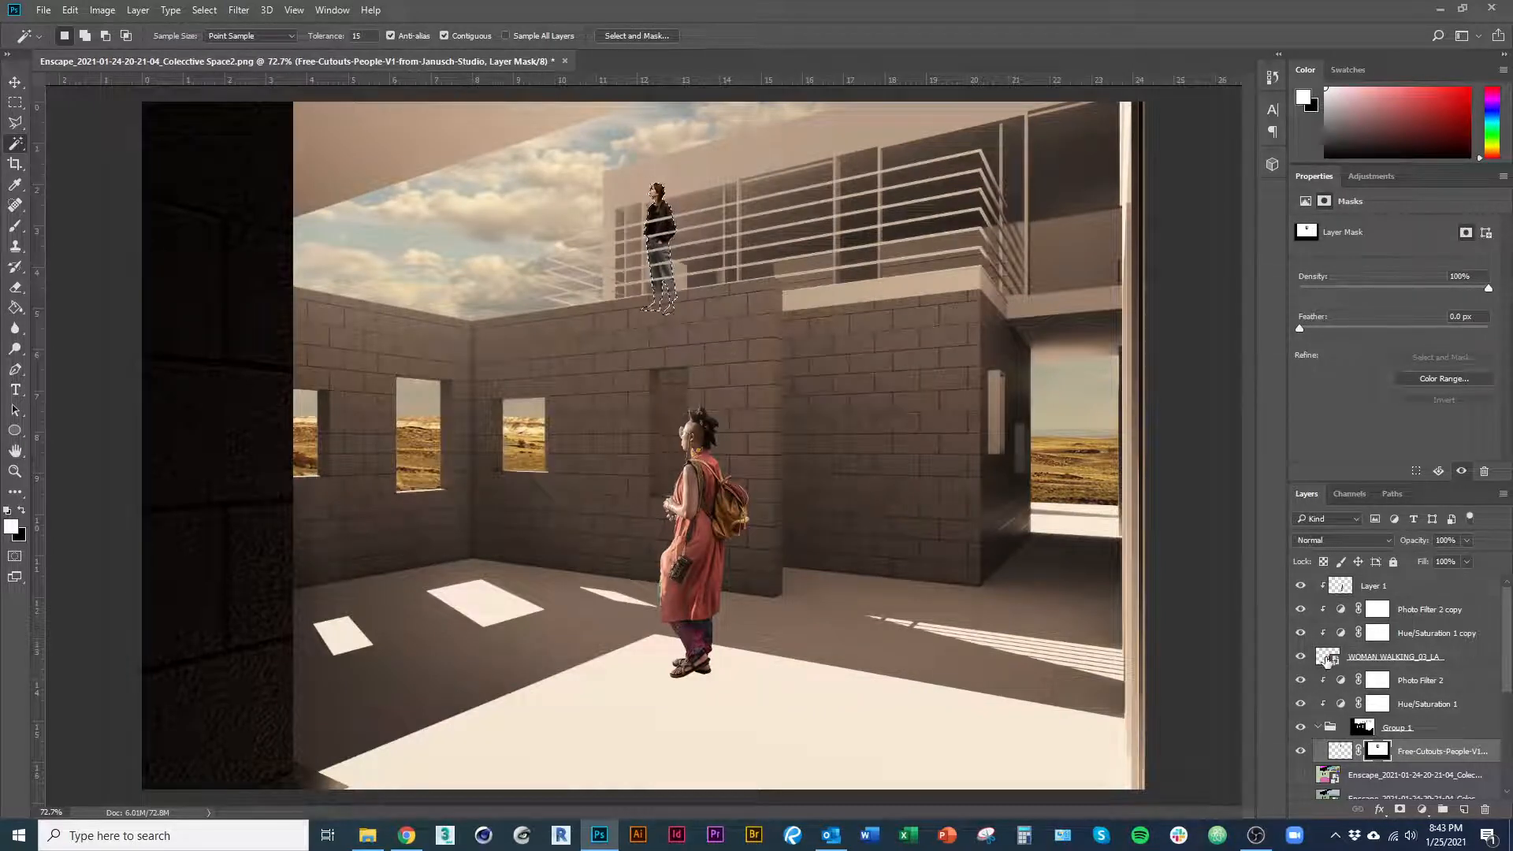
Load the walking woman's outline as a selection and fill it with black (000000) on a new layer.
left_click(1327, 659, "ctrl")
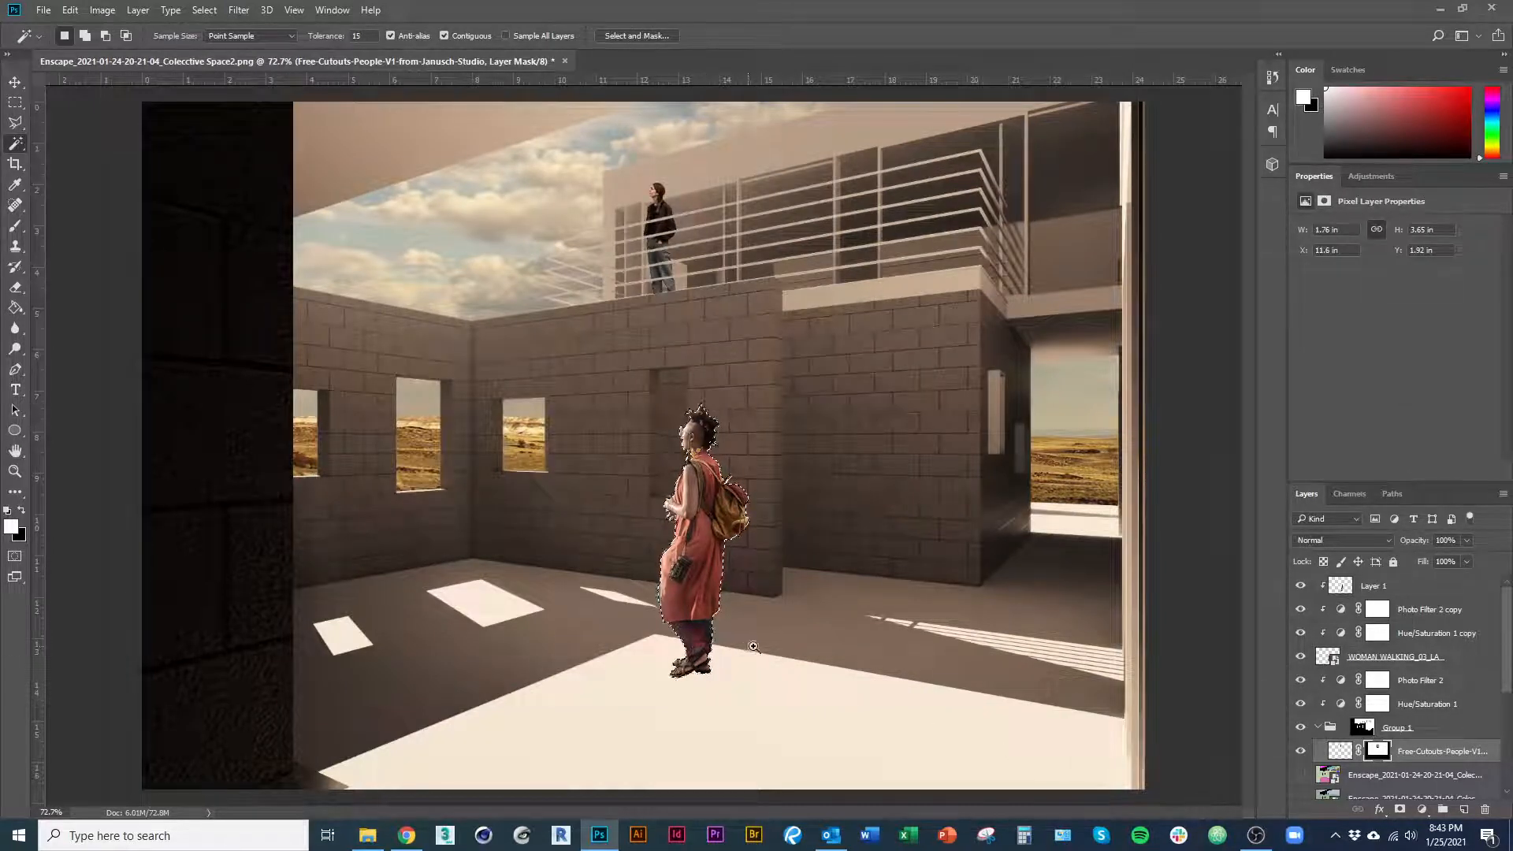
scroll(753, 647, "up", 2)
scroll(762, 388, "down", 1)
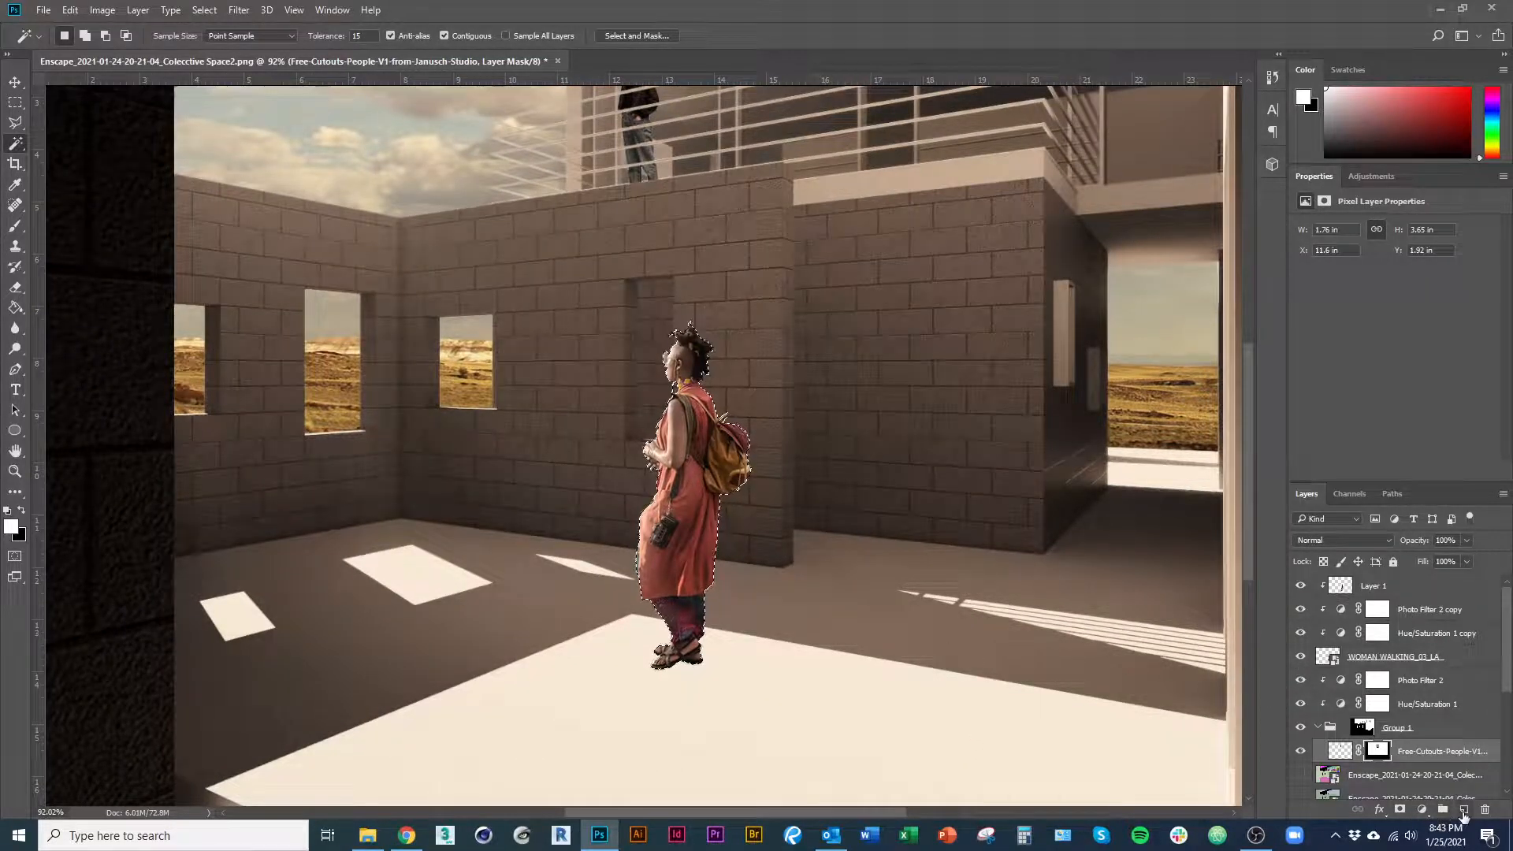
left_click(1464, 809)
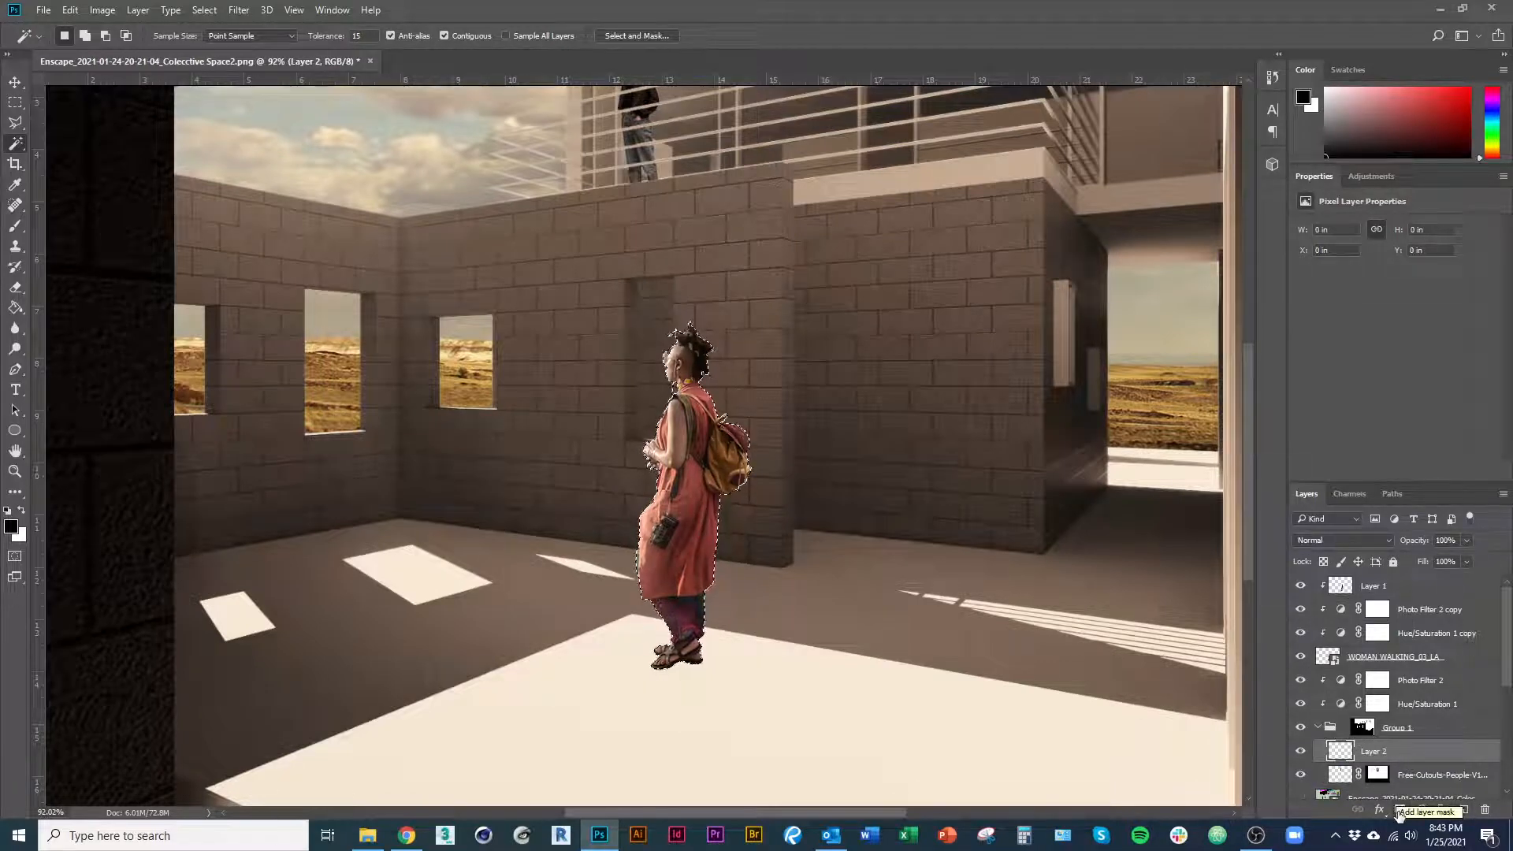
key("g")
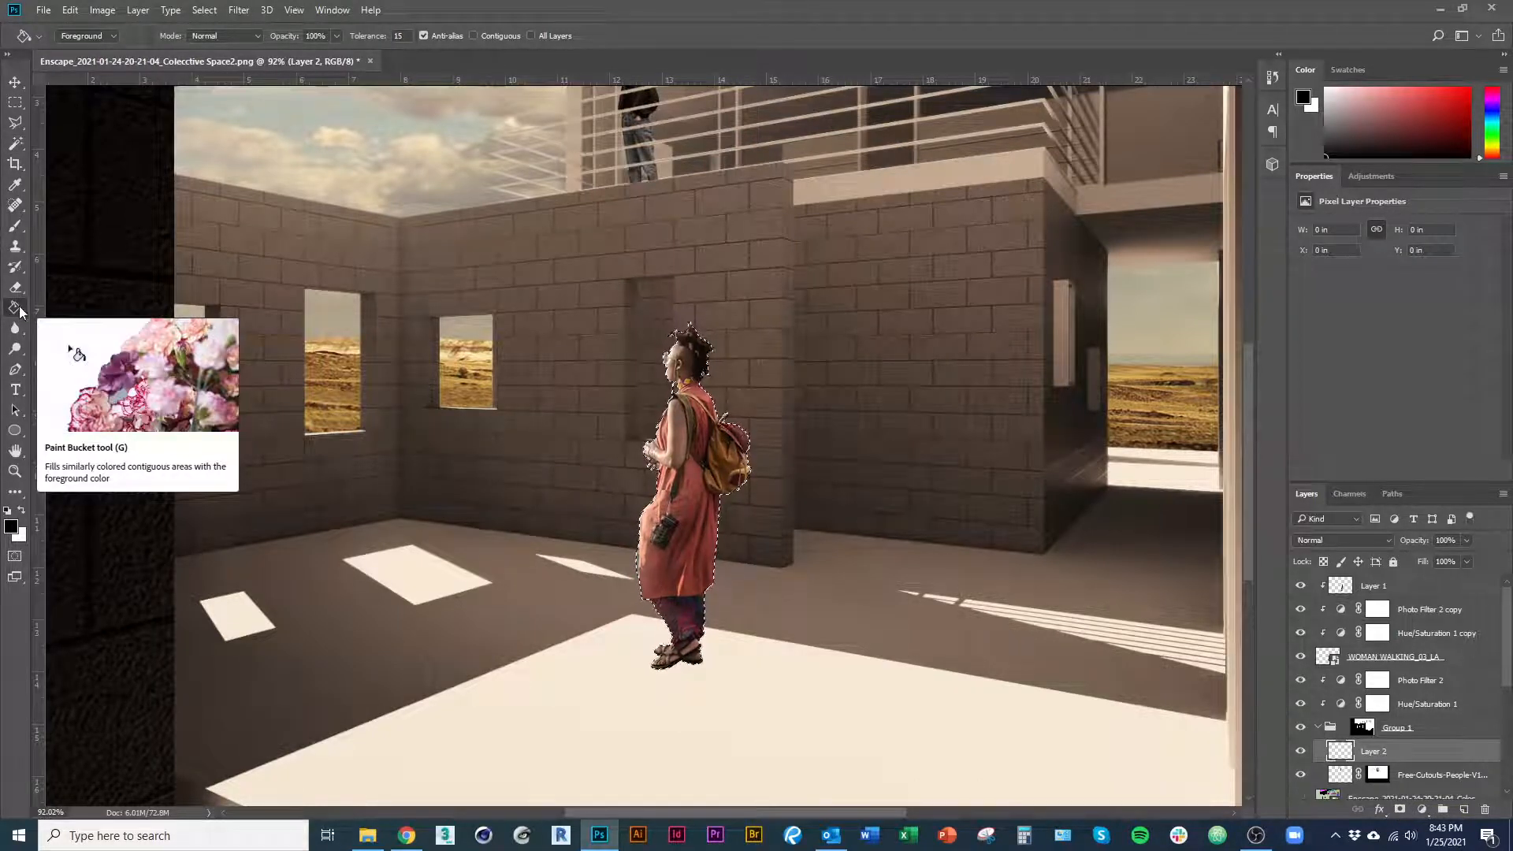
left_click(12, 528)
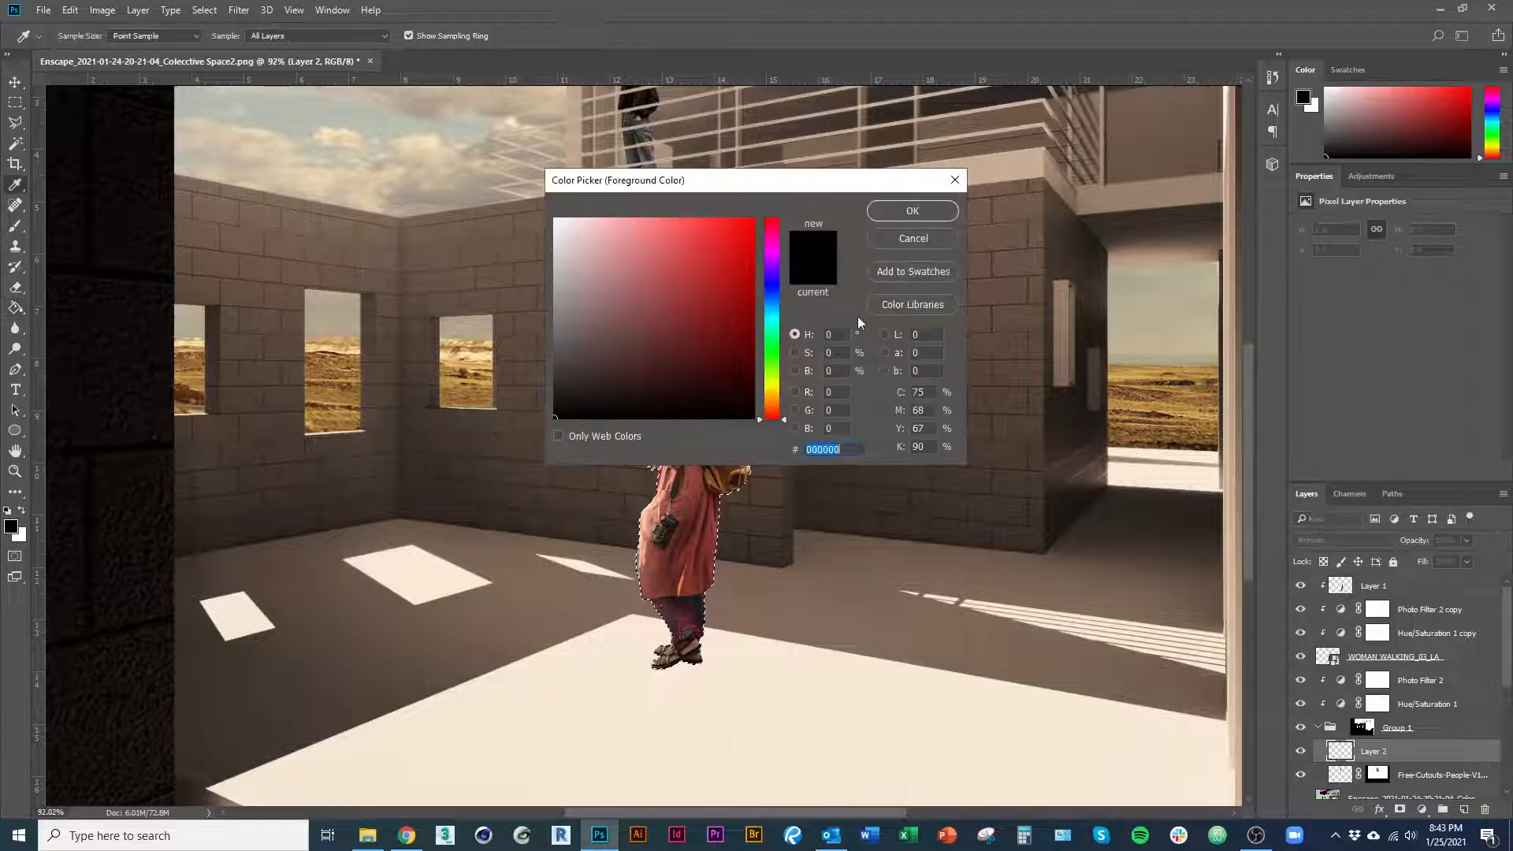
left_click(912, 211)
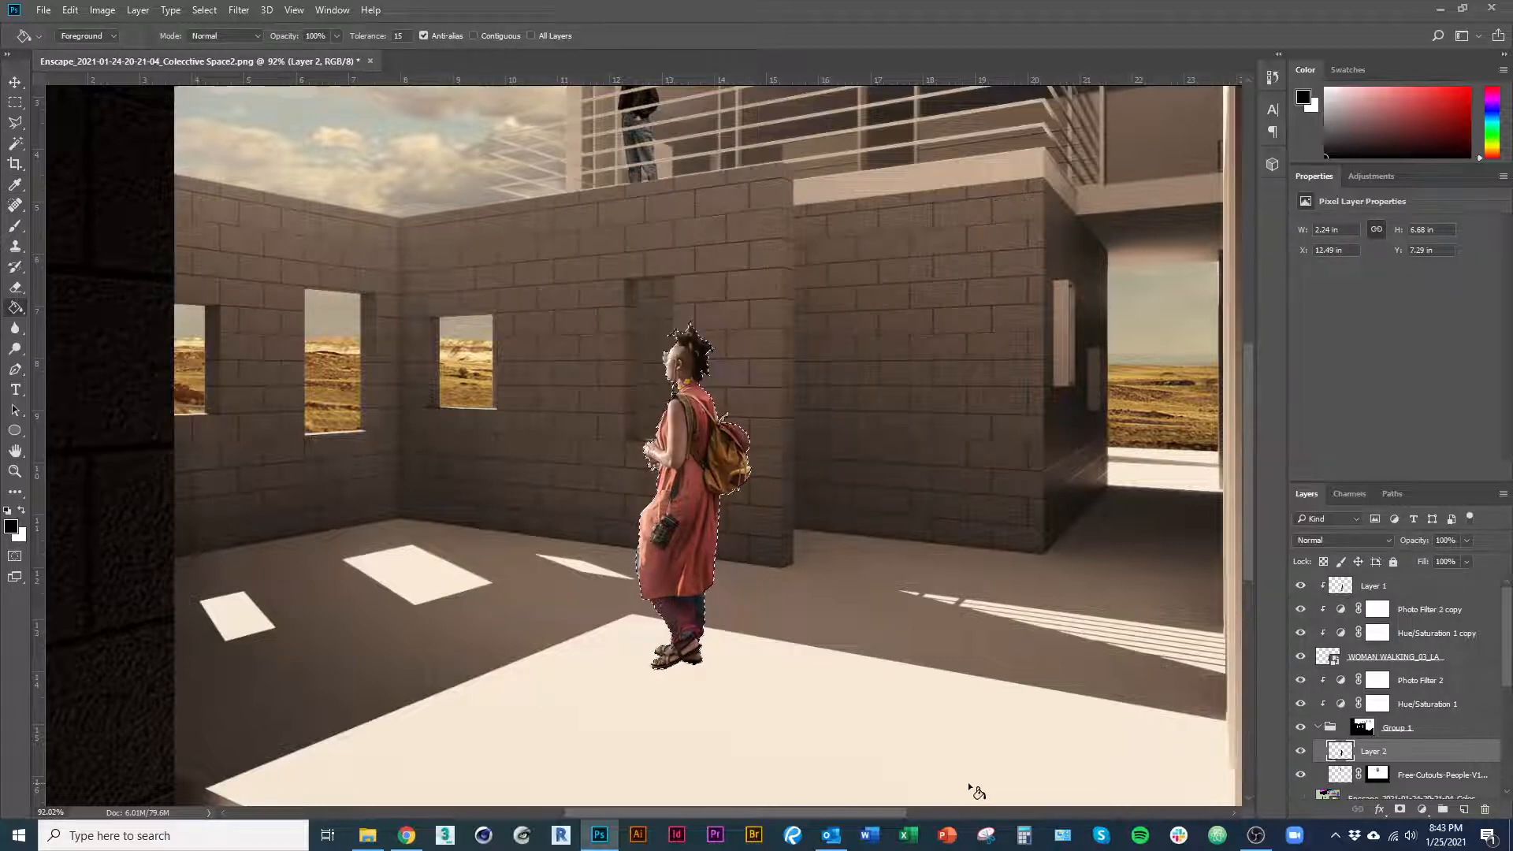
Place the black silhouette layer directly beneath the WOMAN WALKING_03_LA layer, nudge it slightly left and clear the selection.
key("v")
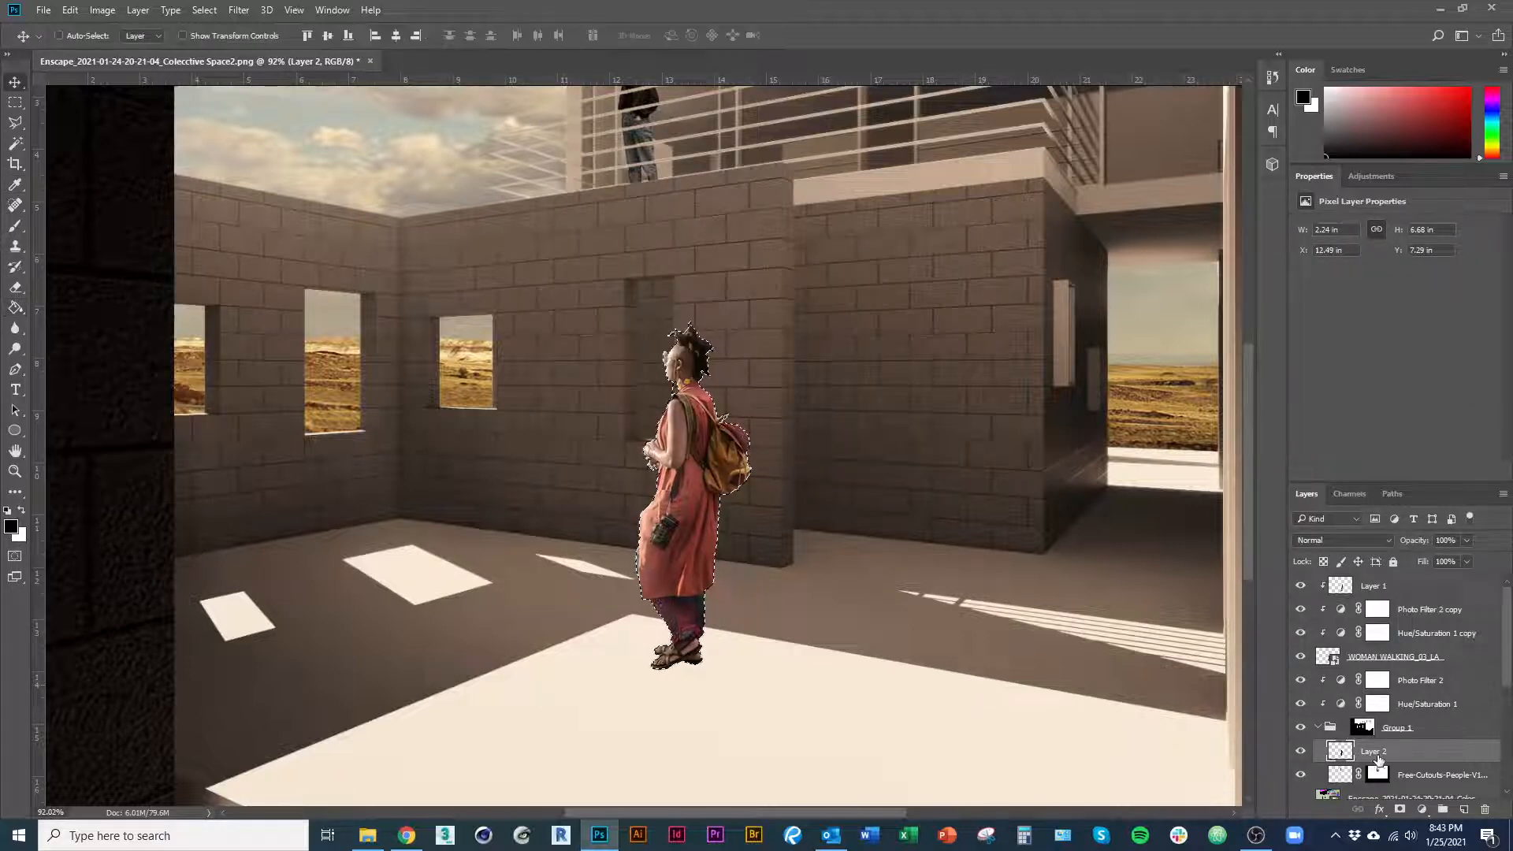
left_click_drag(1379, 761, 1379, 668)
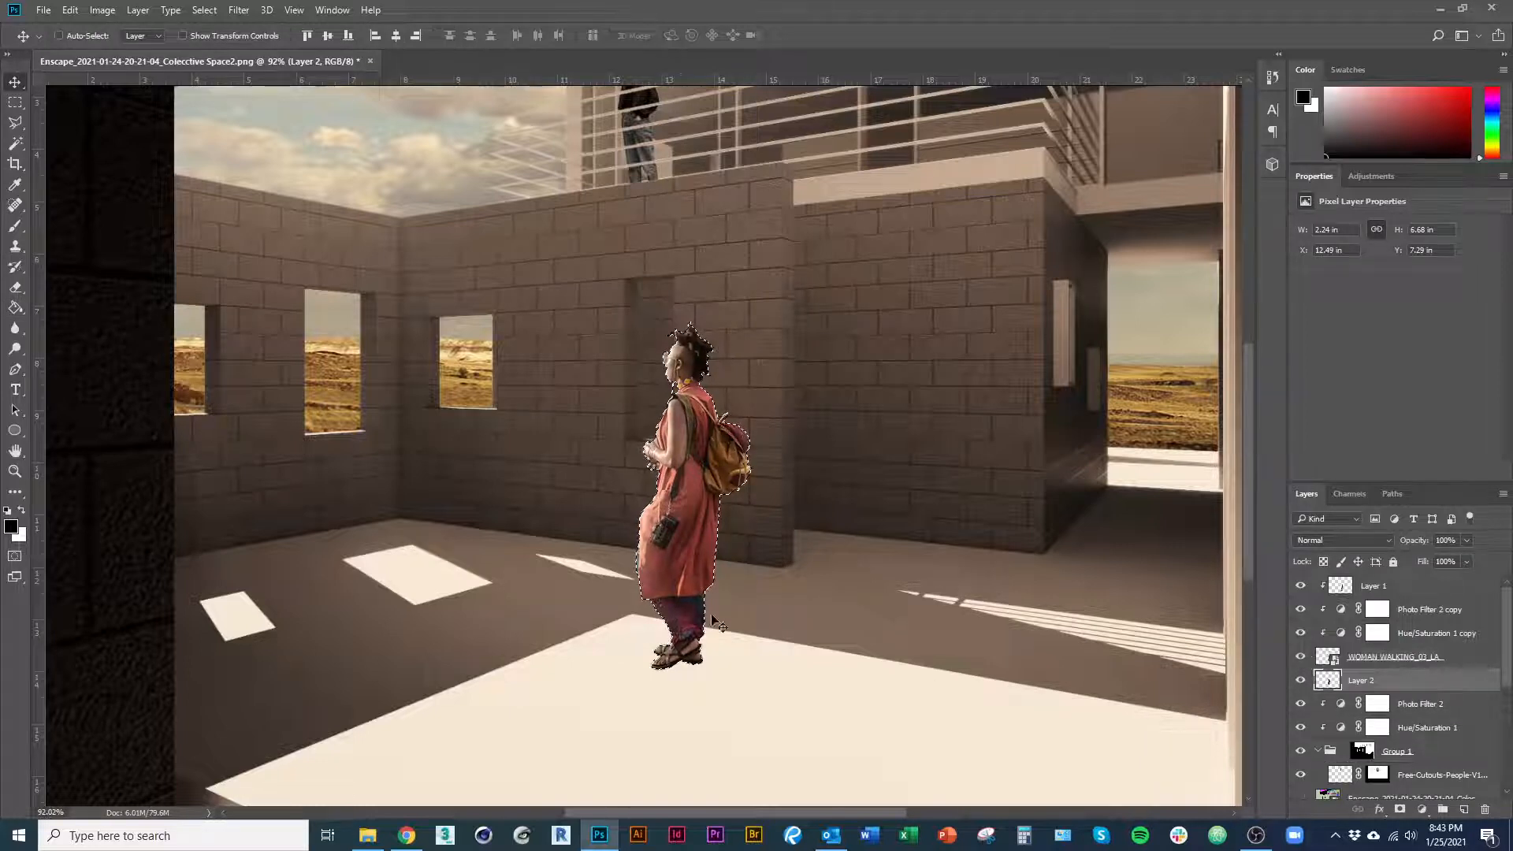
left_click_drag(713, 623, 763, 574)
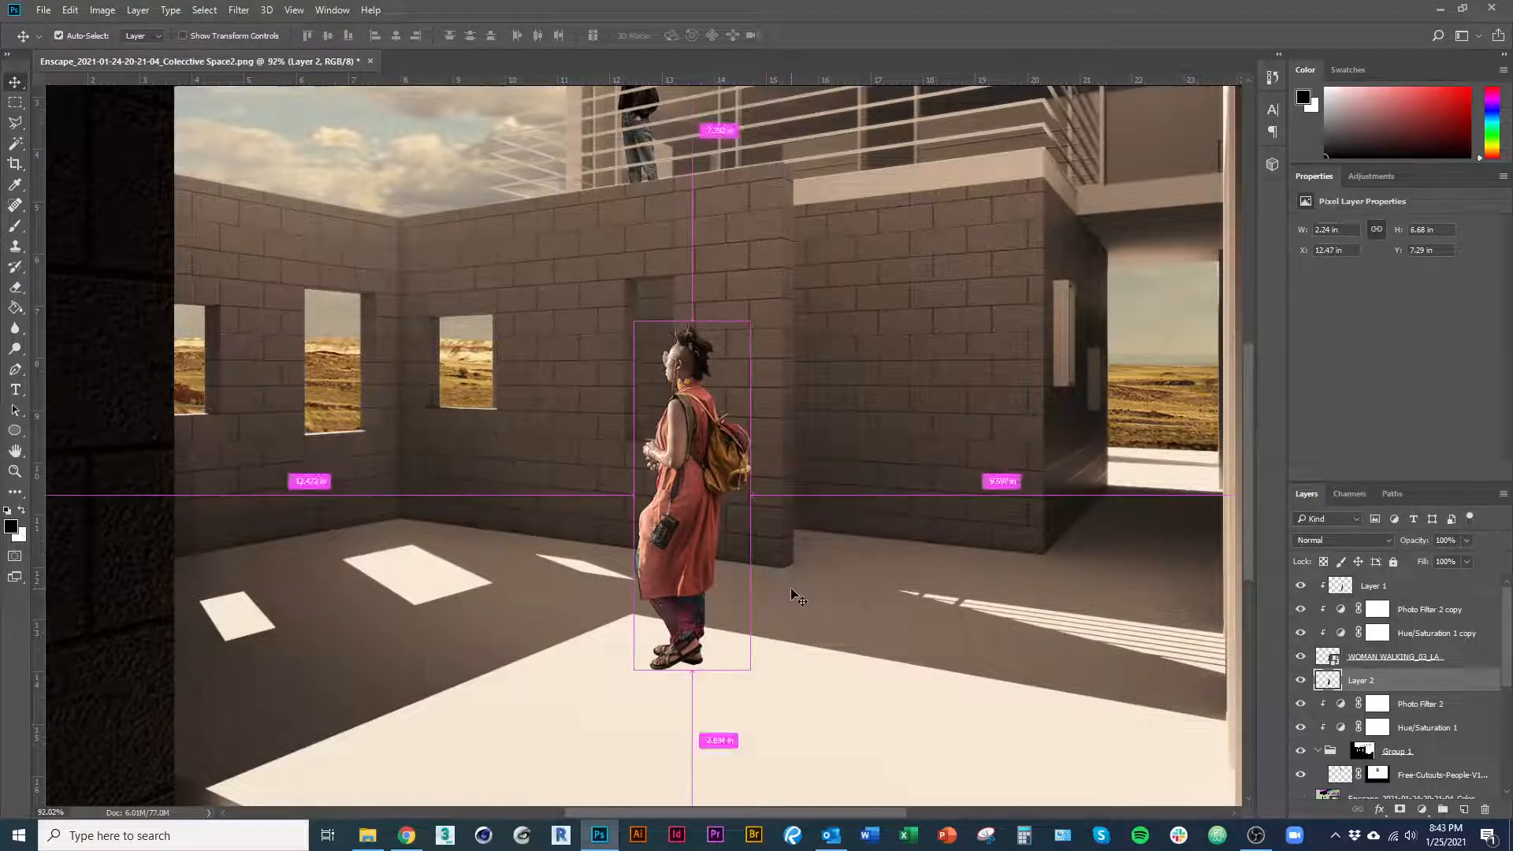
Distort the black silhouette with Free Transform so it folds down from the woman's feet across the sunlit floor.
key("ctrl+t")
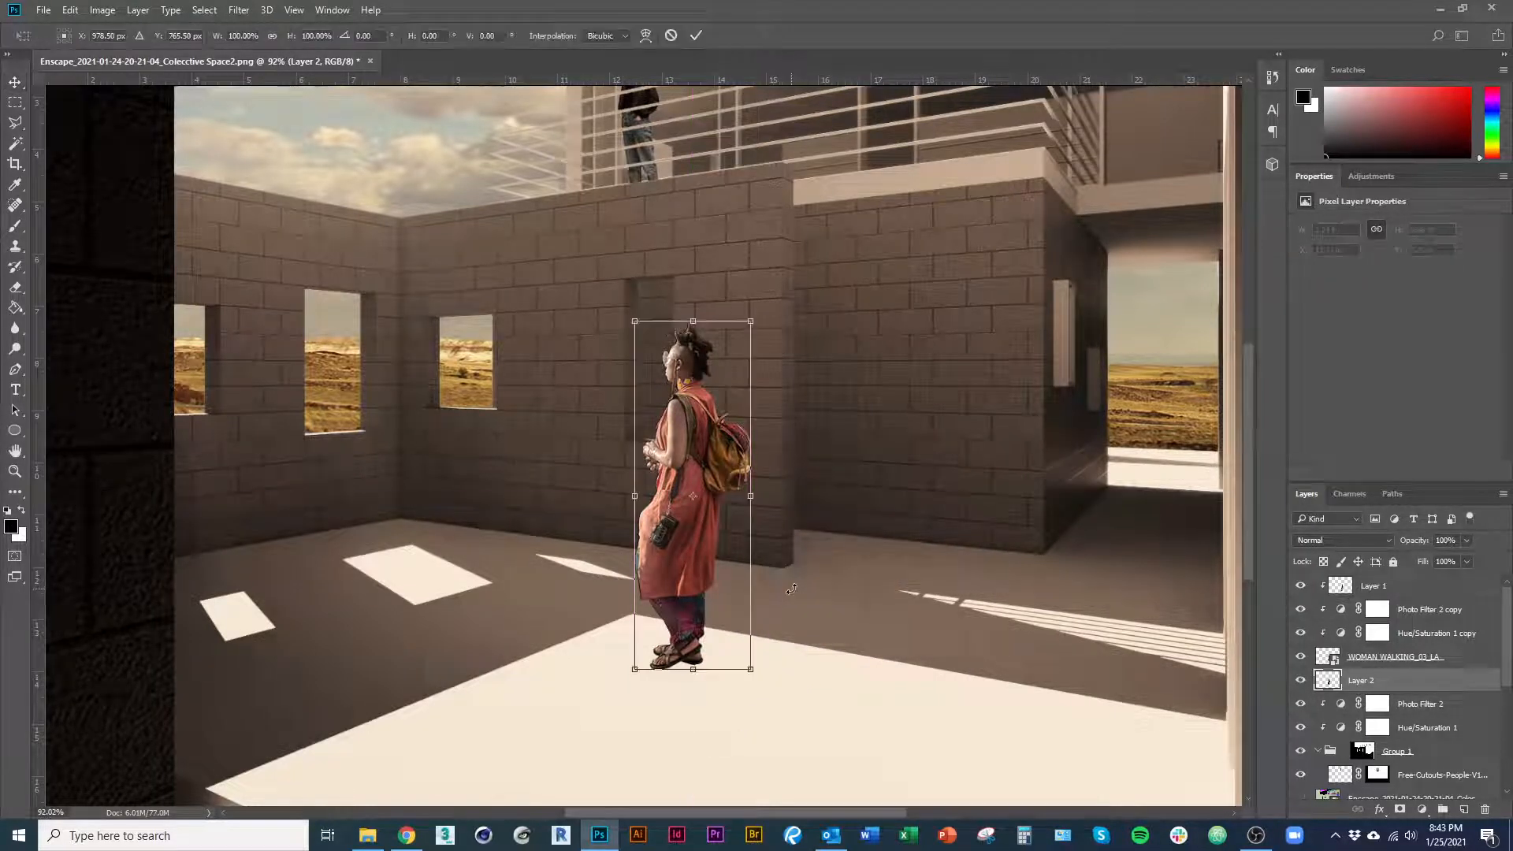
right_click(688, 554)
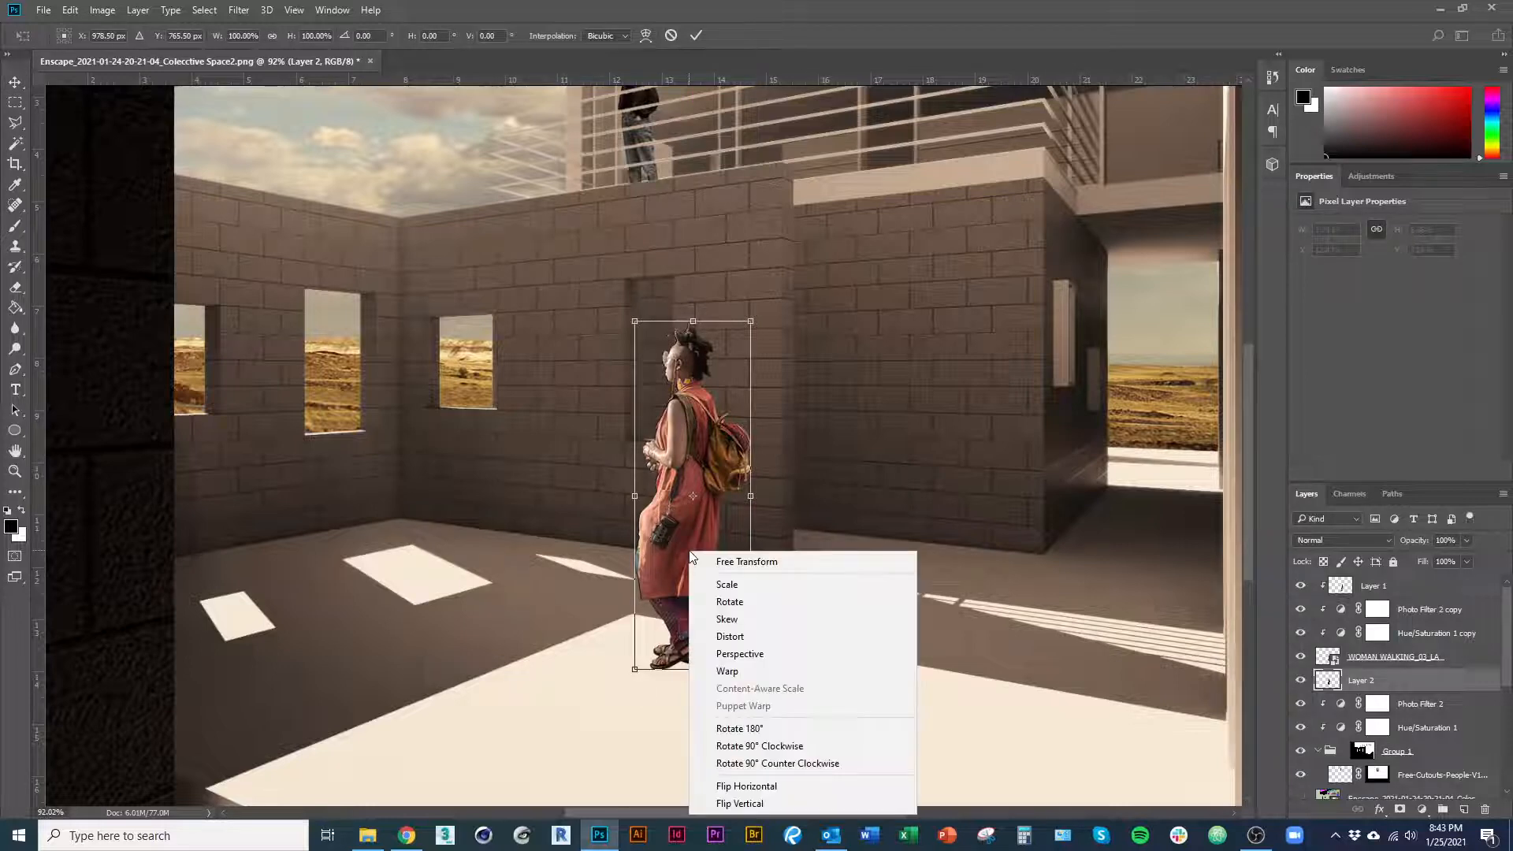
left_click(707, 430)
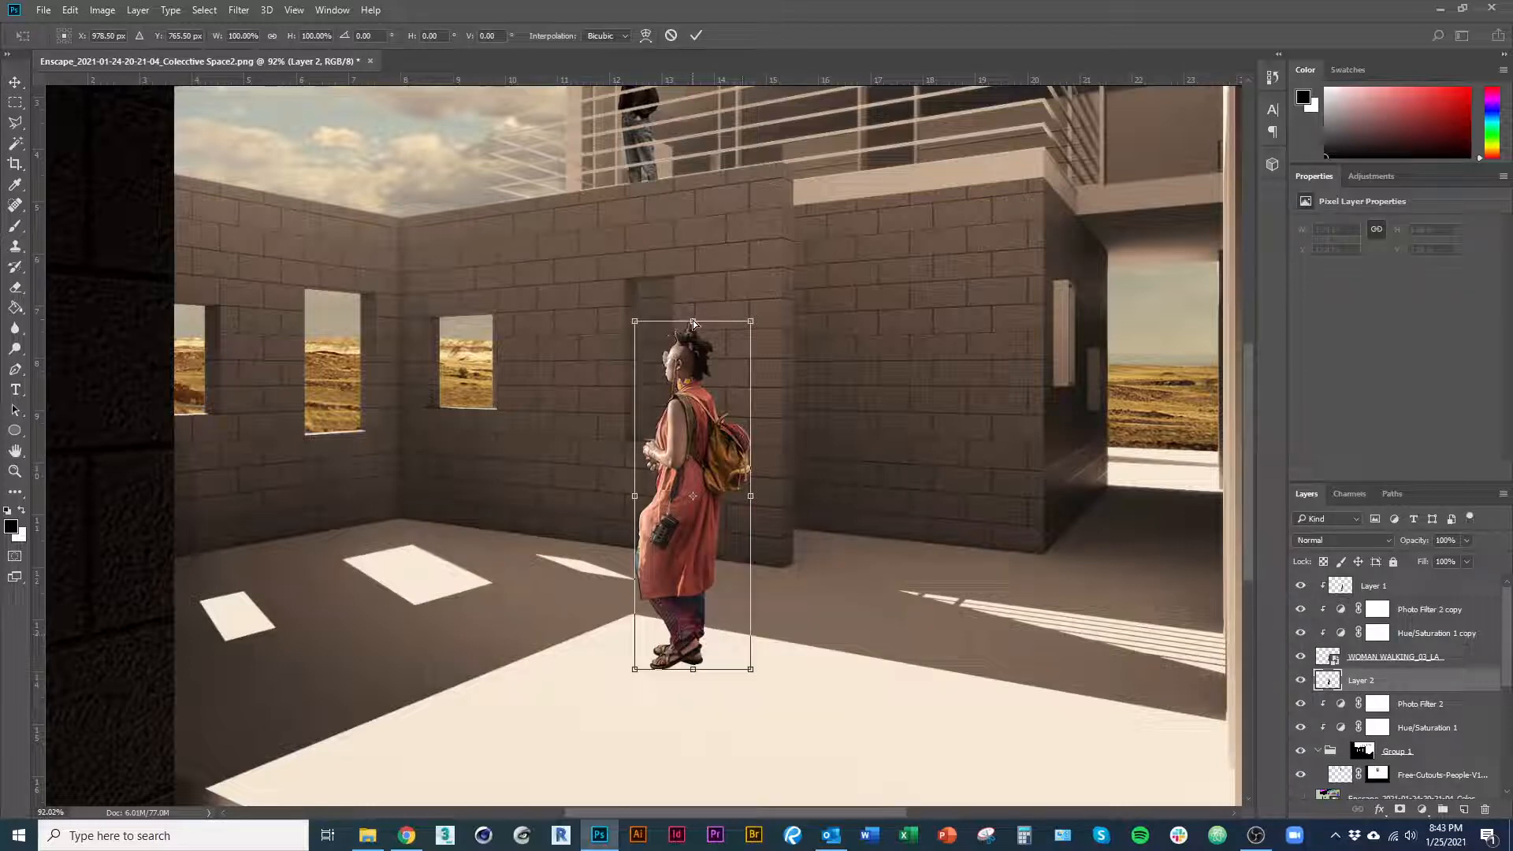
left_click_drag(693, 323, 922, 768)
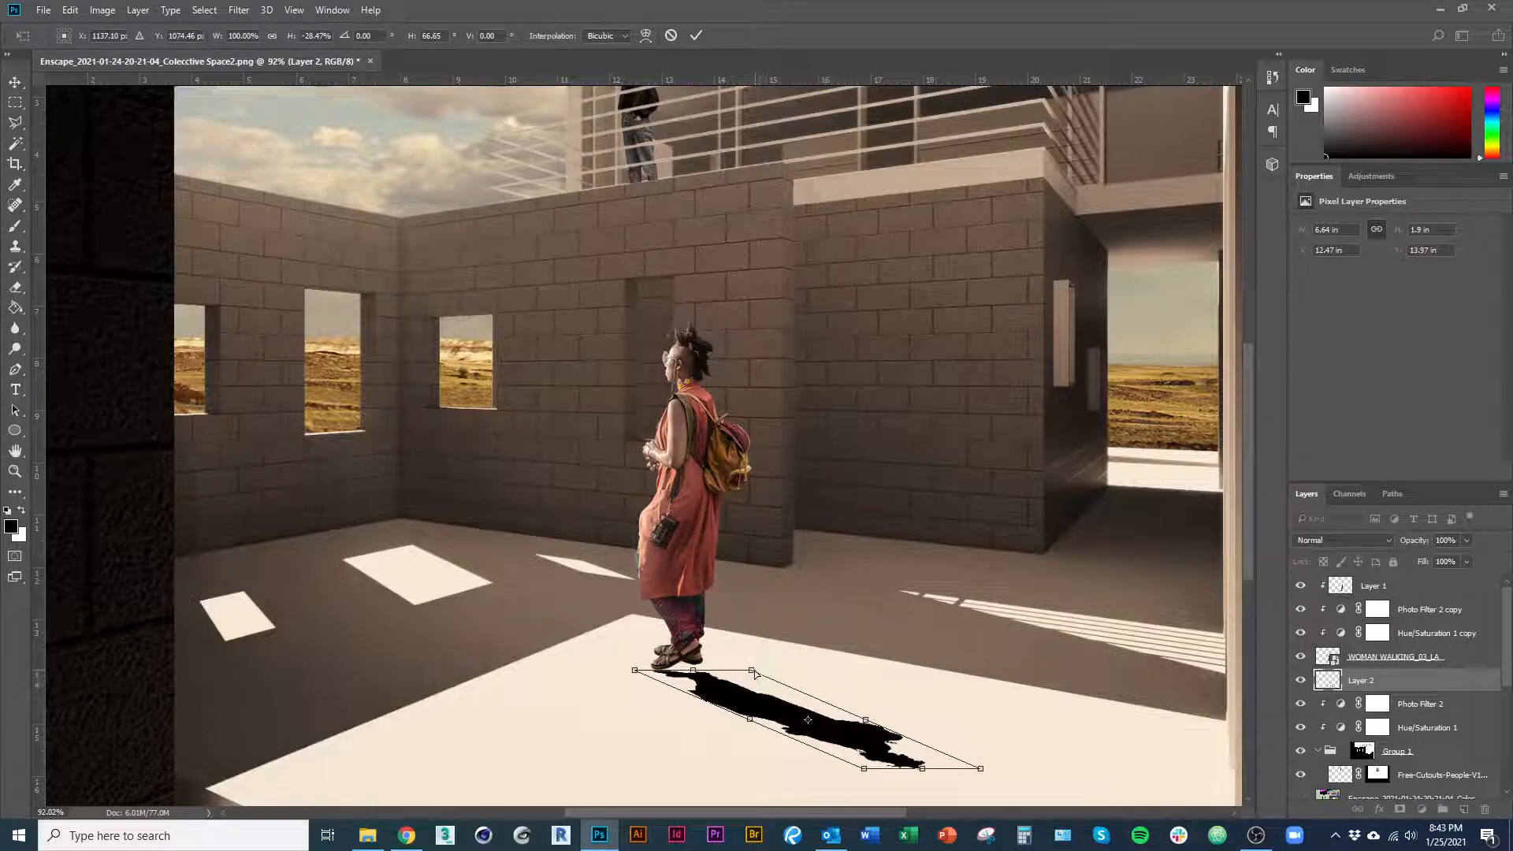
Adjust the corners of the distorted silhouette to match the floor perspective and light direction, keeping it joined to the woman's feet, and apply the transform.
left_click_drag(754, 673, 740, 647)
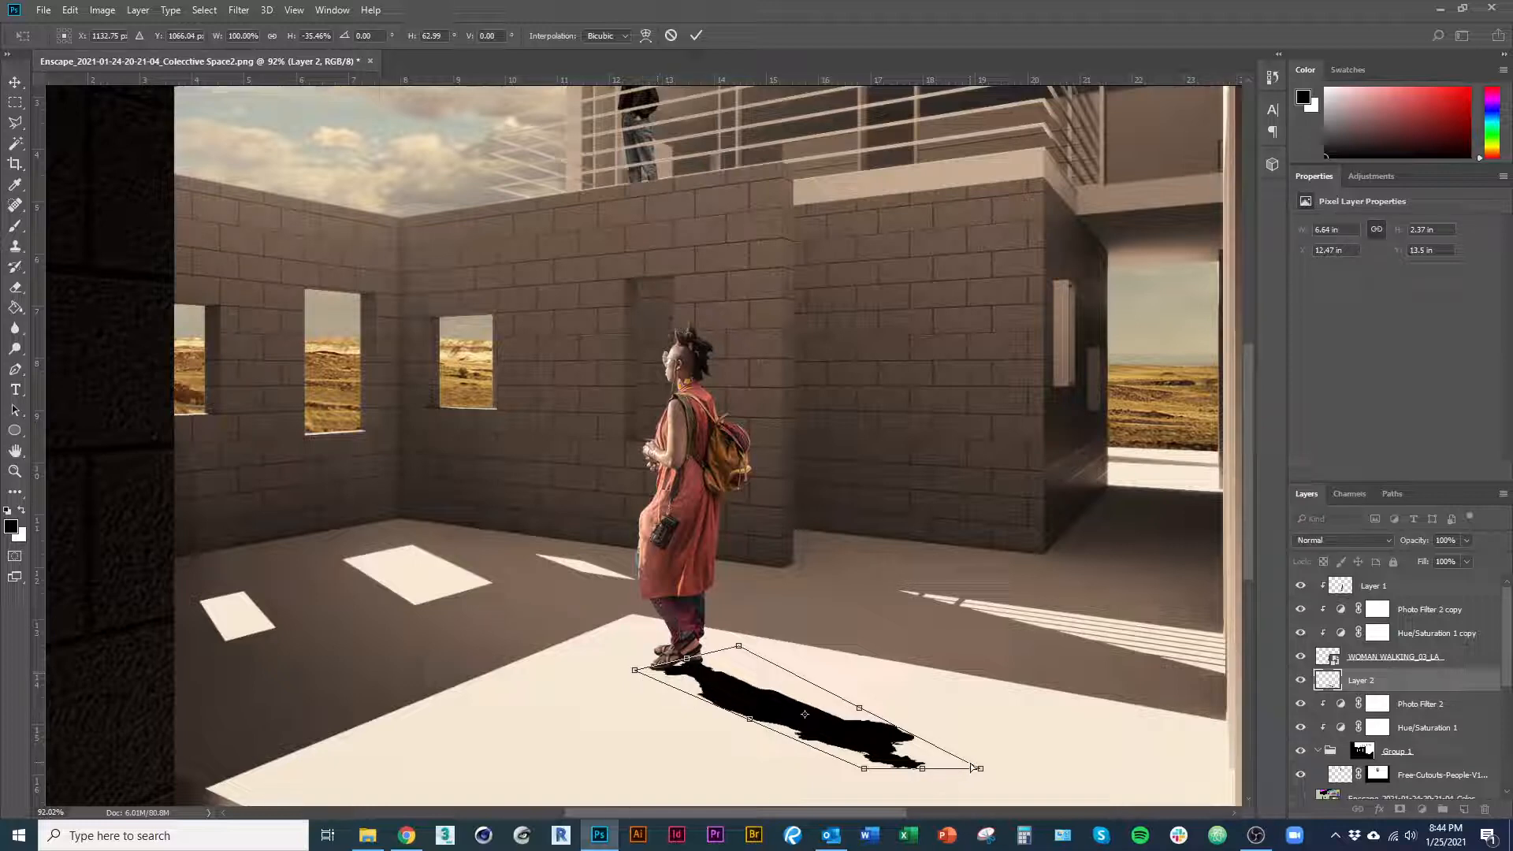
left_click_drag(977, 769, 1016, 754)
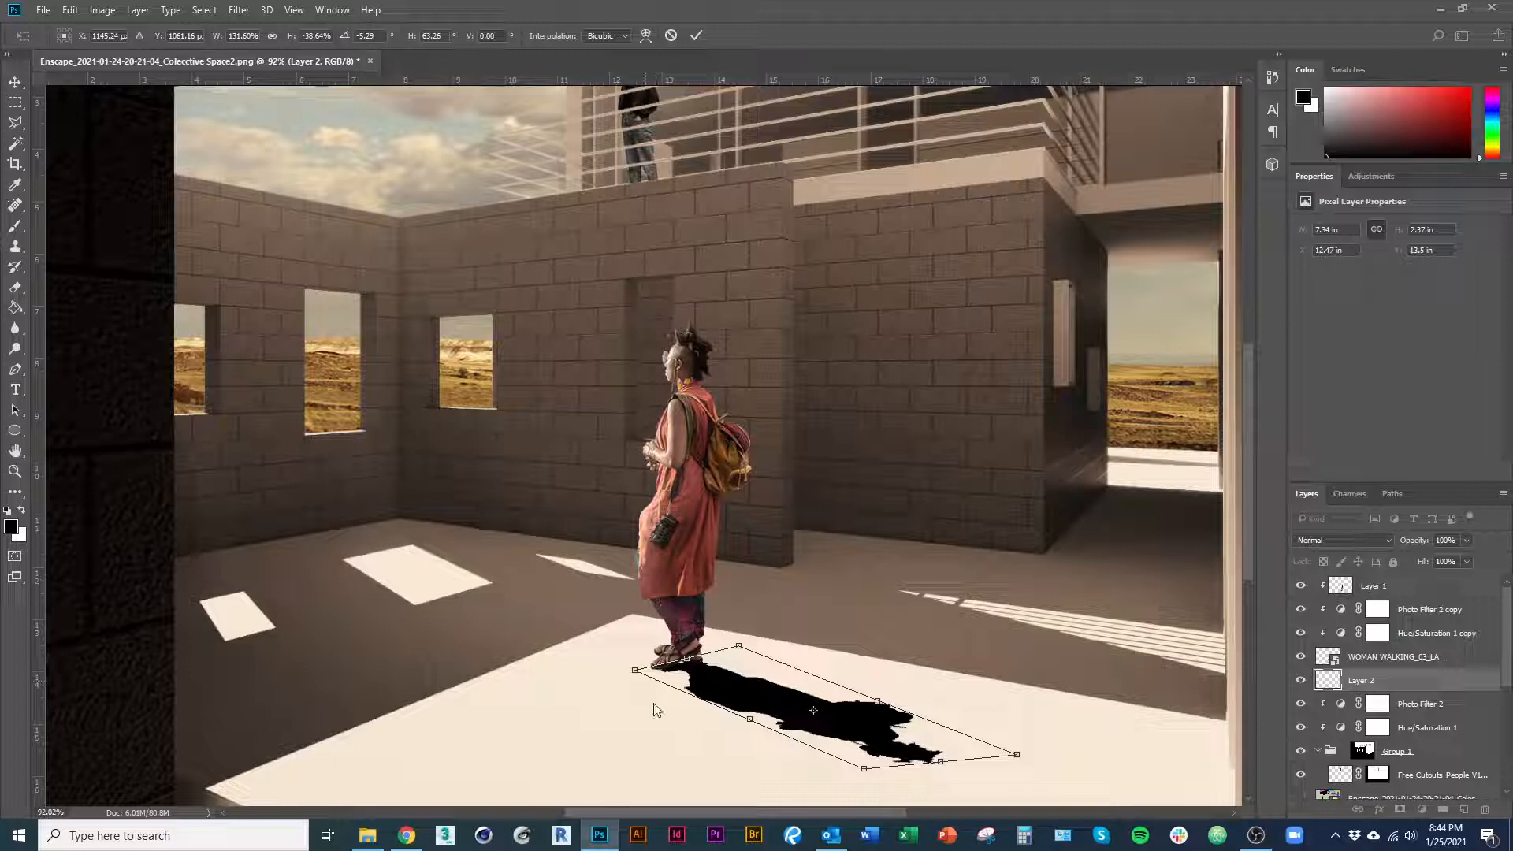
left_click_drag(864, 769, 855, 778)
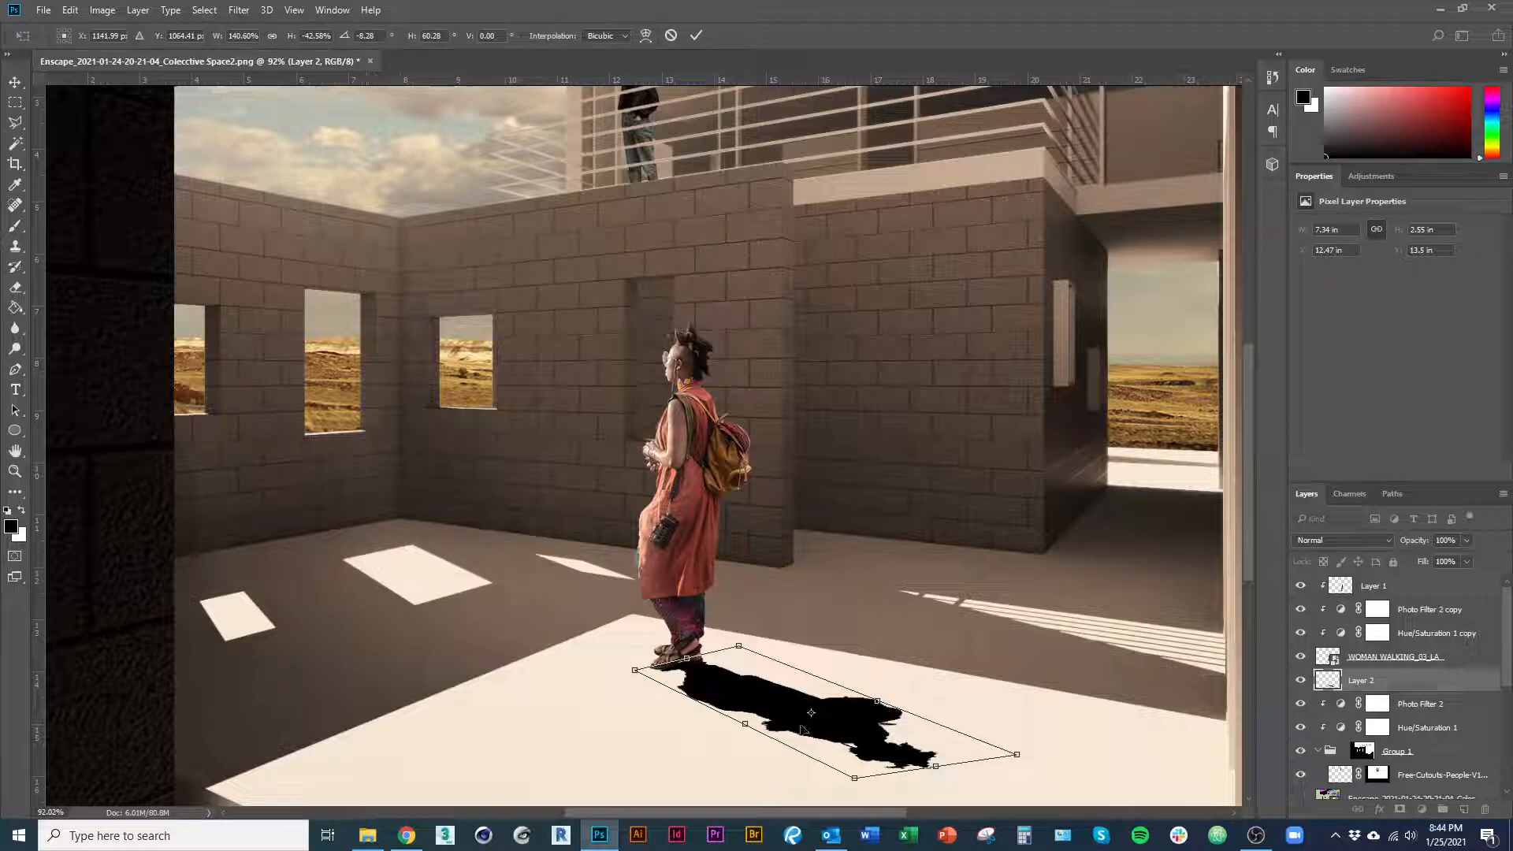
left_click_drag(938, 767, 988, 749)
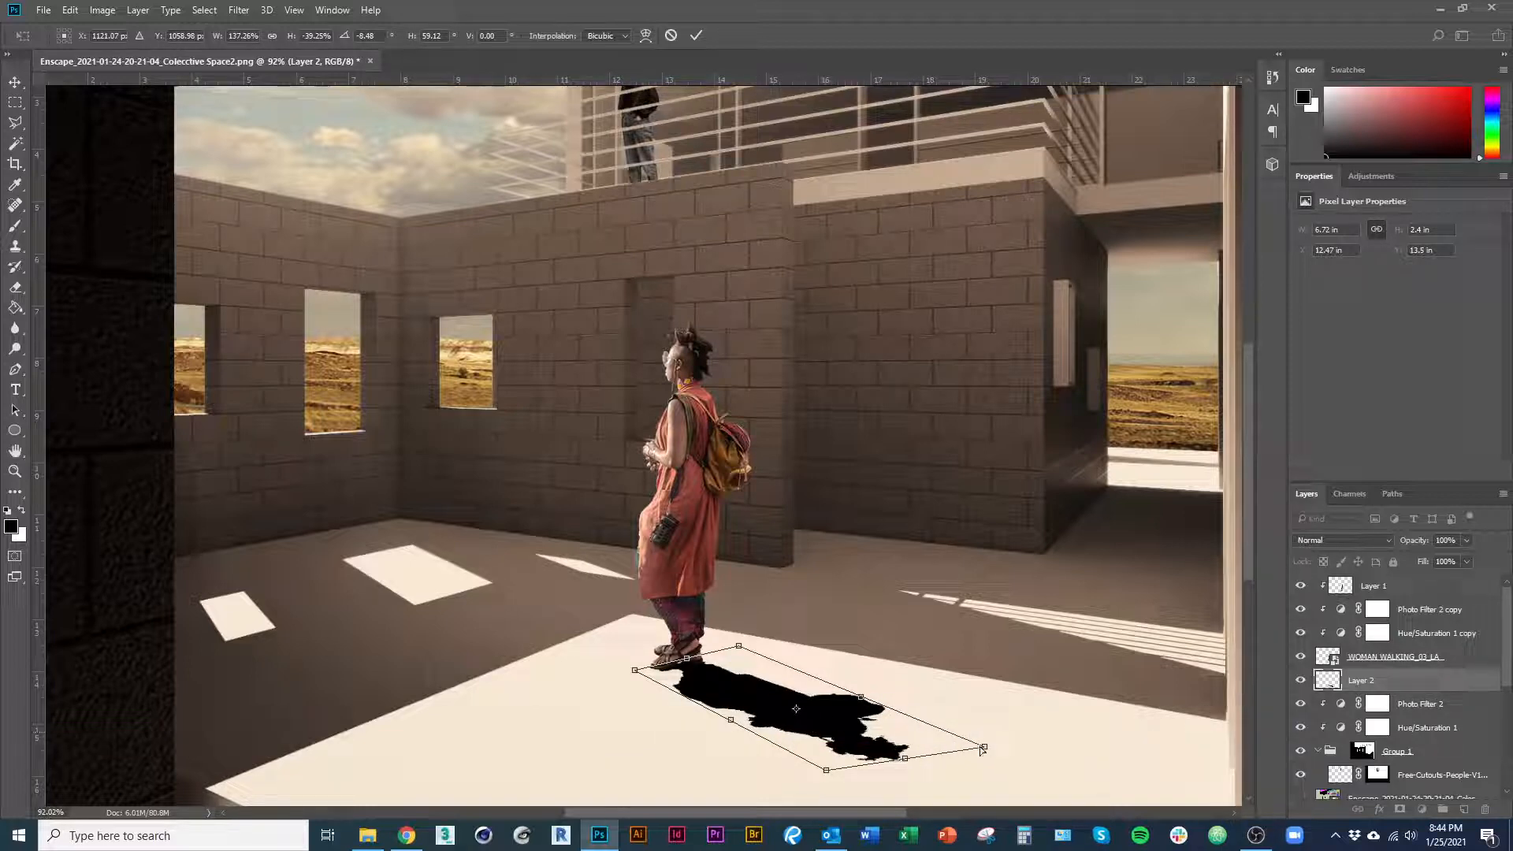
left_click_drag(986, 747, 993, 748)
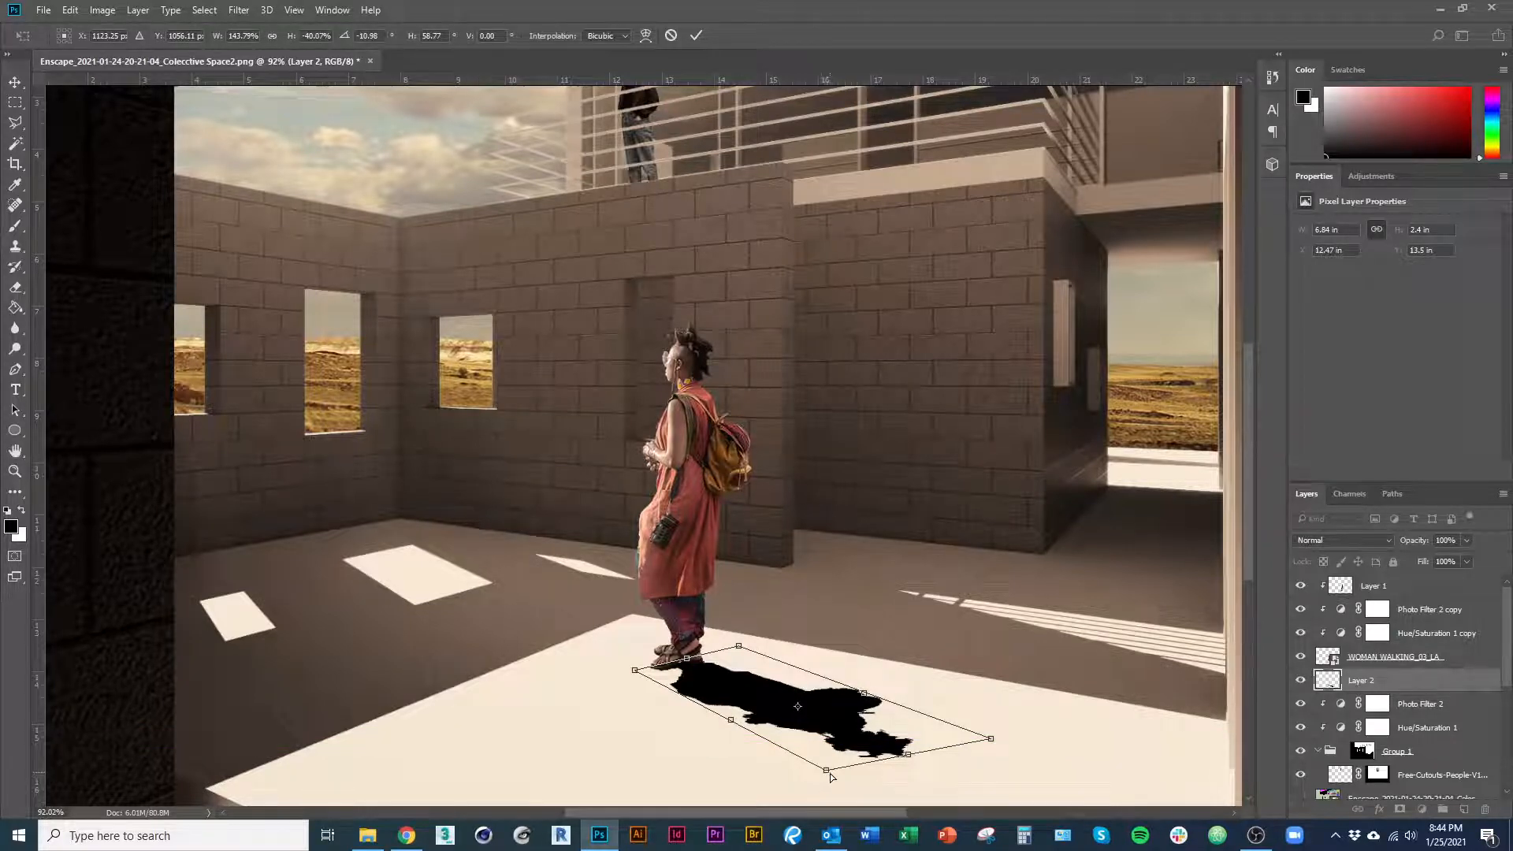
left_click_drag(827, 770, 946, 800)
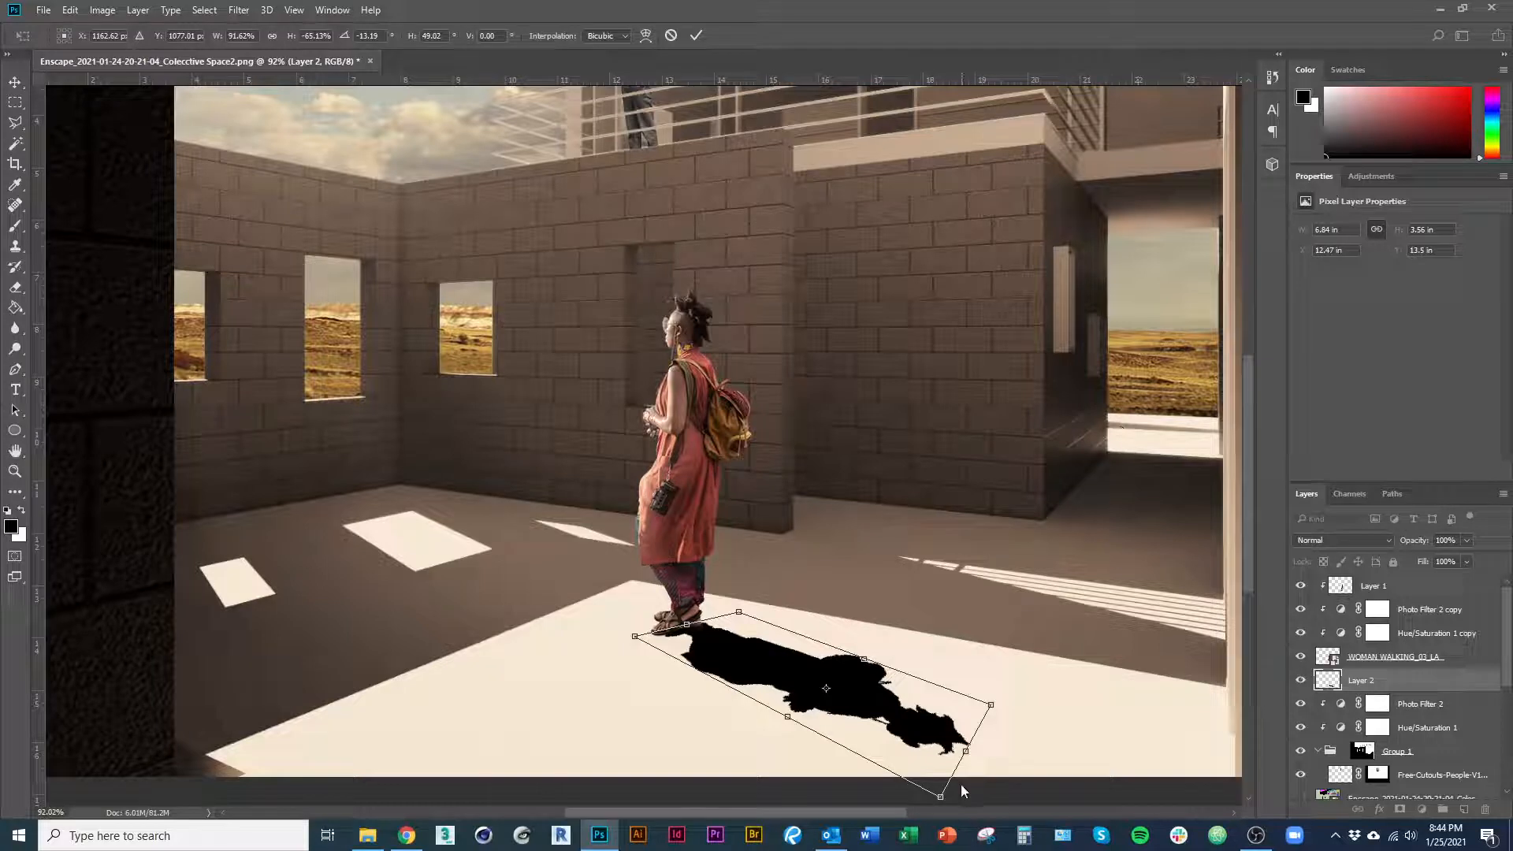
left_click_drag(944, 802, 939, 799)
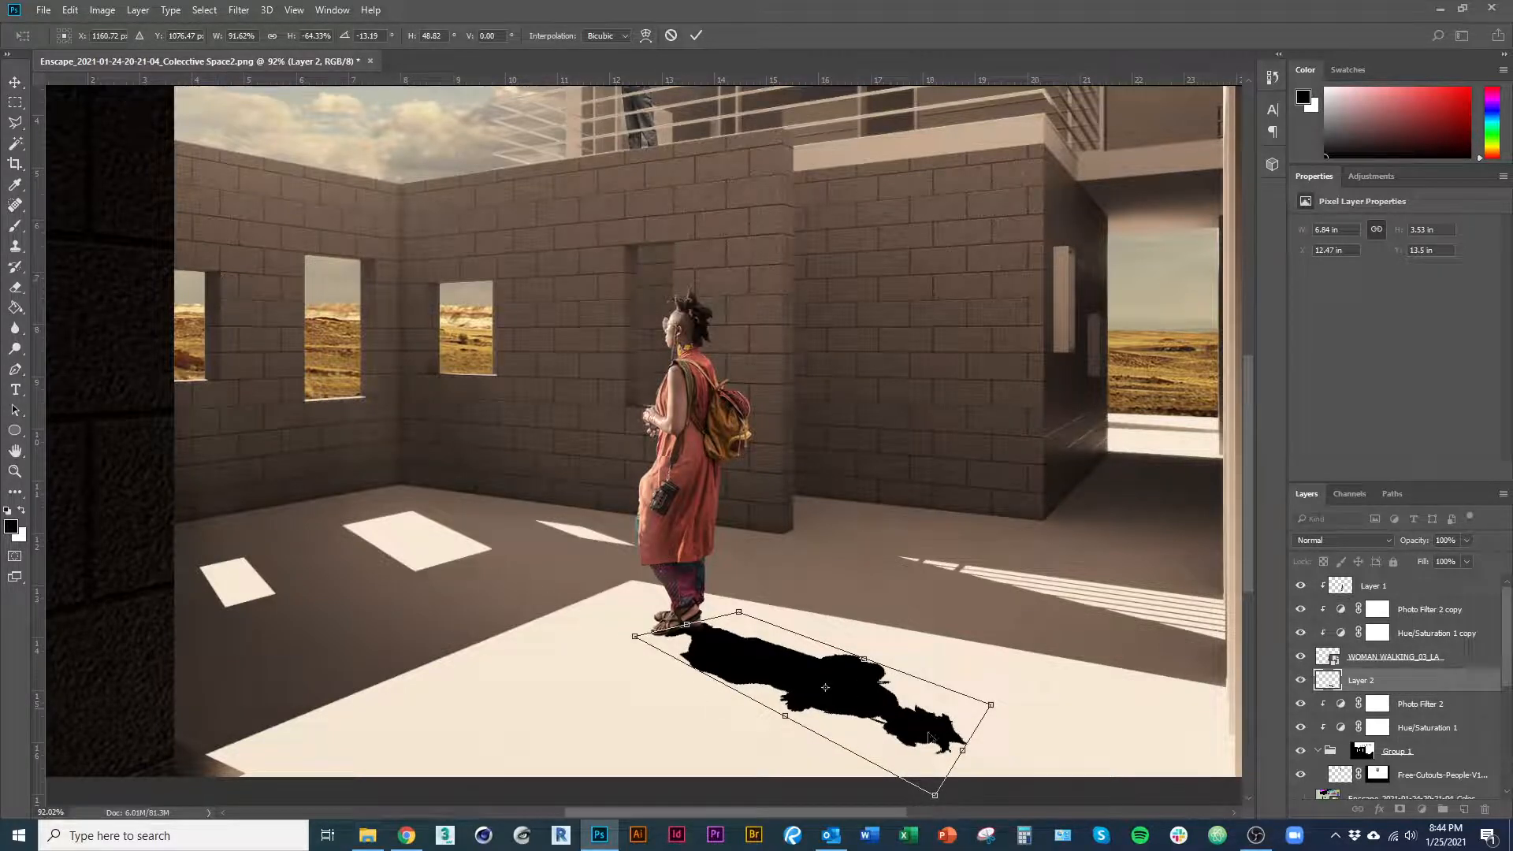
left_click_drag(687, 624, 685, 622)
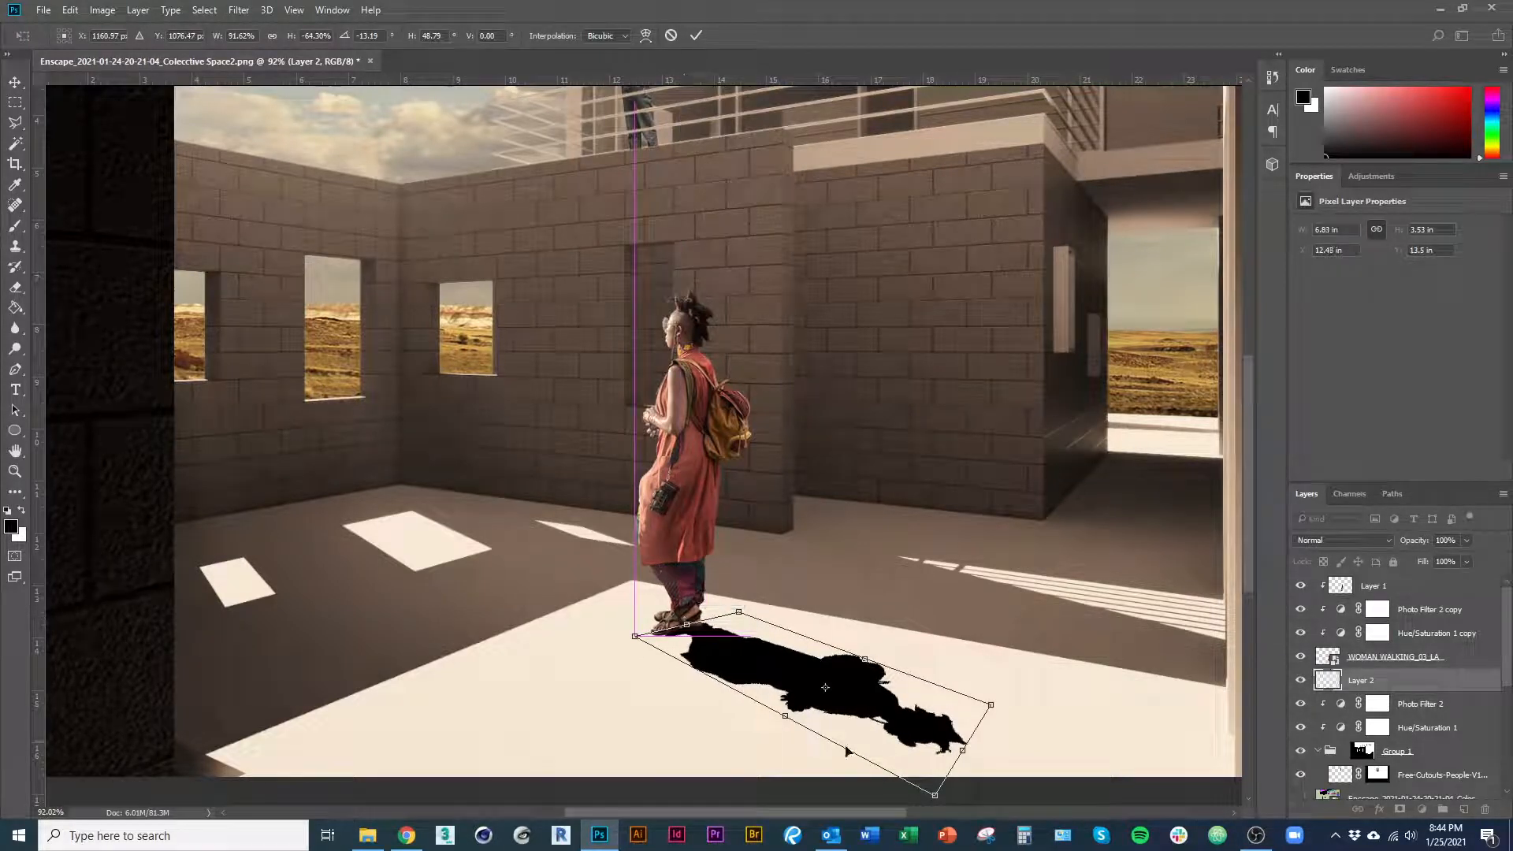
key("Return")
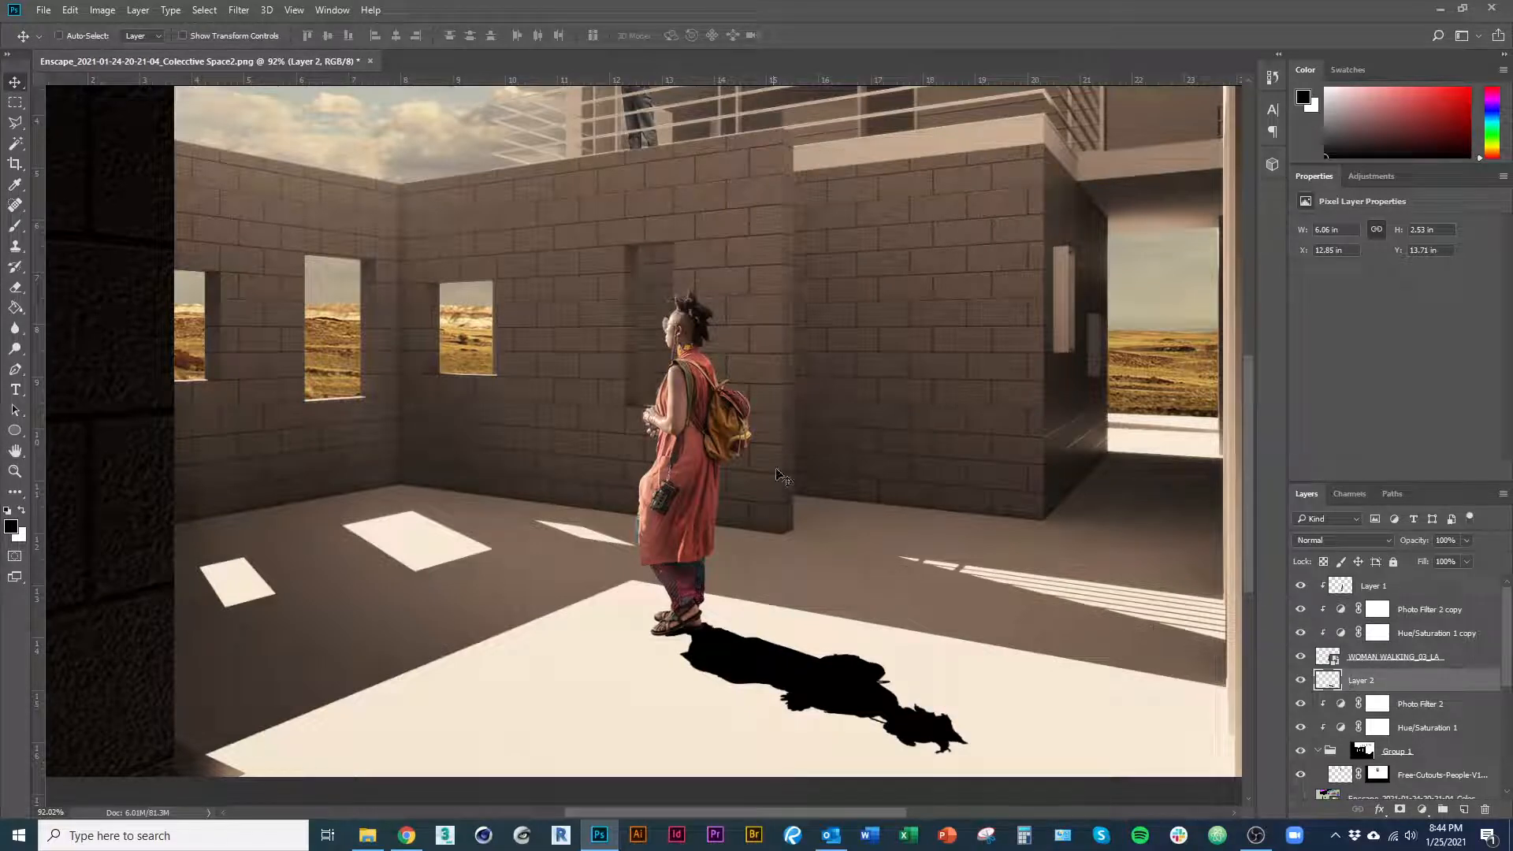
Toggle Layer 1's visibility to compare, and set the Layer 2 shadow's blend mode to Soft Light.
left_click(1300, 585)
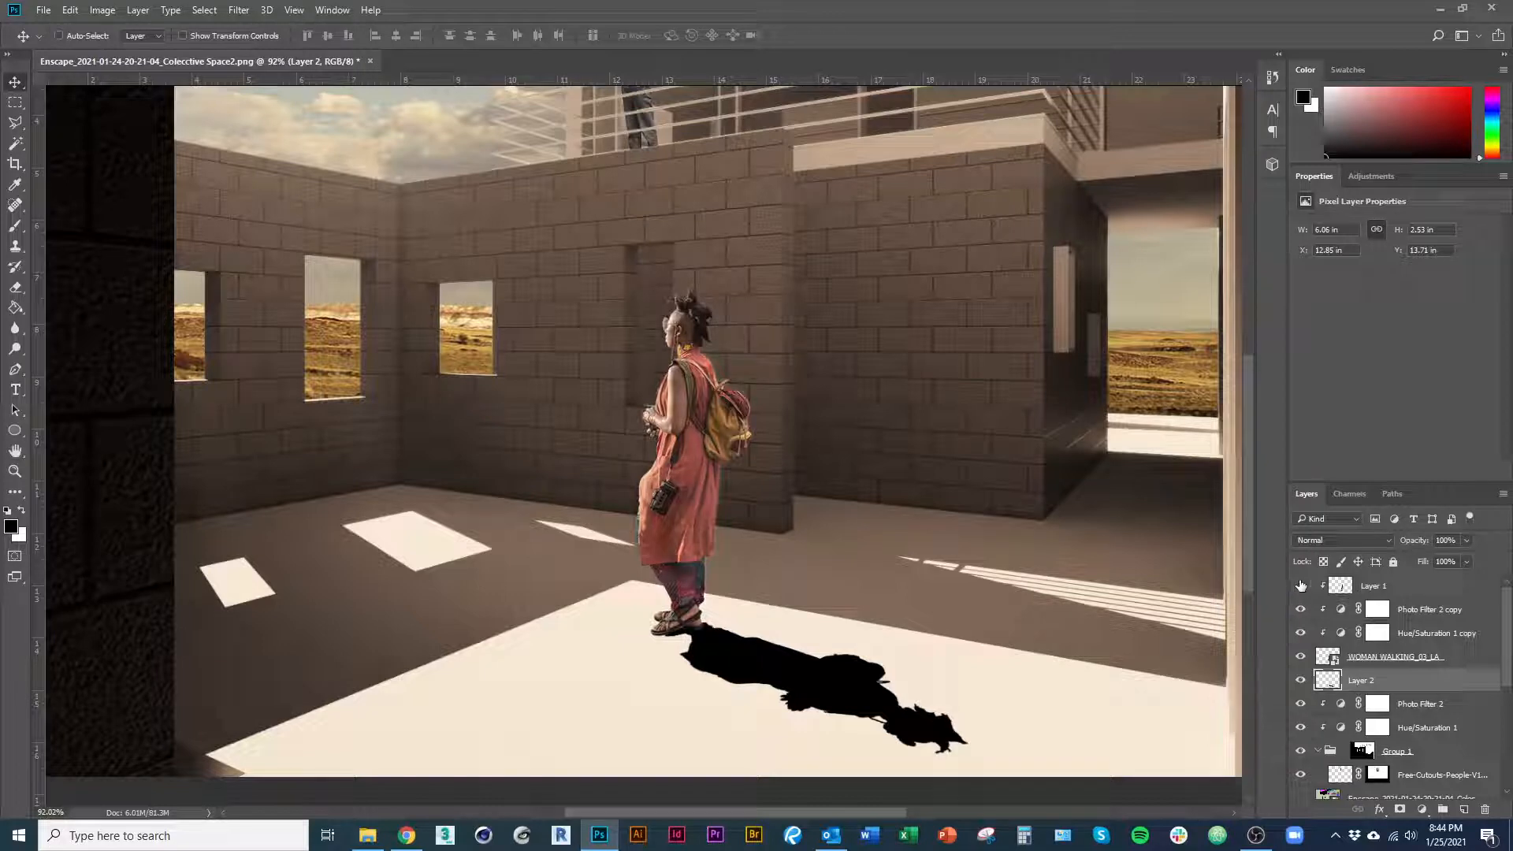
left_click(1301, 586)
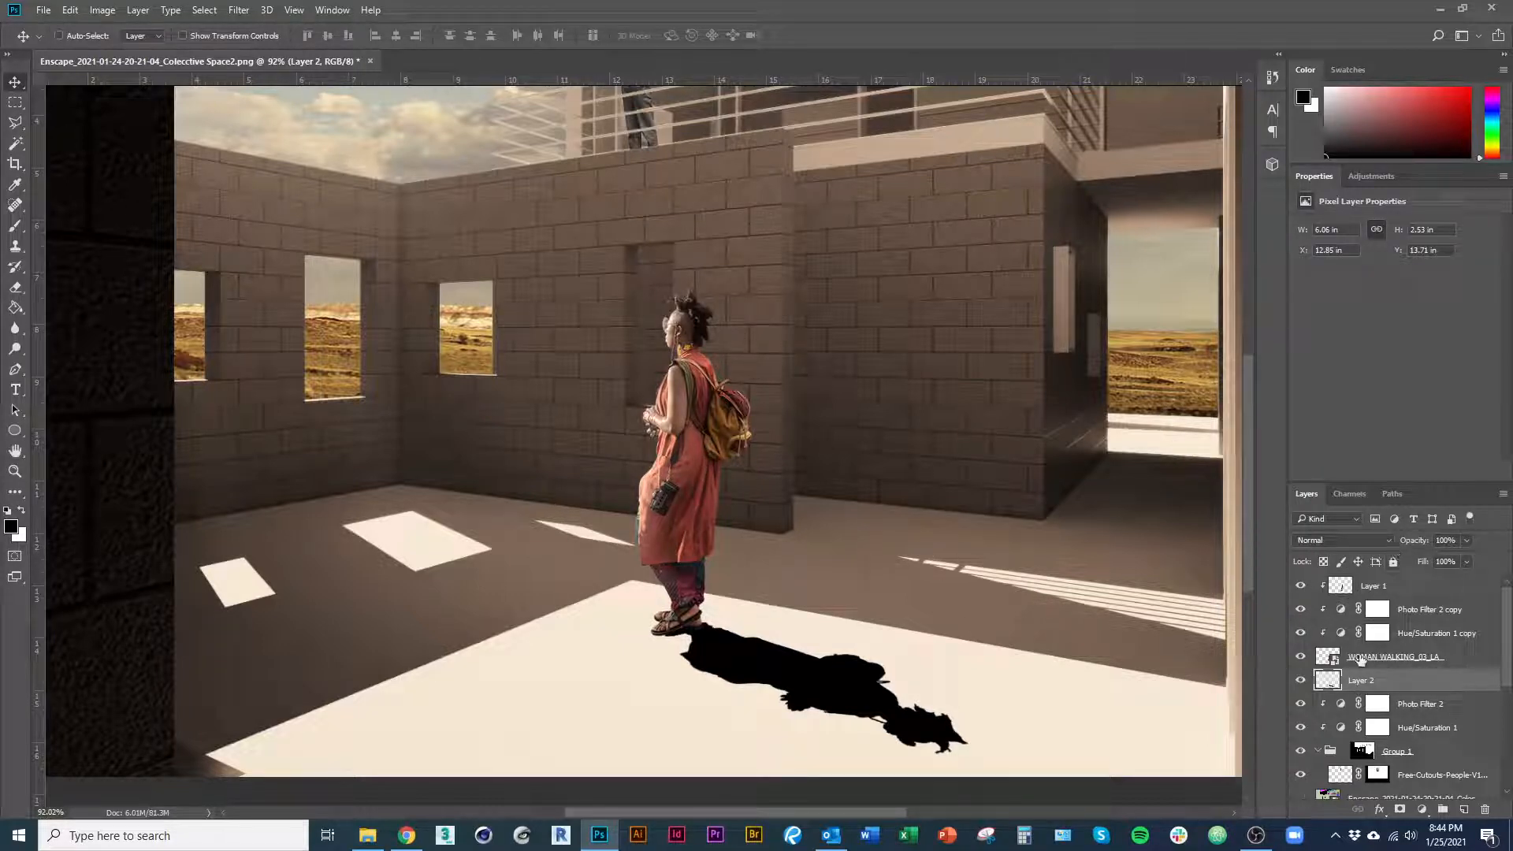
left_click(1371, 540)
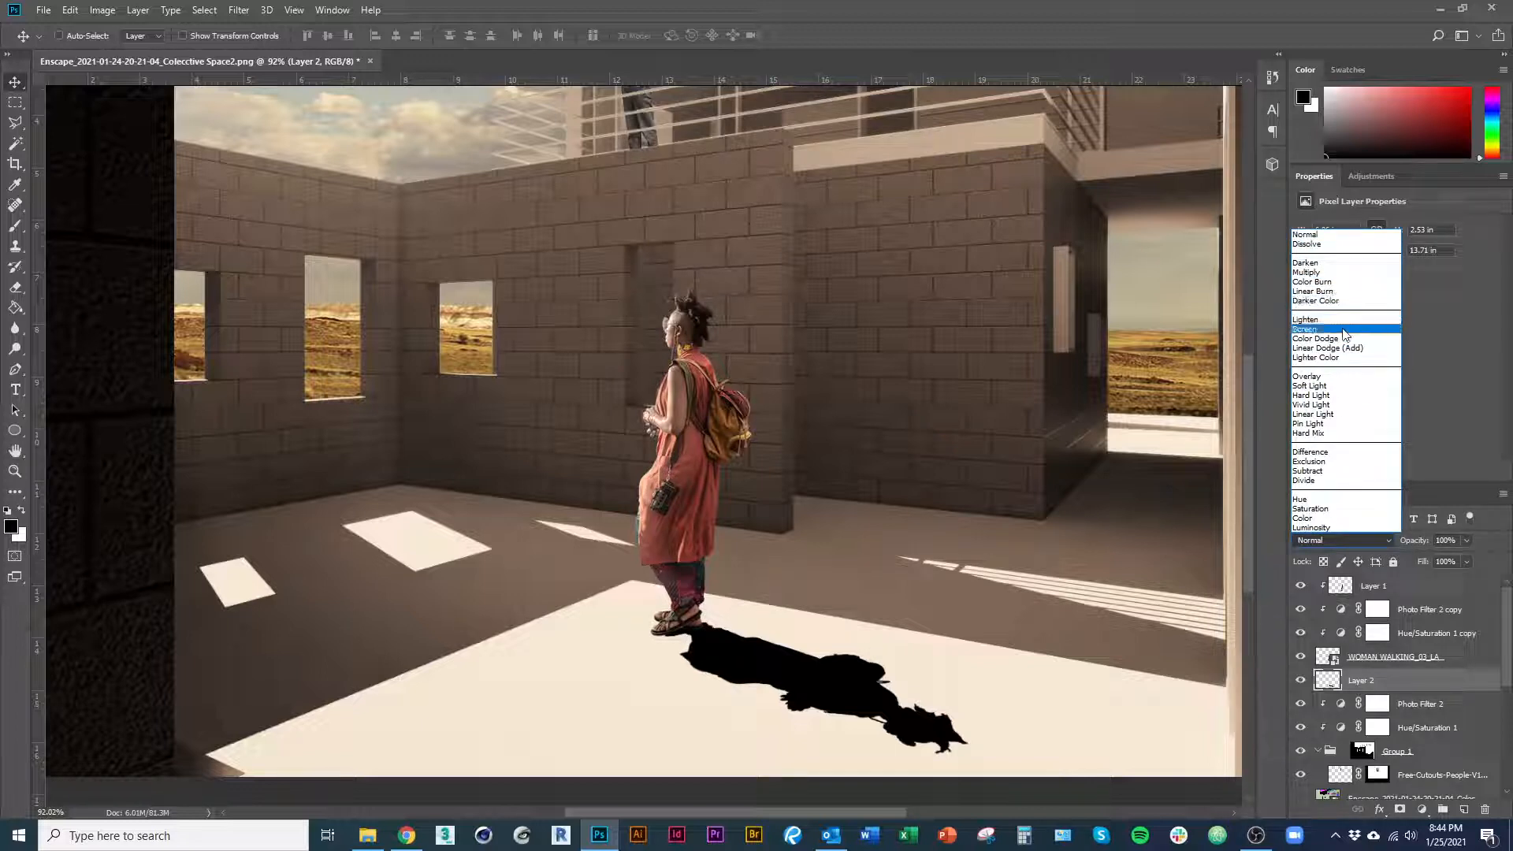
left_click(1322, 386)
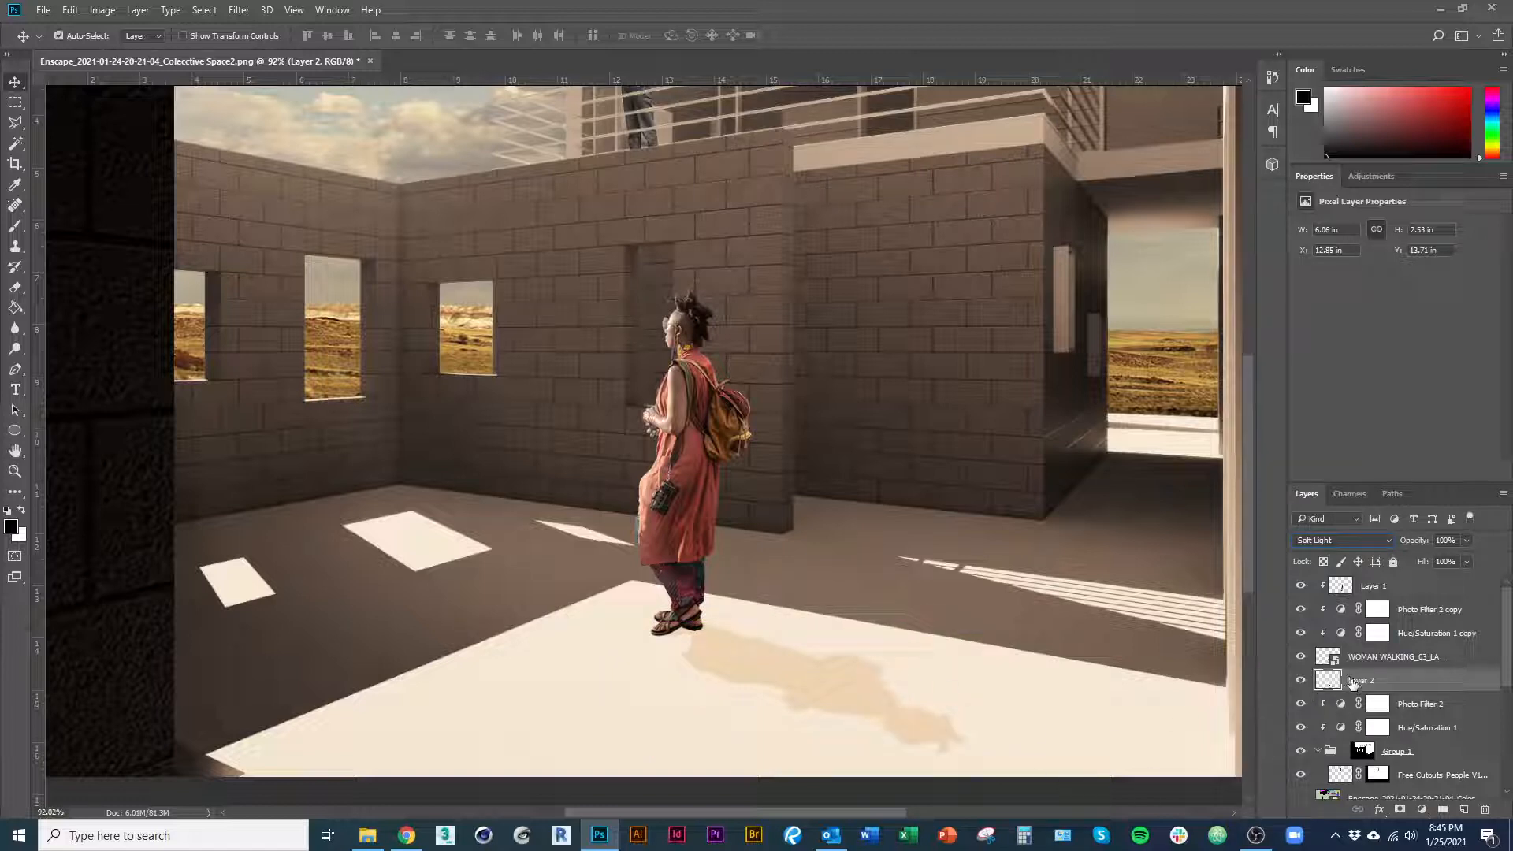
Duplicate the Soft Light shadow layer twice and set the topmost copy to Normal blending at 26% opacity.
key("ctrl+j")
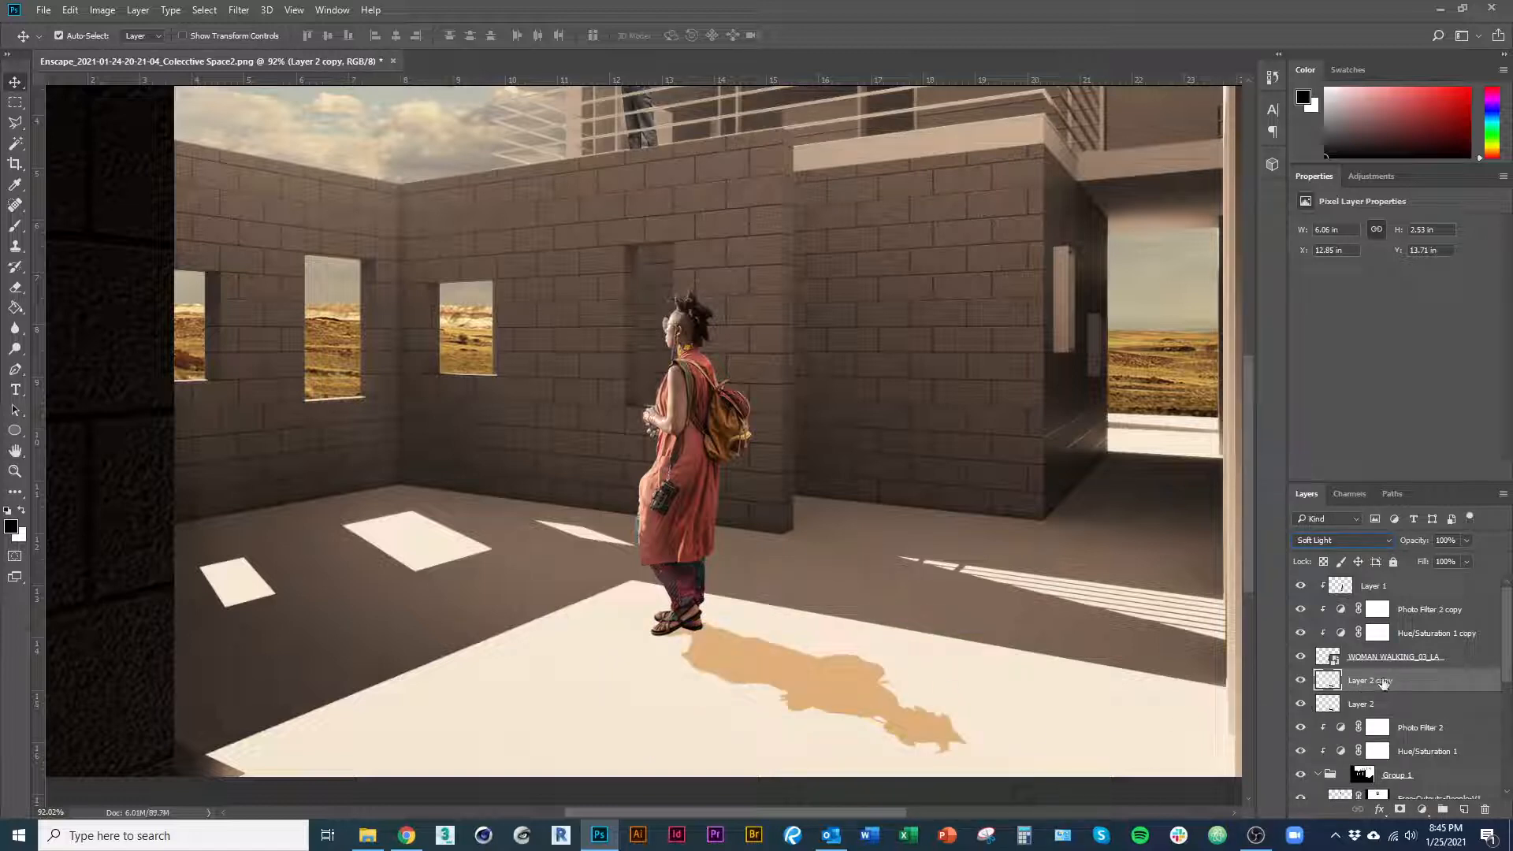
key("ctrl+j")
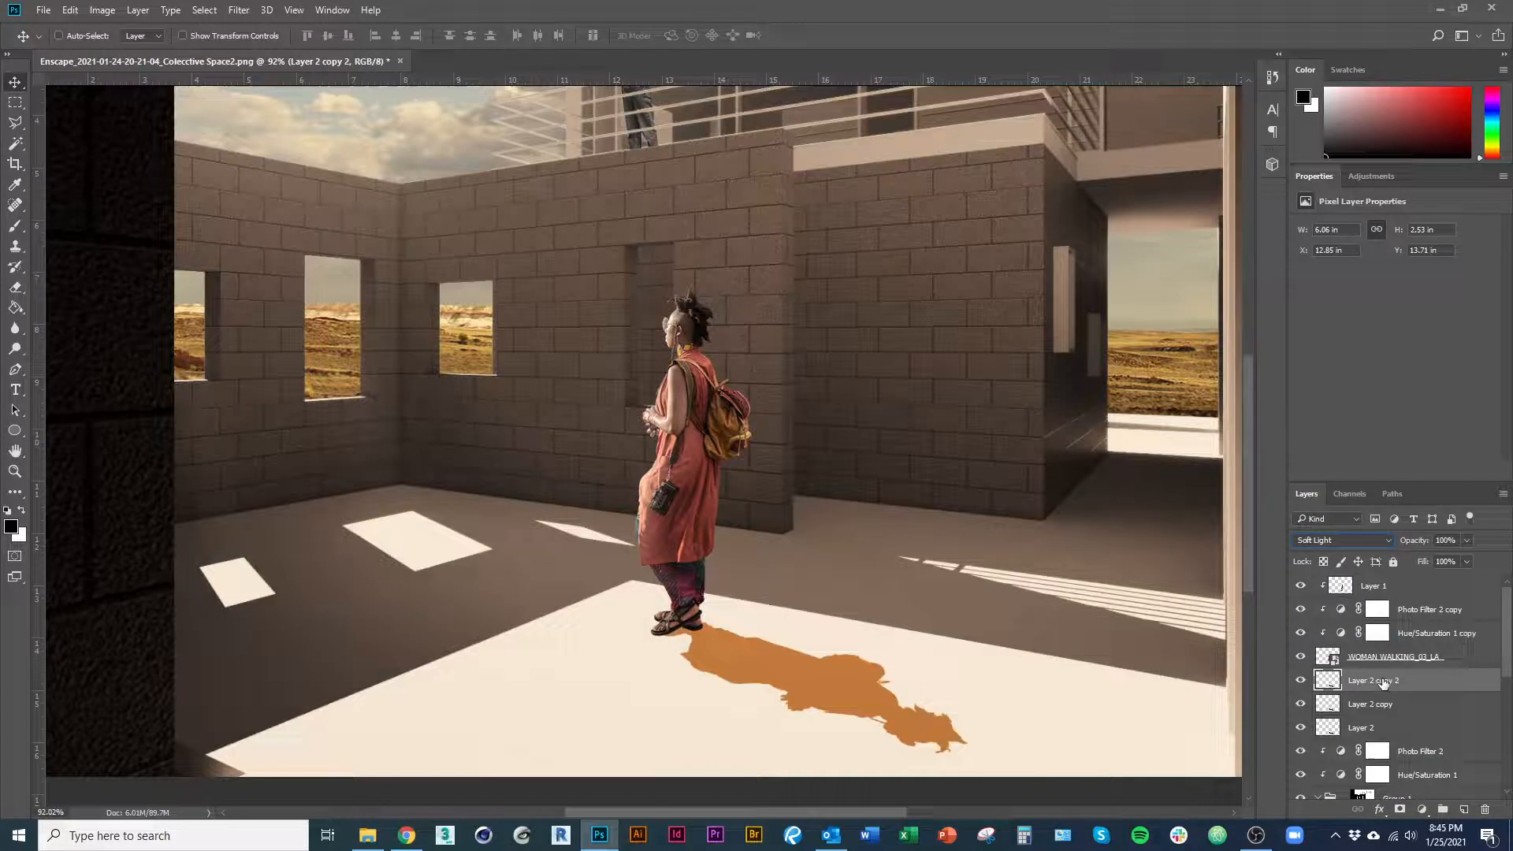
left_click(1389, 540)
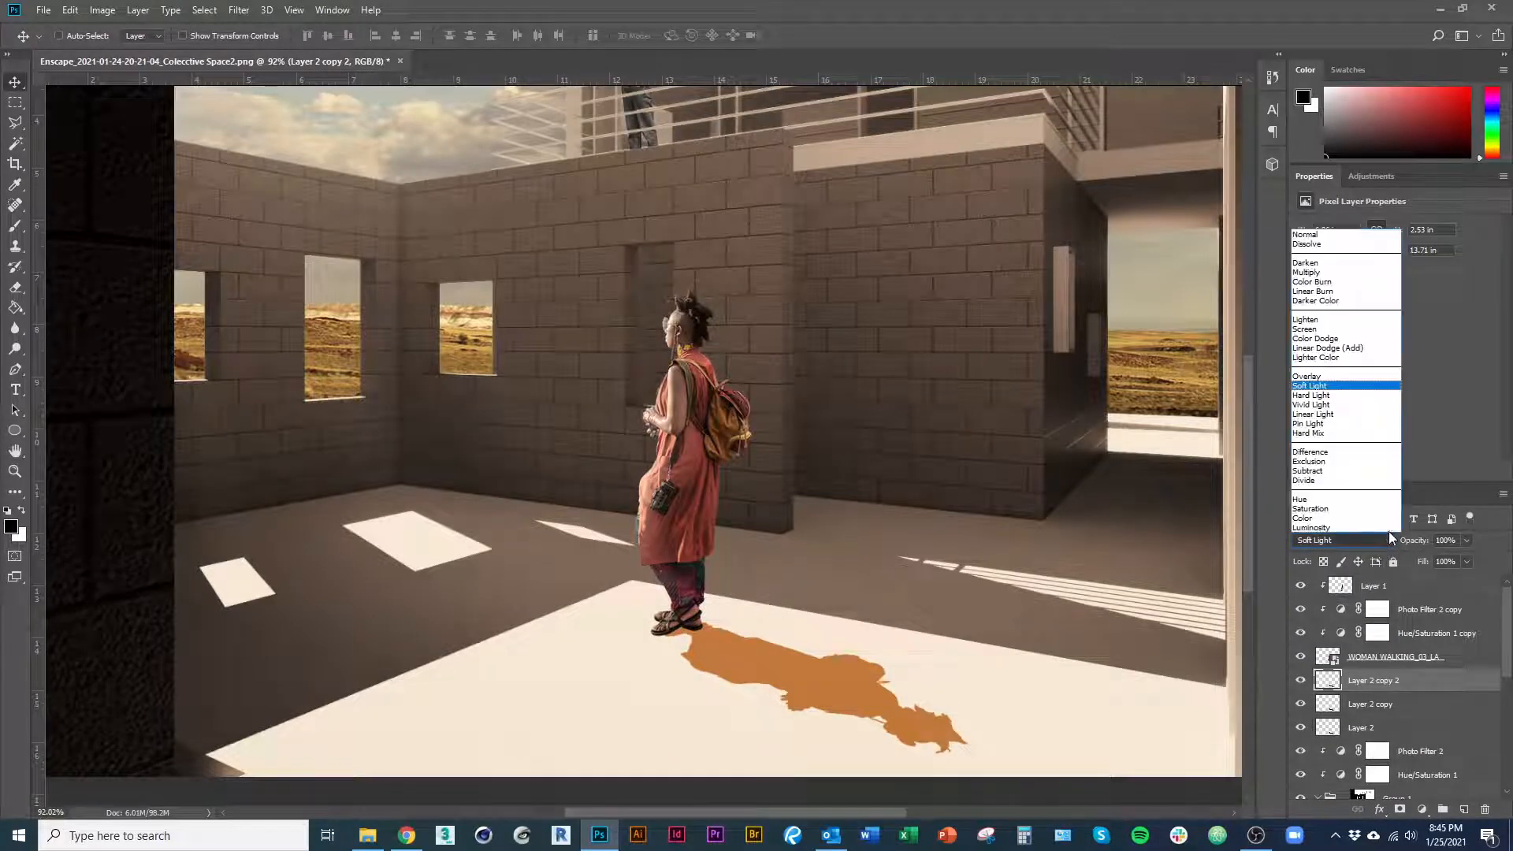
left_click(1345, 233)
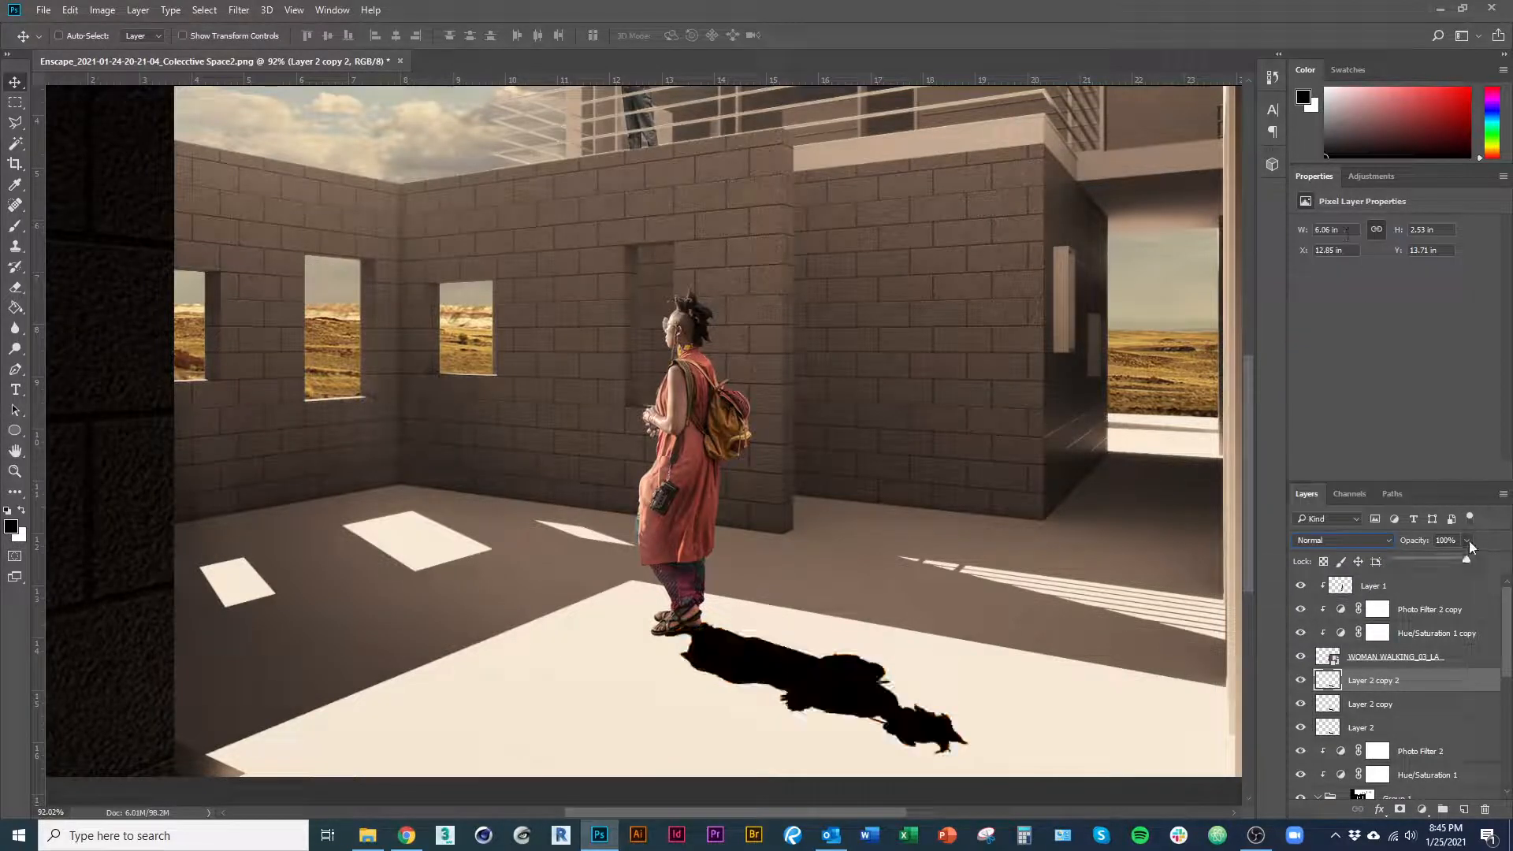
left_click_drag(1469, 540, 1412, 558)
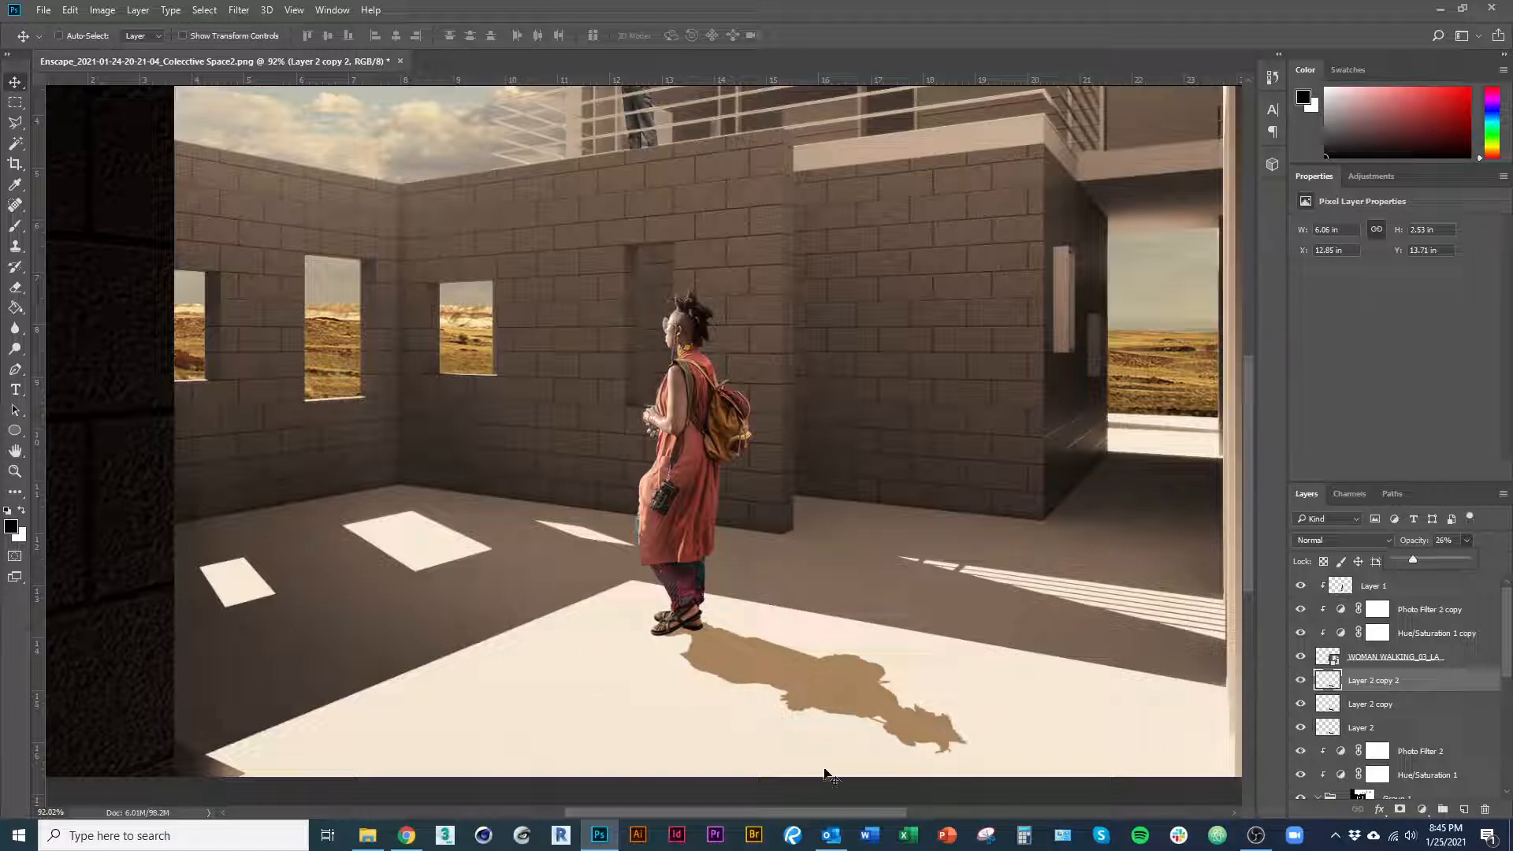
Merge Layer 2 and Layer 2 copy into one shadow layer and set its blend mode to Soft Light.
left_click(1399, 735, "shift")
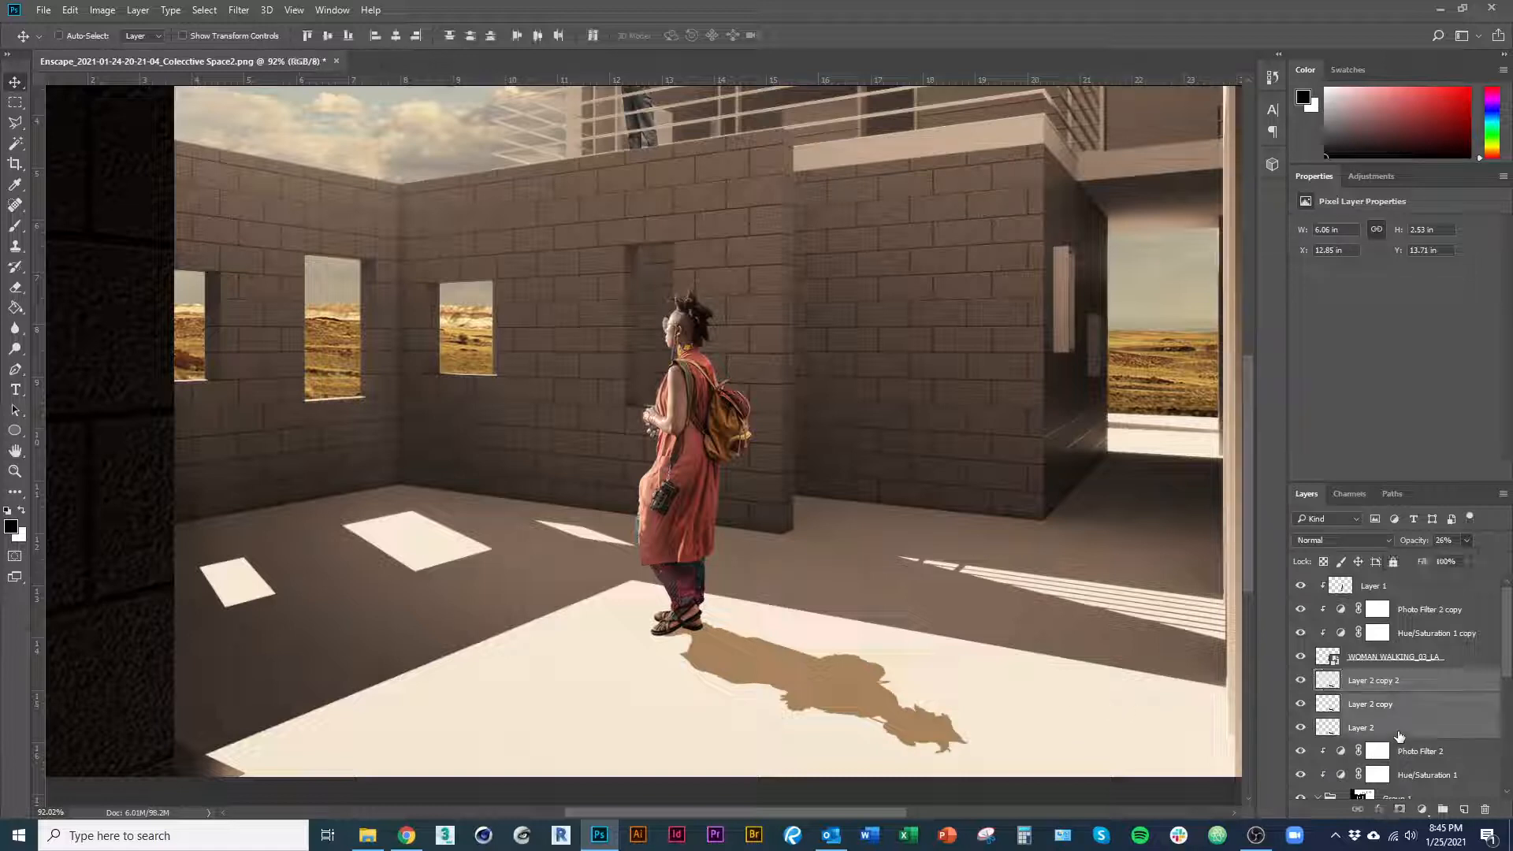
right_click(1398, 731)
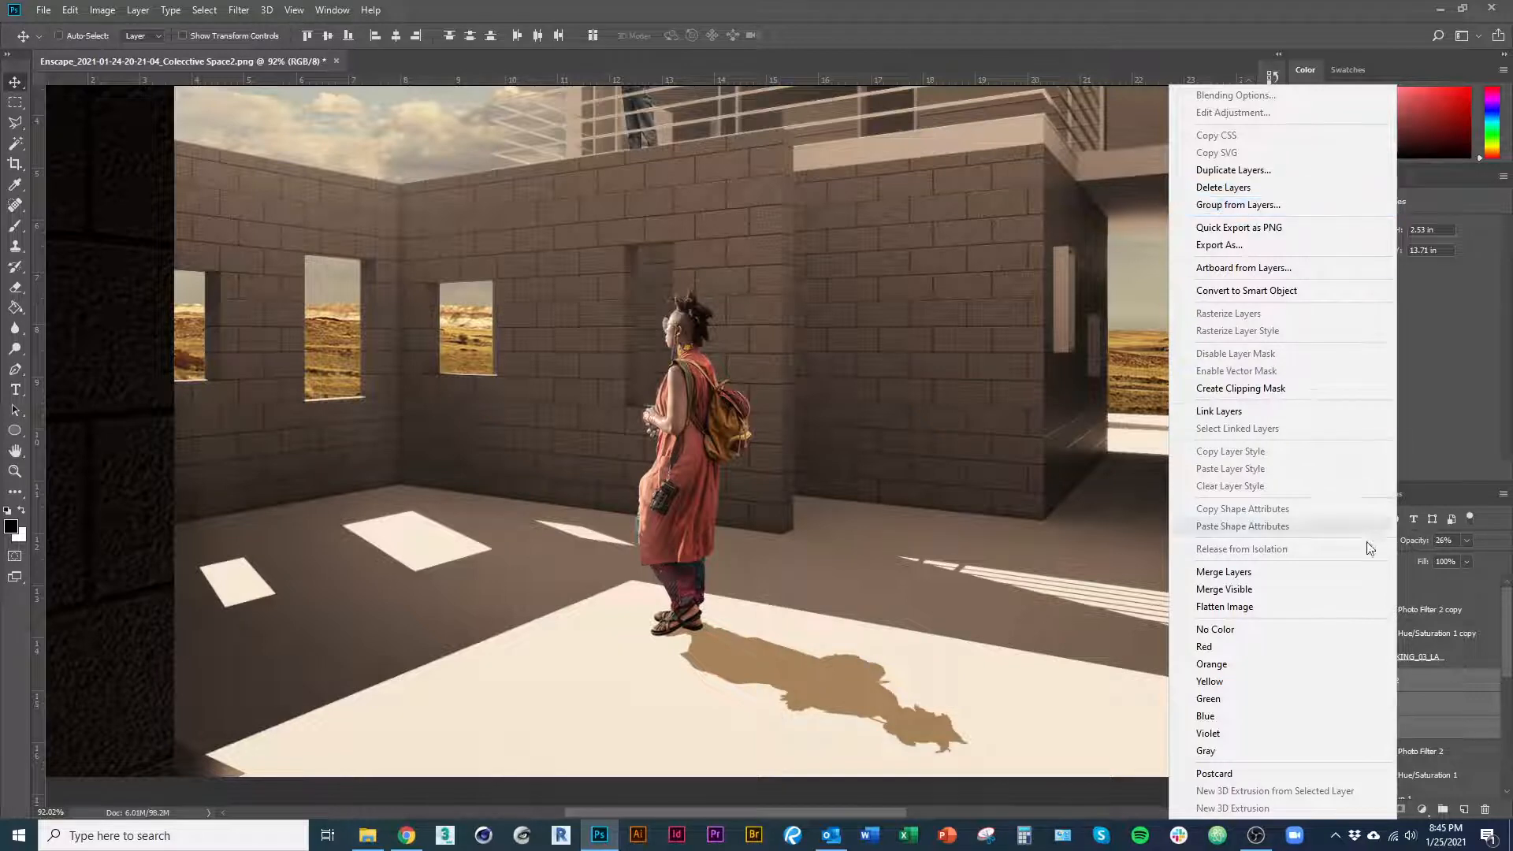
left_click(1410, 730)
left_click(1411, 730)
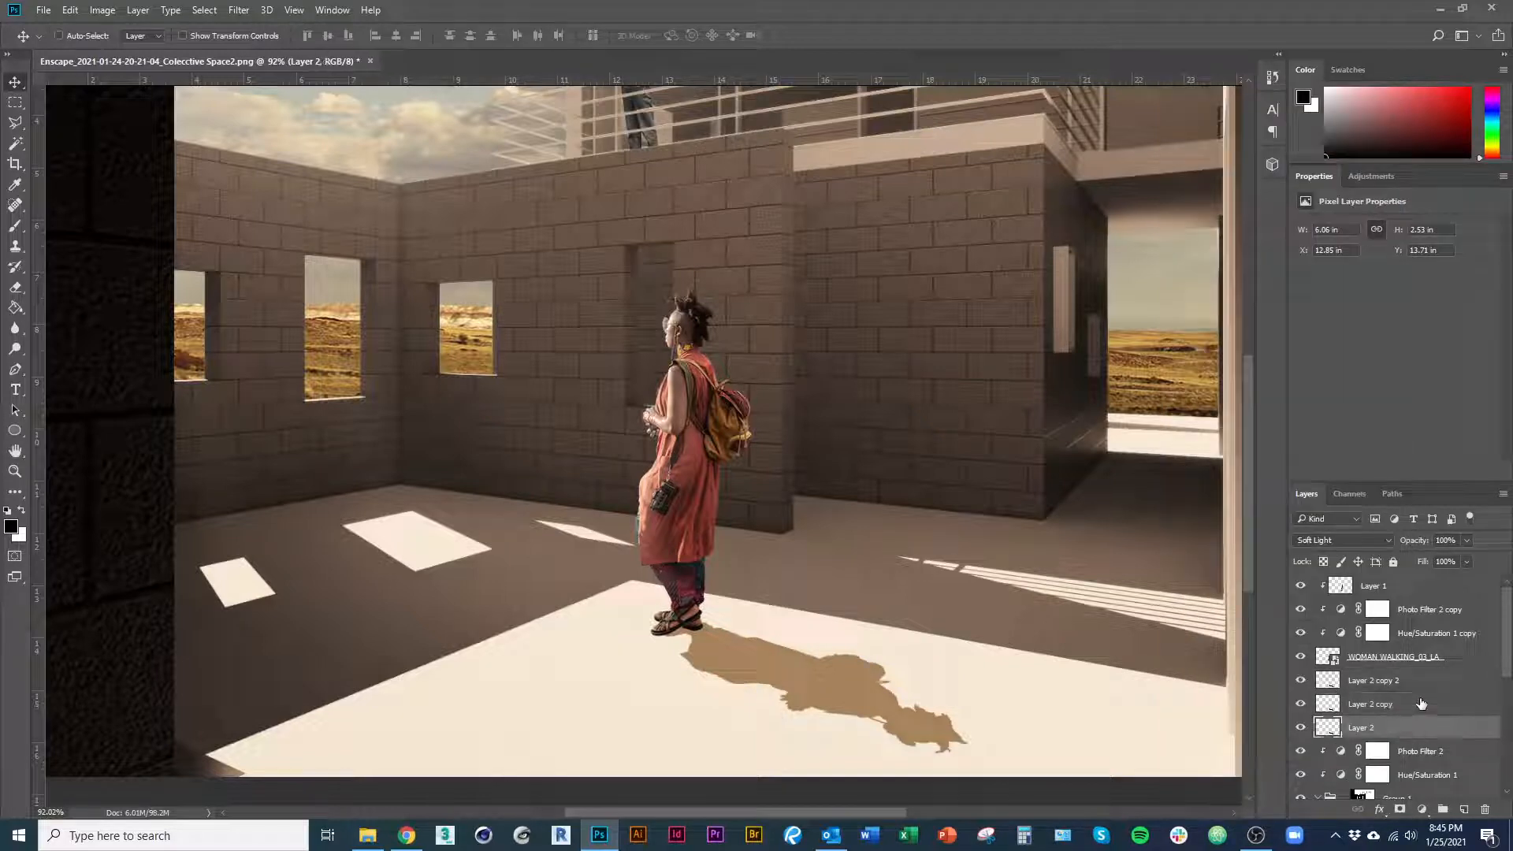
left_click(1420, 701, "shift")
right_click(1420, 699)
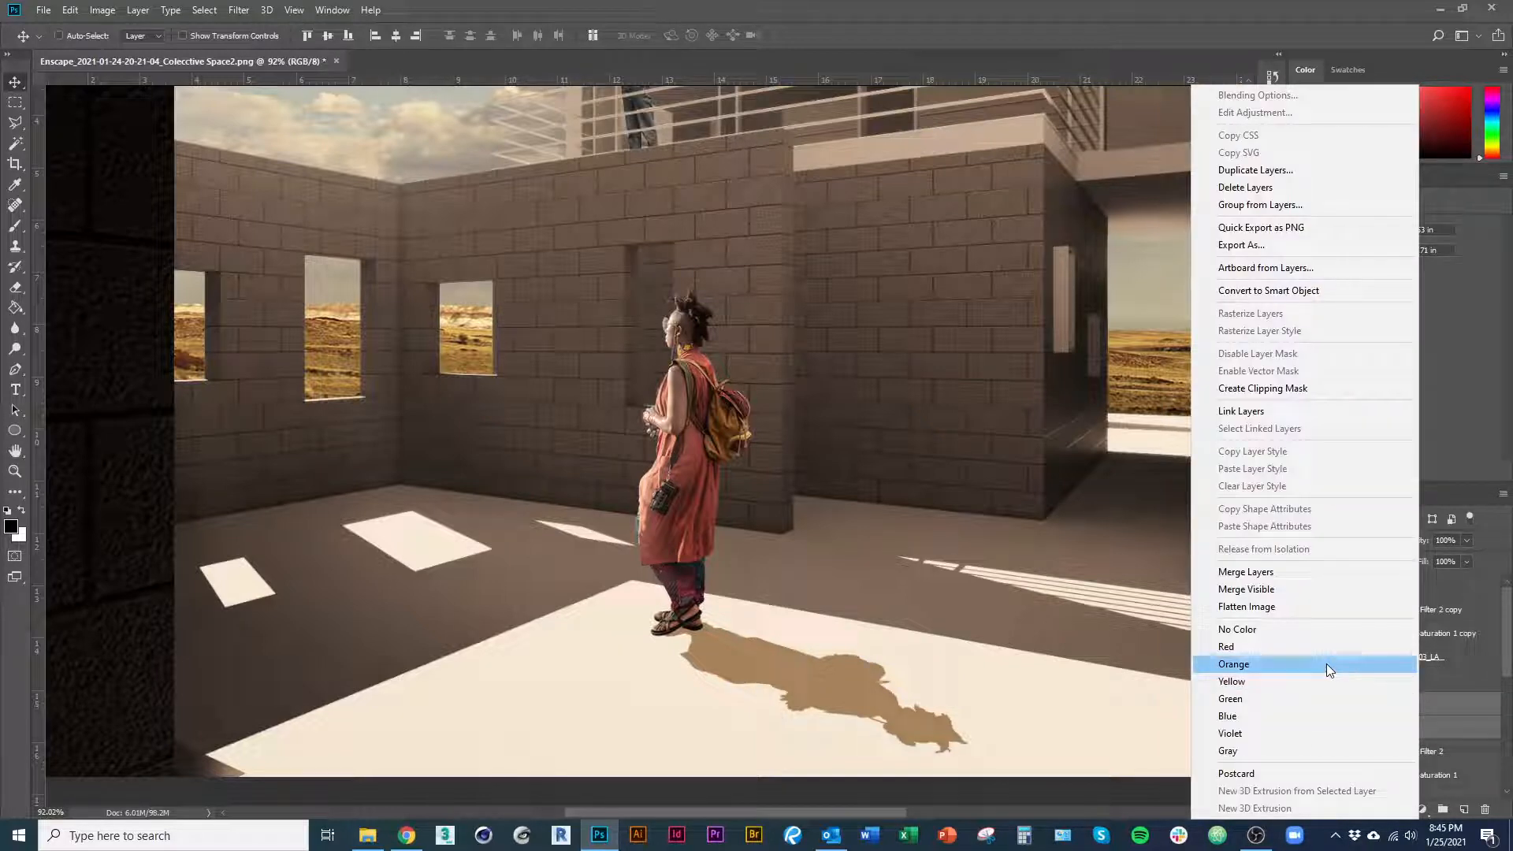
left_click(1290, 573)
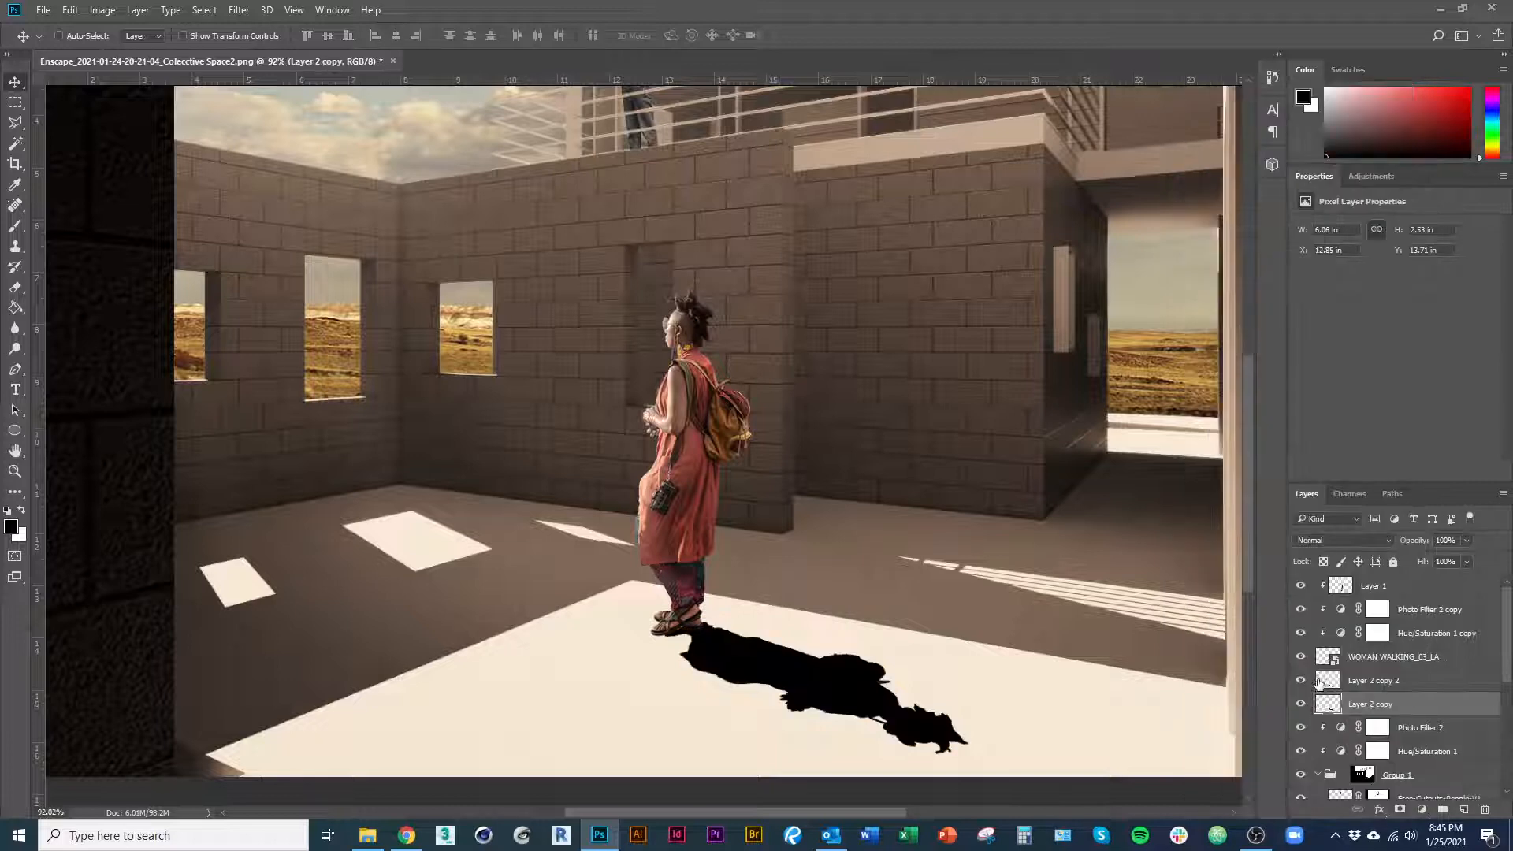
left_click(1392, 541)
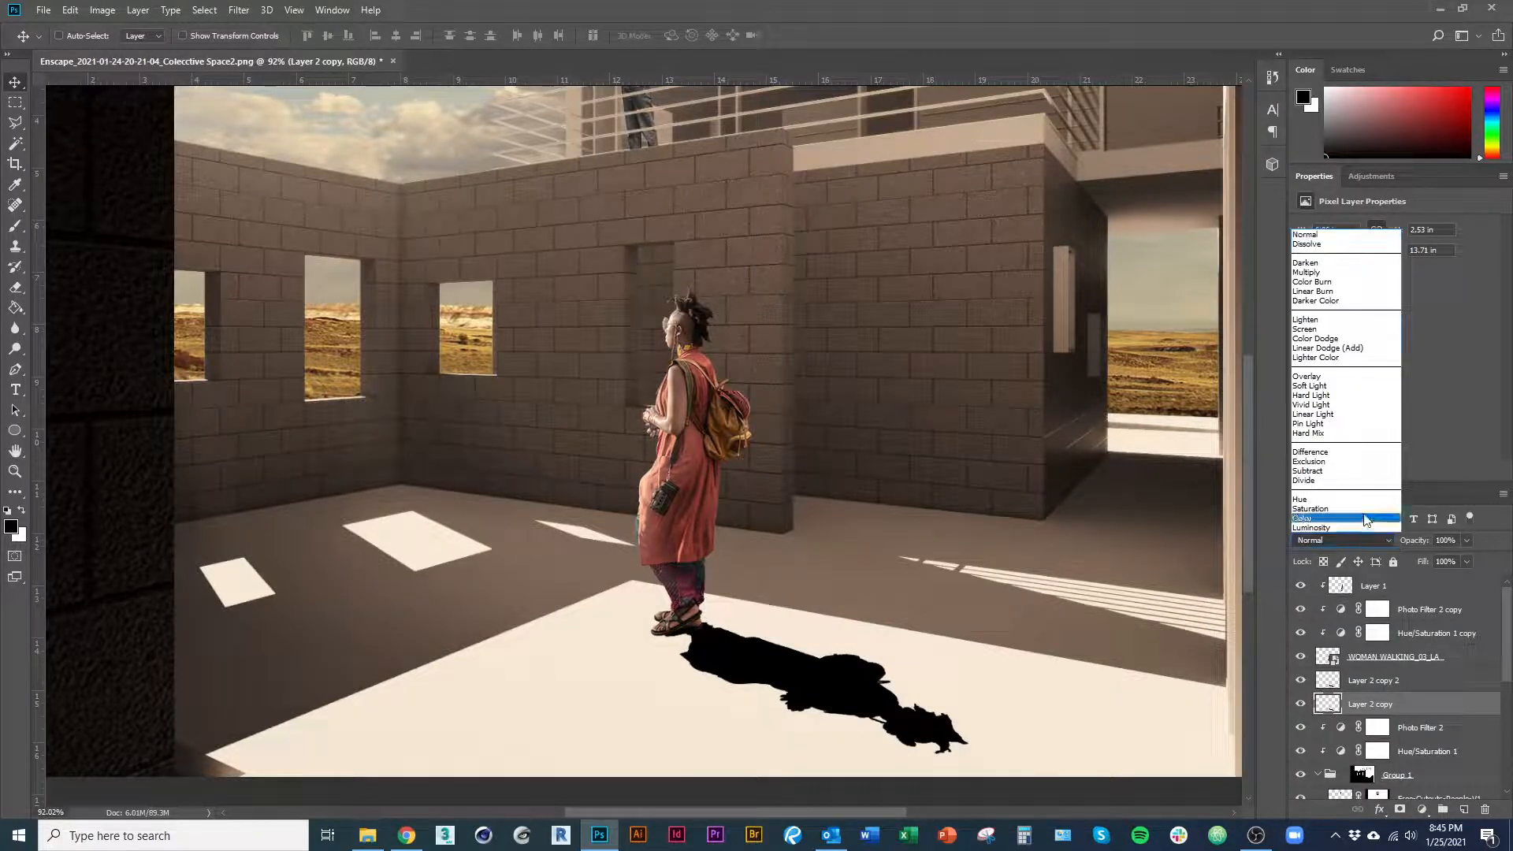
left_click(1338, 386)
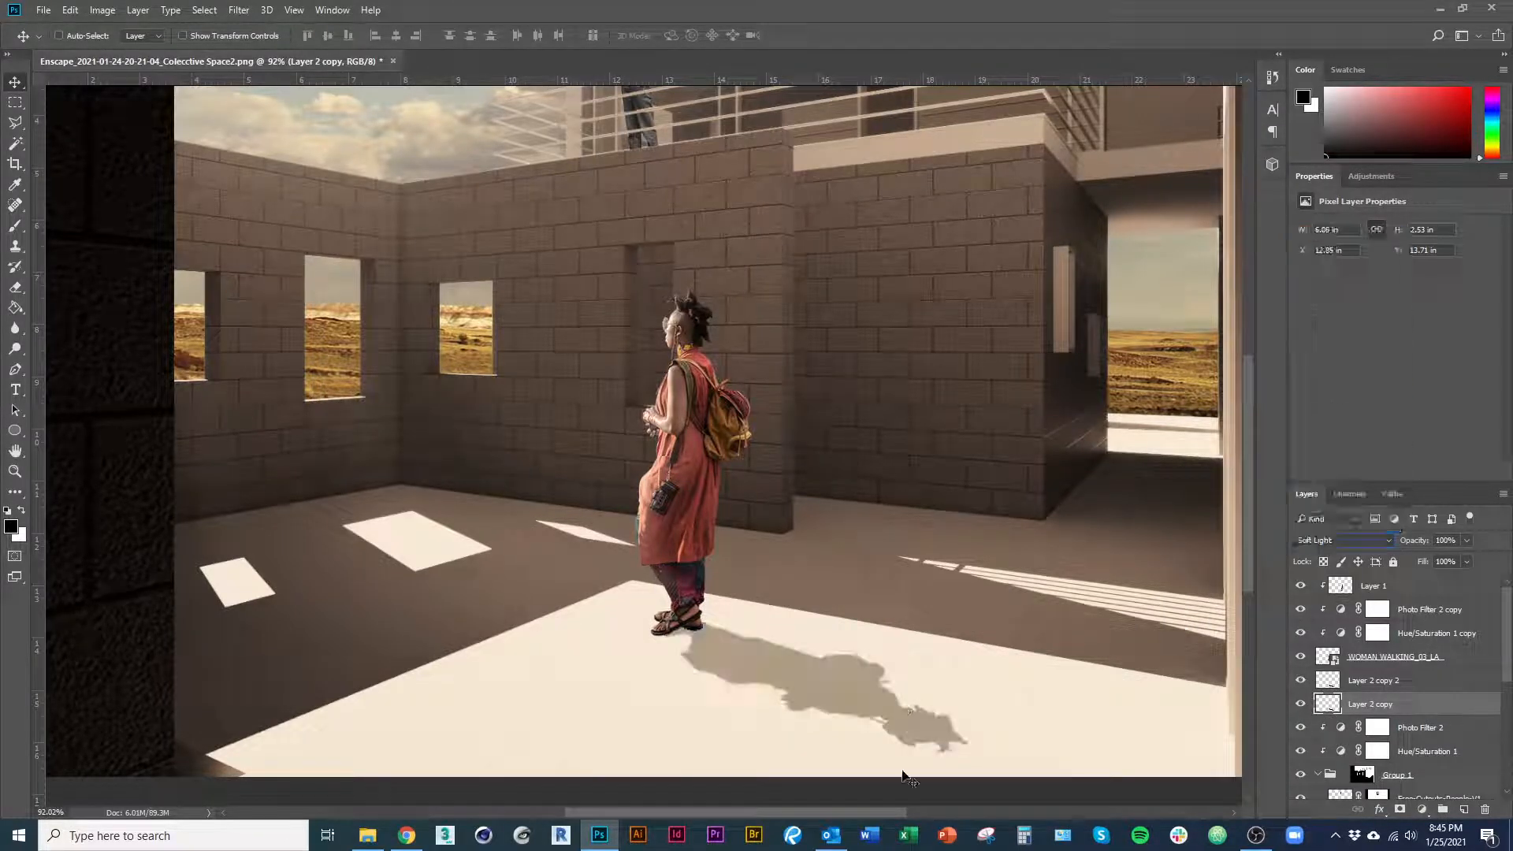
Group the woman's cutout with both shadow layers, its clipped adjustments and Layer 1.
scroll(725, 601, "down", 2)
scroll(725, 602, "down", 1)
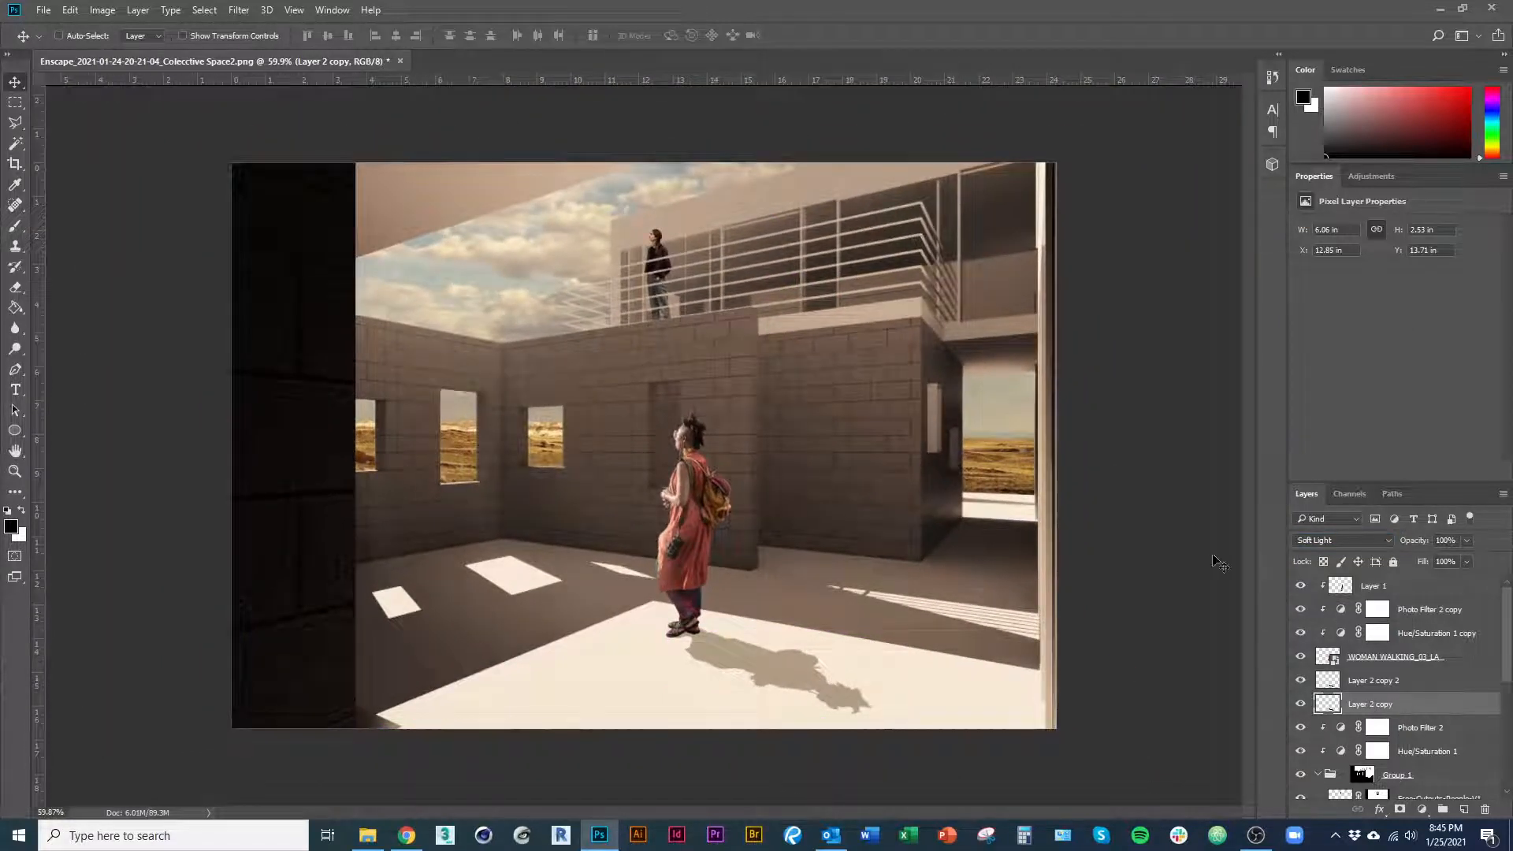
left_click(1428, 587, "shift")
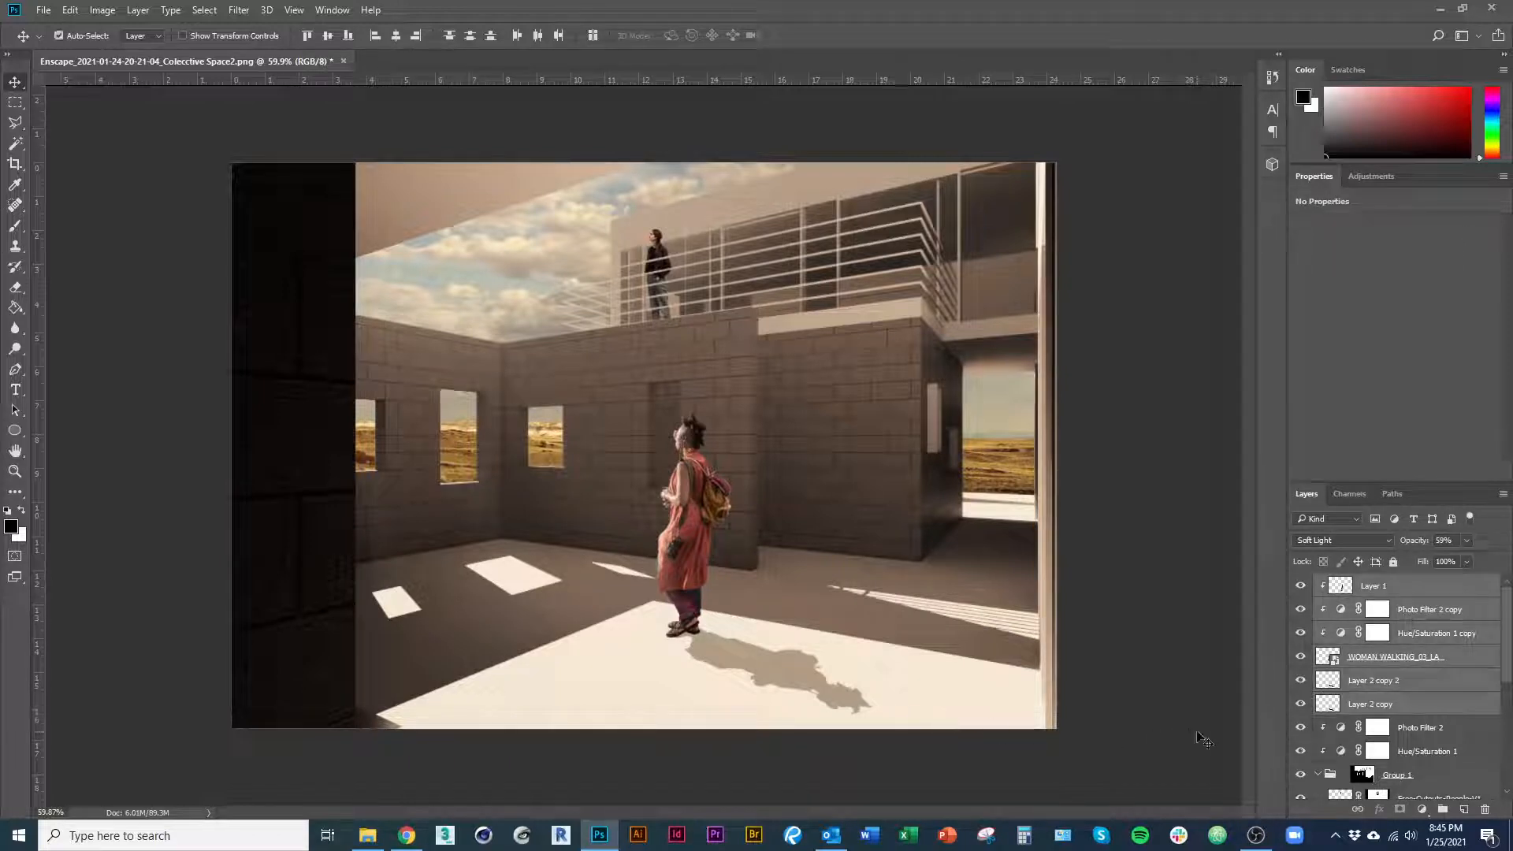
key("ctrl+g")
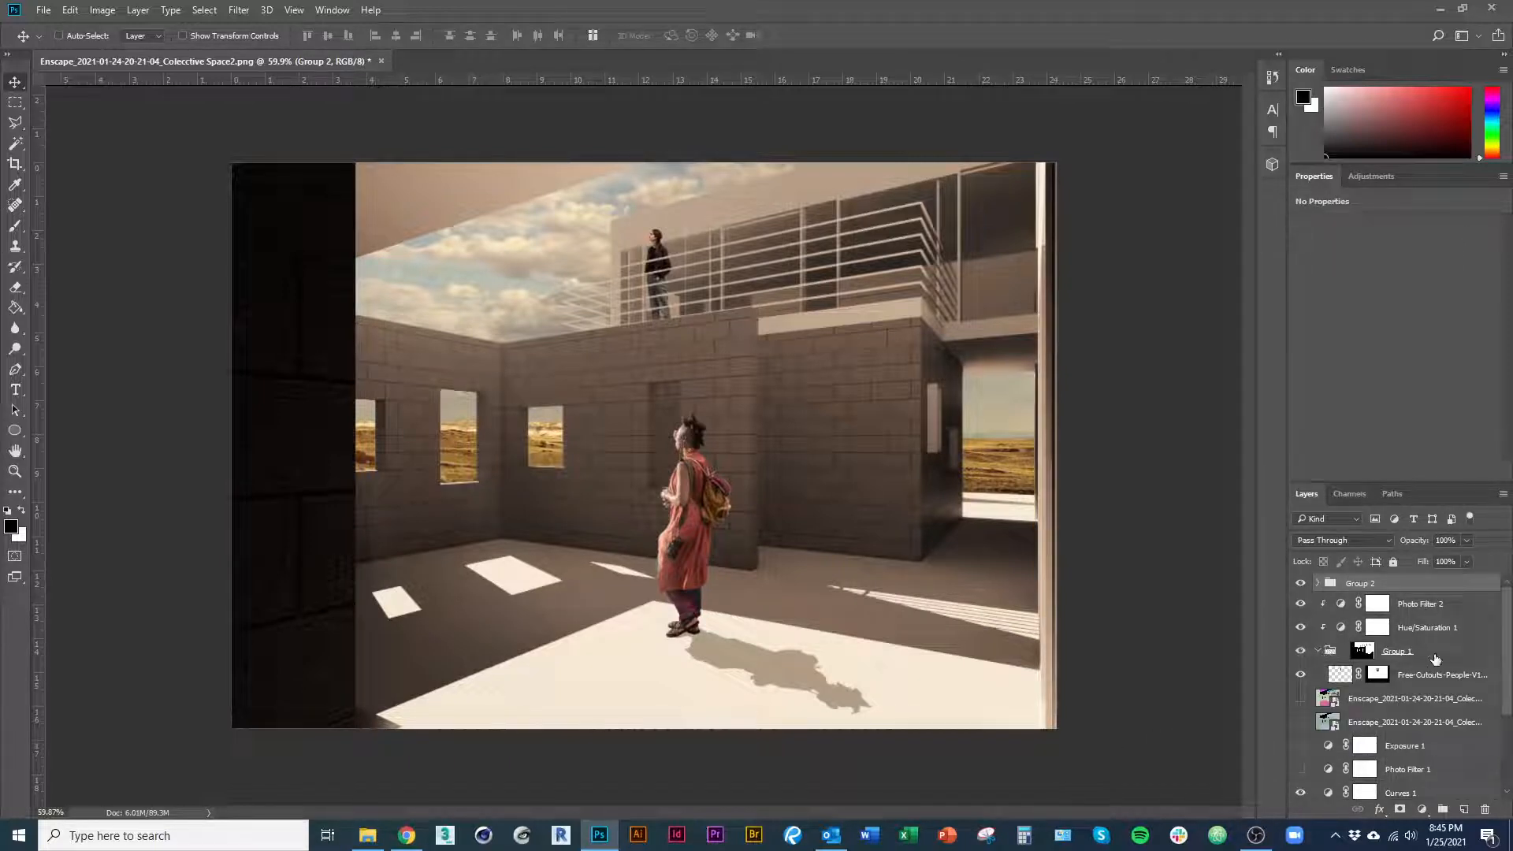
Collapse Group 1 and group it together with the Photo Filter 2 and Hue/Saturation 1 adjustments.
left_click(1339, 651)
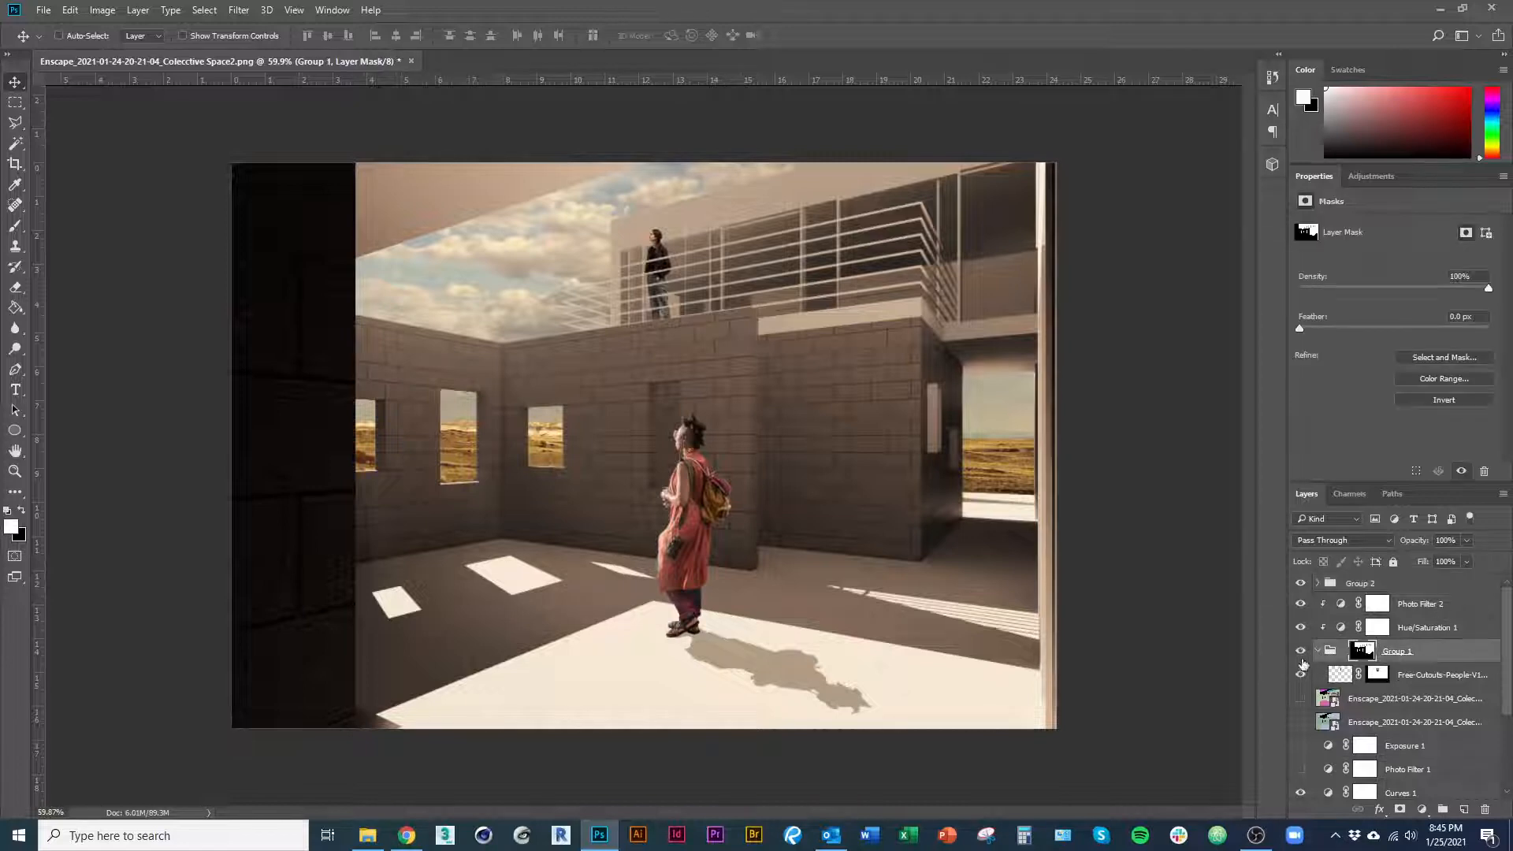
left_click(1316, 651)
left_click(1442, 605)
left_click(1395, 651, "shift")
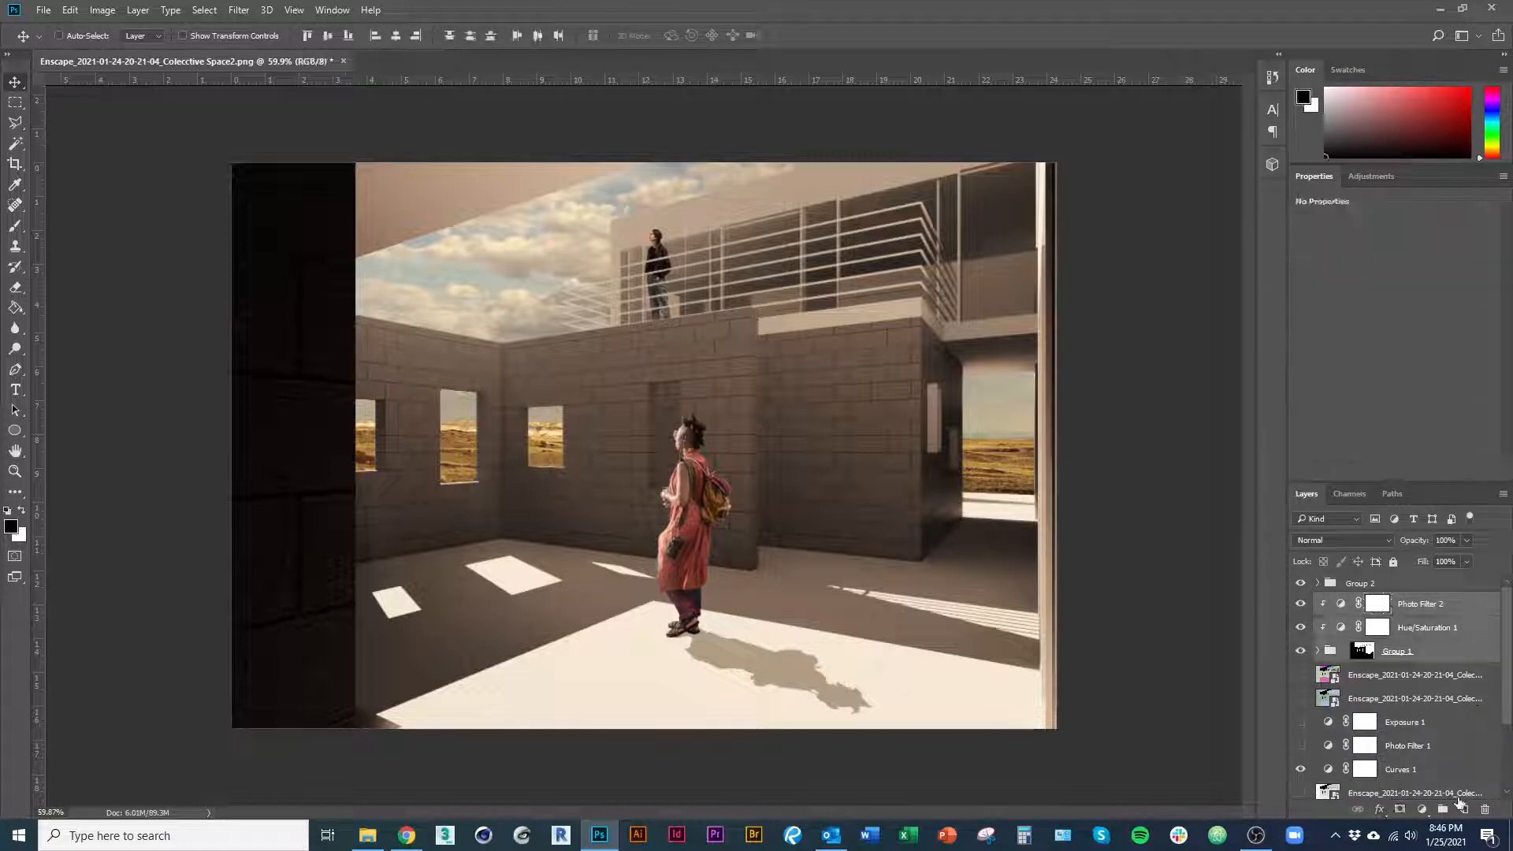
key("ctrl+g")
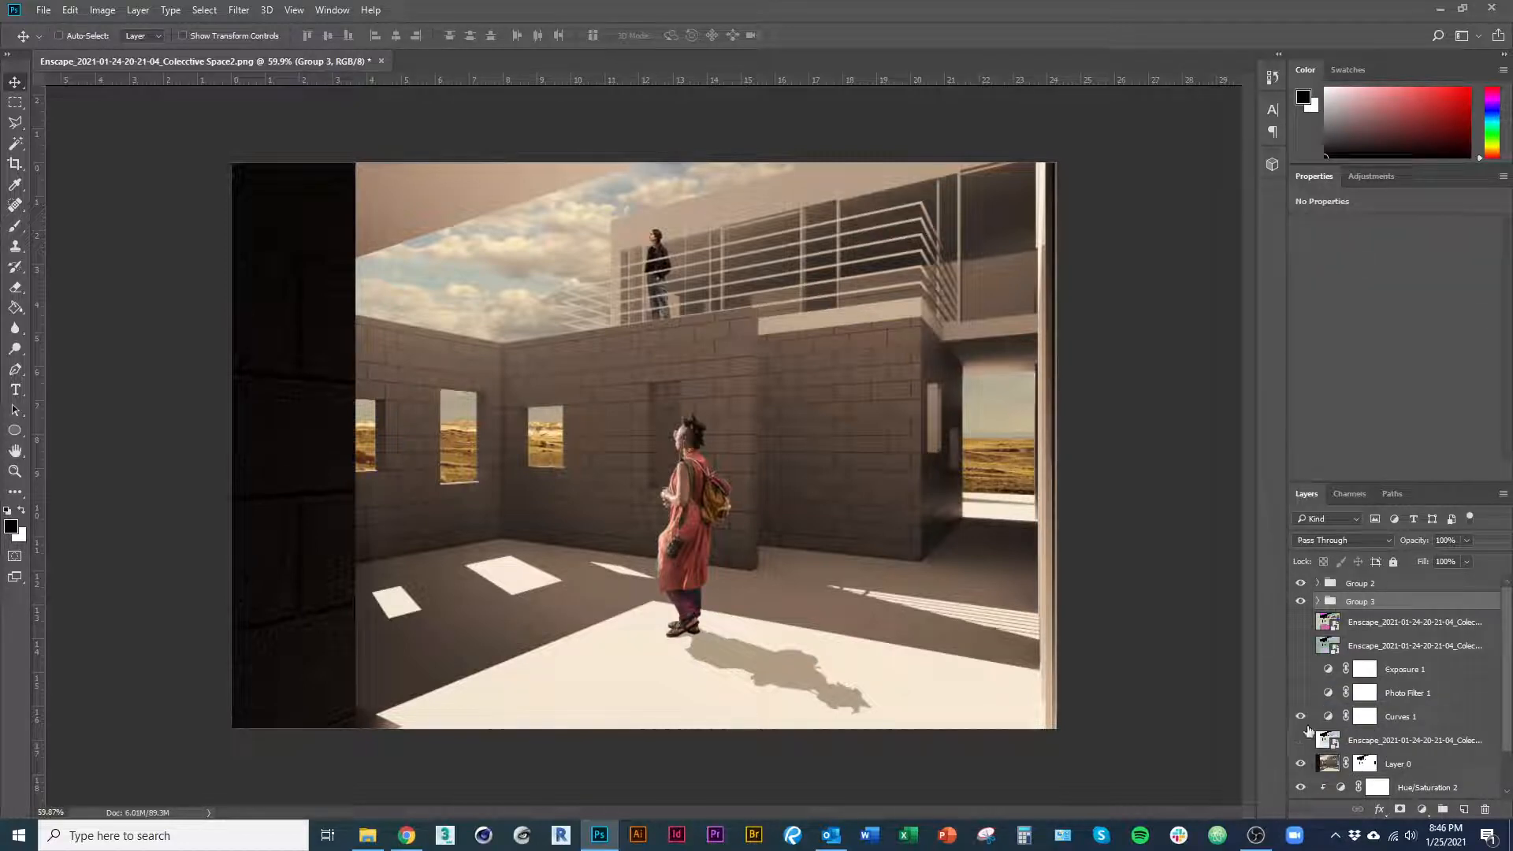
Delete the hidden Exposure 1 and Photo Filter 1 adjustment layers.
left_click(1326, 693)
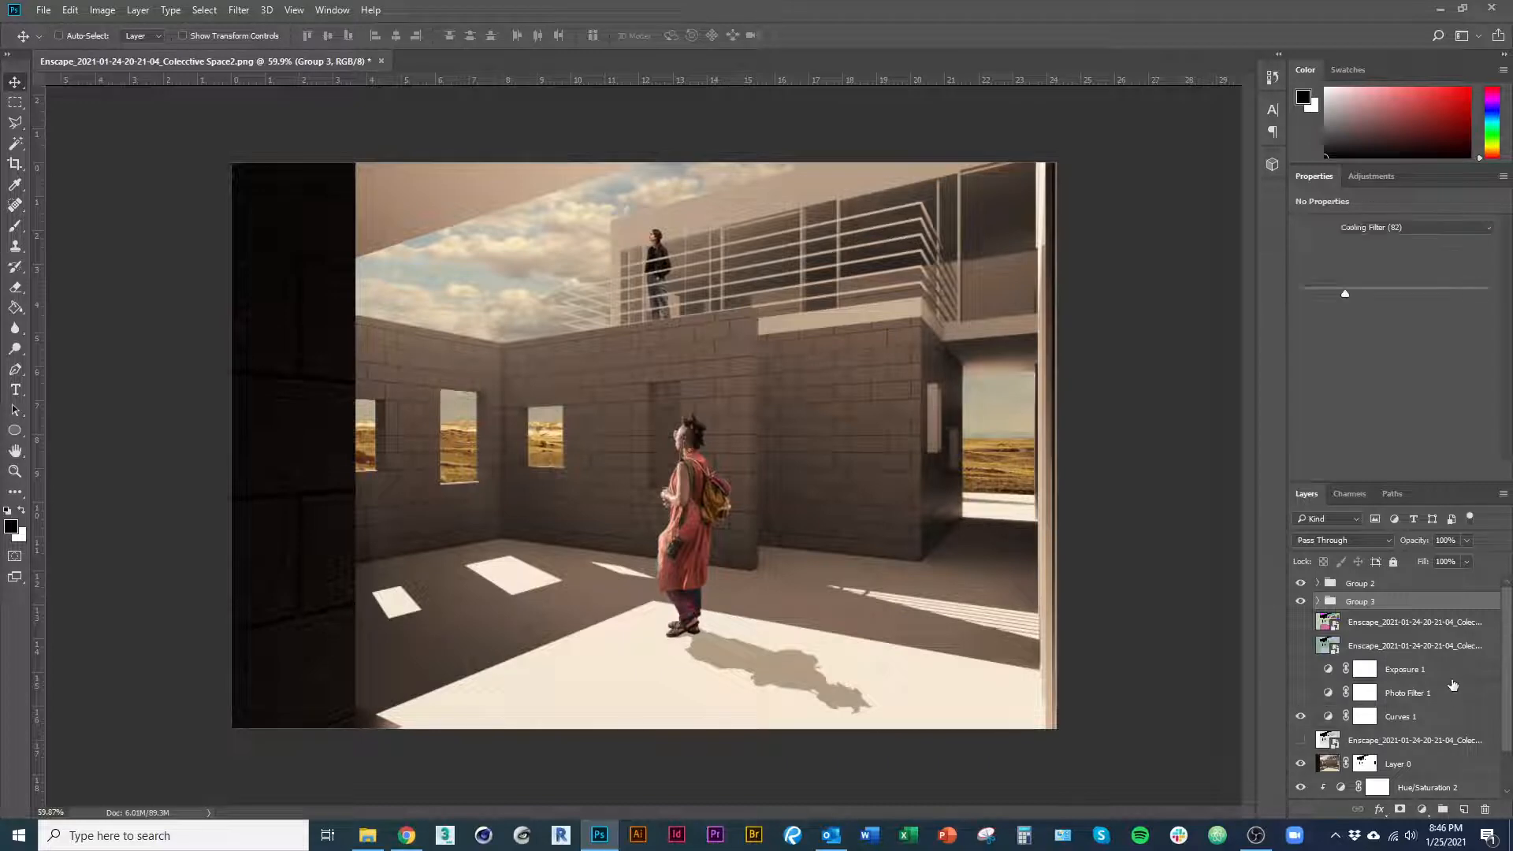
left_click(1403, 669, "shift")
left_click_drag(1402, 669, 1485, 809)
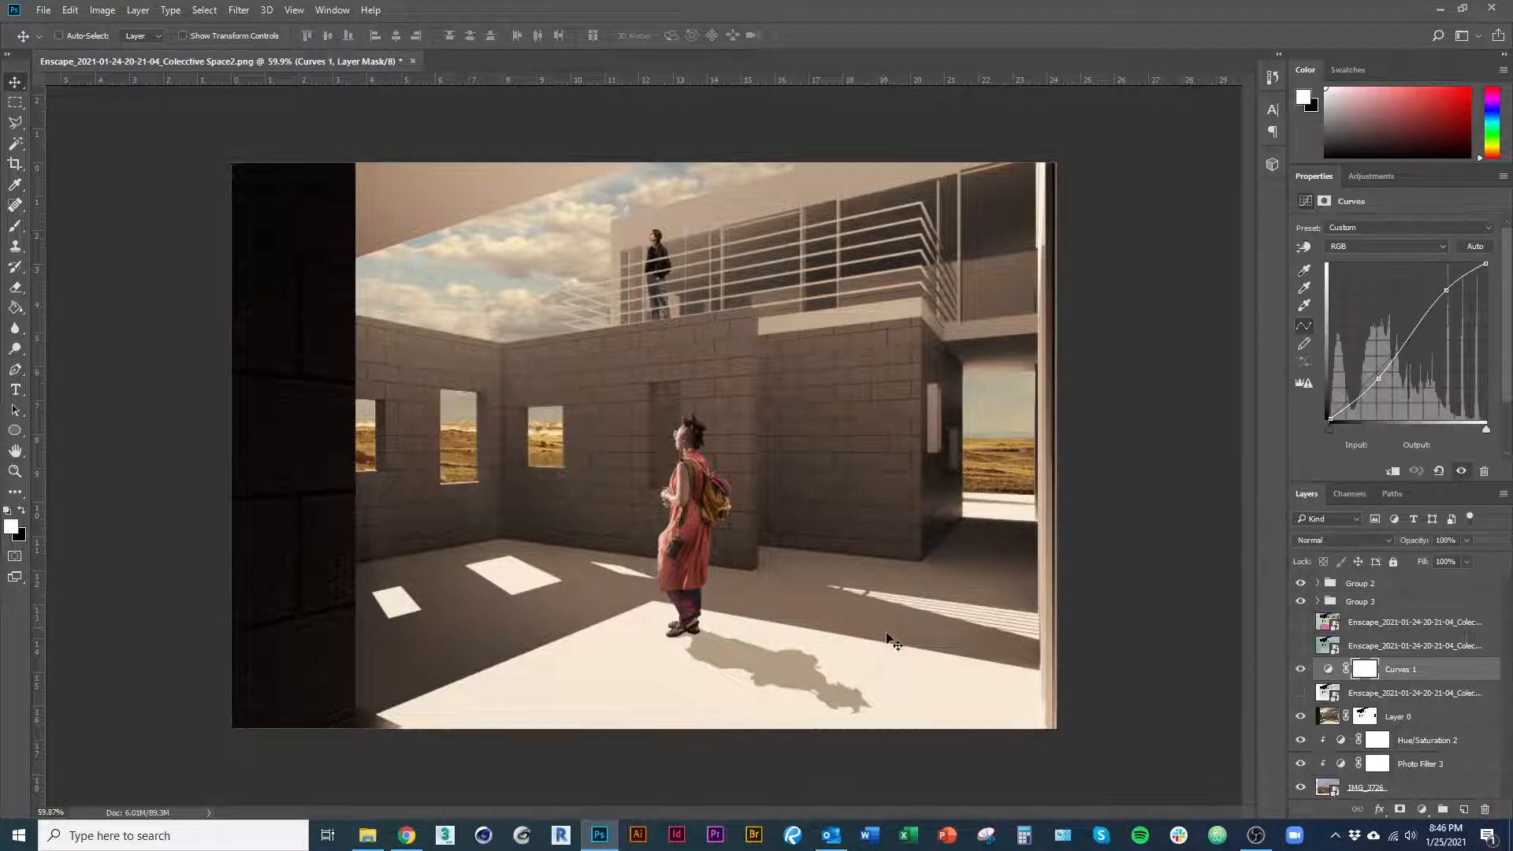